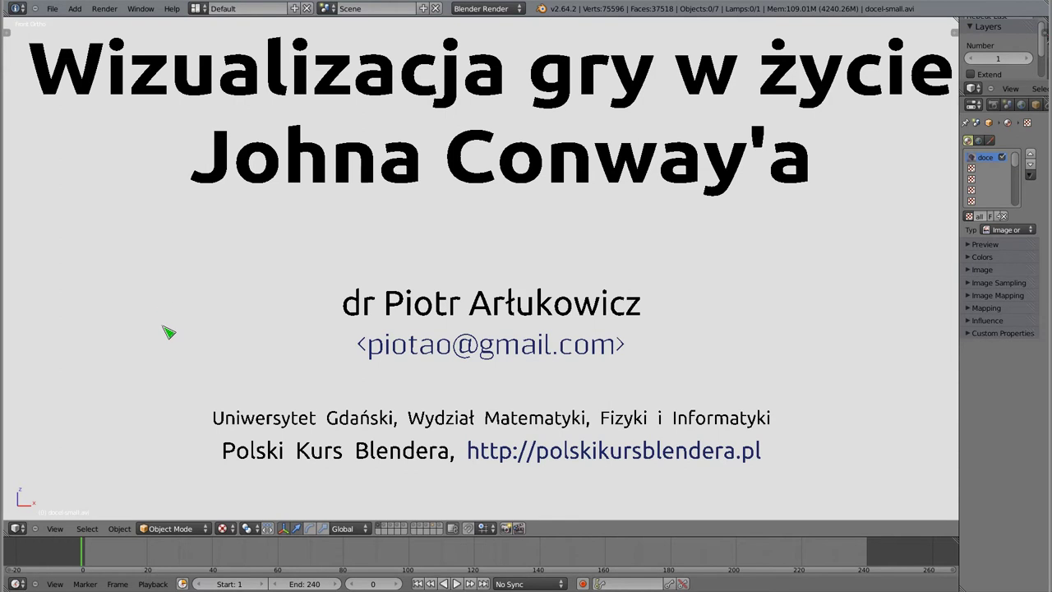
# Step the slides through layer 2 (agenda) to layer 3, the John Horton Conway biography
pyautogui.press('2')
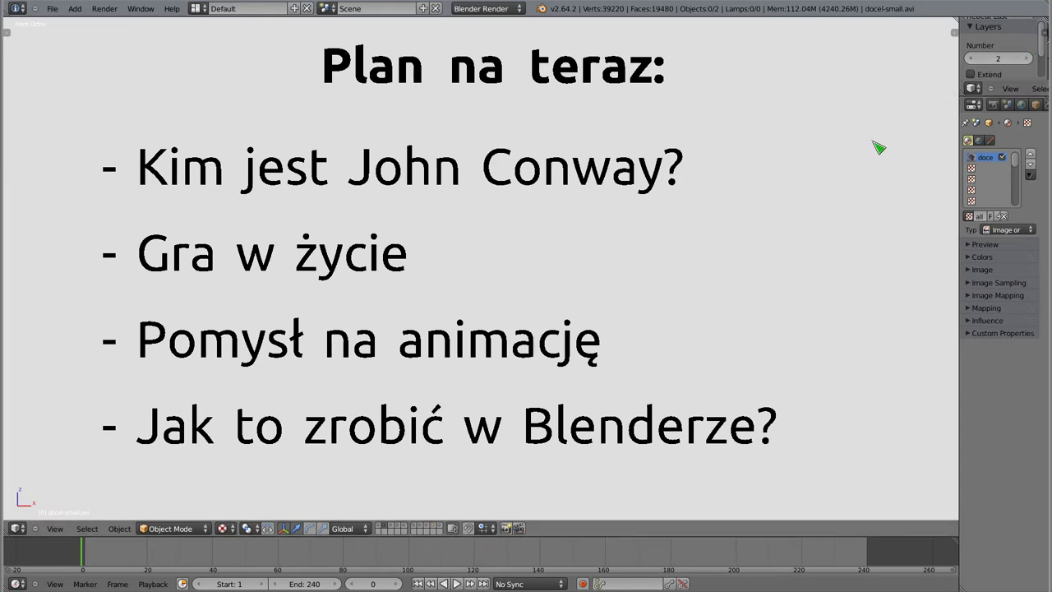
pyautogui.click(1028, 59)
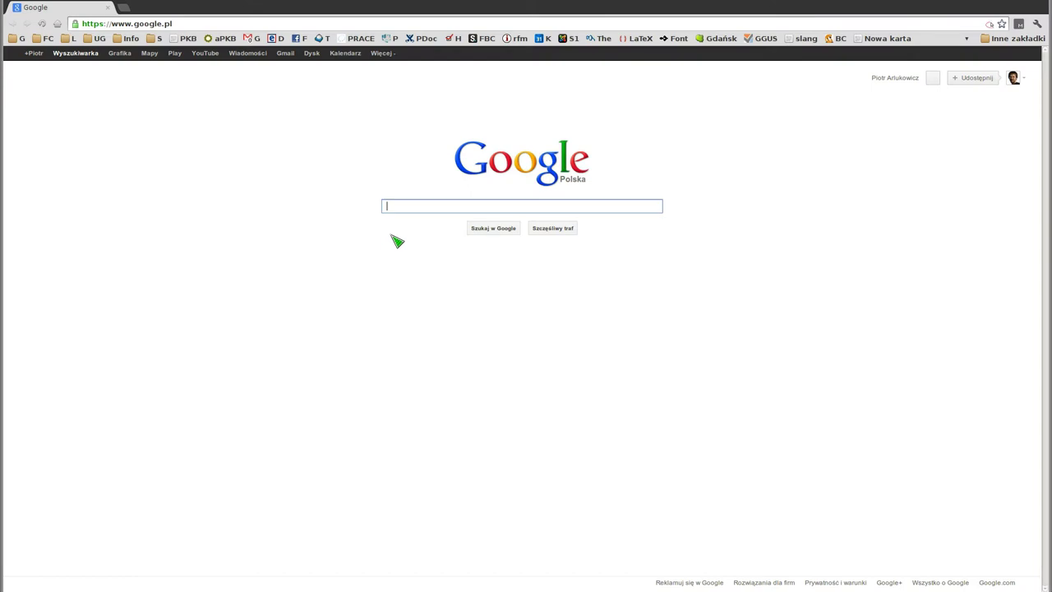
# Search Google for 'gra w życie', open its Polish Wikipedia article and the inventor's page, then return
pyautogui.write('gra w życie')
pyautogui.press('Return')
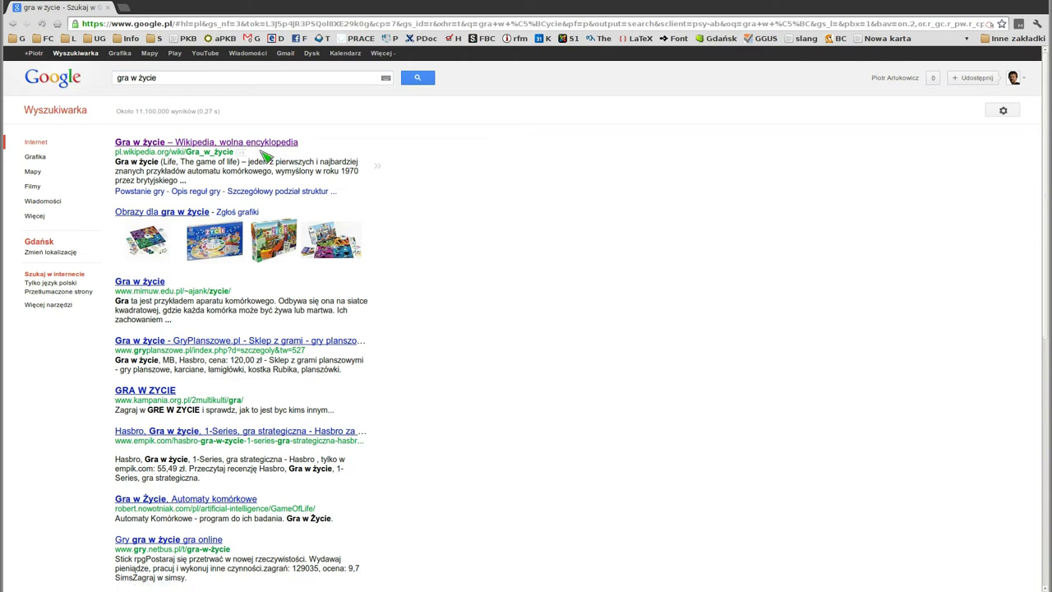
pyautogui.click(202, 143)
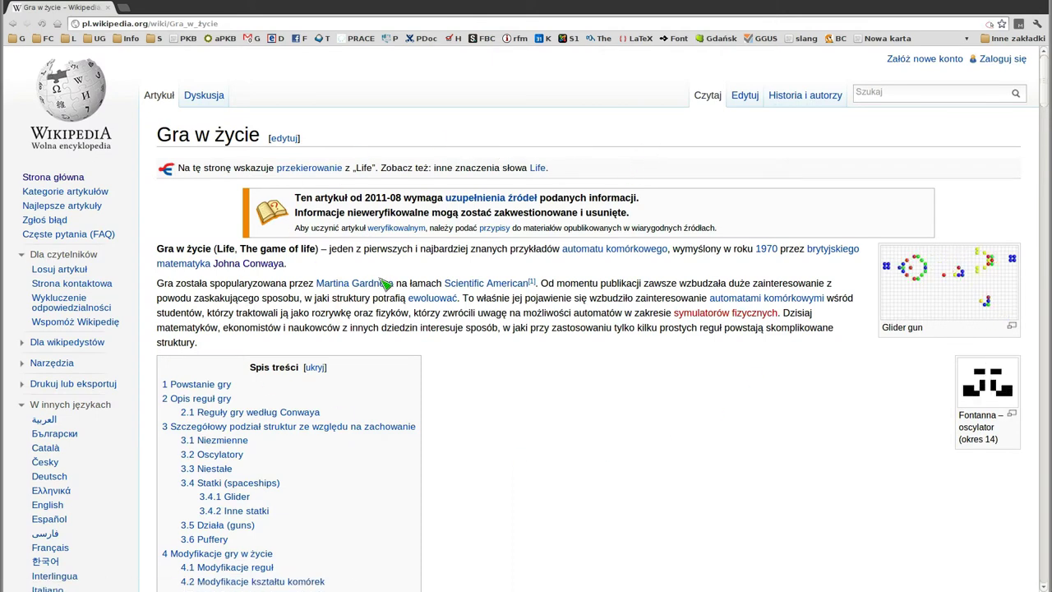
pyautogui.moveTo(287, 264); pyautogui.dragTo(213, 263)
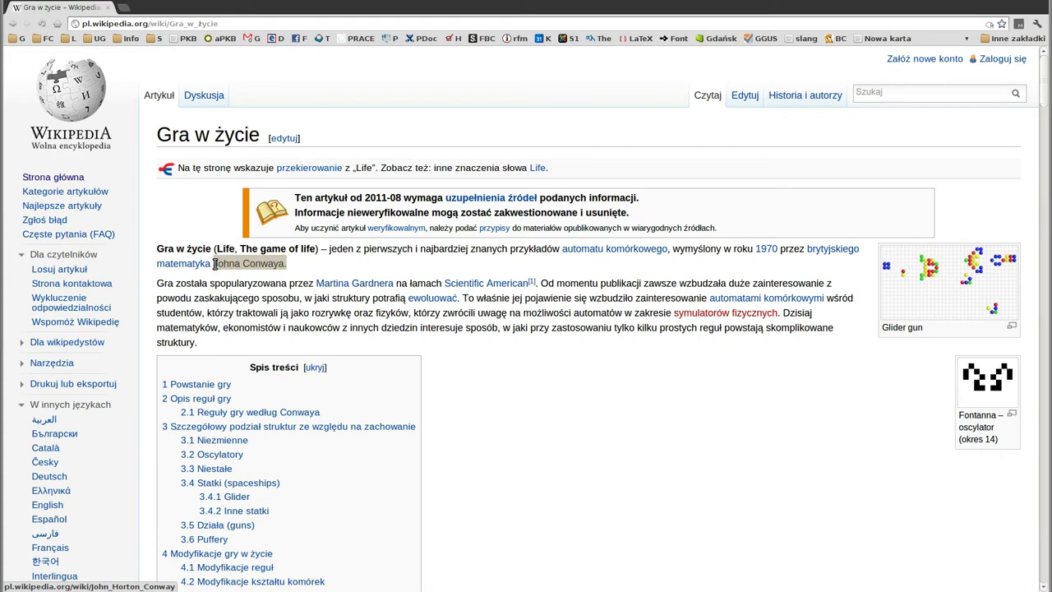
pyautogui.click(257, 264)
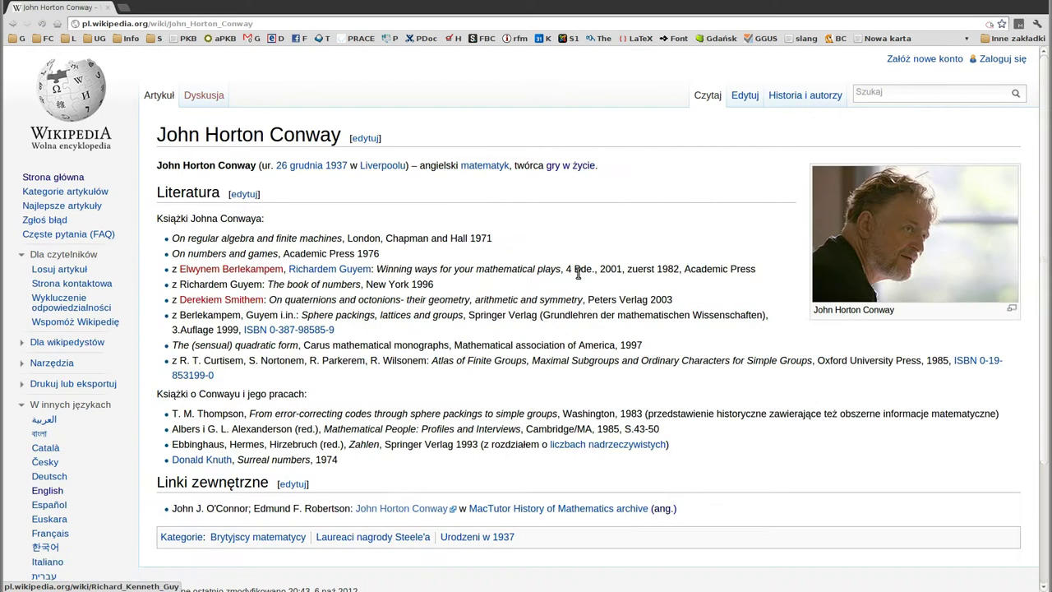
pyautogui.moveTo(617, 239); pyautogui.dragTo(590, 244, button='right')
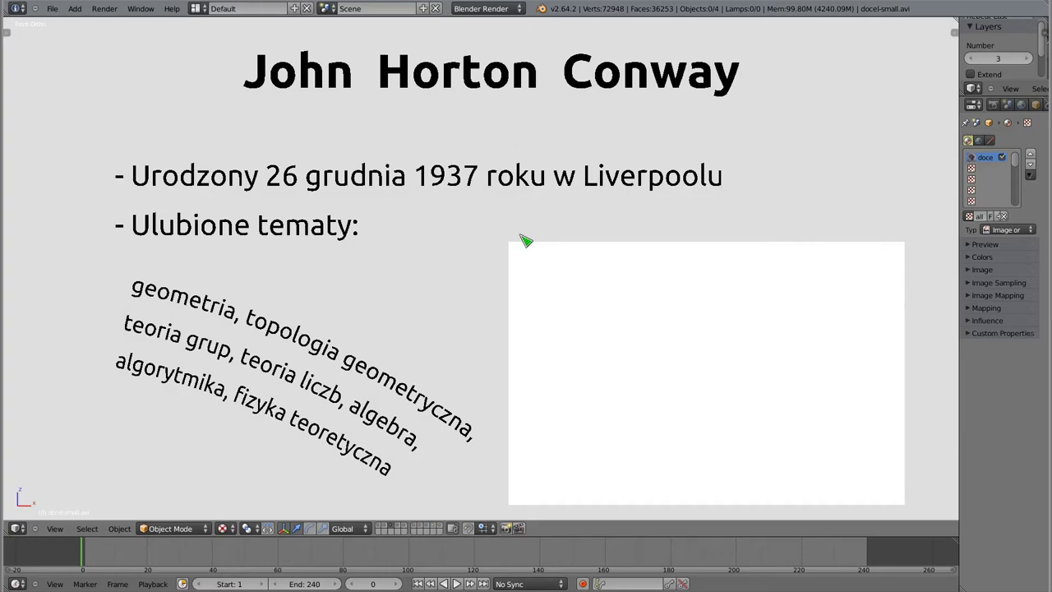
# Switch the Layers Number to layer 4 to show the Gra w życie slide
pyautogui.click(1028, 60)
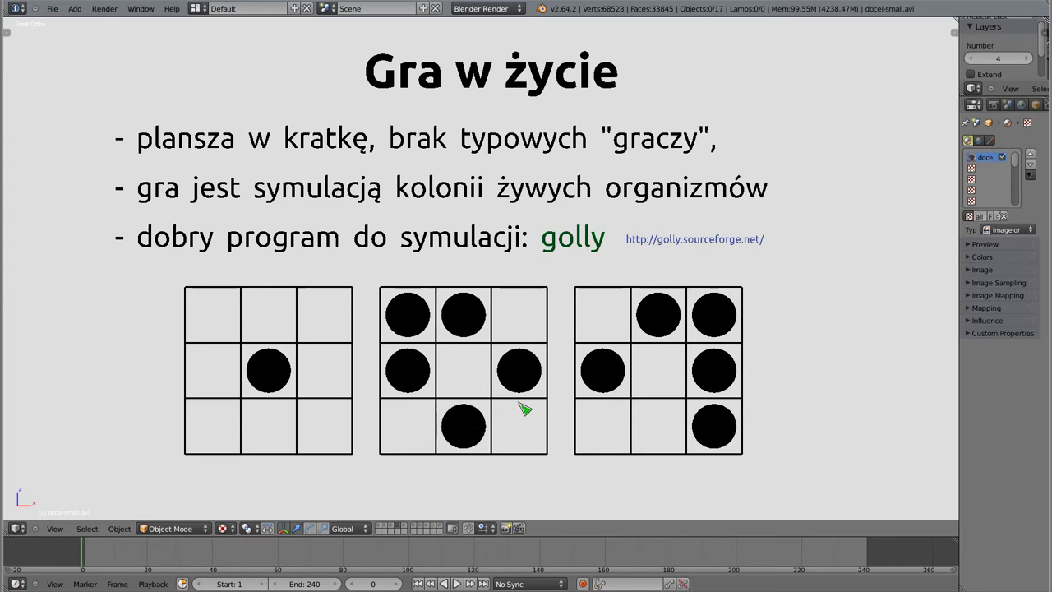
# Switch the Layers Number to layer 5 to show the Reguły gry slide
pyautogui.click(1030, 62)
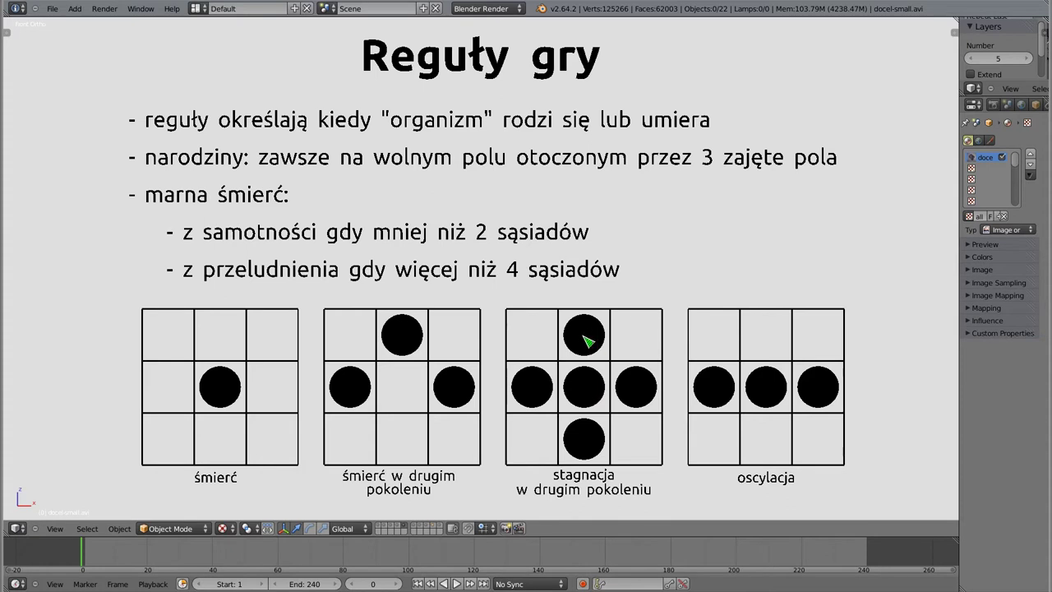
# Delete the stagnacja centre circle and copy the middle oscylacja circle into the top and bottom cells
pyautogui.rightClick(586, 391)
pyautogui.press('x')
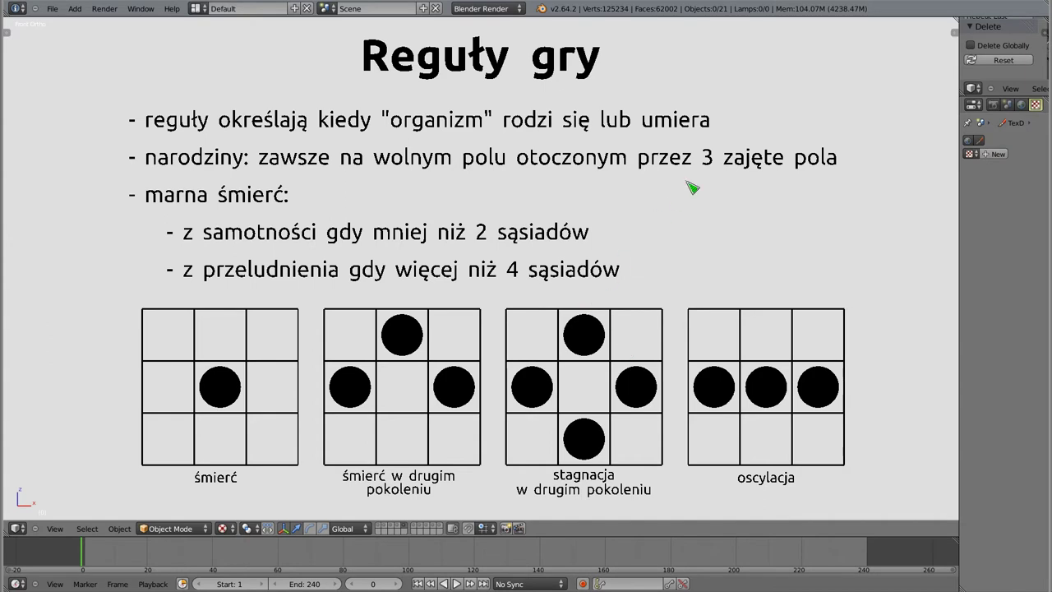
pyautogui.rightClick(772, 396)
pyautogui.hotkey('shift', 'd')
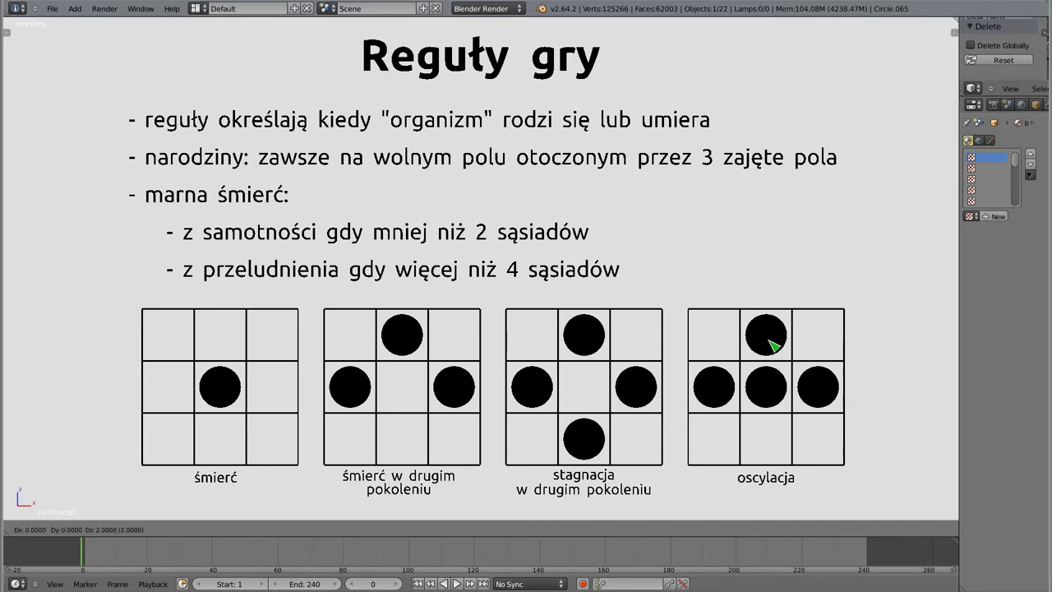
pyautogui.click(773, 343)
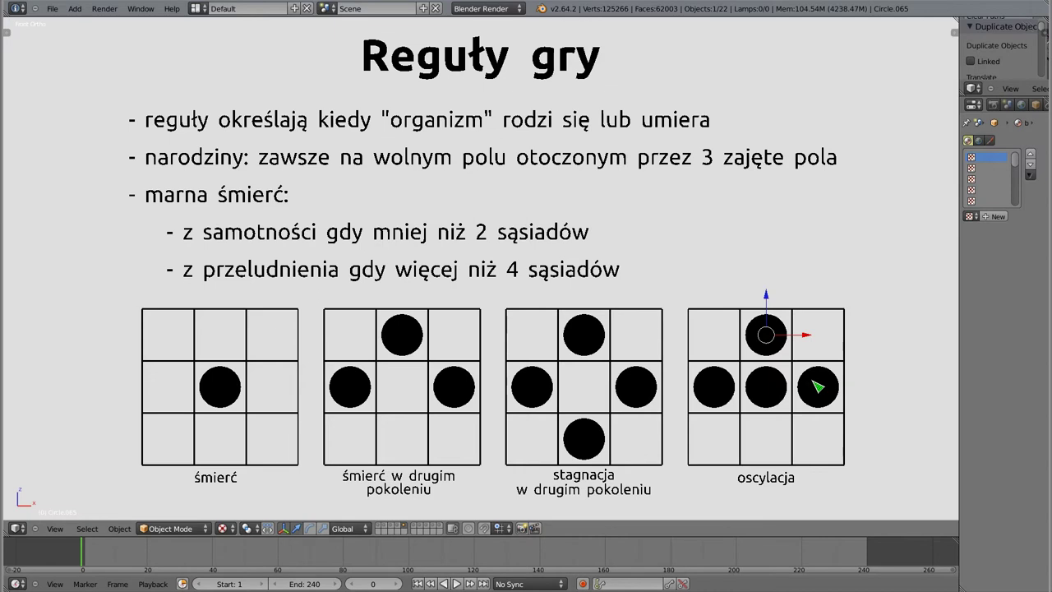
pyautogui.rightClick(763, 388)
pyautogui.hotkey('shift', 'd')
pyautogui.click(759, 488)
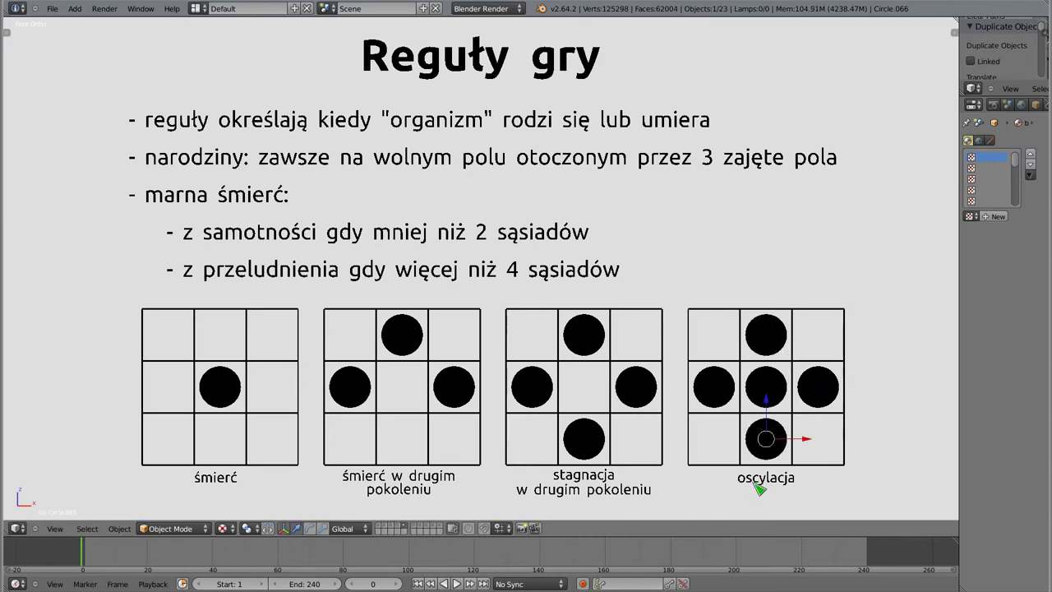
# Delete the left and right oscylacja circles, leaving a vertical three-circle column
pyautogui.rightClick(718, 391)
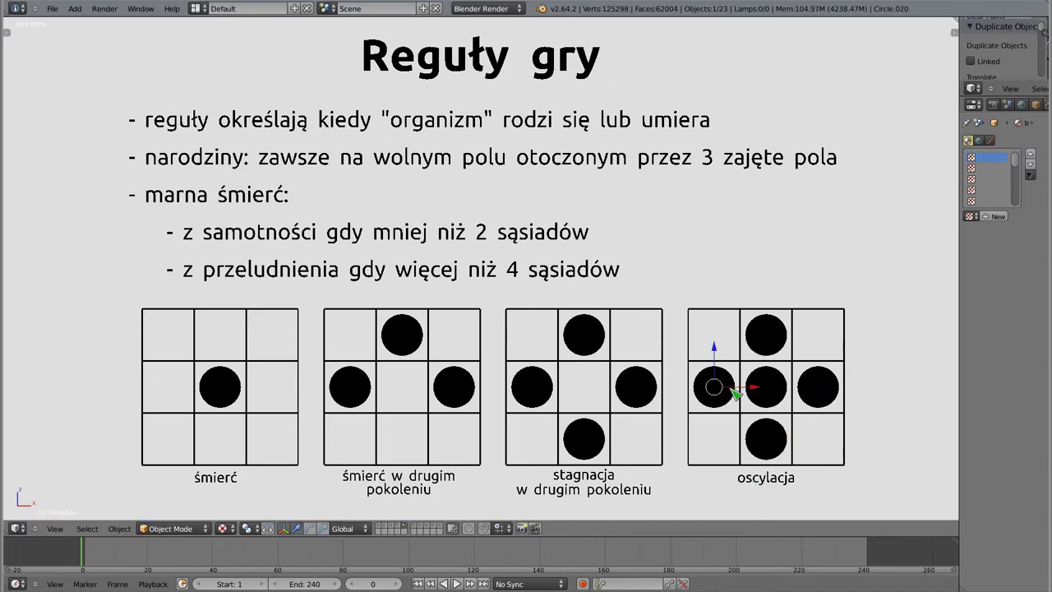
pyautogui.press('x')
pyautogui.click(824, 390)
pyautogui.rightClick(824, 390)
pyautogui.press('x')
pyautogui.click(824, 389)
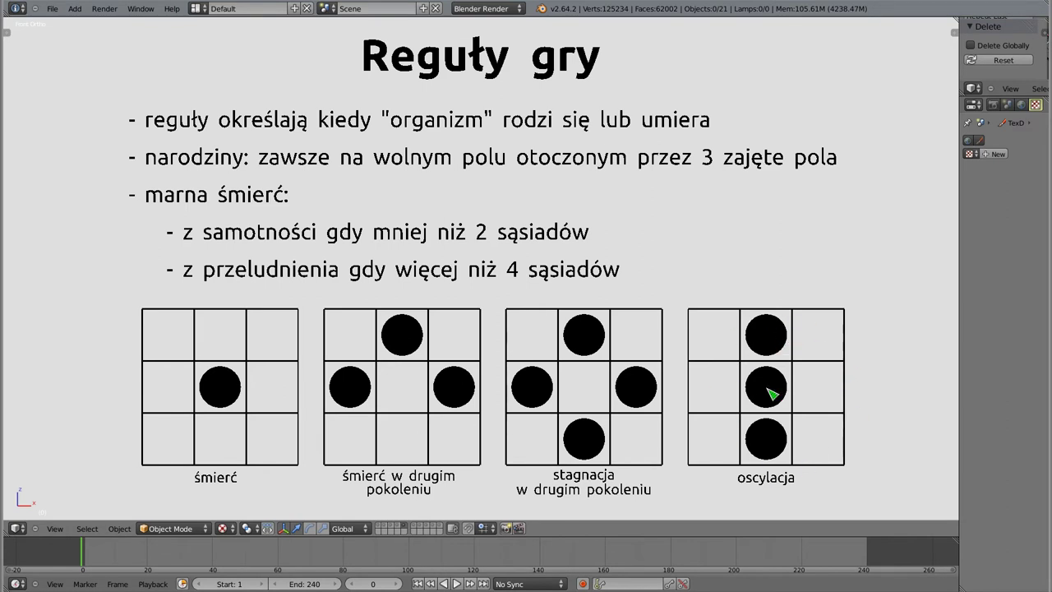
# Move the top and bottom oscylacja circles back into a horizontal row, then show layer 6
pyautogui.rightClick(771, 324)
pyautogui.press('g')
pyautogui.click(738, 426)
pyautogui.rightClick(764, 437)
pyautogui.press('g')
pyautogui.click(816, 393)
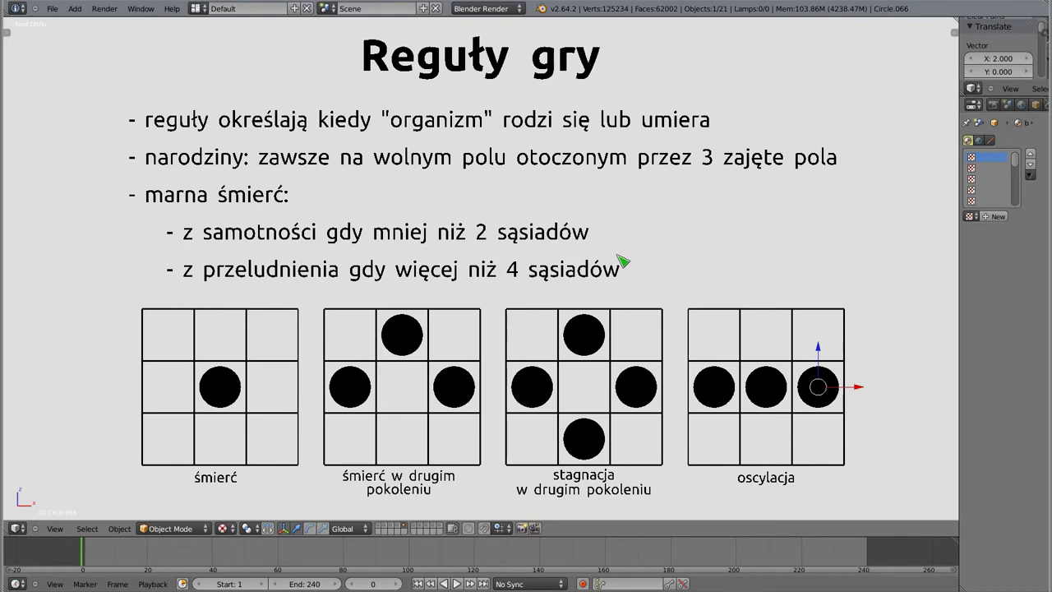
pyautogui.press('5')
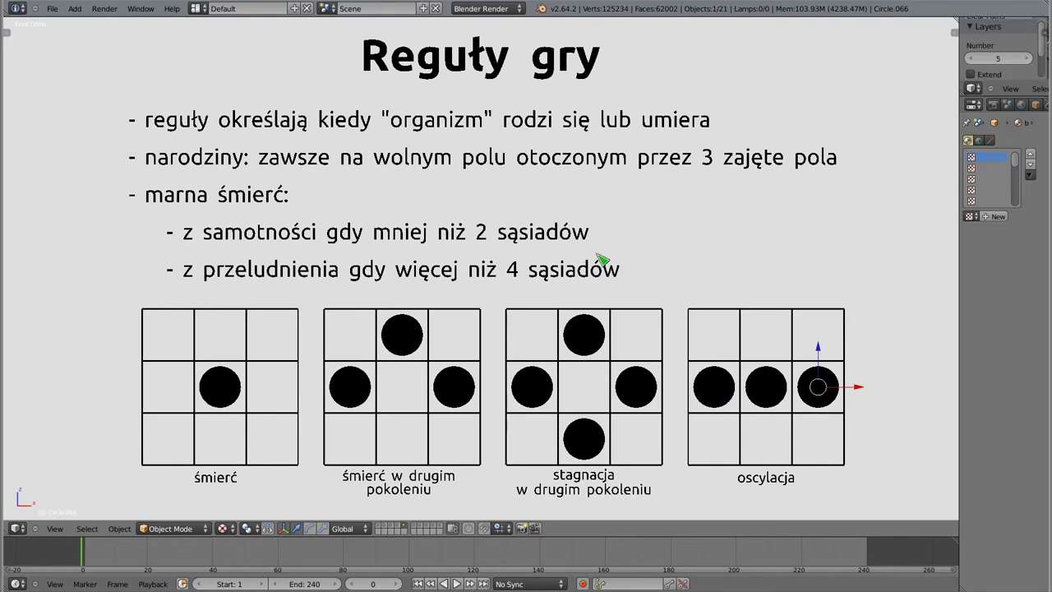
pyautogui.press('6')
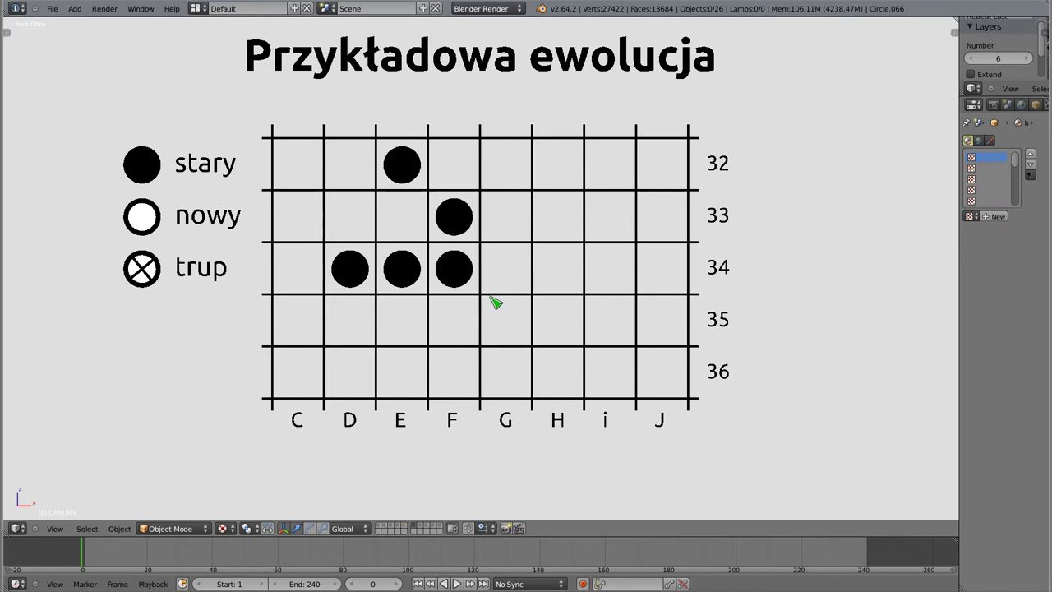
# Copy the trup legend marker onto D34 and E32 to mark the dying cells
pyautogui.rightClick(142, 271)
pyautogui.hotkey('shift', 'd')
pyautogui.click(369, 301)
pyautogui.hotkey('shift', 'd')
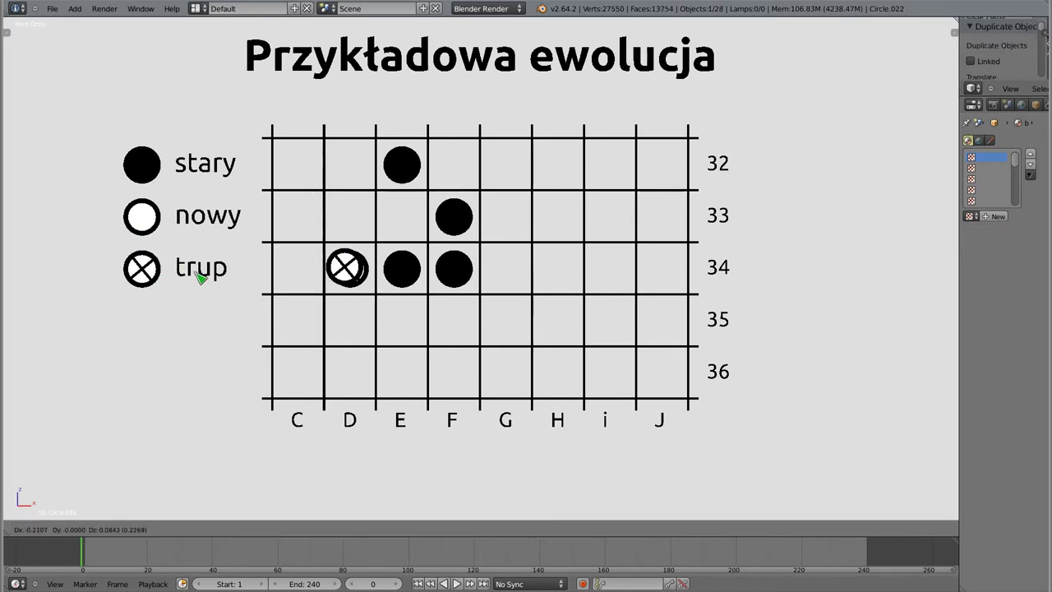
pyautogui.click(261, 192)
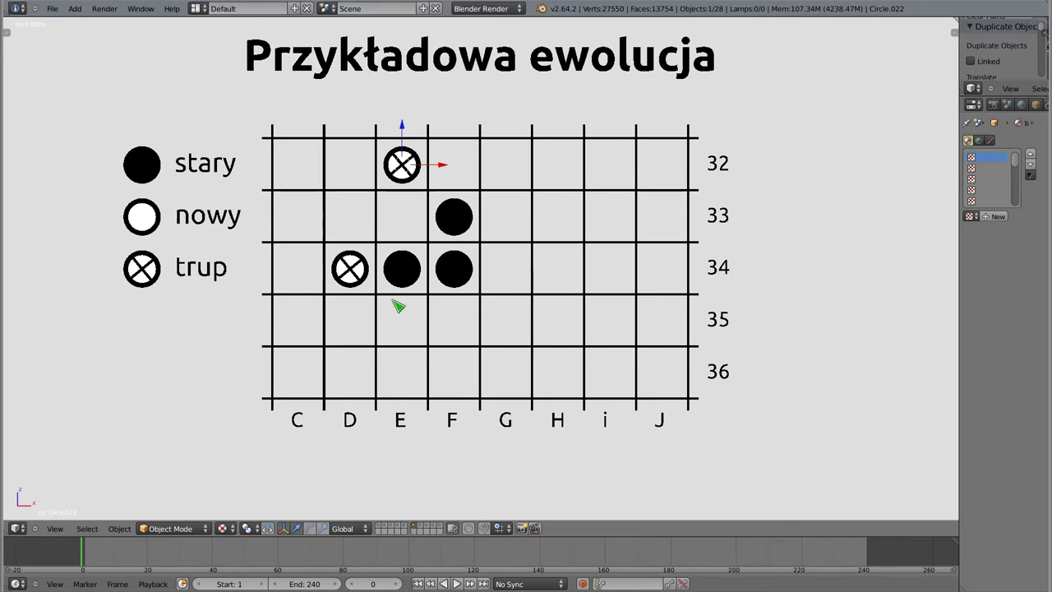
# Copy the nowy white circle onto D33 and E35 to mark the births
pyautogui.rightClick(164, 228)
pyautogui.hotkey('shift', 'd')
pyautogui.click(367, 224)
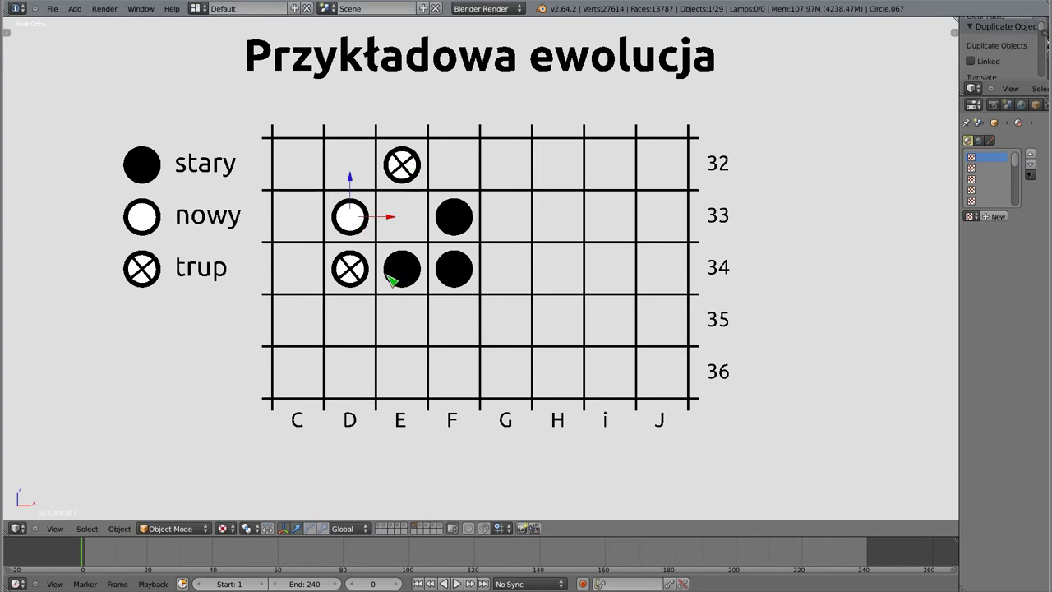
pyautogui.hotkey('shift', 'd')
pyautogui.click(415, 342)
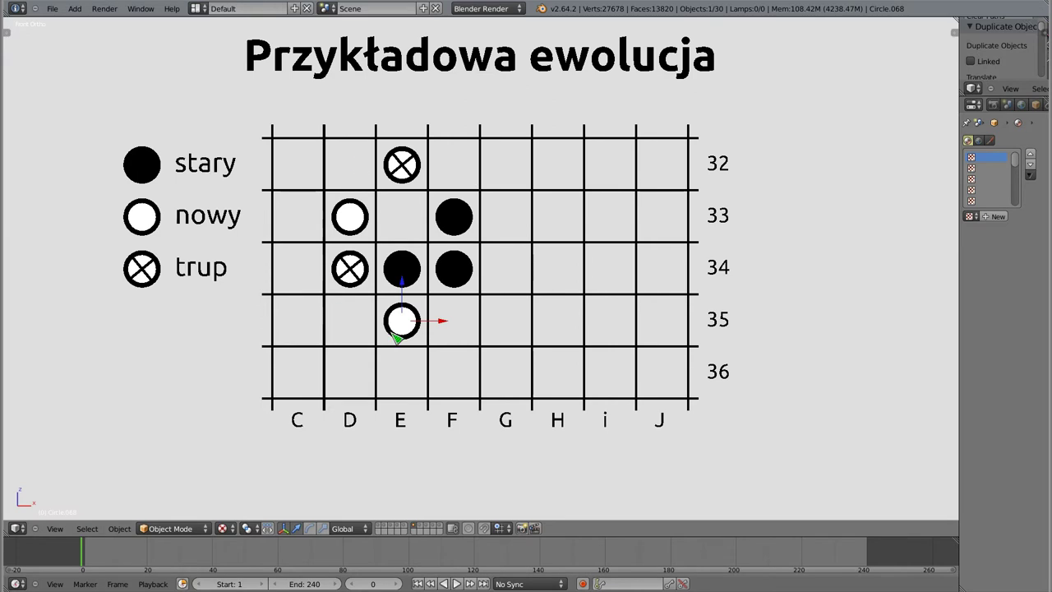
# Delete the crossed markers at E32 and D34 and the black circle at D34
pyautogui.rightClick(401, 166)
pyautogui.press('x')
pyautogui.click(402, 171)
pyautogui.rightClick(349, 264)
pyautogui.press('x')
pyautogui.click(345, 262)
pyautogui.press('x')
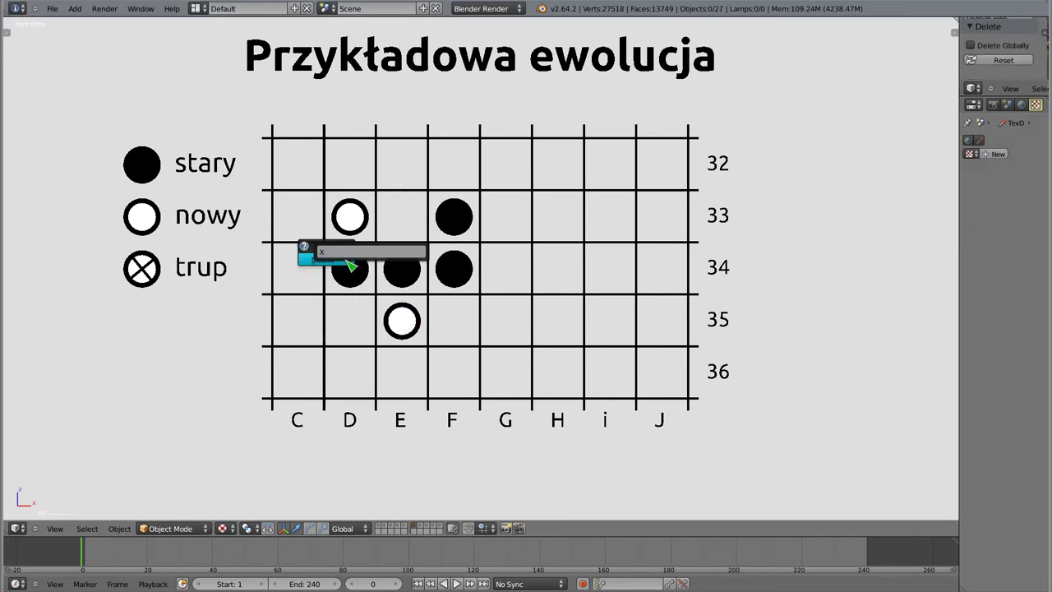
pyautogui.rightClick(345, 266)
pyautogui.press('x')
pyautogui.click(344, 259)
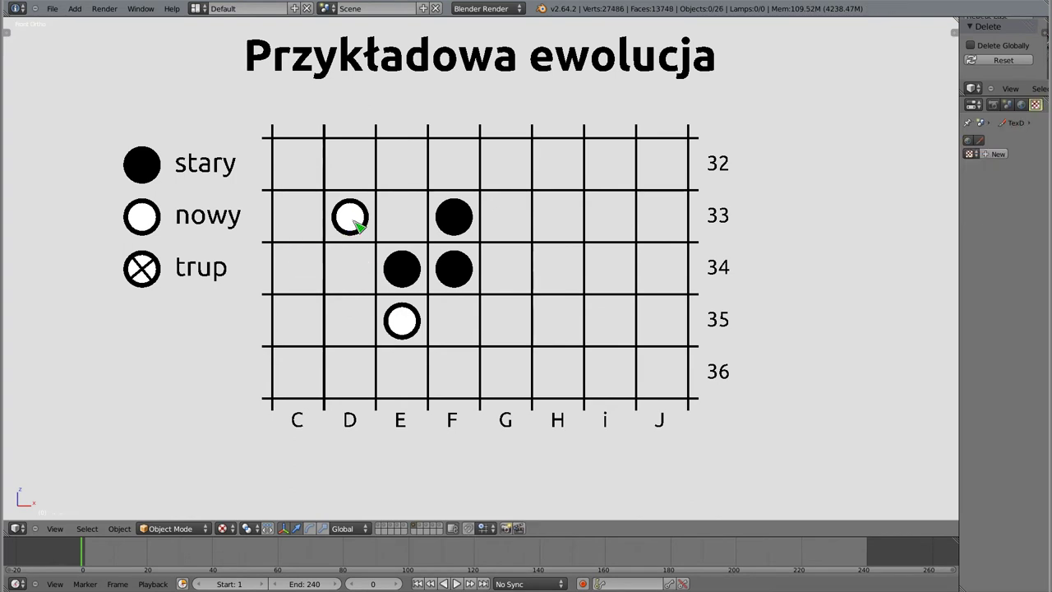
# Replace the white circles at D33 and E35 with black stary circles and deselect all
pyautogui.rightClick(353, 220)
pyautogui.press('x')
pyautogui.click(349, 218)
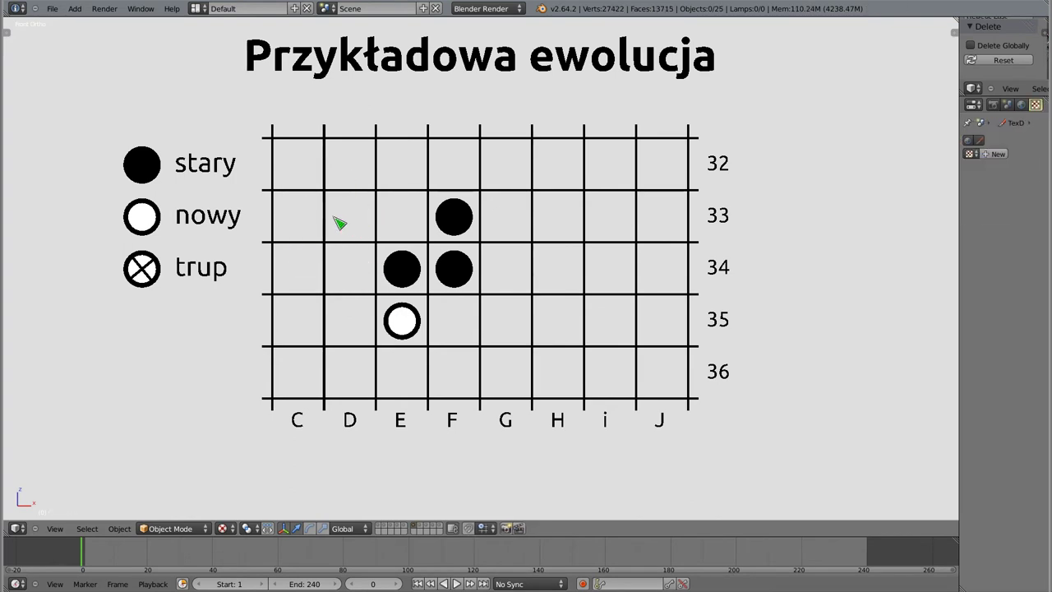
pyautogui.rightClick(152, 177)
pyautogui.hotkey('shift', 'd')
pyautogui.click(362, 234)
pyautogui.rightClick(404, 321)
pyautogui.press('x')
pyautogui.click(412, 327)
pyautogui.rightClick(152, 175)
pyautogui.hotkey('shift', 'd')
pyautogui.click(423, 344)
pyautogui.press('a')
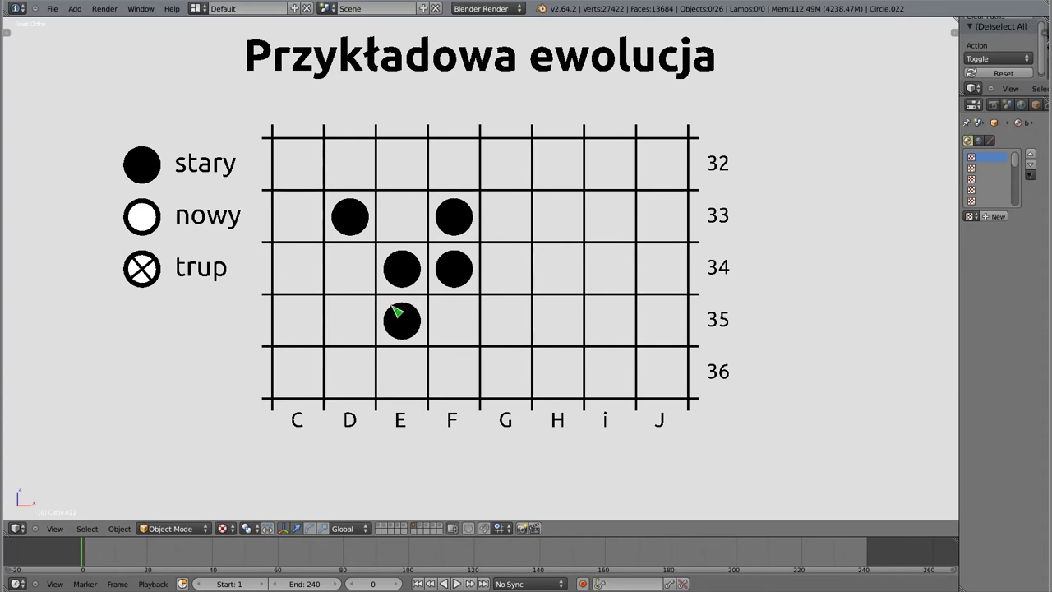
# Show layer 7, the glider slide with generations 0 to 4
pyautogui.press('7')
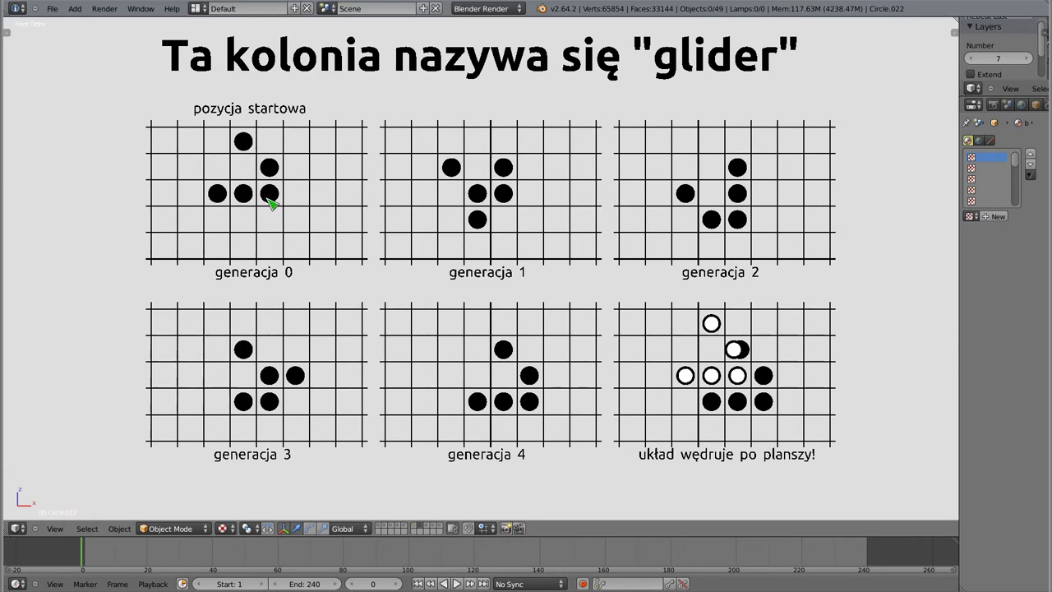
# Switch the Layers Number to layer 8 for the Prezentacja programu GOLLY slide
pyautogui.click(1027, 59)
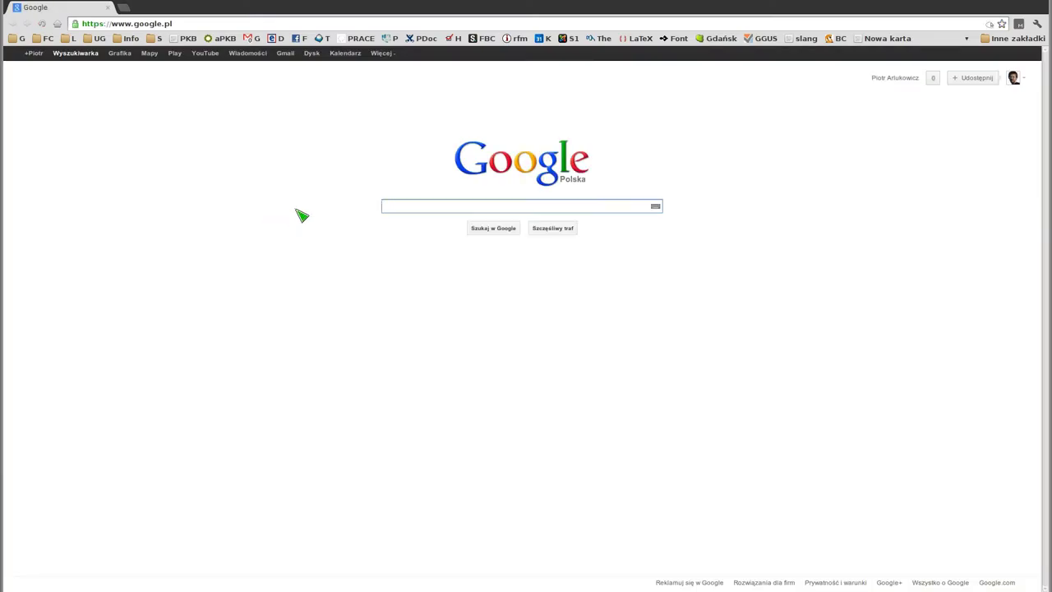
# Search Google for 'golly' and open the Golly Game of Life Home Page result
pyautogui.write('goll')
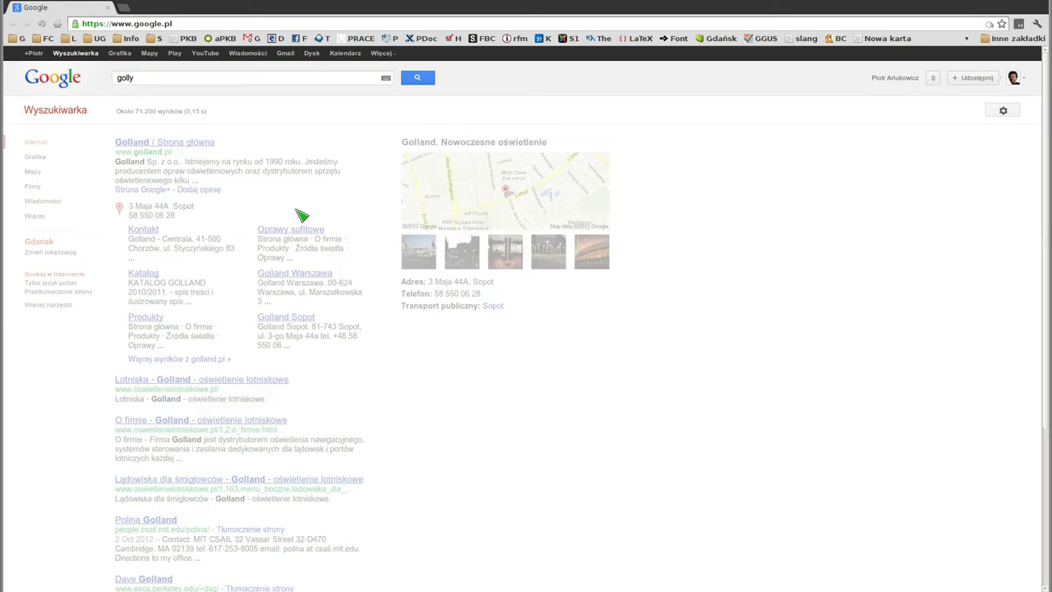
pyautogui.write('y')
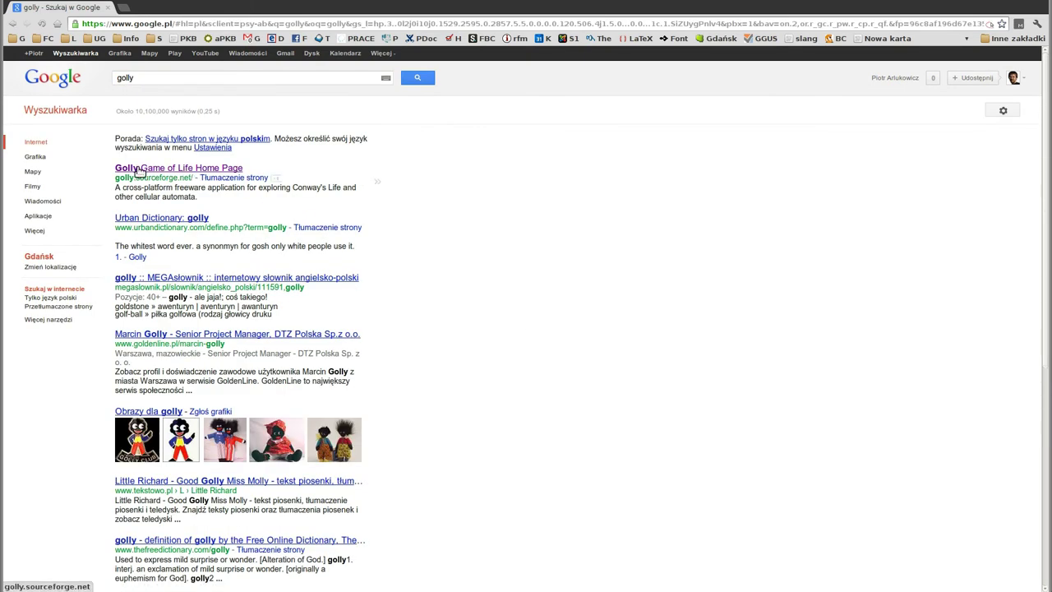
pyautogui.click(188, 169)
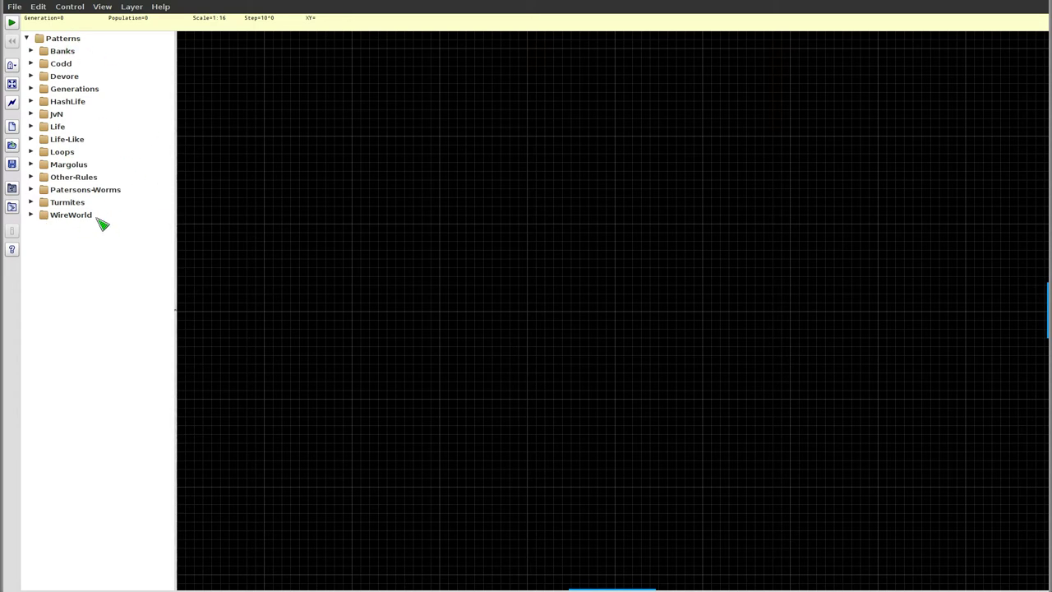
# Expand the Life folder, toggle Breeders open and shut, then expand Syntheses
pyautogui.click(31, 126)
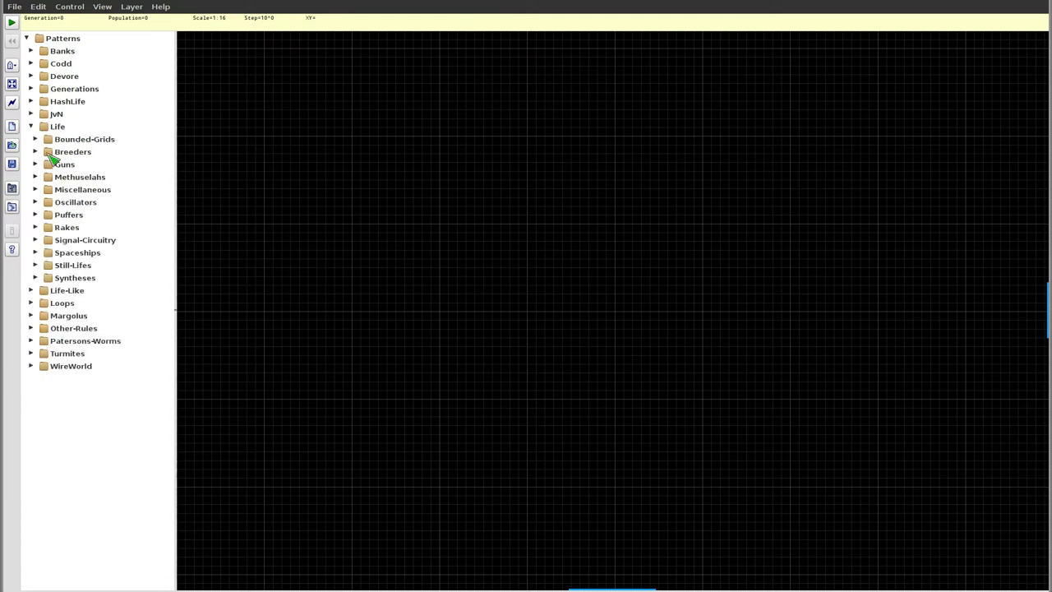
pyautogui.click(36, 152)
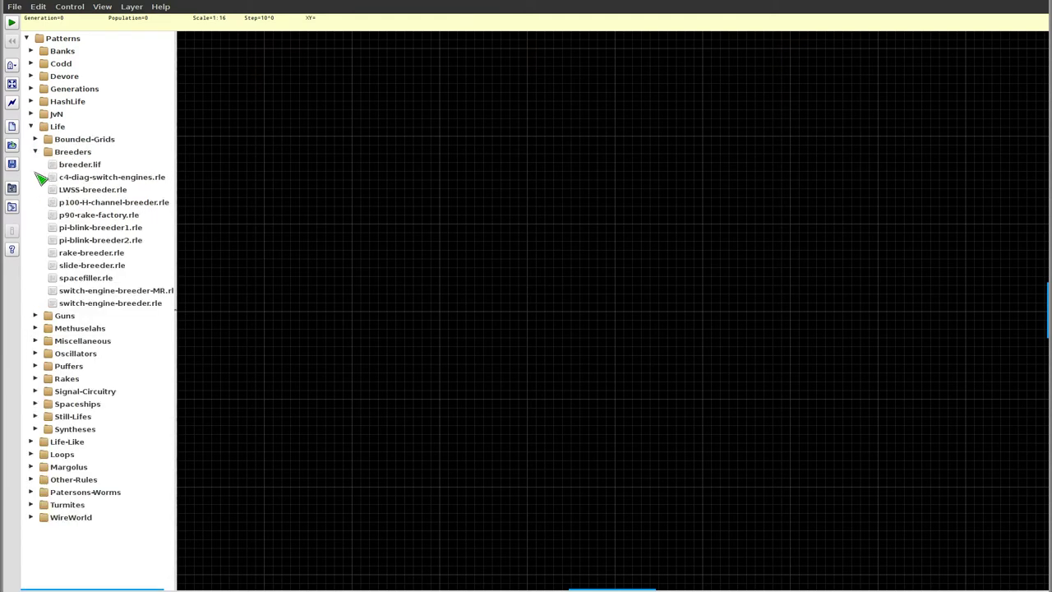
pyautogui.click(35, 152)
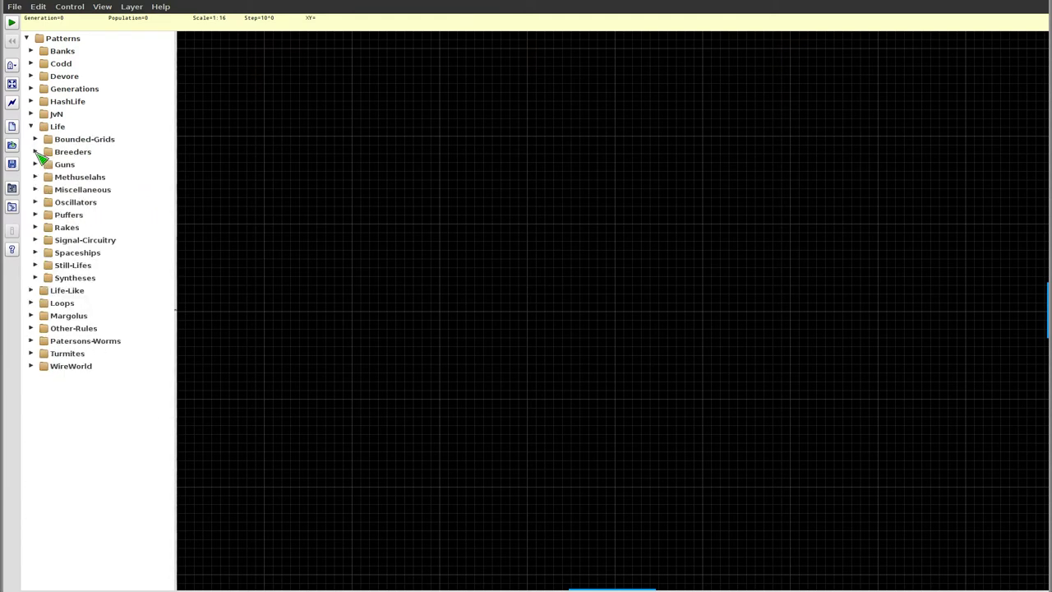
pyautogui.click(36, 277)
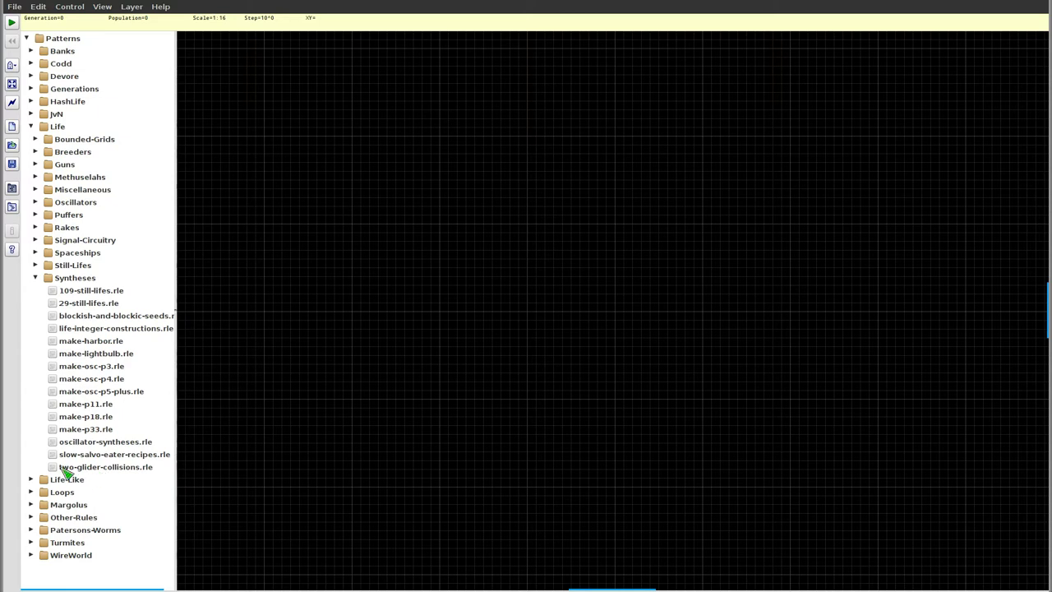
# Load two-glider-collisions.rle and zoom in on the glider collision patterns
pyautogui.click(106, 468)
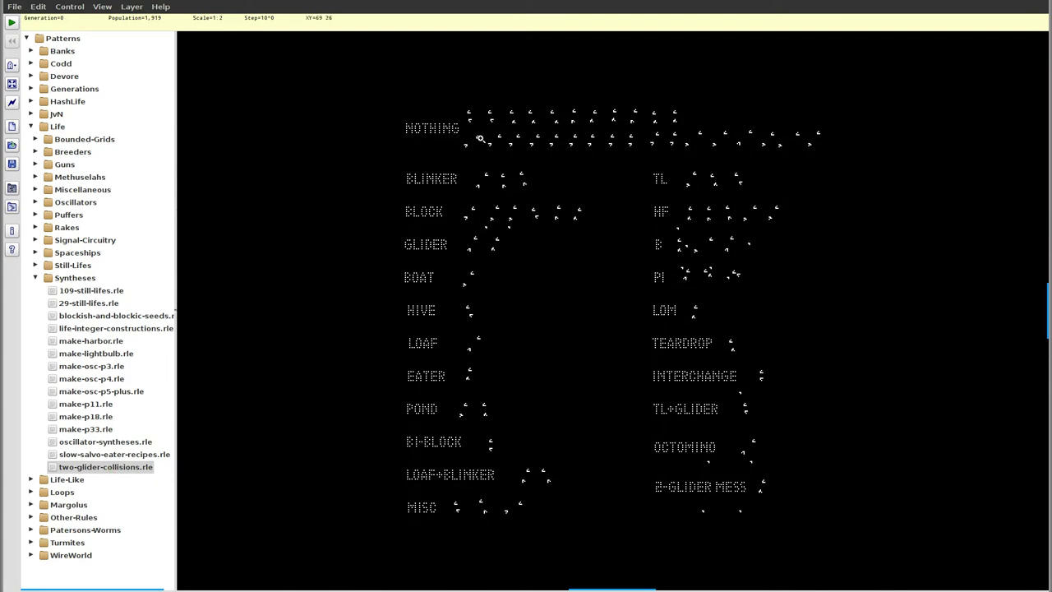
pyautogui.scroll(1, 480, 138)
pyautogui.scroll(1, 470, 127)
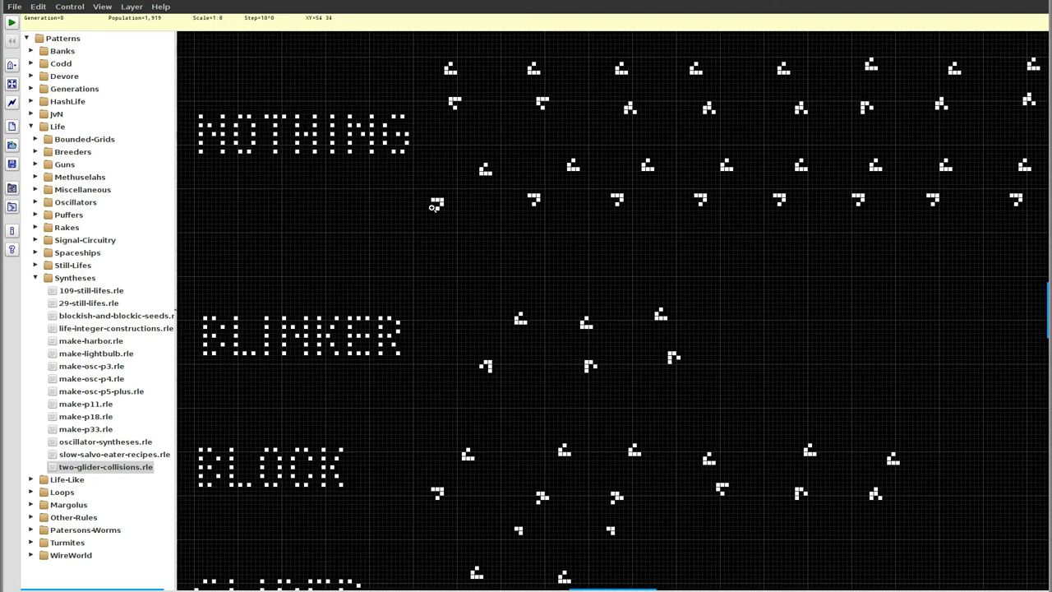
pyautogui.scroll(-1, 503, 242)
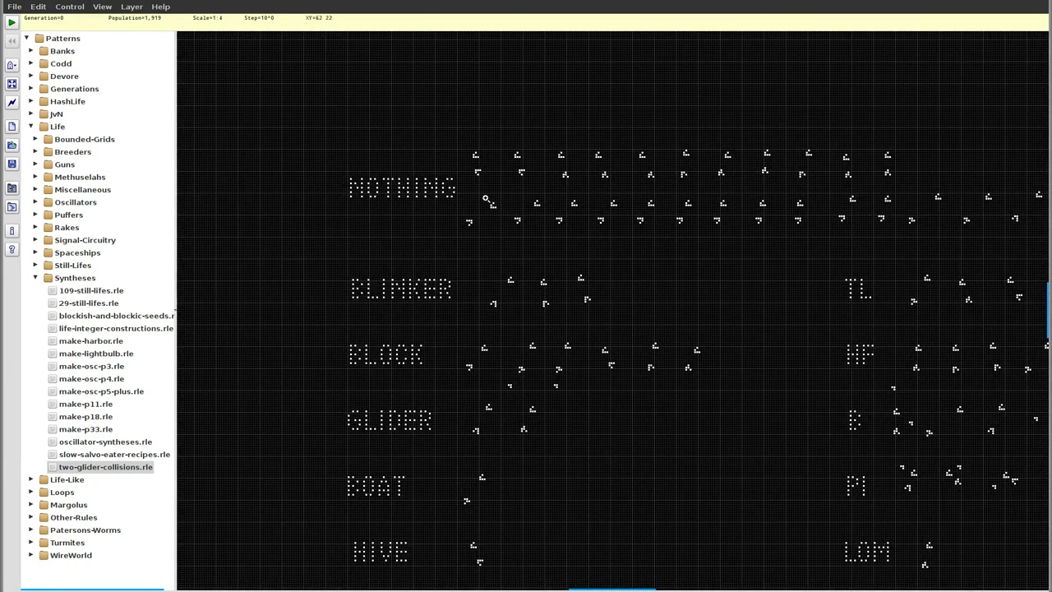
pyautogui.scroll(-1, 406, 119)
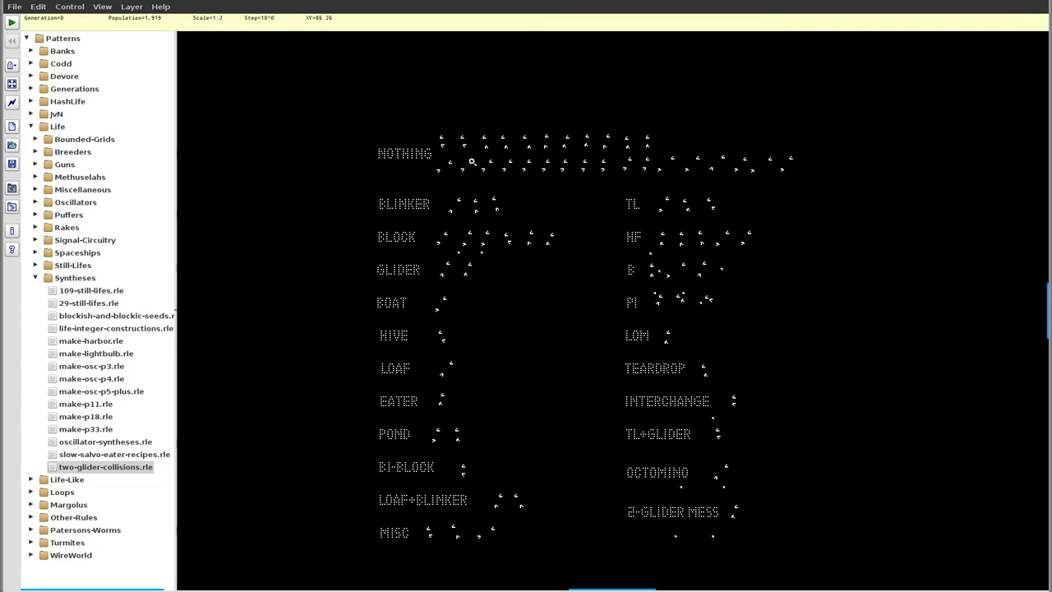
pyautogui.click(525, 197)
# Advance the glider collisions a few generations at a time toward generation 118
pyautogui.press('space')
pyautogui.press('space')
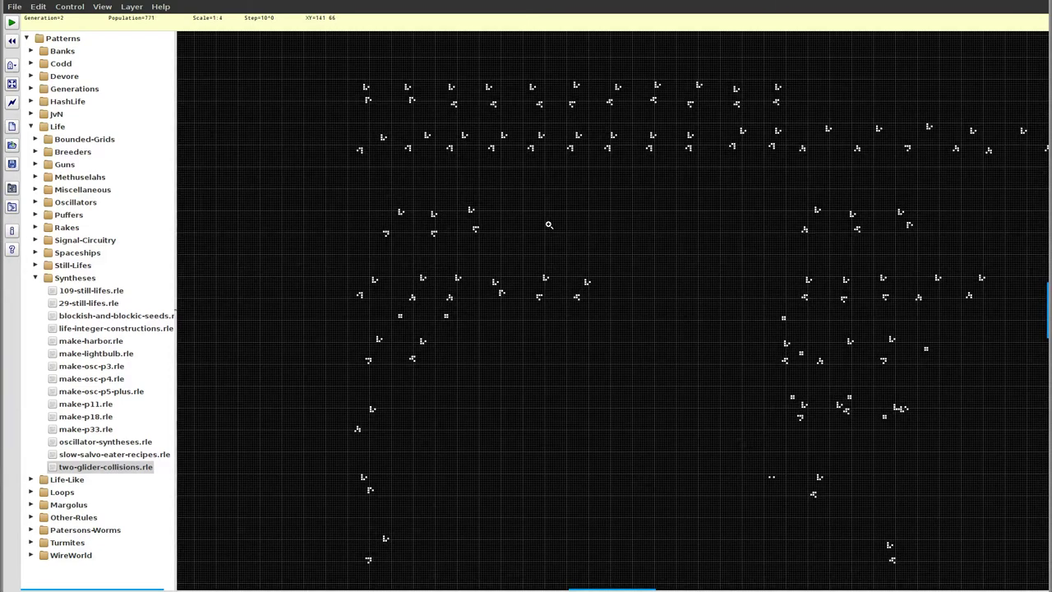
pyautogui.press('space')
pyautogui.press('space')
pyautogui.press('space')
pyautogui.press('space')
pyautogui.press('space')
pyautogui.press('space')
pyautogui.press('space')
pyautogui.press('space')
pyautogui.press('space')
pyautogui.press('space')
pyautogui.press('space')
pyautogui.press('space')
pyautogui.press('space')
pyautogui.press('space')
pyautogui.press('space')
pyautogui.press('space')
pyautogui.press('space')
pyautogui.press('space')
pyautogui.press('space')
pyautogui.press('space')
pyautogui.press('space')
pyautogui.press('space')
pyautogui.press('space')
pyautogui.press('space')
pyautogui.press('space')
pyautogui.press('space')
pyautogui.press('space')
pyautogui.press('space')
pyautogui.press('space')
pyautogui.press('space')
pyautogui.press('space')
pyautogui.press('space')
pyautogui.press('space')
pyautogui.press('space')
pyautogui.press('space')
pyautogui.press('space')
pyautogui.press('space')
pyautogui.press('space')
pyautogui.press('space')
pyautogui.press('space')
pyautogui.press('space')
pyautogui.press('space')
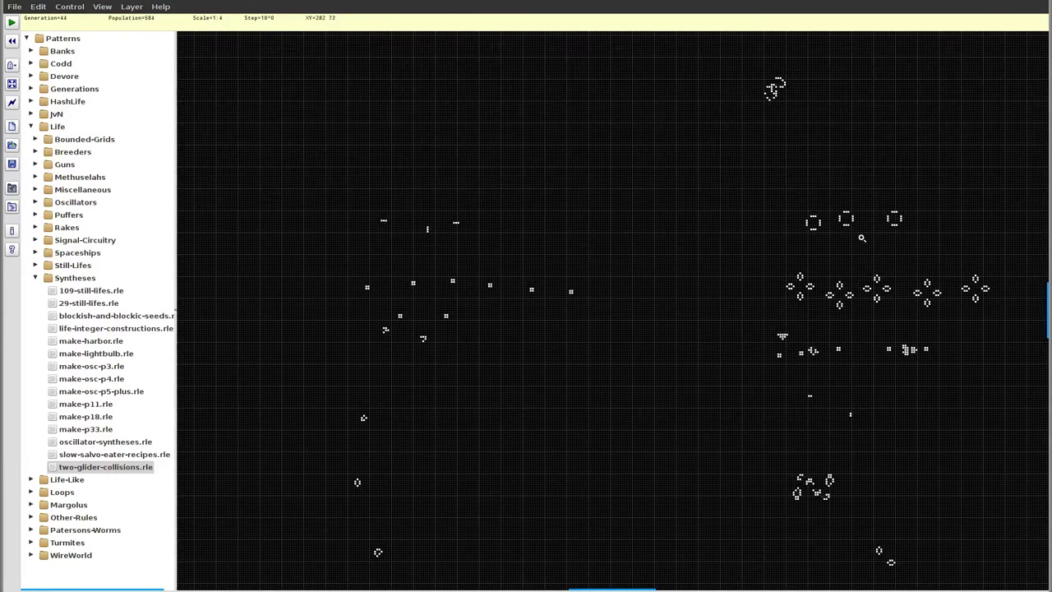
pyautogui.press('space')
pyautogui.press('space')
pyautogui.press('space')
pyautogui.press('space')
pyautogui.press('space')
pyautogui.press('space')
pyautogui.press('space')
pyautogui.press('space')
pyautogui.press('space')
pyautogui.press('space')
pyautogui.press('space')
pyautogui.press('space')
pyautogui.press('space')
pyautogui.press('space')
pyautogui.press('space')
pyautogui.press('space')
pyautogui.press('space')
pyautogui.press('space')
pyautogui.press('space')
pyautogui.press('space')
pyautogui.press('space')
pyautogui.press('space')
pyautogui.press('space')
pyautogui.press('space')
pyautogui.press('space')
pyautogui.press('space')
pyautogui.press('space')
pyautogui.press('space')
pyautogui.press('space')
pyautogui.press('space')
pyautogui.press('space')
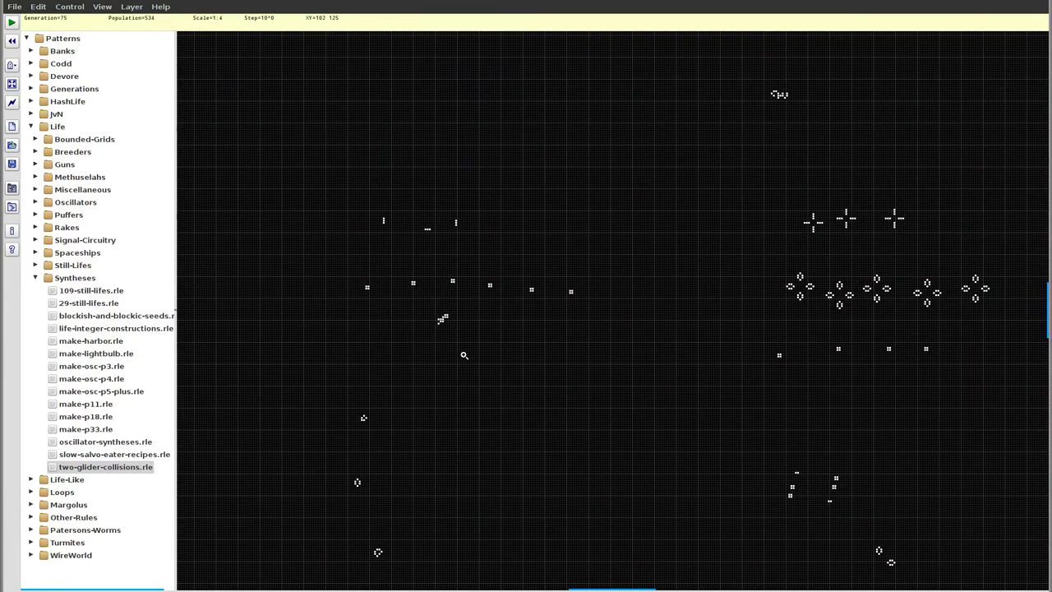
pyautogui.press('space')
pyautogui.press('space')
pyautogui.press('space')
pyautogui.press('space')
pyautogui.press('space')
pyautogui.press('space')
pyautogui.press('space')
pyautogui.press('space')
pyautogui.press('space')
pyautogui.press('space')
pyautogui.press('space')
pyautogui.press('space')
pyautogui.press('space')
pyautogui.scroll(-2, 549, 228)
pyautogui.scroll(-1, 565, 245)
pyautogui.scroll(-1, 577, 246)
pyautogui.scroll(-1, 580, 255)
pyautogui.scroll(-1, 581, 251)
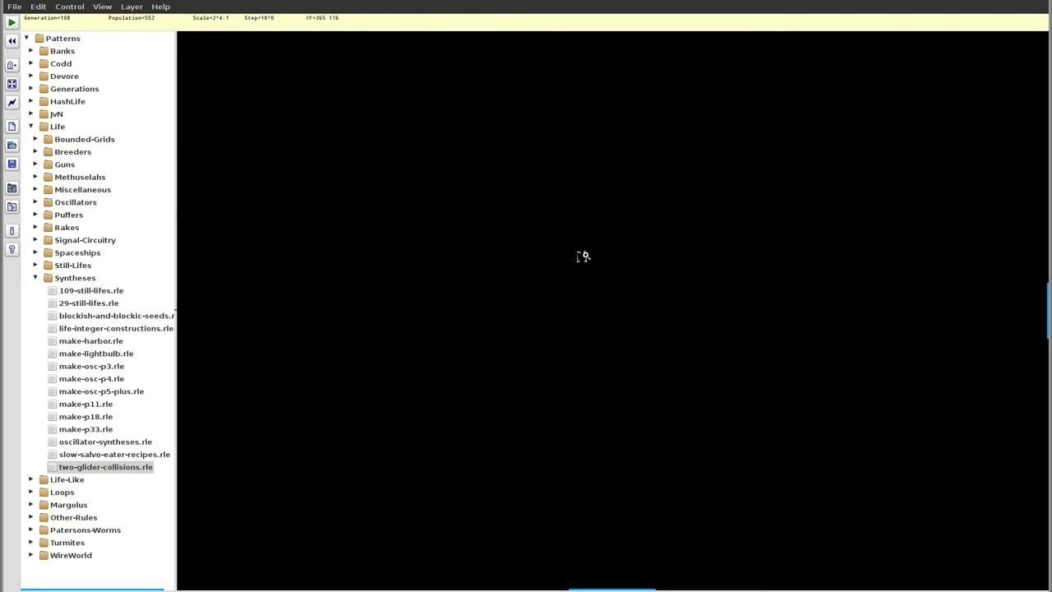
pyautogui.scroll(2, 581, 258)
pyautogui.scroll(1, 580, 254)
pyautogui.scroll(1, 579, 256)
pyautogui.press('space')
pyautogui.press('space')
pyautogui.press('space')
pyautogui.press('space')
pyautogui.press('space')
pyautogui.press('space')
pyautogui.press('space')
pyautogui.press('space')
pyautogui.press('space')
pyautogui.press('space')
pyautogui.press('space')
# Load make-p11.rle and run it so the glider salvo collides
pyautogui.click(78, 405)
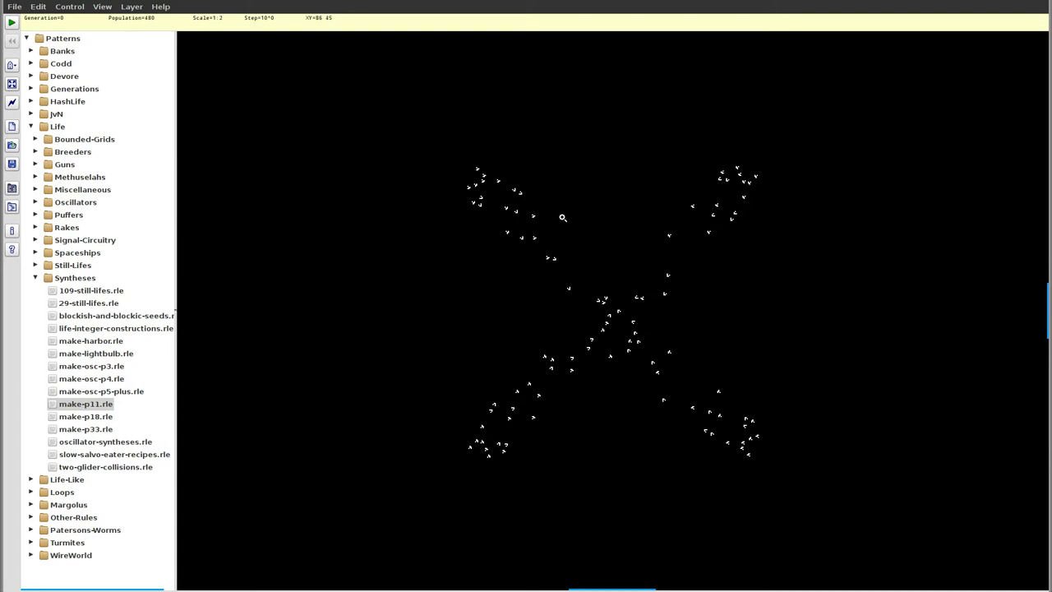
pyautogui.press('space')
pyautogui.press('space')
pyautogui.press('space')
pyautogui.press('space')
pyautogui.press('space')
pyautogui.press('space')
pyautogui.press('space')
pyautogui.press('space')
pyautogui.press('space')
pyautogui.press('space')
pyautogui.press('Return')
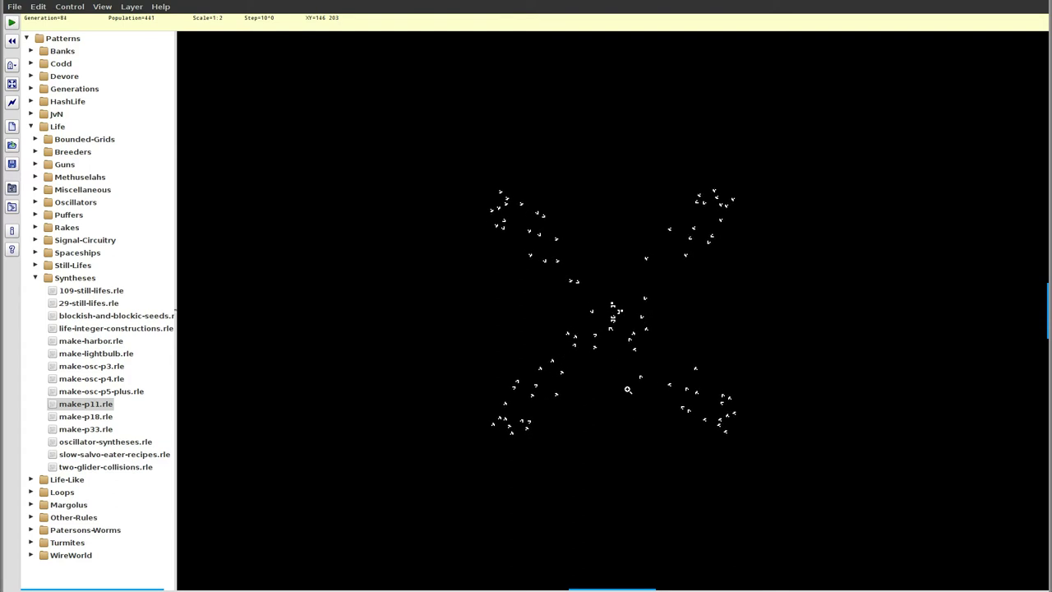
pyautogui.press(']')
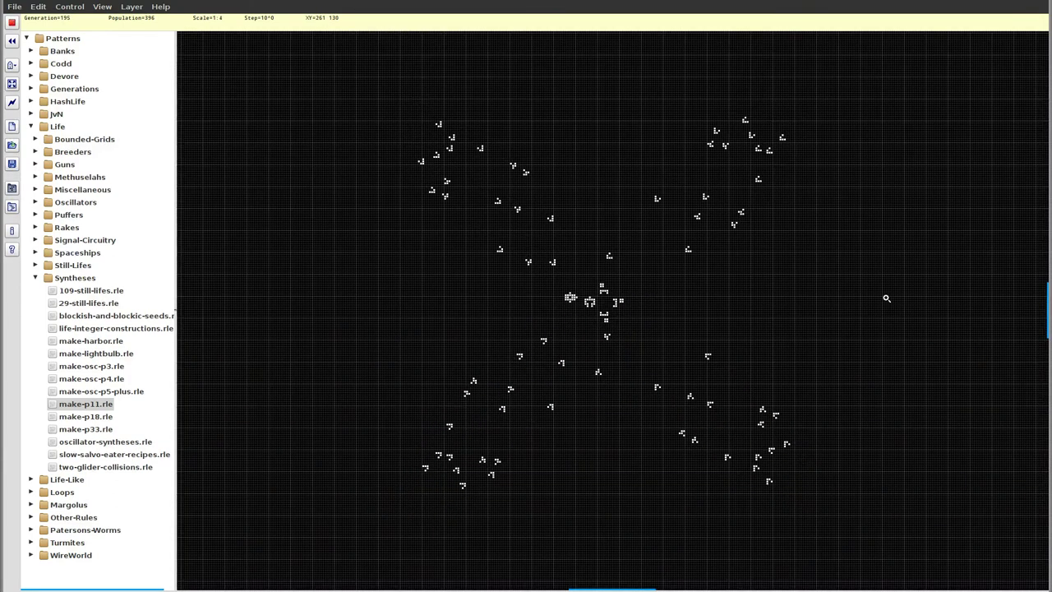
pyautogui.press('Return')
pyautogui.press('Return')
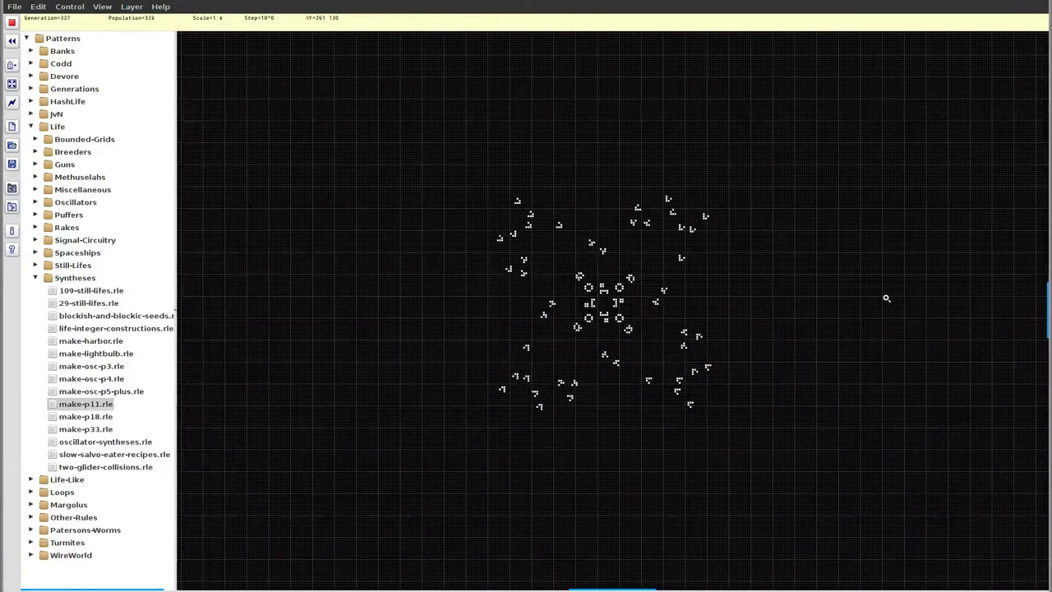
pyautogui.press('Return')
pyautogui.press('Return')
pyautogui.press('Return')
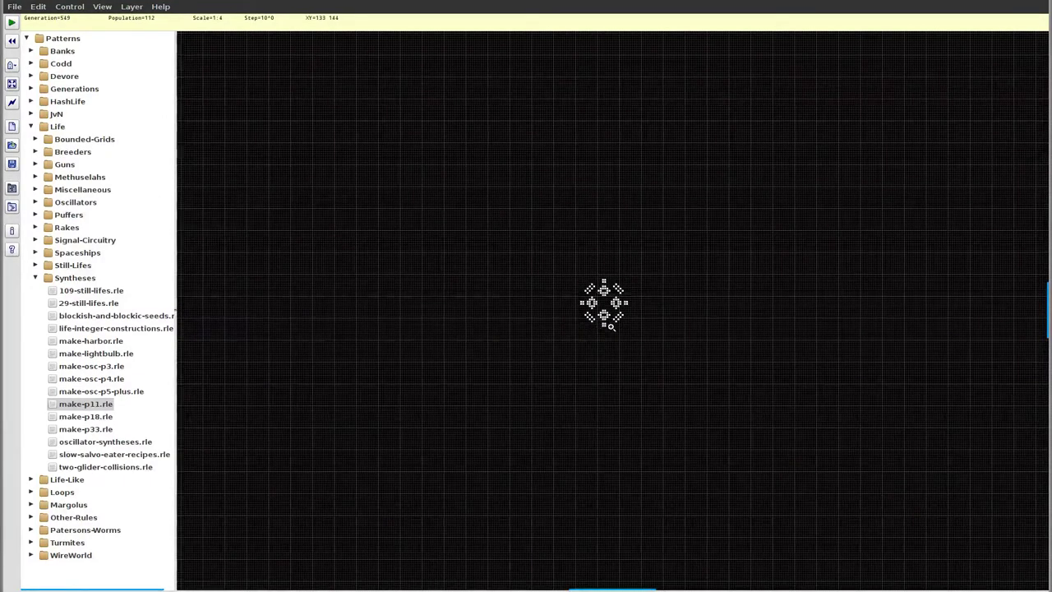
pyautogui.press('Return')
pyautogui.press('Return')
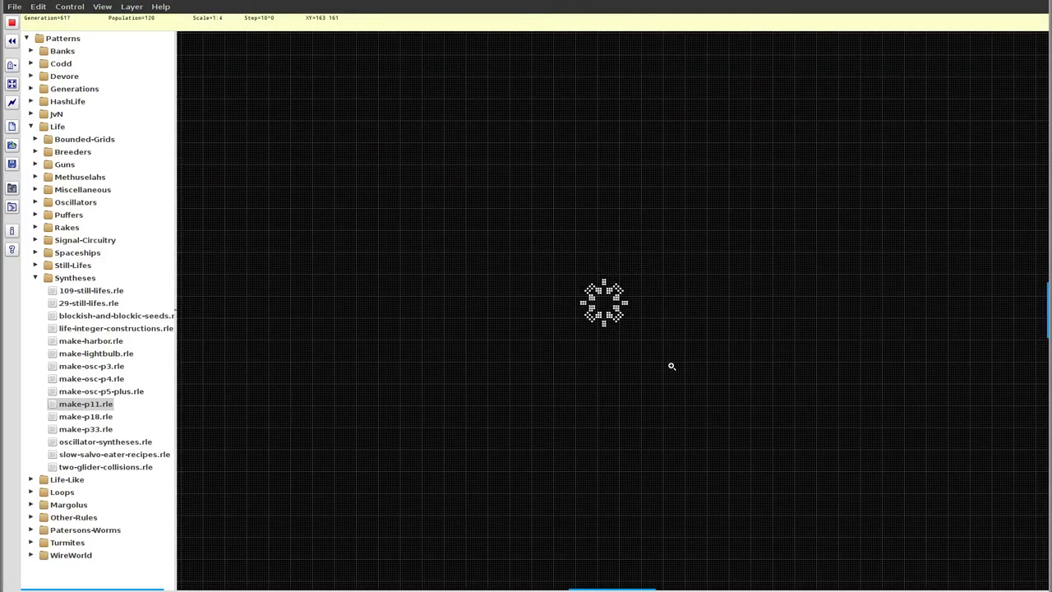
pyautogui.press('Return')
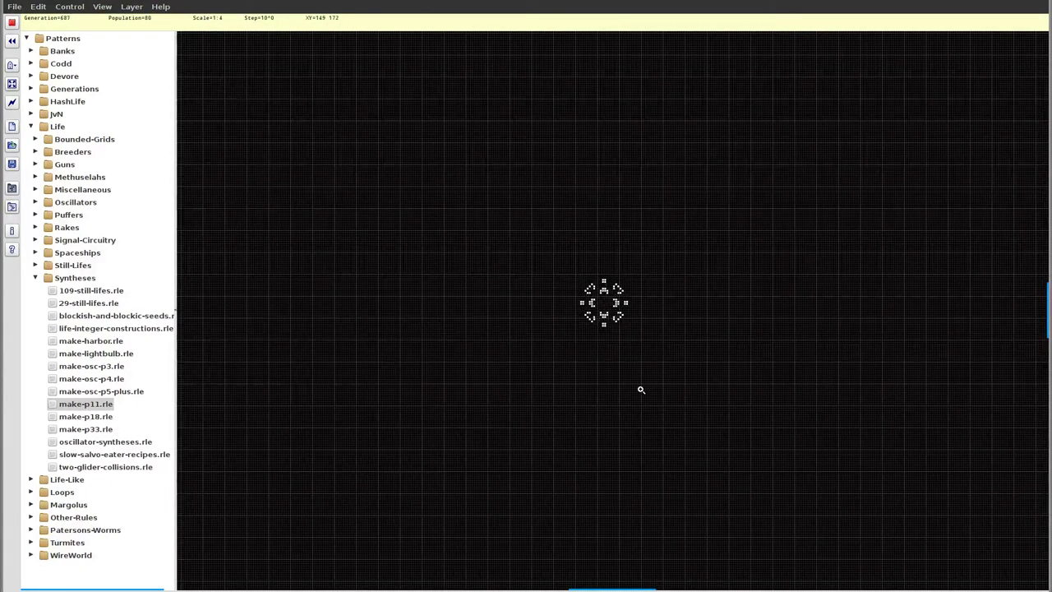
# Zoom in on the finished 96-cell oscillator and step through a few generations
pyautogui.click(605, 301)
pyautogui.doubleClick(605, 302)
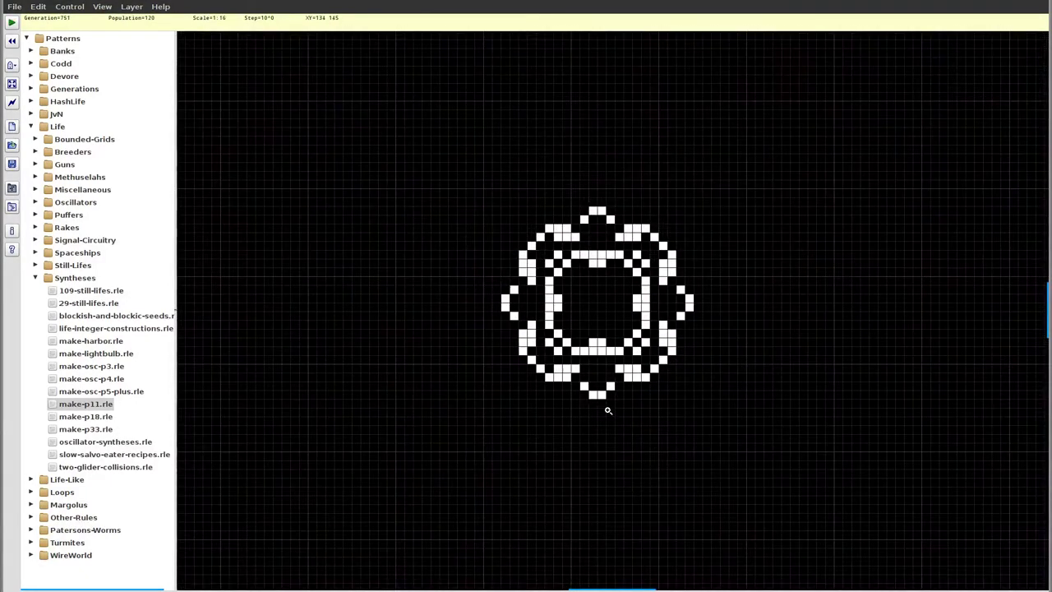
pyautogui.press('Return')
pyautogui.press('space')
pyautogui.press('space')
pyautogui.press('space')
pyautogui.press('space')
pyautogui.press('space')
pyautogui.press('space')
pyautogui.press('space')
pyautogui.press('space')
pyautogui.press('space')
pyautogui.press('space')
pyautogui.press('space')
pyautogui.press('space')
pyautogui.press('space')
pyautogui.press('space')
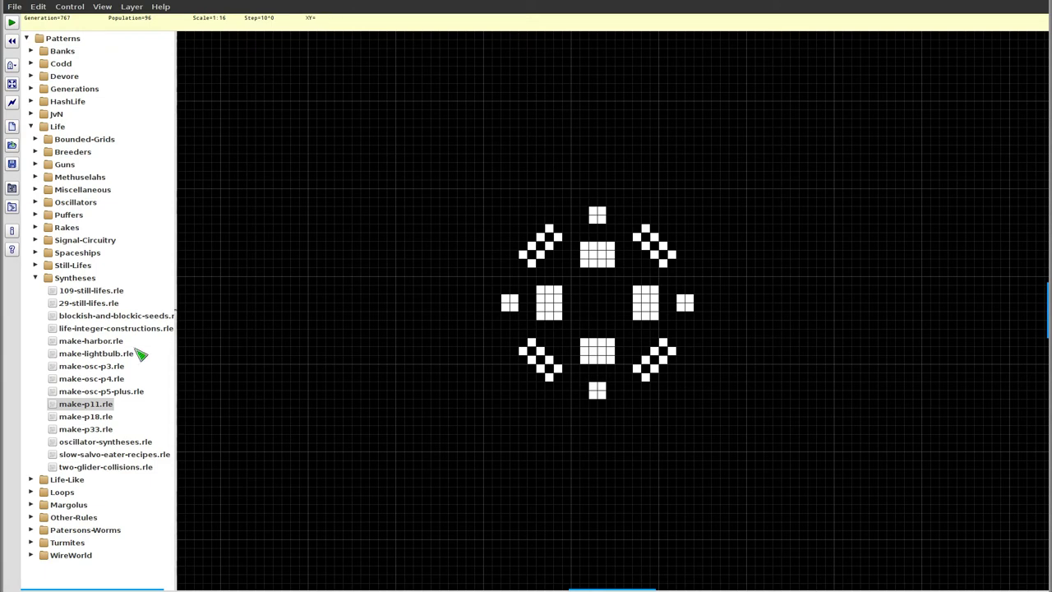
# Load make-p33.rle and run it, stopping at generation 437
pyautogui.click(86, 430)
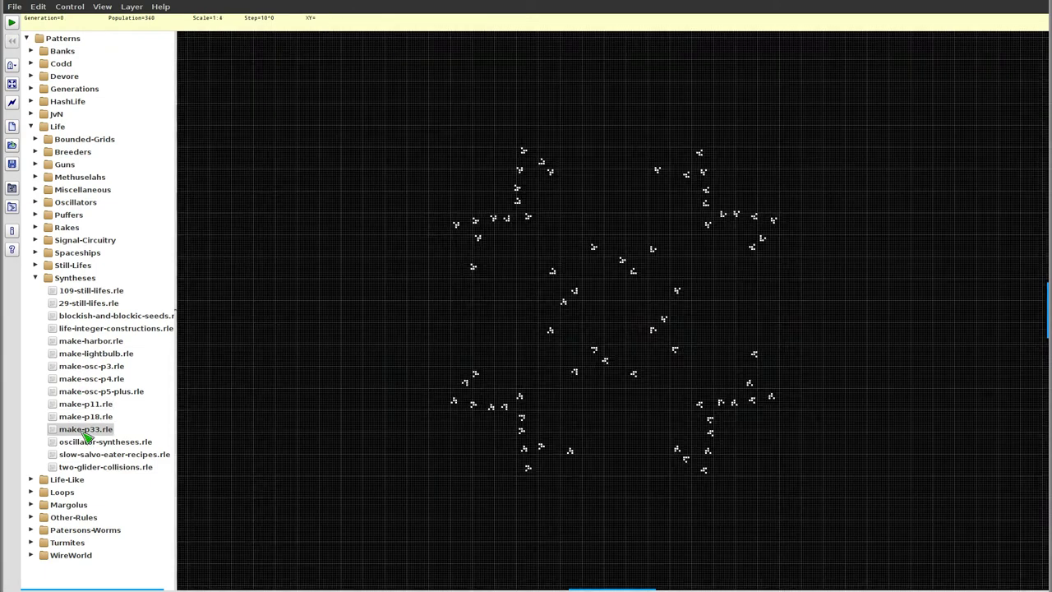
pyautogui.press('Return')
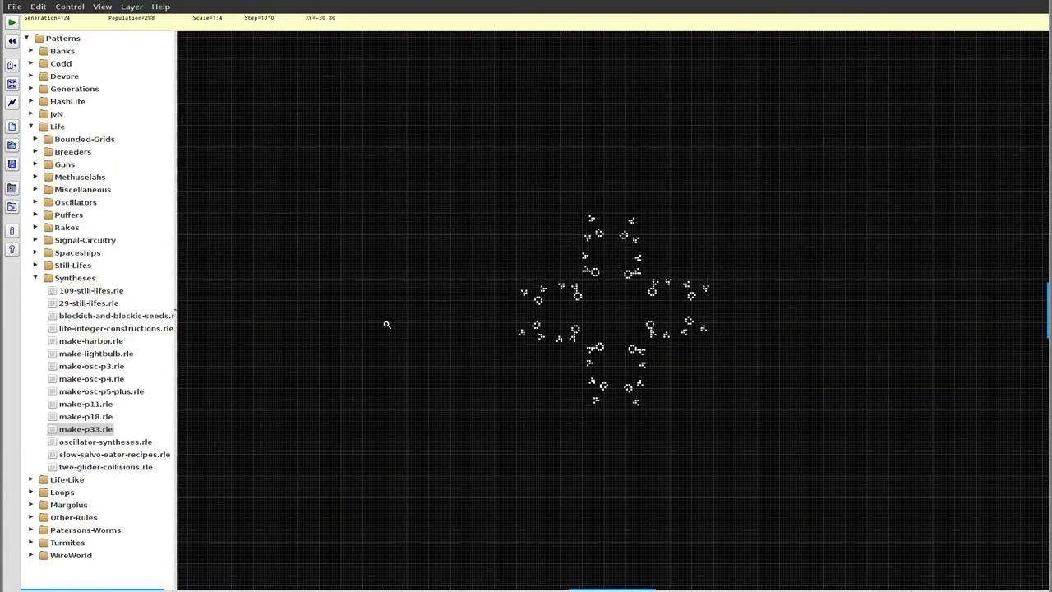
pyautogui.press('Return')
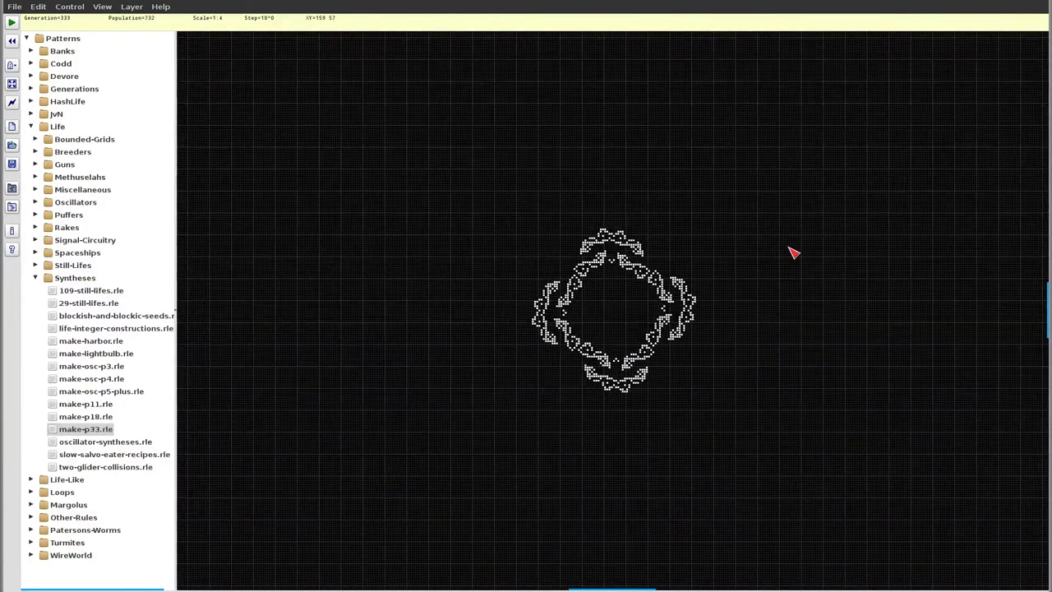
pyautogui.press('Return')
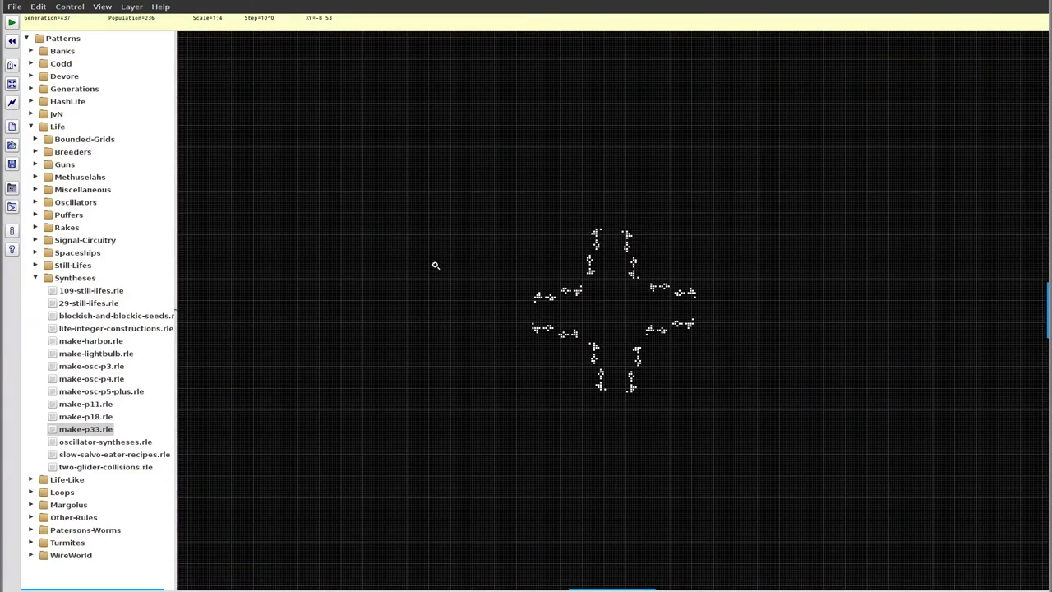
# Collapse the Syntheses and Life folders and expand HashLife in the Patterns panel
pyautogui.click(37, 277)
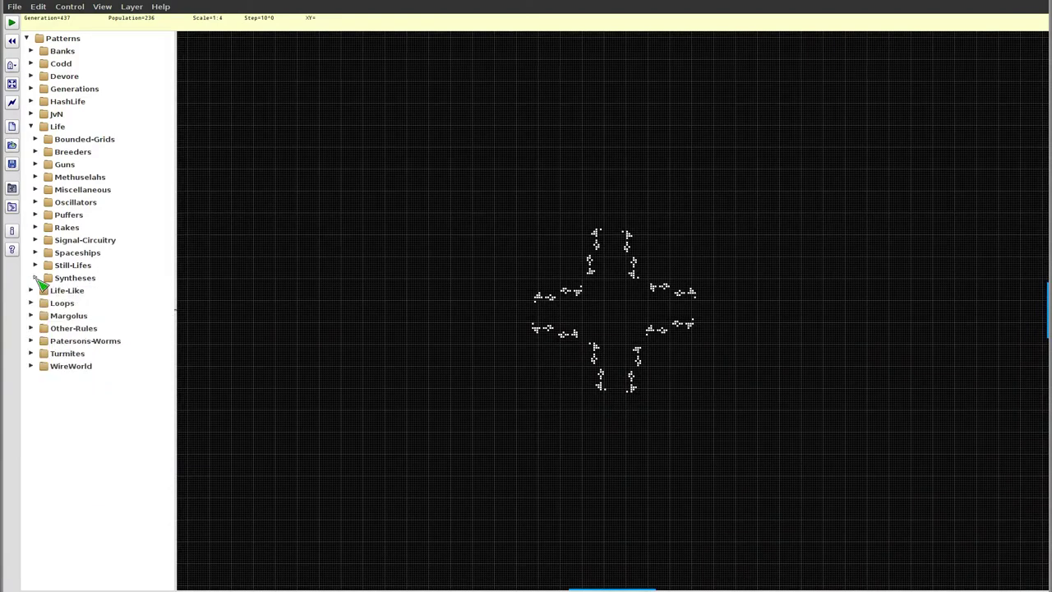
pyautogui.click(31, 127)
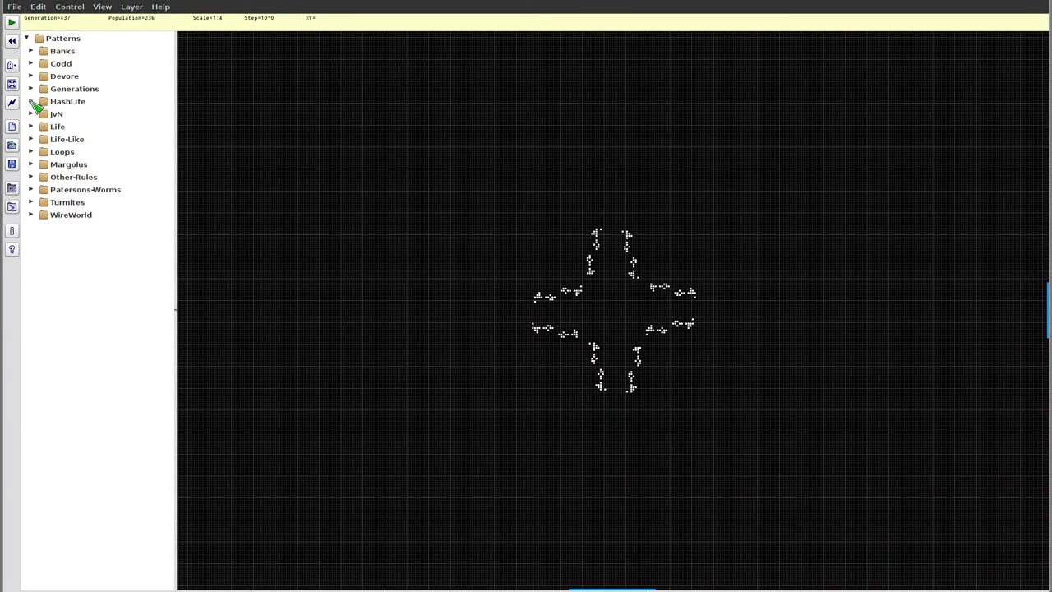
pyautogui.click(31, 101)
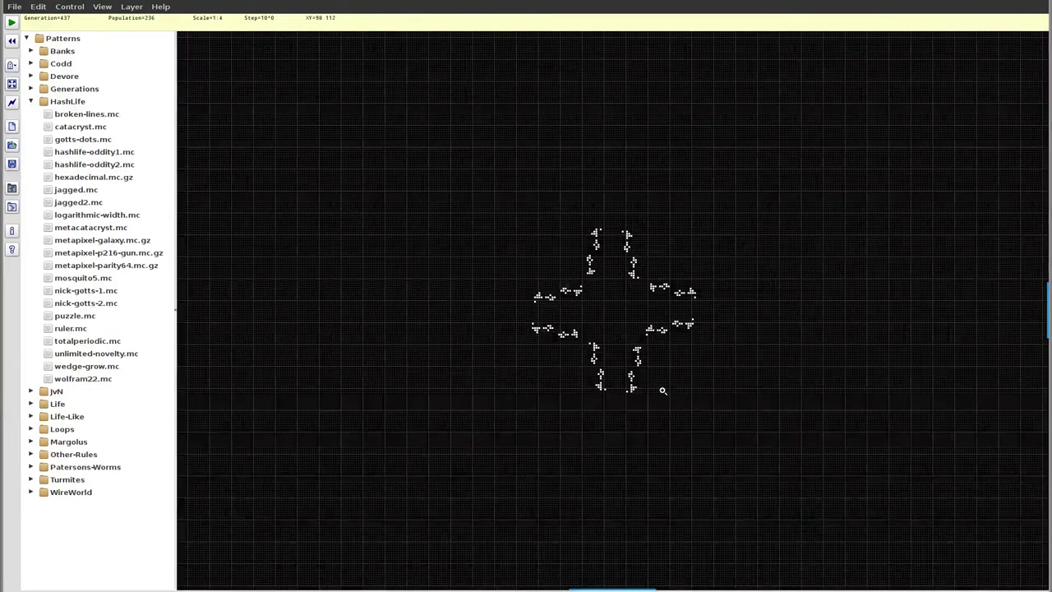
# Load metapixel-galaxy.mc.gz from HashLife, zoom in, and start it running
pyautogui.click(87, 241)
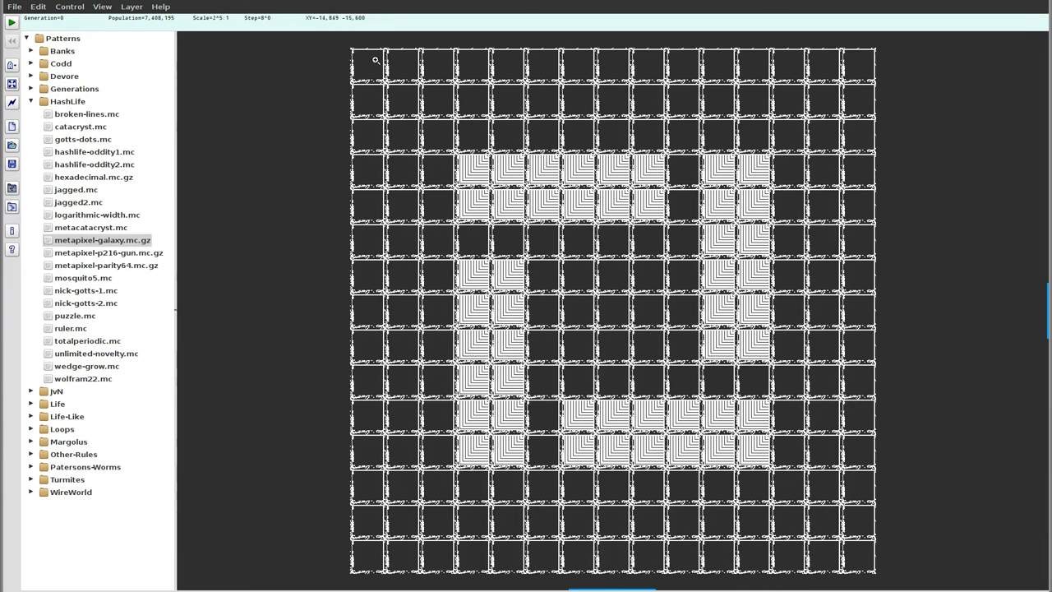
pyautogui.scroll(1, 369, 173)
pyautogui.scroll(1, 365, 170)
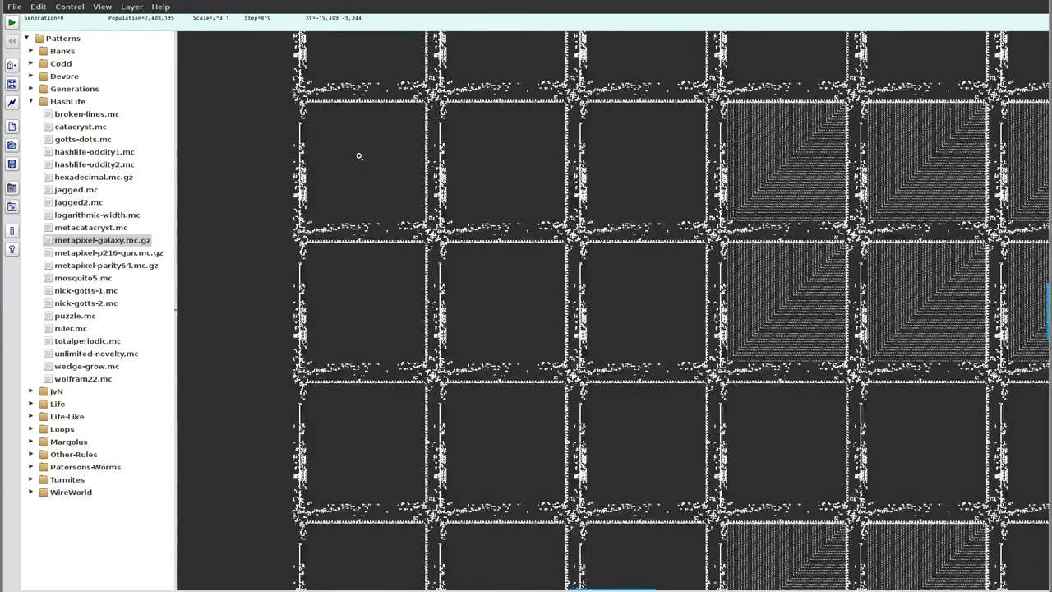
pyautogui.scroll(1, 359, 156)
pyautogui.scroll(1, 403, 189)
pyautogui.scroll(1, 493, 280)
pyautogui.scroll(1, 558, 308)
pyautogui.scroll(1, 599, 327)
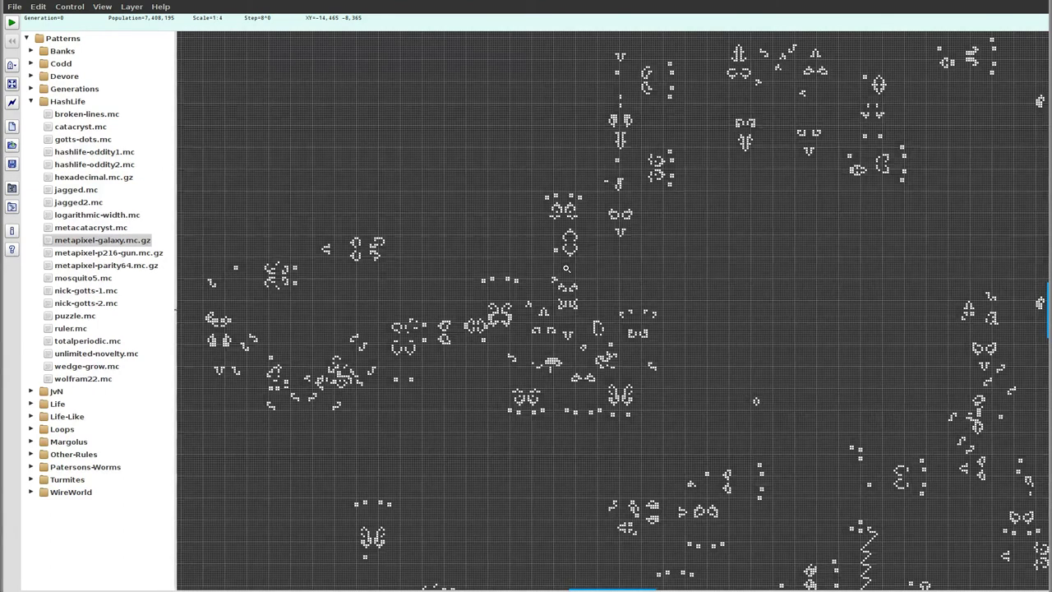
pyautogui.scroll(1, 565, 268)
pyautogui.scroll(1, 551, 350)
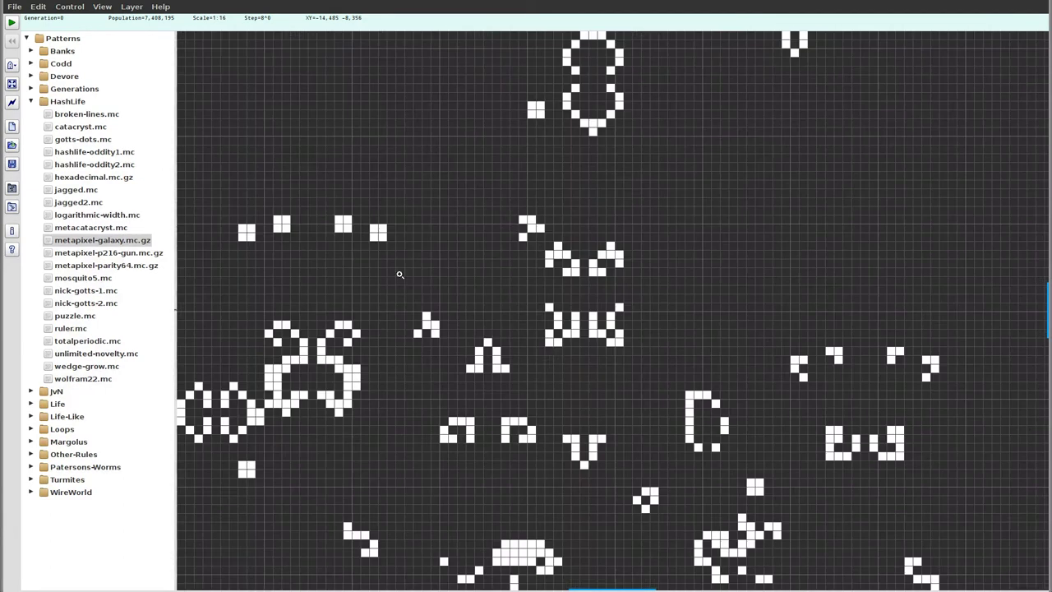
pyautogui.scroll(-1, 518, 248)
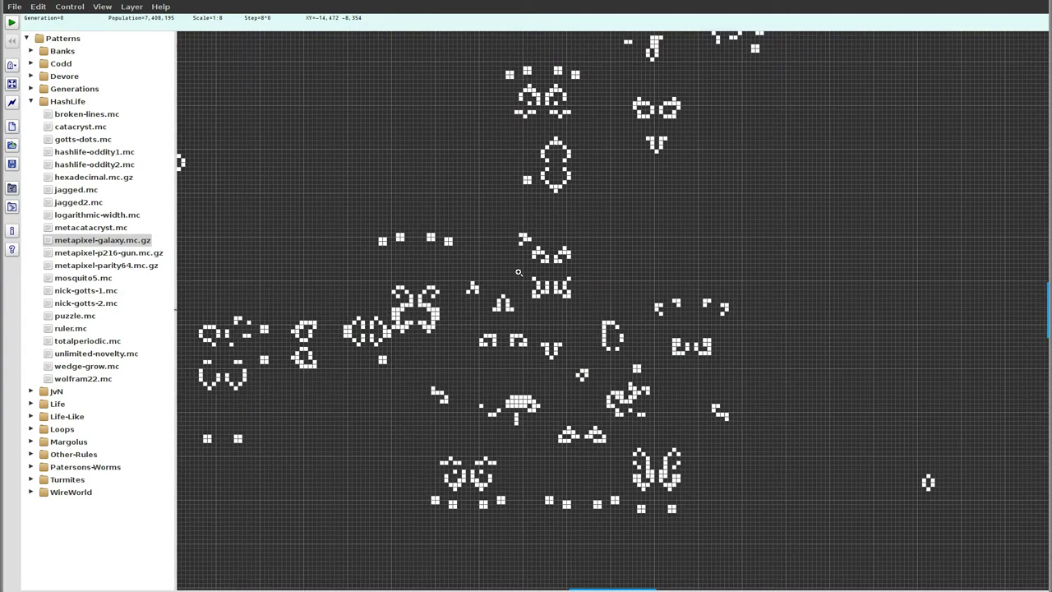
pyautogui.press('Return')
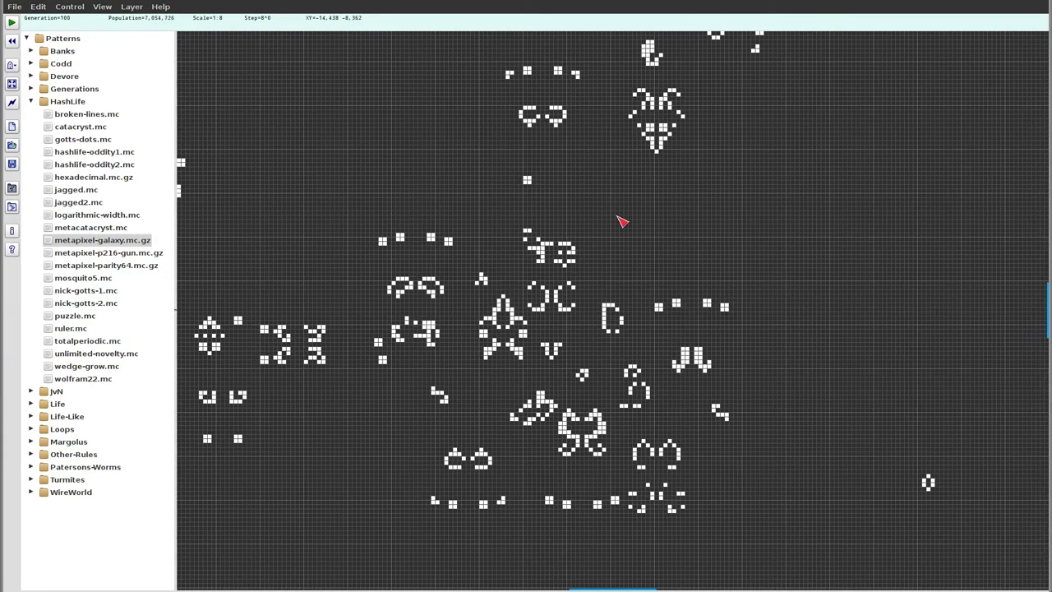
# Pause and restart the metapixel galaxy while zooming out and back in to inspect it
pyautogui.press('Return')
pyautogui.press('Return')
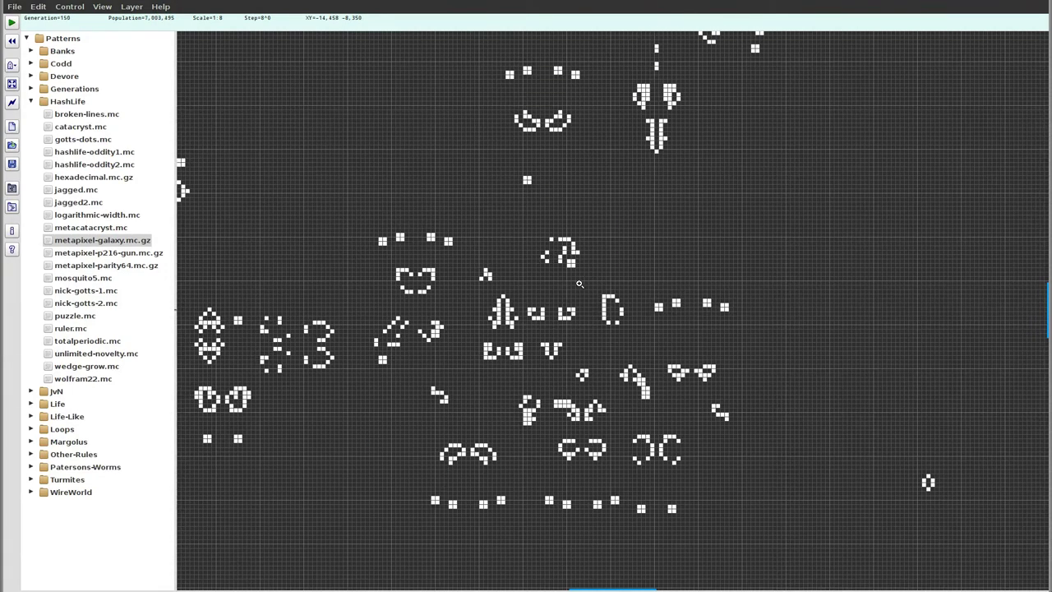
pyautogui.scroll(-1, 539, 289)
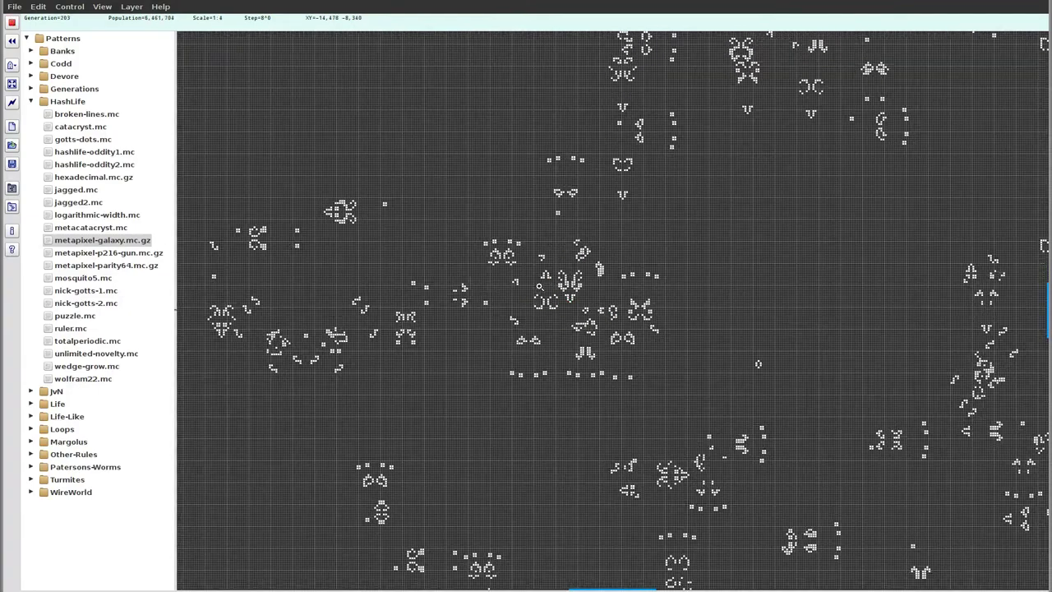
pyautogui.scroll(-1, 539, 290)
pyautogui.press('Return')
pyautogui.press('Return')
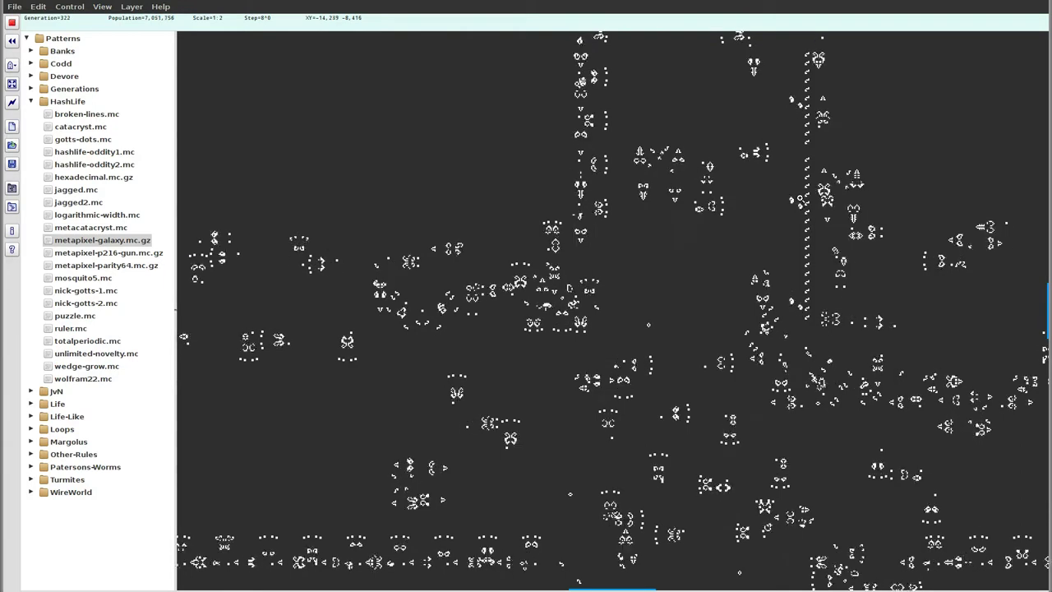
pyautogui.press('Return')
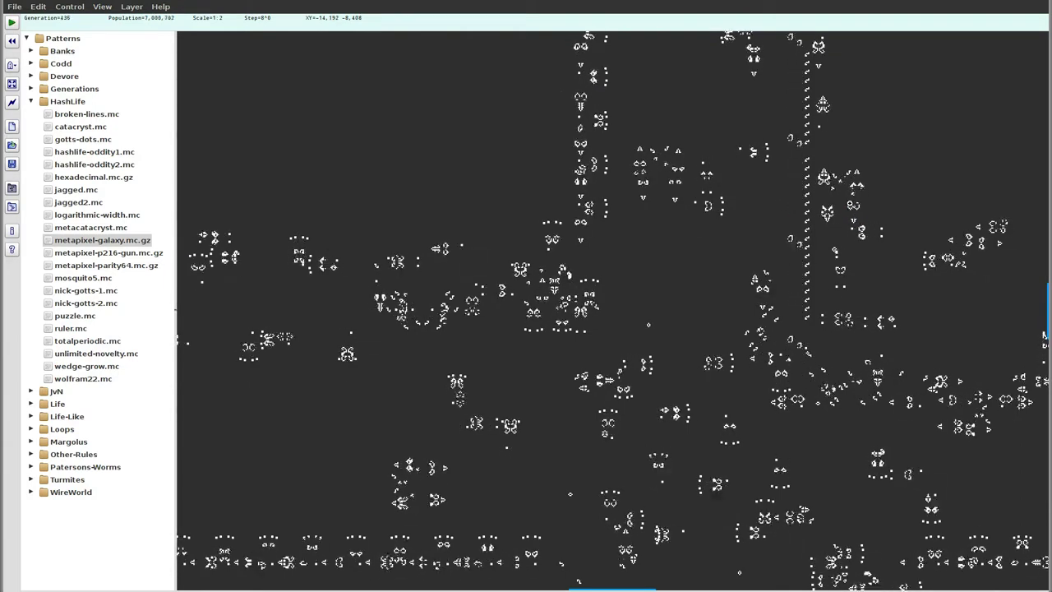
pyautogui.scroll(-1, 616, 289)
pyautogui.scroll(-1, 616, 289)
pyautogui.scroll(-1, 622, 299)
pyautogui.scroll(-1, 618, 304)
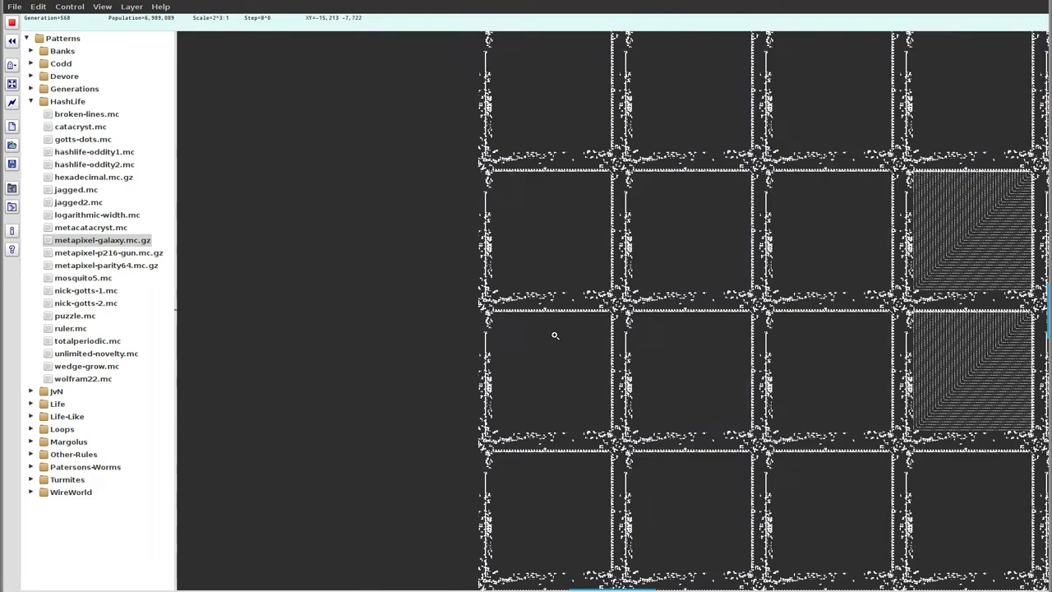
pyautogui.scroll(-1, 465, 301)
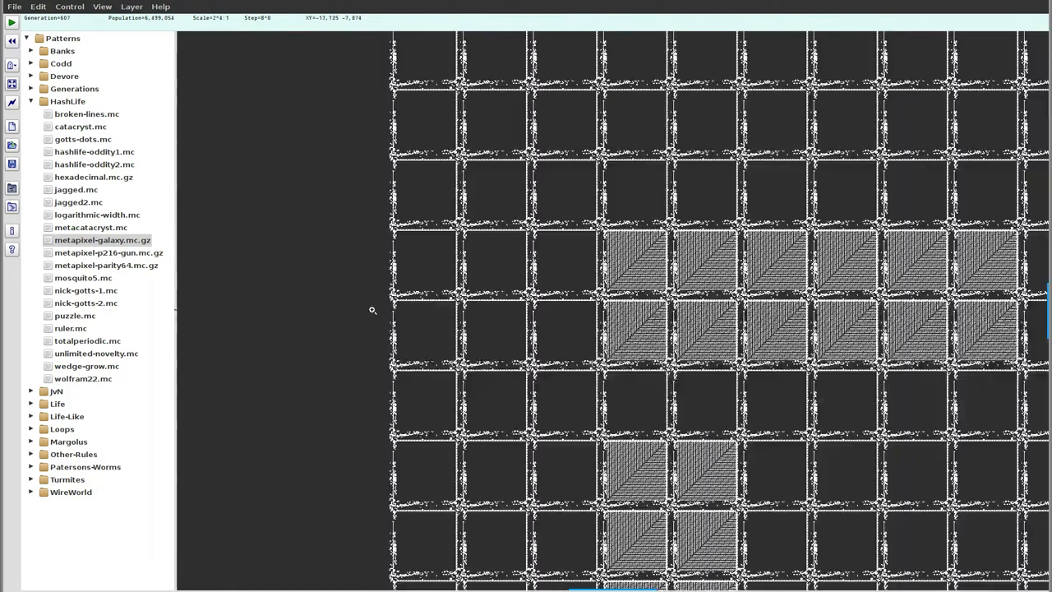
pyautogui.scroll(1, 655, 265)
pyautogui.scroll(1, 655, 265)
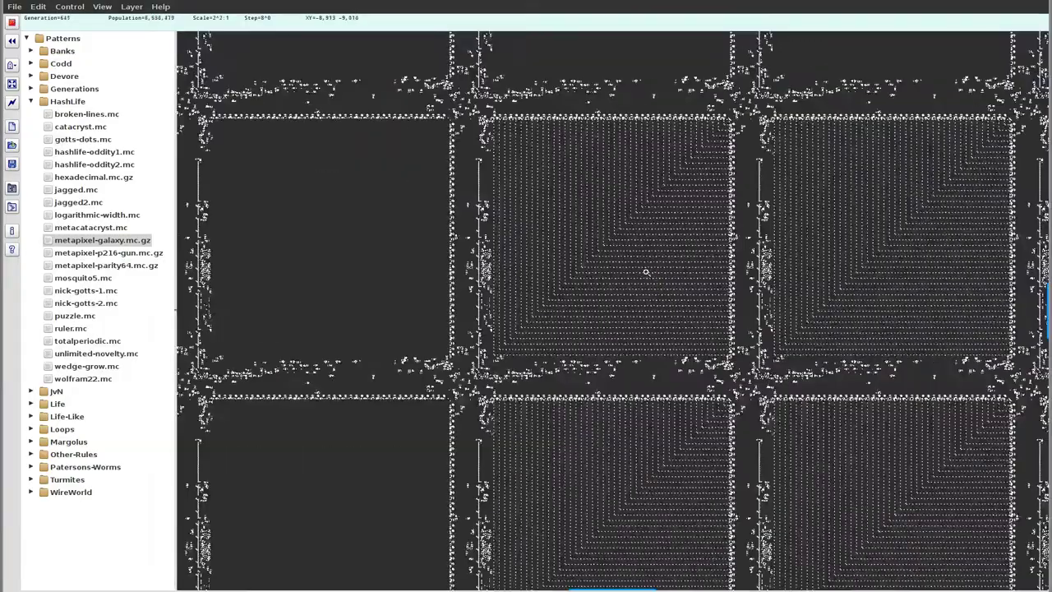
pyautogui.scroll(1, 729, 115)
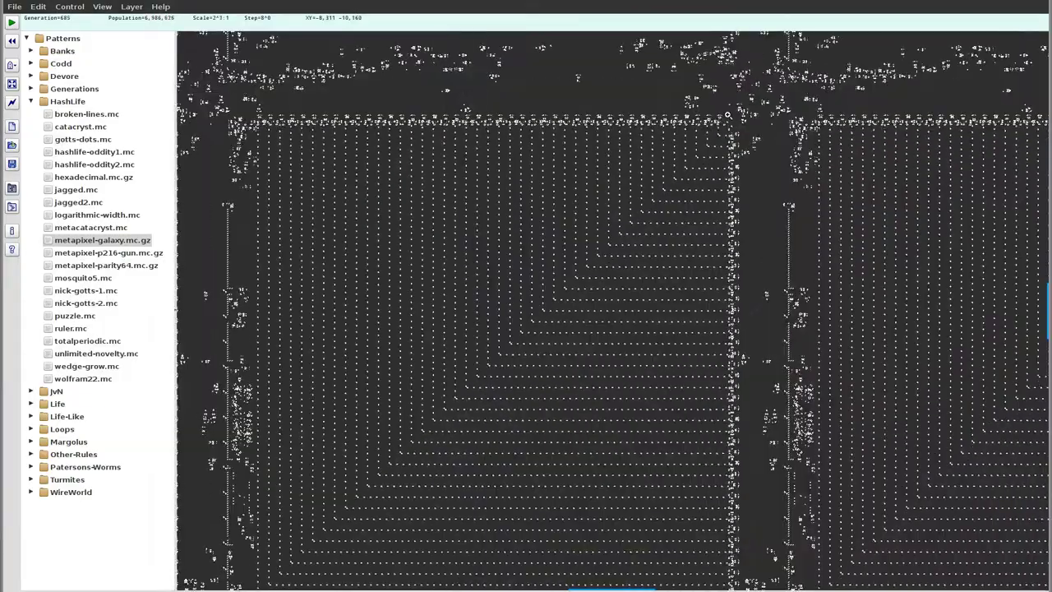
pyautogui.scroll(1, 729, 122)
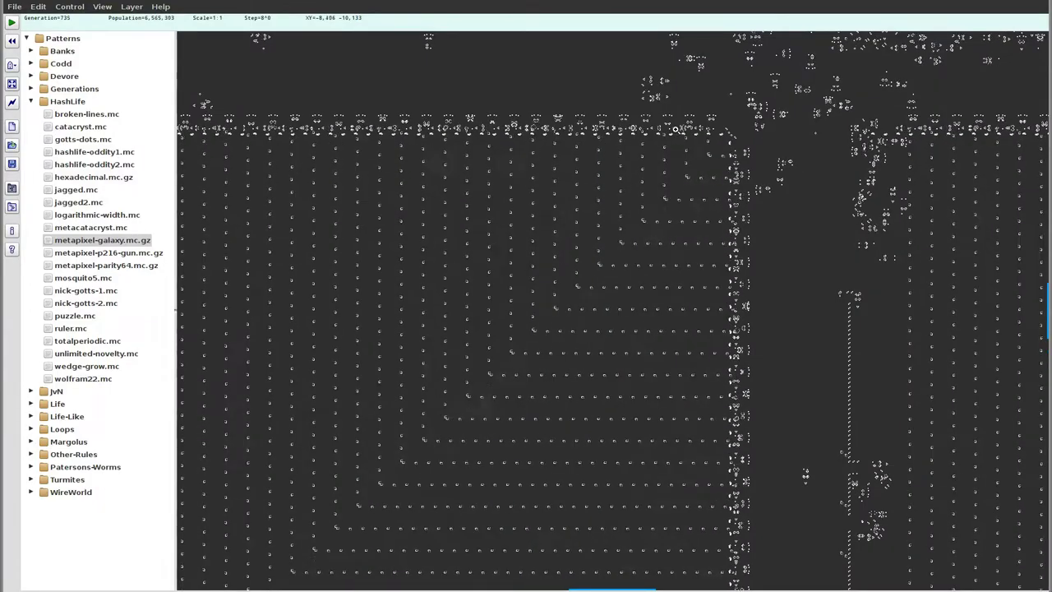
pyautogui.scroll(1, 664, 204)
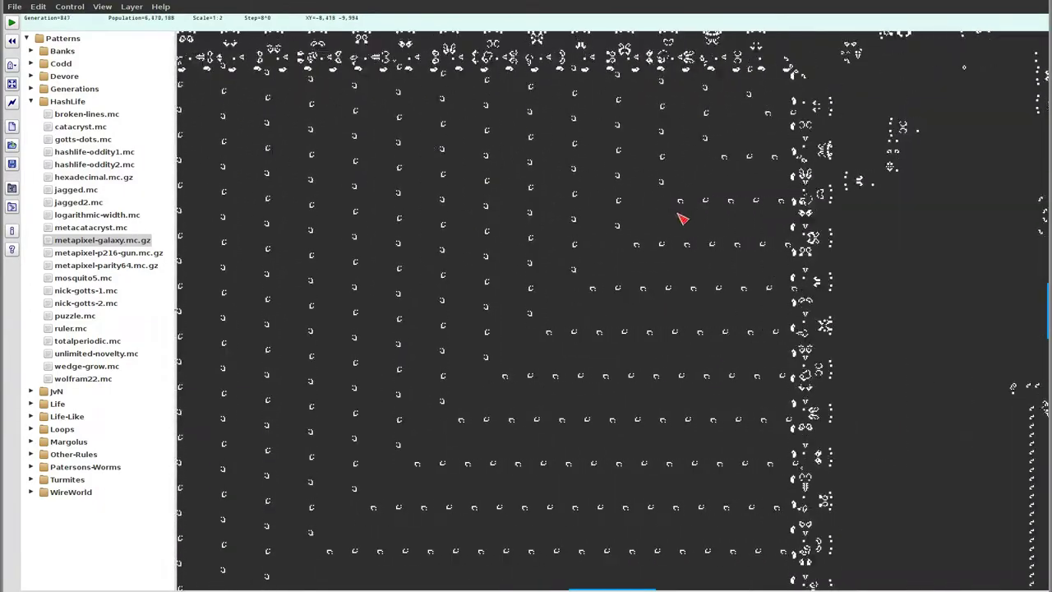
# Keep the galaxy running at step 8^2 past generation 177,000, zooming to follow it
pyautogui.scroll(-2, 516, 298)
pyautogui.scroll(-1, 488, 228)
pyautogui.scroll(-1, 504, 195)
pyautogui.scroll(-1, 493, 218)
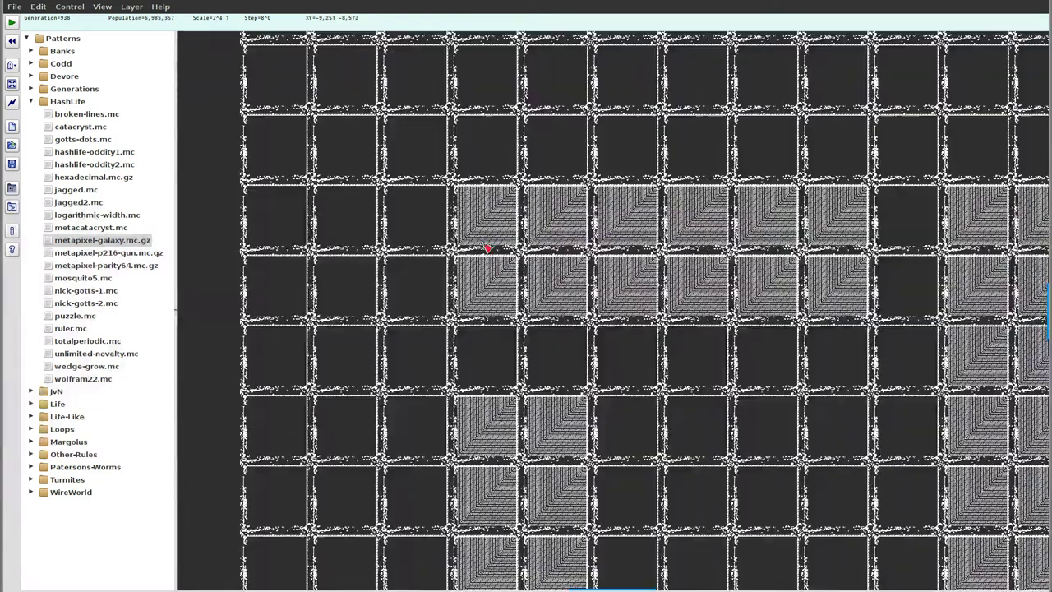
pyautogui.scroll(-1, 435, 247)
pyautogui.scroll(-1, 504, 123)
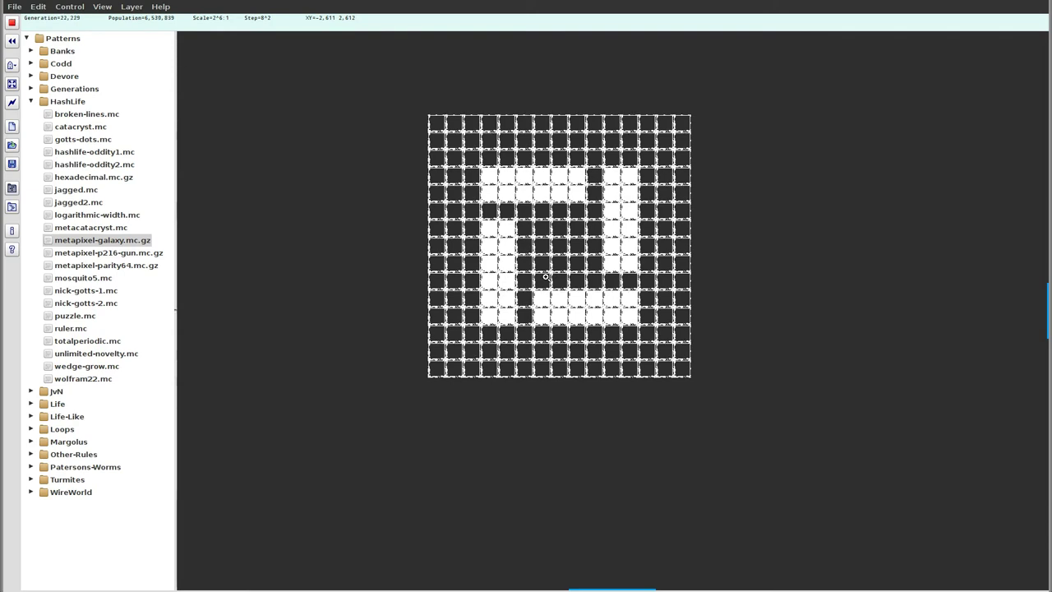
pyautogui.scroll(1, 565, 243)
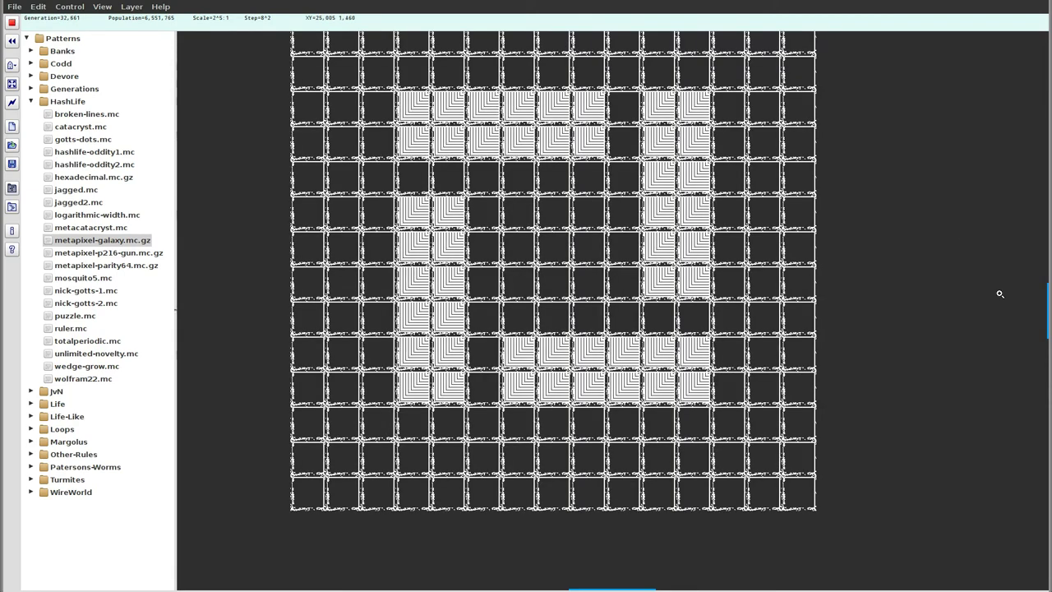
pyautogui.moveTo(1047, 316); pyautogui.dragTo(1047, 308)
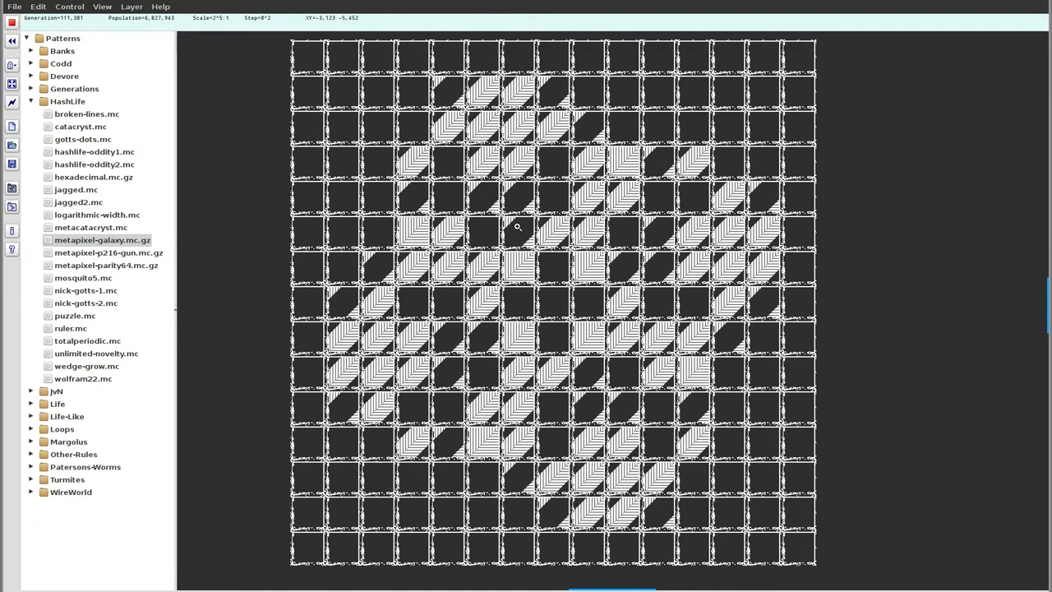
pyautogui.scroll(1, 519, 229)
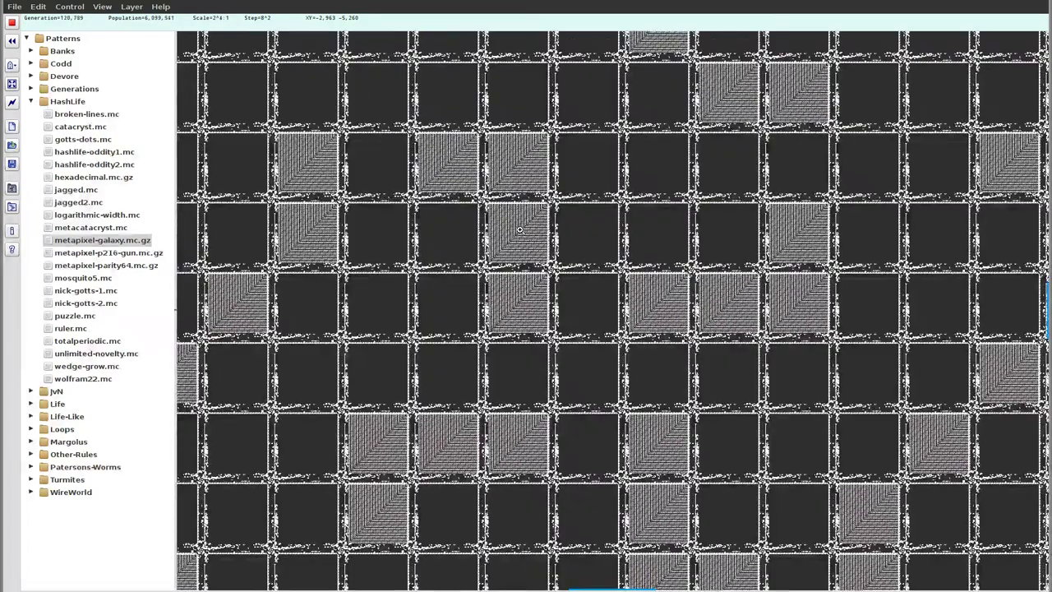
pyautogui.scroll(1, 519, 230)
pyautogui.scroll(1, 519, 229)
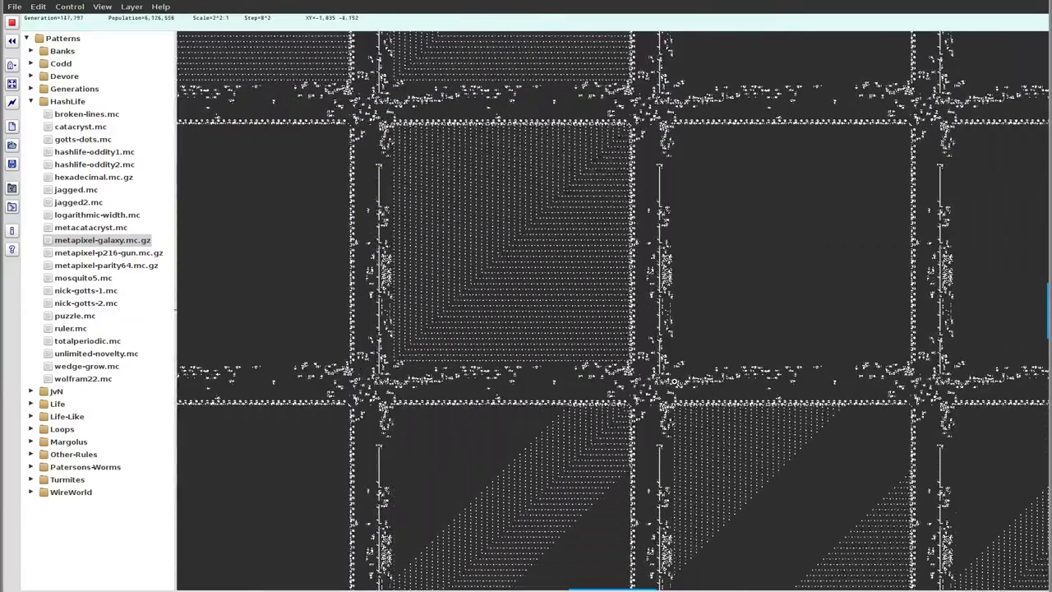
pyautogui.scroll(-1, 511, 378)
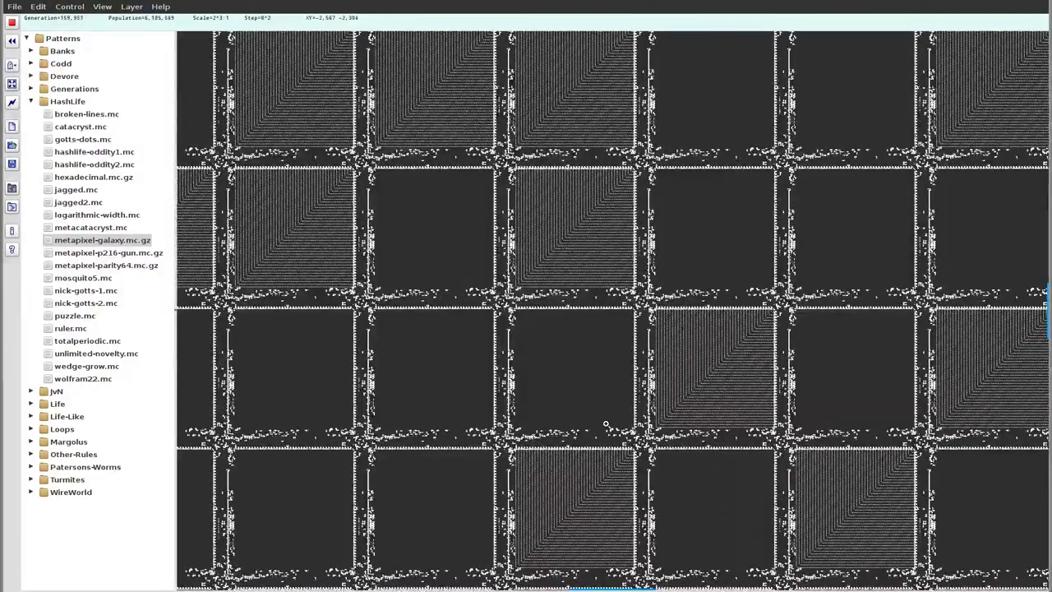
pyautogui.scroll(1, 531, 327)
pyautogui.scroll(1, 527, 315)
pyautogui.scroll(1, 522, 304)
pyautogui.scroll(1, 516, 292)
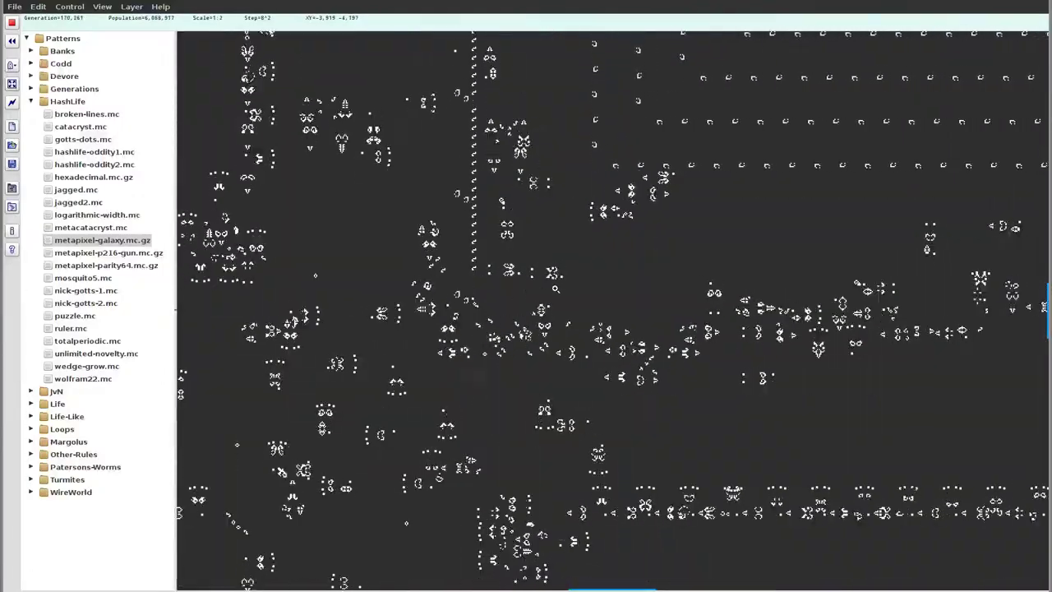
pyautogui.scroll(1, 539, 250)
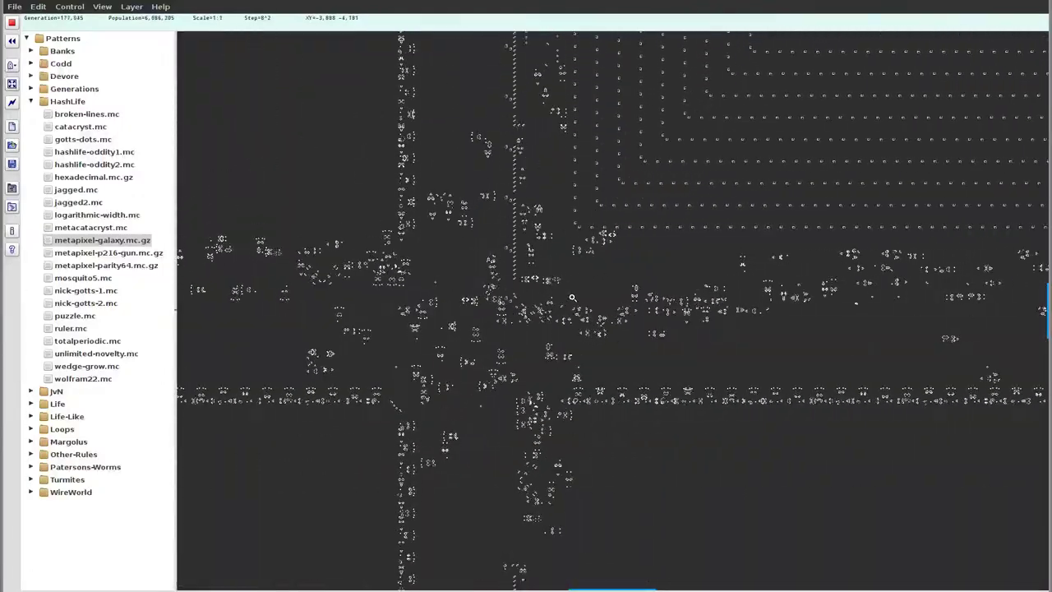
# Toggle the galaxy simulation a few times, then stop it and advance one step
pyautogui.press('Return')
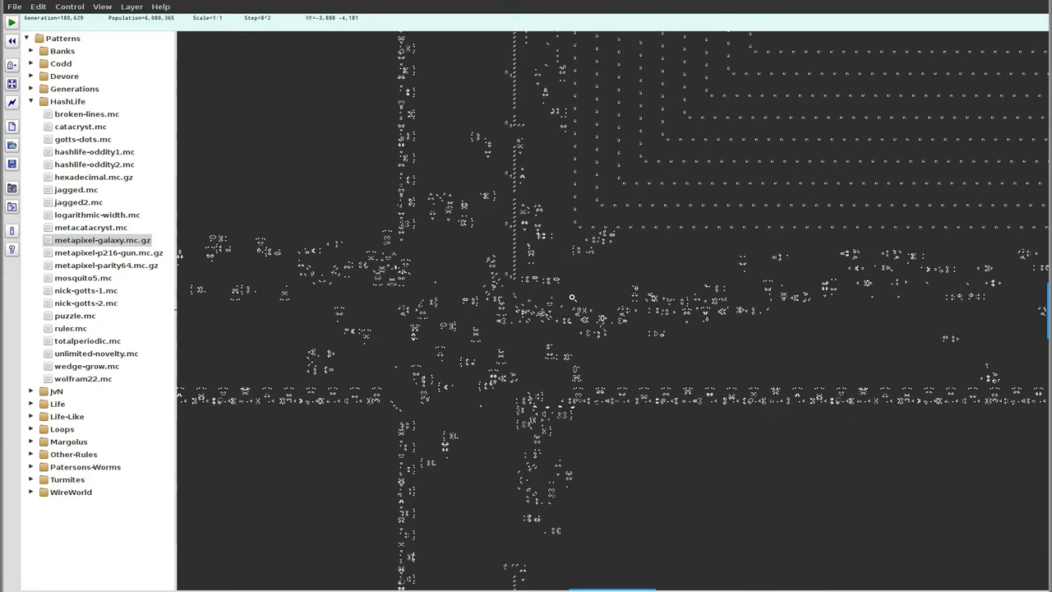
pyautogui.press('Return')
pyautogui.scroll(1, 572, 279)
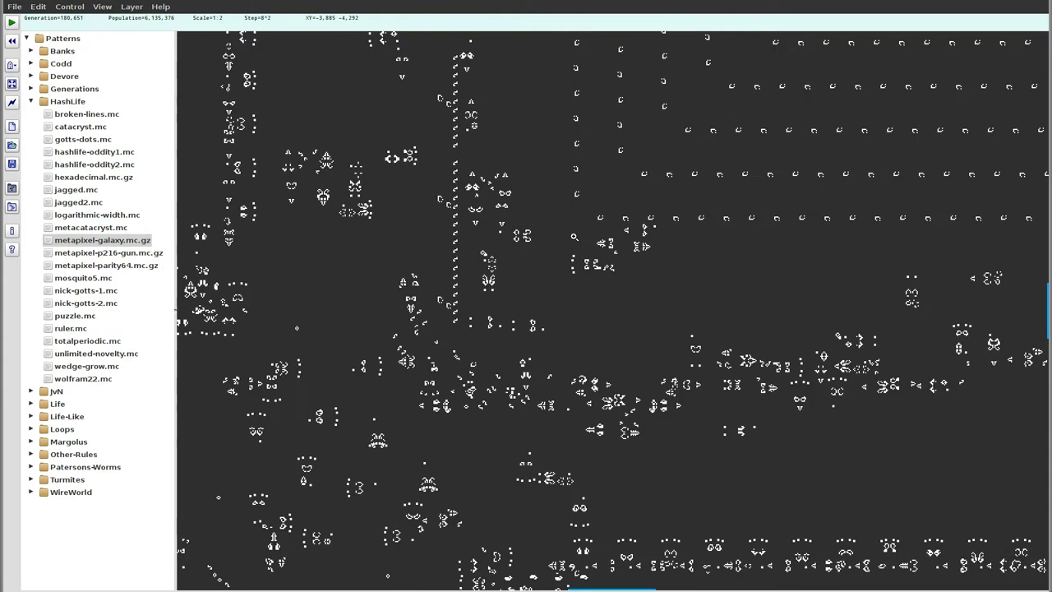
pyautogui.scroll(1, 574, 240)
pyautogui.press('Return')
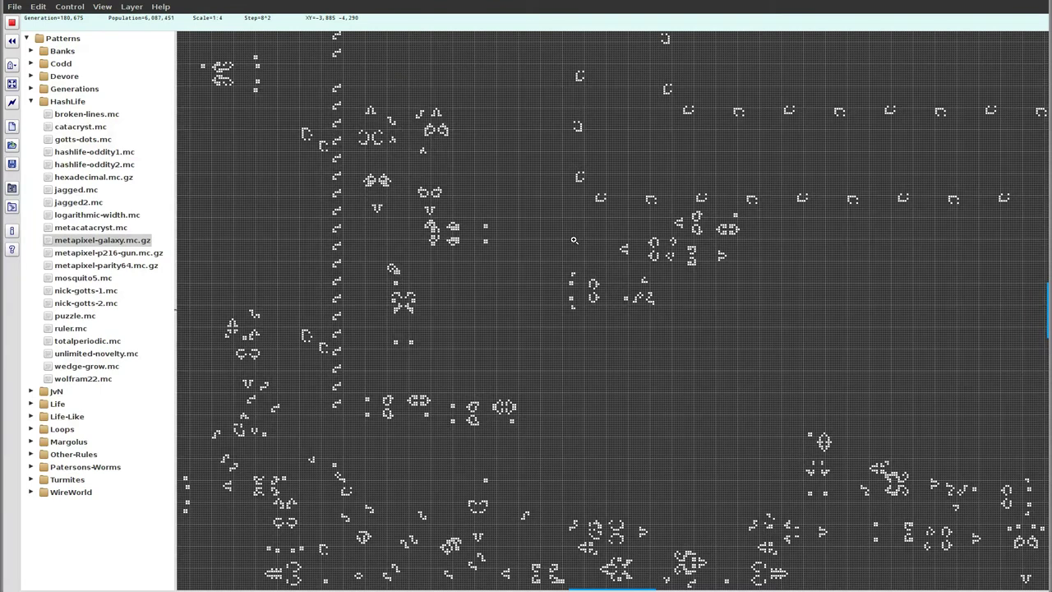
pyautogui.press('Return')
pyautogui.press('Return')
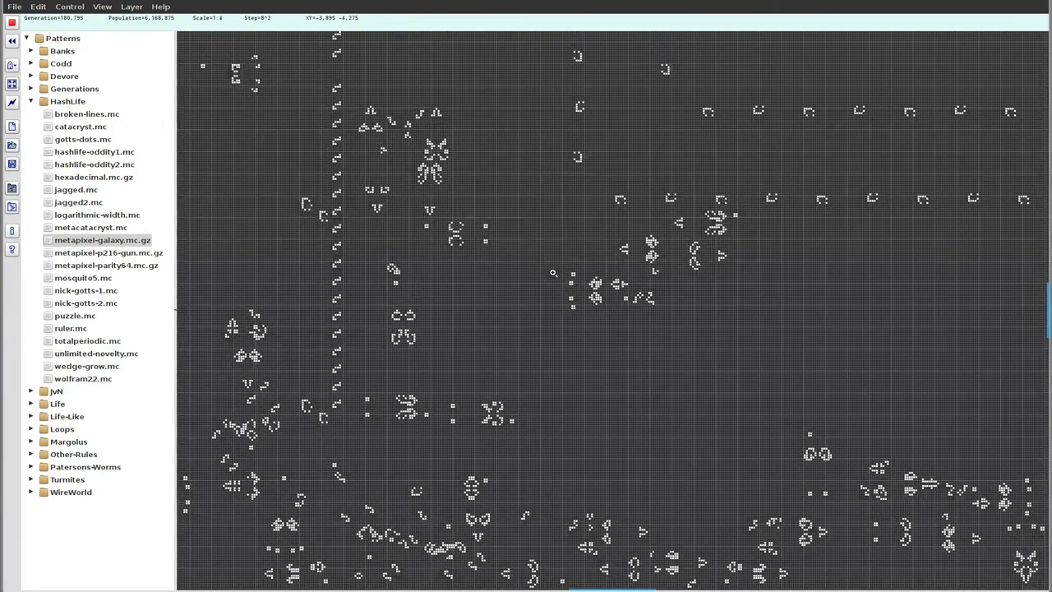
pyautogui.press('Return')
pyautogui.press('Return')
pyautogui.press('Return')
pyautogui.press('space')
pyautogui.press('space')
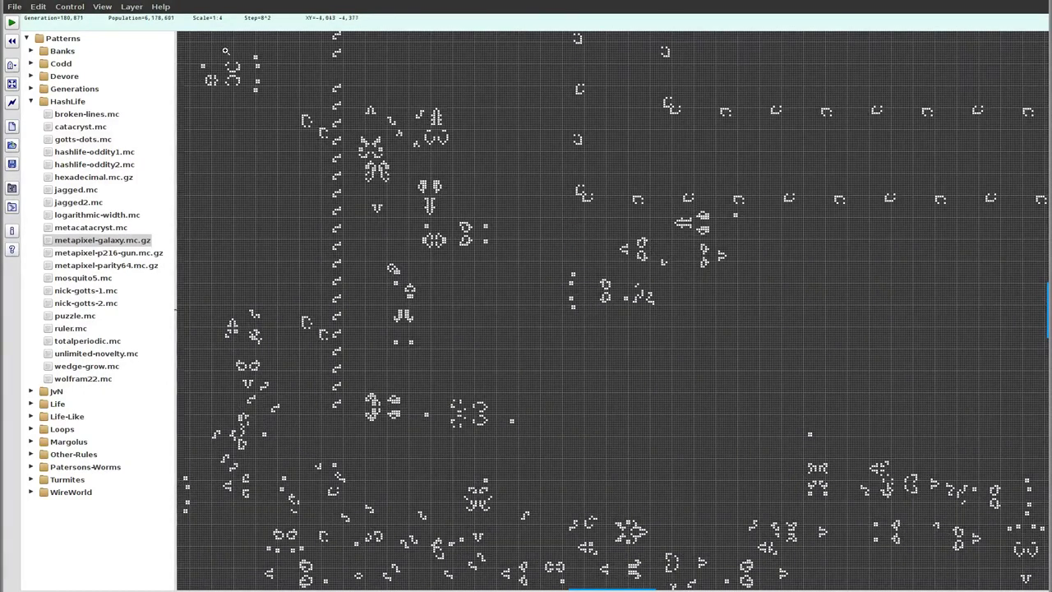
# Turn on View > Show Edit Bar and zoom around the evolving galaxy
pyautogui.click(102, 7)
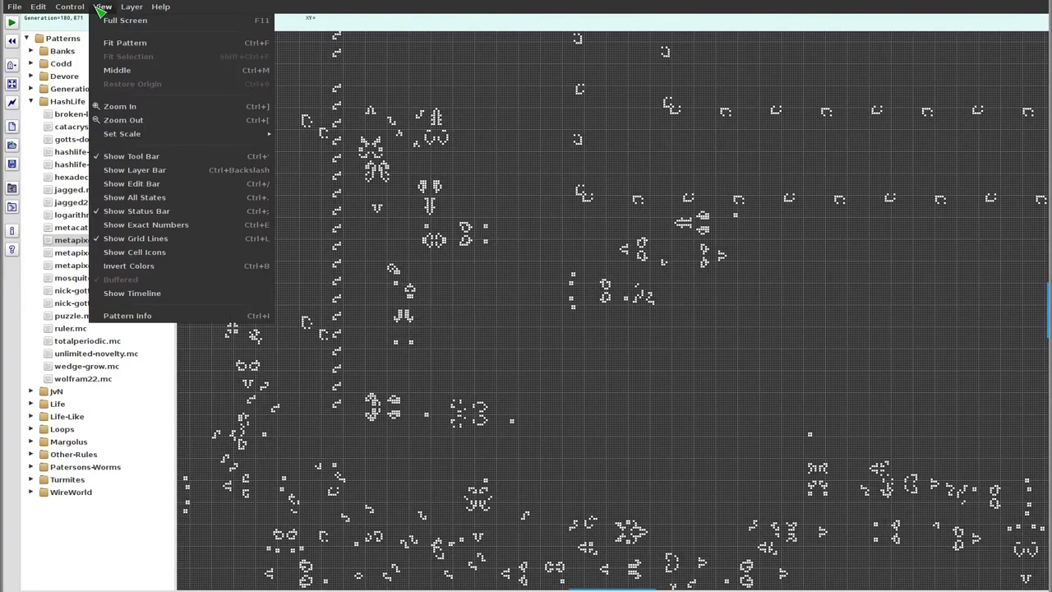
pyautogui.click(142, 187)
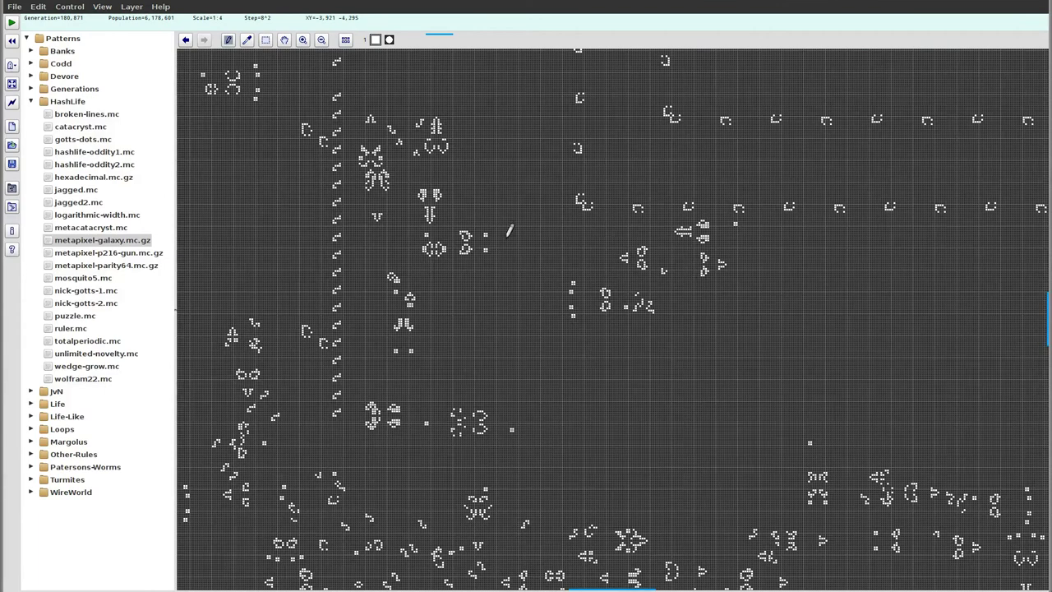
pyautogui.scroll(1, 583, 198)
pyautogui.scroll(1, 577, 199)
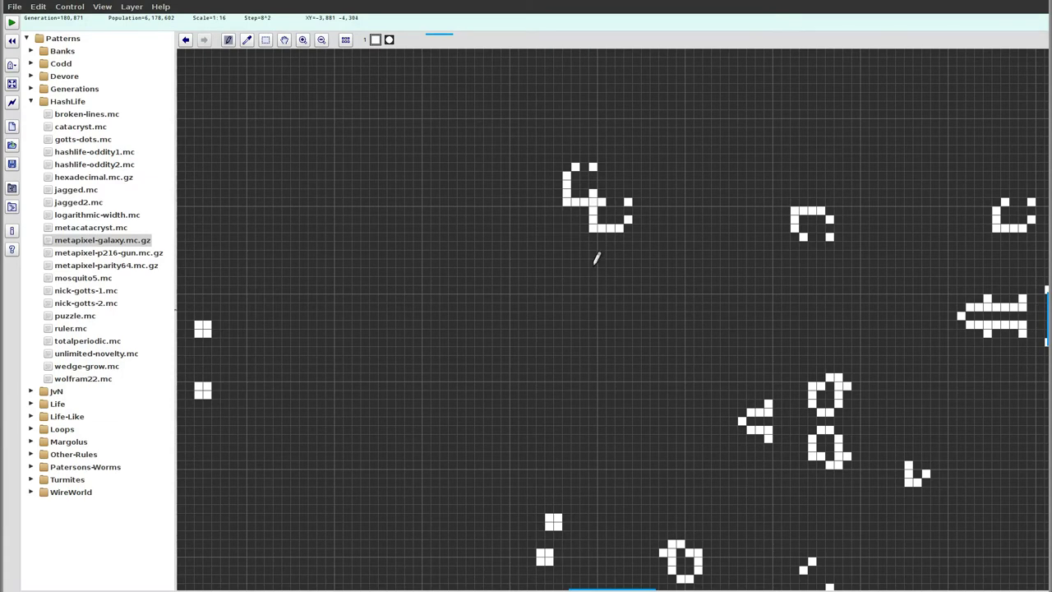
pyautogui.scroll(-1, 622, 305)
pyautogui.scroll(-1, 567, 271)
pyautogui.scroll(-1, 557, 325)
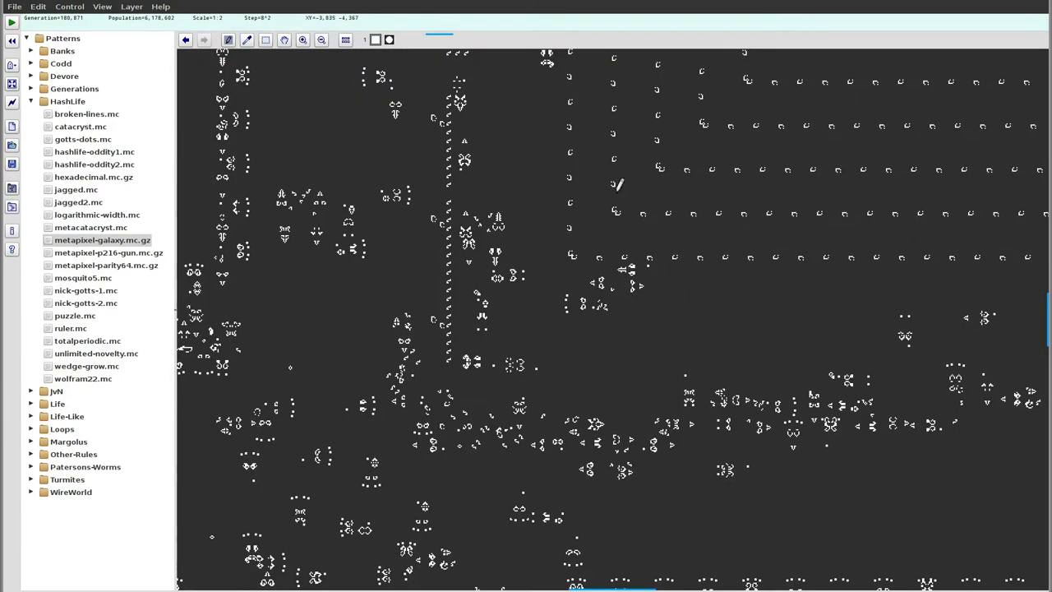
pyautogui.scroll(-2, 552, 292)
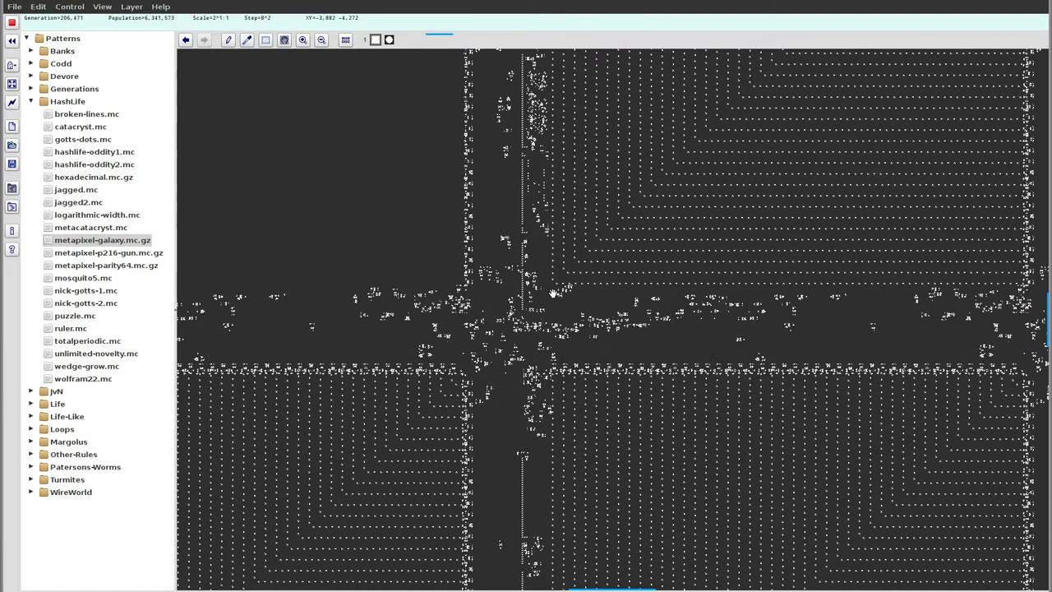
# Pause the galaxy, zoom in, and resume its evolution
pyautogui.press('Return')
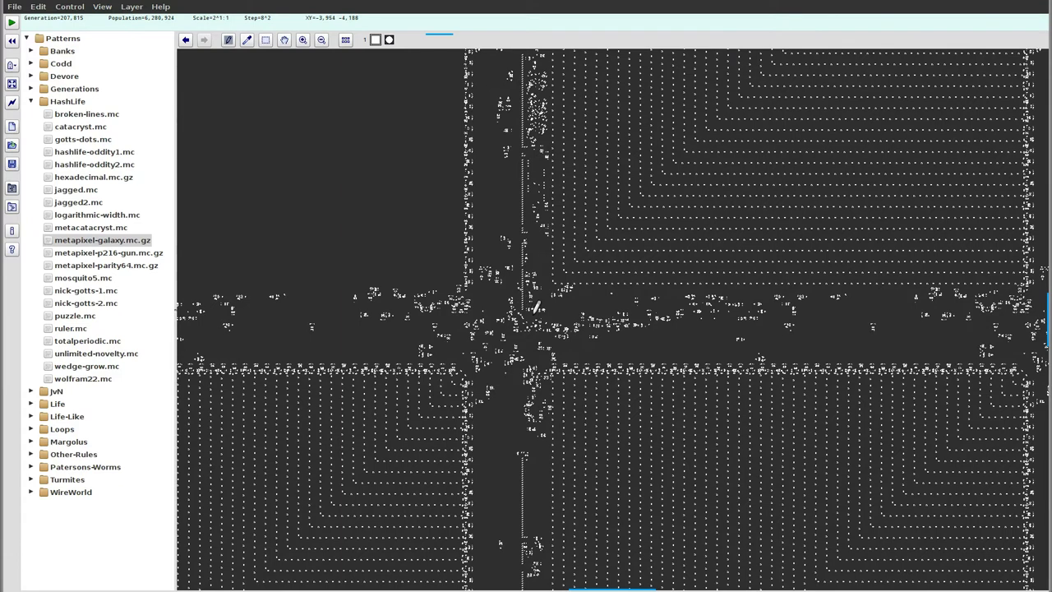
pyautogui.scroll(1, 528, 305)
pyautogui.scroll(1, 528, 306)
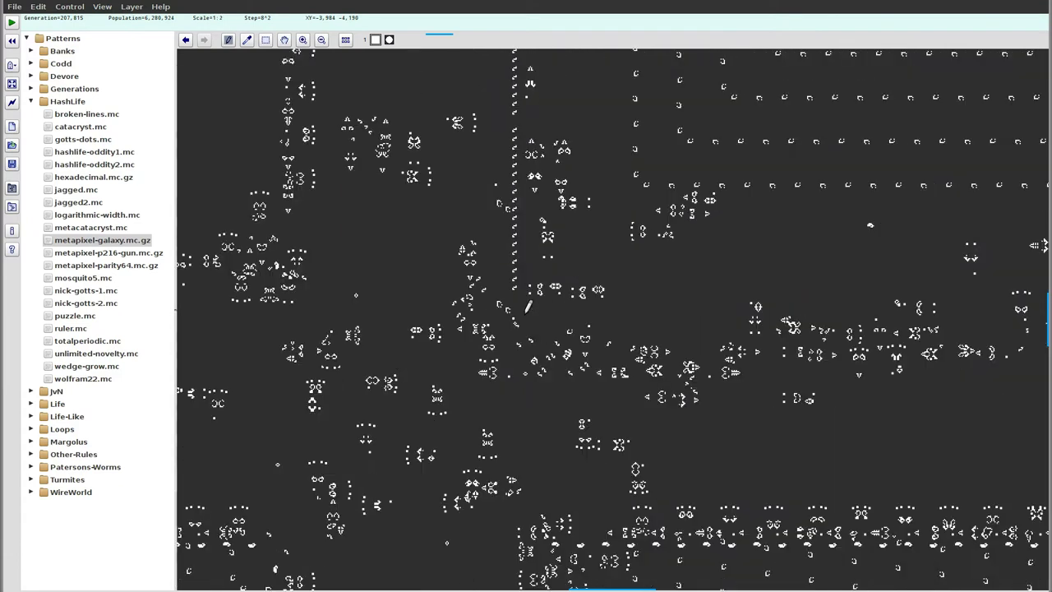
pyautogui.scroll(1, 670, 188)
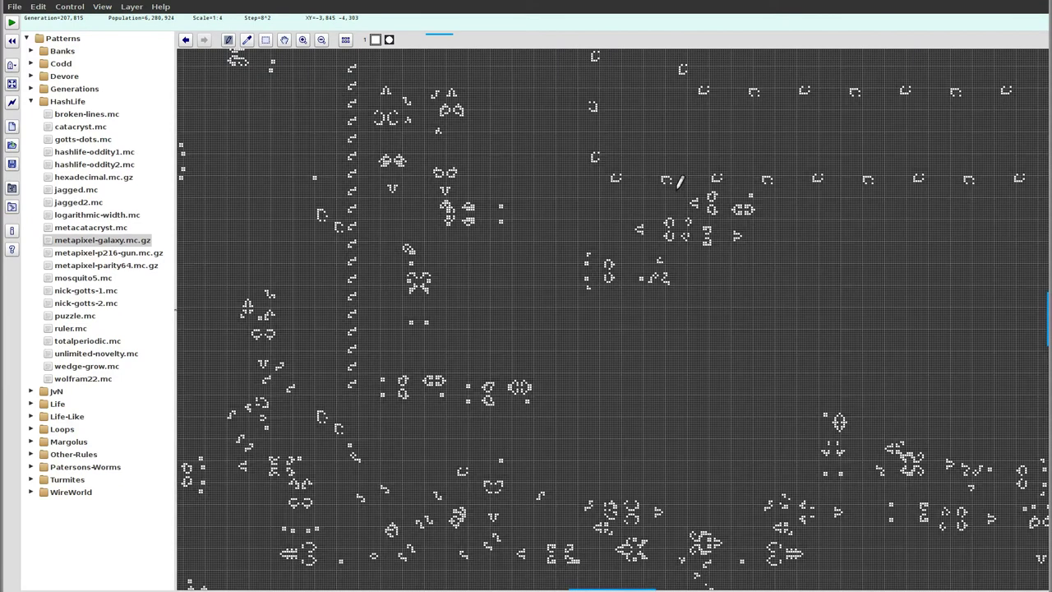
pyautogui.press('Return')
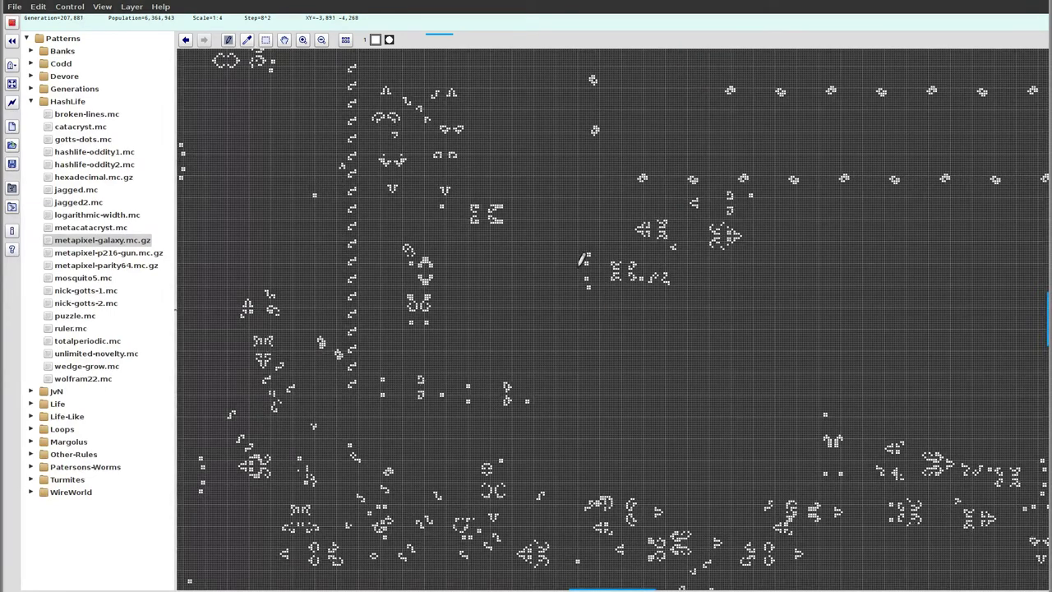
pyautogui.scroll(1, 589, 257)
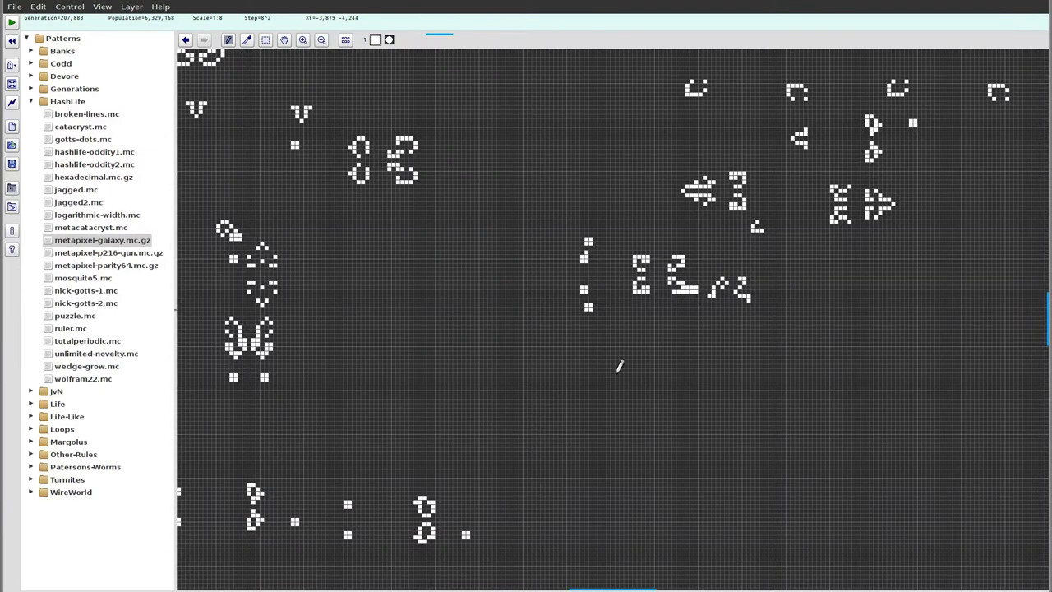
pyautogui.scroll(-2, 619, 366)
pyautogui.scroll(-1, 587, 318)
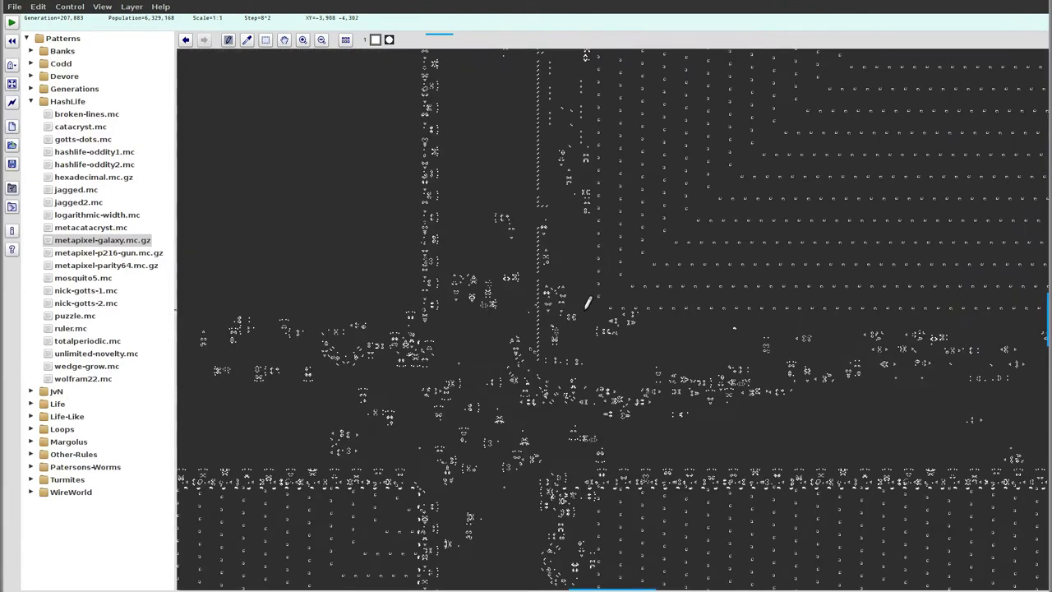
# Restart and pause the galaxy again, zooming out, as it passes generation 310,000
pyautogui.press('Return')
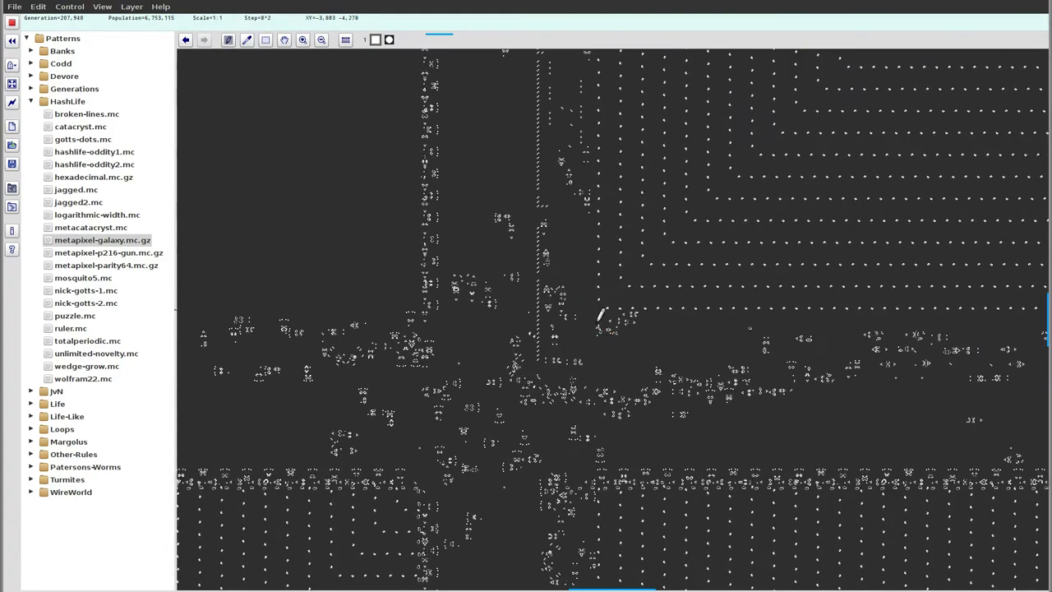
pyautogui.press('Return')
pyautogui.scroll(1, 606, 348)
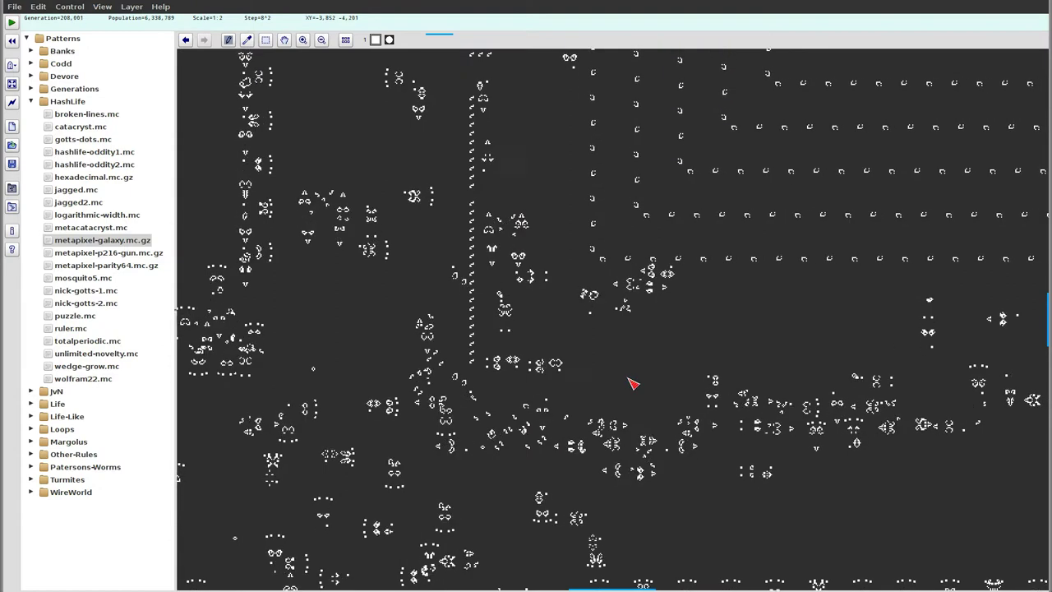
pyautogui.press('Return')
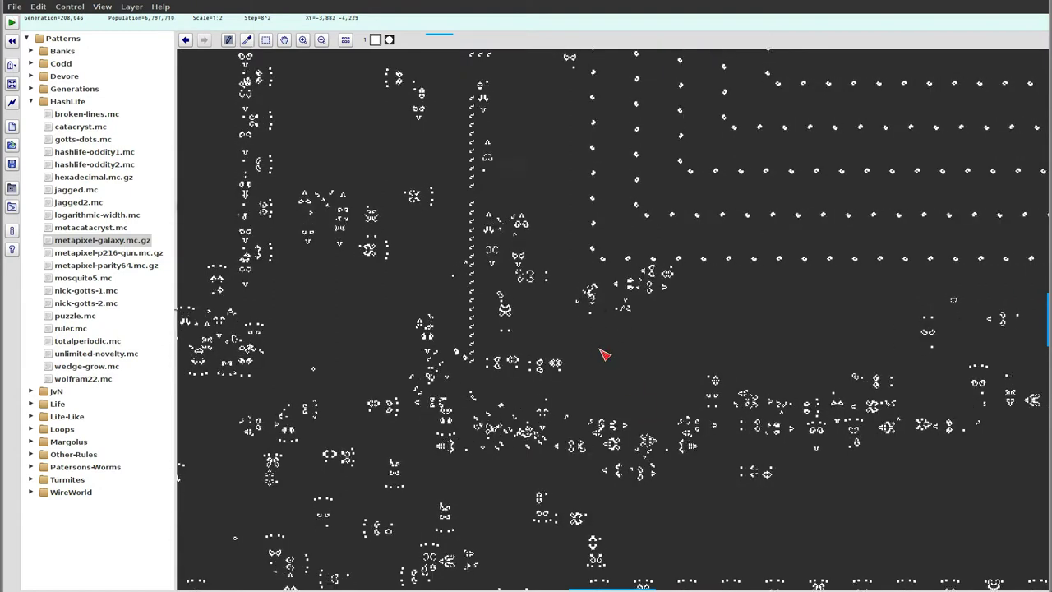
pyautogui.scroll(-1, 591, 331)
pyautogui.scroll(-1, 603, 340)
pyautogui.press('Return')
pyautogui.scroll(-1, 590, 290)
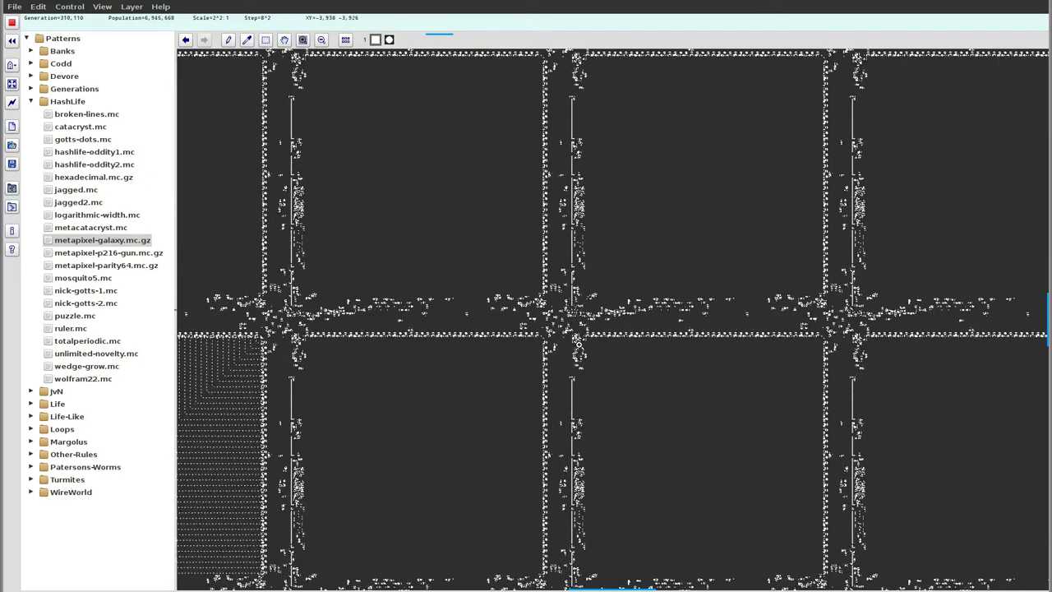
# Zoom in on the metapixel cells and raise the step size to 8^3 generations
pyautogui.scroll(-2, 566, 347)
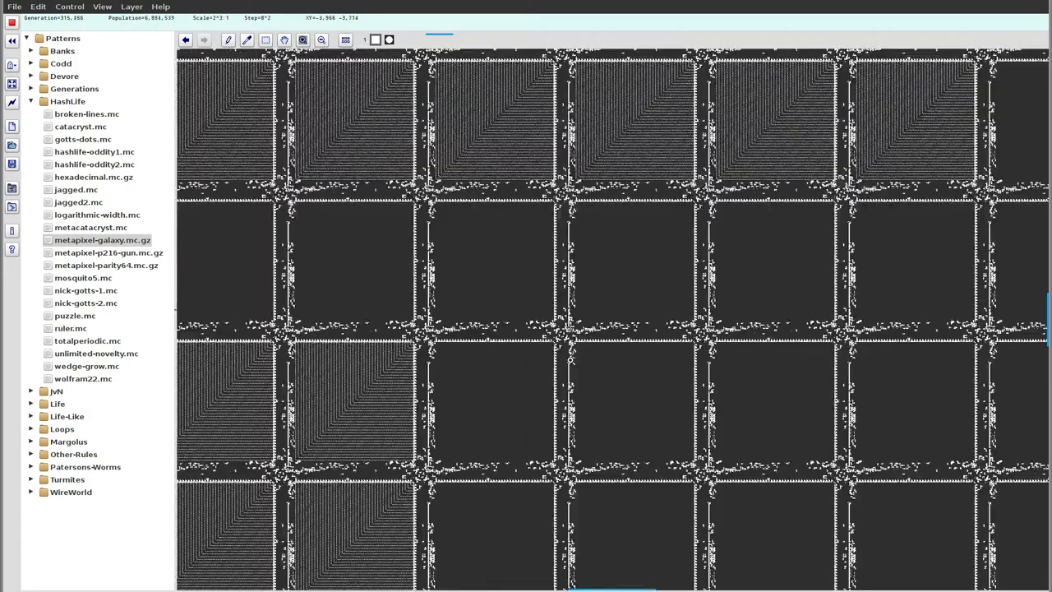
pyautogui.scroll(-1, 565, 340)
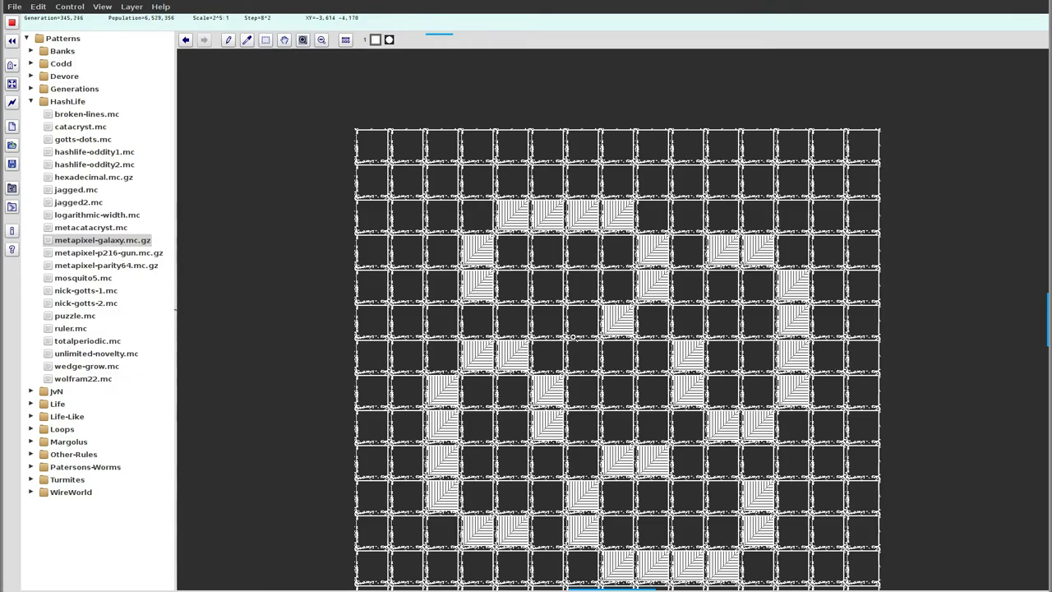
pyautogui.click(571, 335)
pyautogui.click(571, 334)
pyautogui.click(571, 333)
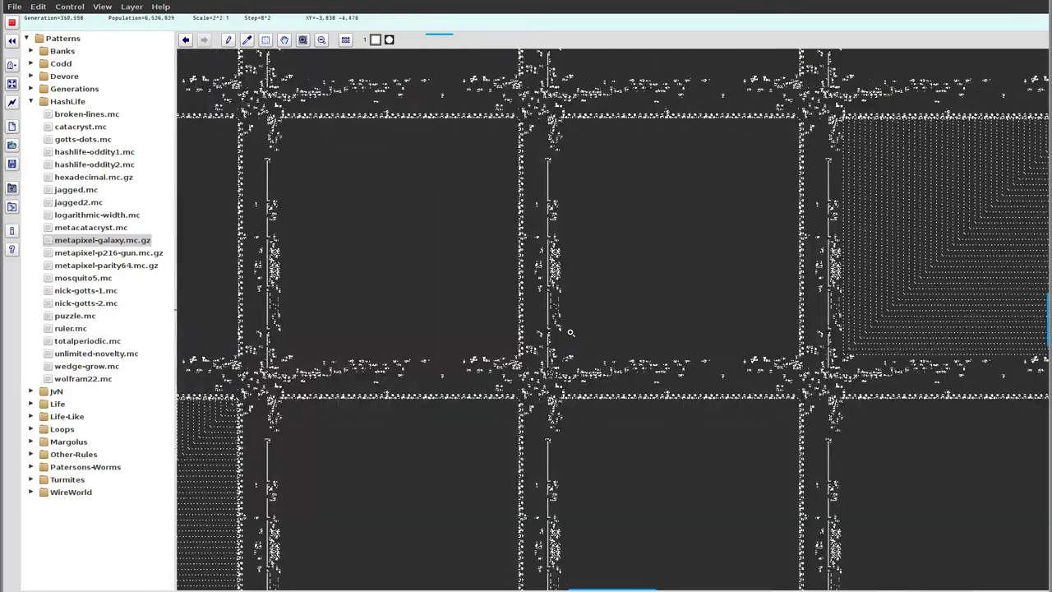
pyautogui.press('+')
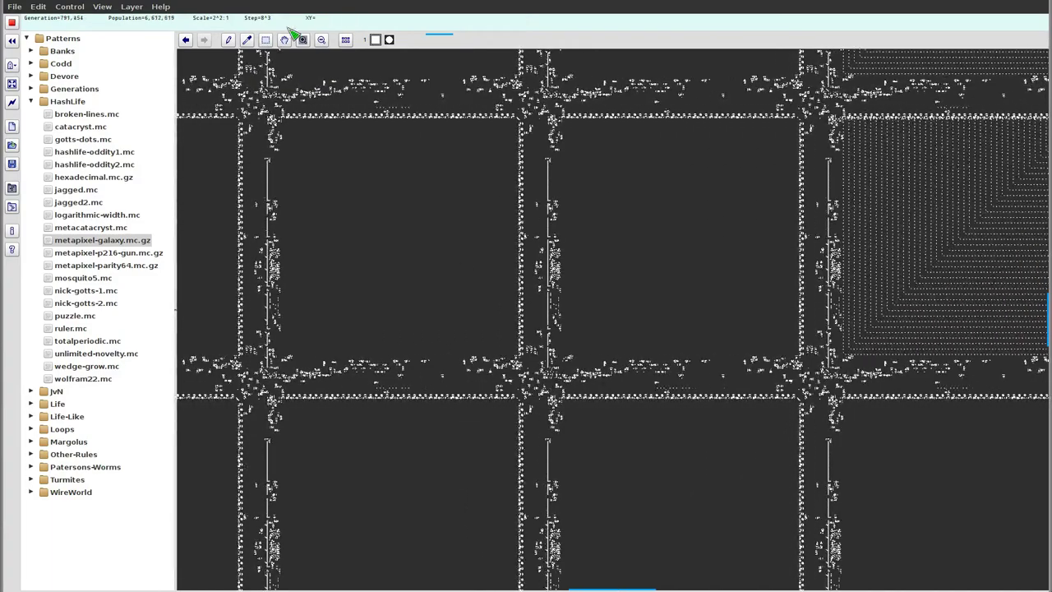
# Select the pencil draw tool and zoom in on the galaxy halted at generation 1,036,702
pyautogui.click(228, 40)
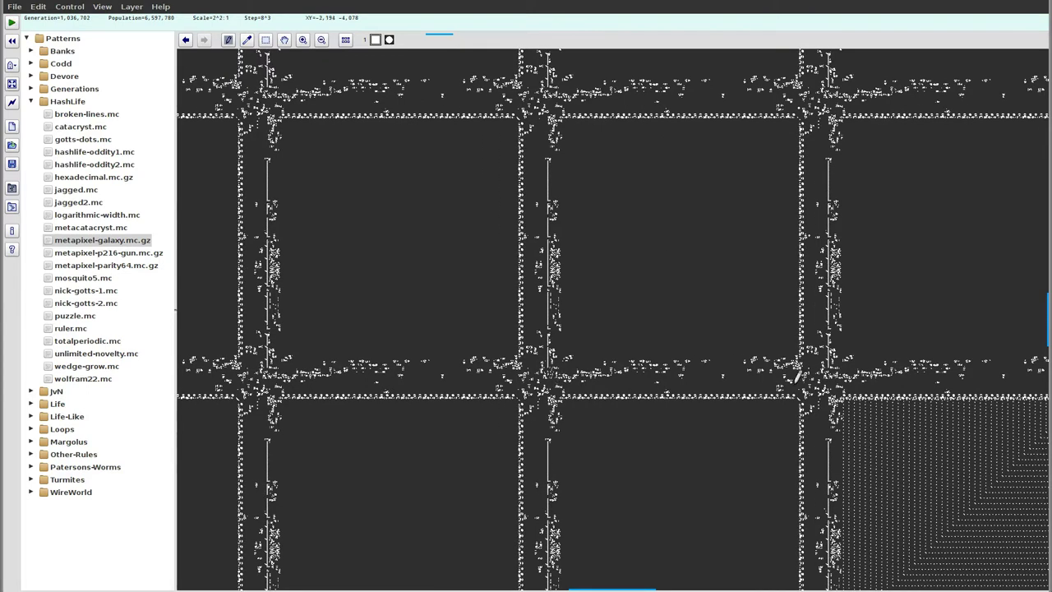
pyautogui.scroll(-1, 878, 445)
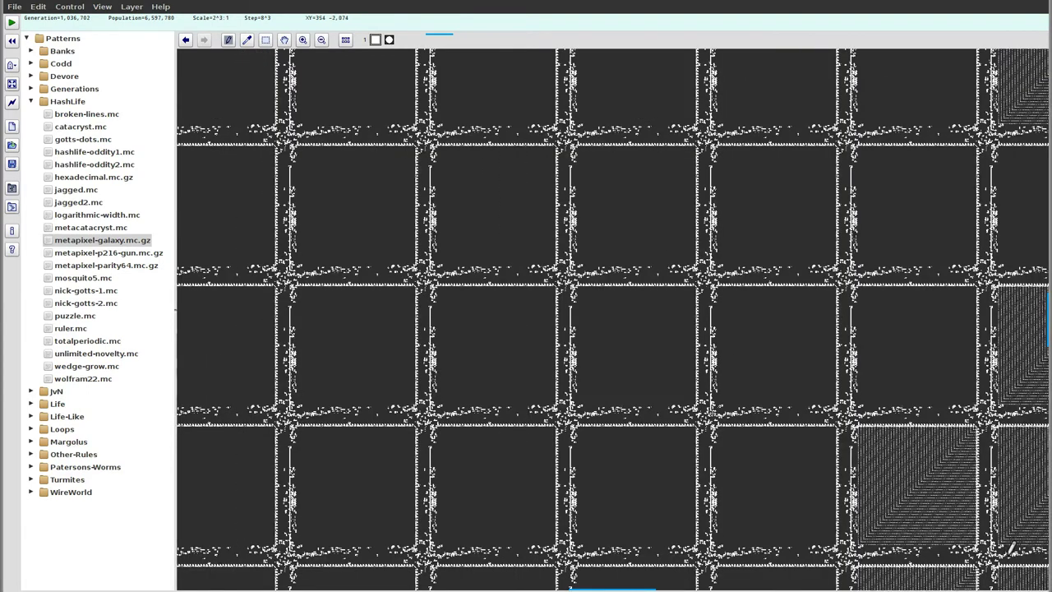
pyautogui.scroll(2, 994, 549)
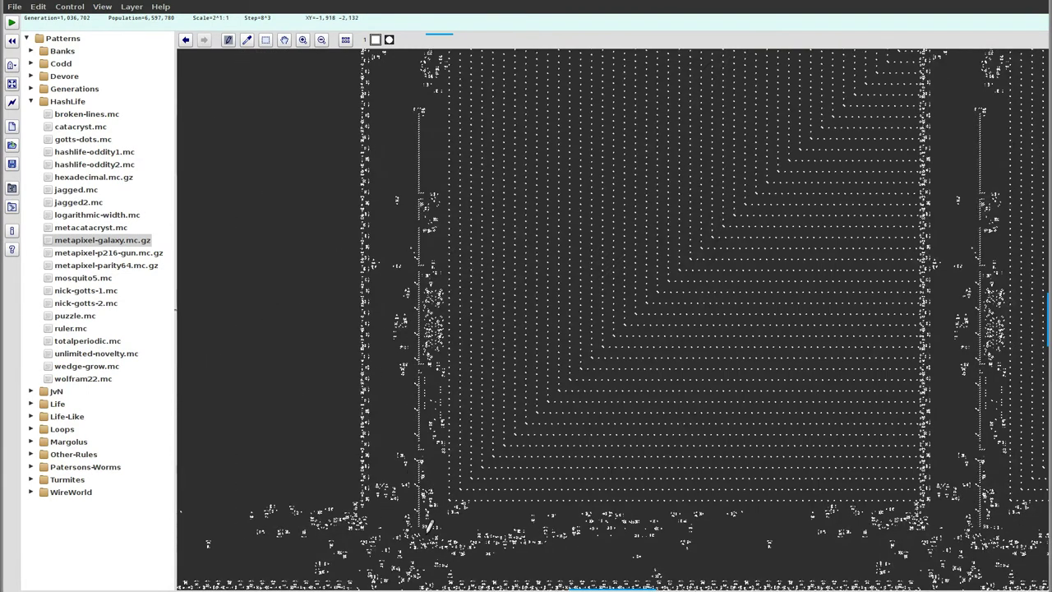
pyautogui.scroll(1, 427, 526)
pyautogui.scroll(1, 454, 490)
pyautogui.scroll(1, 467, 456)
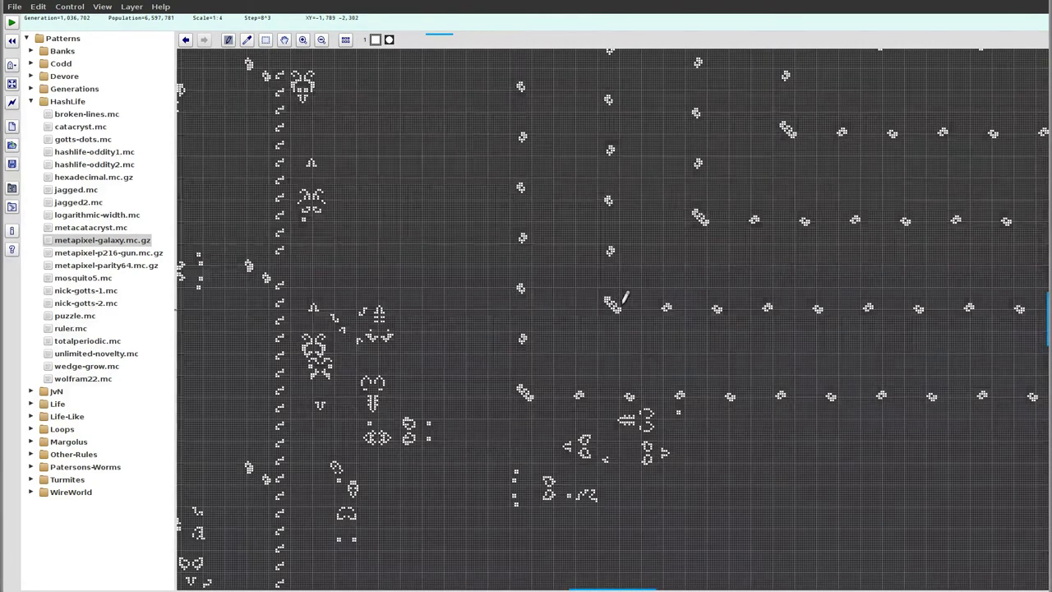
pyautogui.scroll(-1, 496, 316)
pyautogui.scroll(-1, 520, 297)
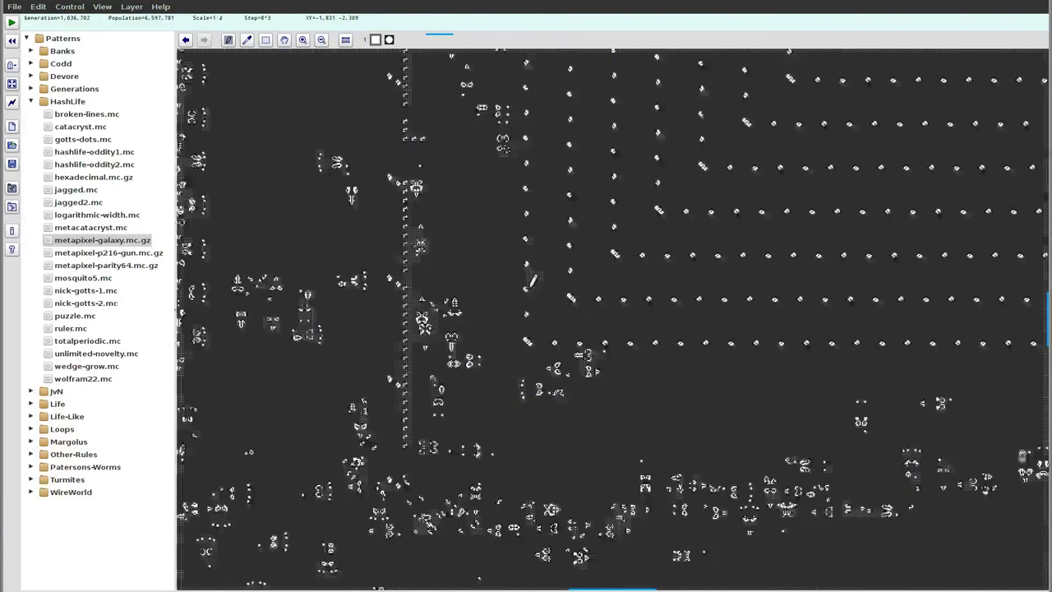
pyautogui.scroll(-1, 520, 296)
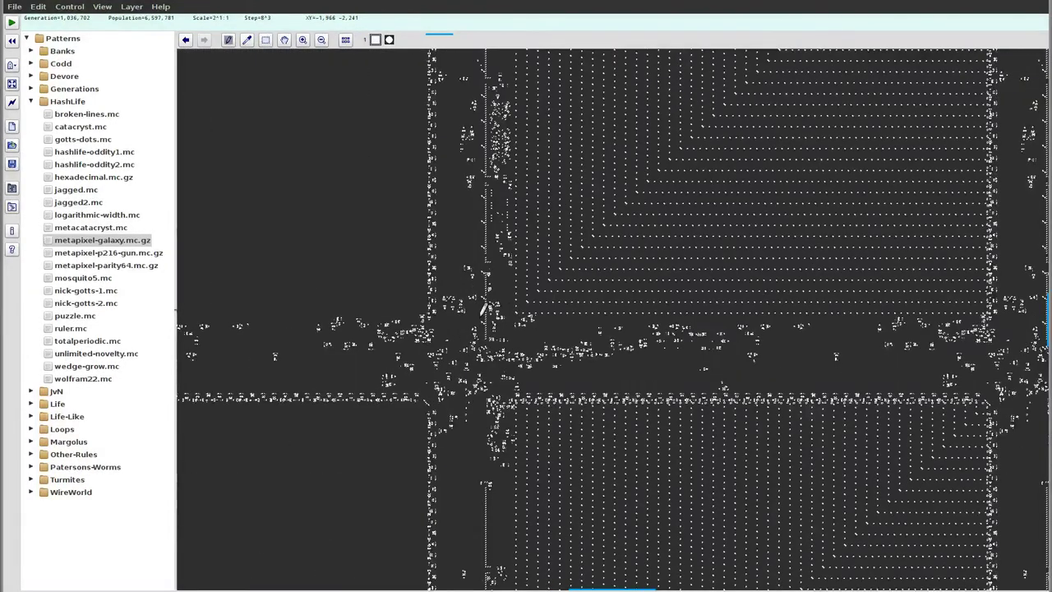
# Run the galaxy briefly while zooming around it, then halt it at generation 1,055,646
pyautogui.press('Return')
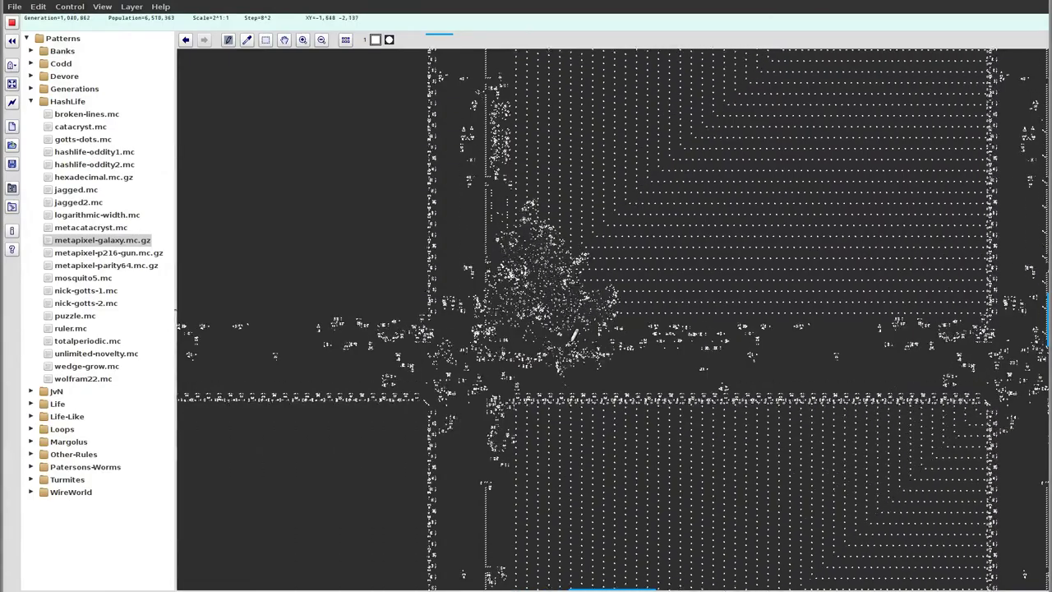
pyautogui.scroll(-1, 526, 272)
pyautogui.scroll(-1, 534, 308)
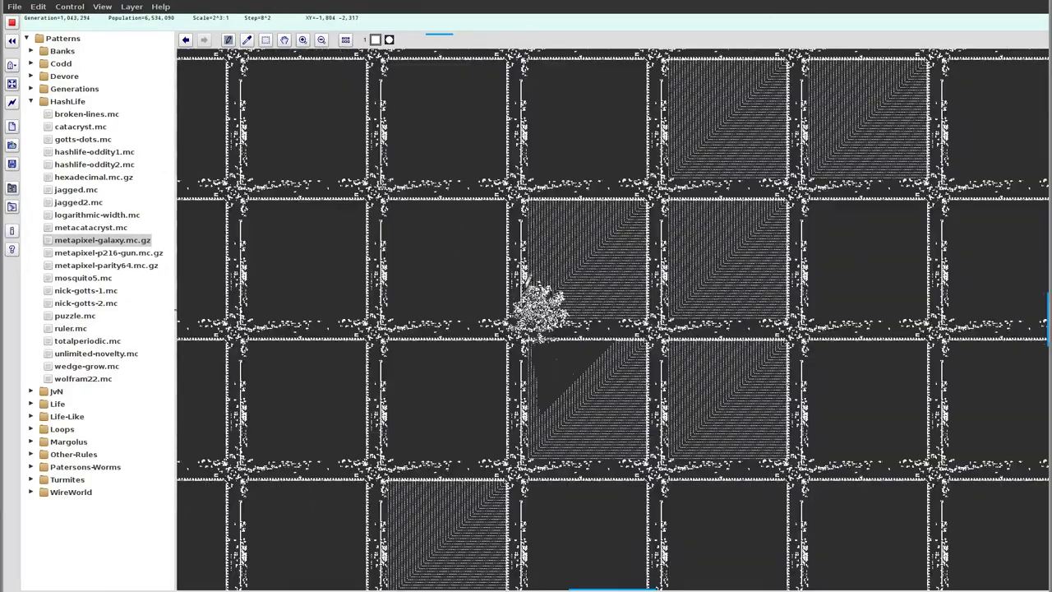
pyautogui.scroll(-1, 539, 282)
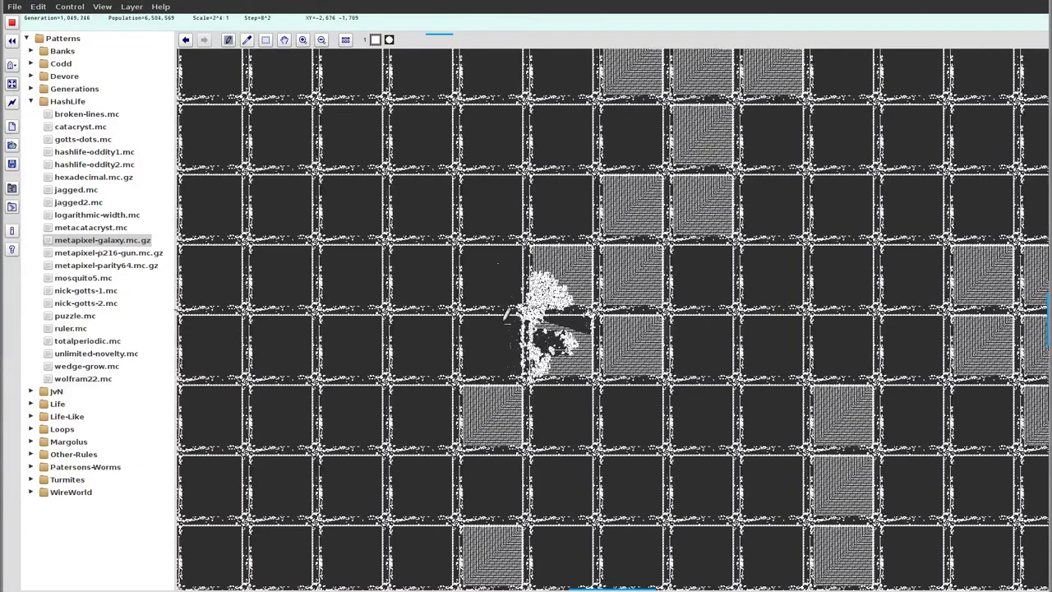
pyautogui.scroll(1, 520, 310)
pyautogui.scroll(1, 520, 311)
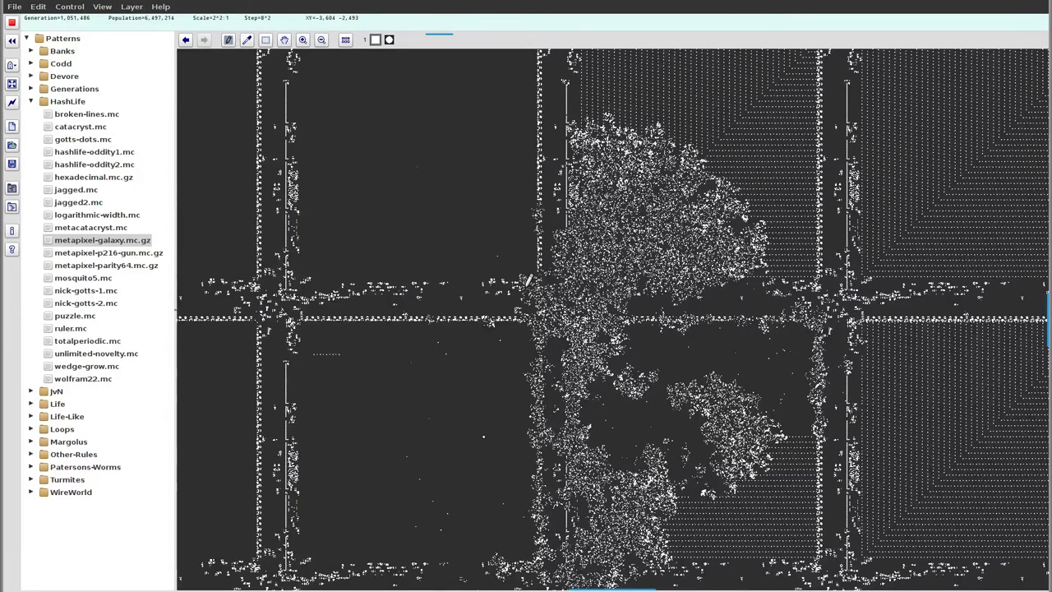
pyautogui.scroll(-4, 531, 280)
pyautogui.scroll(-2, 527, 278)
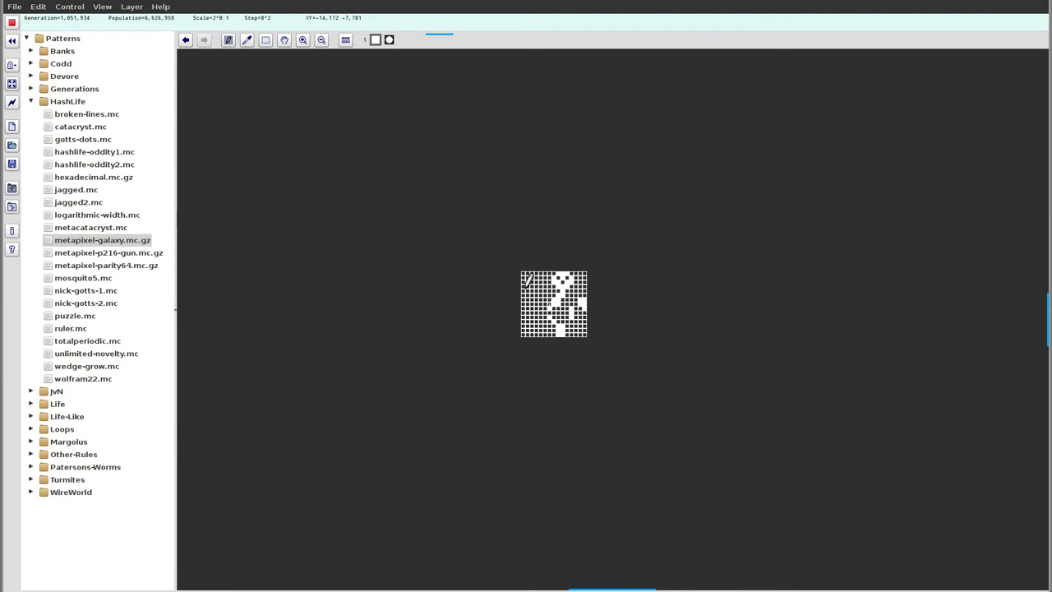
pyautogui.scroll(2, 549, 287)
pyautogui.scroll(1, 564, 297)
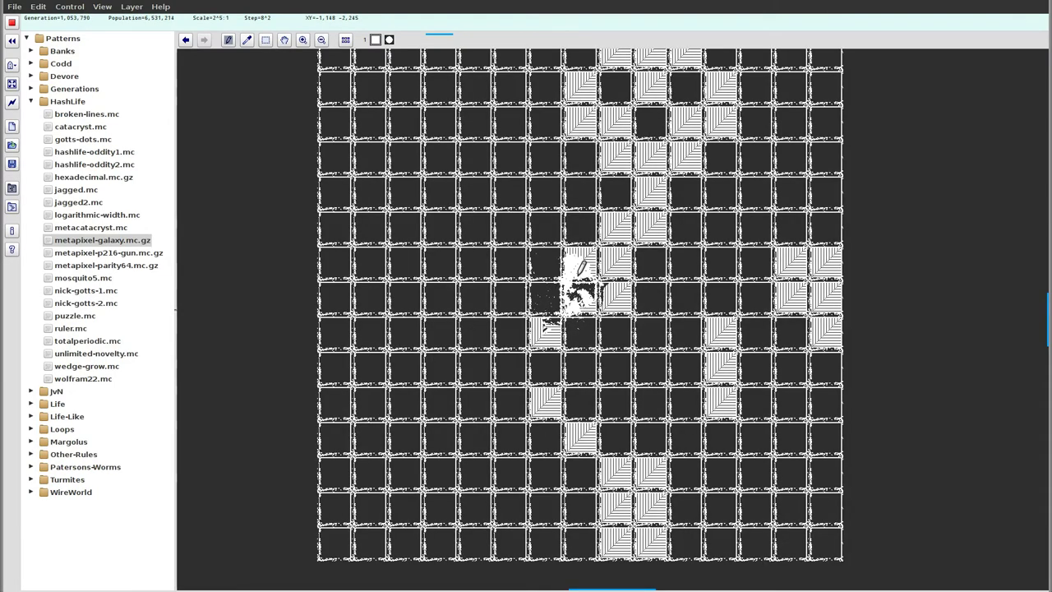
pyautogui.scroll(1, 578, 266)
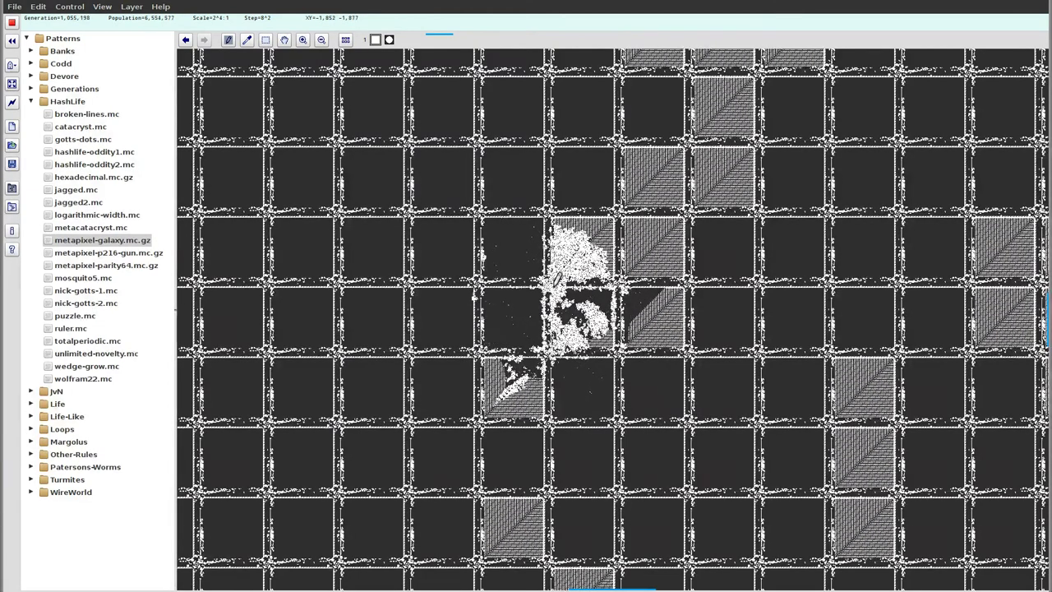
pyautogui.press('Return')
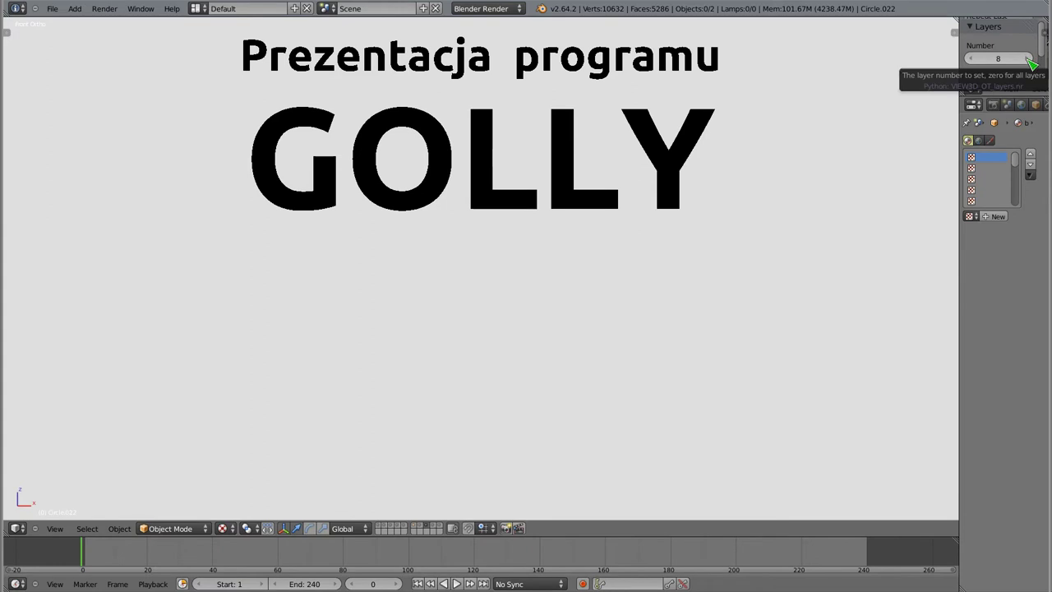
# Show the 'Animacja docelowa w Blenderze' slide, select the raw video plane and scrub its first frames
pyautogui.click(1029, 61)
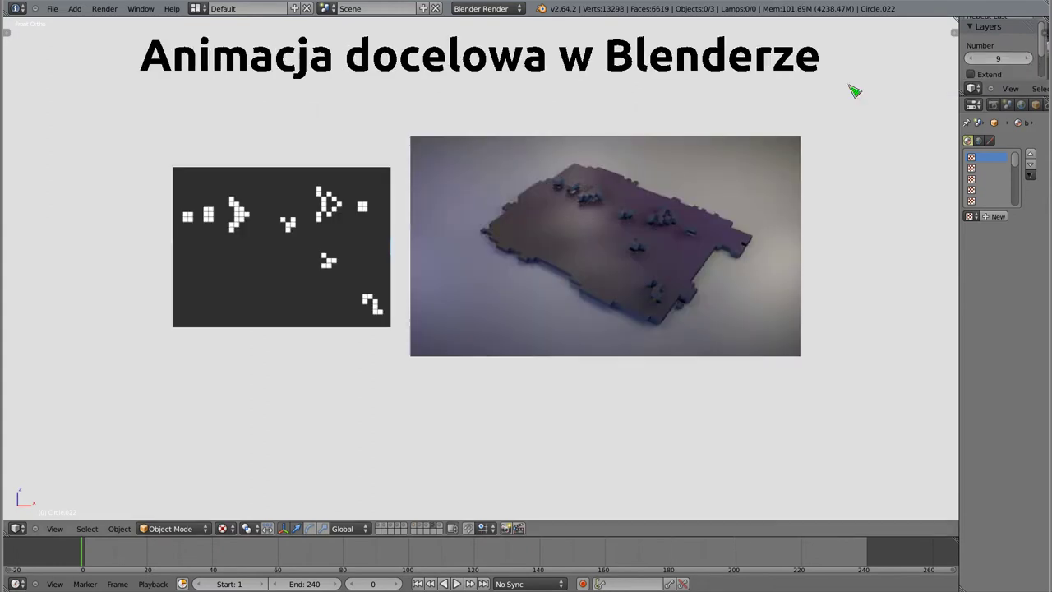
pyautogui.rightClick(337, 248)
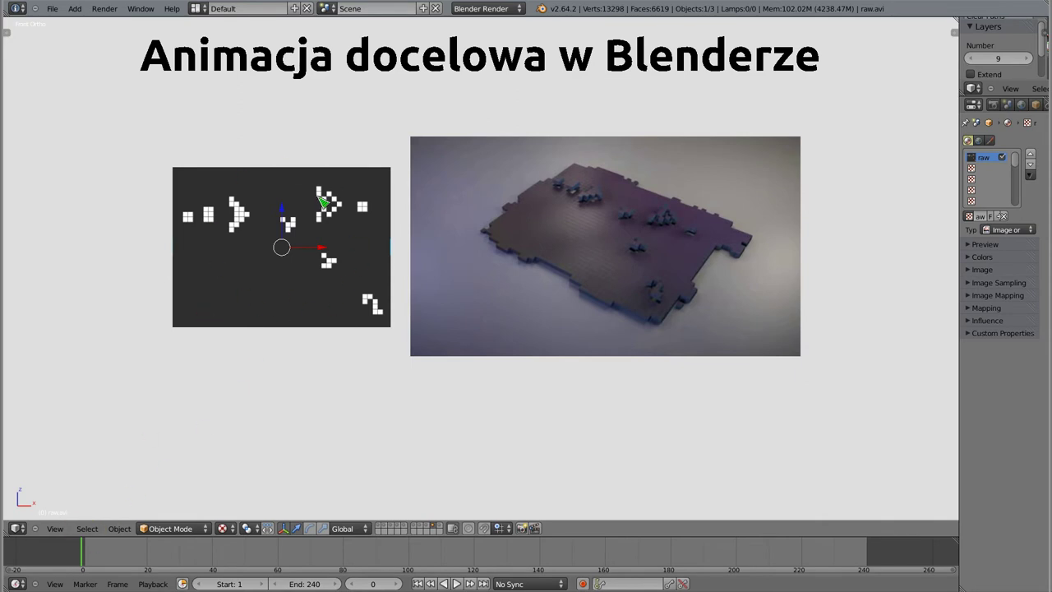
pyautogui.moveTo(102, 563); pyautogui.dragTo(86, 567)
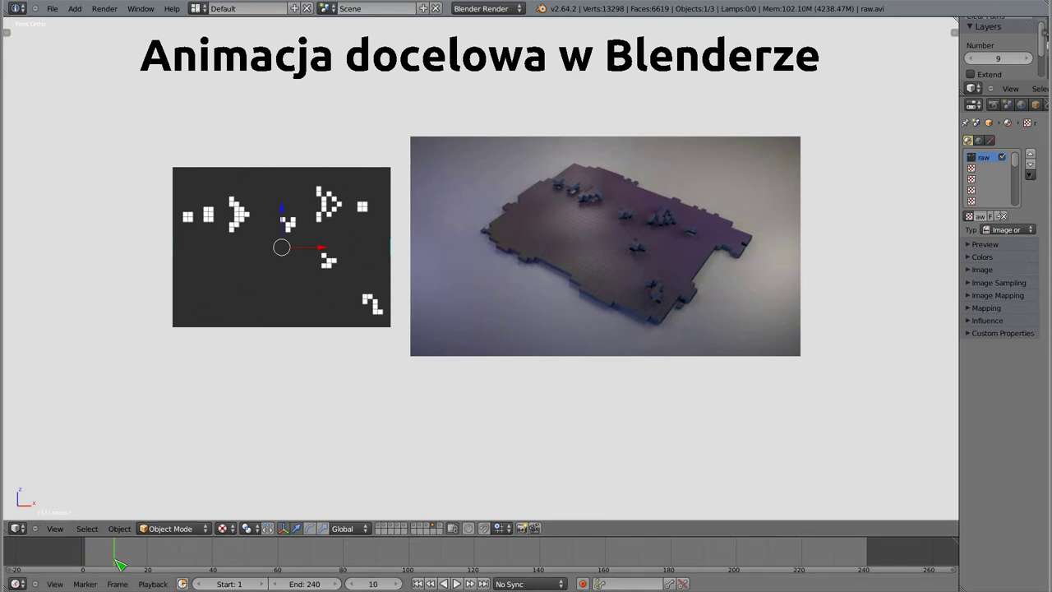
pyautogui.click(132, 559)
pyautogui.moveTo(131, 559); pyautogui.dragTo(85, 565)
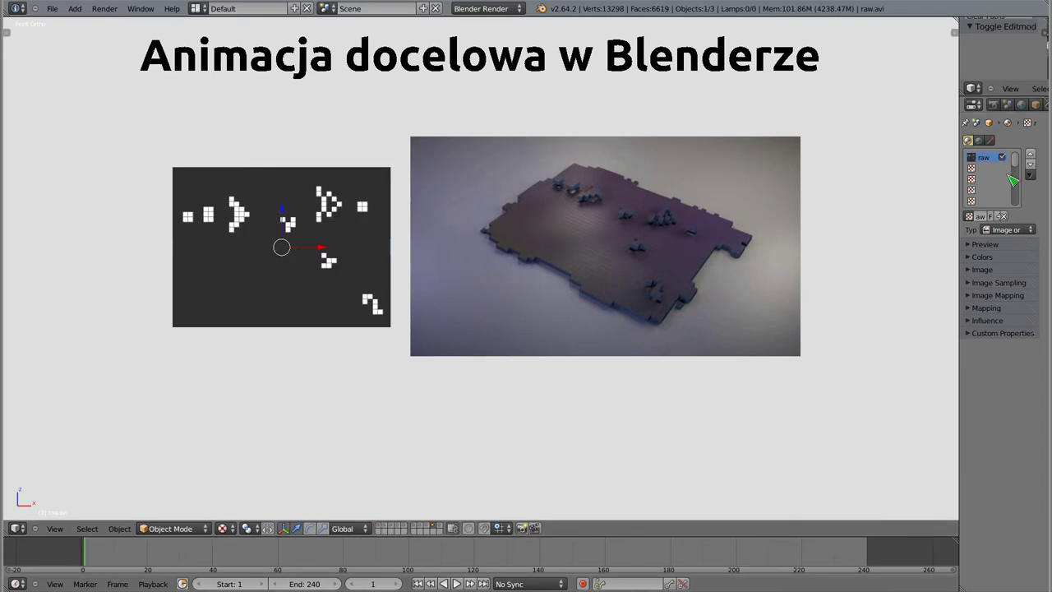
# Widen the Properties editor and expand the video texture's Preview and Image panels
pyautogui.moveTo(958, 194); pyautogui.dragTo(873, 198)
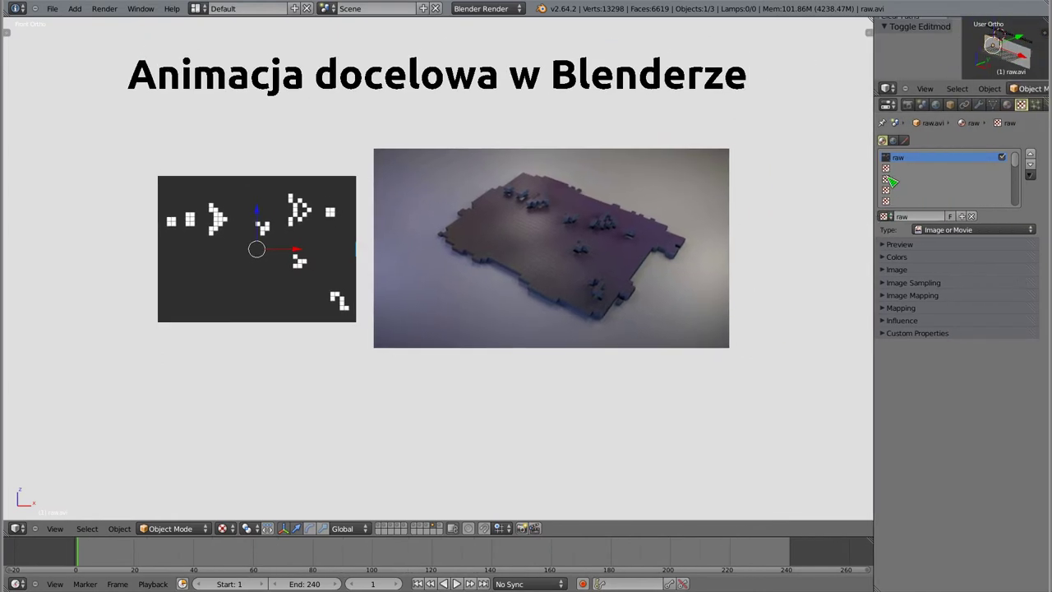
pyautogui.click(884, 249)
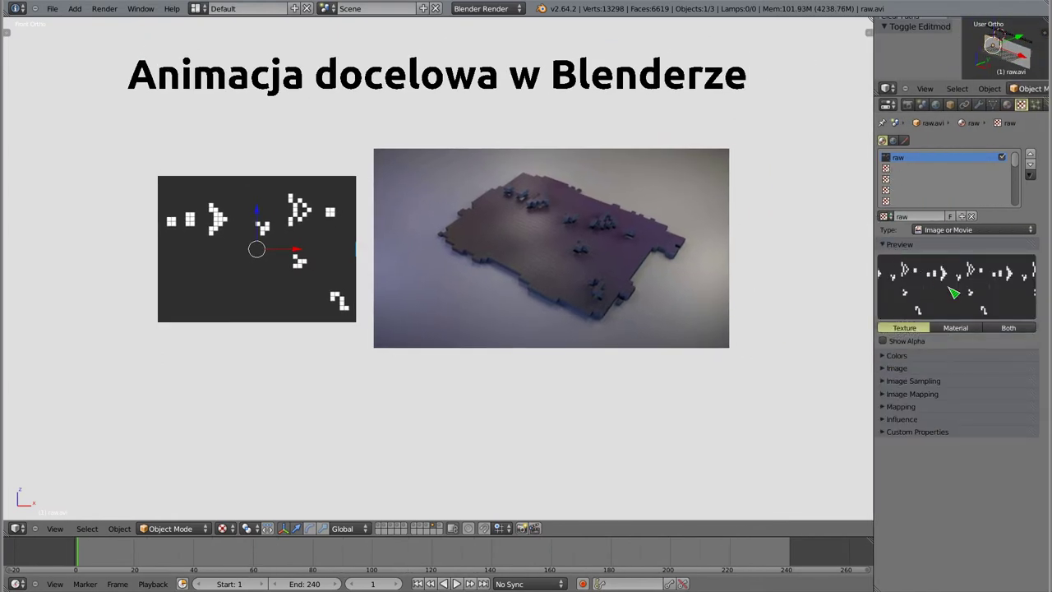
pyautogui.click(886, 369)
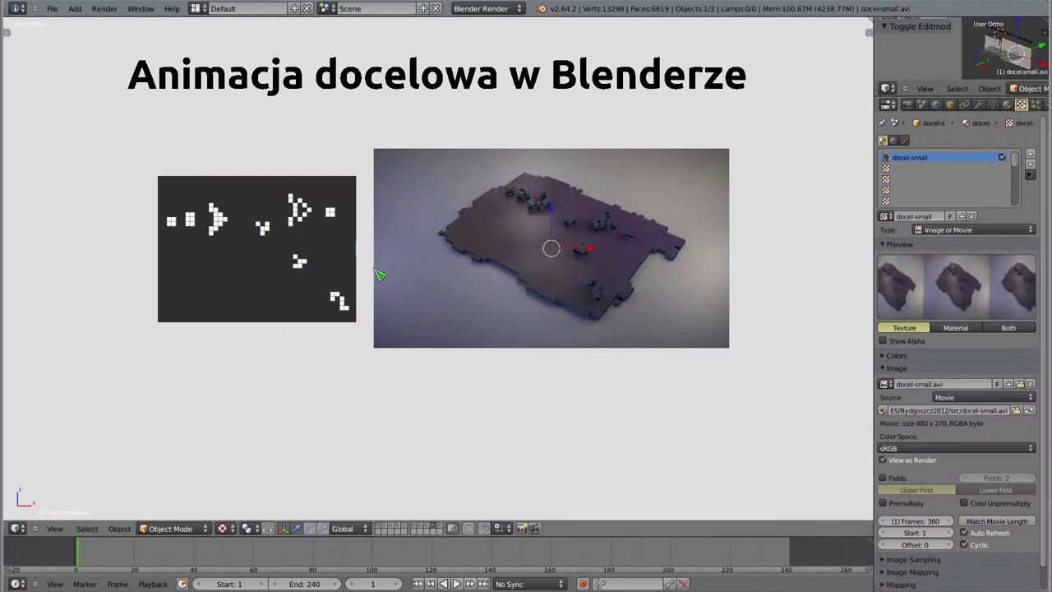
# Scrub the target animation videos back and forth, deselect all, then advance to the 'Sposób wykonania' slide
pyautogui.moveTo(91, 557); pyautogui.dragTo(425, 567)
pyautogui.press('a')
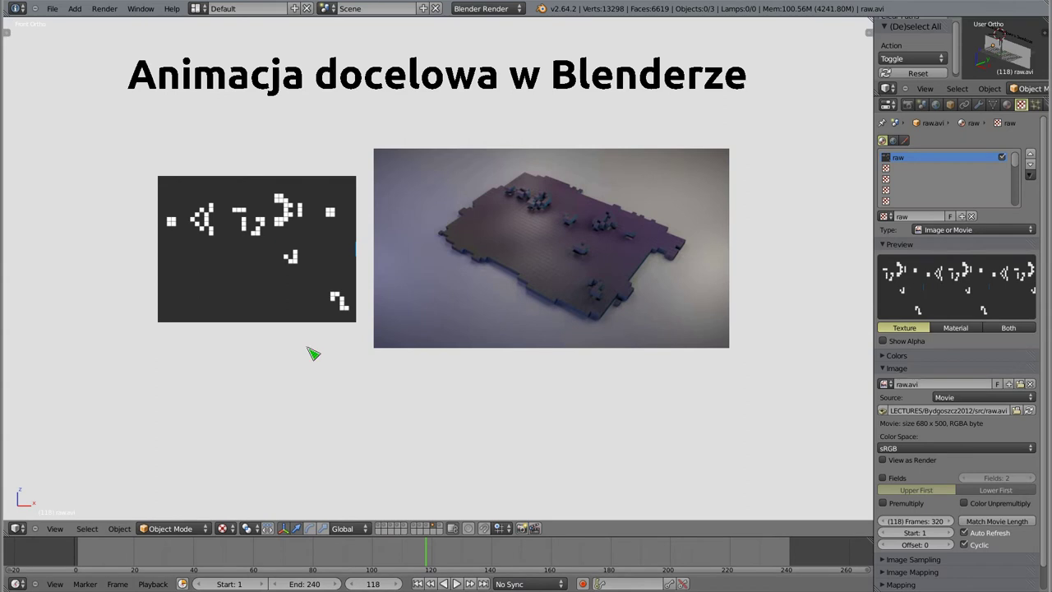
pyautogui.moveTo(114, 549)
pyautogui.mouseDown()
pyautogui.moveTo(77, 556)
pyautogui.moveTo(787, 566)
pyautogui.mouseUp()
pyautogui.moveTo(87, 557); pyautogui.dragTo(719, 562)
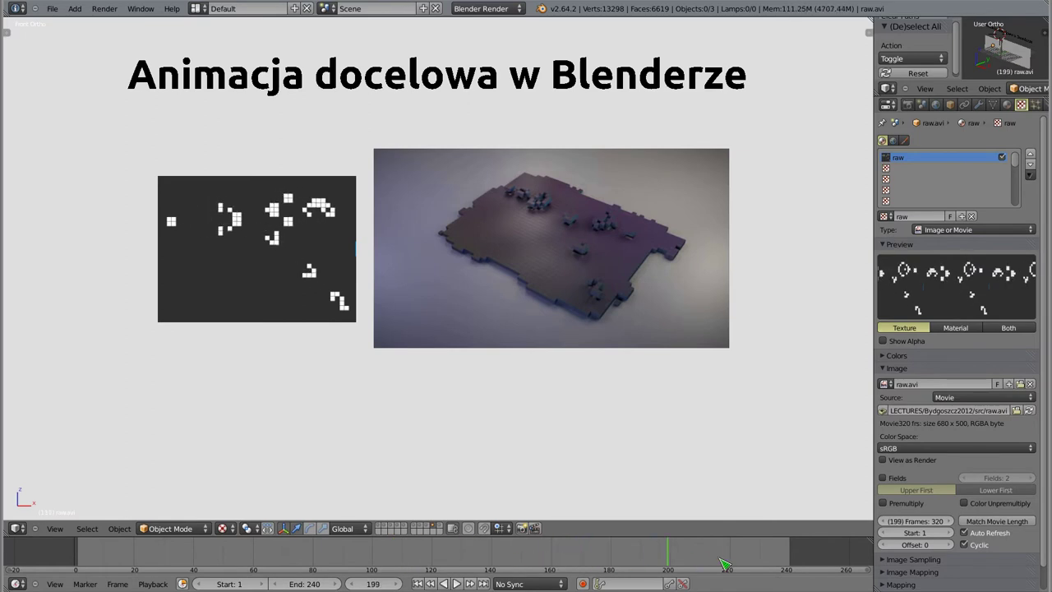
pyautogui.moveTo(115, 559)
pyautogui.mouseDown()
pyautogui.moveTo(89, 558)
pyautogui.moveTo(574, 571)
pyautogui.mouseUp()
pyautogui.press('a')
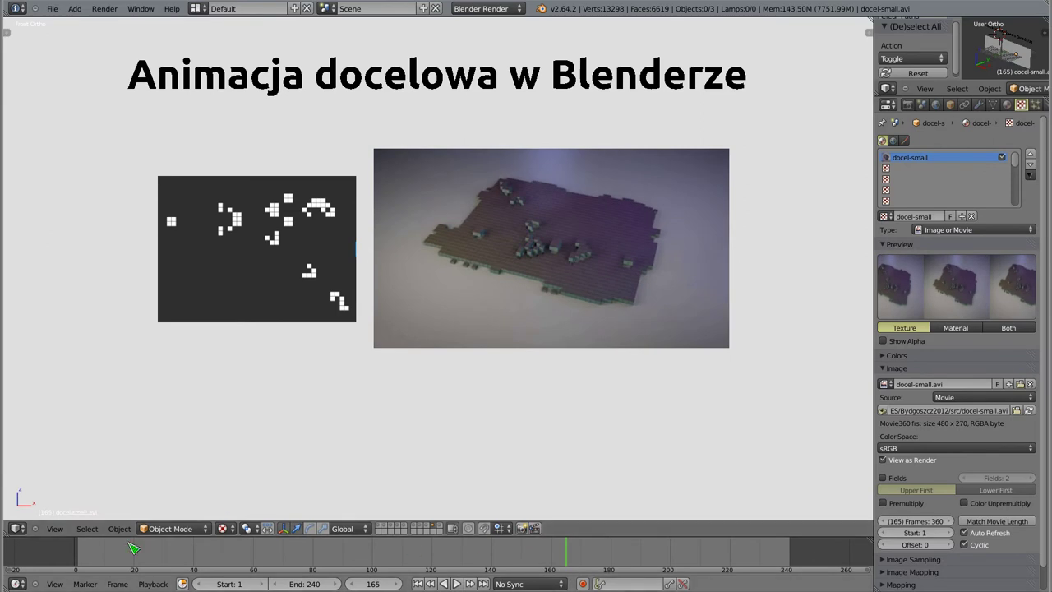
pyautogui.click(81, 557)
pyautogui.moveTo(96, 557); pyautogui.dragTo(793, 563)
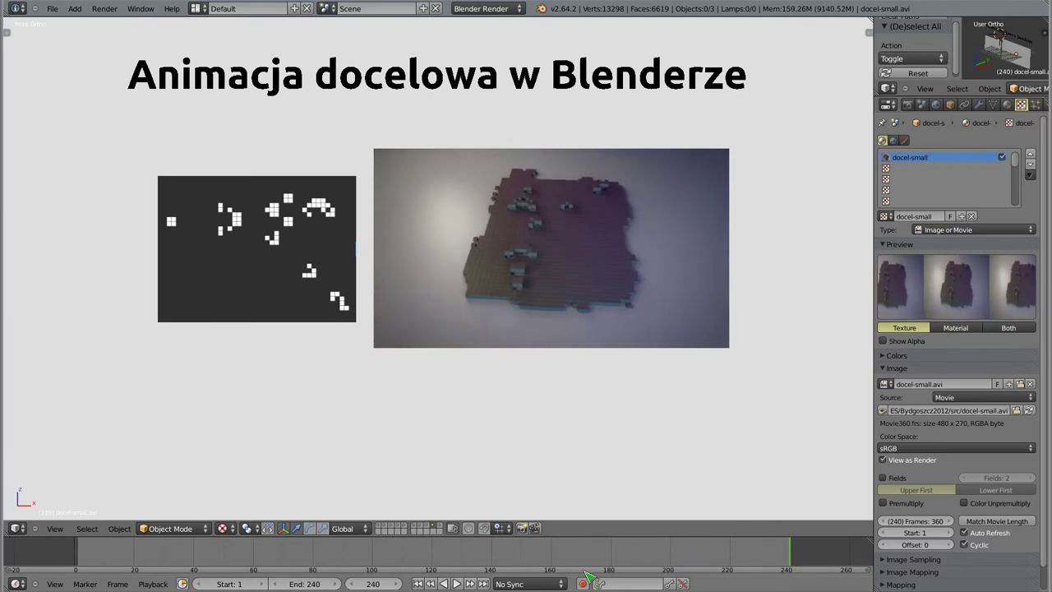
pyautogui.moveTo(170, 557)
pyautogui.mouseDown()
pyautogui.moveTo(89, 558)
pyautogui.moveTo(527, 561)
pyautogui.mouseUp()
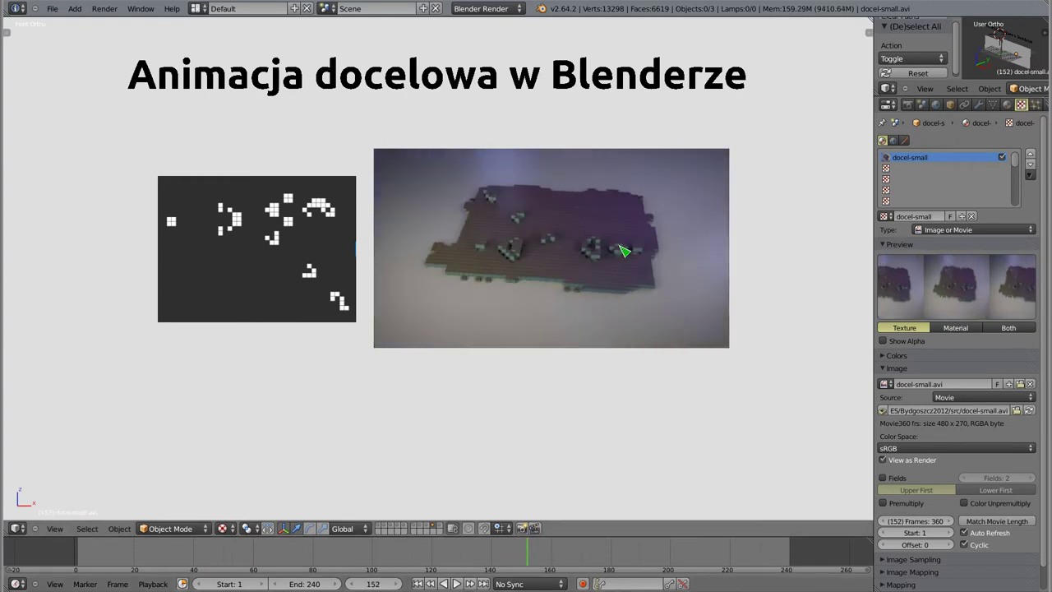
pyautogui.press('0')
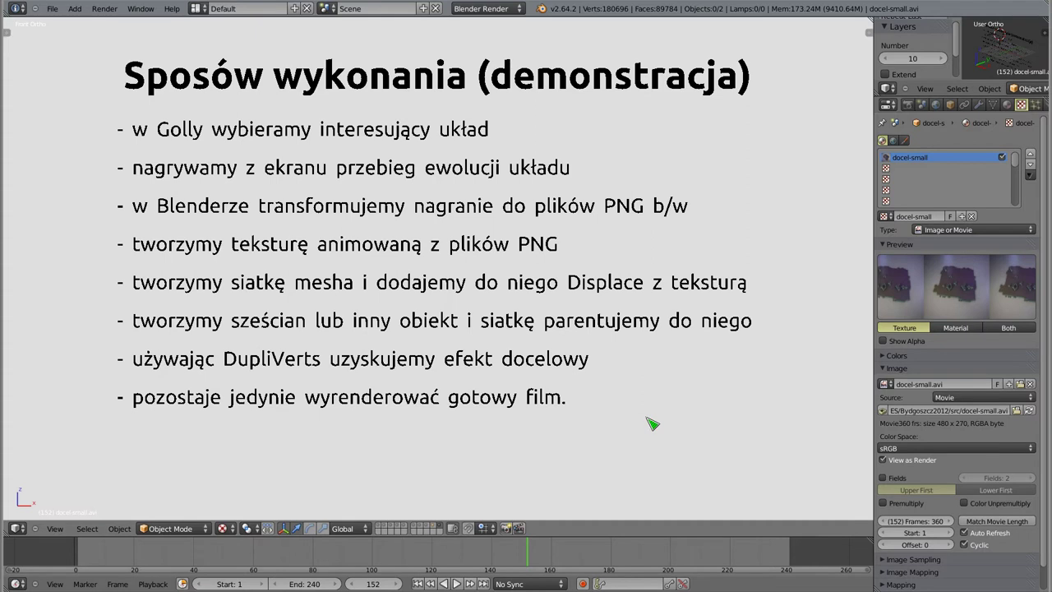
# Return to the 'Animacja docelowa w Blenderze' slide
pyautogui.click(889, 60)
pyautogui.scroll(2, 540, 282)
pyautogui.scroll(2, 530, 228)
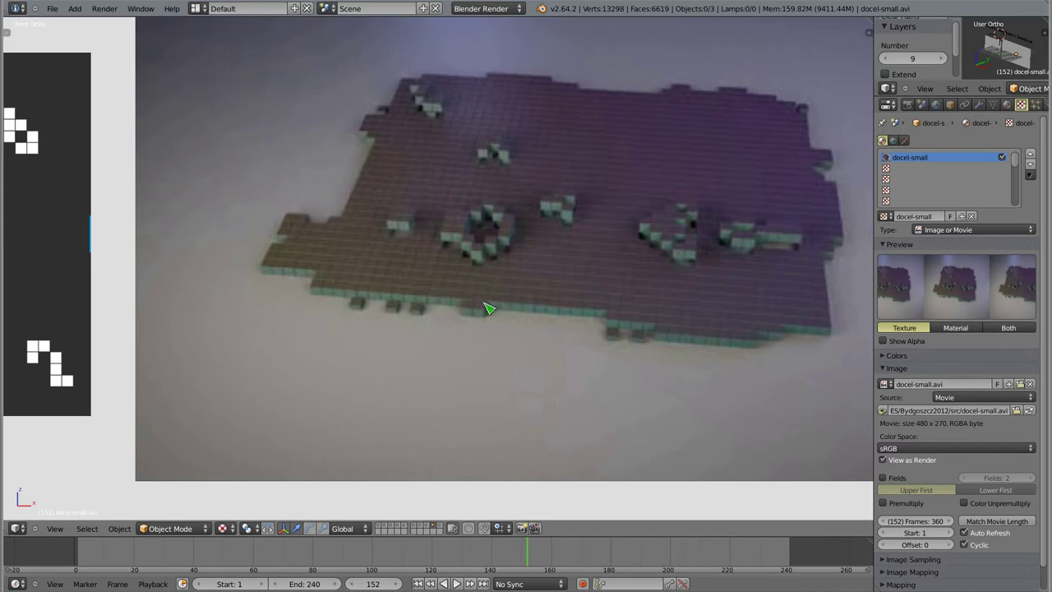
# Quit Blender with Ctrl+Q and collapse Golly's HashLife pattern folder
pyautogui.hotkey('ctrl', 'q')
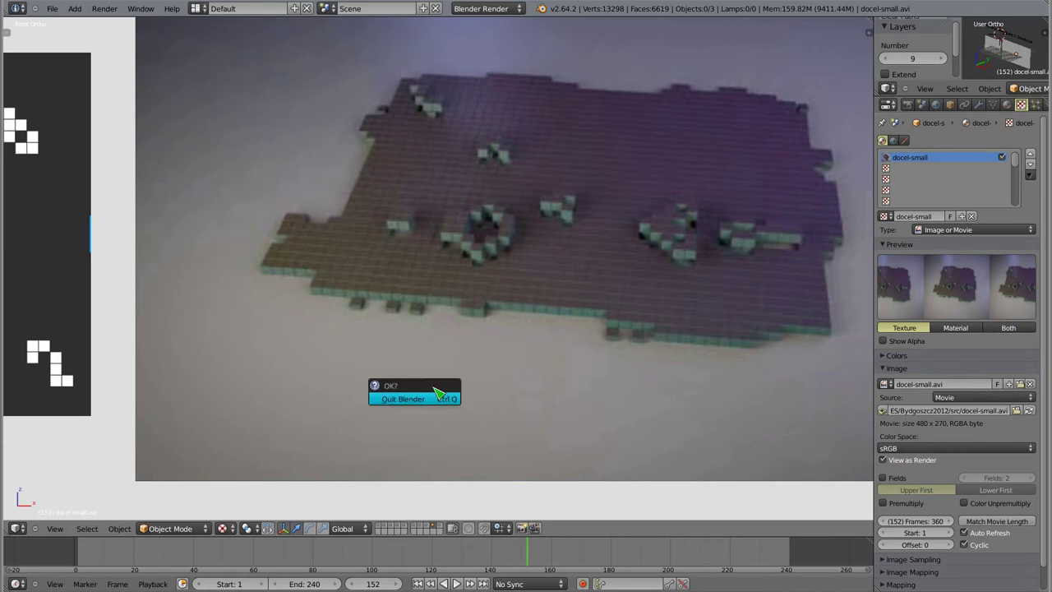
pyautogui.click(438, 396)
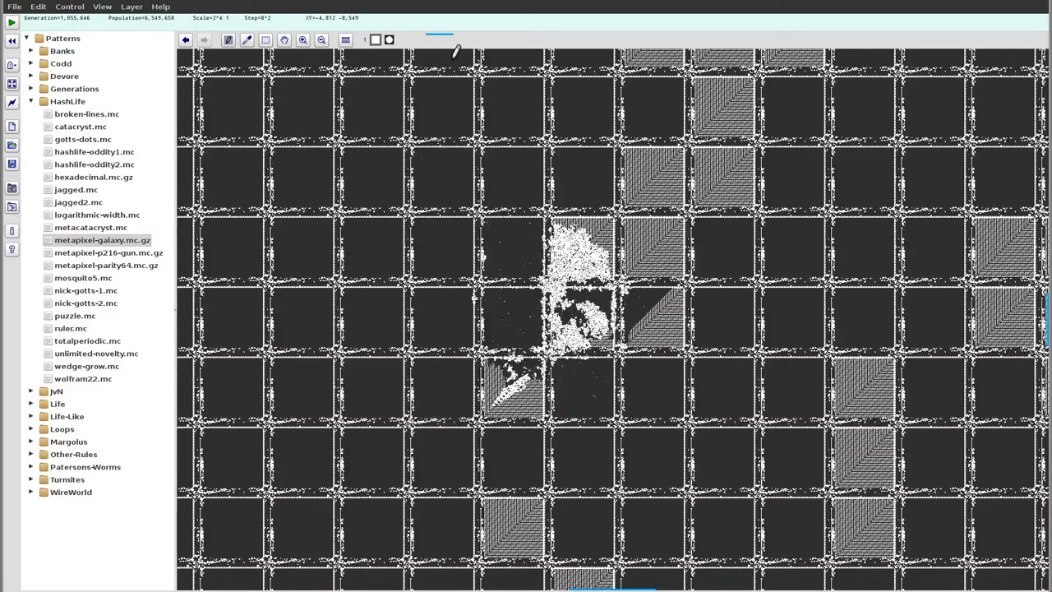
pyautogui.click(32, 102)
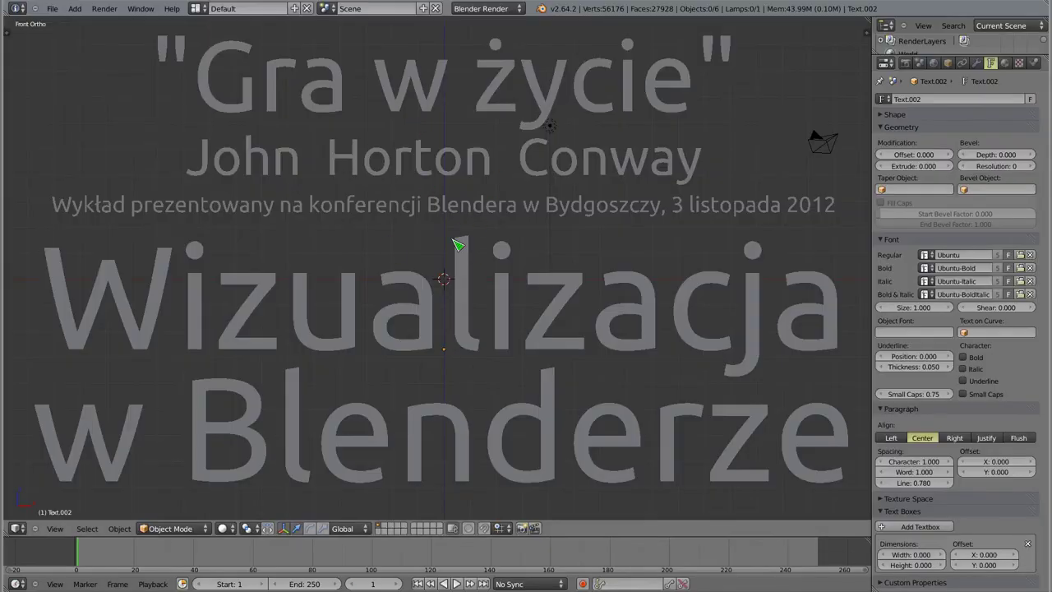
# Reload Blender's start-up file and delete the leftover Text object
pyautogui.hotkey('ctrl', 'n')
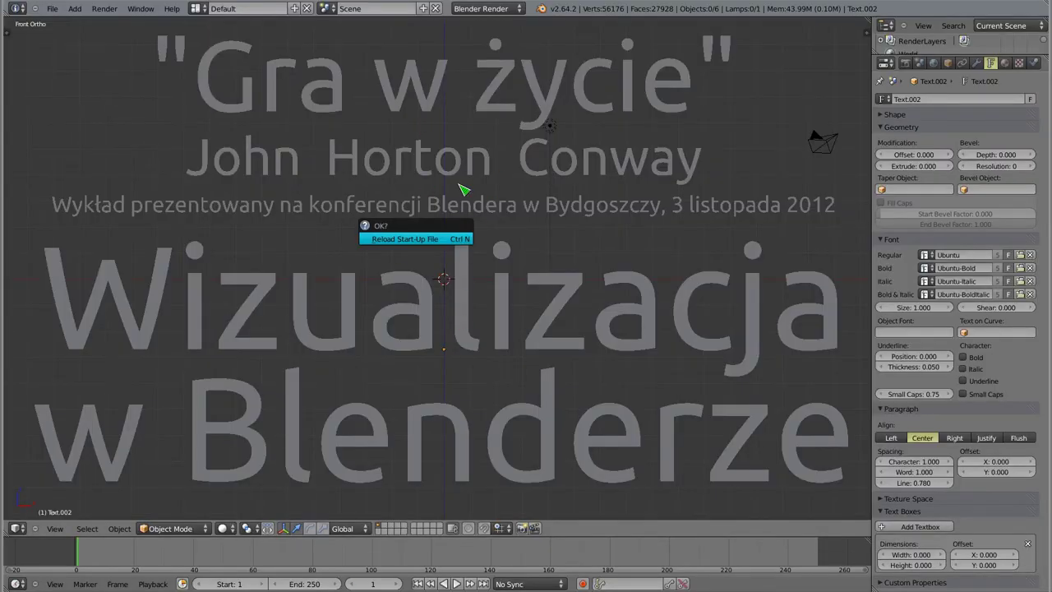
pyautogui.press('Return')
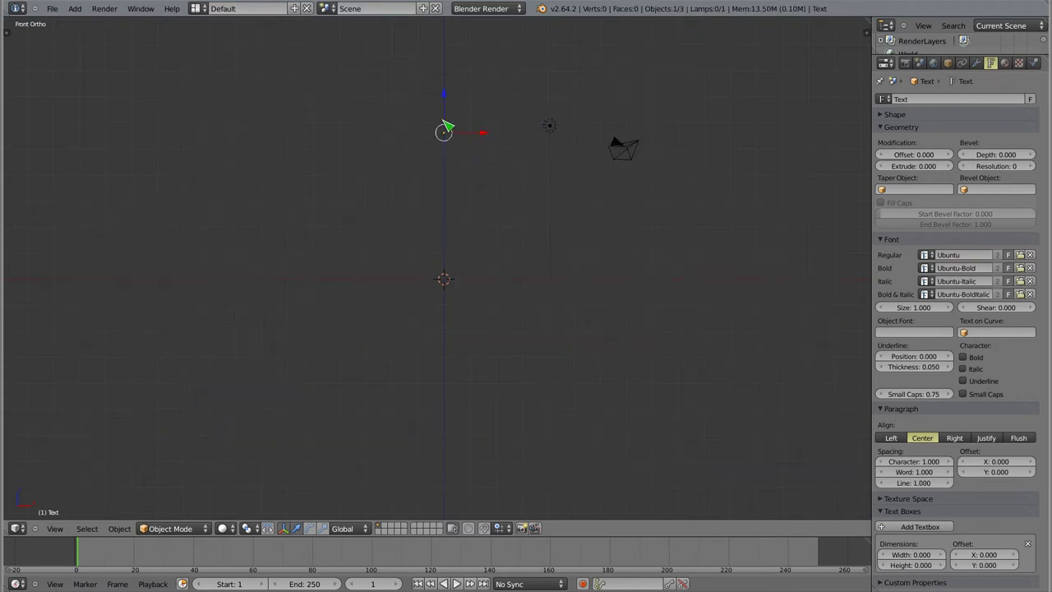
pyautogui.press('x')
pyautogui.press('Return')
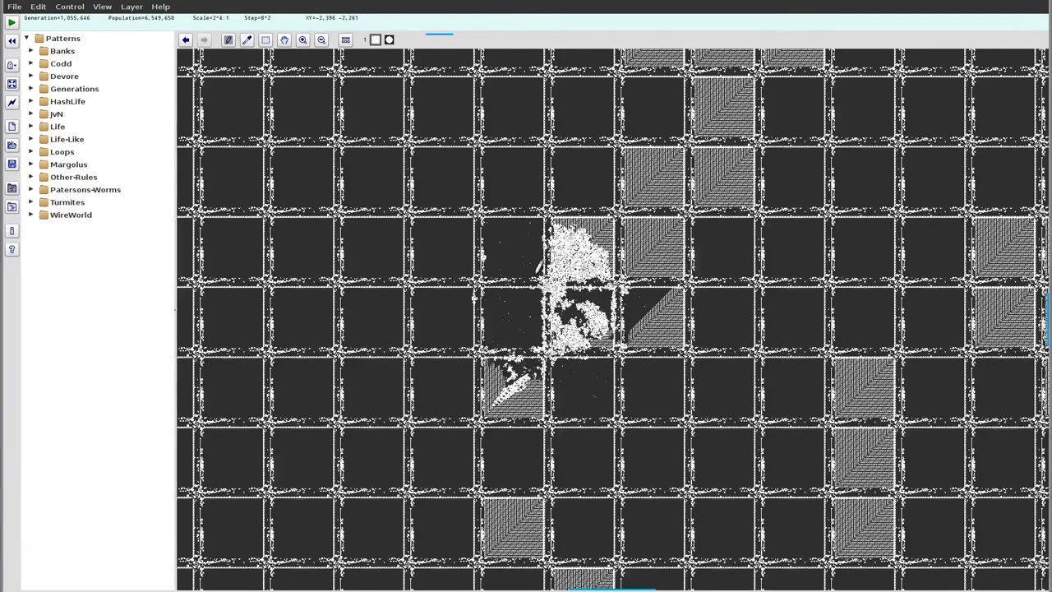
# Load heisenblinker-30.rle from Life > Signal-Circuitry in Golly's Patterns panel
pyautogui.scroll(-1, 538, 267)
pyautogui.scroll(3, 590, 248)
pyautogui.scroll(2, 590, 248)
pyautogui.scroll(2, 422, 250)
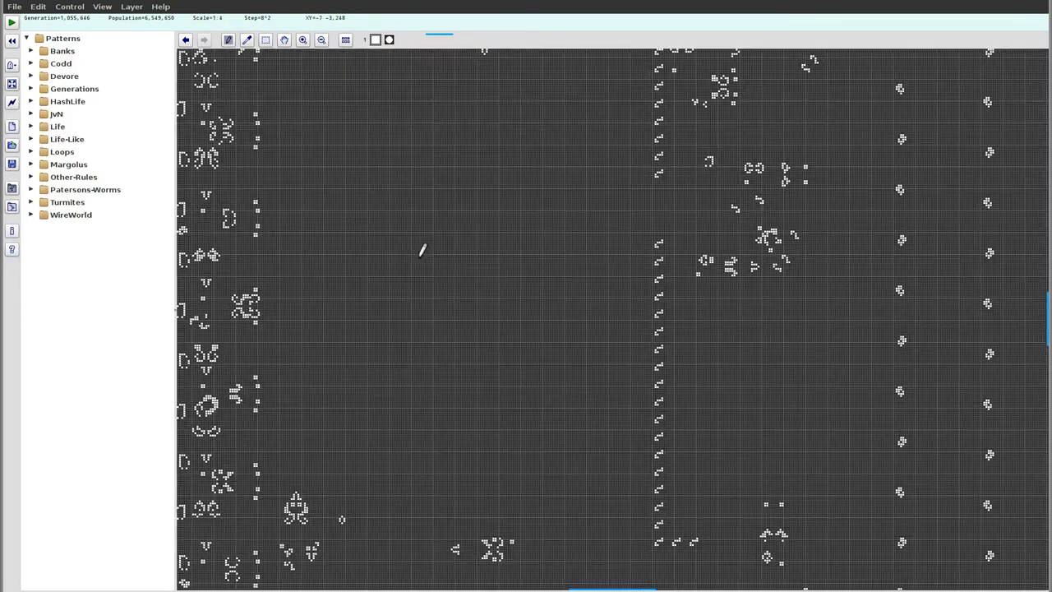
pyautogui.scroll(1, 482, 277)
pyautogui.scroll(1, 478, 279)
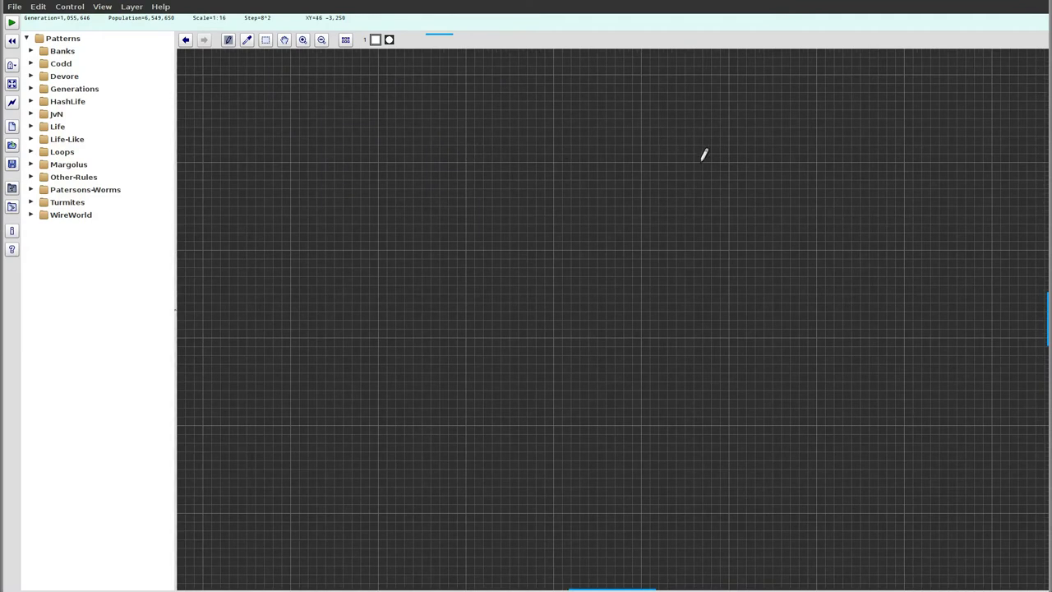
pyautogui.scroll(-3, 522, 231)
pyautogui.scroll(-2, 534, 235)
pyautogui.scroll(-2, 534, 235)
pyautogui.scroll(-2, 537, 254)
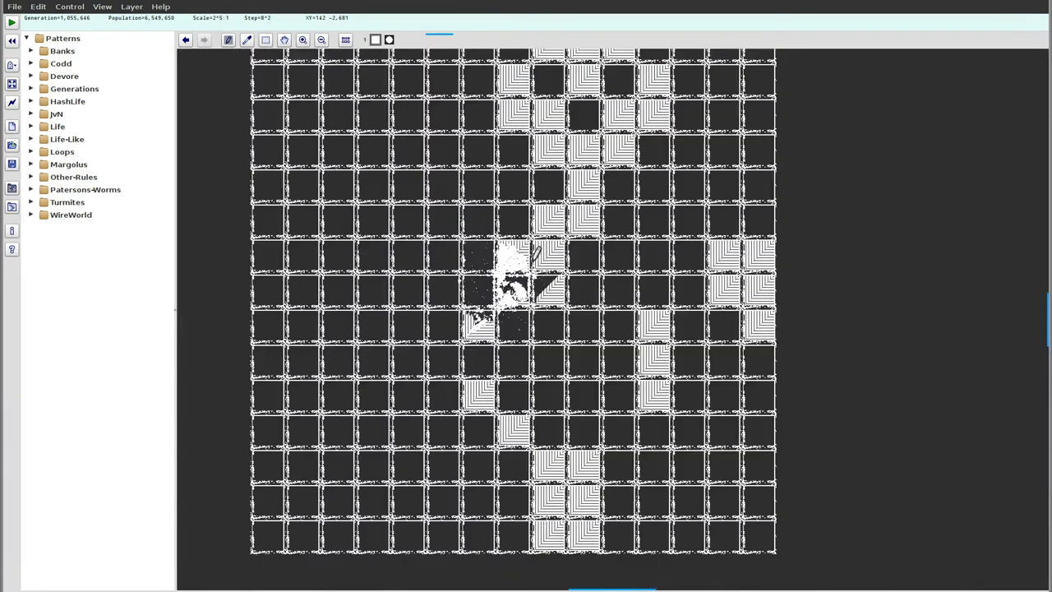
pyautogui.scroll(-1, 534, 253)
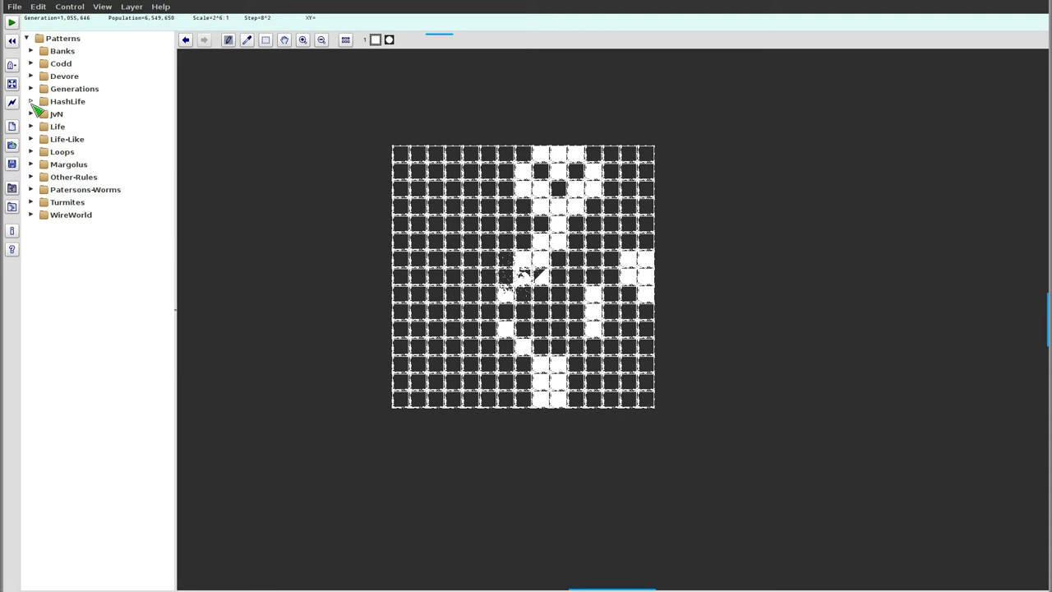
pyautogui.click(37, 130)
pyautogui.click(68, 292)
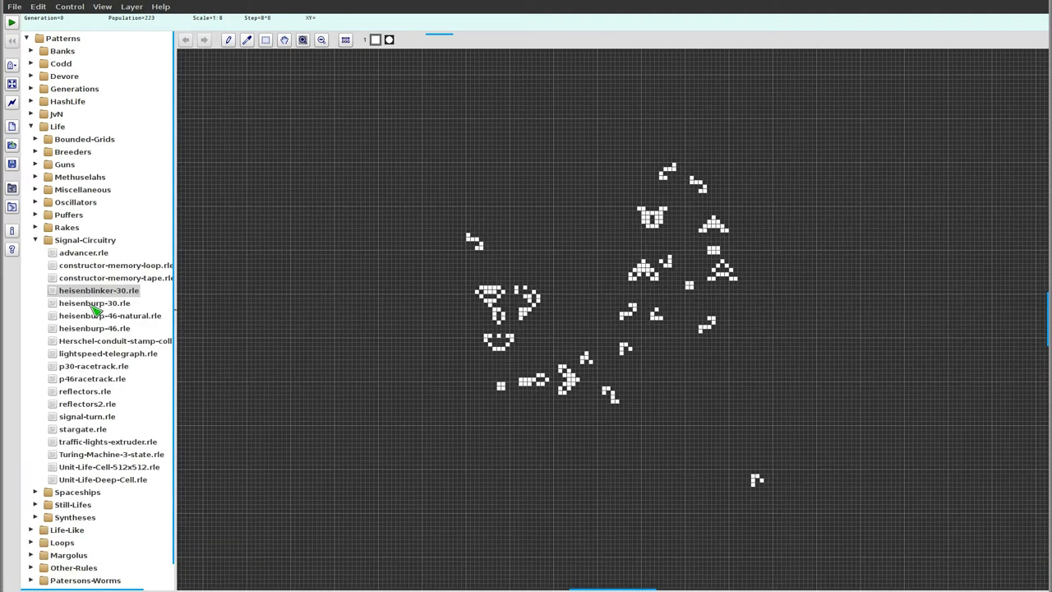
# Reselect heisenblinker-30.rle and start the Life simulation running
pyautogui.click(96, 304)
pyautogui.click(91, 290)
pyautogui.press('Return')
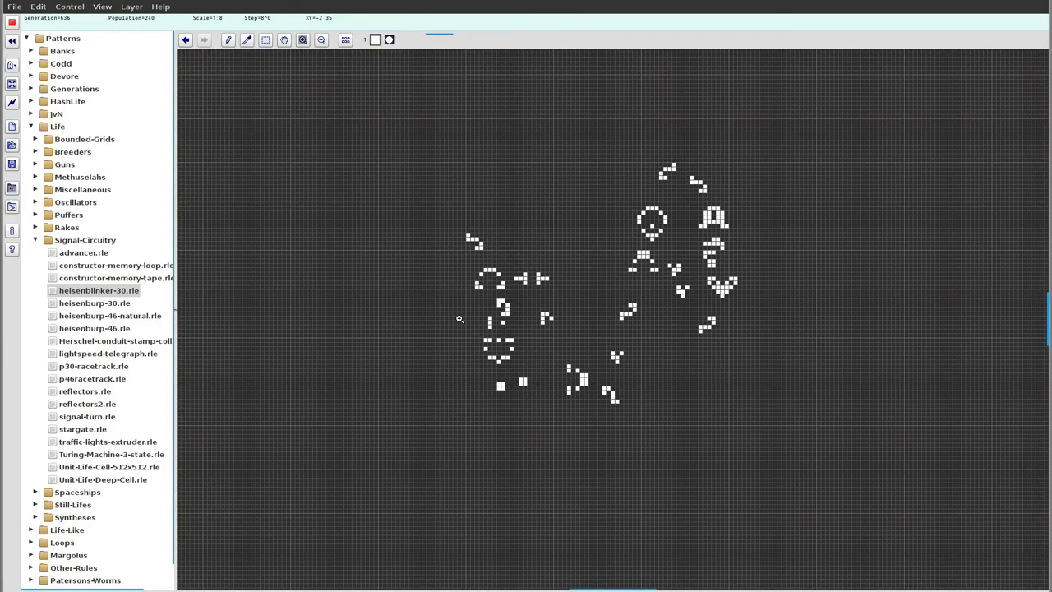
# Zoom in on the evolving pattern, then open a Terminal window
pyautogui.click(589, 283)
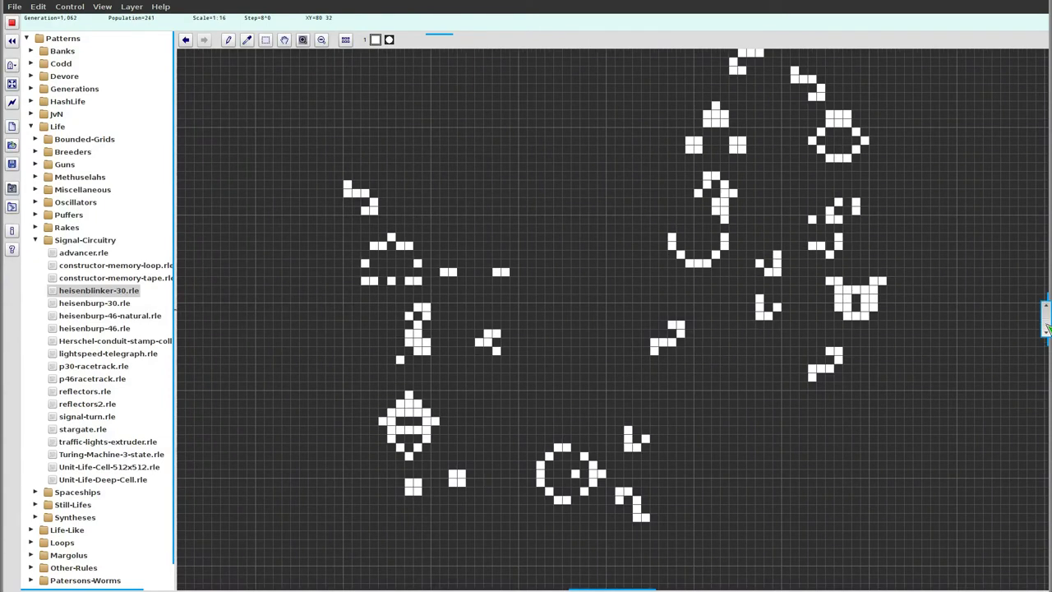
pyautogui.scroll(2, 1043, 315)
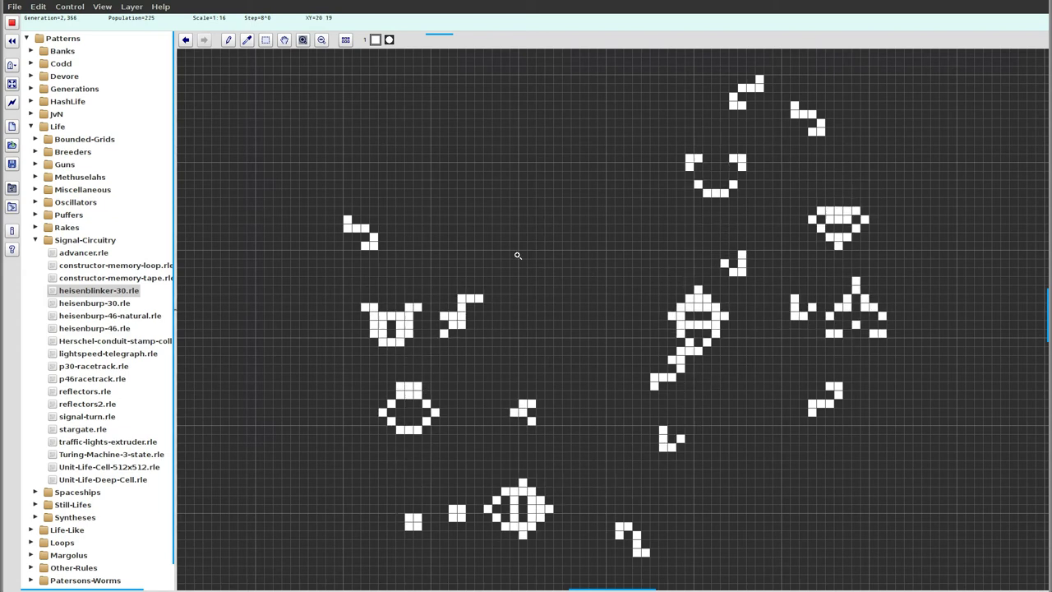
pyautogui.hotkey('ctrl', 'alt', 't')
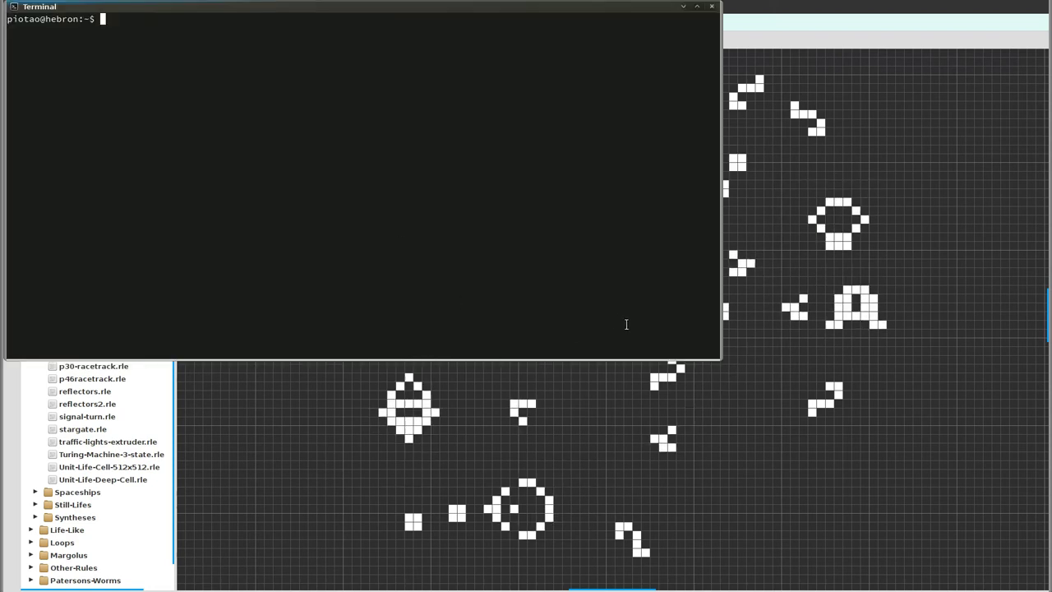
# Make the terminal a wide top strip and type 'ffmpeg -f x11grab -r 10 -s 1920x1200 -i :0.0+1,1 -v'
pyautogui.keyDown('alt'); pyautogui.moveTo(626, 324); pyautogui.dragTo(794, 98, button='right'); pyautogui.keyUp('alt')
pyautogui.moveTo(793, 98)
pyautogui.keyDown('alt'); pyautogui.mouseDown()
pyautogui.moveTo(505, 74)
pyautogui.moveTo(520, 56)
pyautogui.mouseUp(); pyautogui.keyUp('alt')
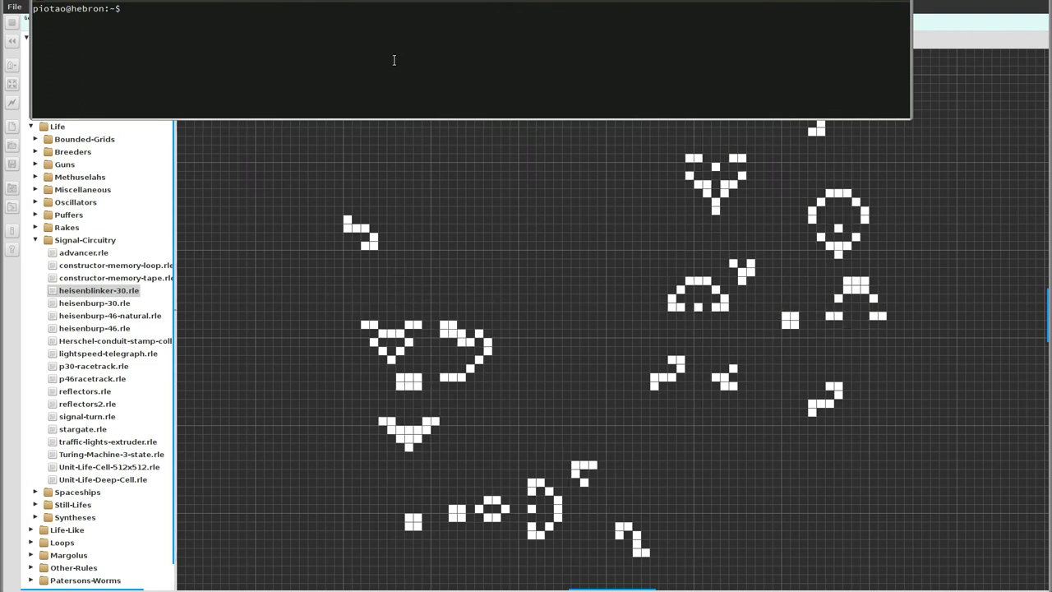
pyautogui.write('f')
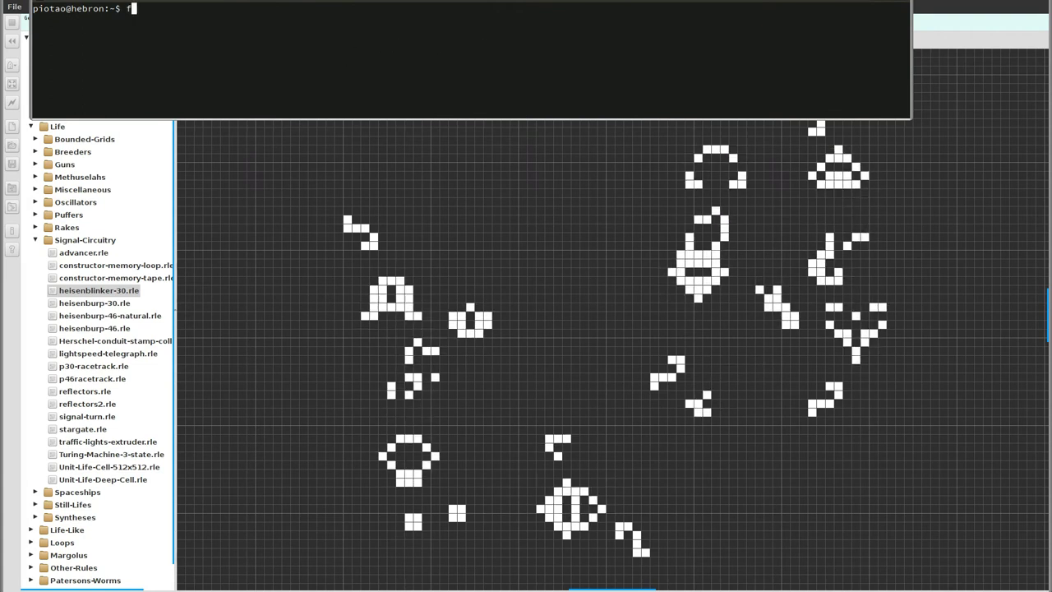
pyautogui.write('fmpeg')
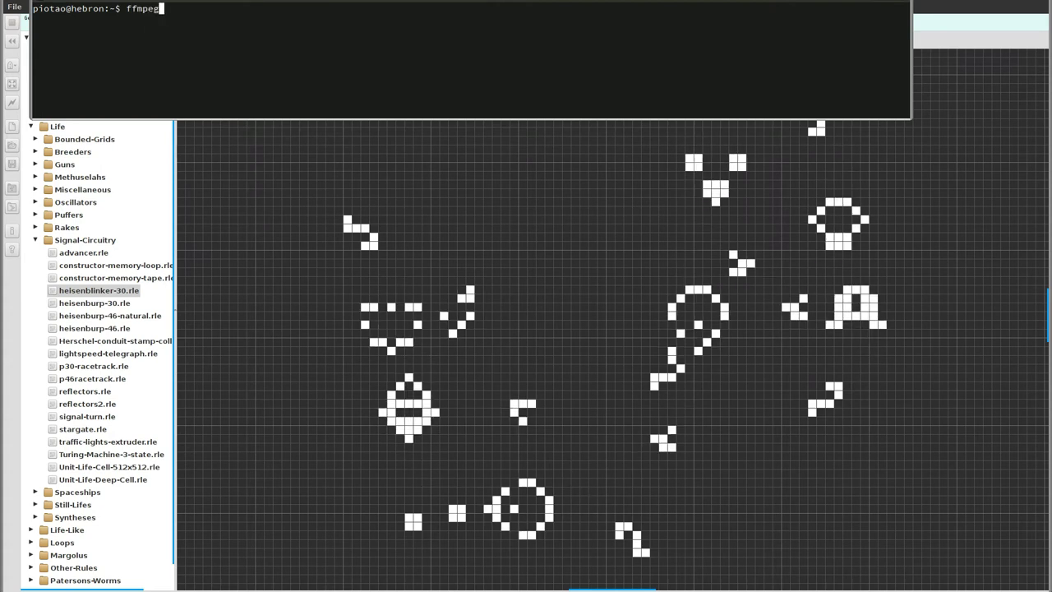
pyautogui.write(' -')
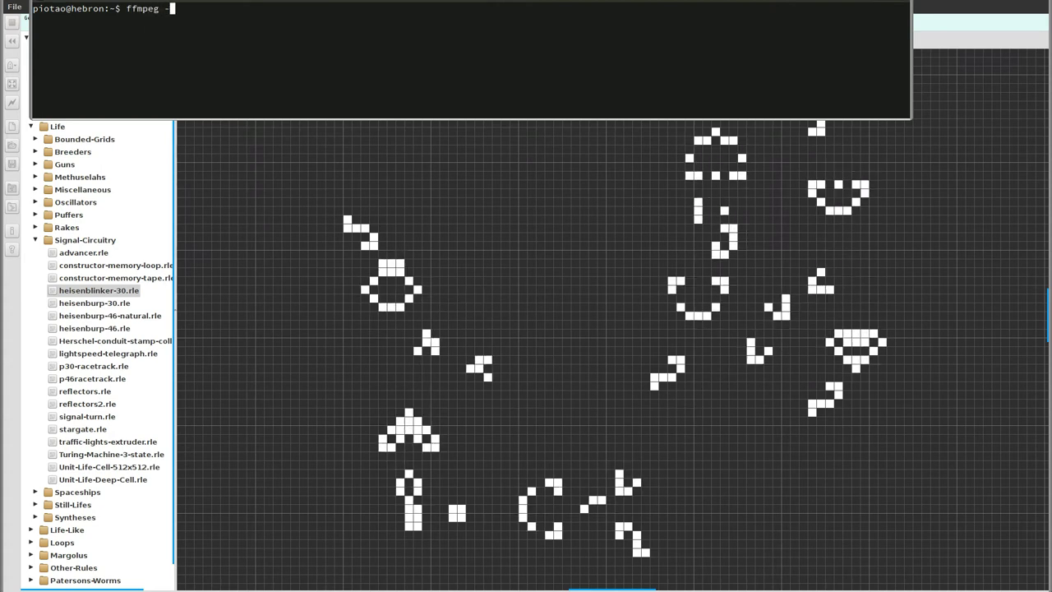
pyautogui.write('f')
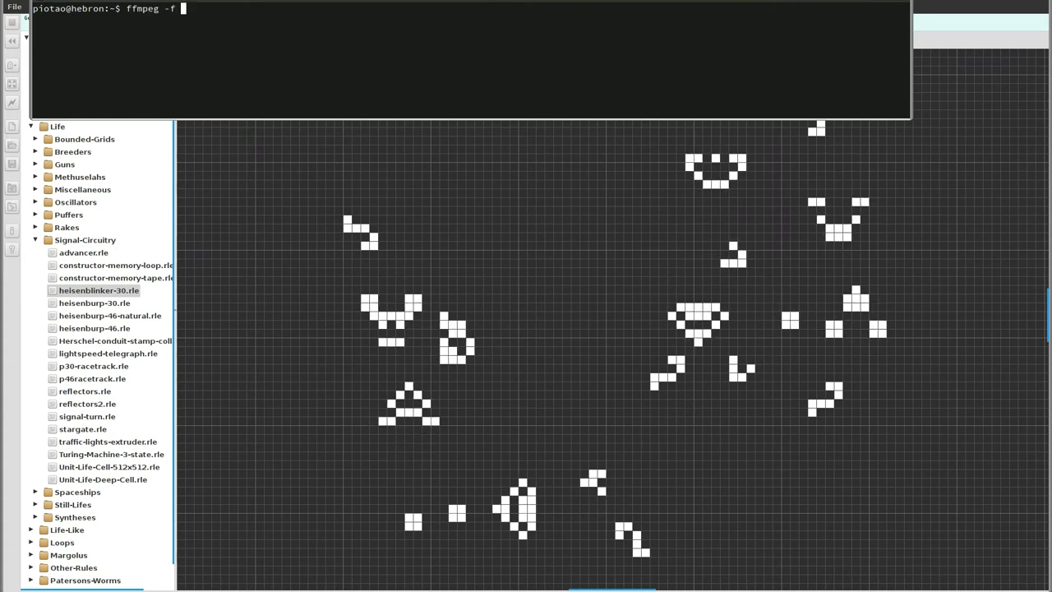
pyautogui.write(' x11grap')
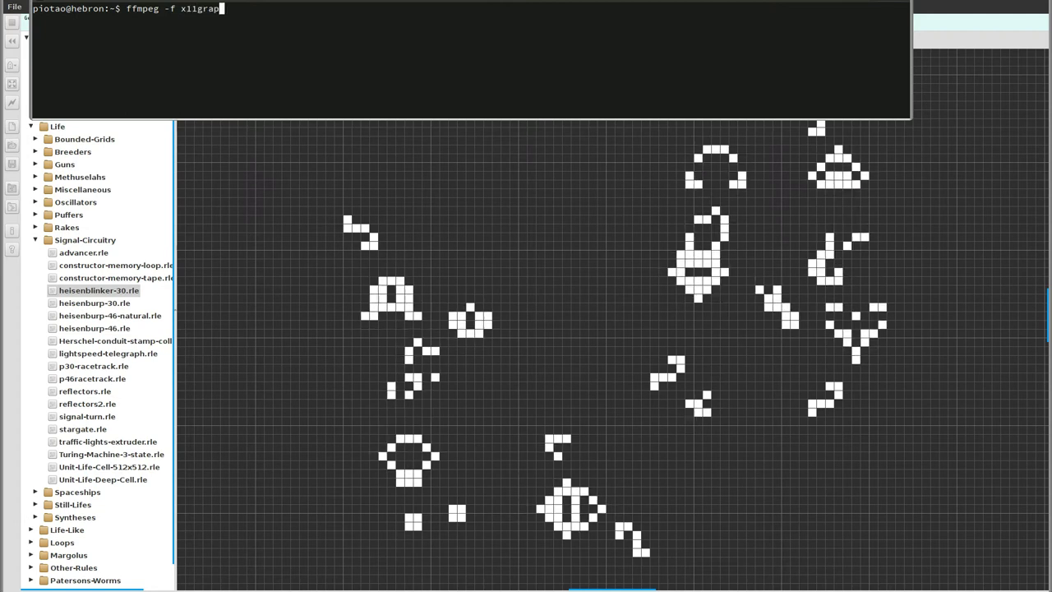
pyautogui.press('BackSpace')
pyautogui.write('b ')
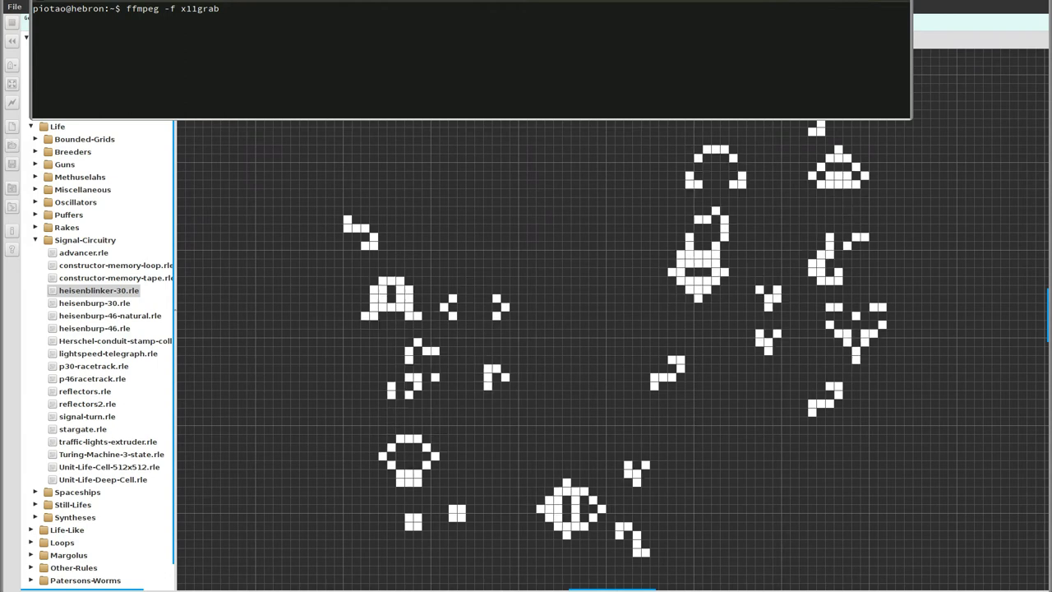
pyautogui.write('-r ')
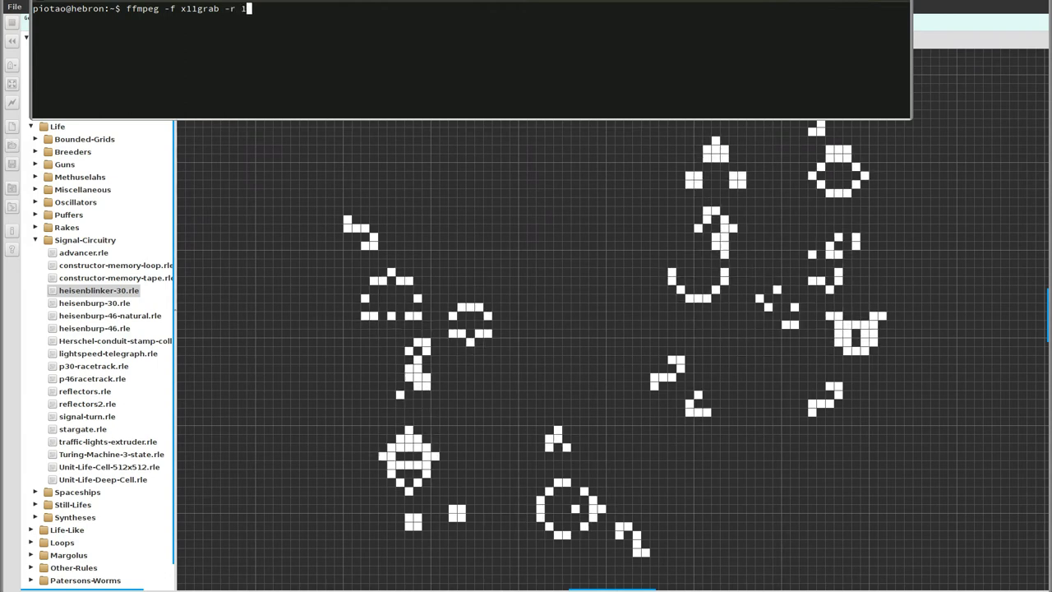
pyautogui.write('10 ')
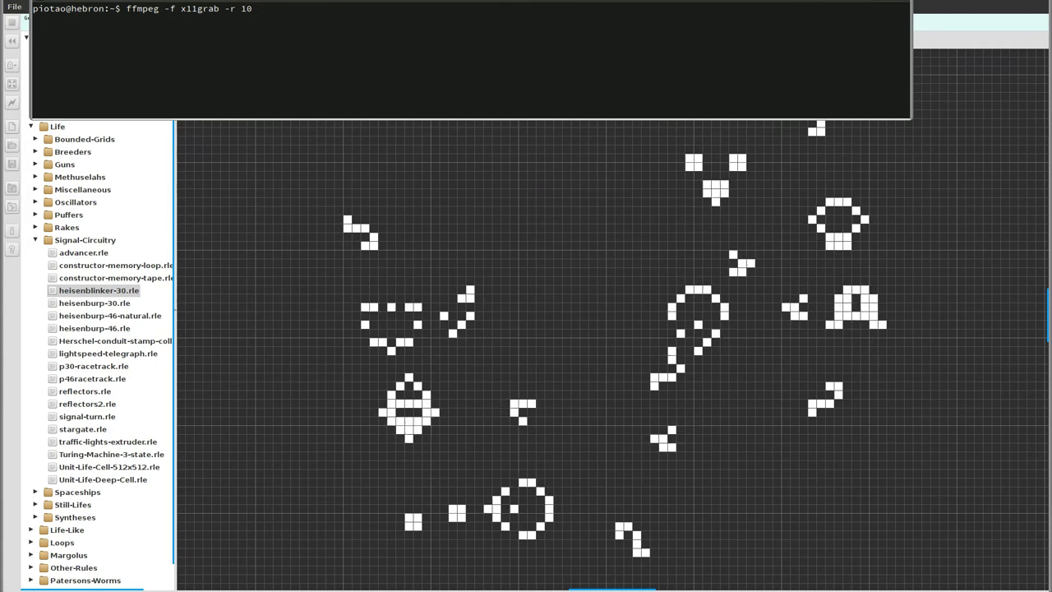
pyautogui.write('-s 19')
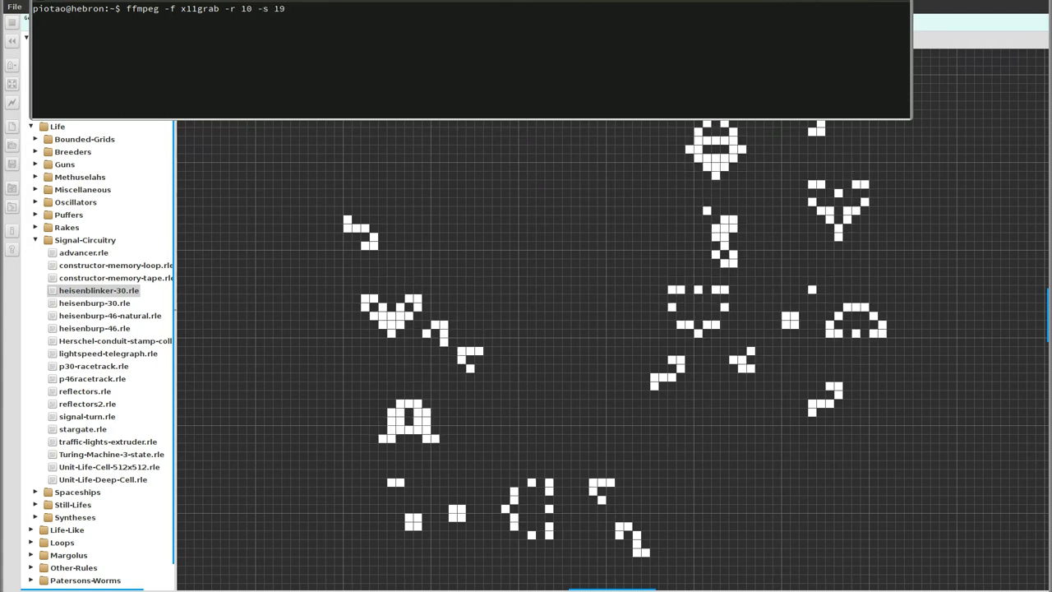
pyautogui.write('20x')
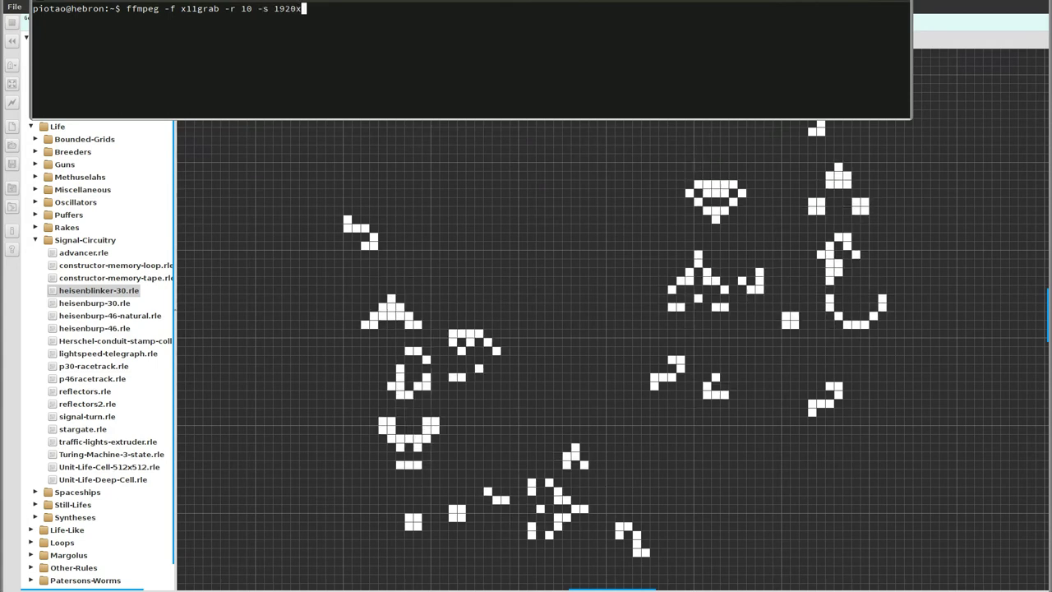
pyautogui.write('19')
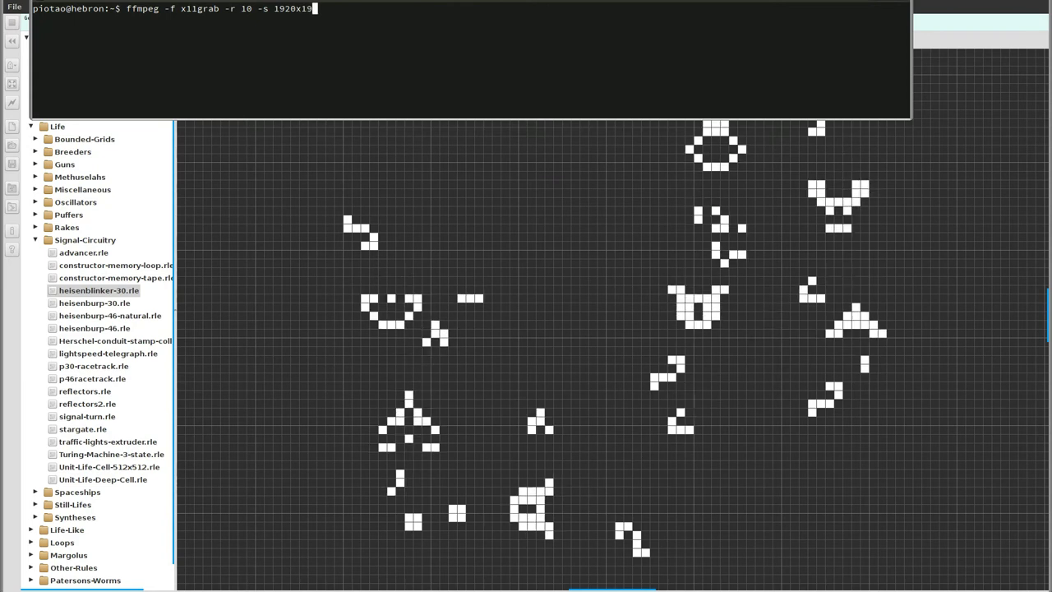
pyautogui.press('BackSpace')
pyautogui.write('200')
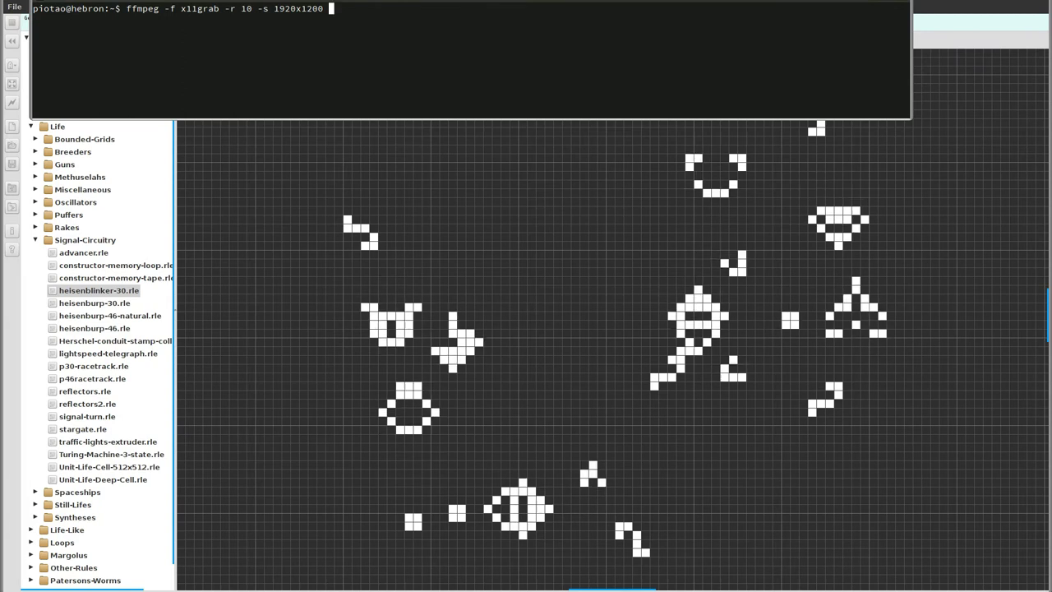
pyautogui.write(' -i ')
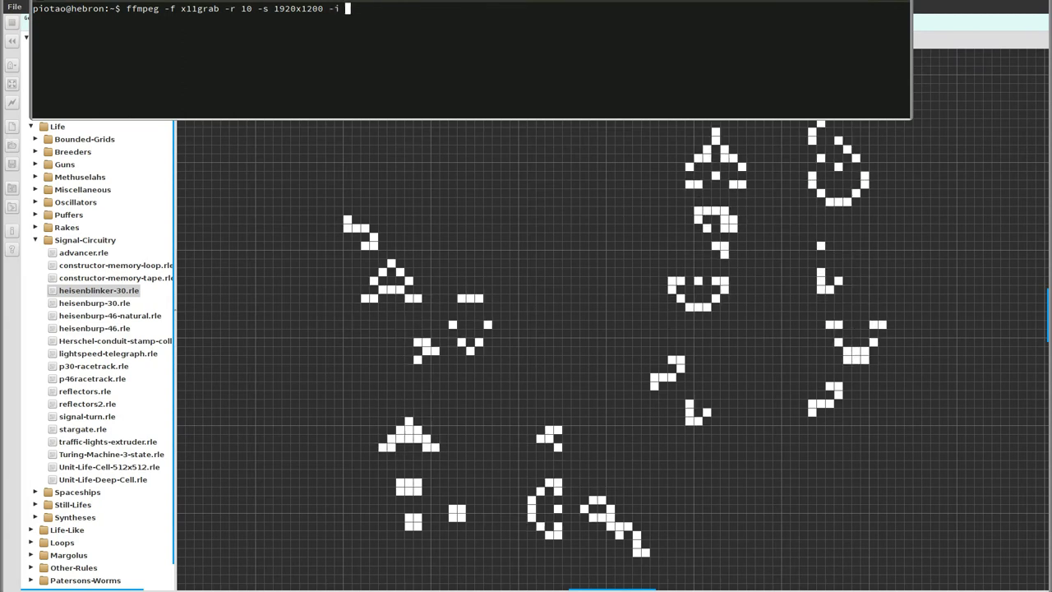
pyautogui.write(':0')
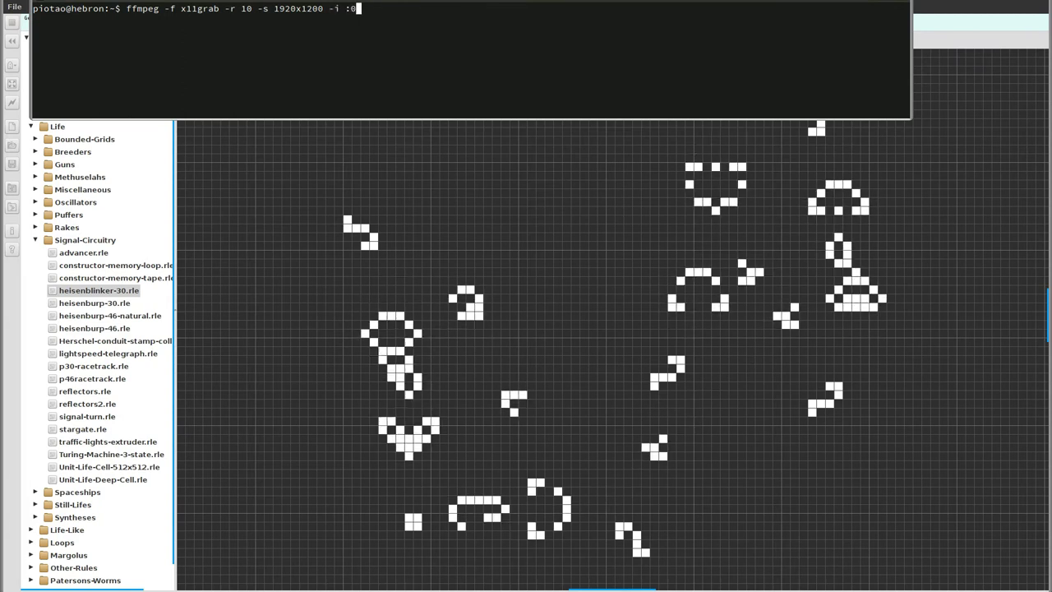
pyautogui.write('.0')
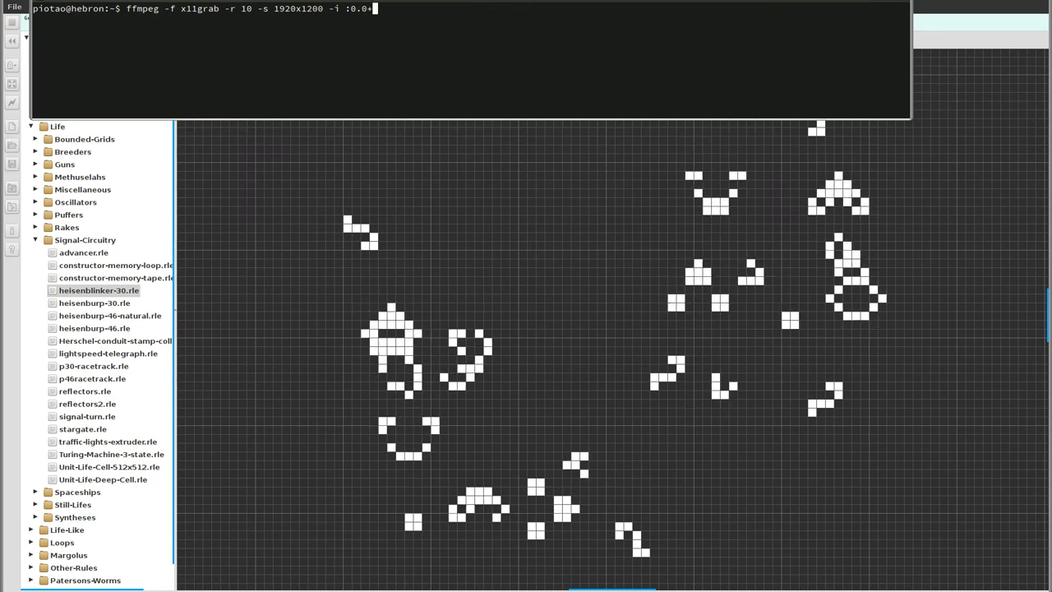
pyautogui.write('+1')
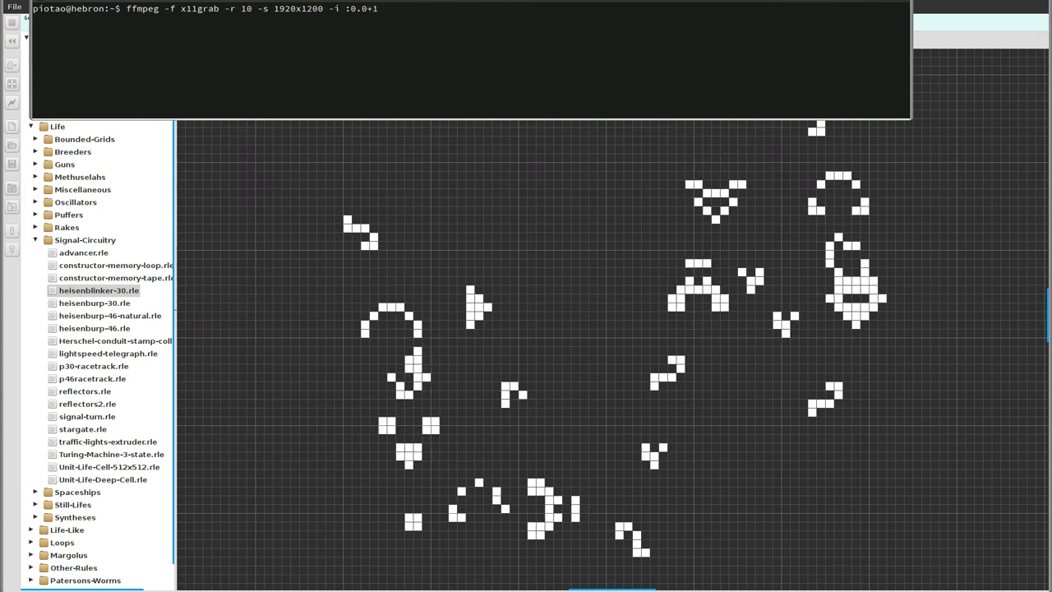
pyautogui.write(',1')
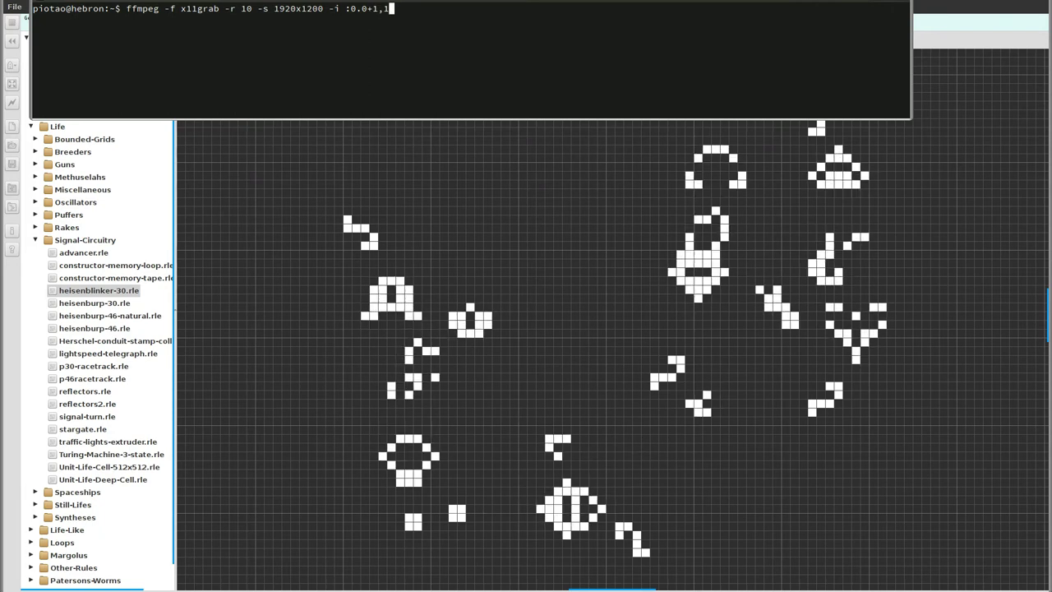
pyautogui.write(' -')
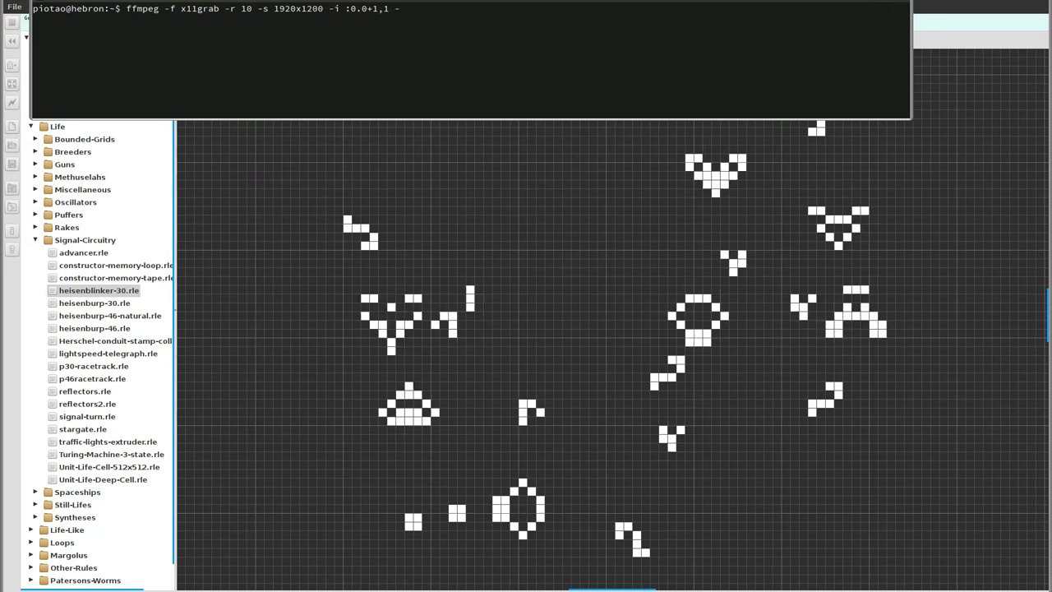
pyautogui.write('v')
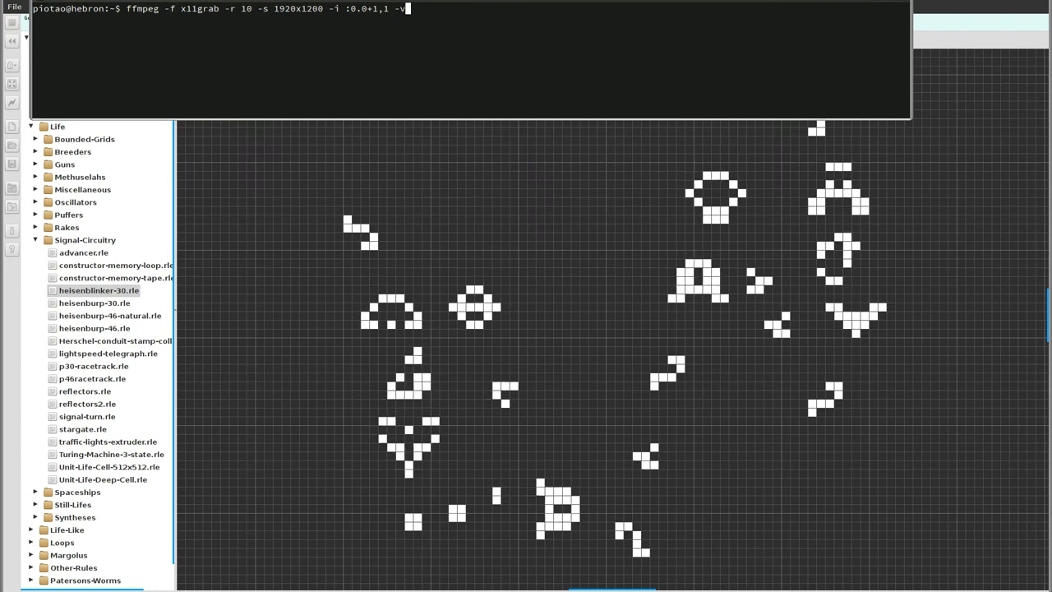
# Fix the command to end ':0.0+1,1 -vcodec' and enlarge the terminal font
pyautogui.keyDown('alt'); pyautogui.moveTo(822, 87); pyautogui.dragTo(609, 74, button='right'); pyautogui.keyUp('alt')
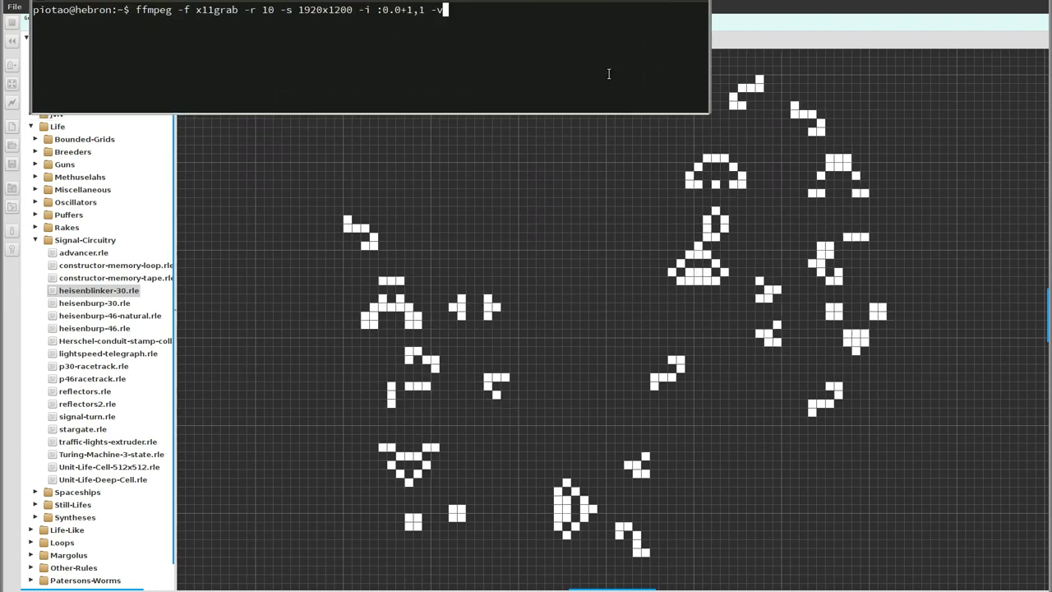
pyautogui.press('BackSpace')
pyautogui.press('BackSpace')
pyautogui.press('BackSpace')
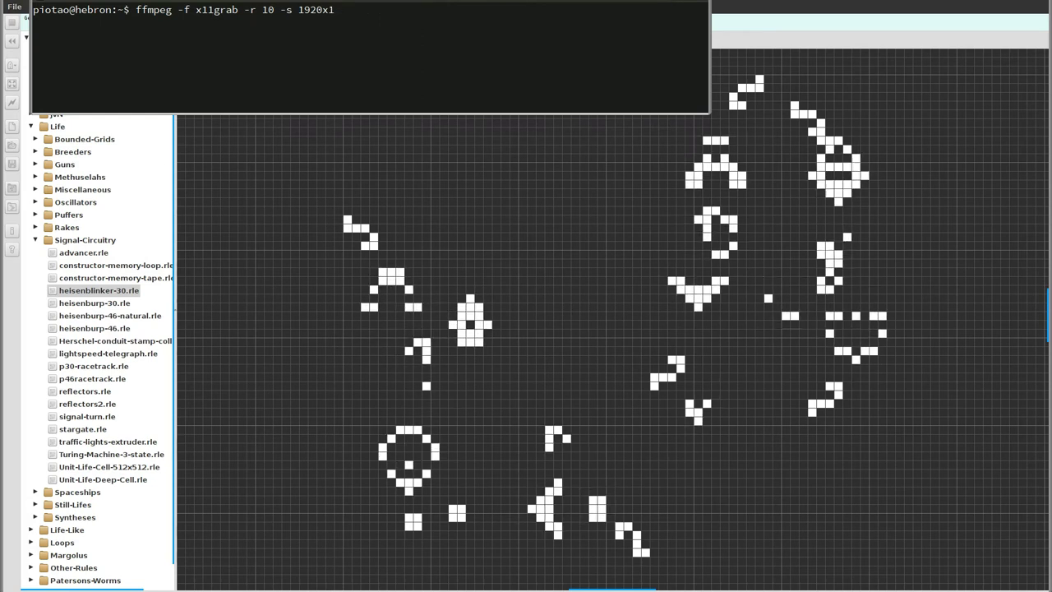
pyautogui.write('200 ')
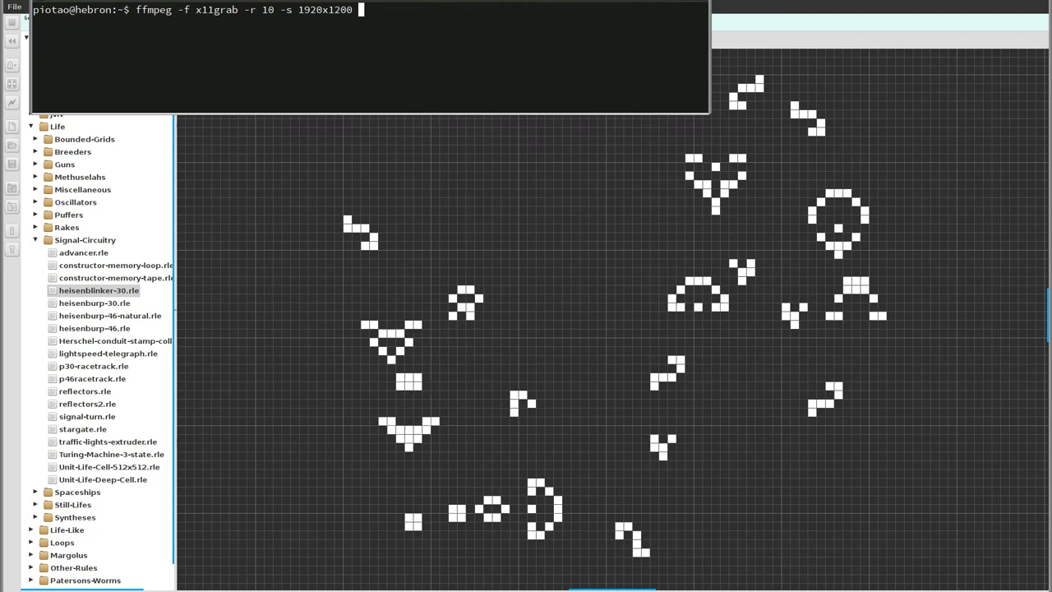
pyautogui.write('-i :0.0')
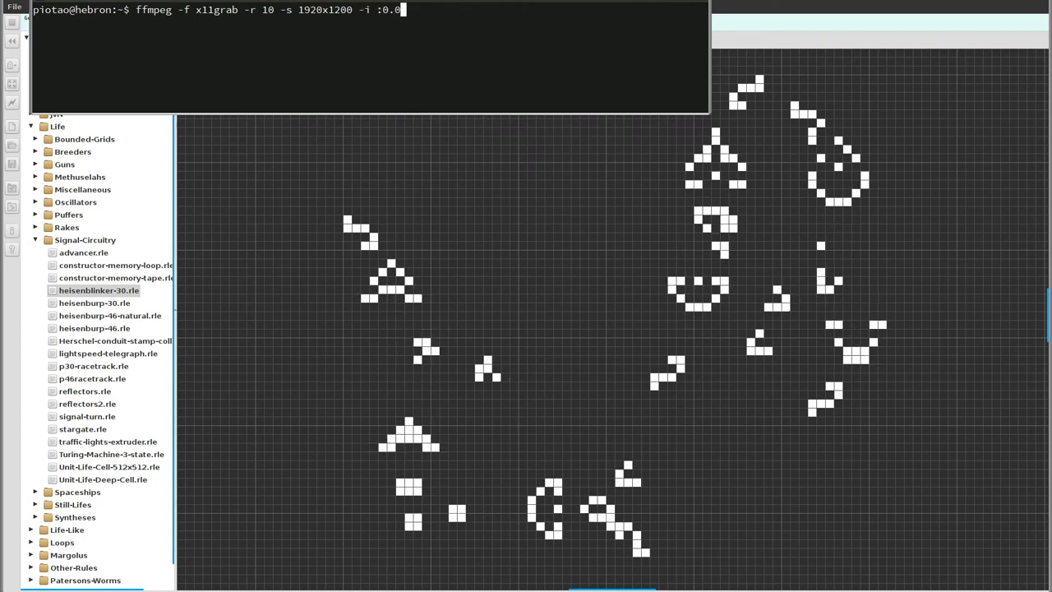
pyautogui.write('+1,1')
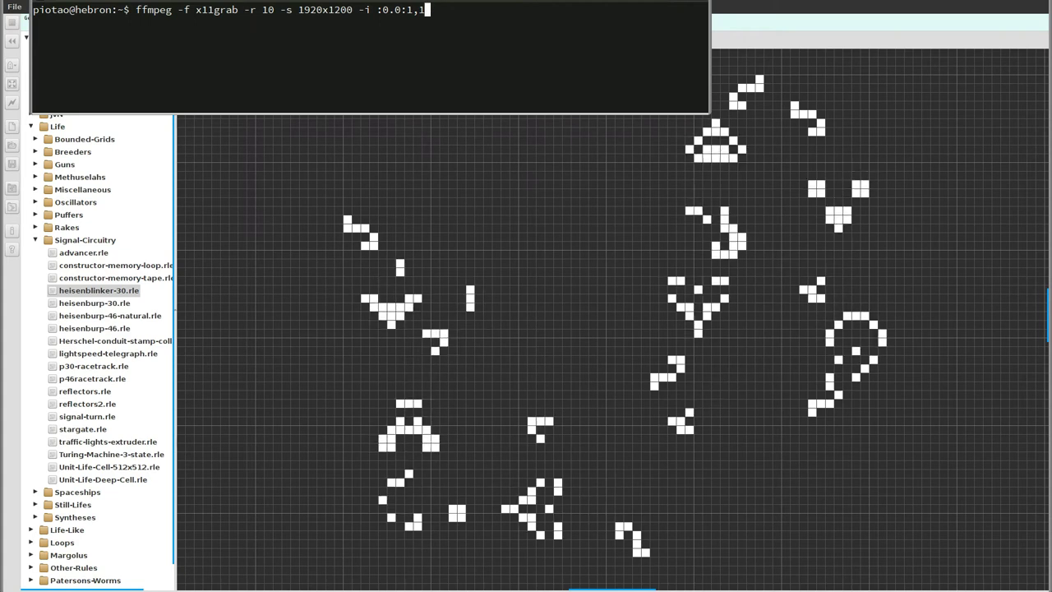
pyautogui.press('BackSpace')
pyautogui.press('BackSpace')
pyautogui.press('BackSpace')
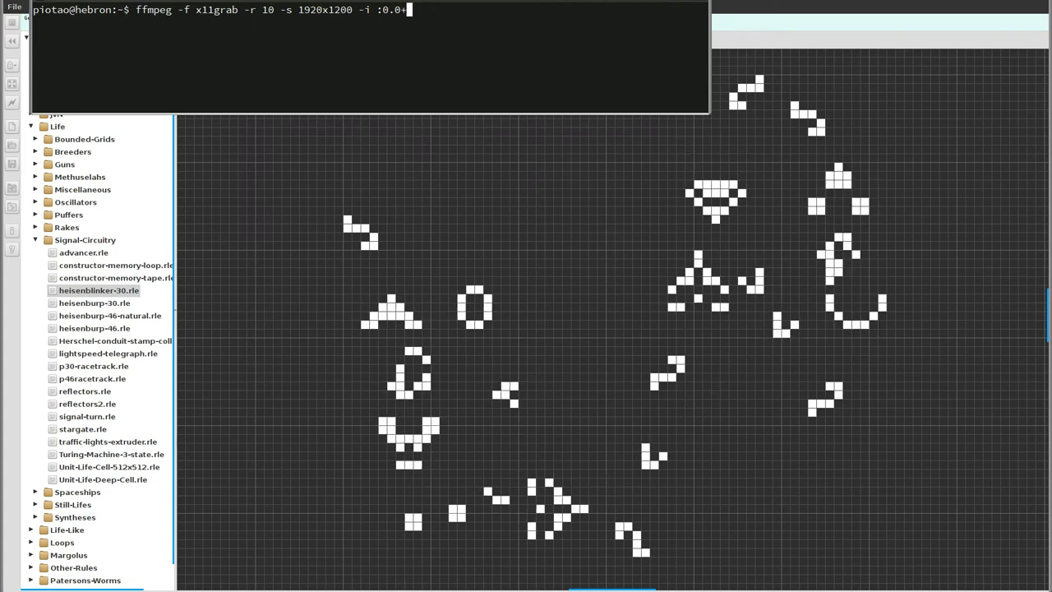
pyautogui.write('1,1 -v')
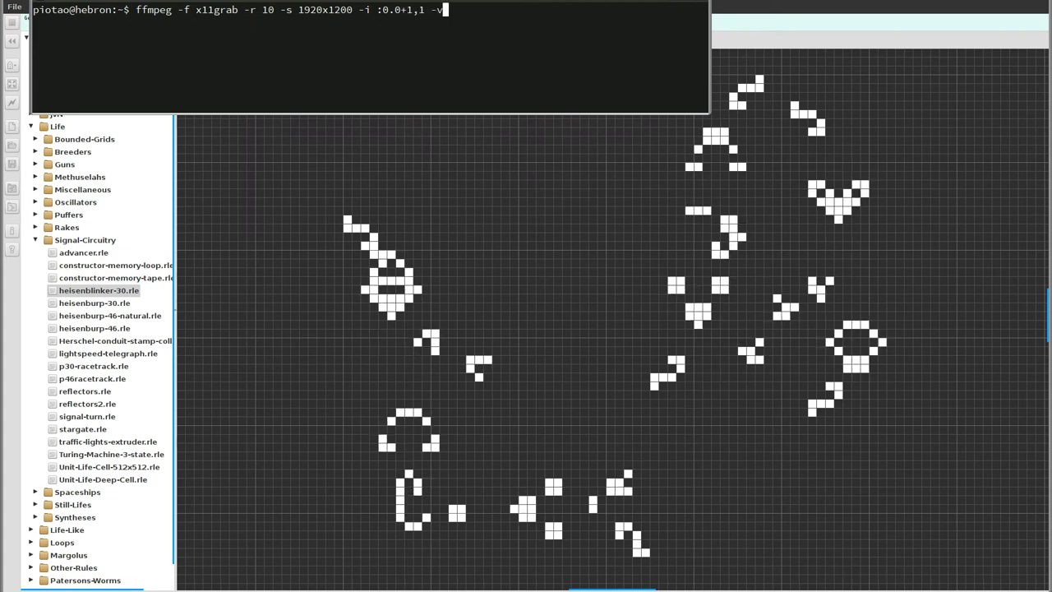
pyautogui.write('codec')
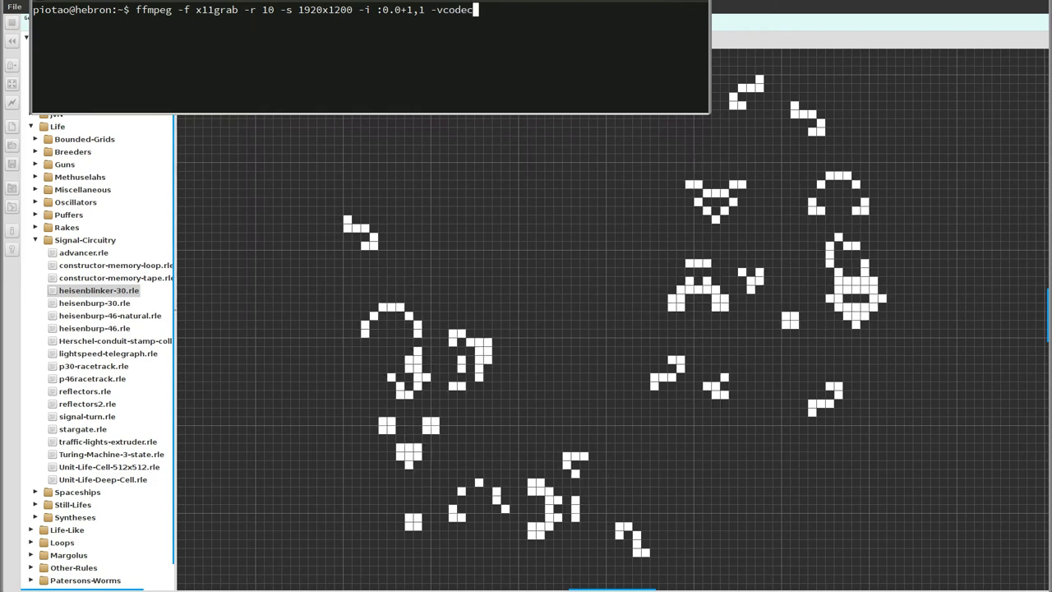
pyautogui.hotkey('ctrl', '+')
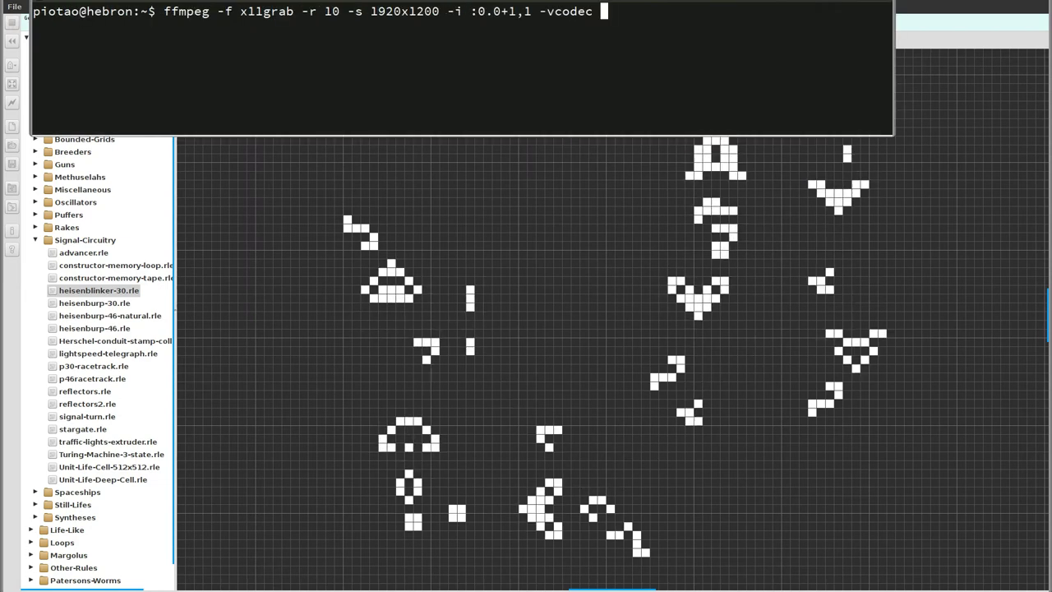
# Append 'libx264 -preset ultrafast -crf 0 life.mkv', widening the terminal to fit, and highlight libx264
pyautogui.write('libx')
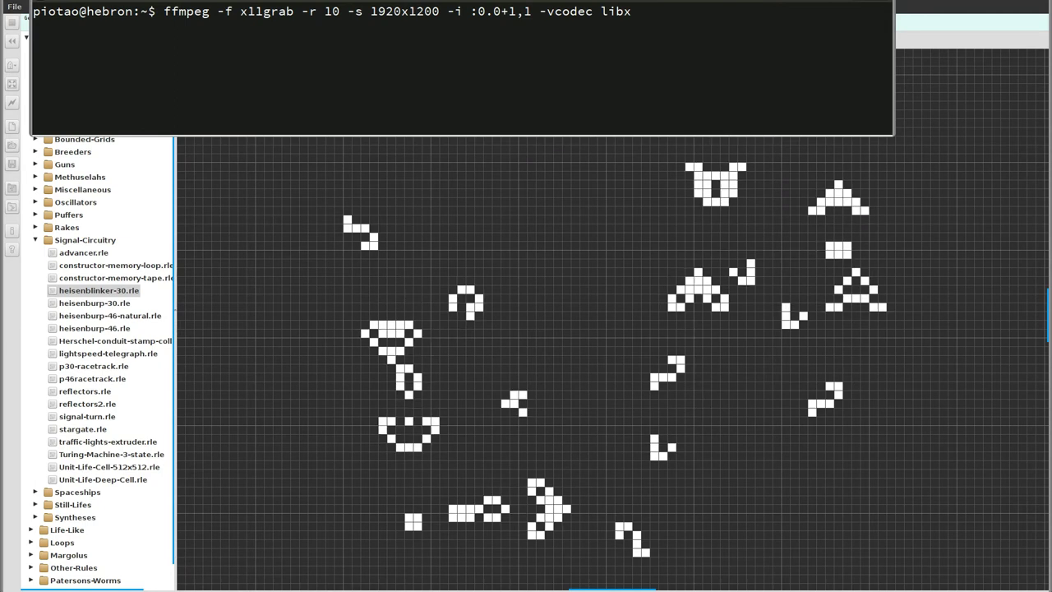
pyautogui.write('2')
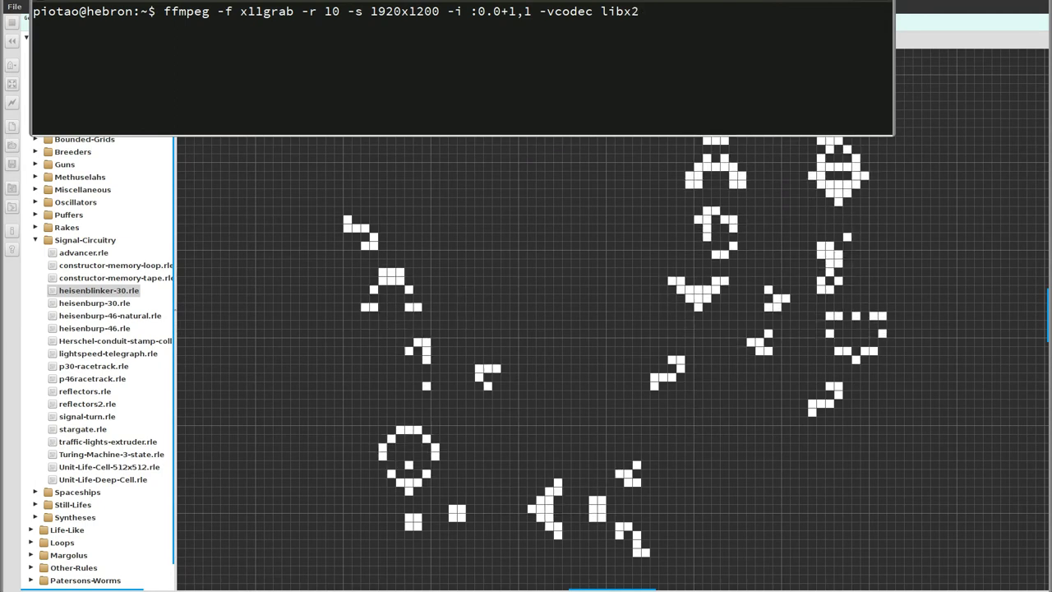
pyautogui.write('64')
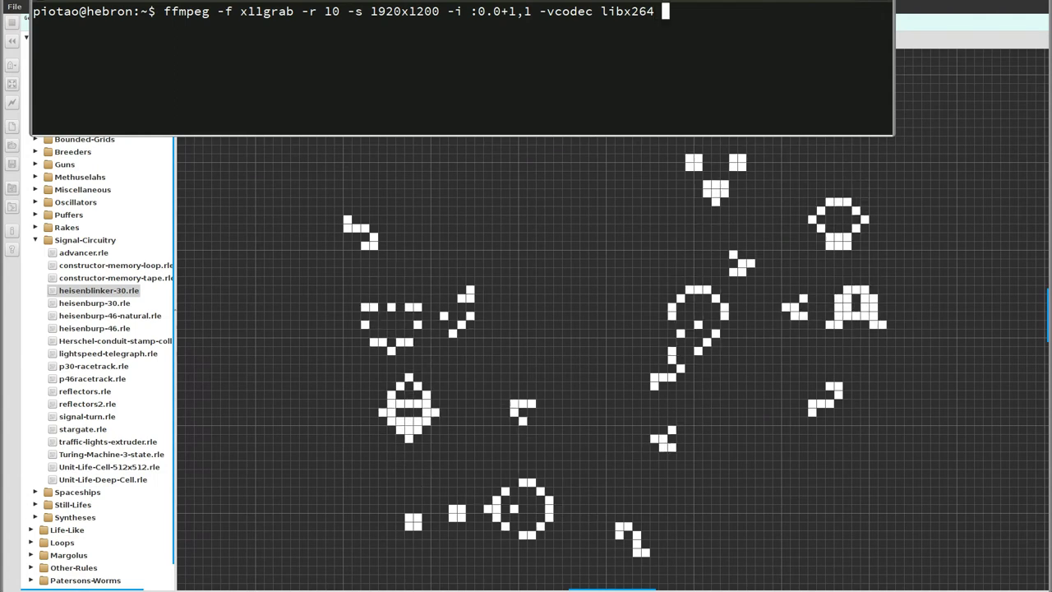
pyautogui.write(' -pre')
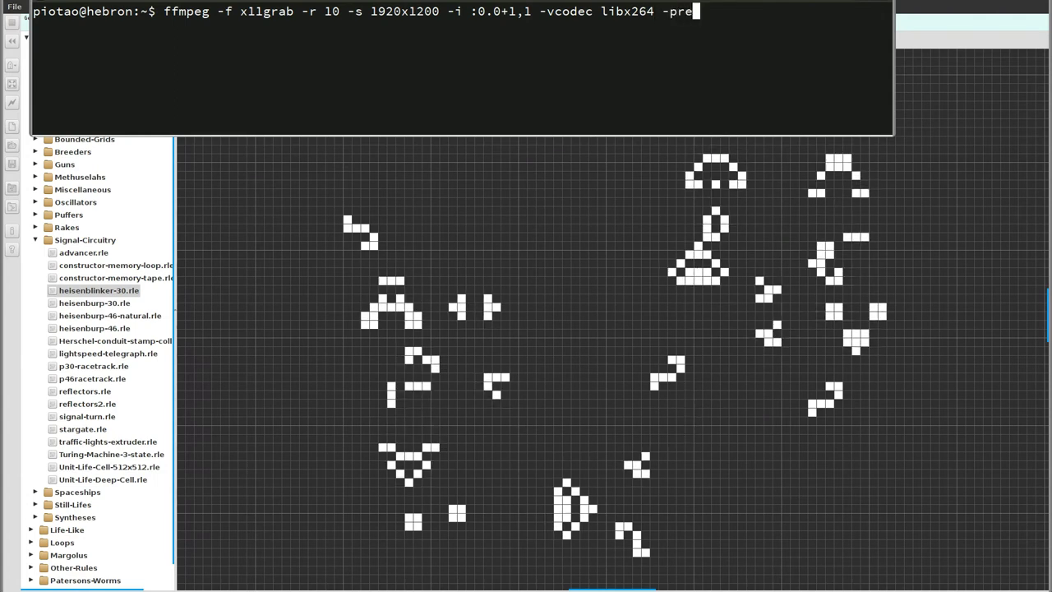
pyautogui.write('set ult')
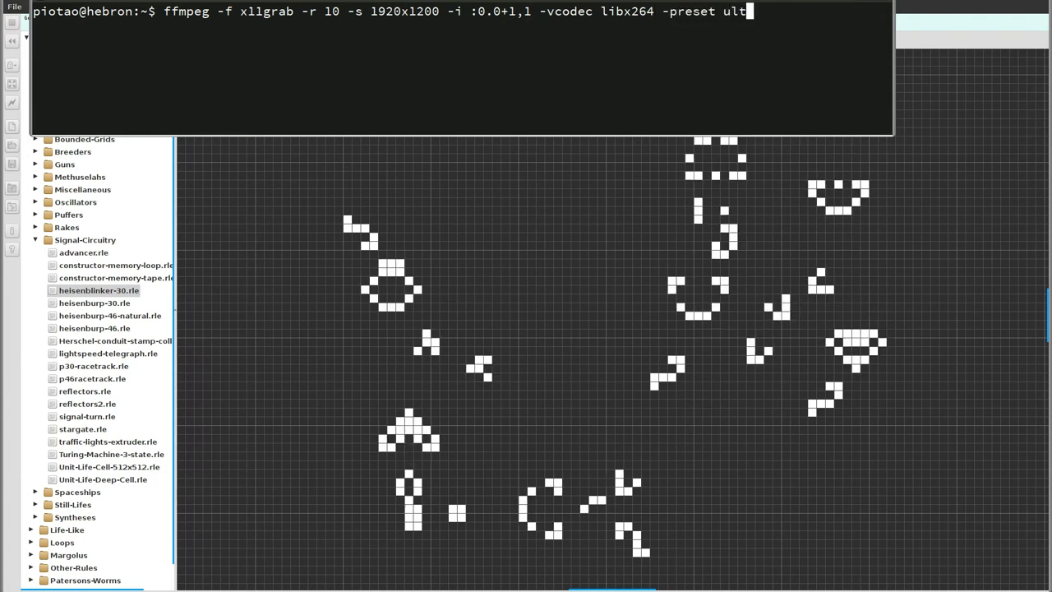
pyautogui.write('rafast ')
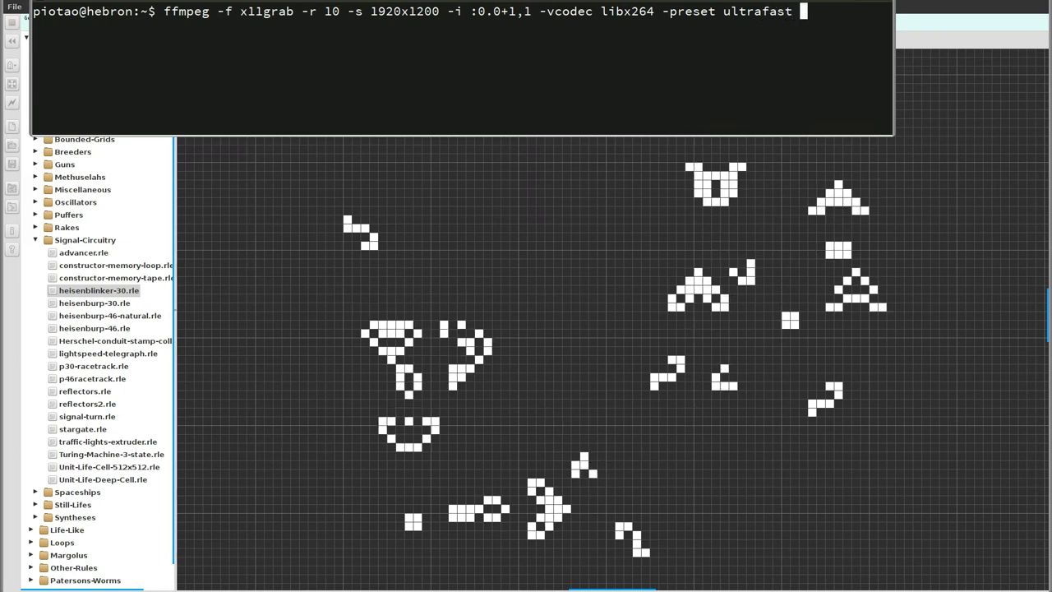
pyautogui.write('-cr')
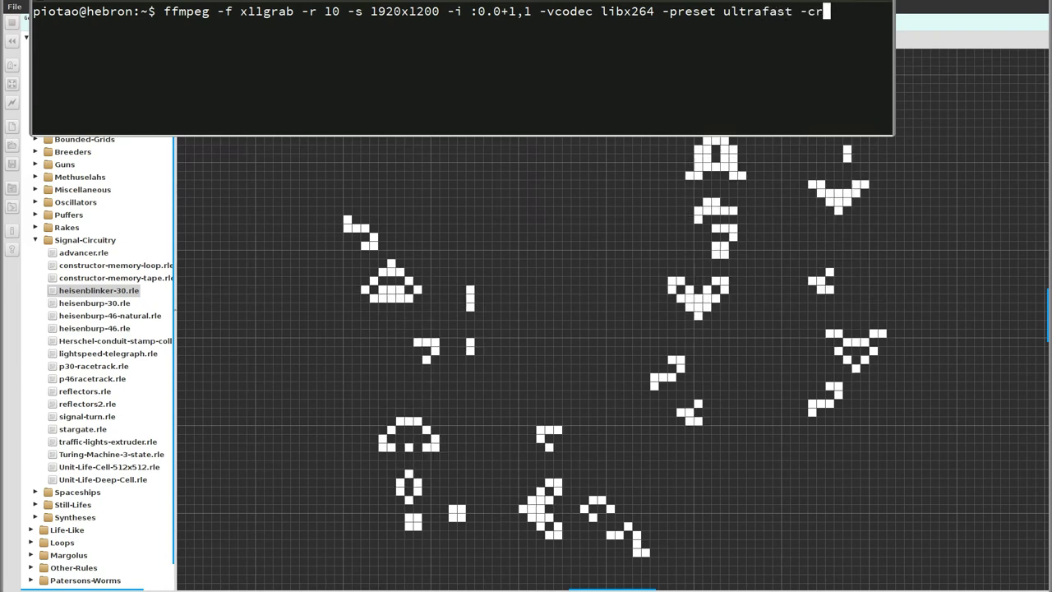
pyautogui.write('f 0')
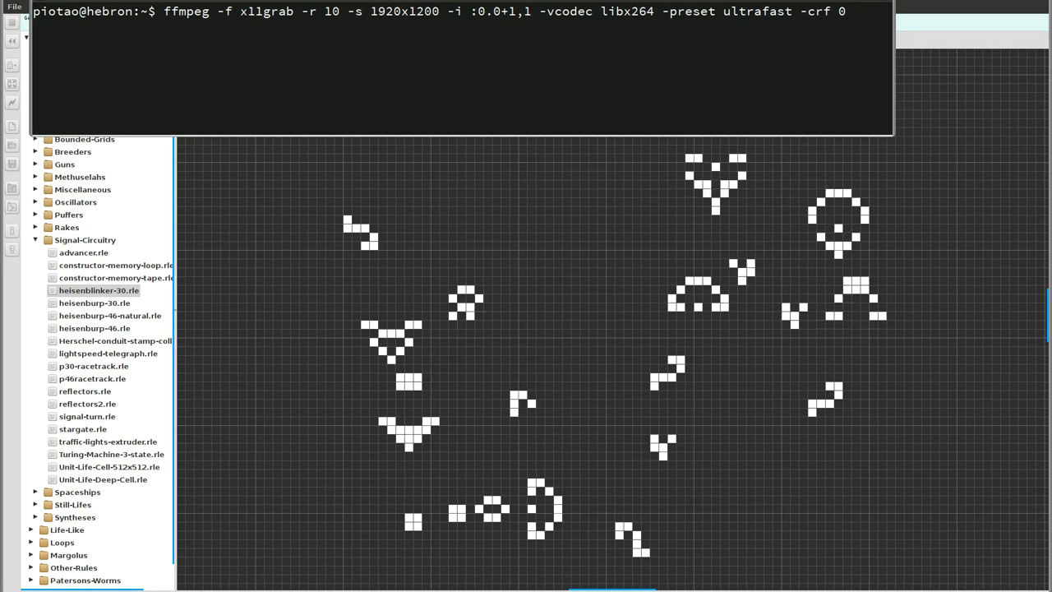
pyautogui.moveTo(893, 64); pyautogui.dragTo(1005, 65)
pyautogui.write('life')
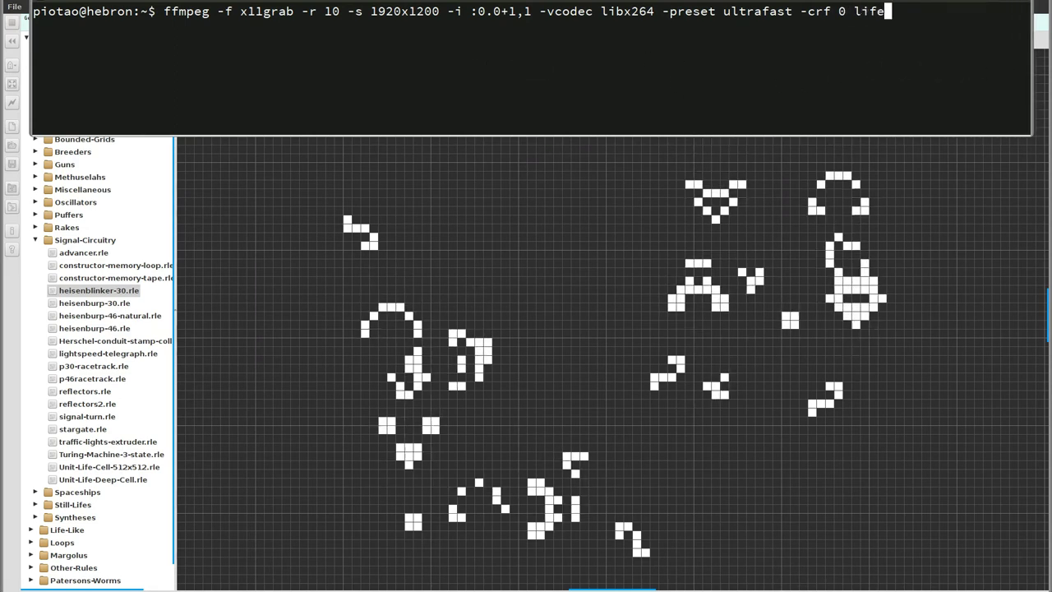
pyautogui.write('.mkv')
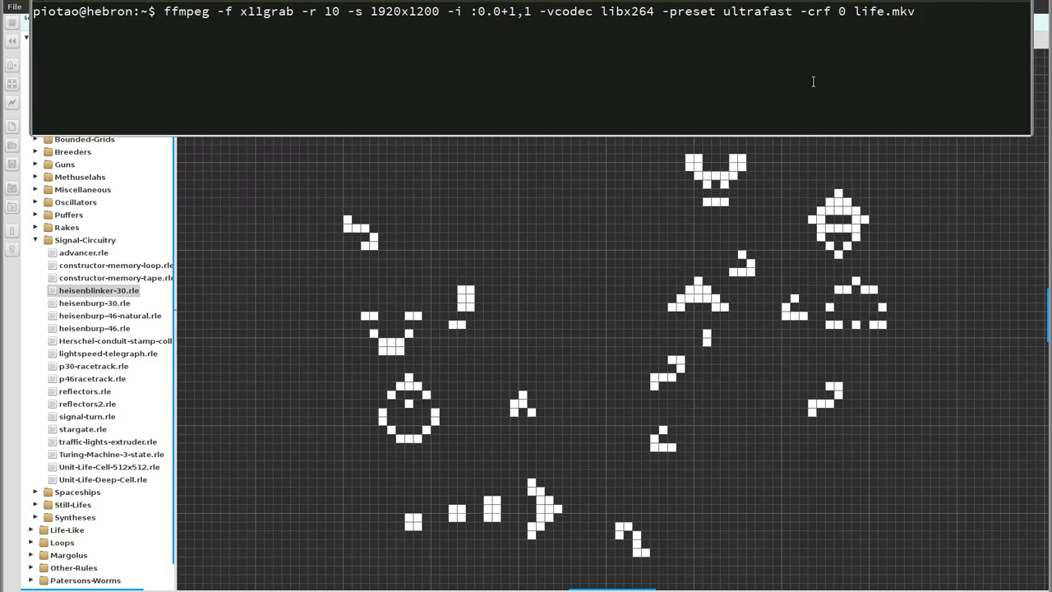
pyautogui.moveTo(605, 12); pyautogui.dragTo(655, 11)
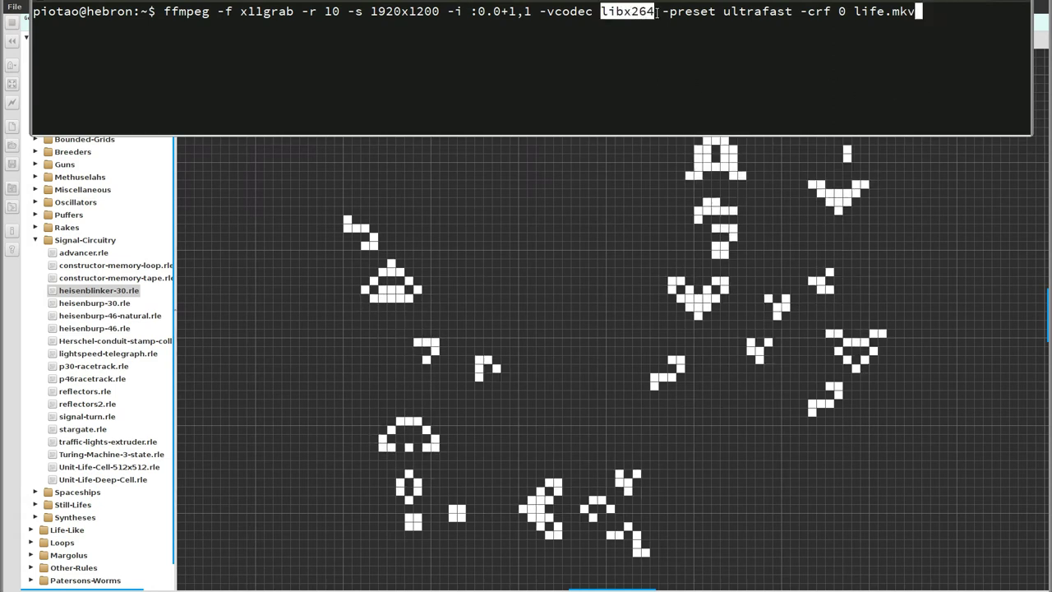
# Clear the highlight in the terminal, then switch to Golly and pause the Life simulation
pyautogui.click(647, 18)
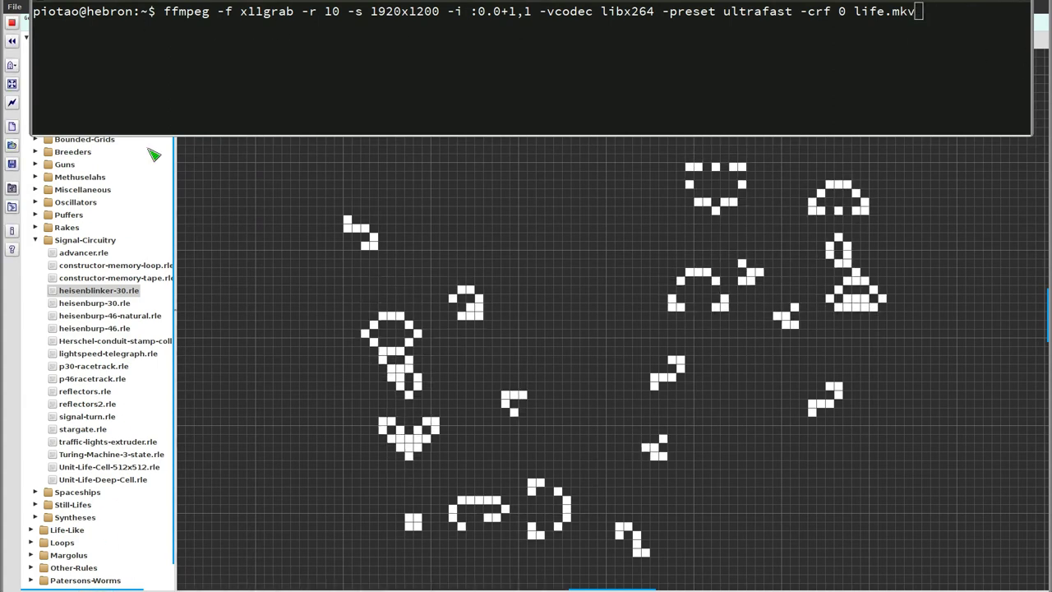
pyautogui.click(535, 84)
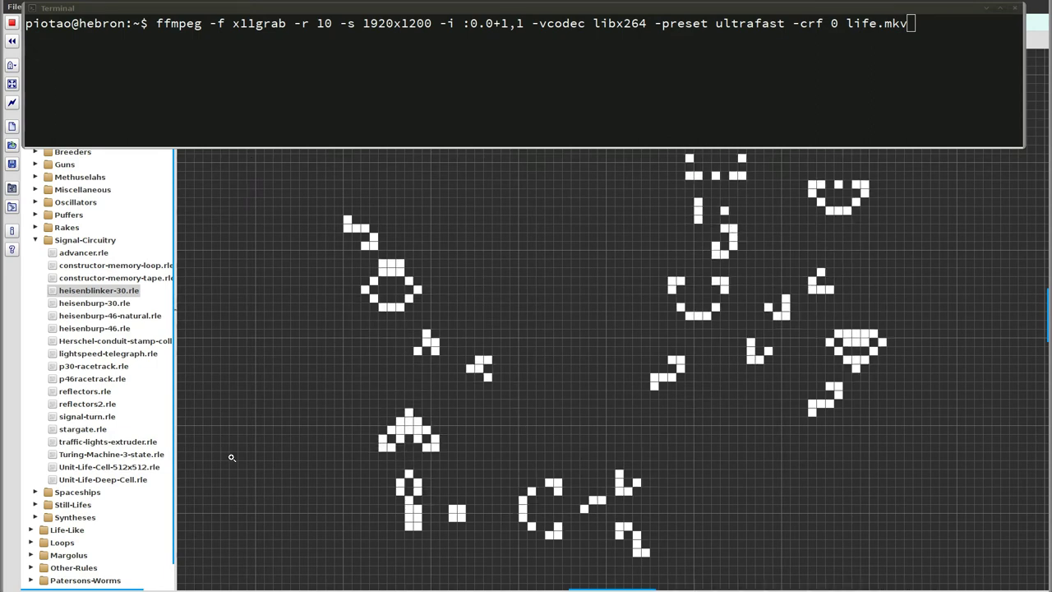
pyautogui.click(345, 71)
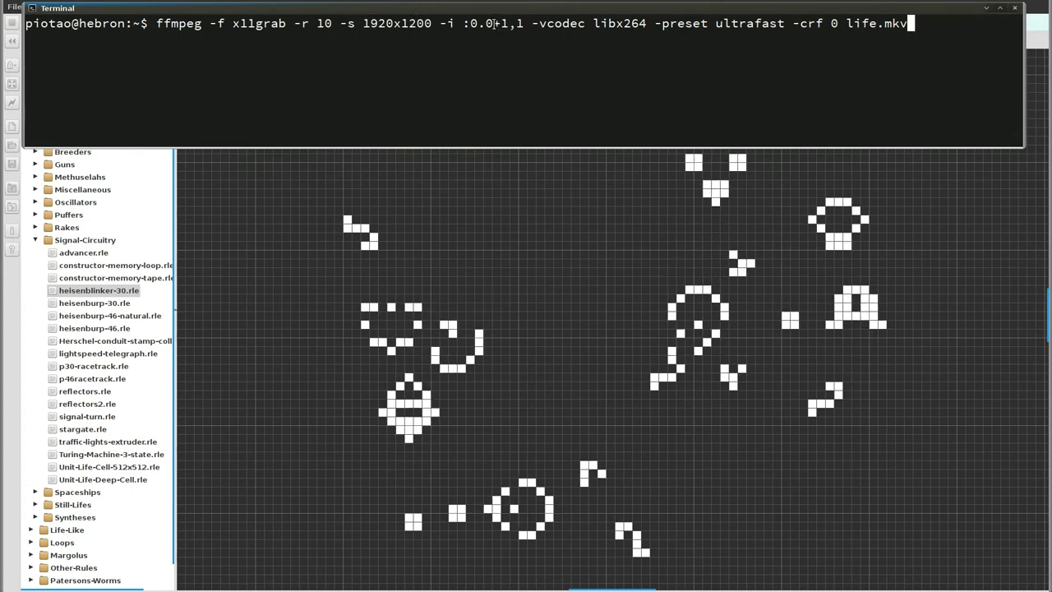
pyautogui.click(261, 167)
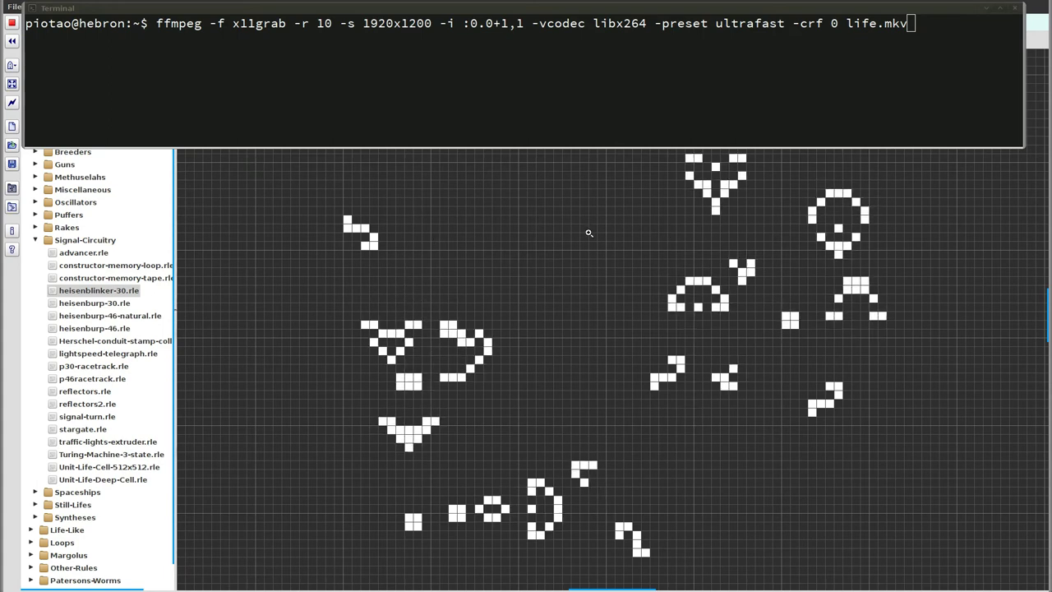
pyautogui.press('Return')
# Launch KRuler and place it just below the terminal's ffmpeg command
pyautogui.hotkey('alt', 'F2')
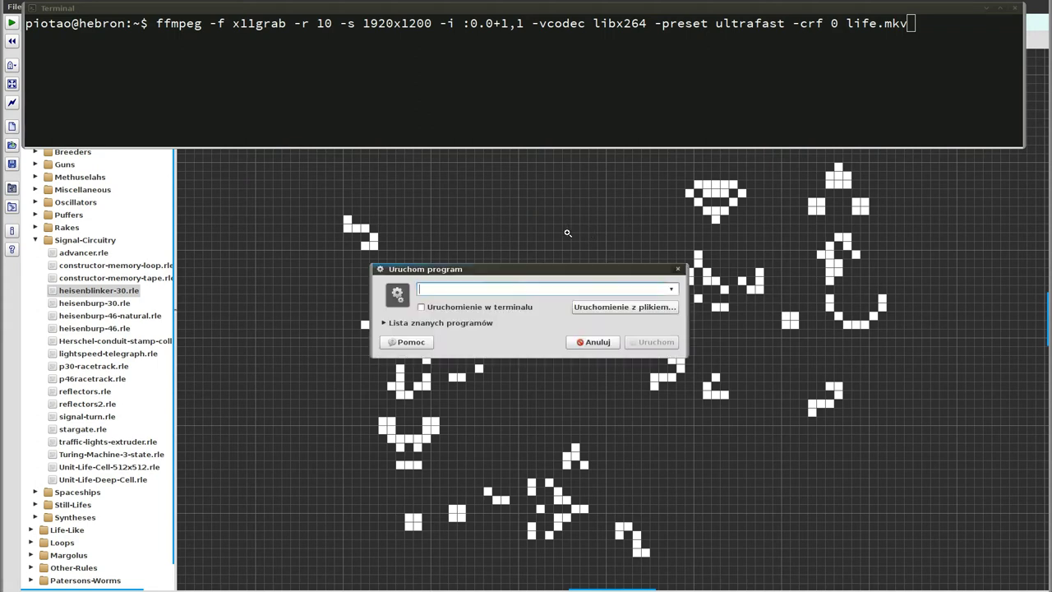
pyautogui.write('kruler')
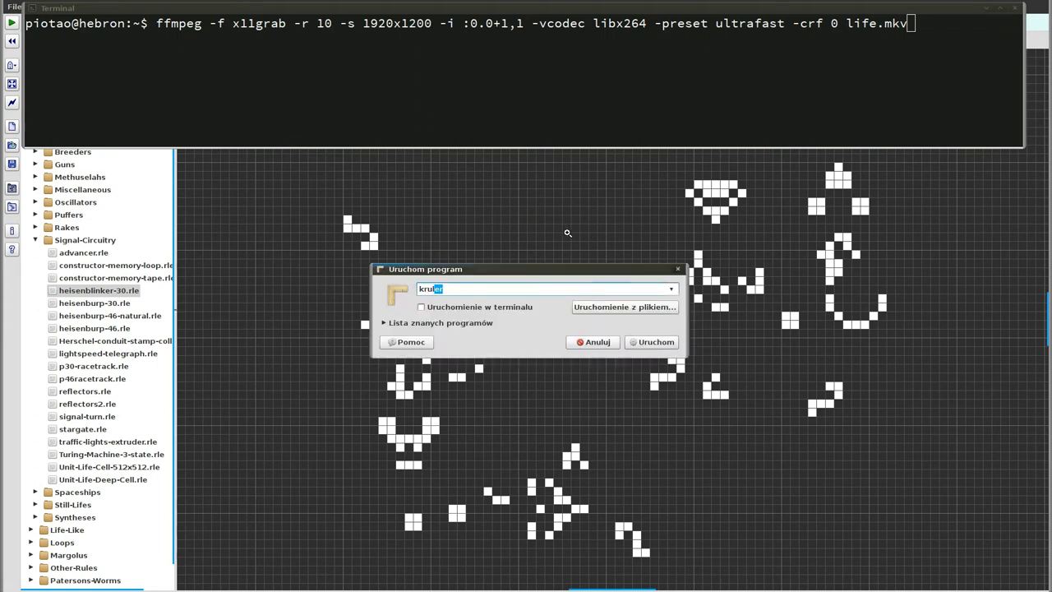
pyautogui.press('Return')
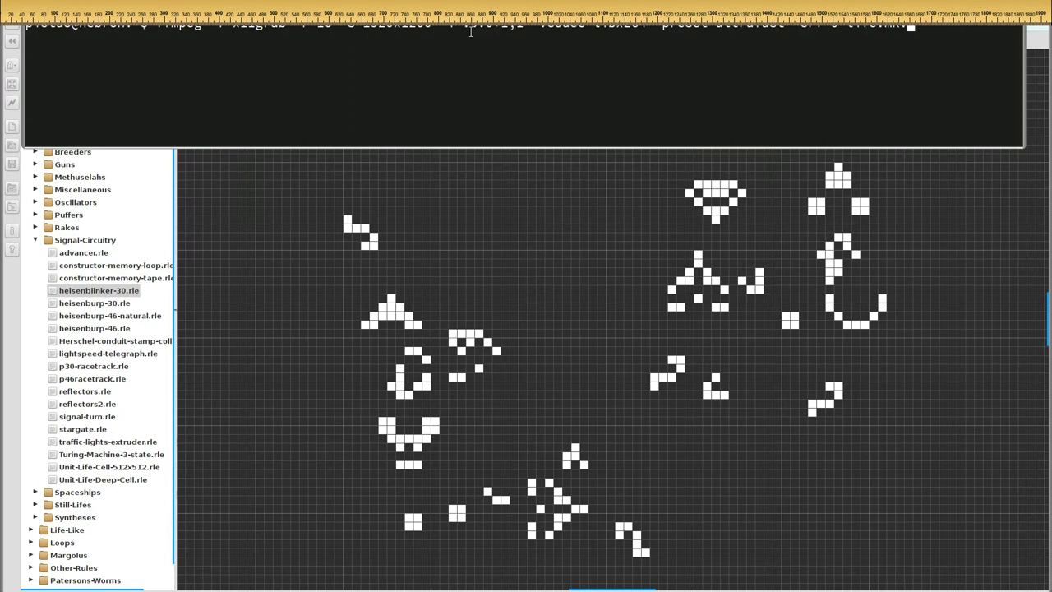
pyautogui.moveTo(453, 10); pyautogui.dragTo(454, 167)
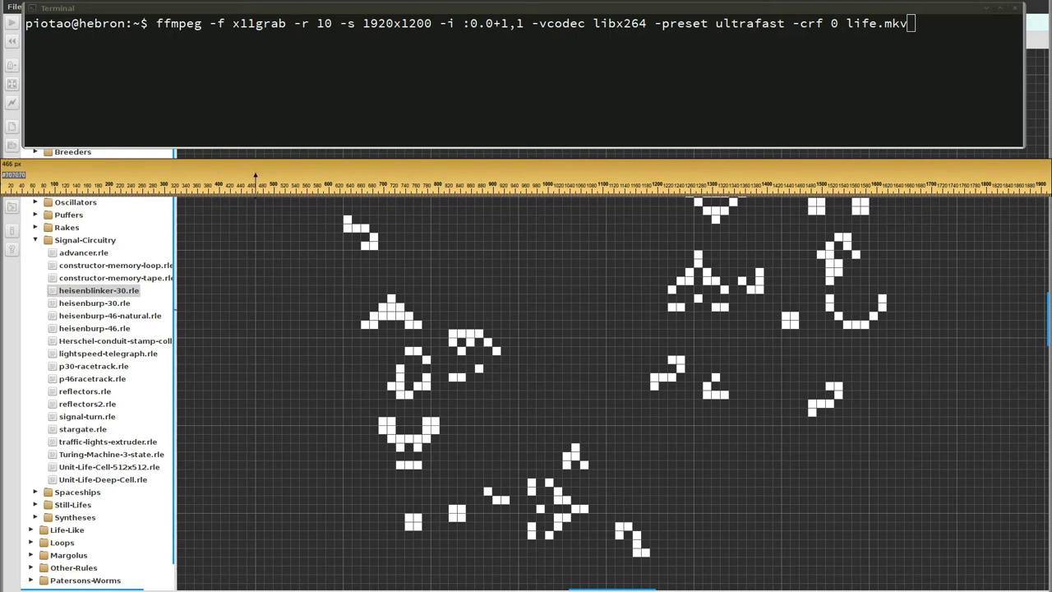
# Change the capture x offset to 466 and mark that position on the ruler
pyautogui.click(388, 97)
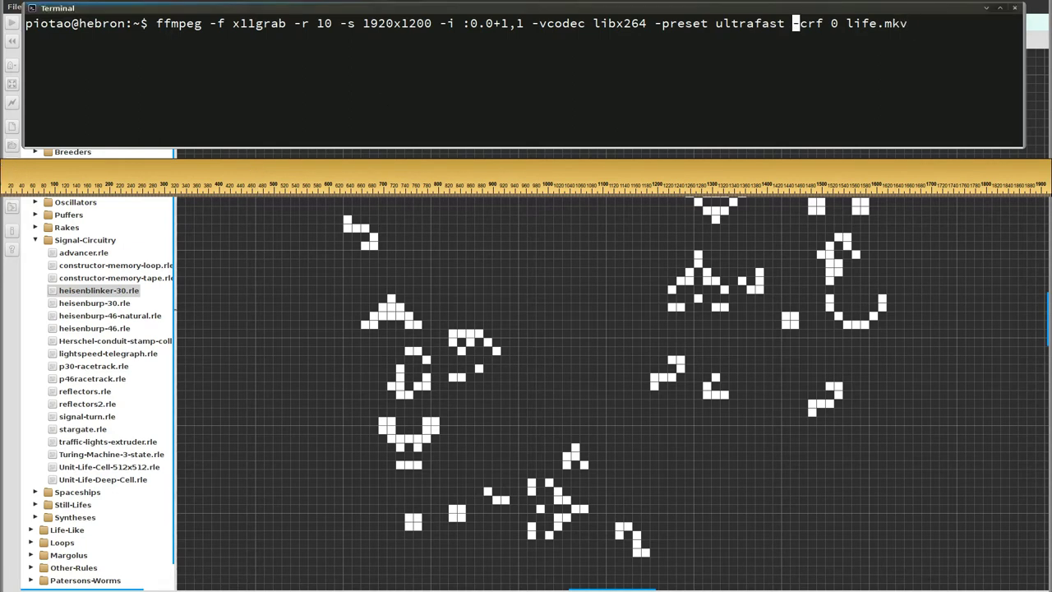
pyautogui.press('BackSpace')
pyautogui.write('466')
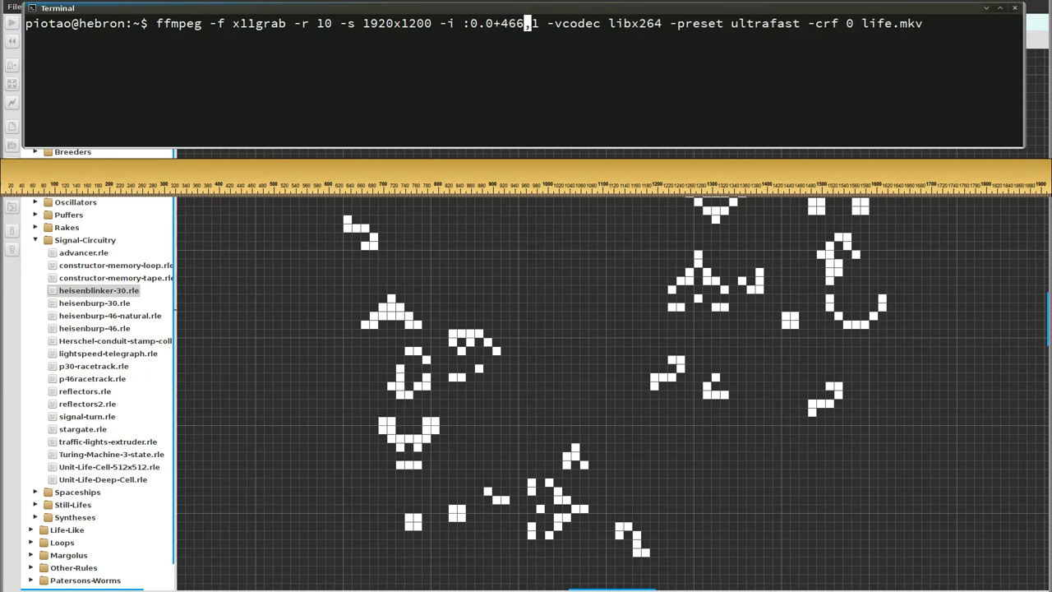
pyautogui.click(393, 169)
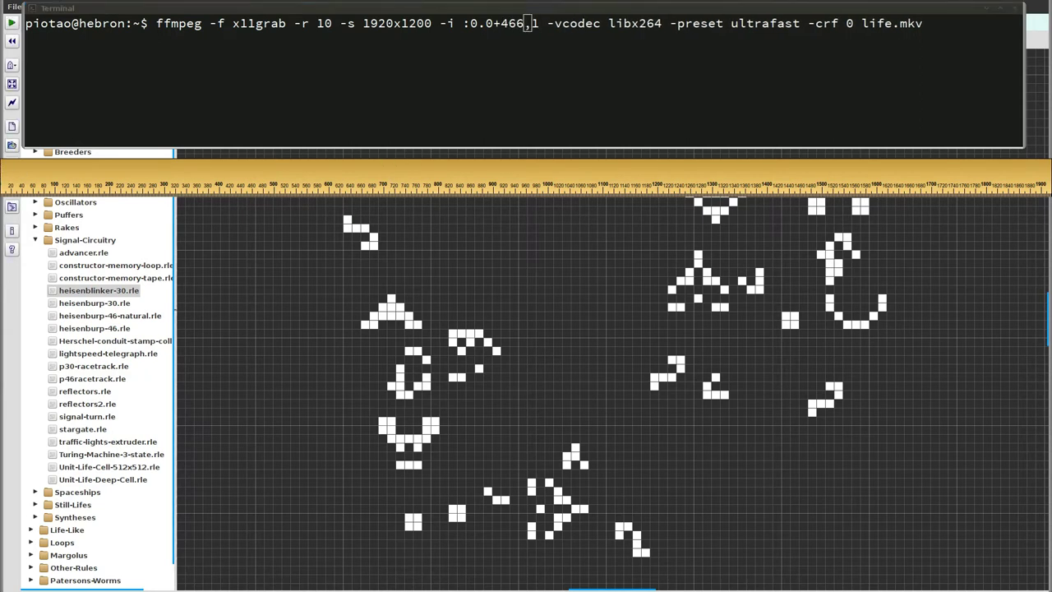
pyautogui.rightClick(328, 169)
pyautogui.moveTo(393, 180)
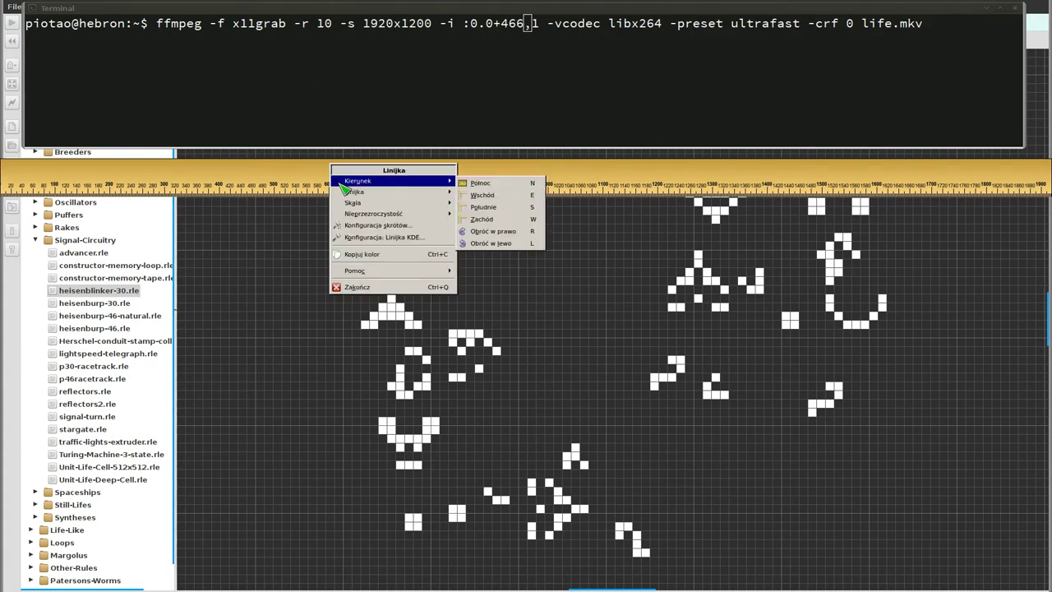
# Turn the ruler vertical and mark the Golly grid's top edge with it
pyautogui.click(495, 232)
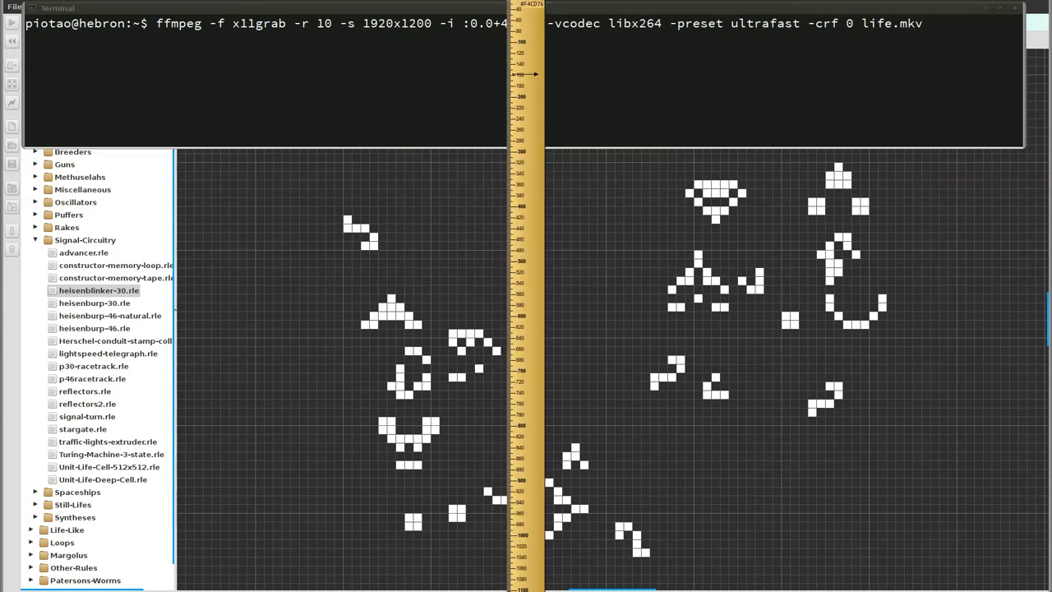
pyautogui.moveTo(533, 62)
pyautogui.mouseDown()
pyautogui.moveTo(339, 162)
pyautogui.moveTo(366, 130)
pyautogui.moveTo(328, 131)
pyautogui.mouseUp()
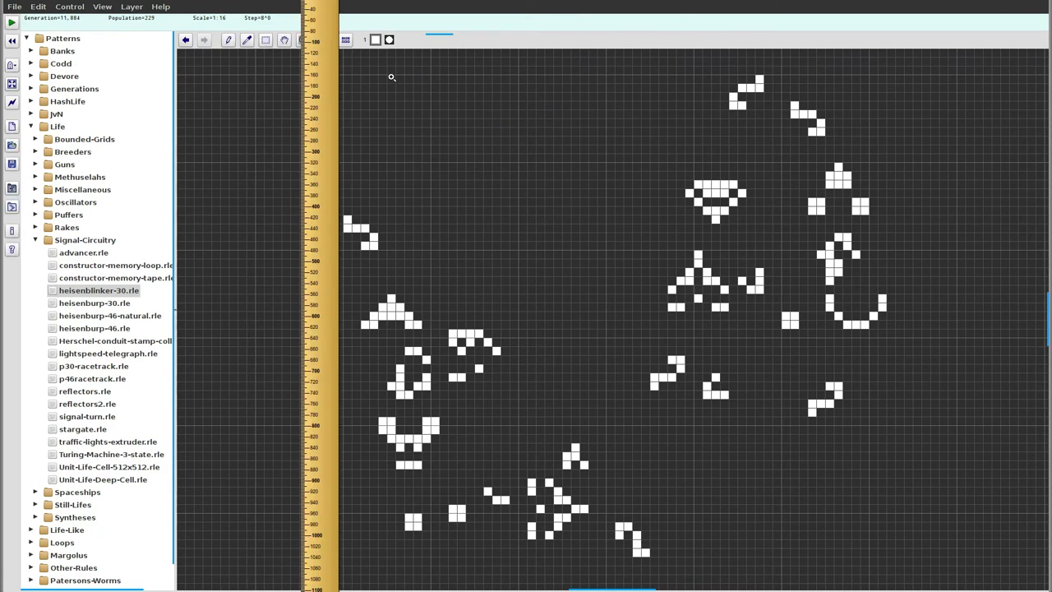
pyautogui.click(327, 74)
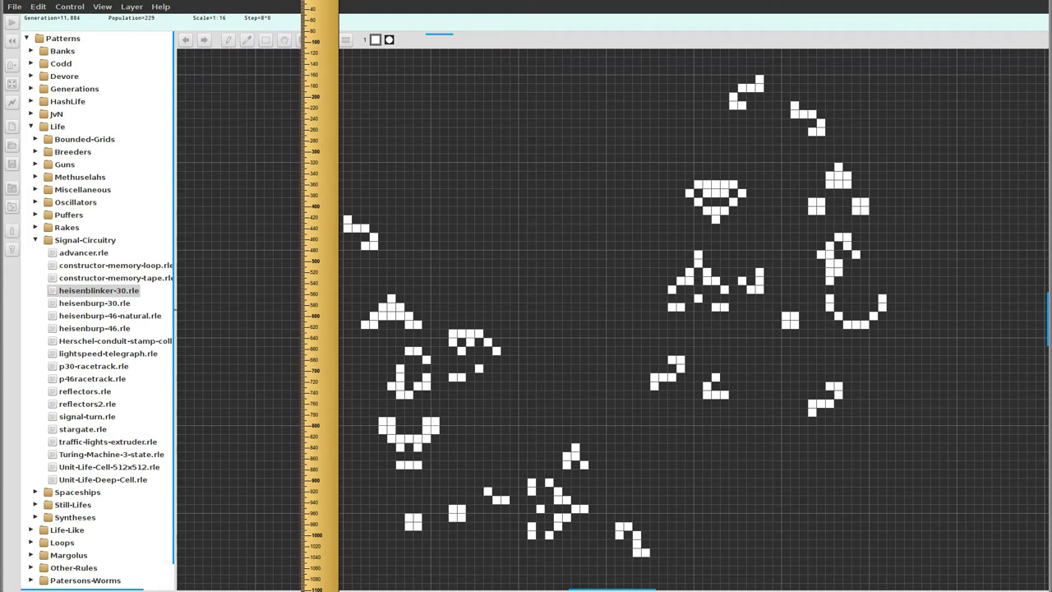
# Change the capture y offset so the command reads :0.0+466,143
pyautogui.hotkey('alt', 'Tab')
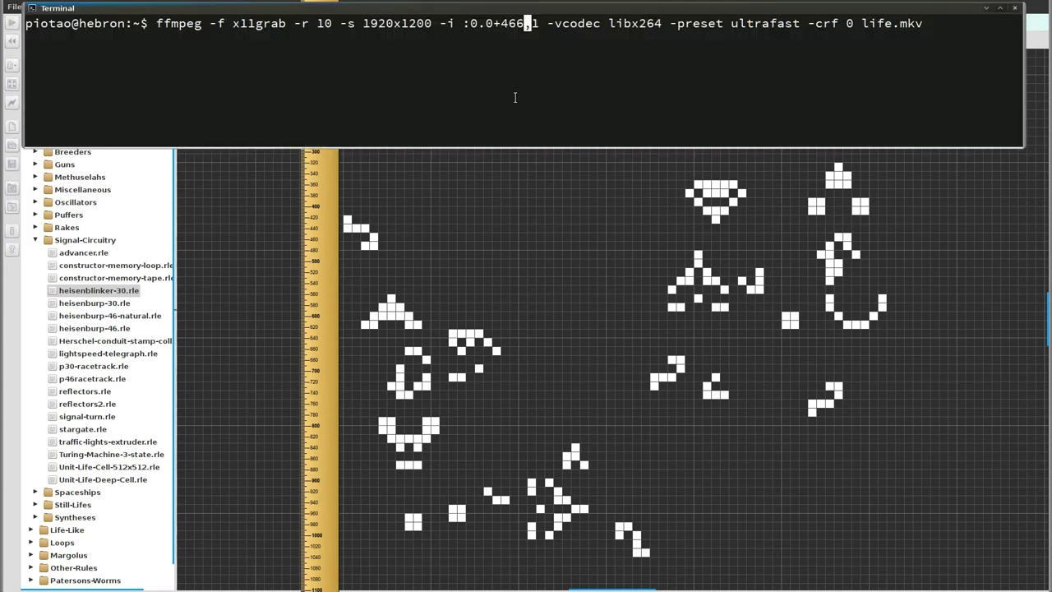
pyautogui.press('Right')
pyautogui.write('43')
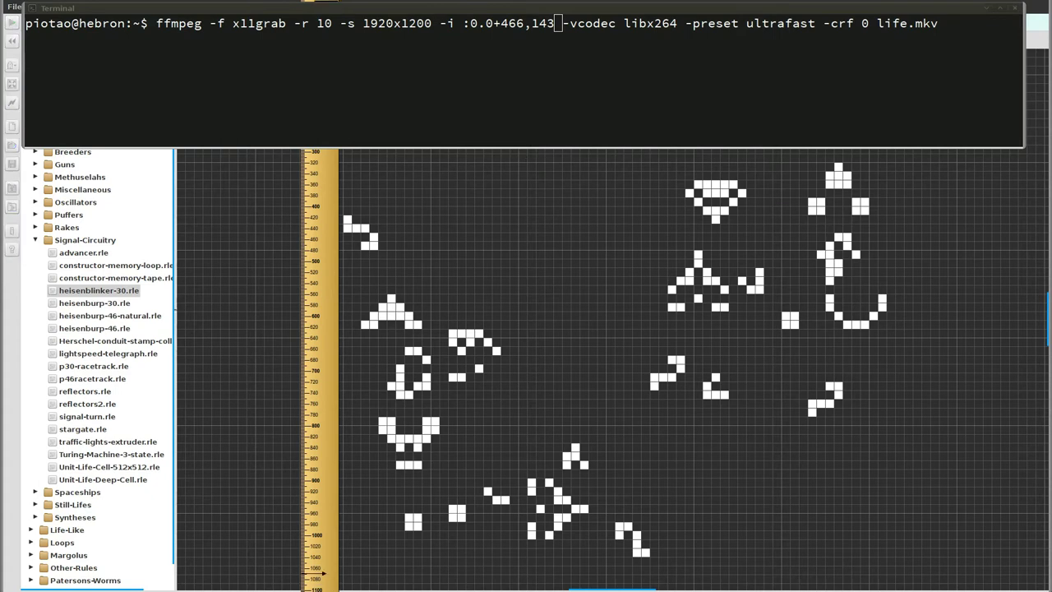
pyautogui.click(313, 464)
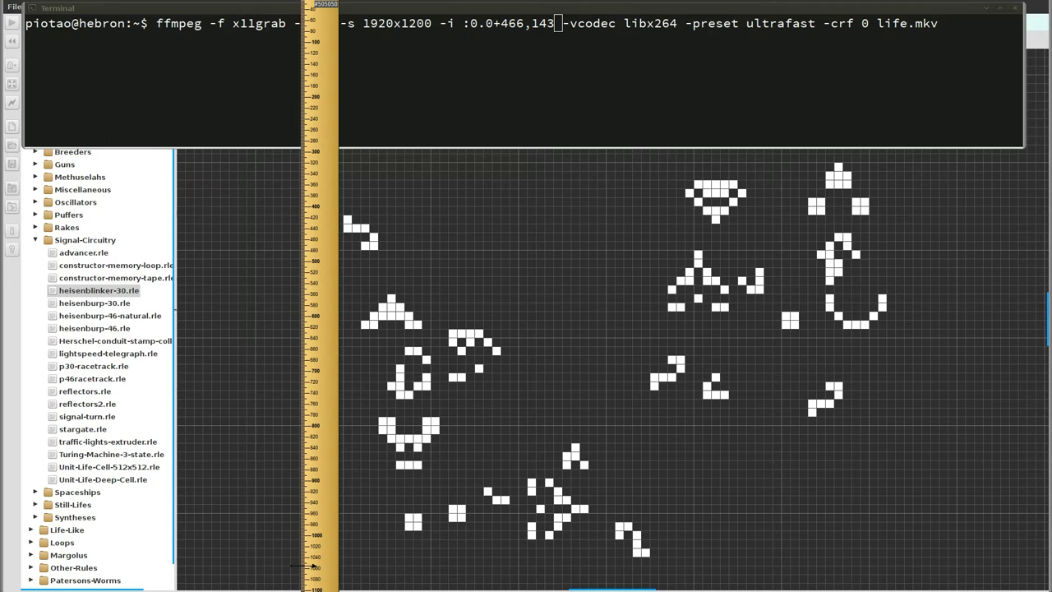
pyautogui.hotkey('alt', 'Tab')
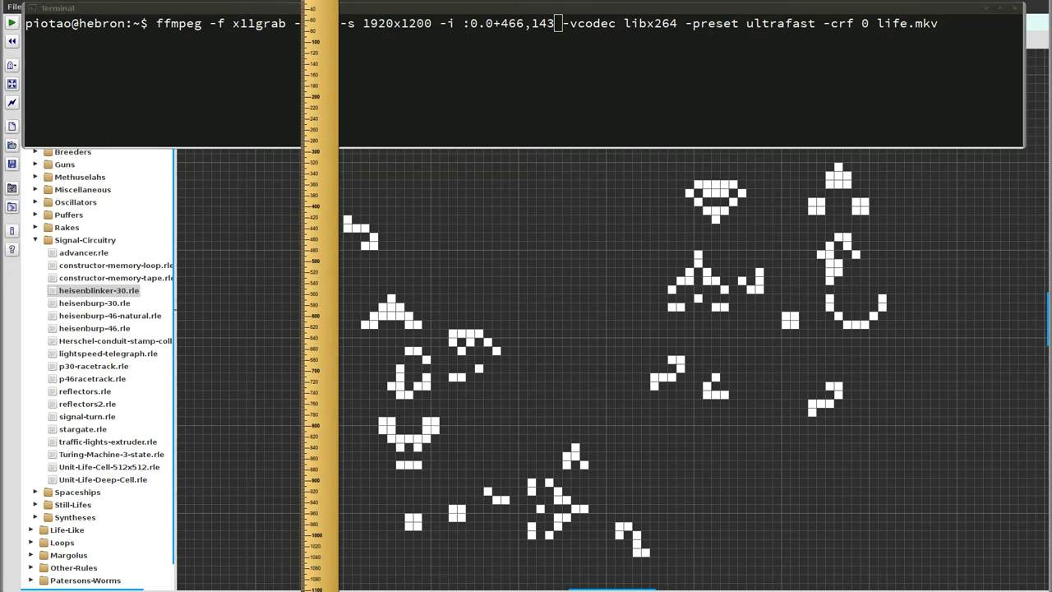
# Compute 1055 − 143 = 912 in Qalculate! and set the capture height to 912
pyautogui.click(161, 329)
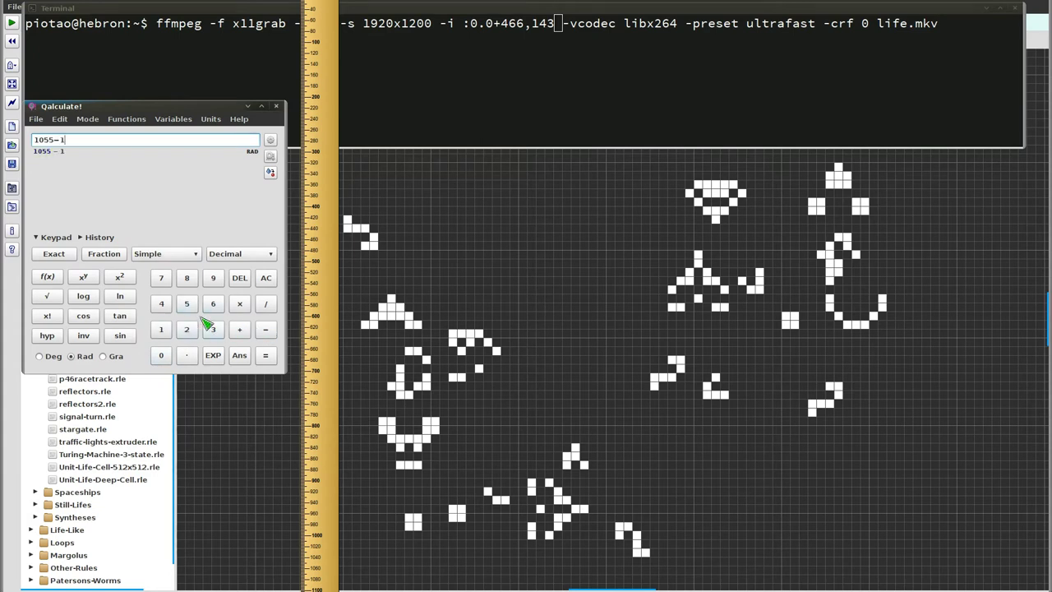
pyautogui.write('43')
pyautogui.click(266, 355)
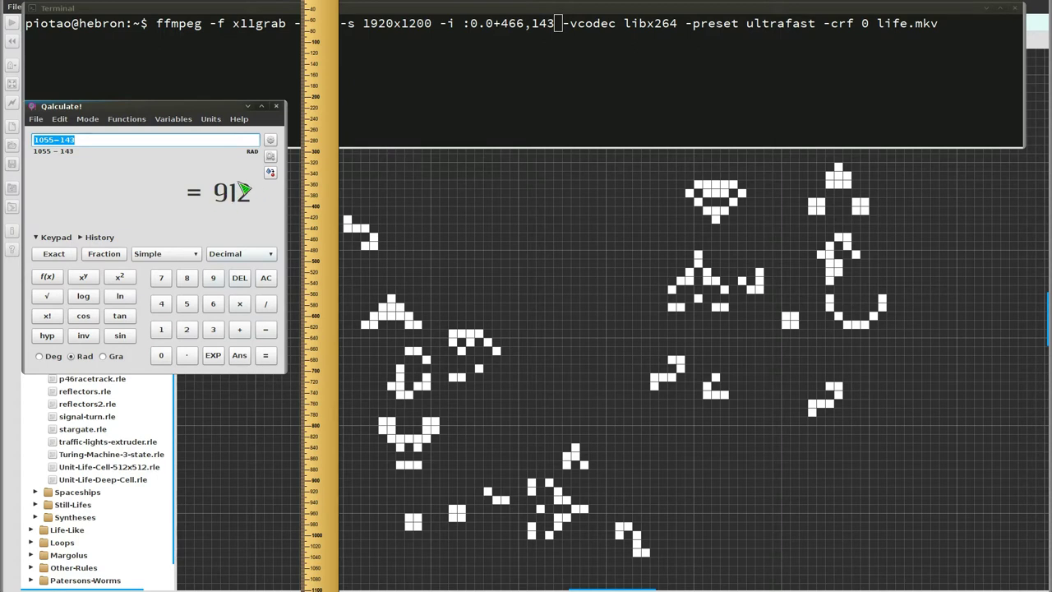
pyautogui.click(439, 86)
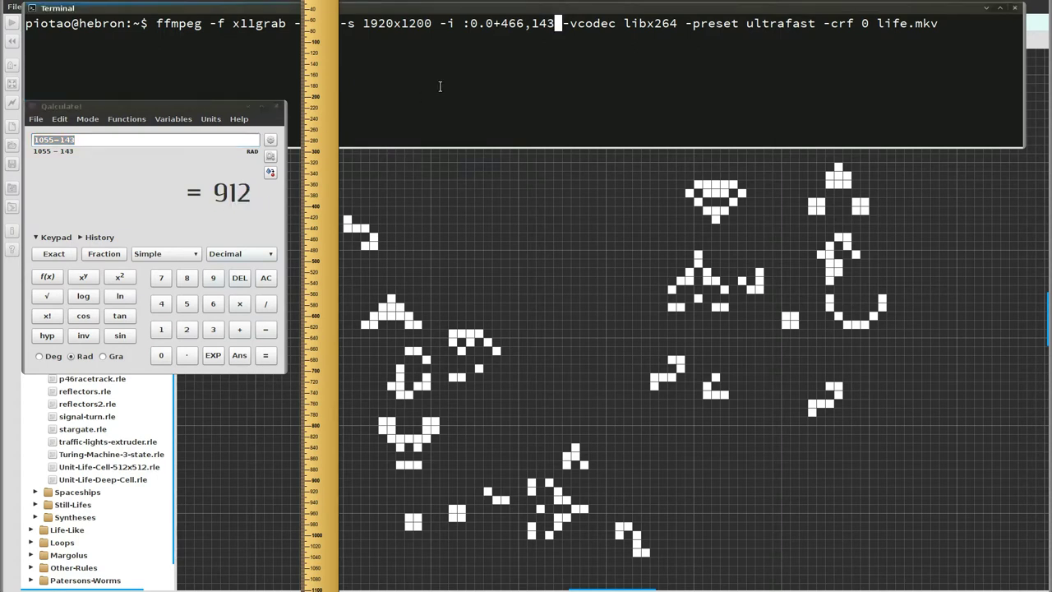
pyautogui.press('BackSpace')
pyautogui.press('BackSpace')
pyautogui.press('BackSpace')
pyautogui.press('BackSpace')
pyautogui.write('912')
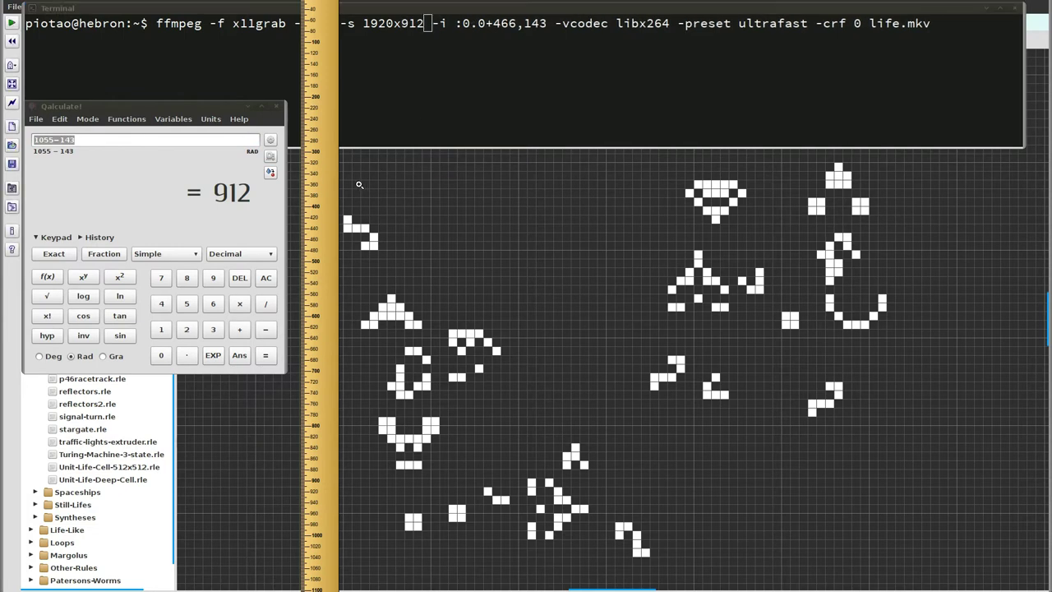
# Turn the ruler horizontal and compute the viewport width 1746 − 466 = 1280
pyautogui.rightClick(325, 186)
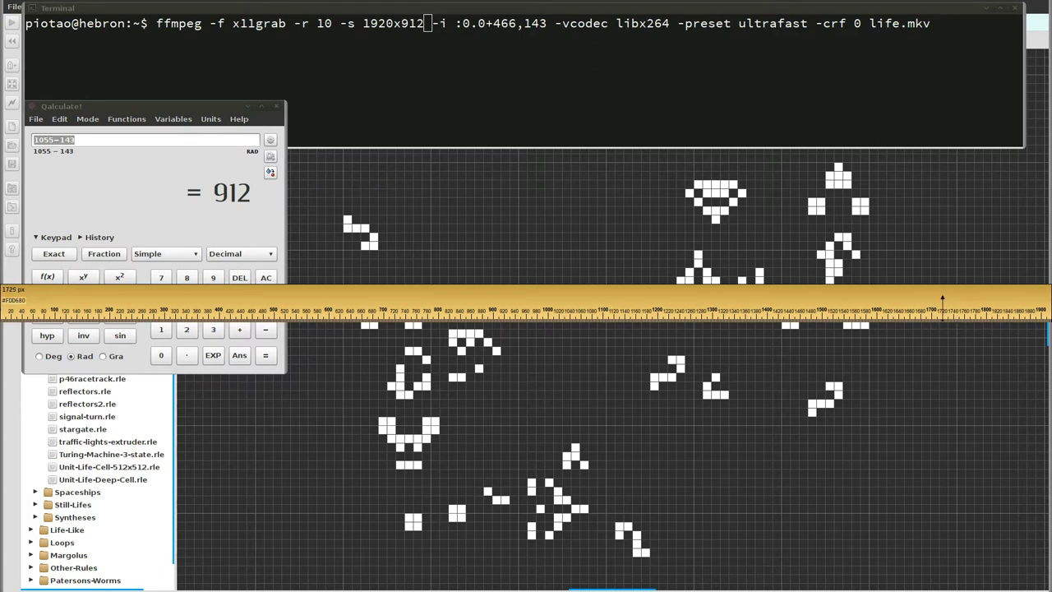
pyautogui.click(224, 197)
pyautogui.write('1746−')
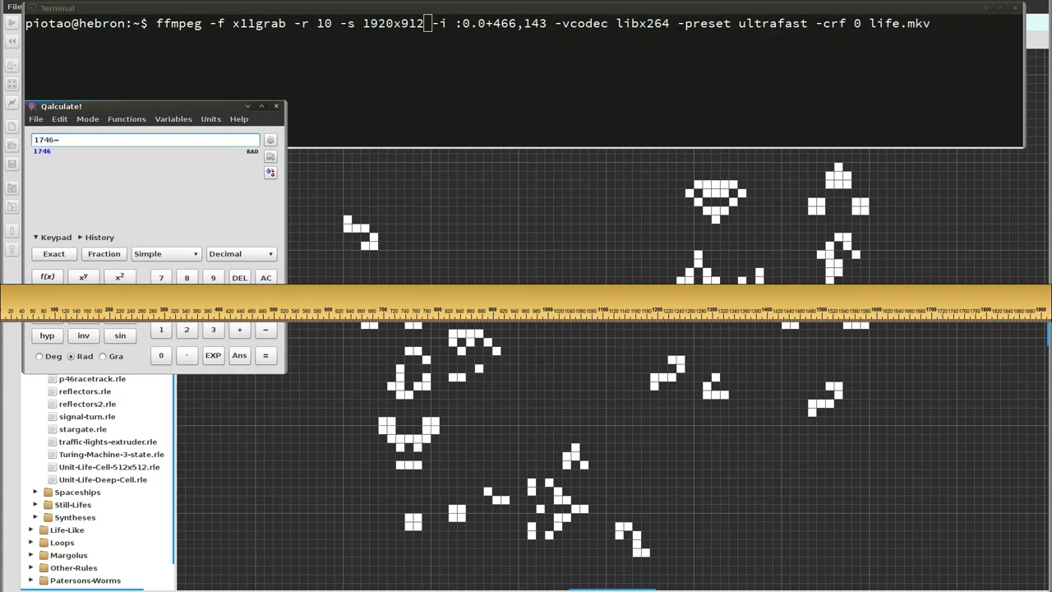
pyautogui.click(352, 86)
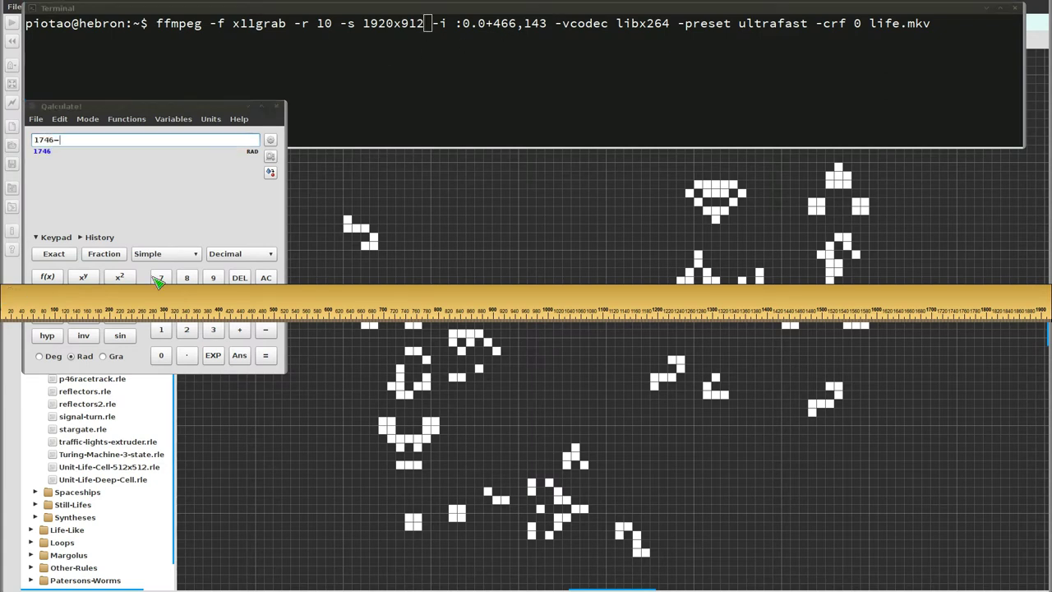
pyautogui.keyDown('alt'); pyautogui.moveTo(176, 184); pyautogui.dragTo(258, 107); pyautogui.keyUp('alt')
pyautogui.click(243, 225)
pyautogui.click(294, 225)
pyautogui.click(295, 225)
pyautogui.click(347, 277)
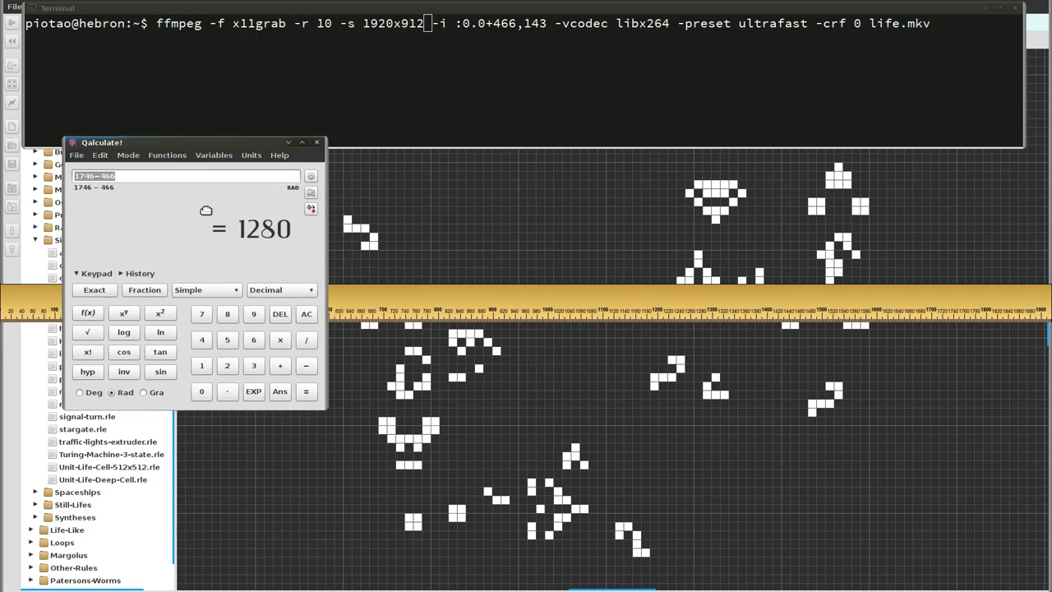
# Change the ffmpeg capture size from 1920 wide to 1280x912
pyautogui.keyDown('alt'); pyautogui.moveTo(306, 119); pyautogui.dragTo(253, 275); pyautogui.keyUp('alt')
pyautogui.click(425, 75)
pyautogui.press('Left')
pyautogui.press('Left')
pyautogui.press('Left')
pyautogui.press('BackSpace')
pyautogui.press('BackSpace')
pyautogui.press('BackSpace')
pyautogui.write('280')
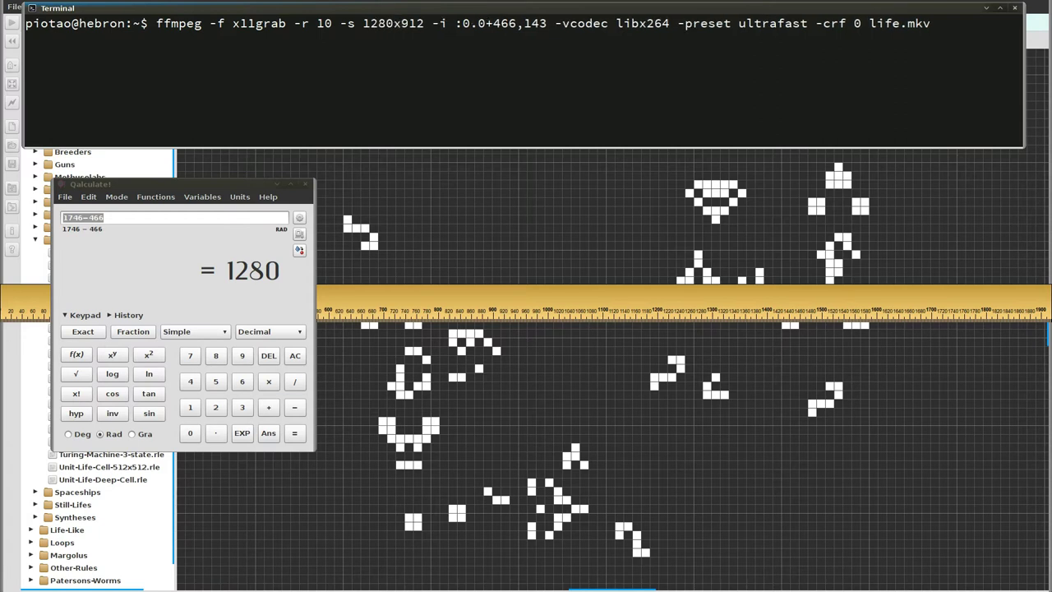
# Review the ffmpeg command, checking the frame rate of 10 and the preset option
pyautogui.press('Right')
pyautogui.press('Right')
pyautogui.press('Right')
pyautogui.press('Right')
pyautogui.press('Right')
pyautogui.press('Right')
pyautogui.press('Left')
pyautogui.press('Left')
pyautogui.press('Left')
pyautogui.press('Left')
pyautogui.press('Left')
pyautogui.press('Left')
pyautogui.press('Left')
pyautogui.press('Left')
pyautogui.press('Left')
pyautogui.press('Left')
pyautogui.press('Left')
pyautogui.press('Left')
pyautogui.press('Left')
pyautogui.press('Right')
pyautogui.press('Right')
pyautogui.press('Left')
pyautogui.press('Left')
pyautogui.press('Right')
pyautogui.press('End')
pyautogui.press('Left')
pyautogui.press('Left')
pyautogui.press('Left')
pyautogui.press('Left')
pyautogui.press('Left')
pyautogui.press('Left')
pyautogui.press('Left')
pyautogui.press('Right')
pyautogui.press('Right')
pyautogui.press('Right')
pyautogui.press('Right')
pyautogui.press('Right')
pyautogui.press('Right')
pyautogui.press('Right')
pyautogui.press('Left')
pyautogui.press('Left')
pyautogui.press('Left')
pyautogui.press('Left')
pyautogui.press('Left')
pyautogui.press('Left')
pyautogui.press('Left')
pyautogui.press('Left')
pyautogui.press('Left')
pyautogui.press('Left')
pyautogui.press('Left')
pyautogui.press('Left')
pyautogui.press('Left')
pyautogui.press('Left')
pyautogui.press('Right')
pyautogui.press('Right')
pyautogui.press('Right')
pyautogui.press('Right')
pyautogui.press('Right')
pyautogui.press('Right')
pyautogui.press('Right')
pyautogui.press('Right')
pyautogui.press('Right')
pyautogui.press('Right')
pyautogui.press('Right')
pyautogui.press('Right')
pyautogui.press('Right')
pyautogui.press('Right')
pyautogui.press('Right')
pyautogui.press('Right')
pyautogui.press('Right')
pyautogui.press('Right')
pyautogui.press('Left')
pyautogui.press('Left')
pyautogui.press('Left')
pyautogui.press('Left')
pyautogui.press('Left')
pyautogui.press('Left')
pyautogui.press('Right')
pyautogui.press('Right')
pyautogui.press('Right')
# Close Qalculate!, hide KRuler, run the ffmpeg capture to life.mkv, and bring Golly forward
pyautogui.click(305, 184)
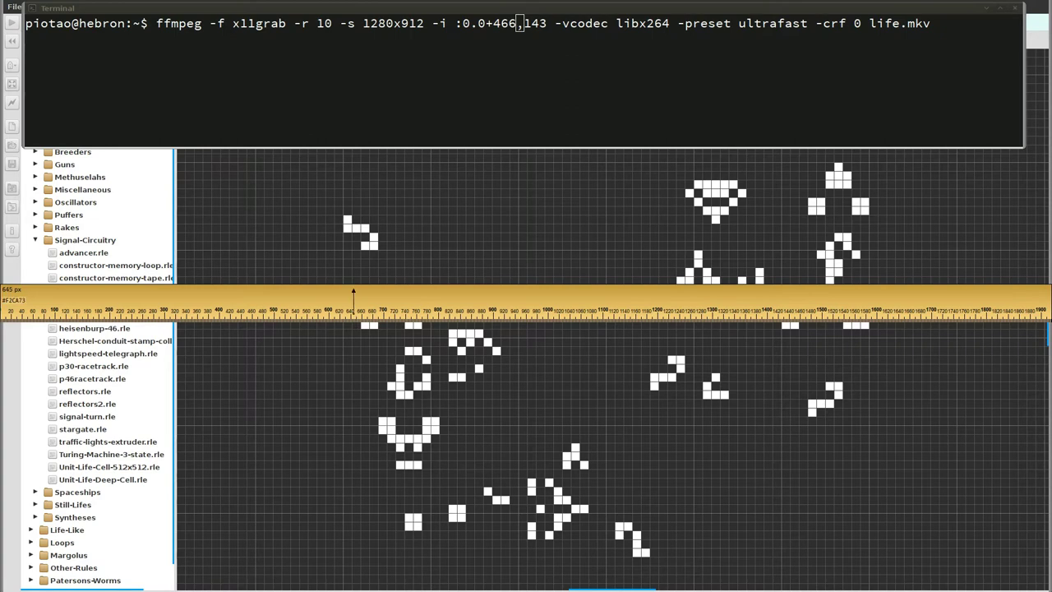
pyautogui.press('Escape')
pyautogui.click(507, 88)
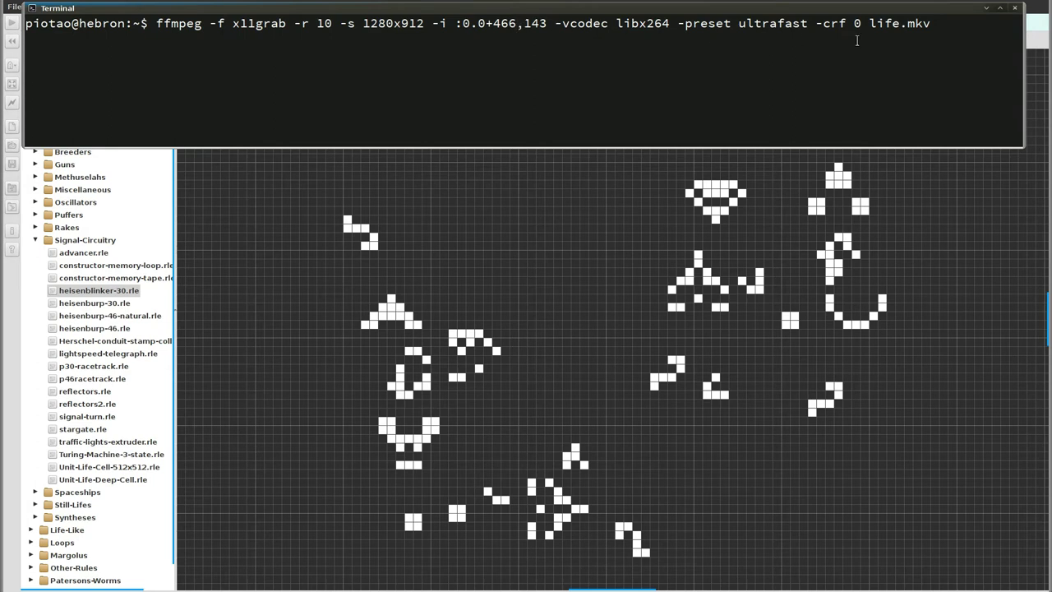
pyautogui.click(769, 149)
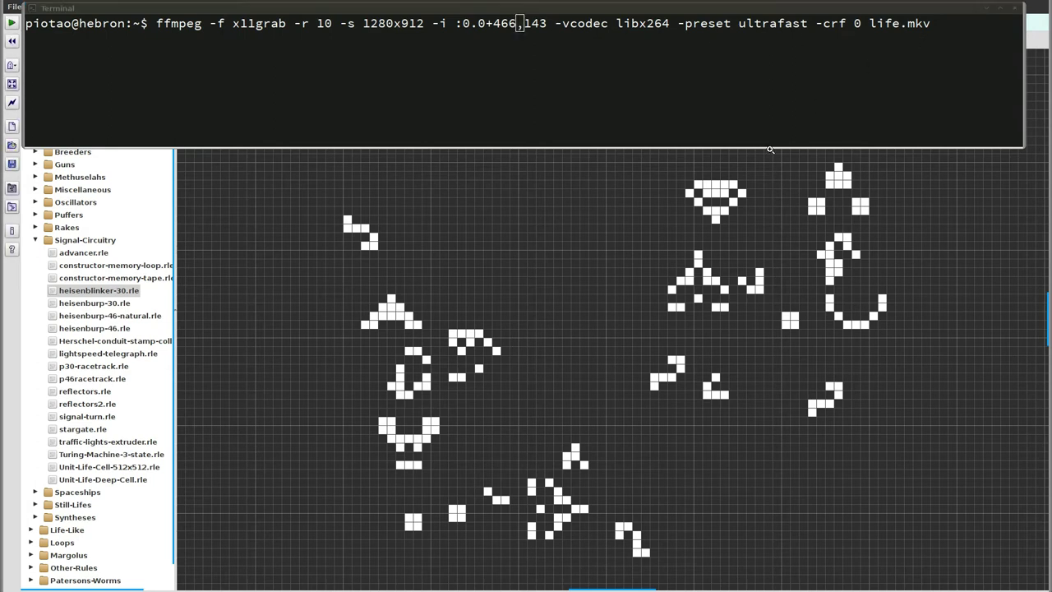
pyautogui.click(638, 89)
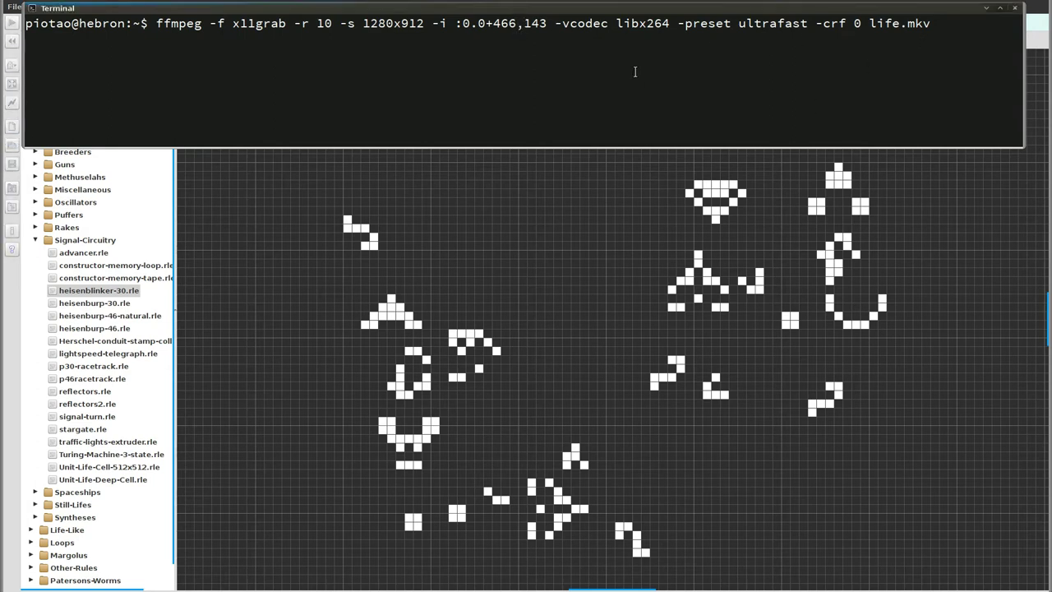
pyautogui.press('Return')
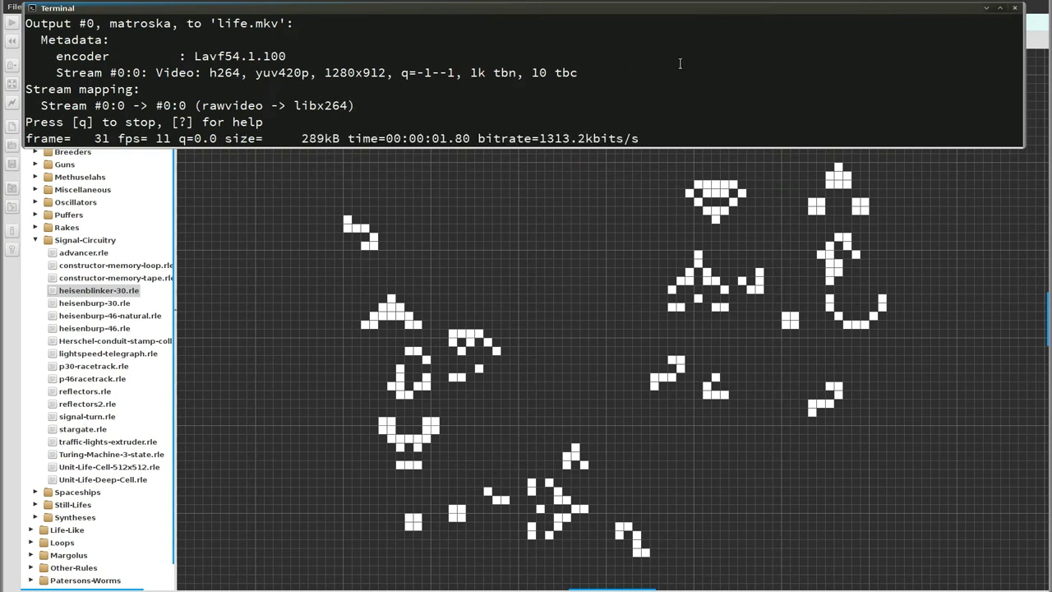
pyautogui.click(761, 2)
pyautogui.click(760, 2)
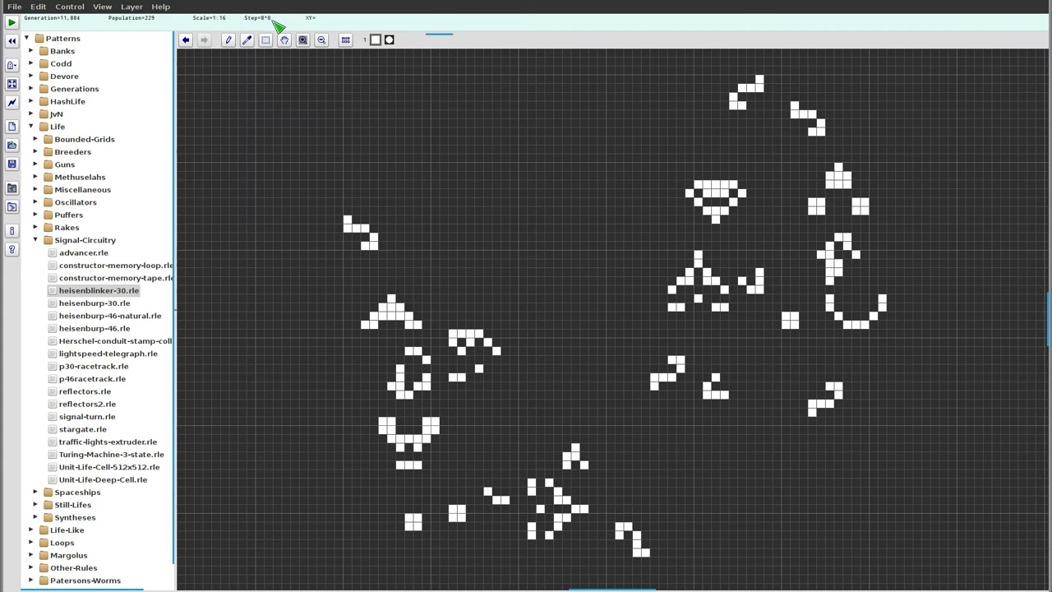
# Set Golly's base step to 2, restart generating, and slow it to a 0.25 s delay
pyautogui.click(79, 12)
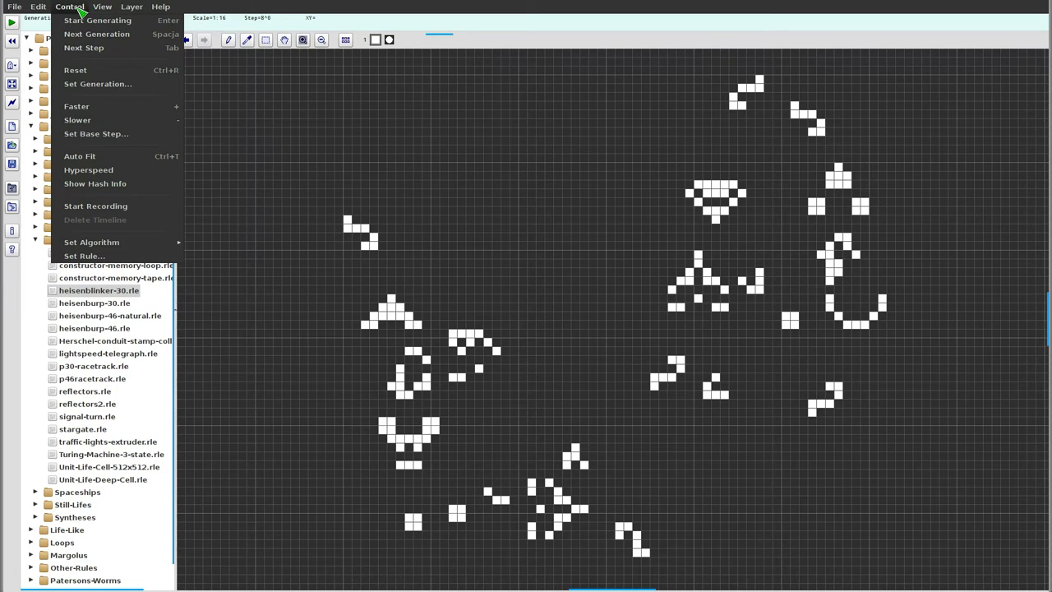
pyautogui.click(83, 135)
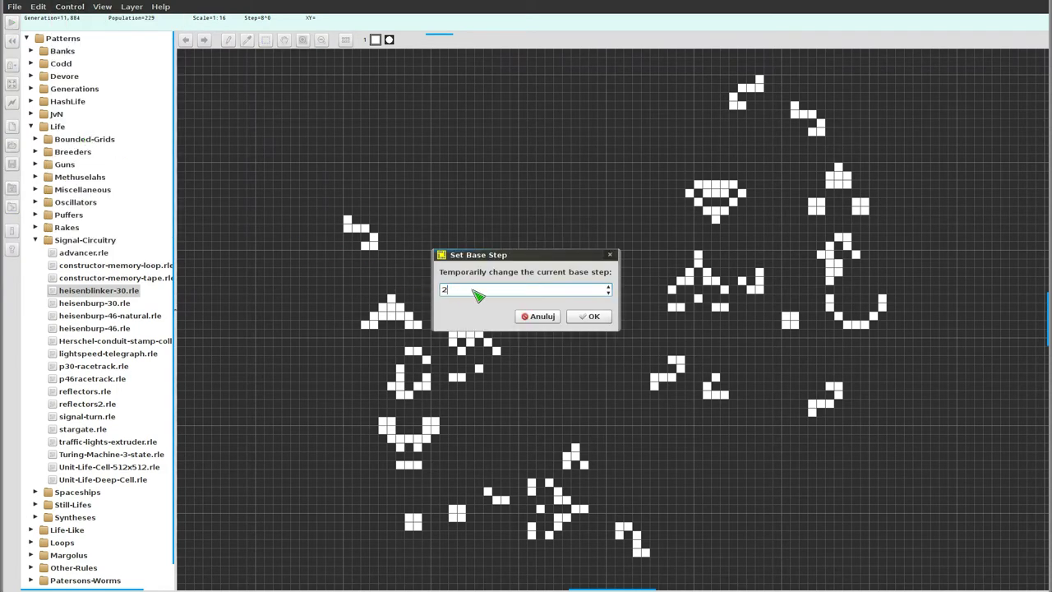
pyautogui.click(589, 316)
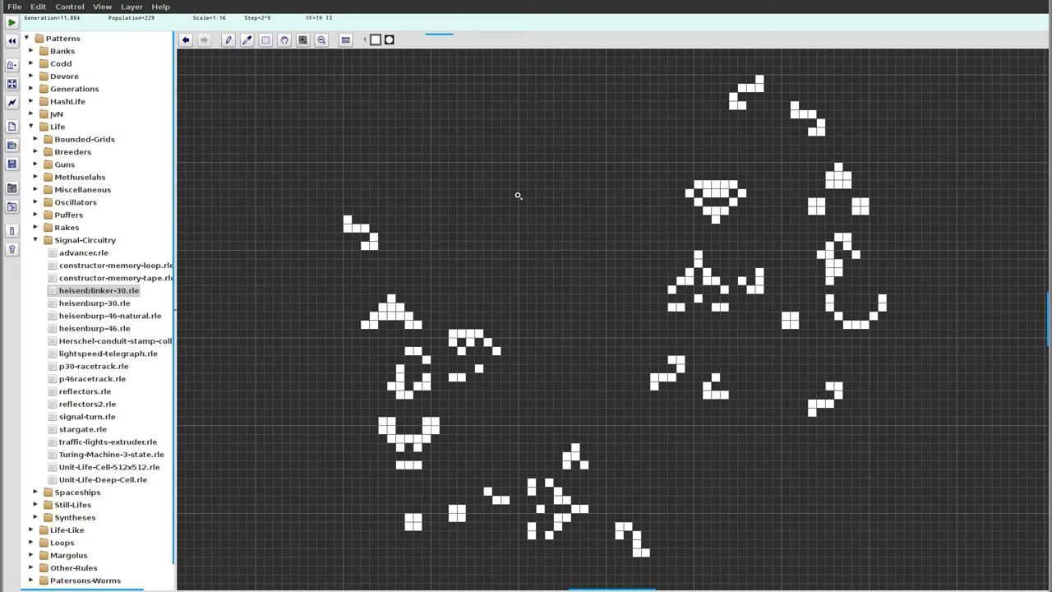
pyautogui.press('Return')
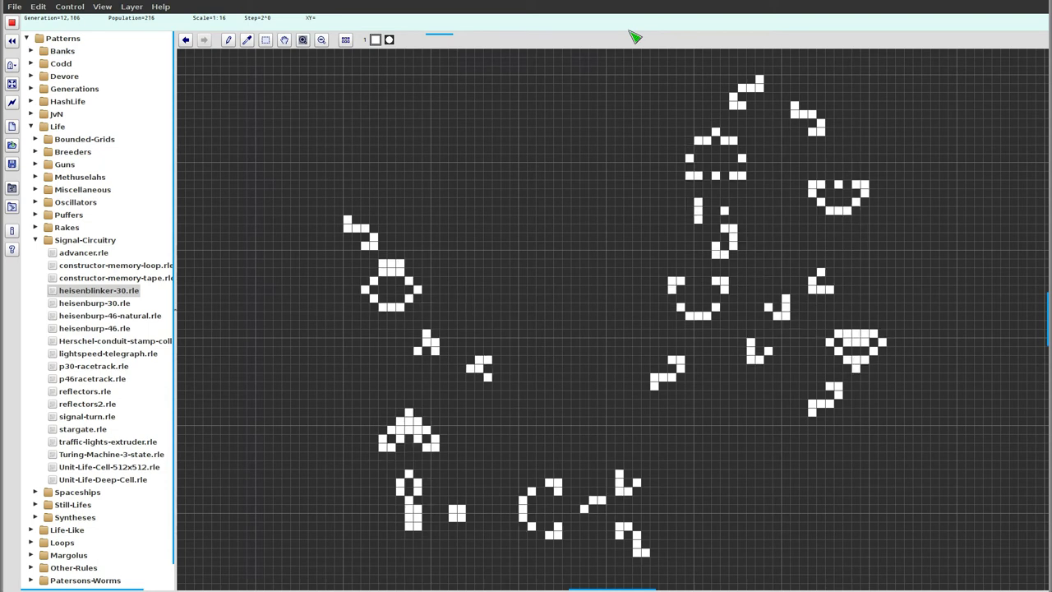
pyautogui.press('-')
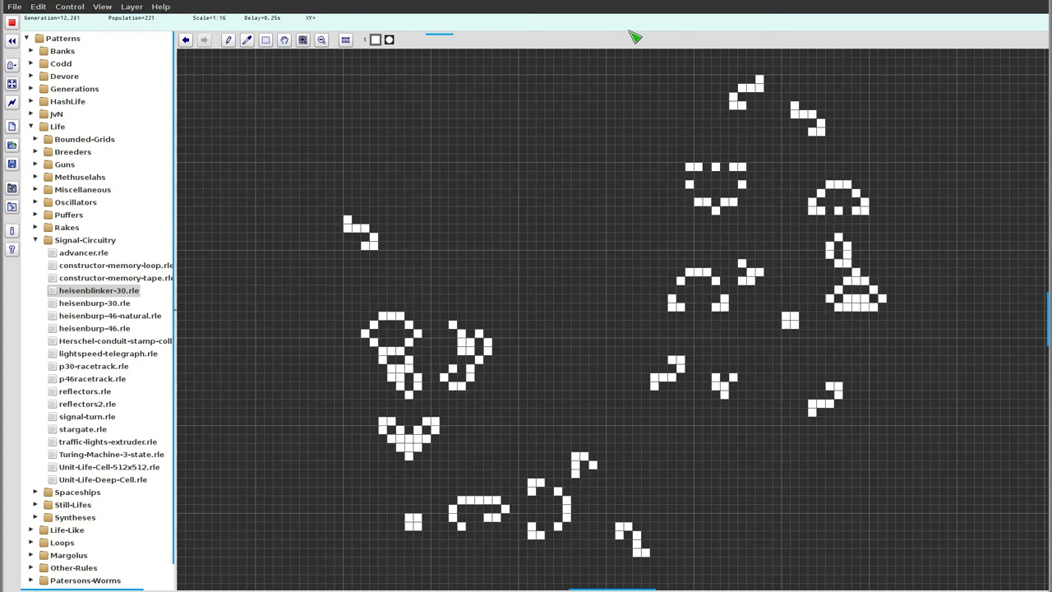
pyautogui.click(565, 450)
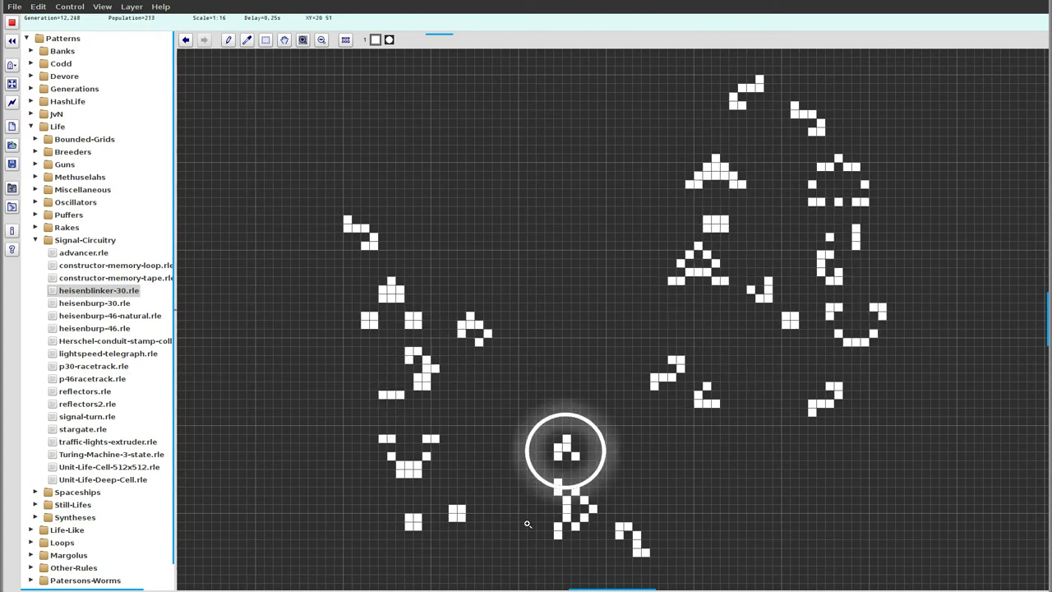
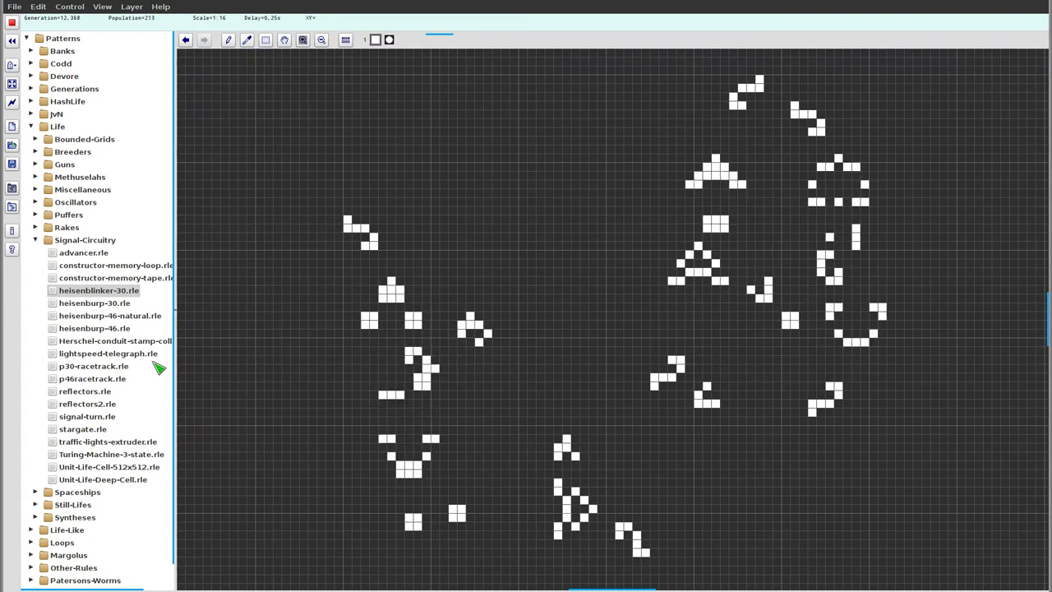
# Run the Golly Life pattern at Step=2^0 and bring the ffmpeg recording terminal forward
pyautogui.press('+')
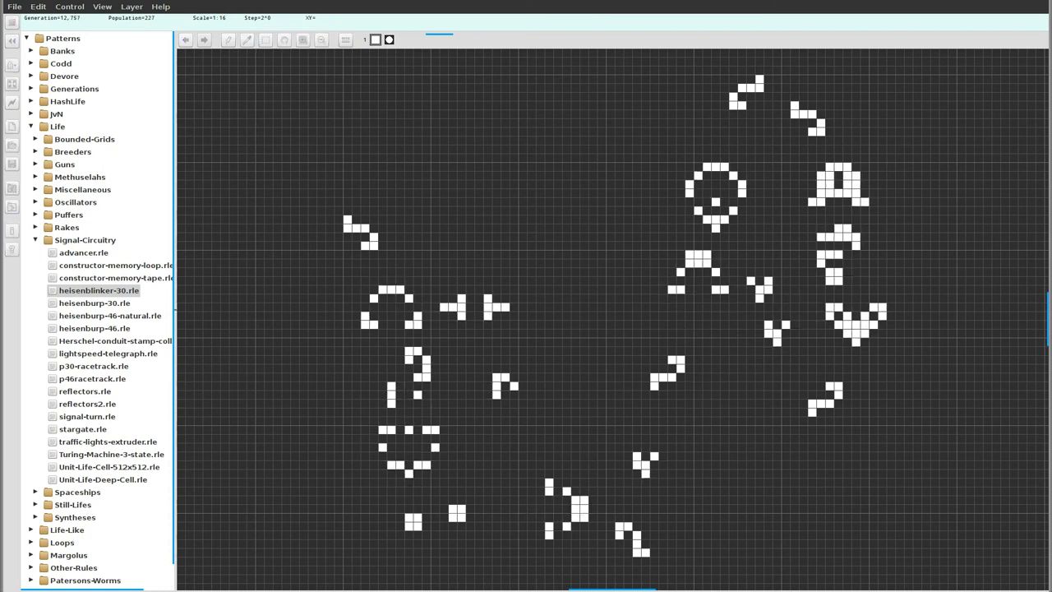
pyautogui.press('F12')
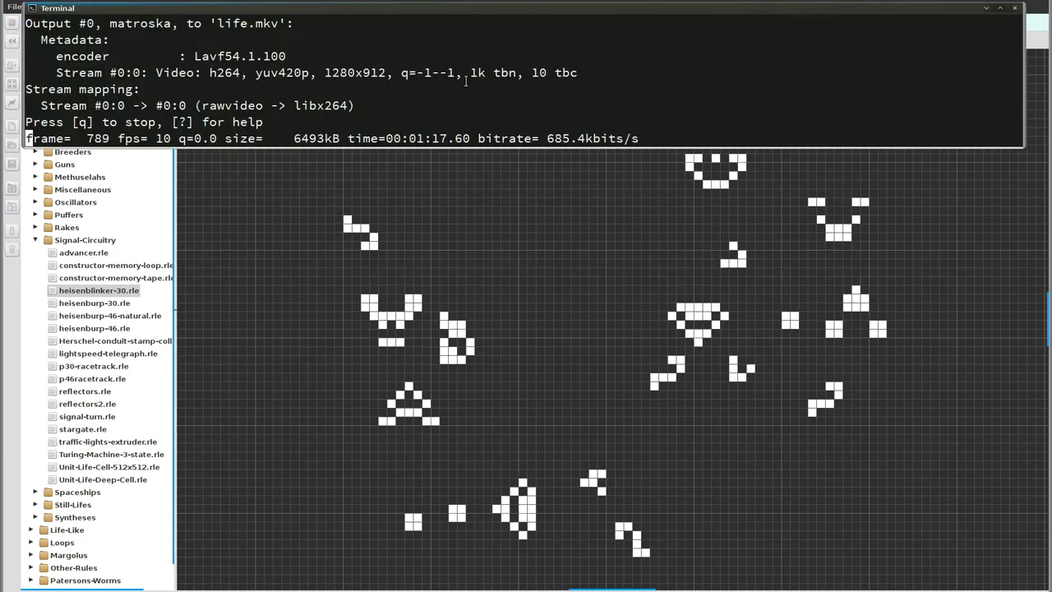
# Stop the ffmpeg recording and the Life run, then list the home folder with ls -ltr
pyautogui.press('q')
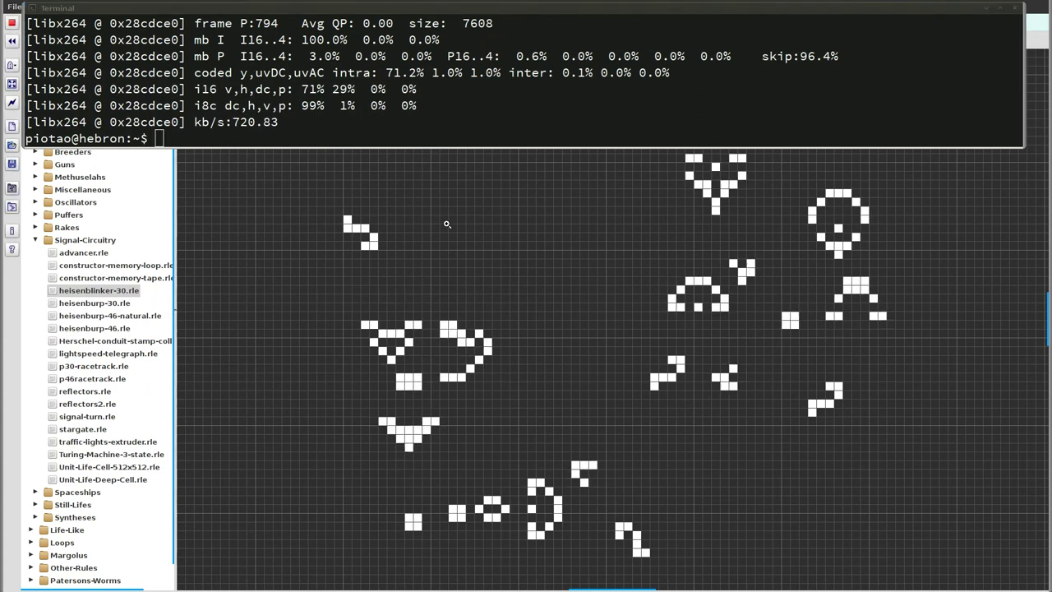
pyautogui.press('Return')
pyautogui.click(439, 119)
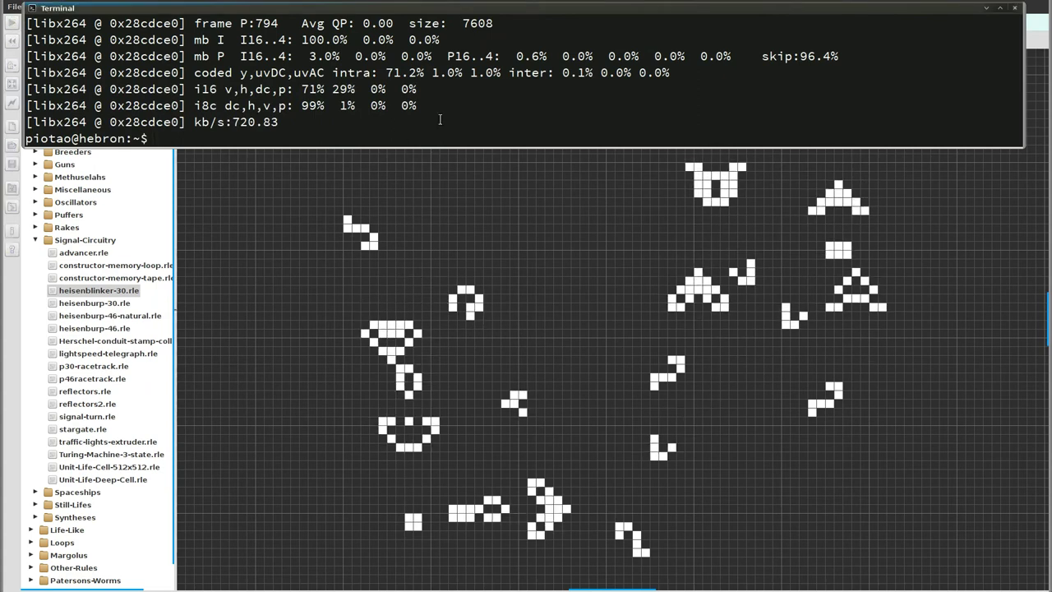
pyautogui.write('ls -ltr')
pyautogui.press('Return')
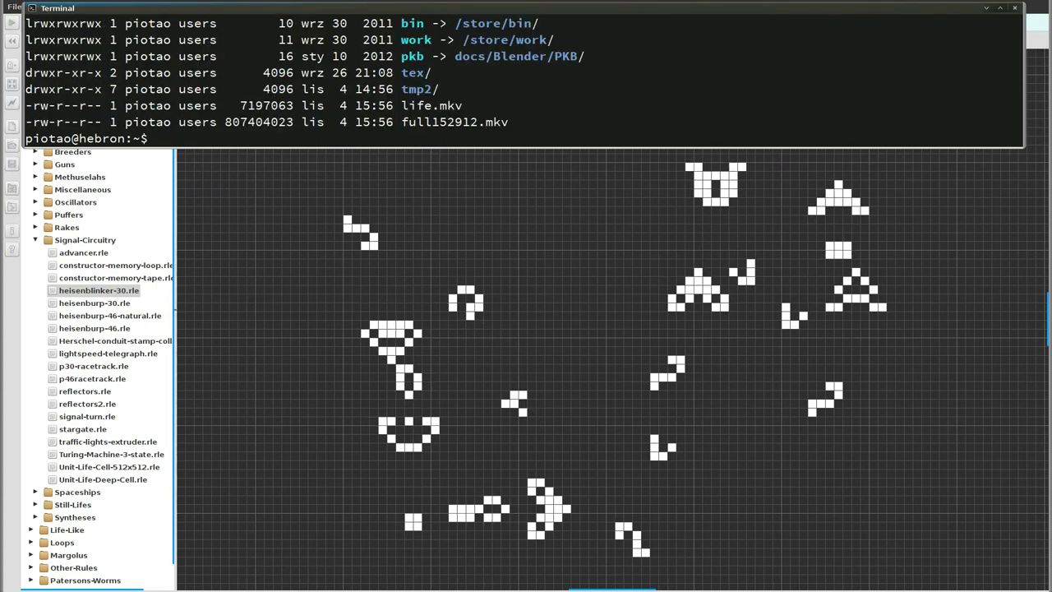
# Copy the life.mkv file name and play it in MPlayer with the m command
pyautogui.moveTo(403, 105); pyautogui.dragTo(462, 107)
pyautogui.click(456, 115)
pyautogui.moveTo(404, 122); pyautogui.dragTo(509, 124)
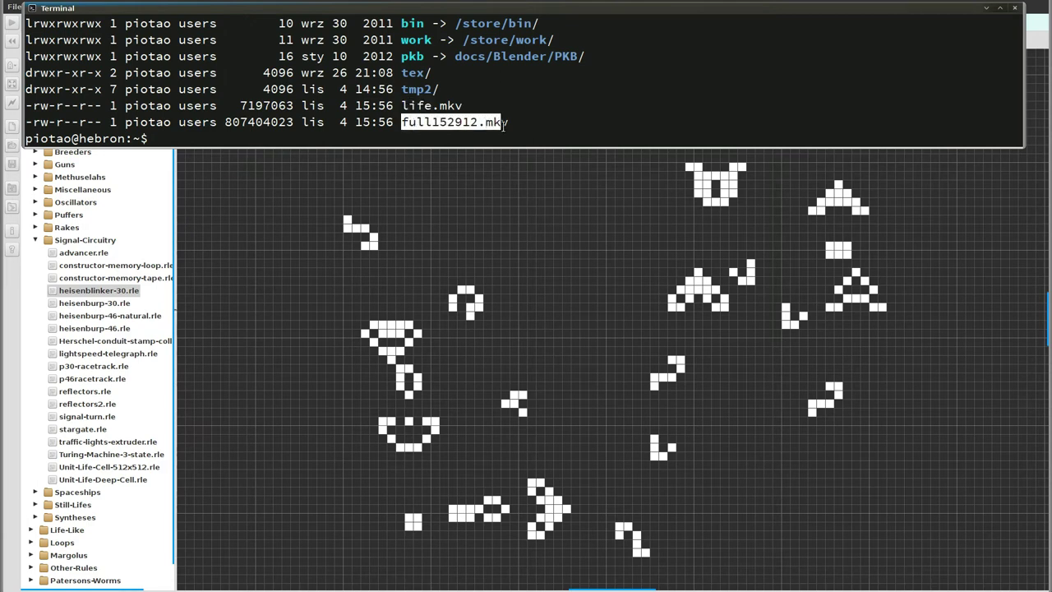
pyautogui.click(501, 125)
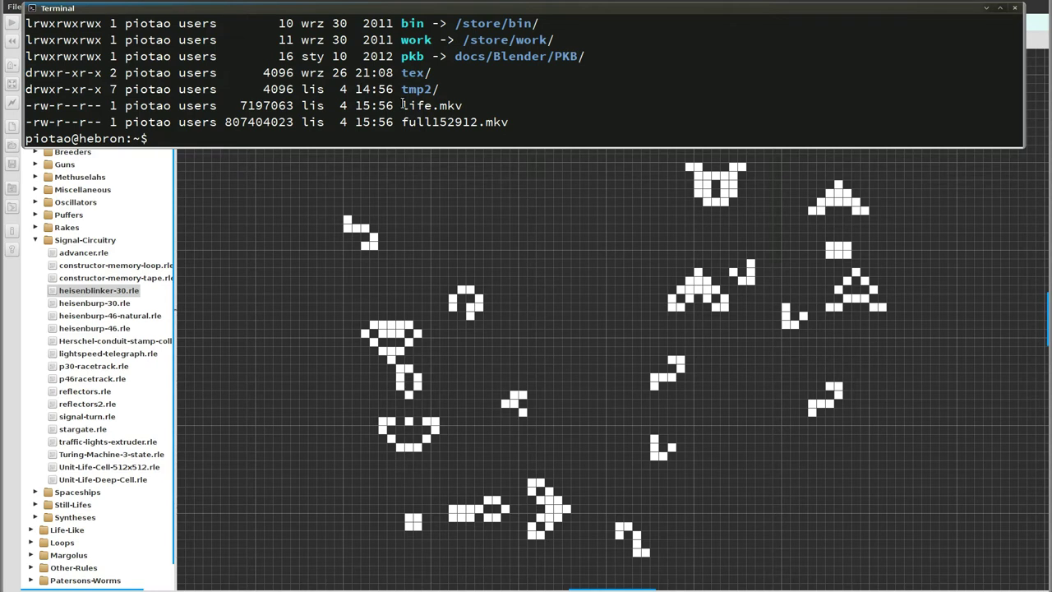
pyautogui.moveTo(403, 106); pyautogui.dragTo(462, 107)
pyautogui.write('m ')
pyautogui.write('e.mkv')
pyautogui.press('Return')
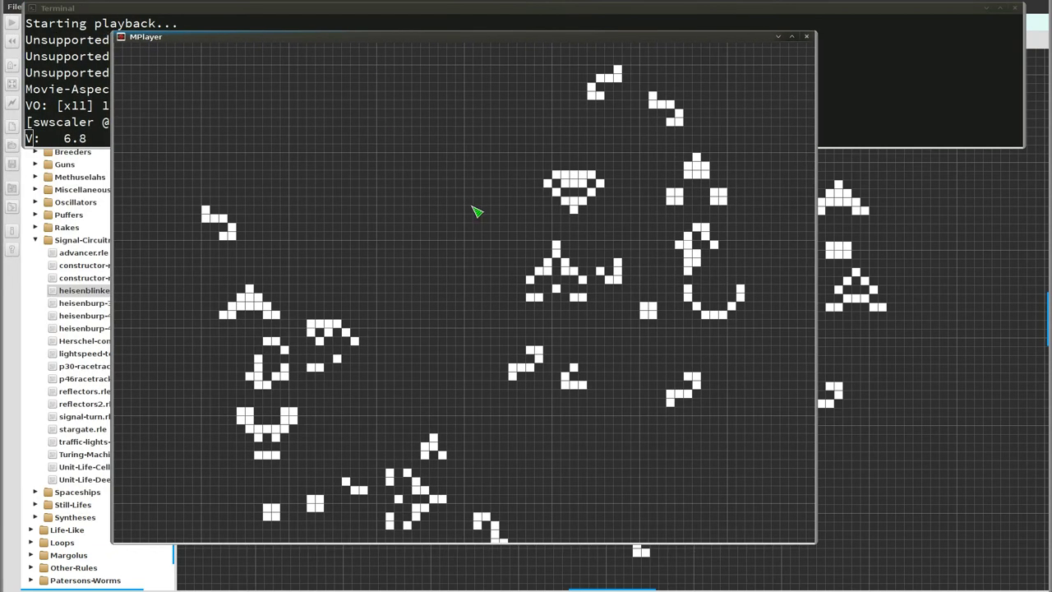
# Watch life.mkv play to its end in MPlayer, nudging the player window up, then close the terminal
pyautogui.click(638, 37)
pyautogui.click(828, 59)
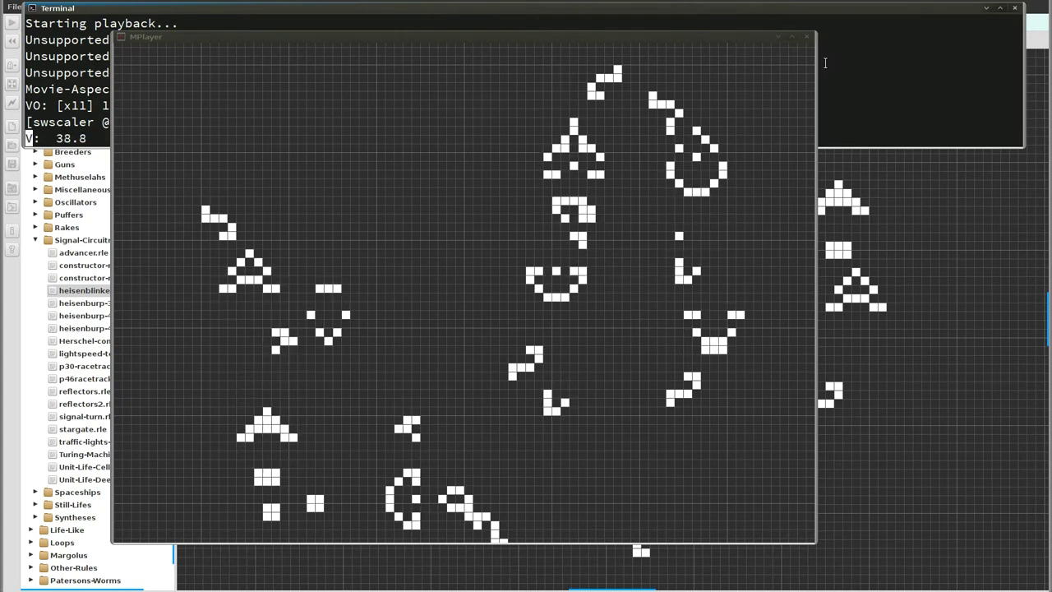
pyautogui.click(513, 523)
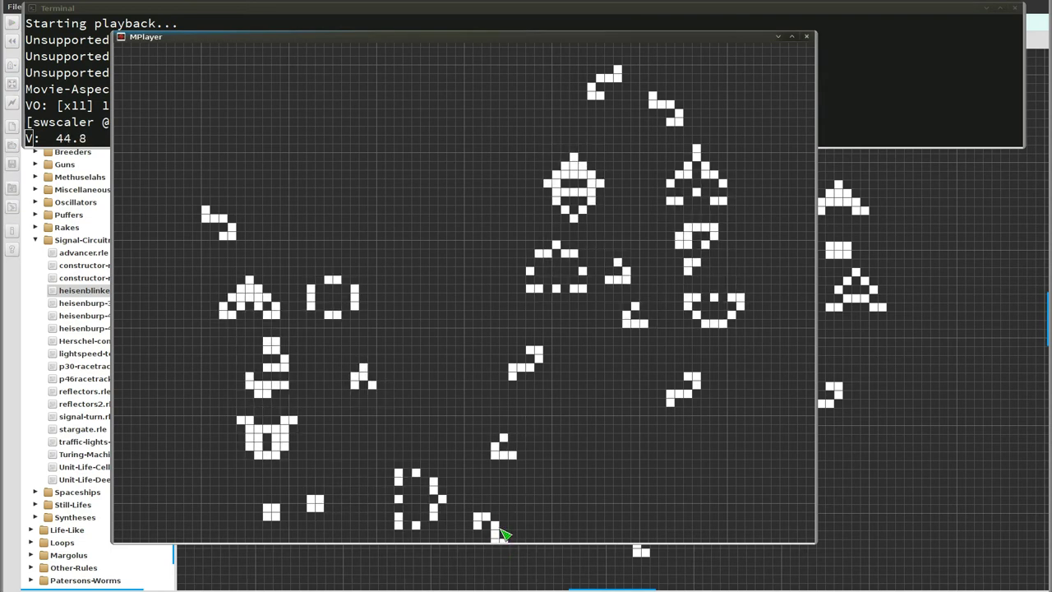
pyautogui.click(637, 562)
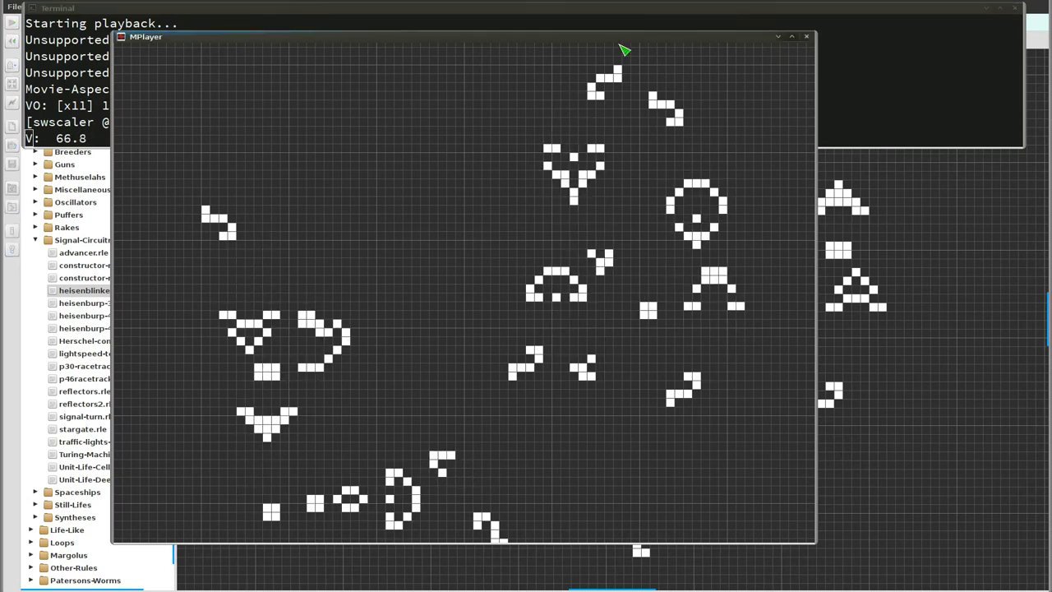
pyautogui.moveTo(478, 38); pyautogui.dragTo(471, 23)
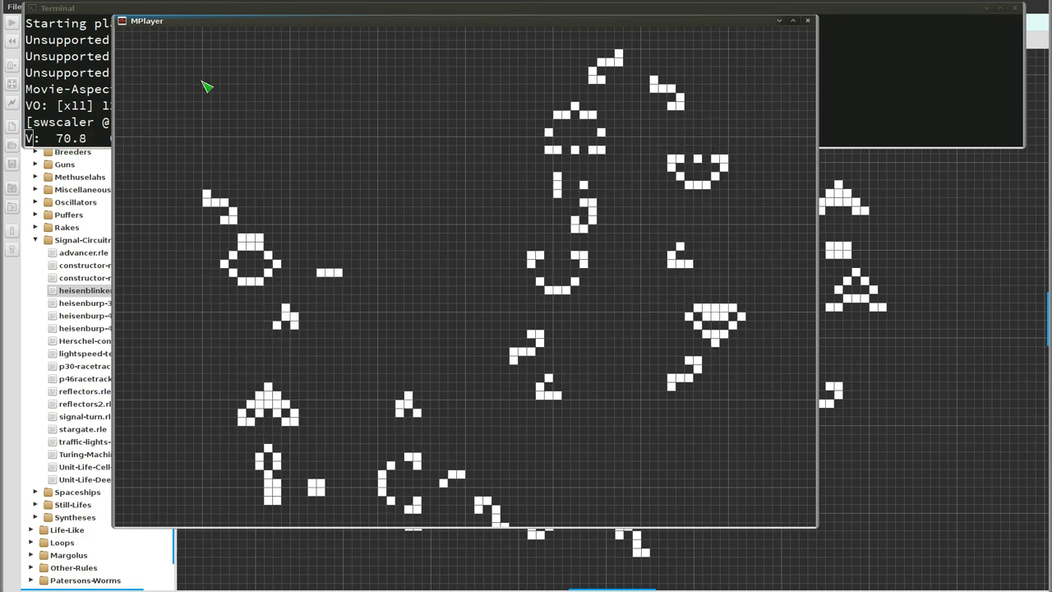
pyautogui.click(486, 544)
pyautogui.click(496, 515)
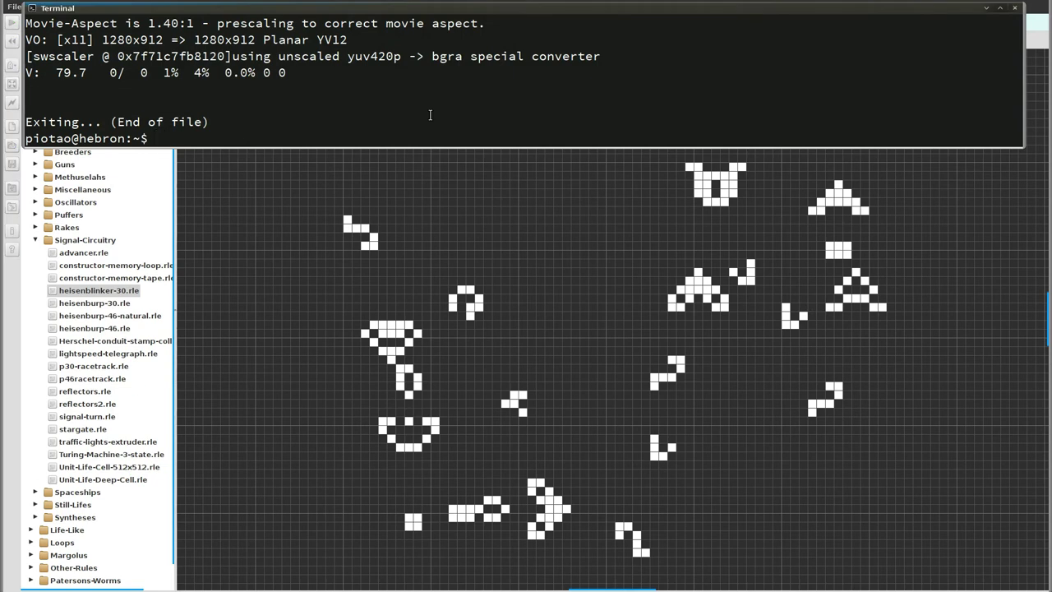
pyautogui.hotkey('alt', 'Tab')
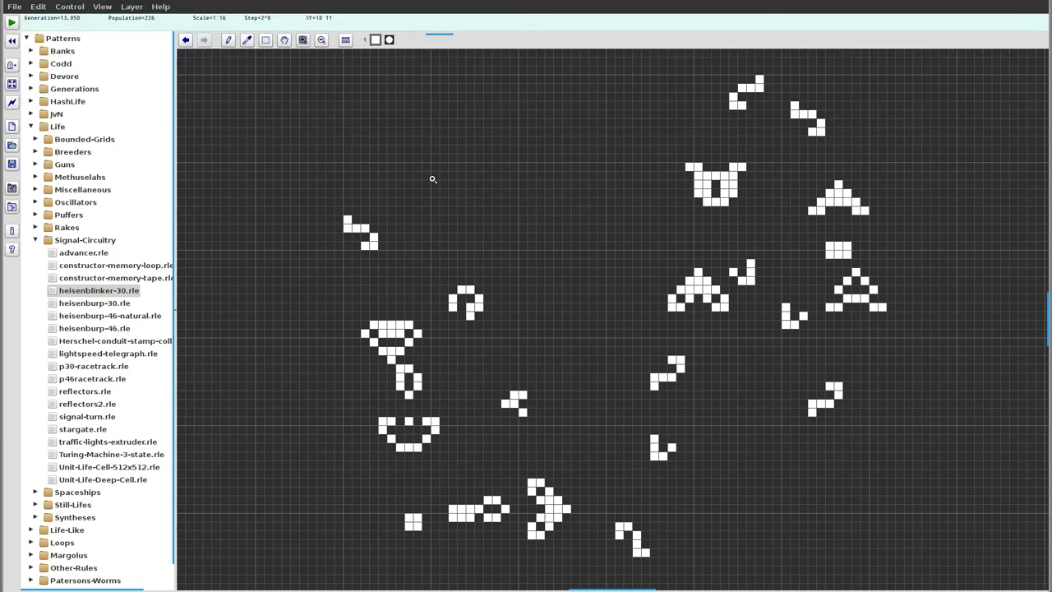
# In Blender, confirm the Import Images as Planes add-on is enabled, filtering add-ons by 'pla'
pyautogui.hotkey('alt', 'Tab')
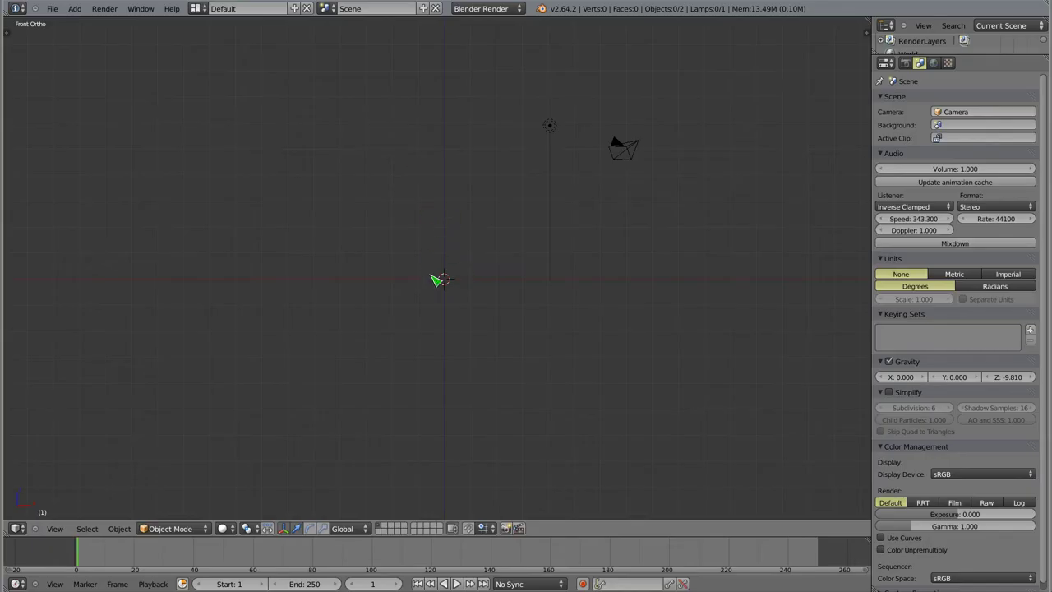
pyautogui.click(52, 8)
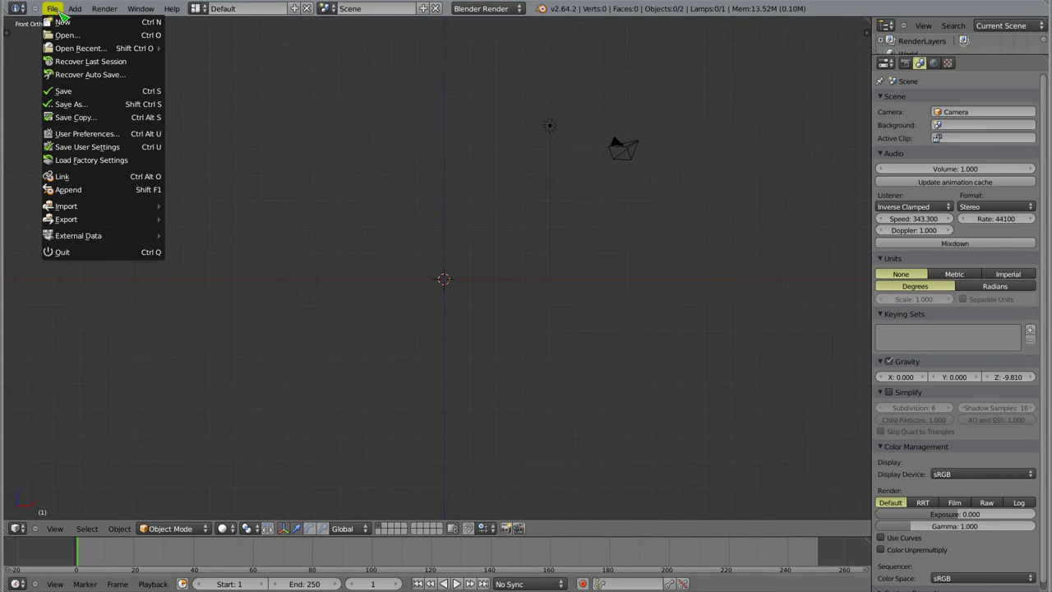
pyautogui.hotkey('ctrl', 'alt', 'u')
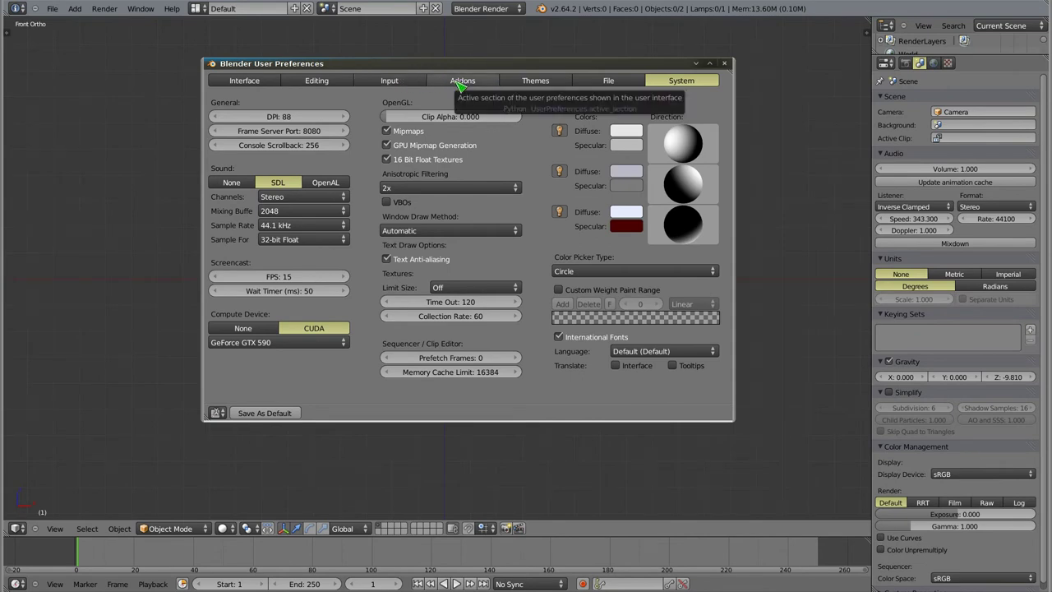
pyautogui.click(458, 85)
pyautogui.click(268, 100)
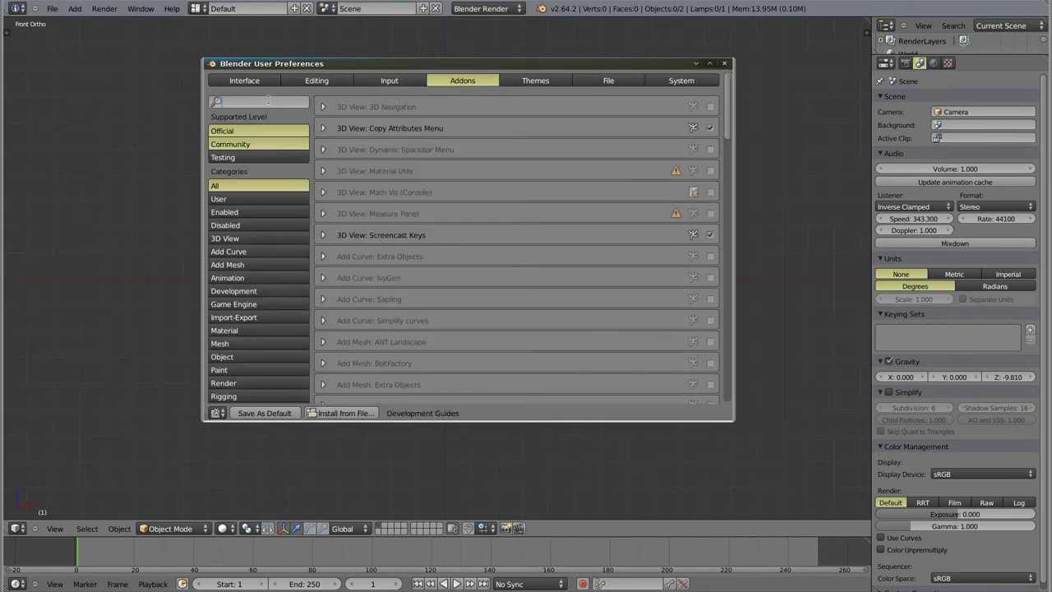
pyautogui.write('pla')
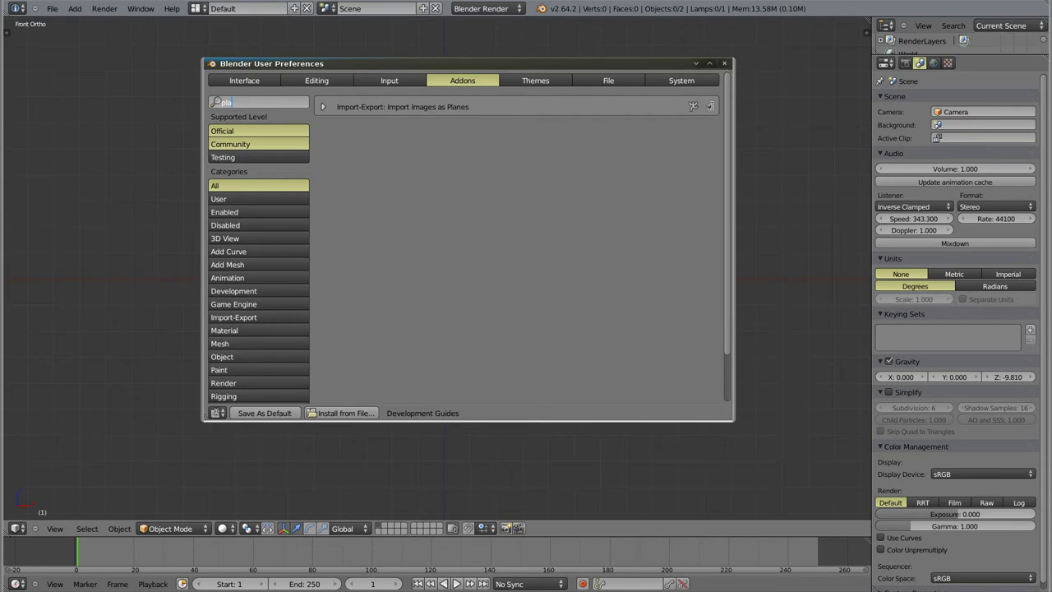
pyautogui.click(724, 64)
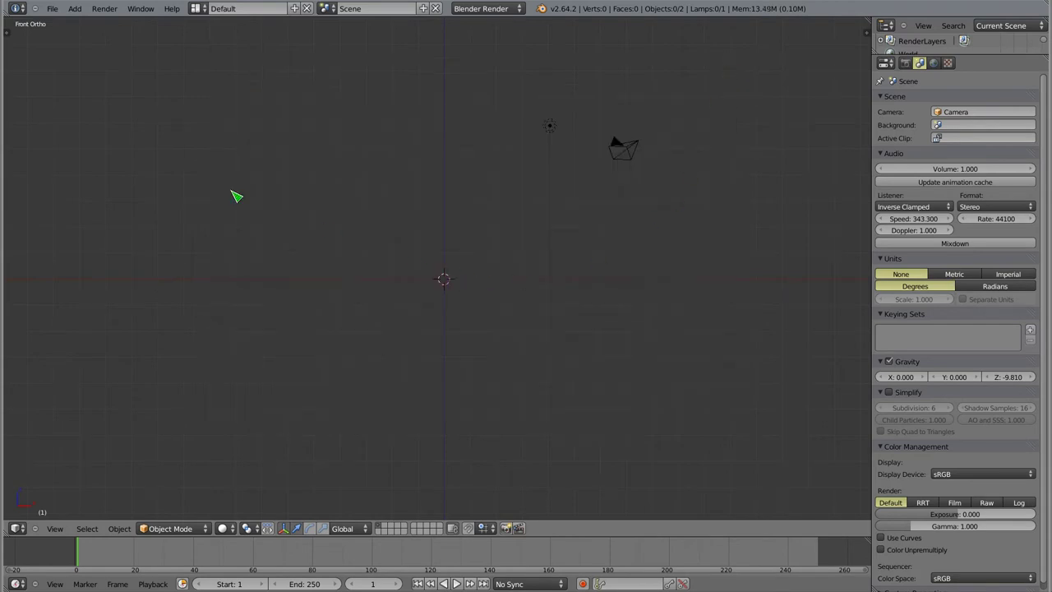
pyautogui.click(51, 8)
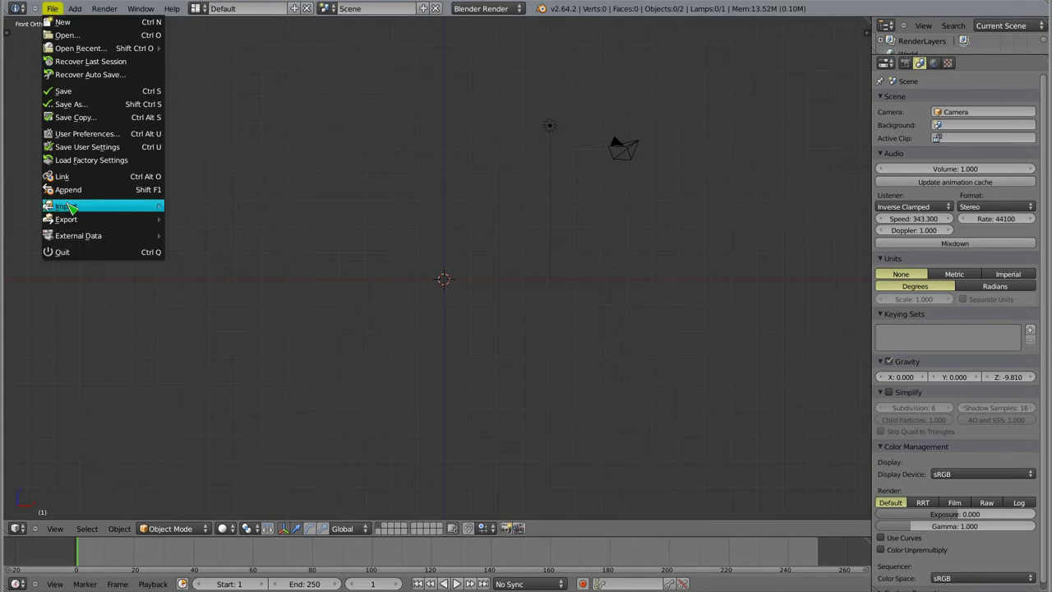
pyautogui.moveTo(66, 206)
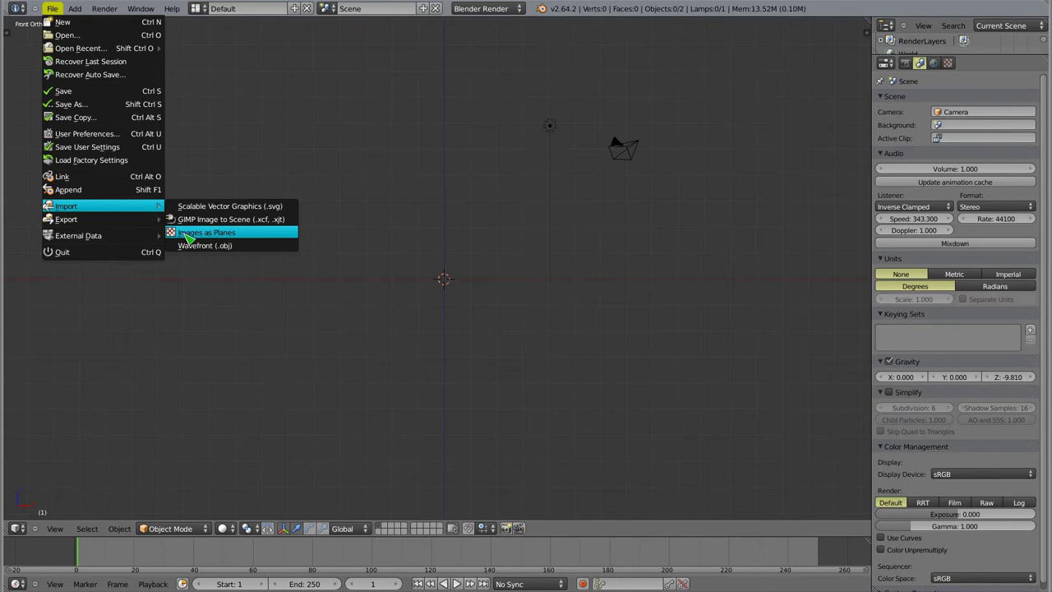
pyautogui.click(251, 237)
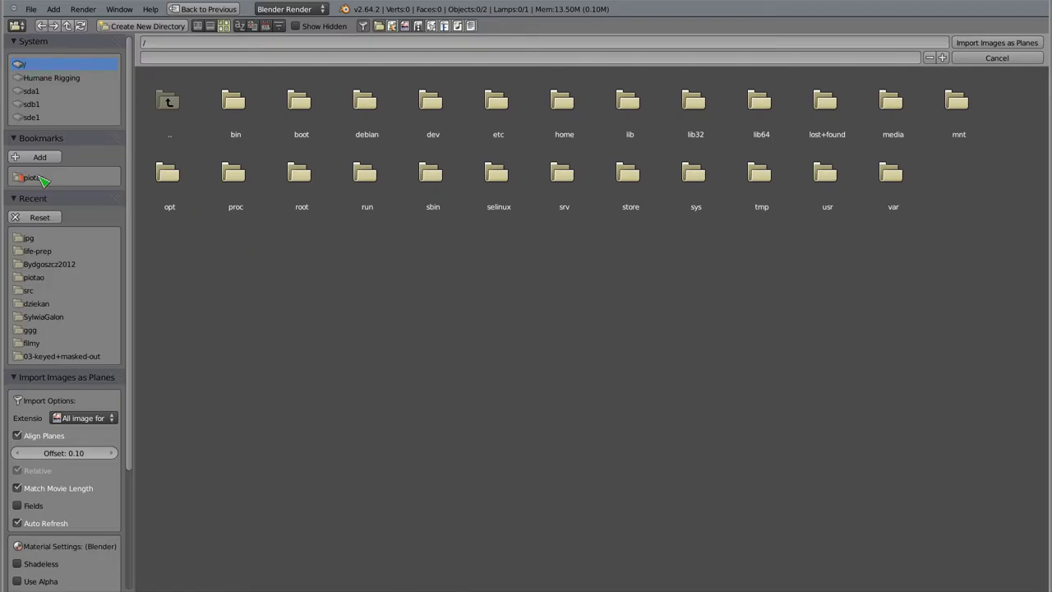
pyautogui.click(74, 179)
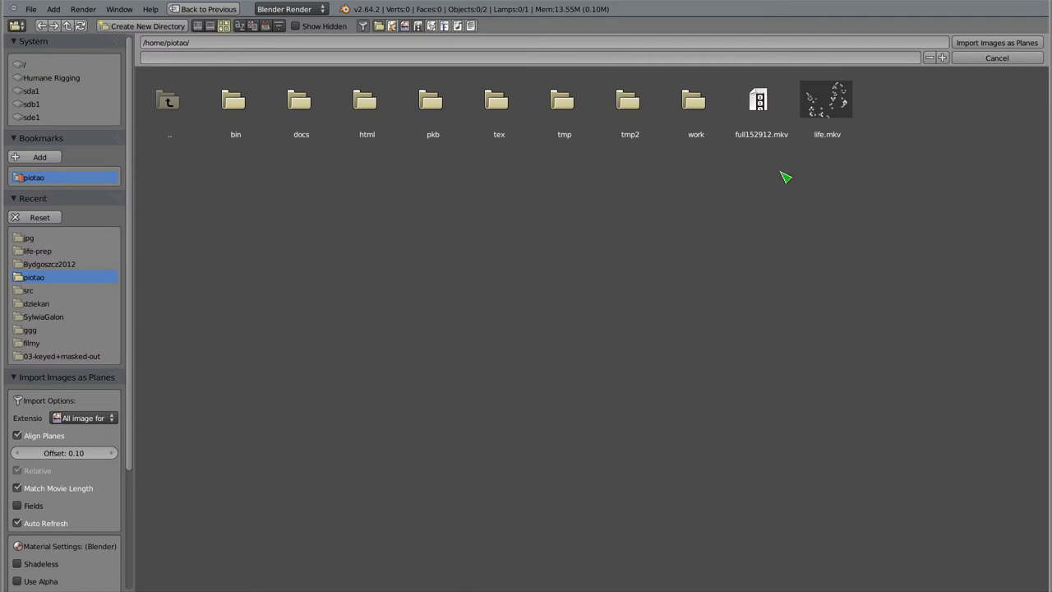
pyautogui.click(828, 104)
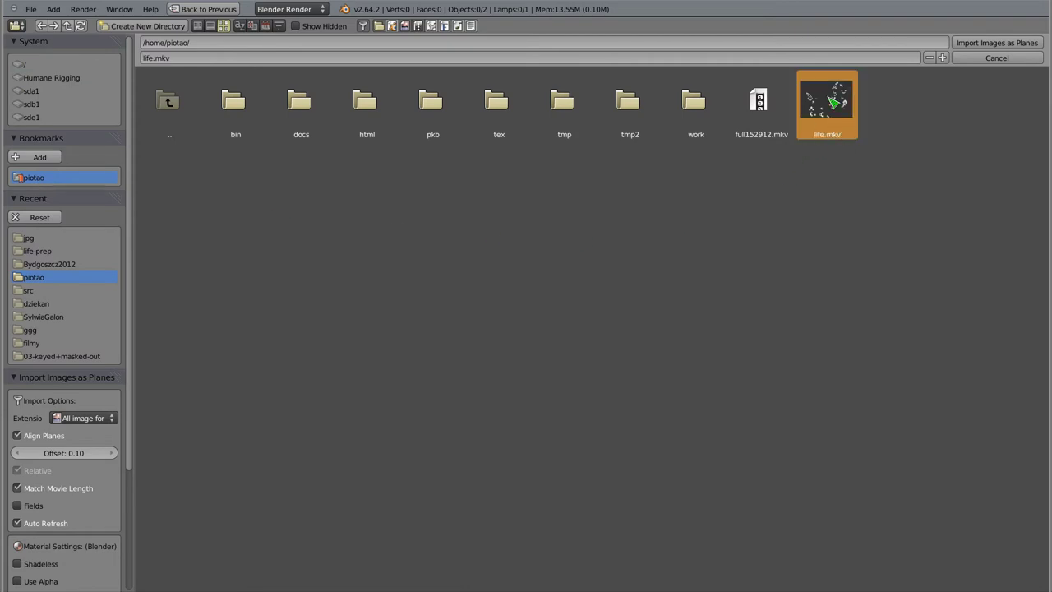
pyautogui.click(990, 44)
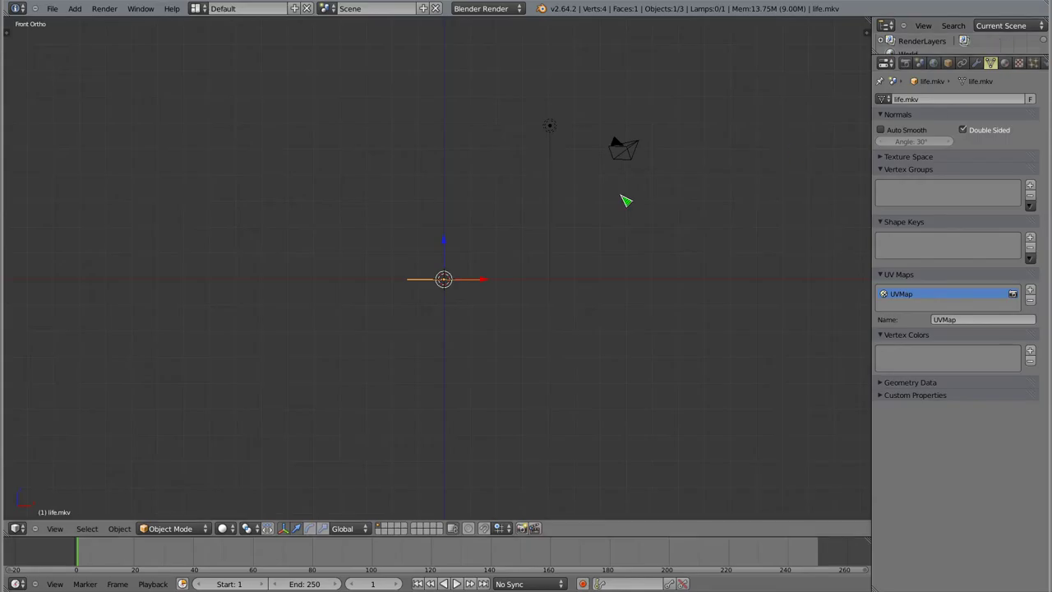
pyautogui.moveTo(446, 254)
pyautogui.mouseDown(button='middle')
pyautogui.moveTo(437, 345)
pyautogui.moveTo(462, 413)
pyautogui.mouseUp(button='middle')
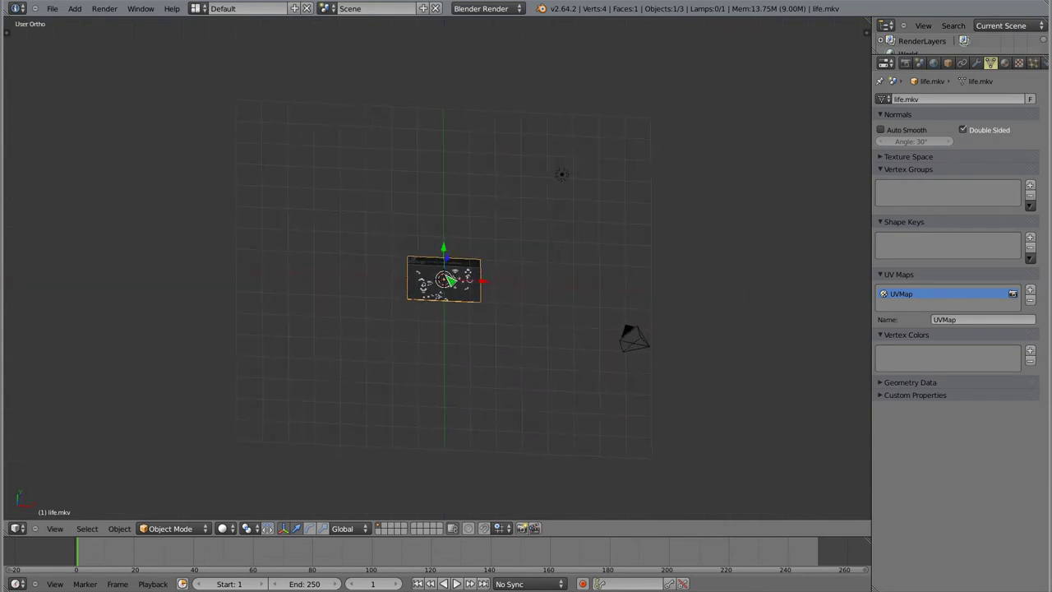
pyautogui.scroll(3, 449, 281)
pyautogui.scroll(4, 472, 312)
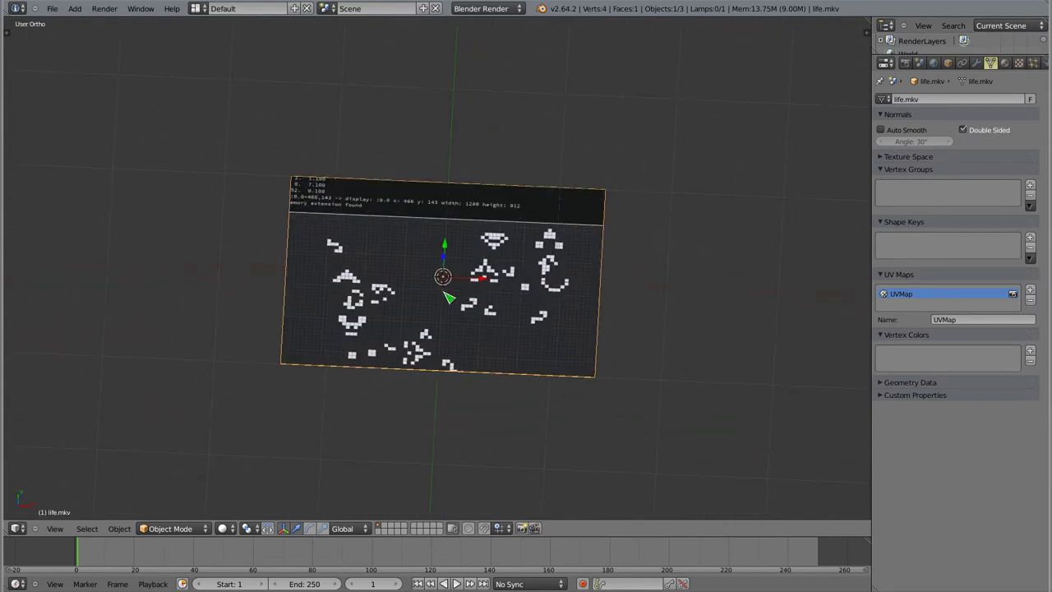
pyautogui.keyDown('shift'); pyautogui.moveTo(448, 298); pyautogui.dragTo(436, 274, button='middle'); pyautogui.keyUp('shift')
pyautogui.moveTo(82, 559)
pyautogui.mouseDown()
pyautogui.moveTo(168, 556)
pyautogui.moveTo(83, 554)
pyautogui.mouseUp()
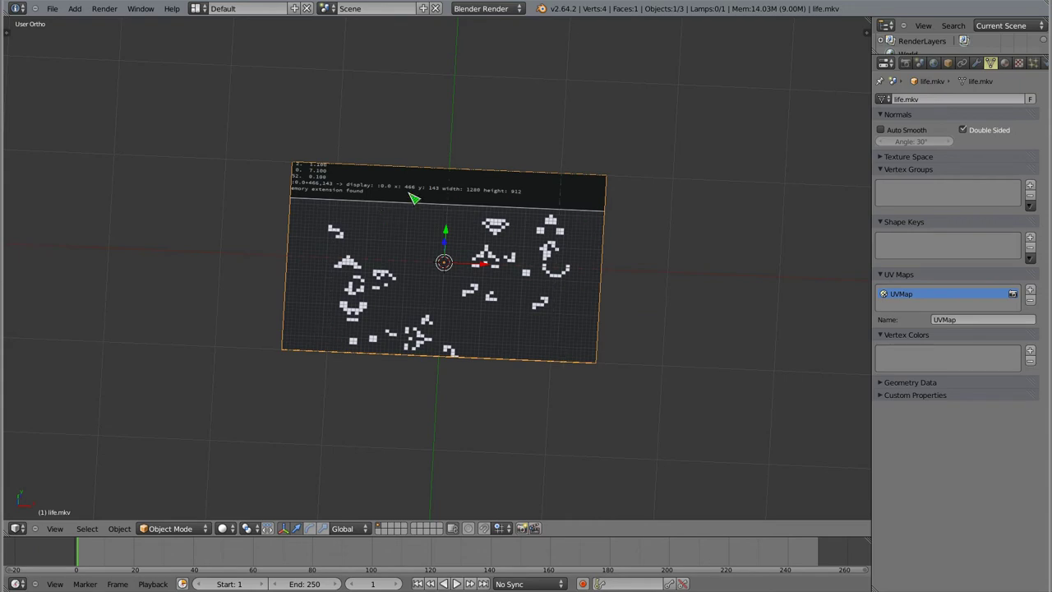
pyautogui.moveTo(431, 286)
pyautogui.mouseDown(button='middle')
pyautogui.moveTo(417, 349)
pyautogui.moveTo(428, 375)
pyautogui.moveTo(403, 332)
pyautogui.mouseUp(button='middle')
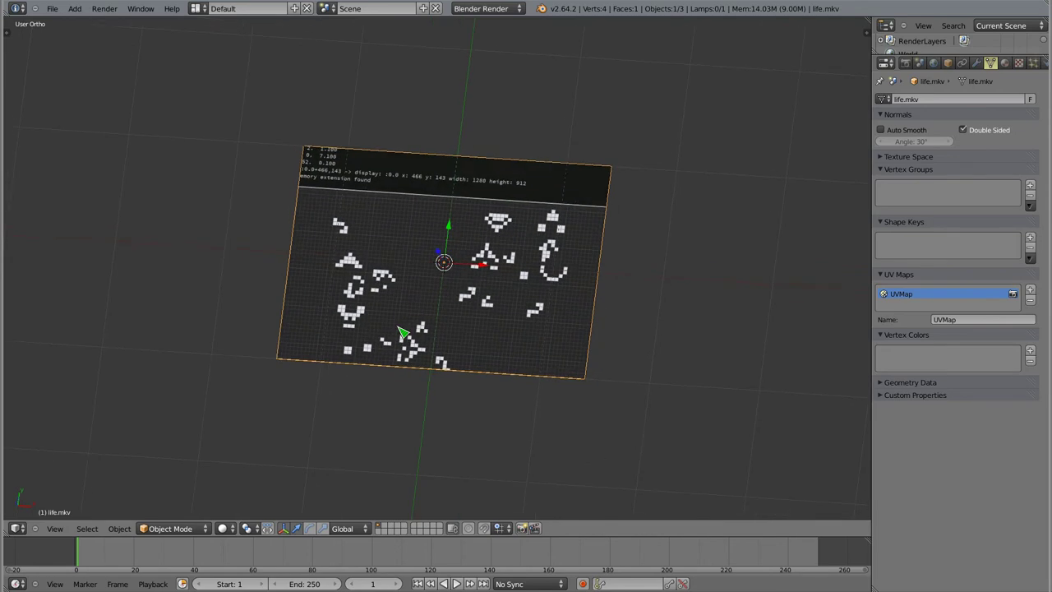
pyautogui.press('x')
# Confirm deleting the plane, switch to the Video Editing layout, and open a terminal over it
pyautogui.click(434, 241)
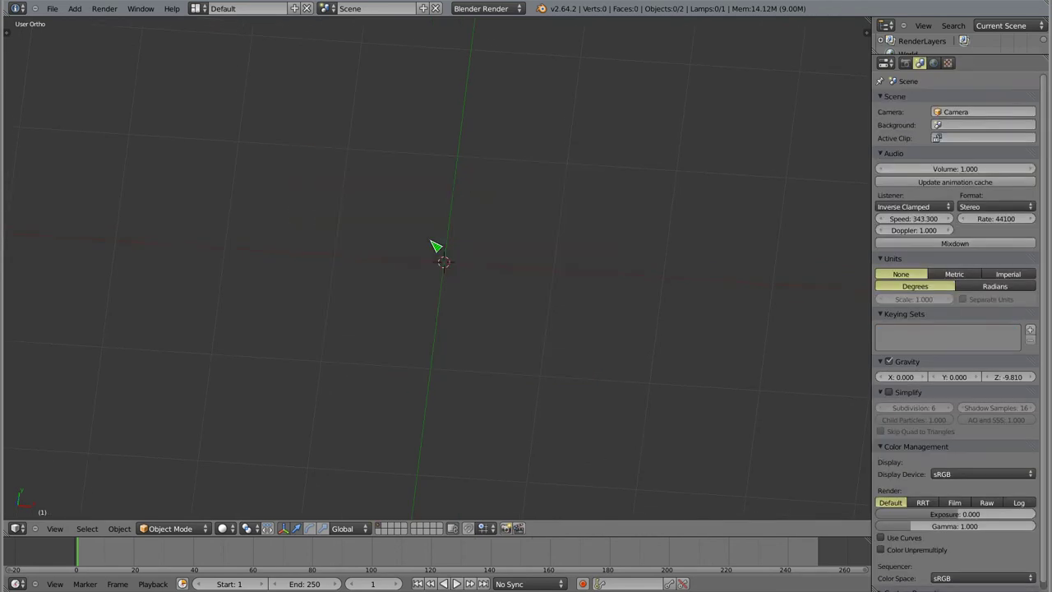
pyautogui.click(199, 10)
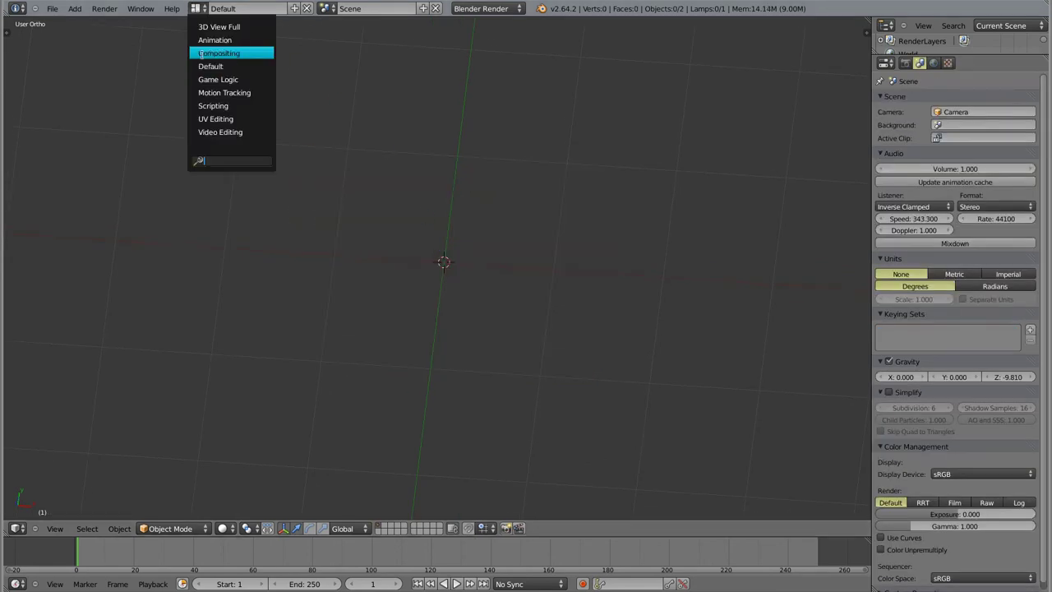
pyautogui.click(215, 133)
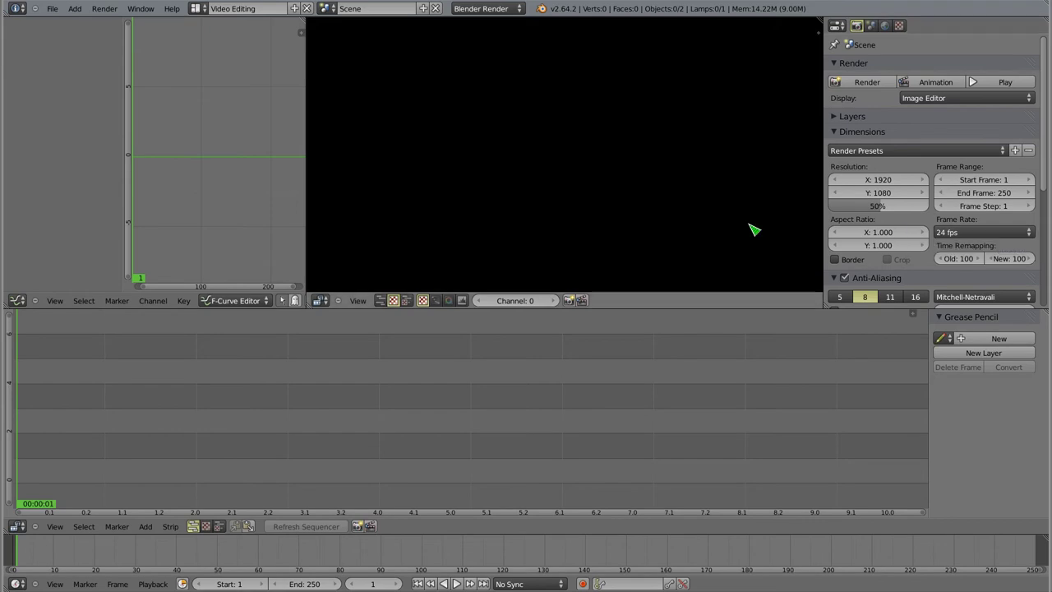
pyautogui.hotkey('ctrl', 'alt', 't')
pyautogui.moveTo(289, 177)
pyautogui.keyDown('alt'); pyautogui.mouseDown()
pyautogui.moveTo(330, 176)
pyautogui.moveTo(340, 196)
pyautogui.mouseUp(); pyautogui.keyUp('alt')
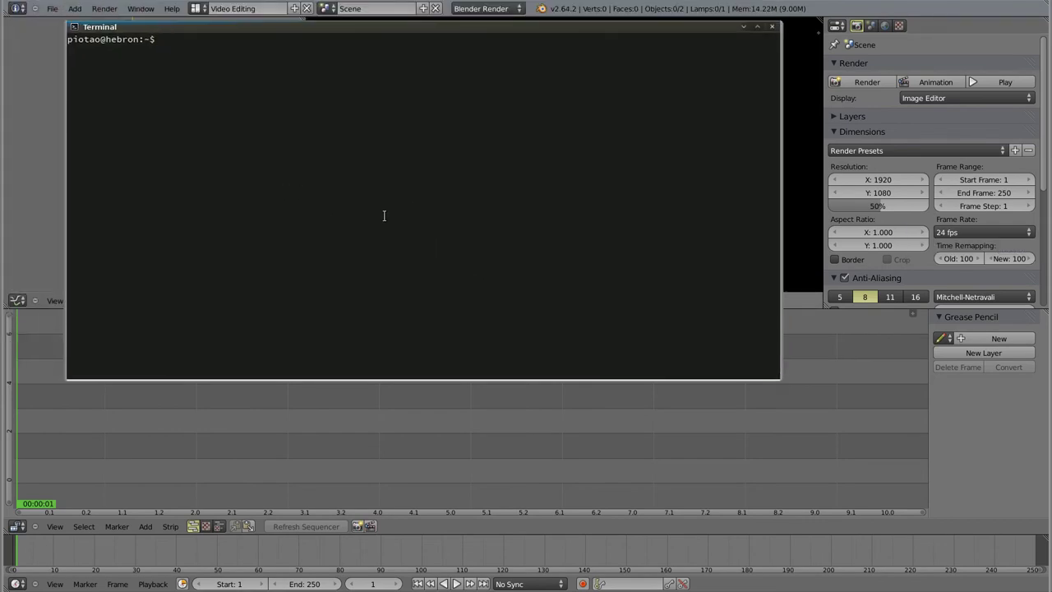
# Enlarge the terminal, list the folder, and run ffmpeg -i life.mkv
pyautogui.hotkey('ctrl', '+')
pyautogui.hotkey('ctrl', '+')
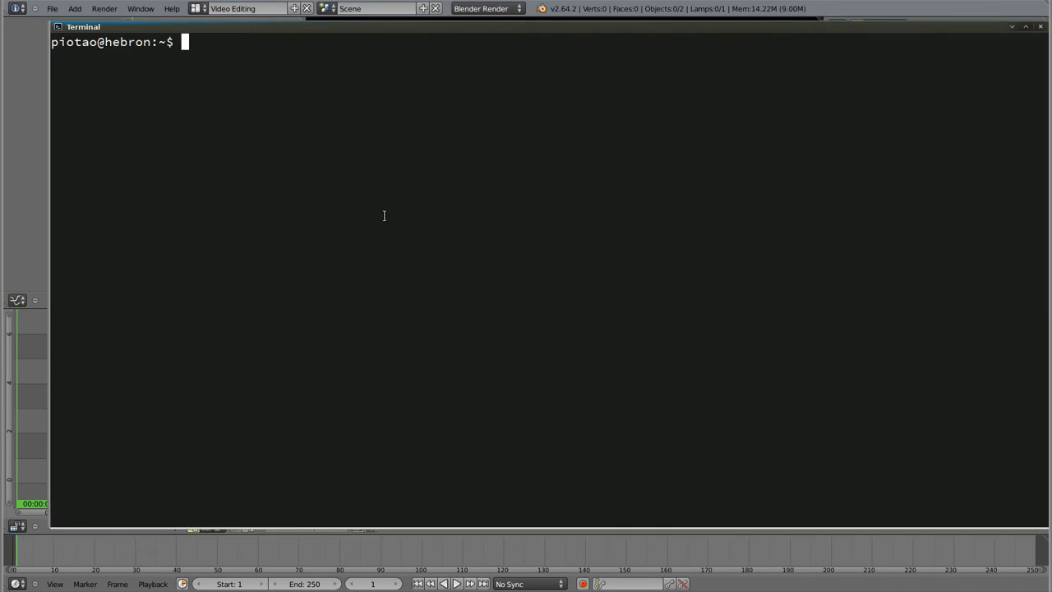
pyautogui.keyDown('alt'); pyautogui.moveTo(415, 207); pyautogui.dragTo(392, 195); pyautogui.keyUp('alt')
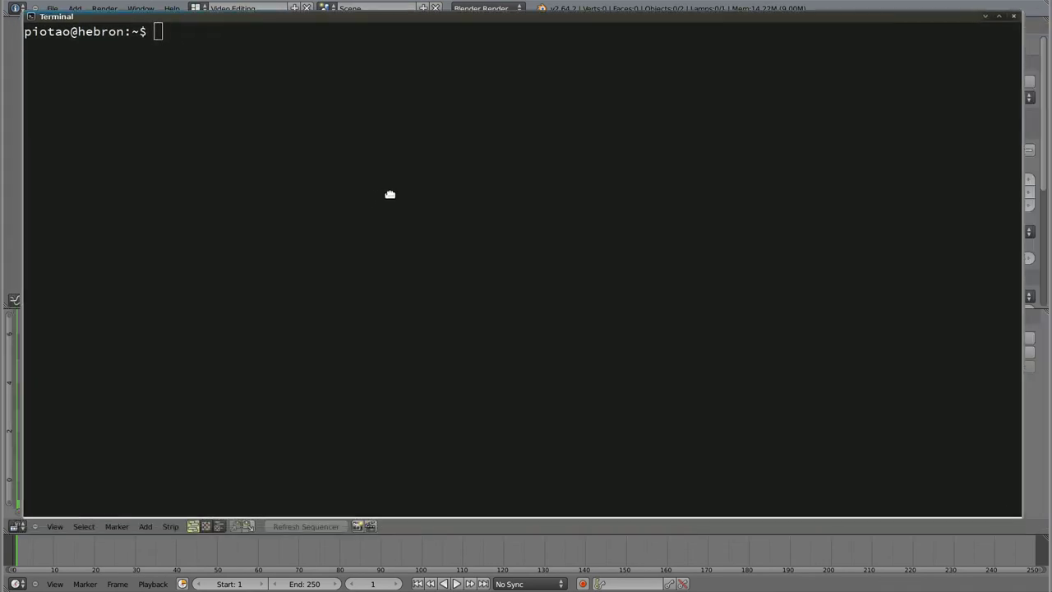
pyautogui.write('l')
pyautogui.press('Return')
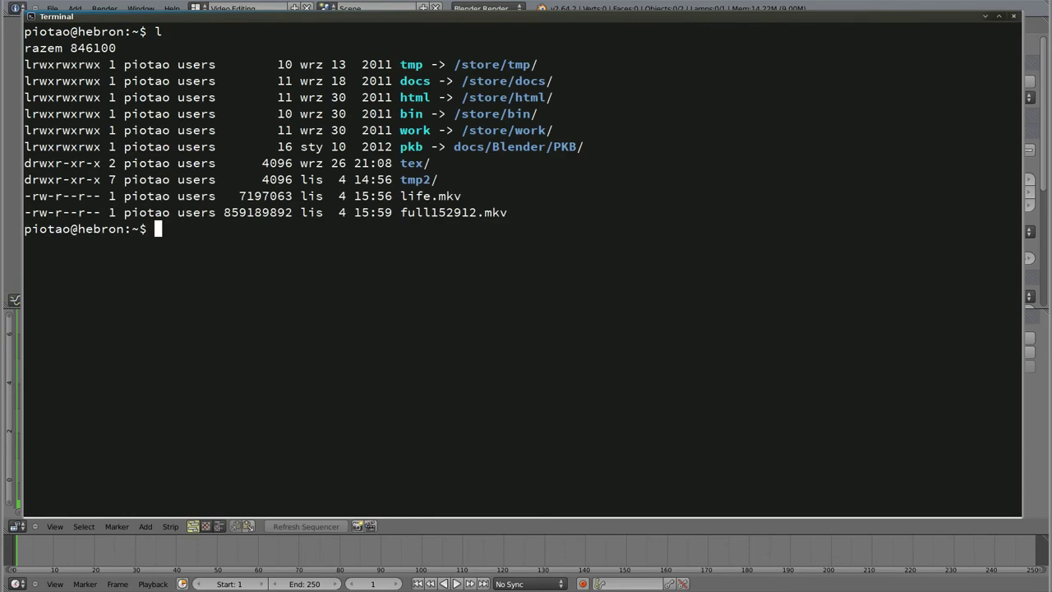
pyautogui.write('ff')
pyautogui.press('BackSpace')
pyautogui.press('BackSpace')
pyautogui.write('ffmpeg -i l')
pyautogui.write('ife.mkv')
pyautogui.press('Return')
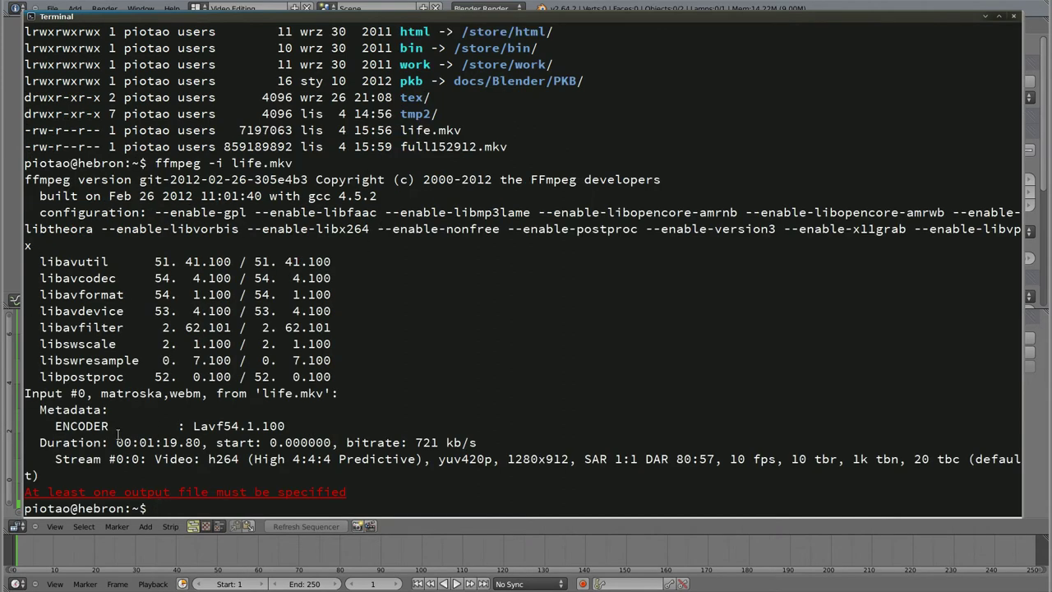
# Highlight the h264 stream's 1280x912 resolution and 10 fps rate, then return to Blender
pyautogui.moveTo(194, 426); pyautogui.dragTo(246, 425)
pyautogui.click(263, 424)
pyautogui.moveTo(53, 458); pyautogui.dragTo(124, 460)
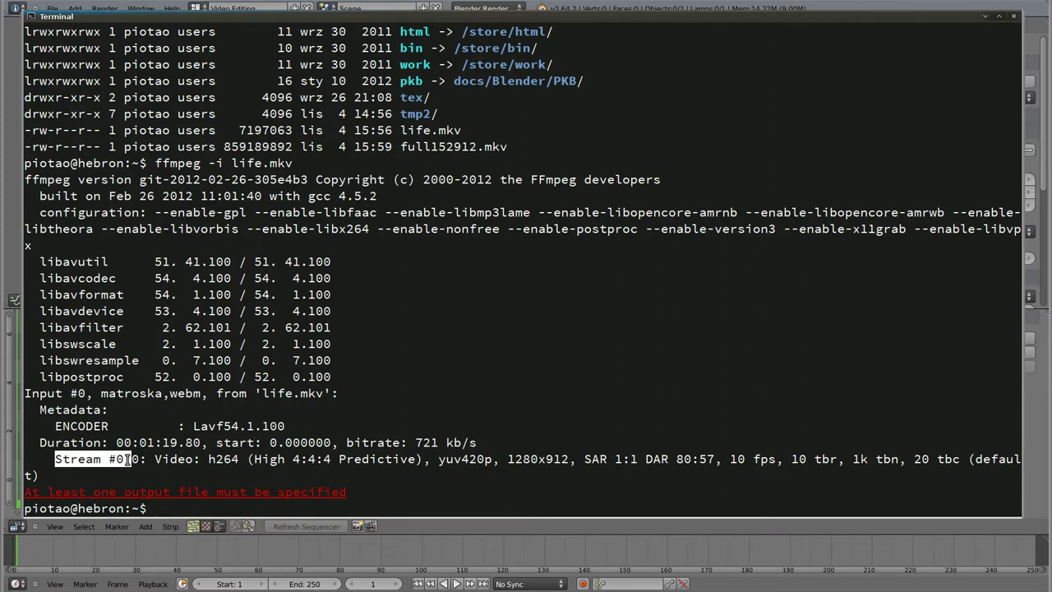
pyautogui.moveTo(127, 460); pyautogui.dragTo(240, 458)
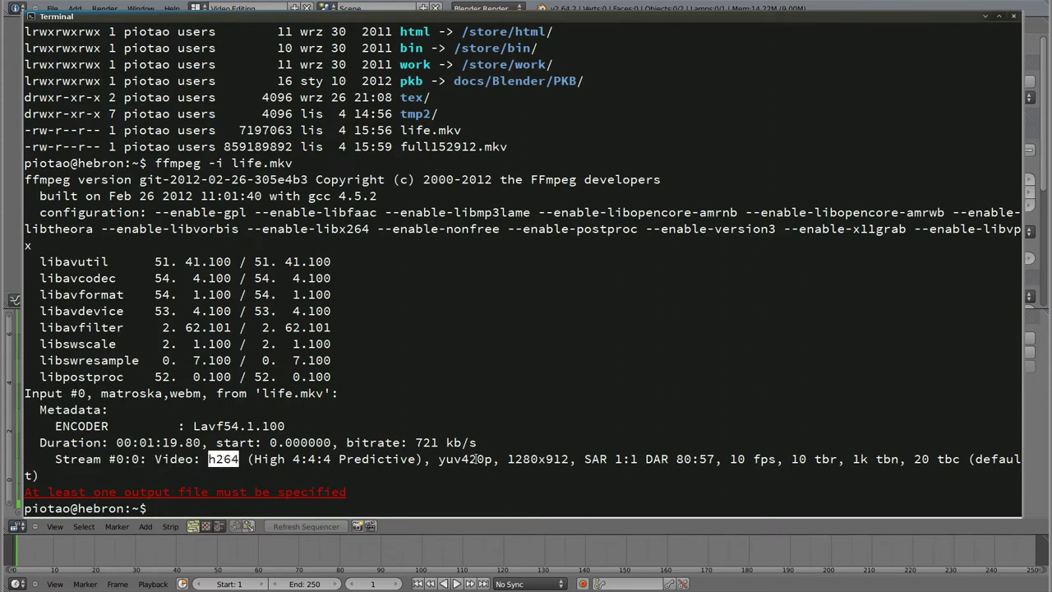
pyautogui.moveTo(506, 459); pyautogui.dragTo(562, 459)
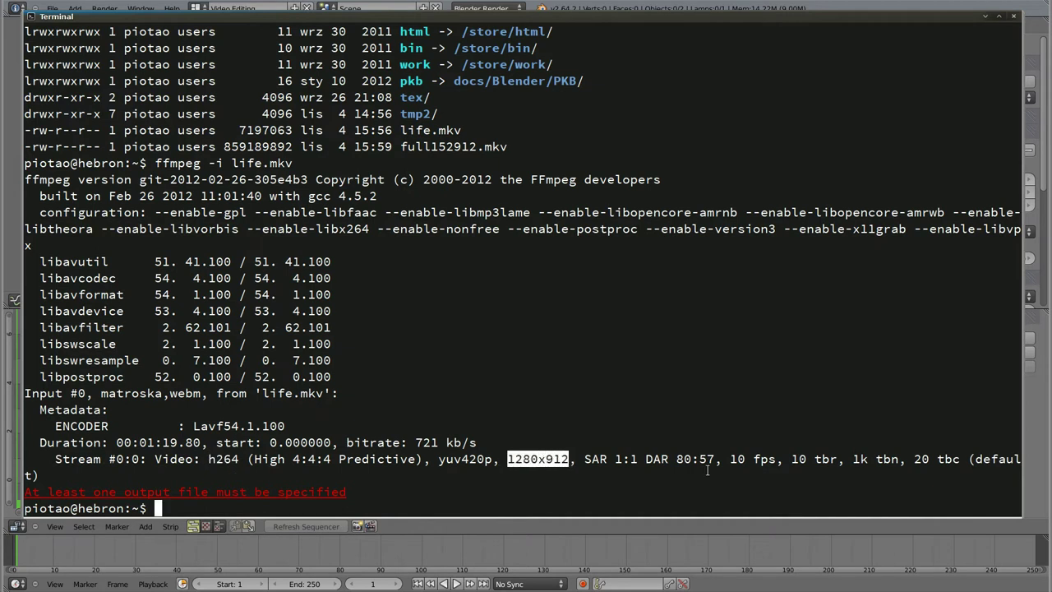
pyautogui.moveTo(730, 458); pyautogui.dragTo(776, 458)
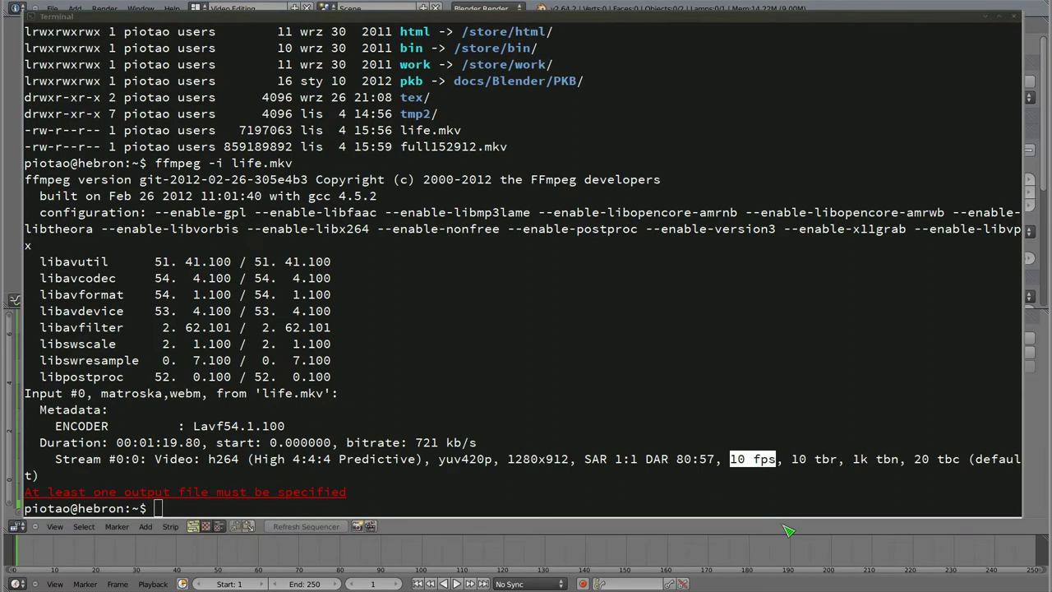
pyautogui.click(780, 460)
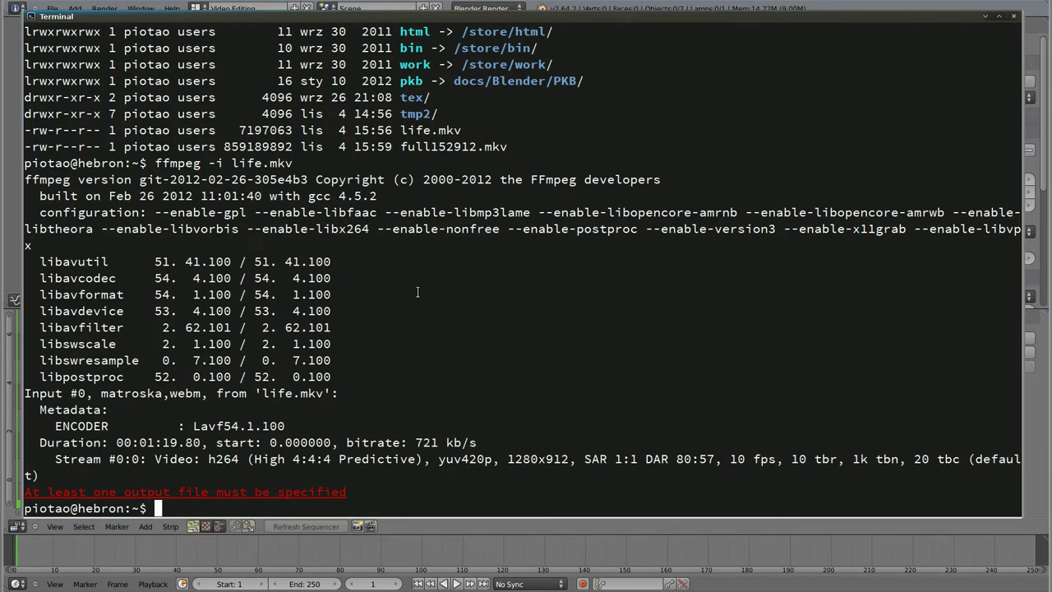
pyautogui.hotkey('alt', 'Tab')
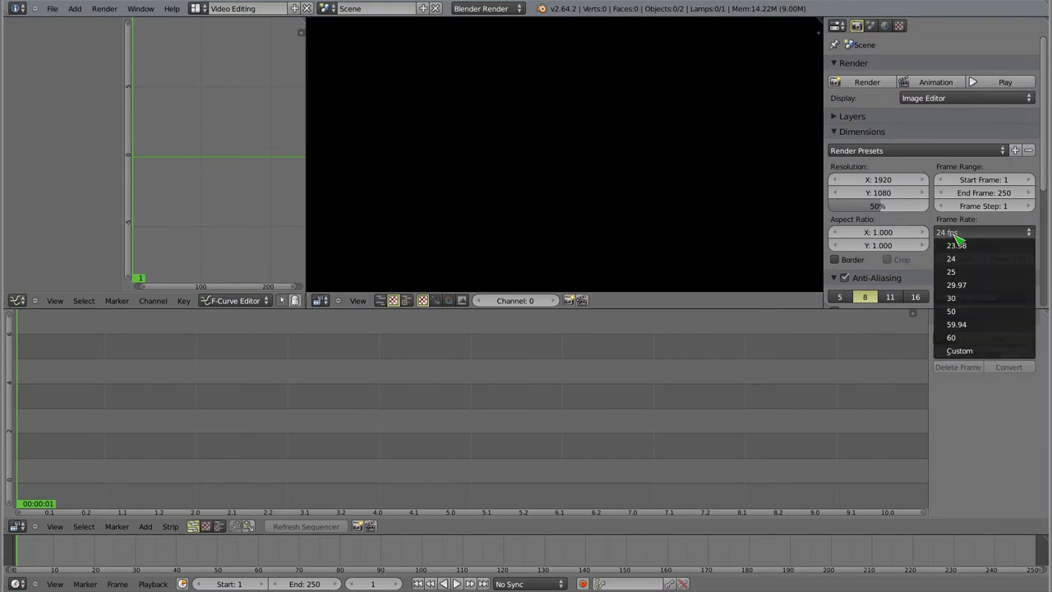
# Set the scene frame rate preset to Custom with 10 fps in Render > Dimensions
pyautogui.click(980, 226)
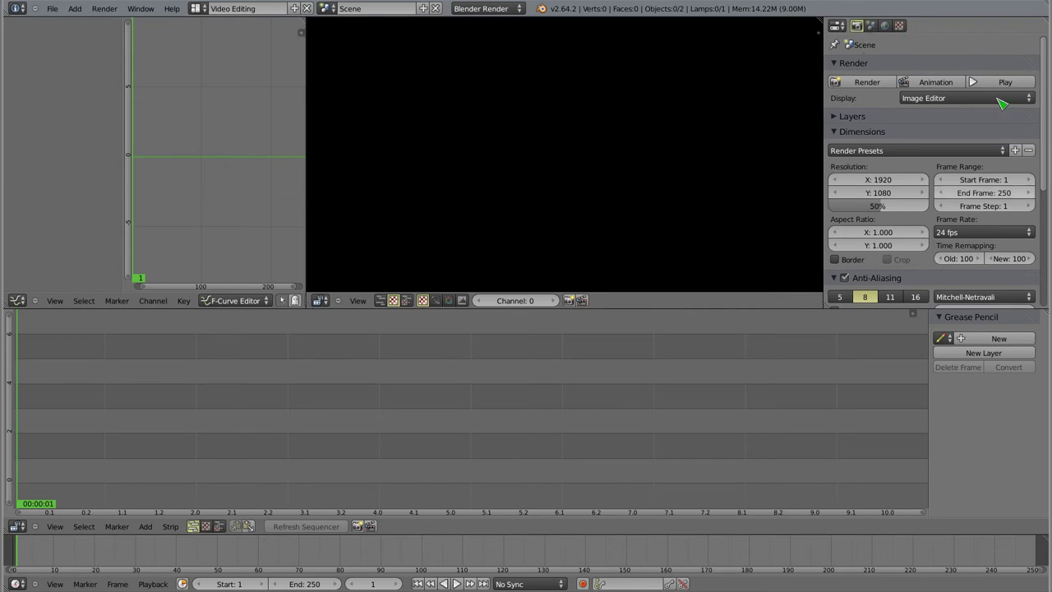
pyautogui.click(975, 234)
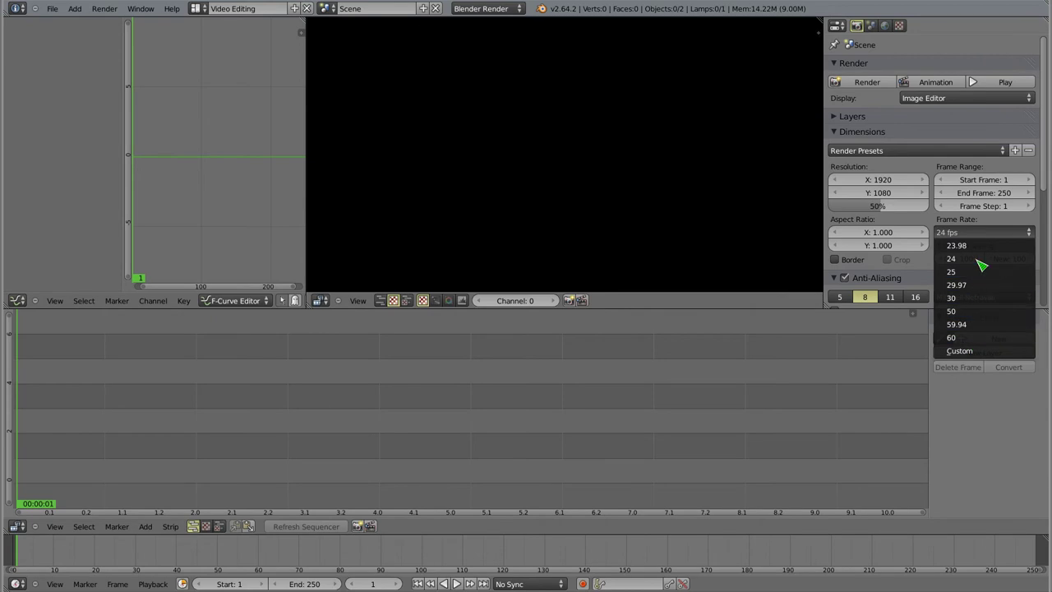
pyautogui.click(978, 350)
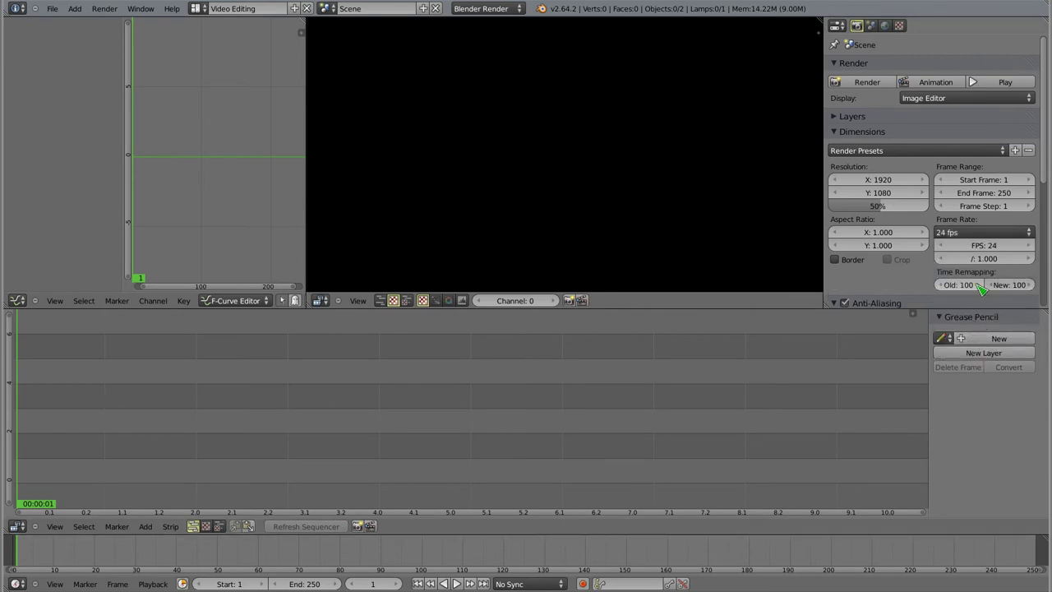
pyautogui.write('10')
pyautogui.press('Return')
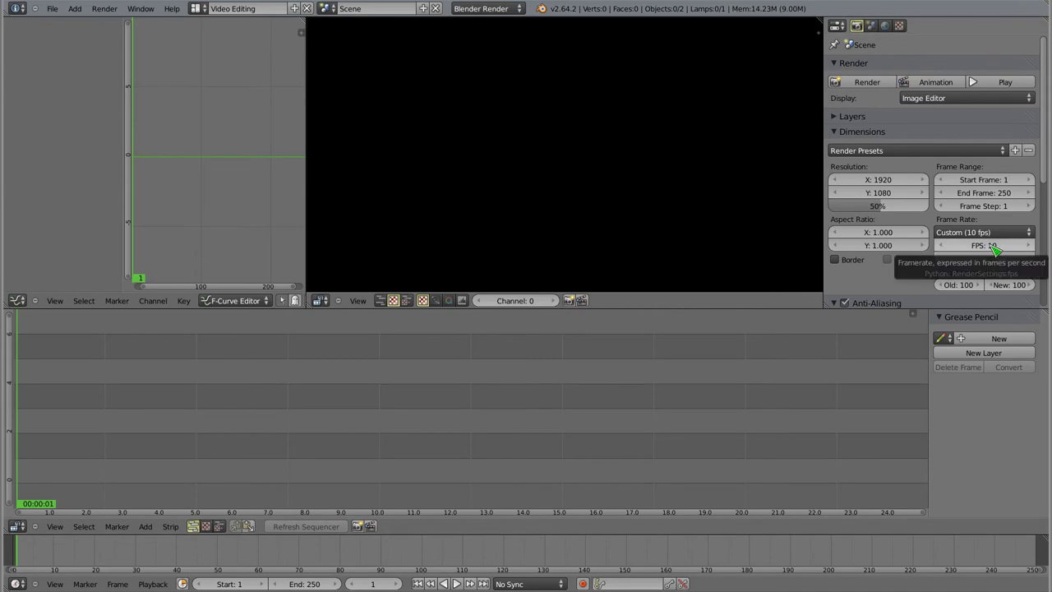
pyautogui.scroll(-1, 213, 414)
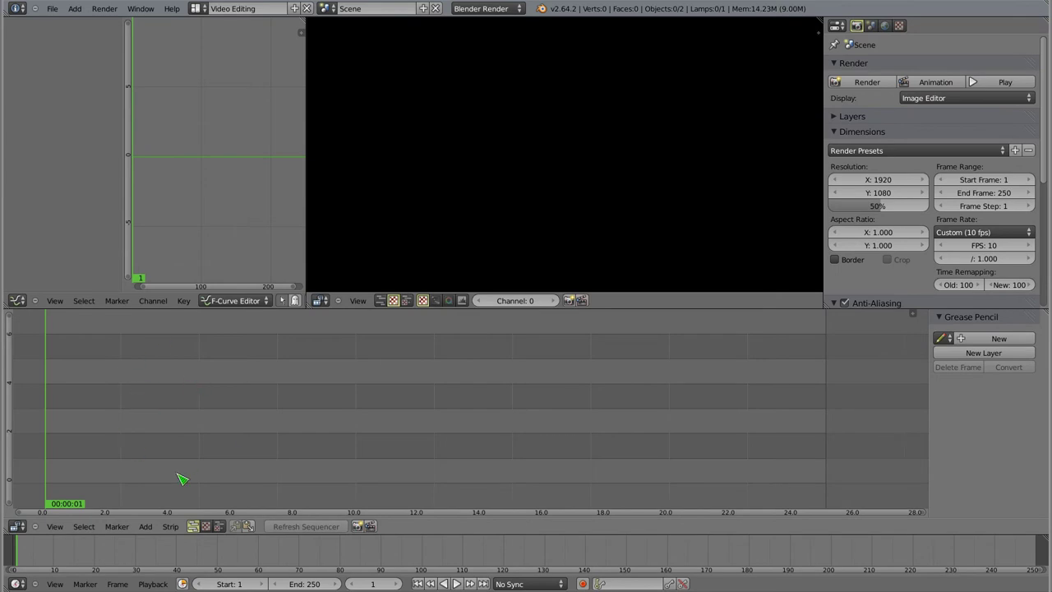
# Add life.mkv from the home folder as a movie strip in the sequencer
pyautogui.hotkey('shift', 'a')
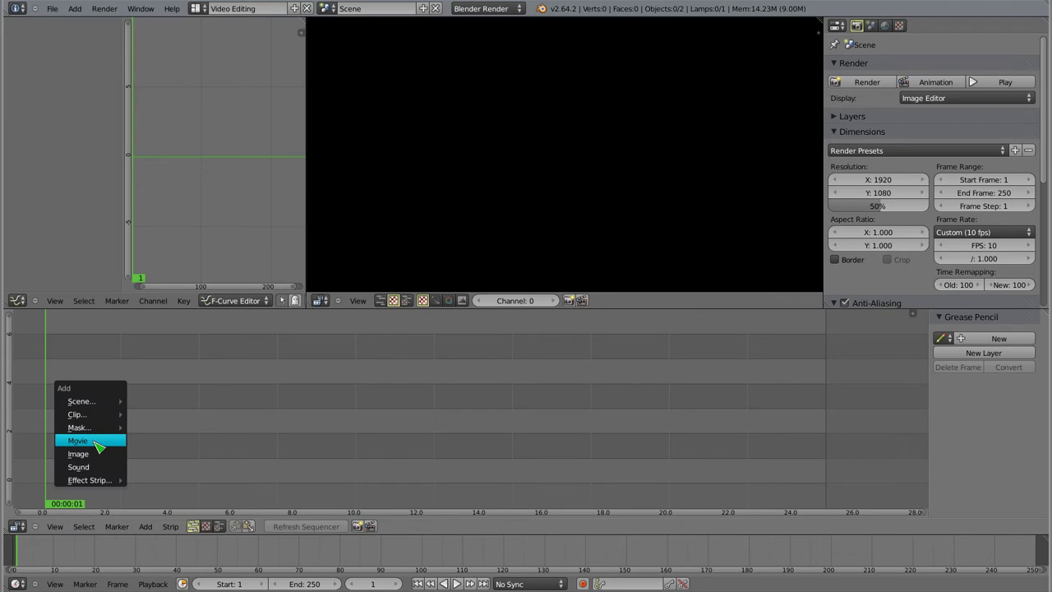
pyautogui.click(97, 443)
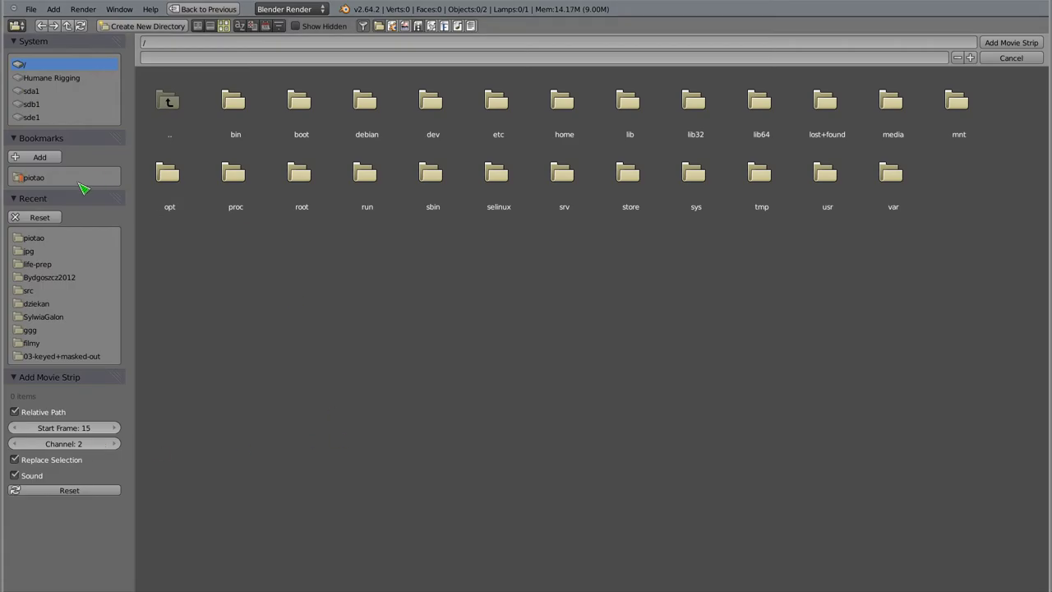
pyautogui.click(33, 178)
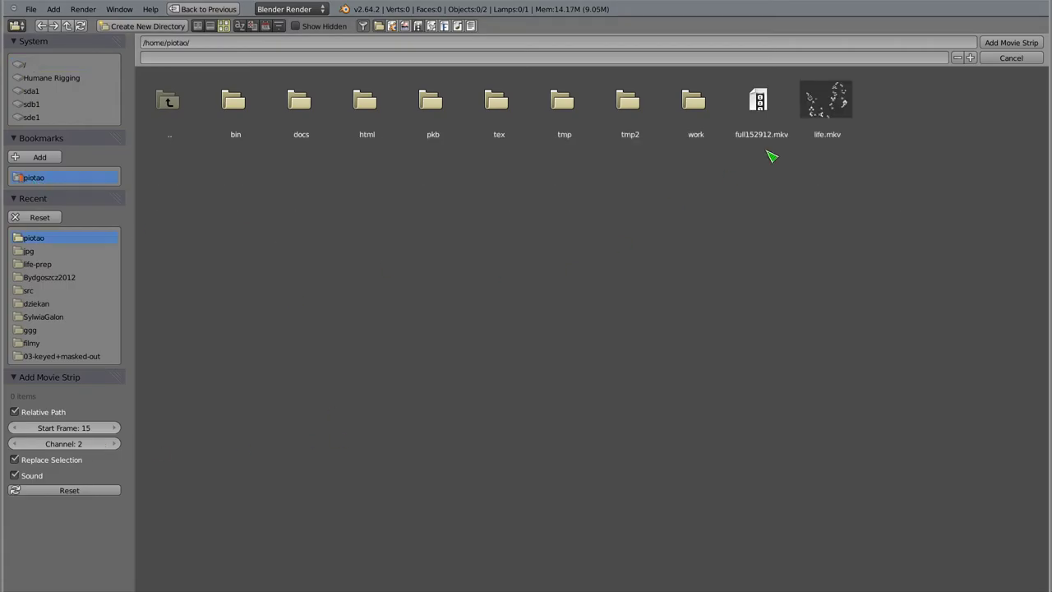
pyautogui.click(829, 107)
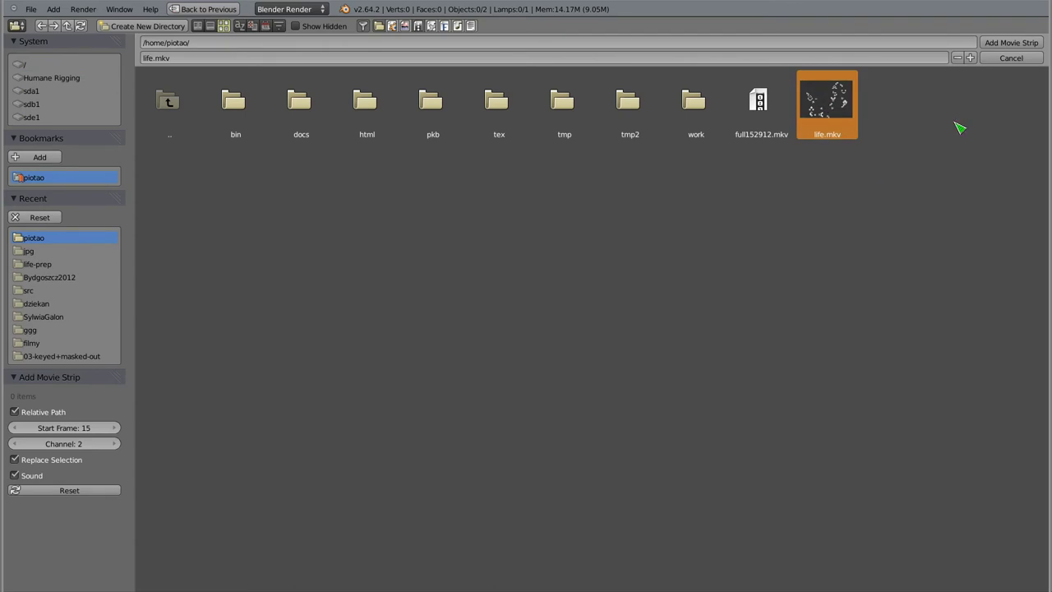
pyautogui.click(1019, 45)
# Zoom the sequencer out and scrub the strip from frame 26 to 96
pyautogui.moveTo(530, 438)
pyautogui.keyDown('ctrl'); pyautogui.mouseDown(button='middle')
pyautogui.moveTo(542, 458)
pyautogui.moveTo(432, 417)
pyautogui.mouseUp(button='middle'); pyautogui.keyUp('ctrl')
pyautogui.click(360, 359)
pyautogui.moveTo(368, 360)
pyautogui.mouseDown()
pyautogui.moveTo(430, 357)
pyautogui.moveTo(392, 361)
pyautogui.mouseUp()
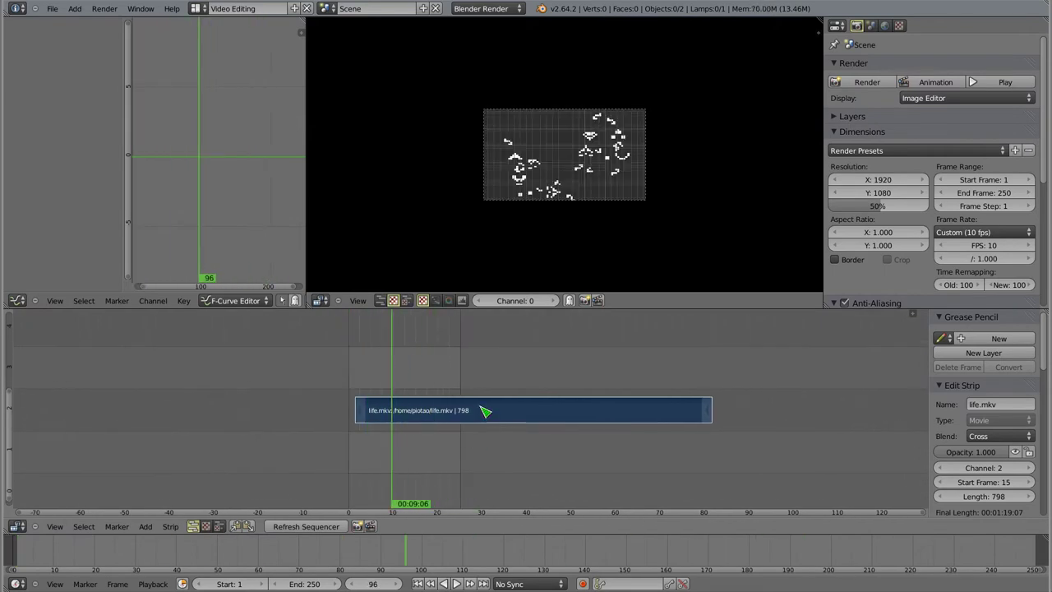
# Move the life.mkv strip to channel 1 at frame 1, then zoom in and scrub later frames
pyautogui.press('g')
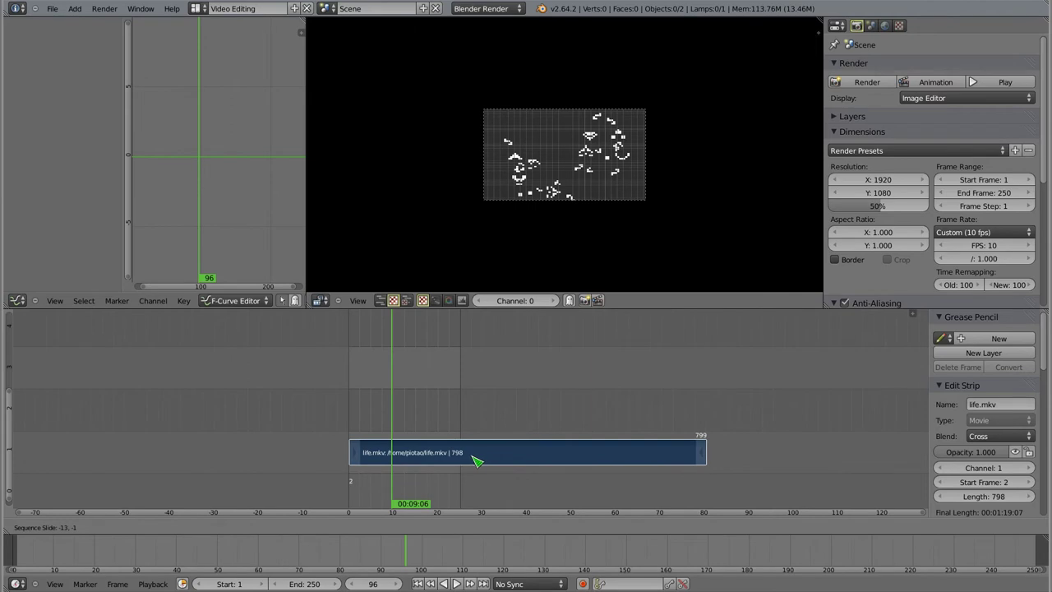
pyautogui.click(469, 457)
pyautogui.moveTo(359, 453)
pyautogui.keyDown('ctrl'); pyautogui.mouseDown(button='middle')
pyautogui.moveTo(395, 475)
pyautogui.moveTo(476, 450)
pyautogui.moveTo(328, 414)
pyautogui.mouseUp(button='middle'); pyautogui.keyUp('ctrl')
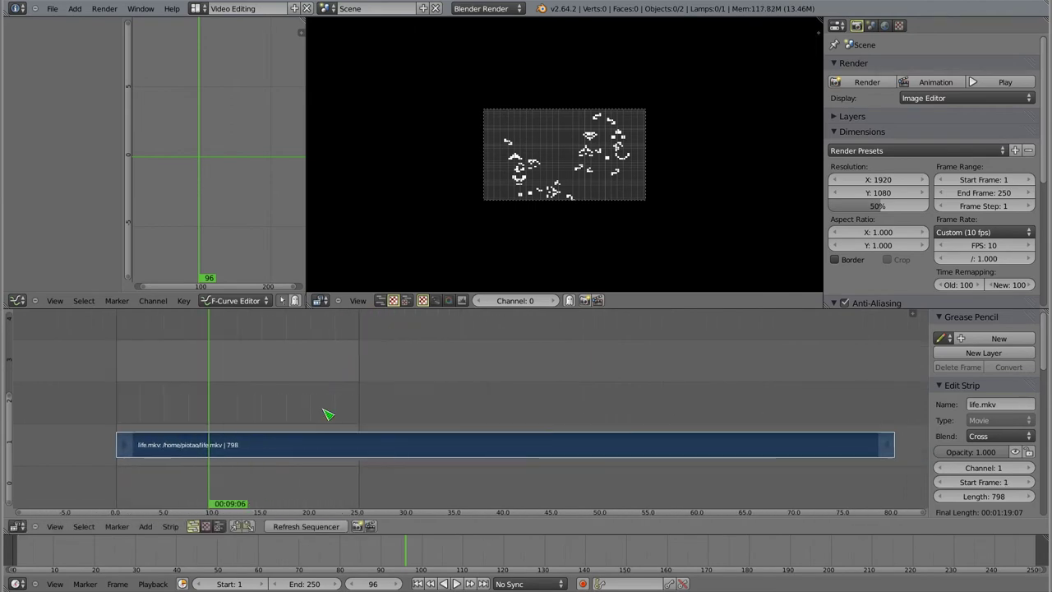
pyautogui.moveTo(165, 411)
pyautogui.mouseDown()
pyautogui.moveTo(409, 401)
pyautogui.moveTo(803, 415)
pyautogui.mouseUp()
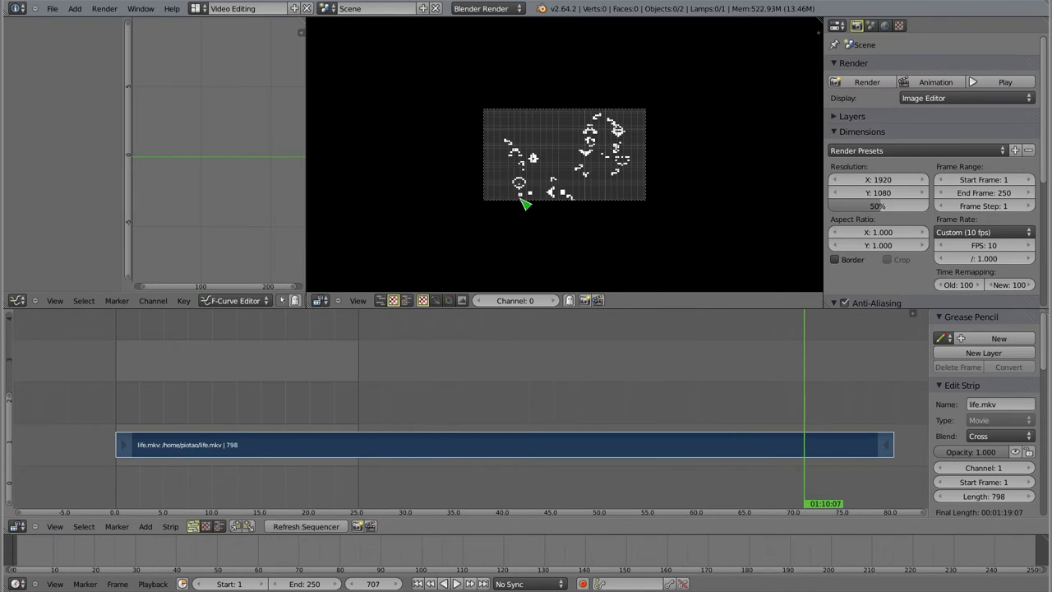
pyautogui.scroll(2, 573, 169)
pyautogui.scroll(2, 566, 165)
pyautogui.scroll(1, 566, 165)
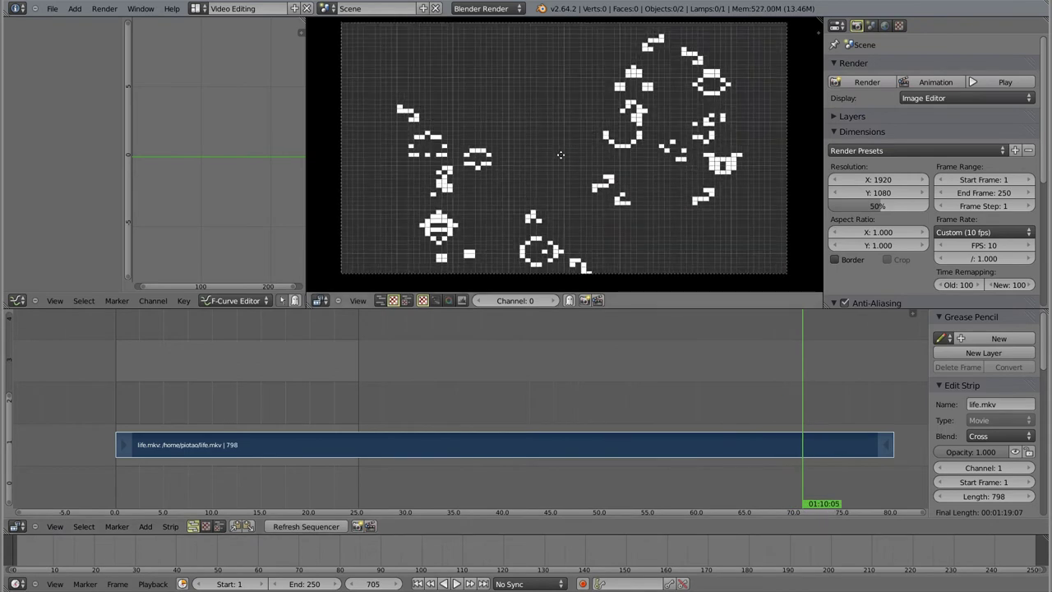
pyautogui.scroll(1, 477, 165)
pyautogui.scroll(-1, 476, 165)
pyautogui.scroll(1, 535, 206)
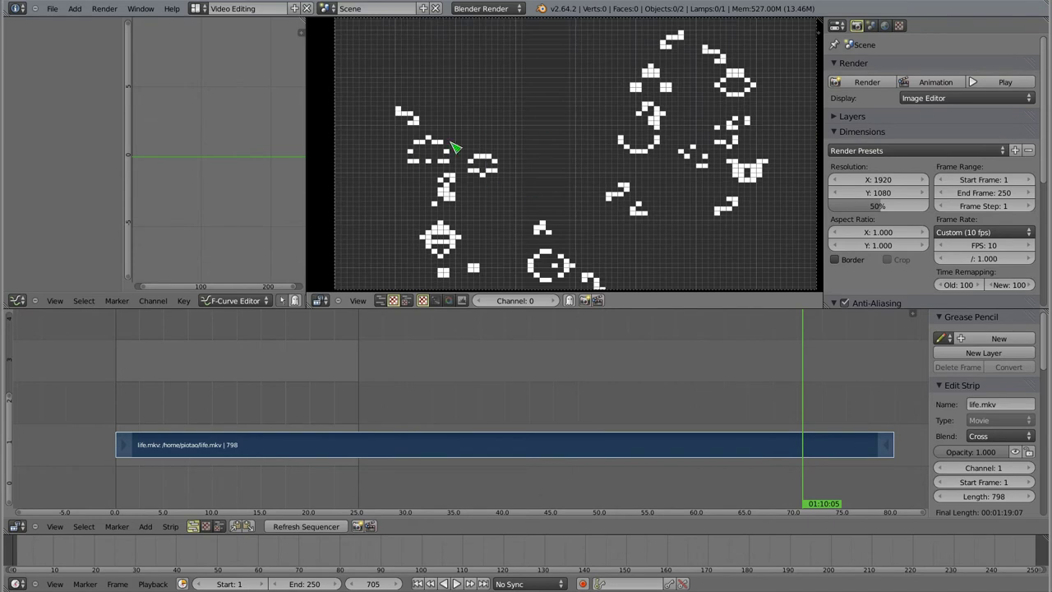
pyautogui.moveTo(758, 403)
pyautogui.mouseDown()
pyautogui.moveTo(336, 400)
pyautogui.moveTo(425, 405)
pyautogui.mouseUp()
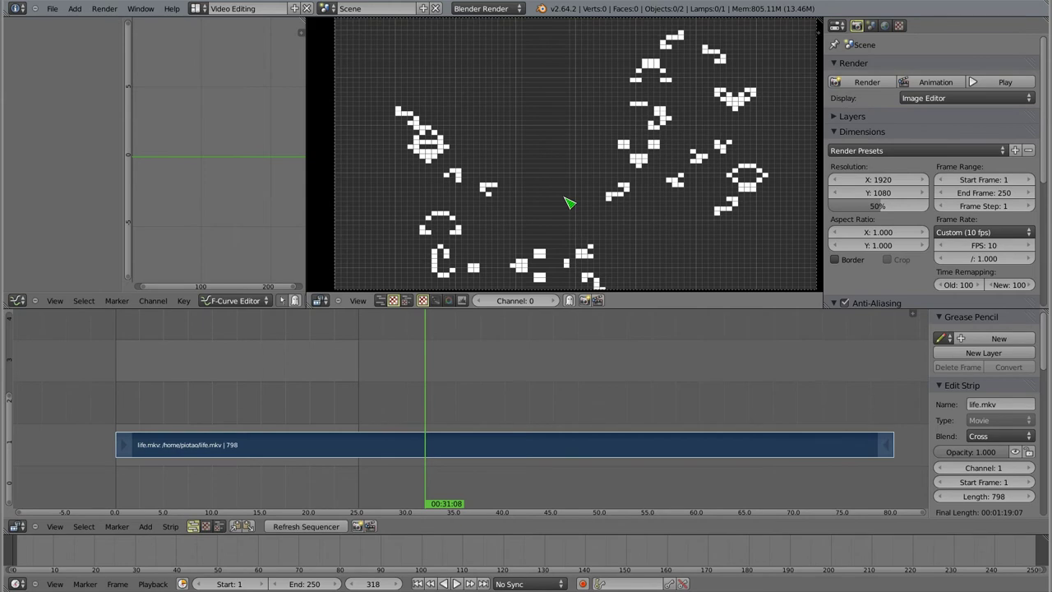
pyautogui.click(426, 352)
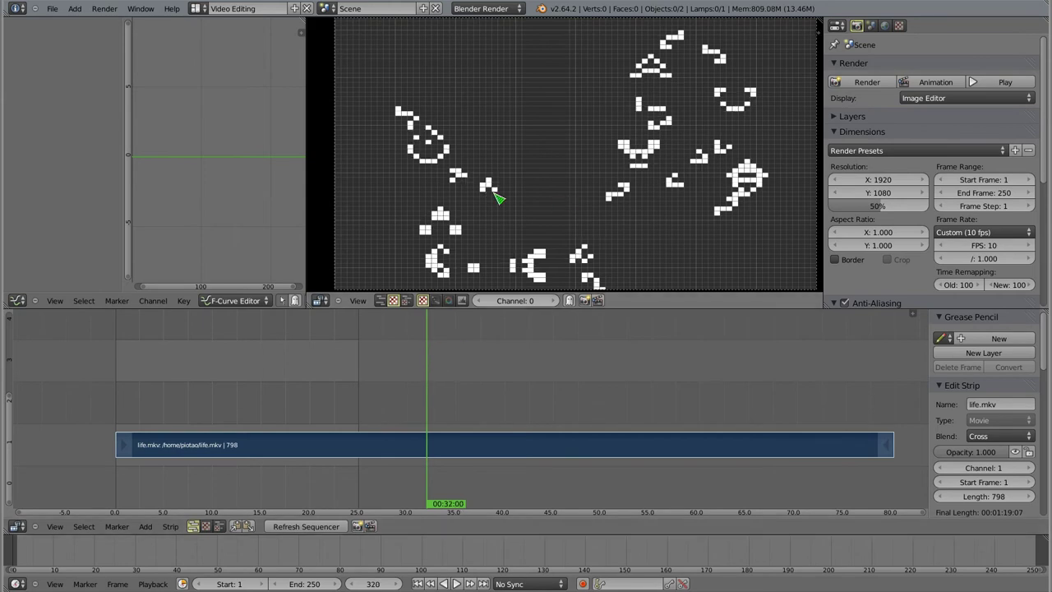
pyautogui.scroll(3, 492, 191)
pyautogui.scroll(2, 498, 188)
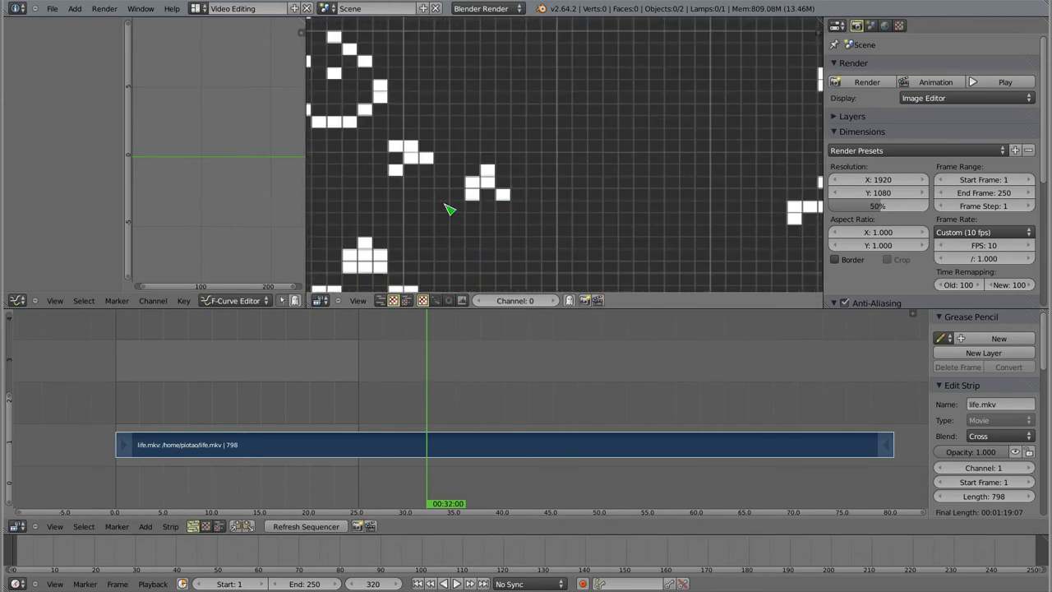
pyautogui.moveTo(434, 381); pyautogui.dragTo(442, 382)
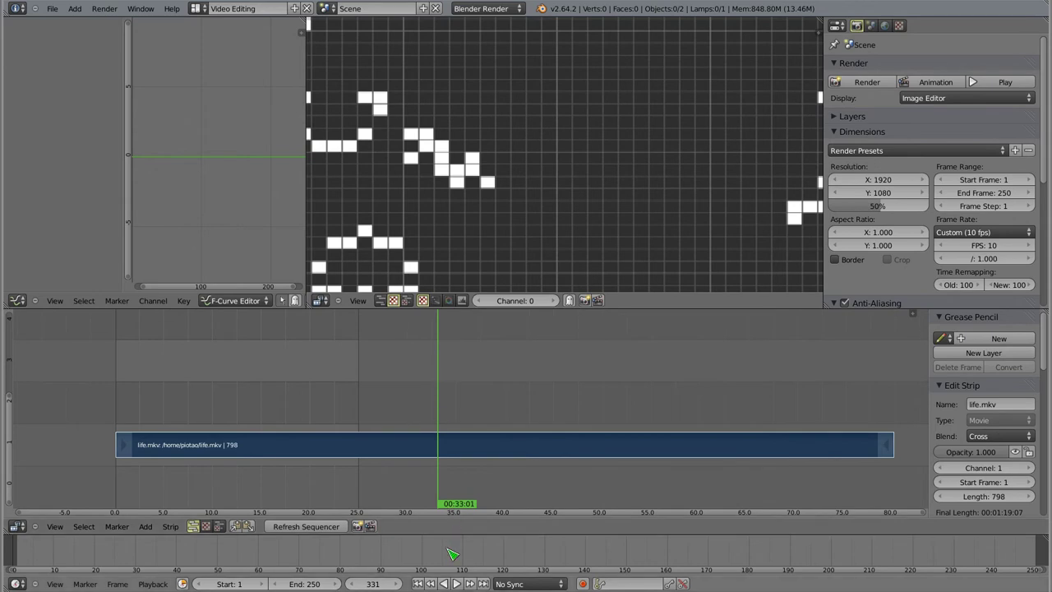
# Set the frame range to 331–491 and play it back with Alt+A
pyautogui.press('s')
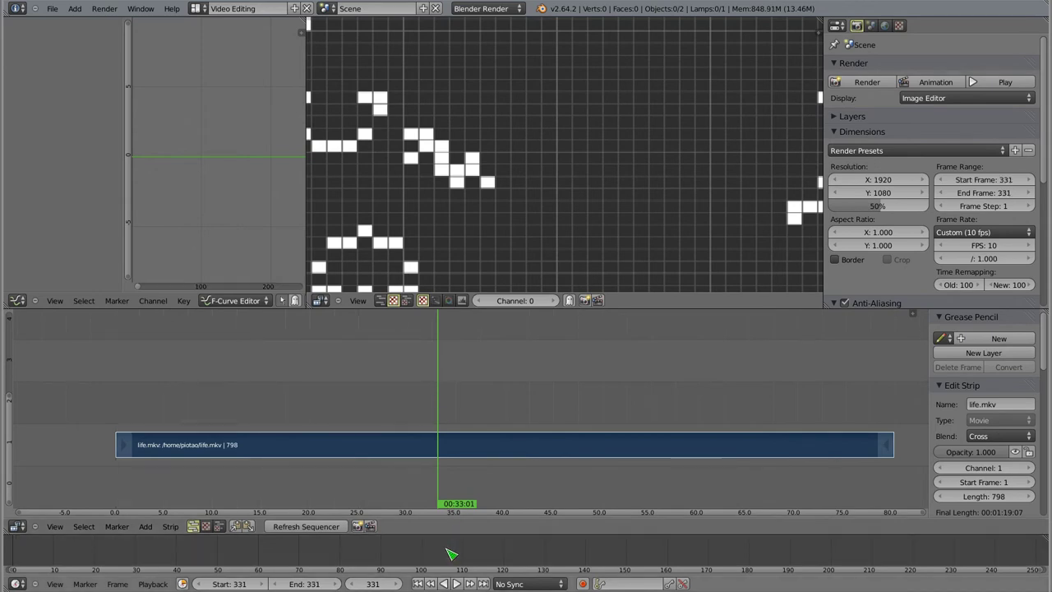
pyautogui.moveTo(440, 417); pyautogui.dragTo(599, 410)
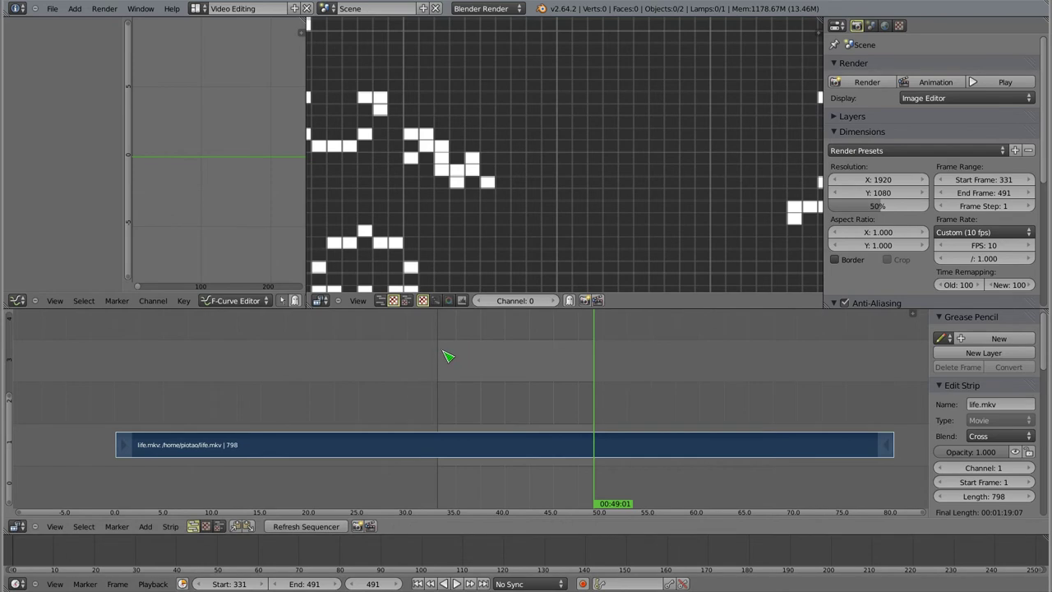
pyautogui.press('Right')
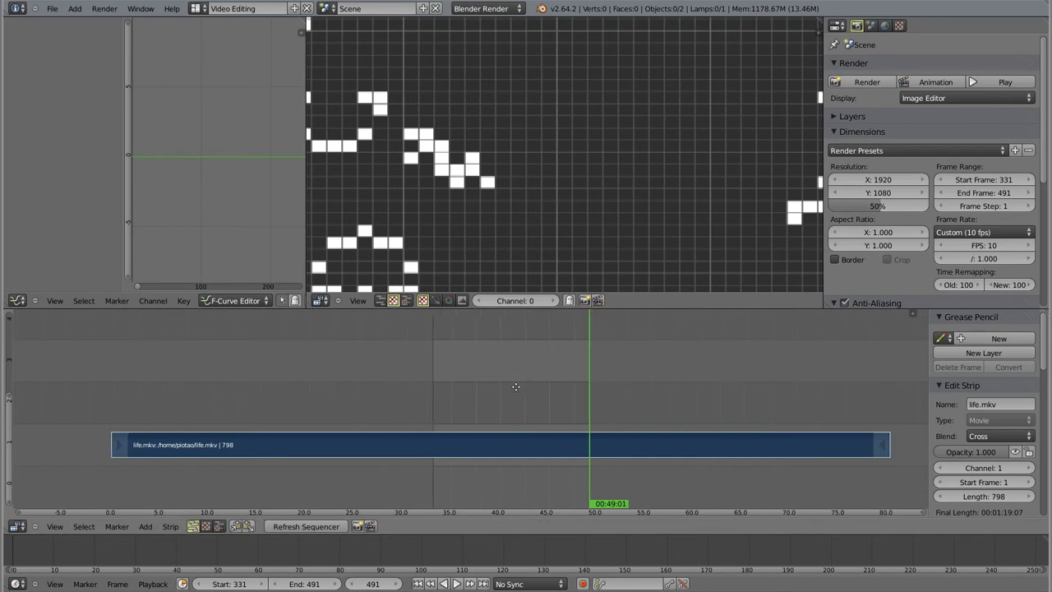
pyautogui.hotkey('alt', 'a')
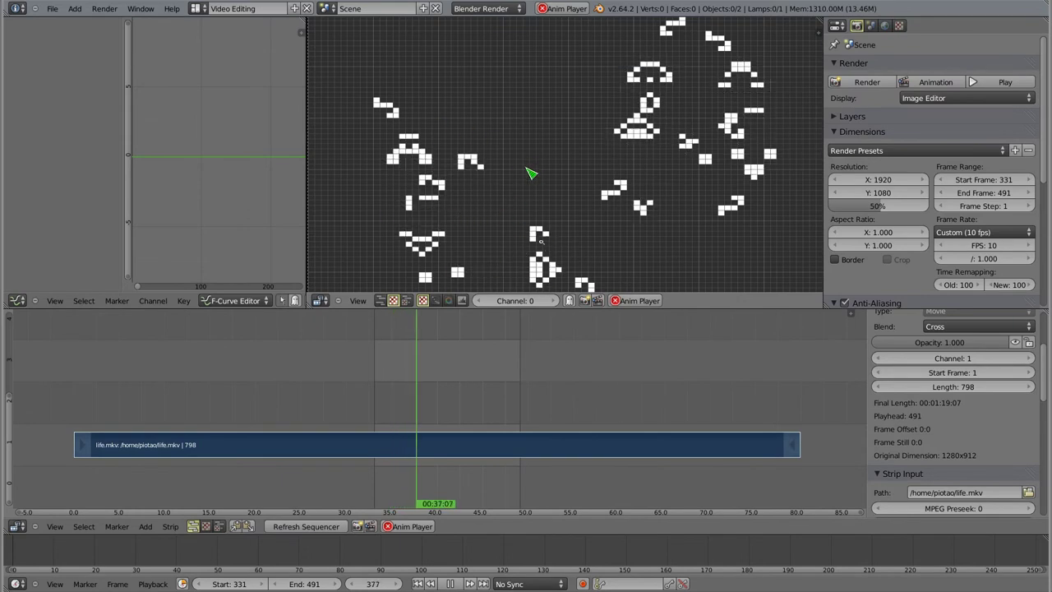
# Stop the Life playback at the end of the 331–491 frame range
pyautogui.click(513, 357)
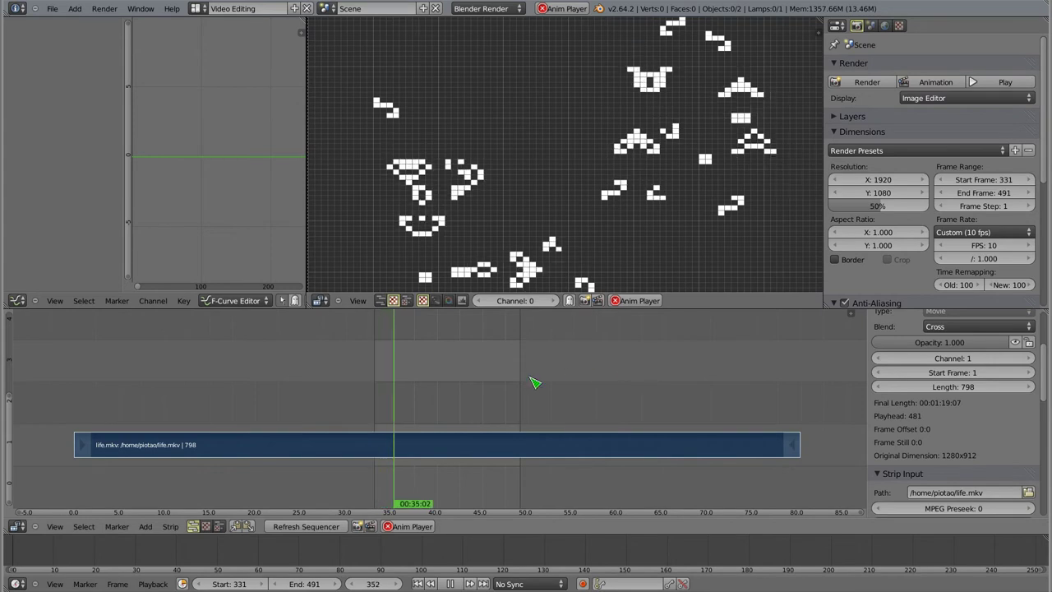
pyautogui.scroll(-3, 556, 165)
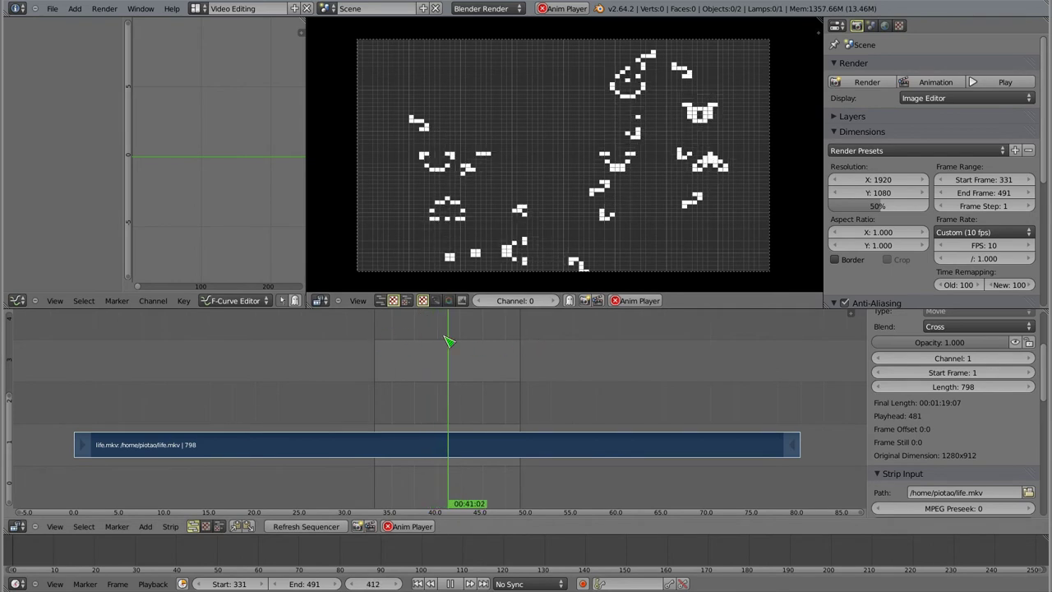
pyautogui.hotkey('shift', 'Right')
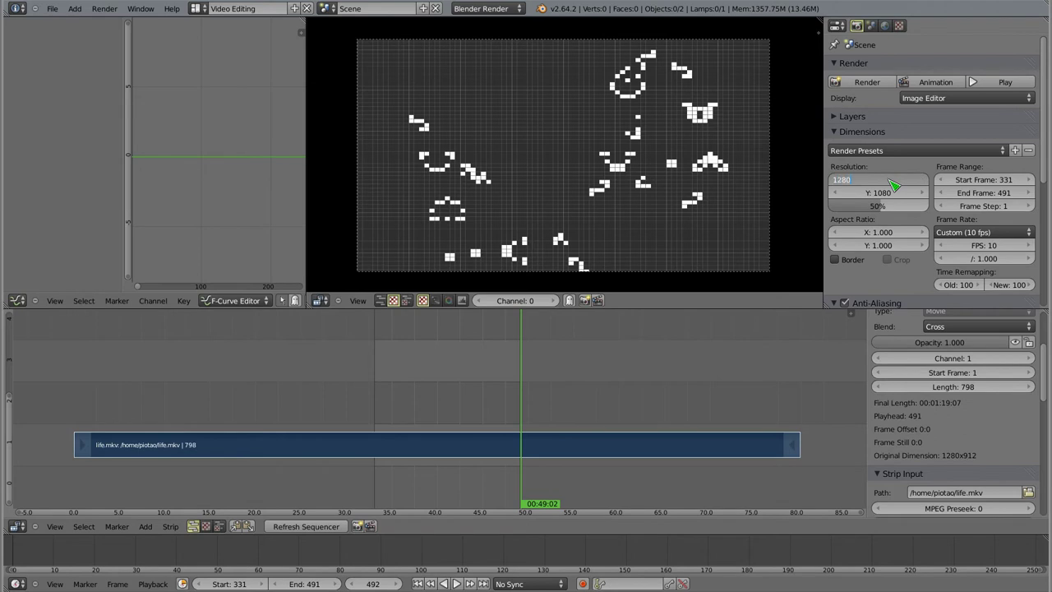
# Set the render resolution to 1280 × 912 at 100%
pyautogui.press('Tab')
pyautogui.write('2')
pyautogui.press('Return')
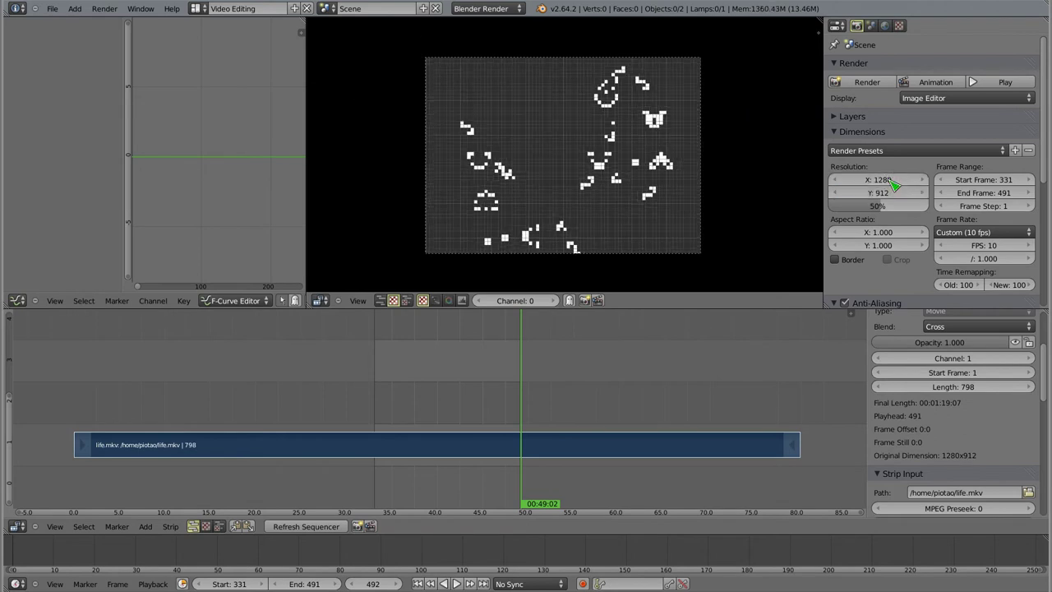
pyautogui.moveTo(878, 205); pyautogui.dragTo(925, 205)
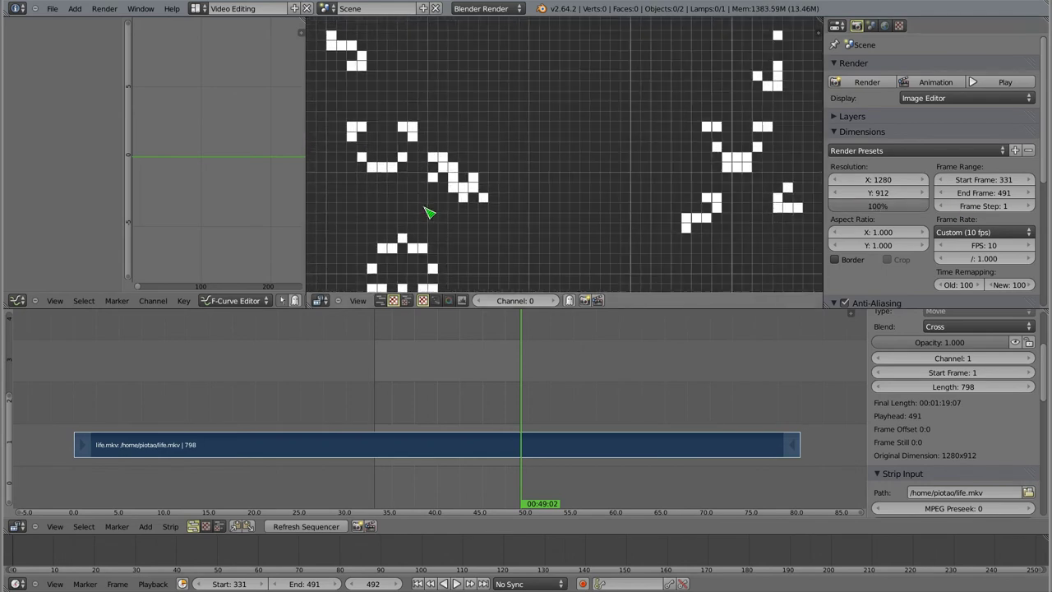
# Pan the preview to inspect the Life patterns and scroll Properties down to Output
pyautogui.scroll(-1, 452, 173)
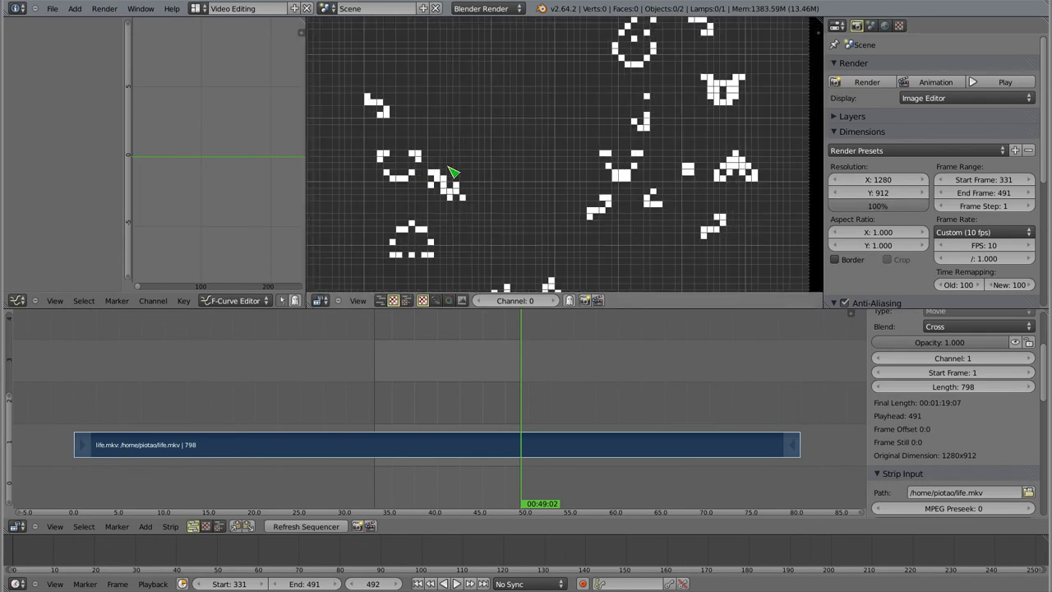
pyautogui.scroll(2, 453, 172)
pyautogui.moveTo(436, 188)
pyautogui.mouseDown(button='middle')
pyautogui.moveTo(673, 177)
pyautogui.moveTo(1042, 266)
pyautogui.mouseUp(button='middle')
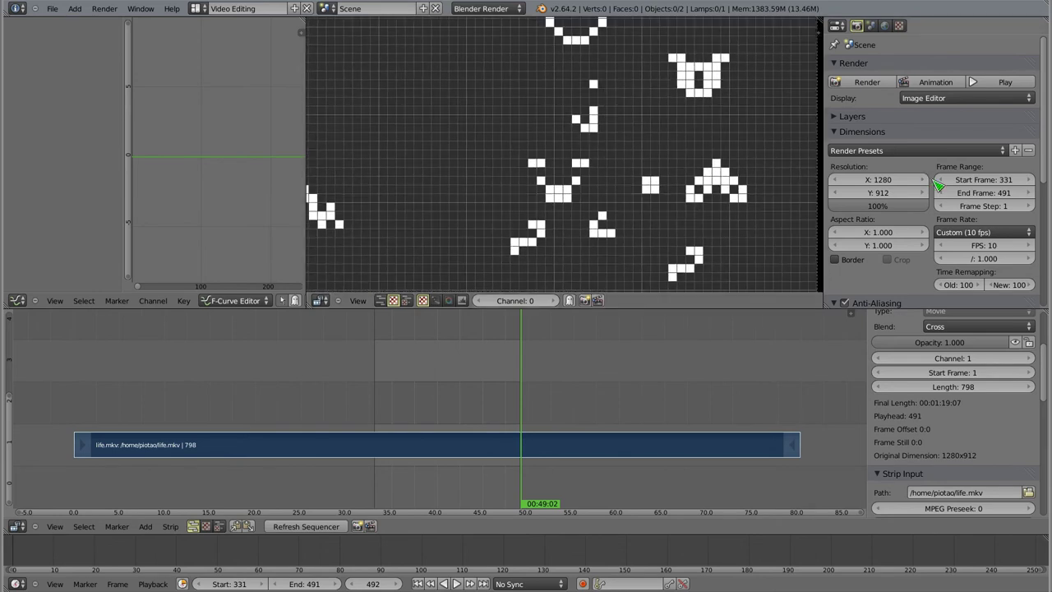
pyautogui.scroll(-1, 879, 161)
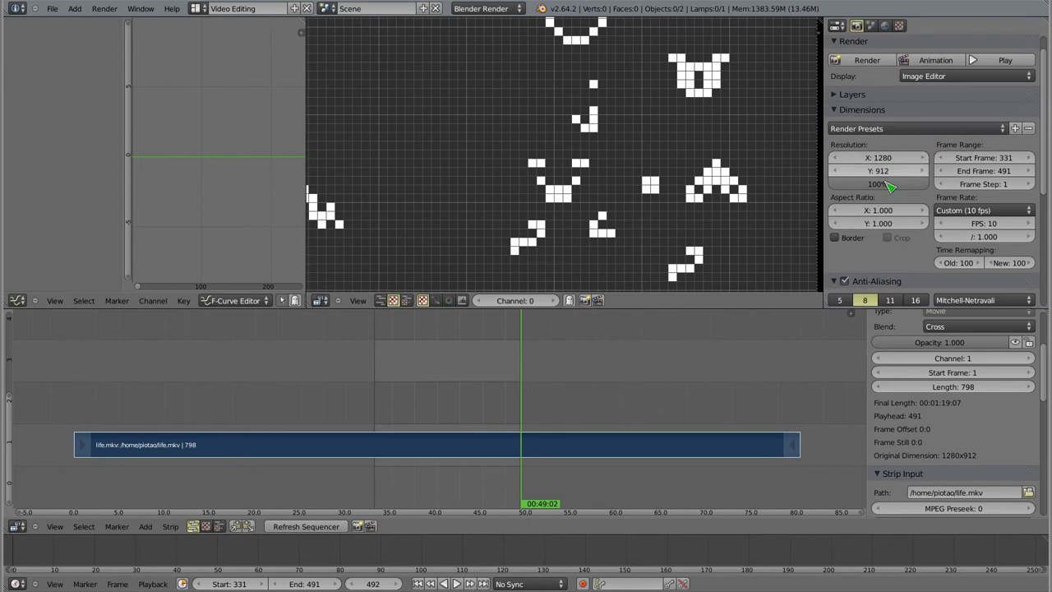
pyautogui.scroll(-3, 986, 222)
pyautogui.scroll(-2, 962, 197)
pyautogui.scroll(-2, 931, 156)
pyautogui.scroll(-2, 904, 123)
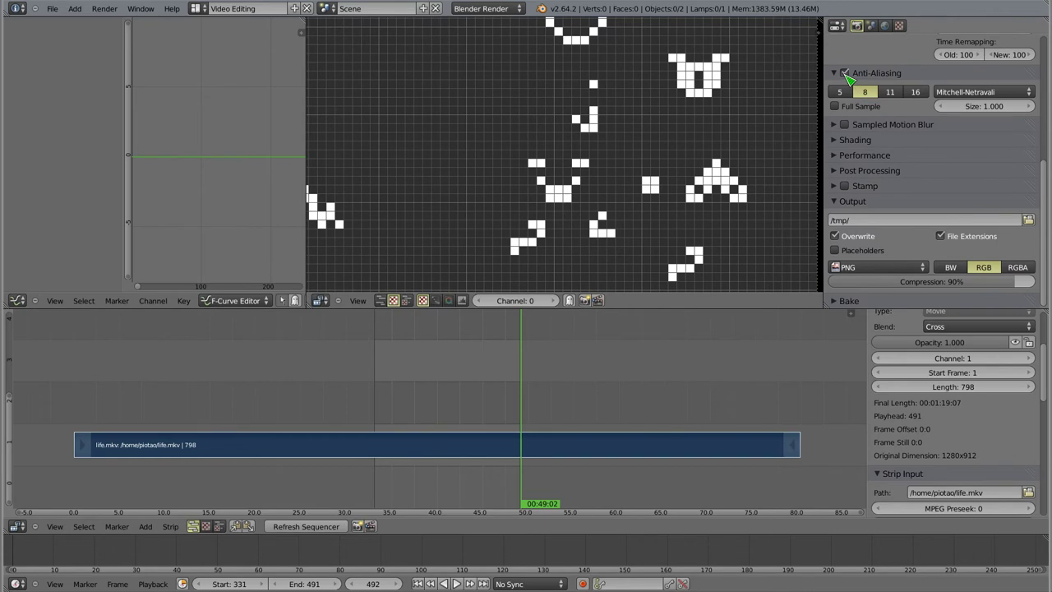
# Turn off render anti-aliasing and bring up the output folder chooser
pyautogui.click(845, 73)
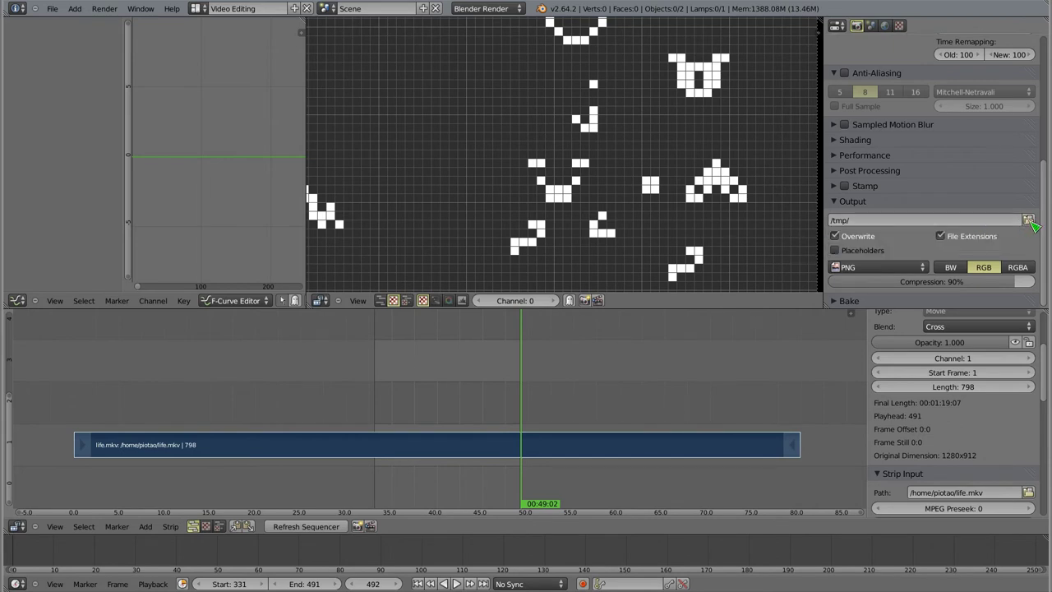
pyautogui.click(1028, 220)
# Create a 'life' folder in the home folder and accept it as the render output path
pyautogui.click(44, 180)
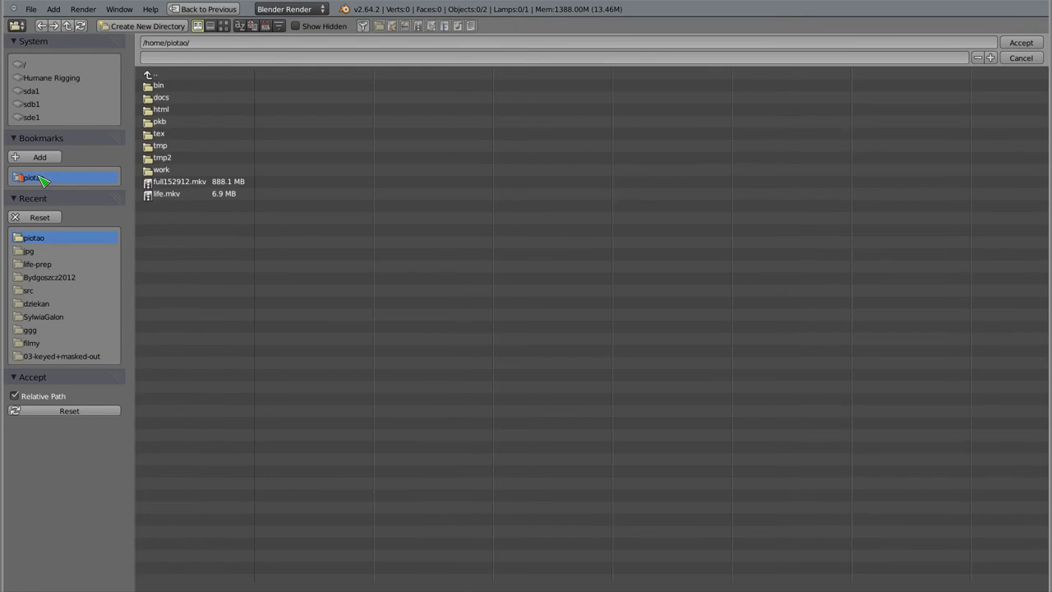
pyautogui.press('i')
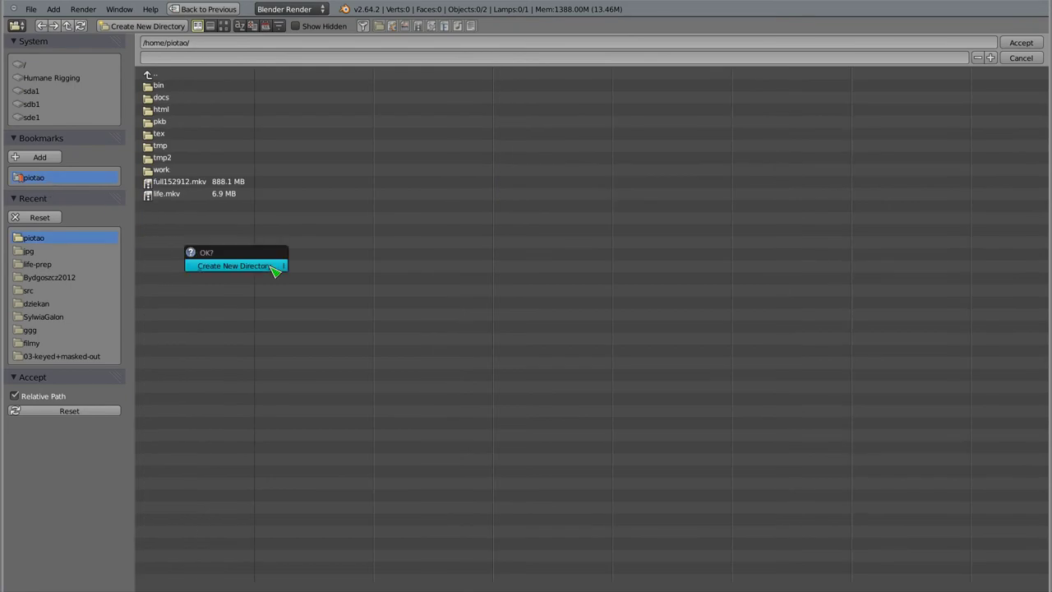
pyautogui.click(216, 265)
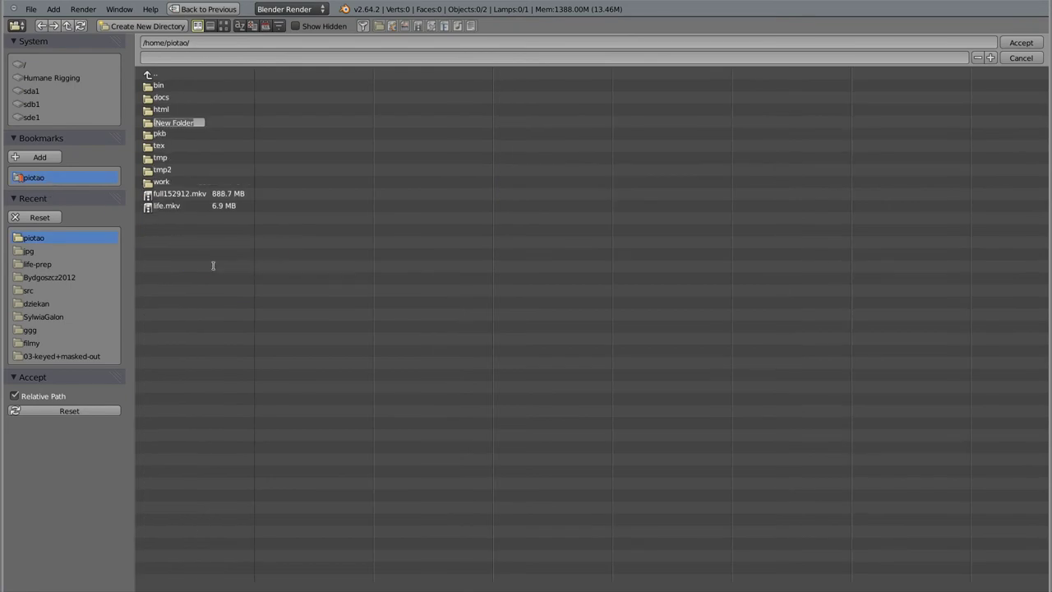
pyautogui.write('life')
pyautogui.press('Return')
pyautogui.click(161, 122)
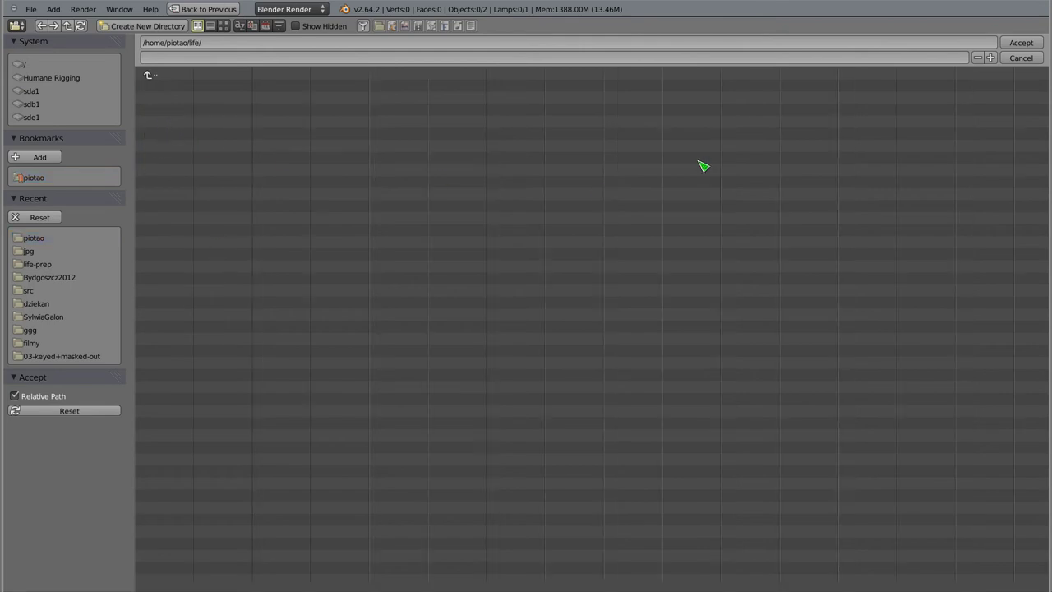
pyautogui.click(1019, 44)
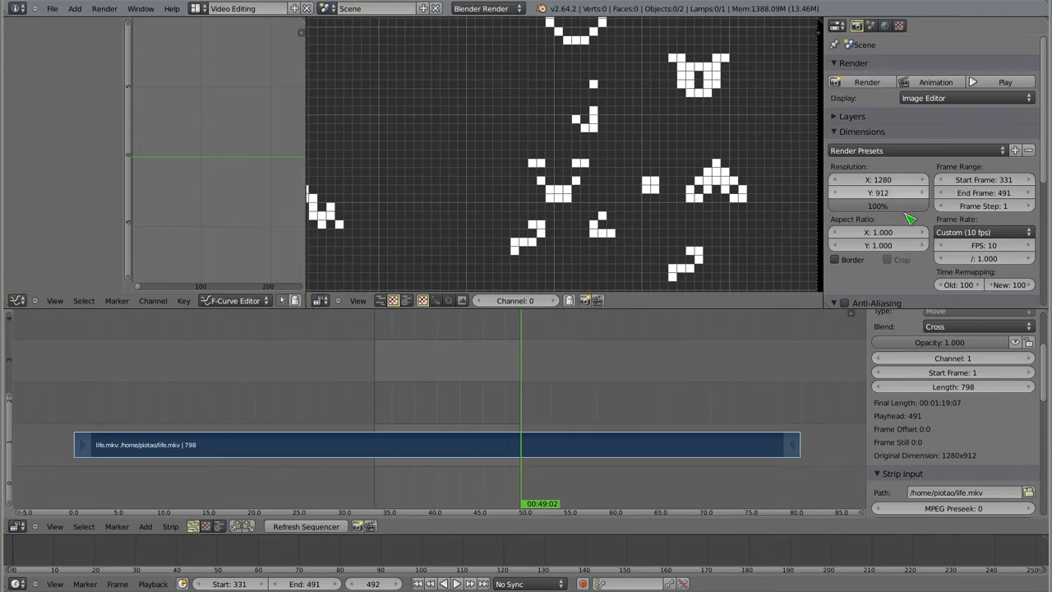
pyautogui.scroll(-5, 945, 234)
pyautogui.scroll(-2, 927, 242)
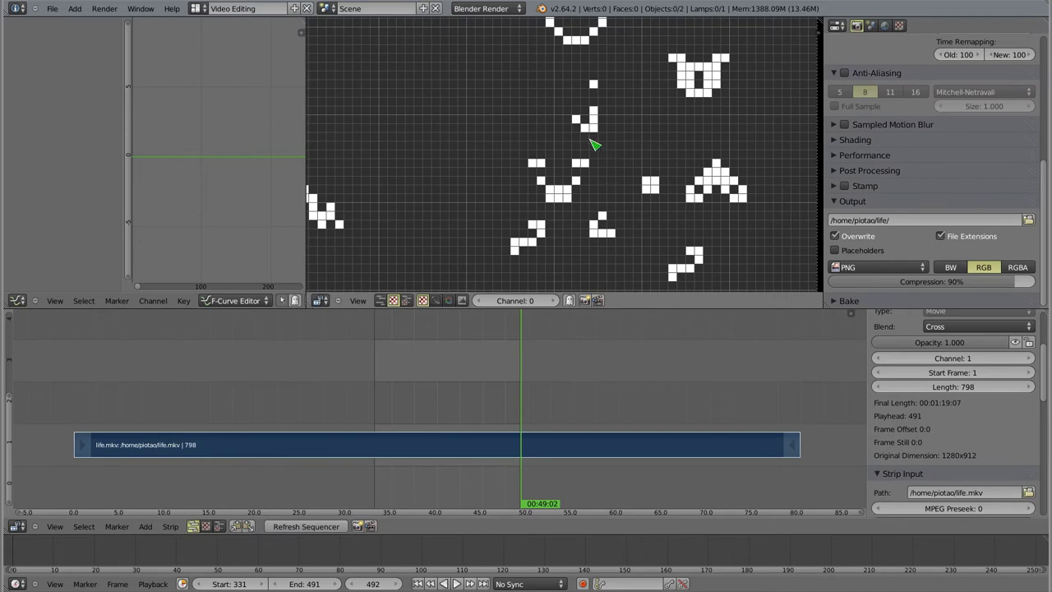
pyautogui.scroll(-2, 595, 146)
pyautogui.scroll(-1, 594, 145)
pyautogui.scroll(-1, 575, 148)
pyautogui.keyDown('ctrl'); pyautogui.hscroll(-3, 567, 151); pyautogui.keyUp('ctrl')
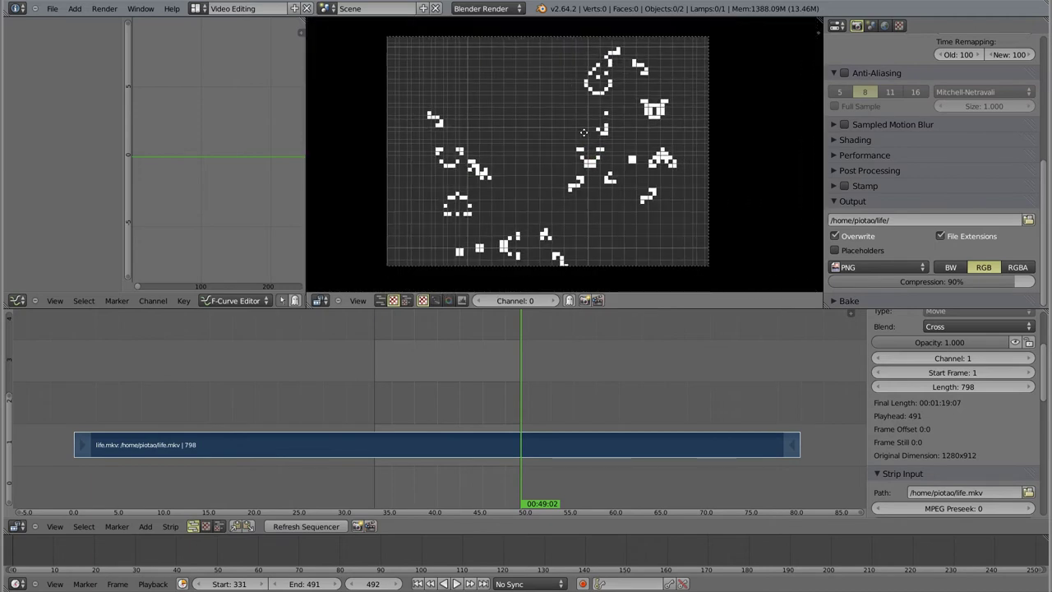
pyautogui.scroll(2, 565, 131)
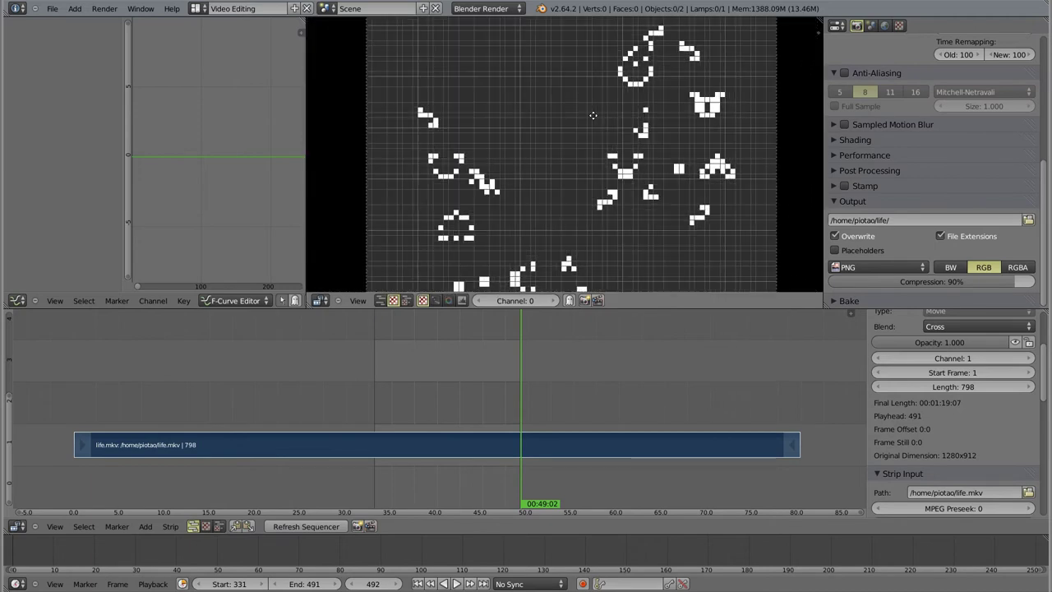
pyautogui.moveTo(477, 176); pyautogui.dragTo(473, 210, button='middle')
pyautogui.moveTo(605, 171); pyautogui.dragTo(592, 83, button='middle')
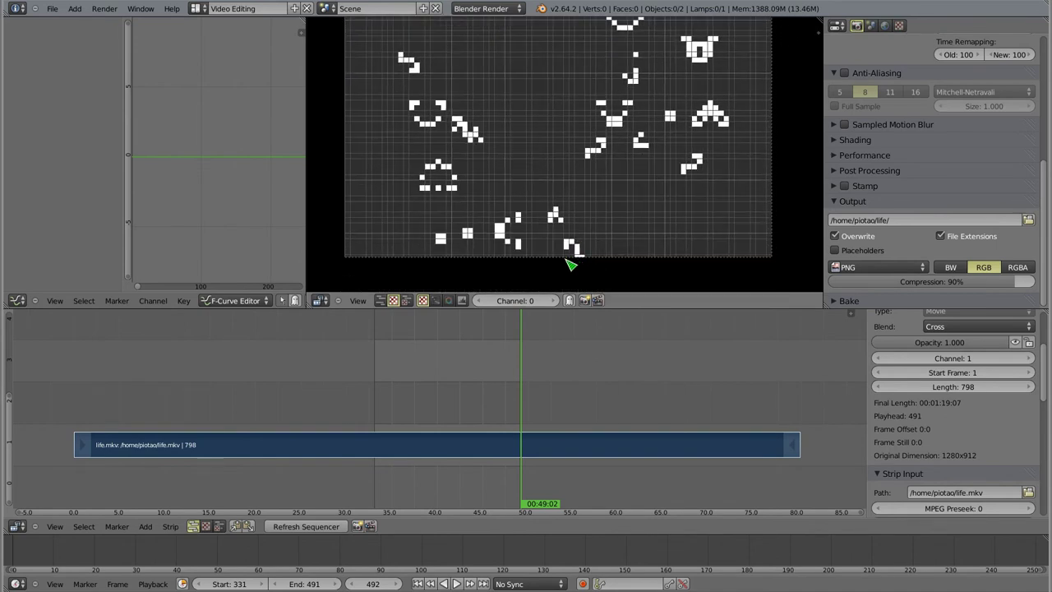
pyautogui.moveTo(592, 265); pyautogui.dragTo(624, 74, button='middle')
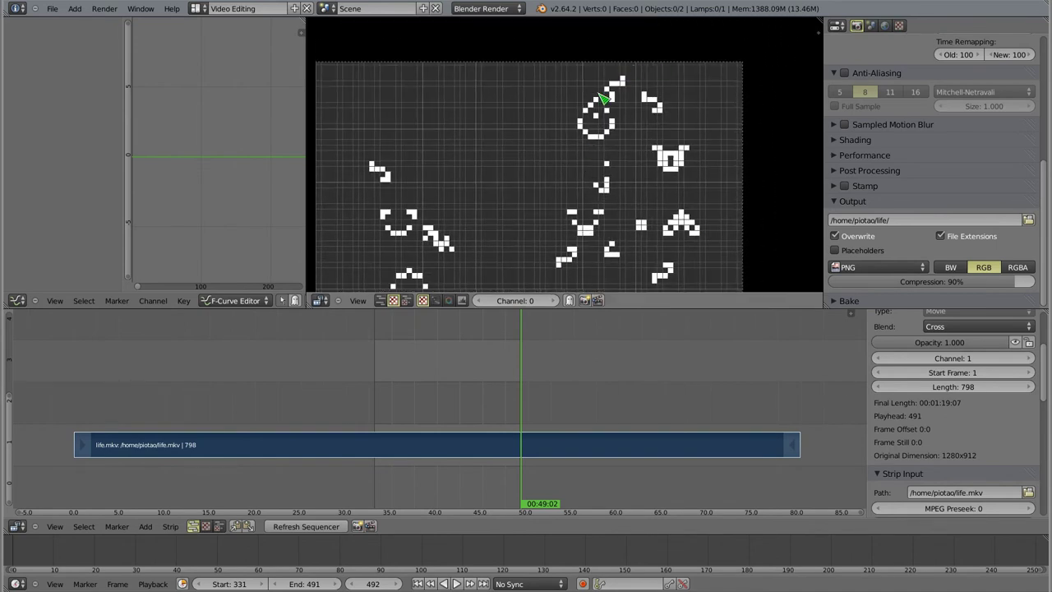
pyautogui.moveTo(359, 156); pyautogui.dragTo(432, 103, button='middle')
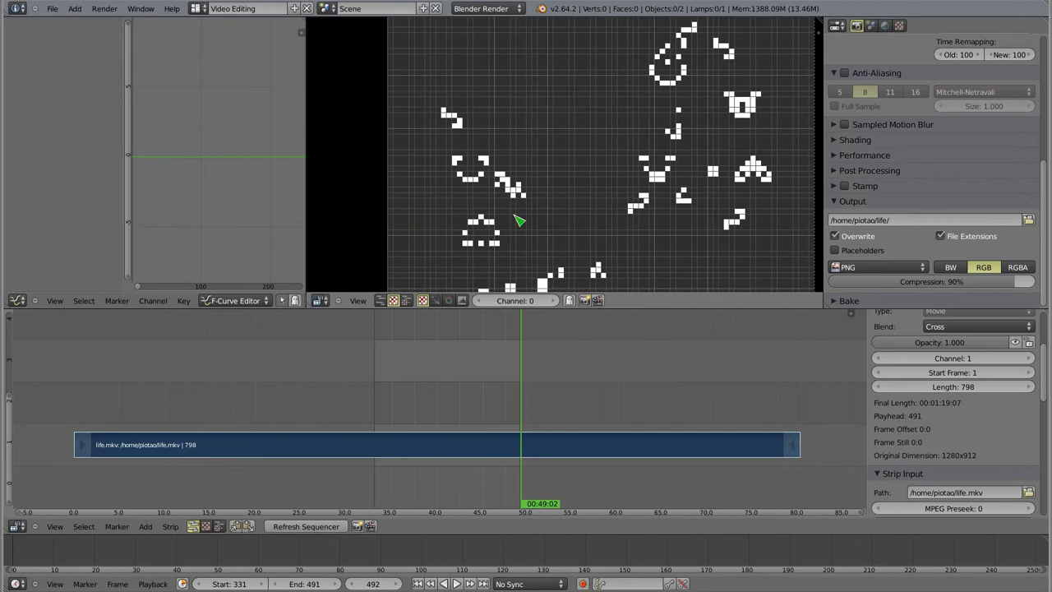
pyautogui.moveTo(634, 164); pyautogui.dragTo(600, 163, button='middle')
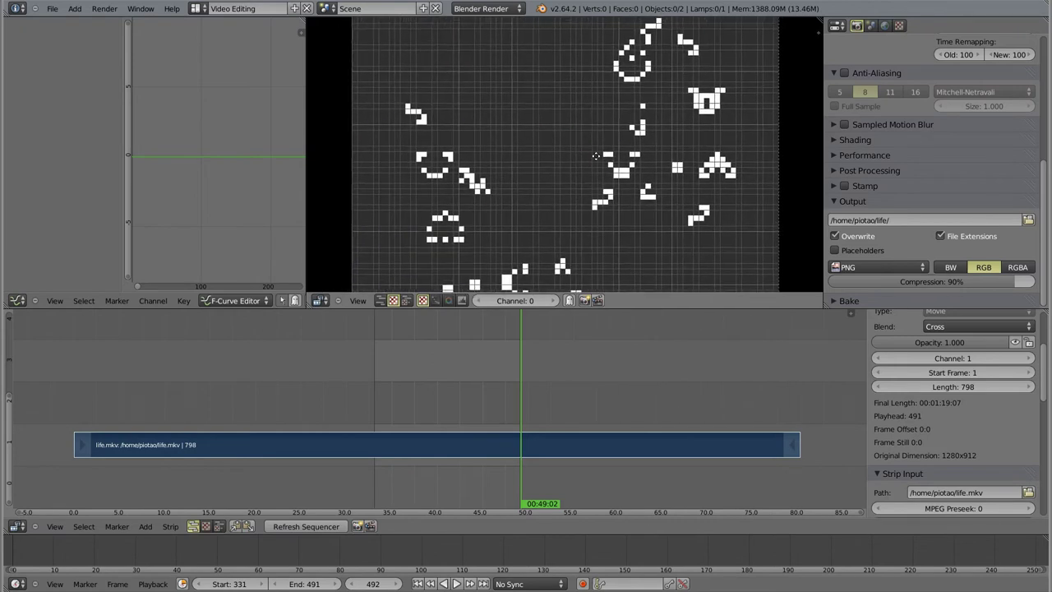
pyautogui.scroll(5, 922, 215)
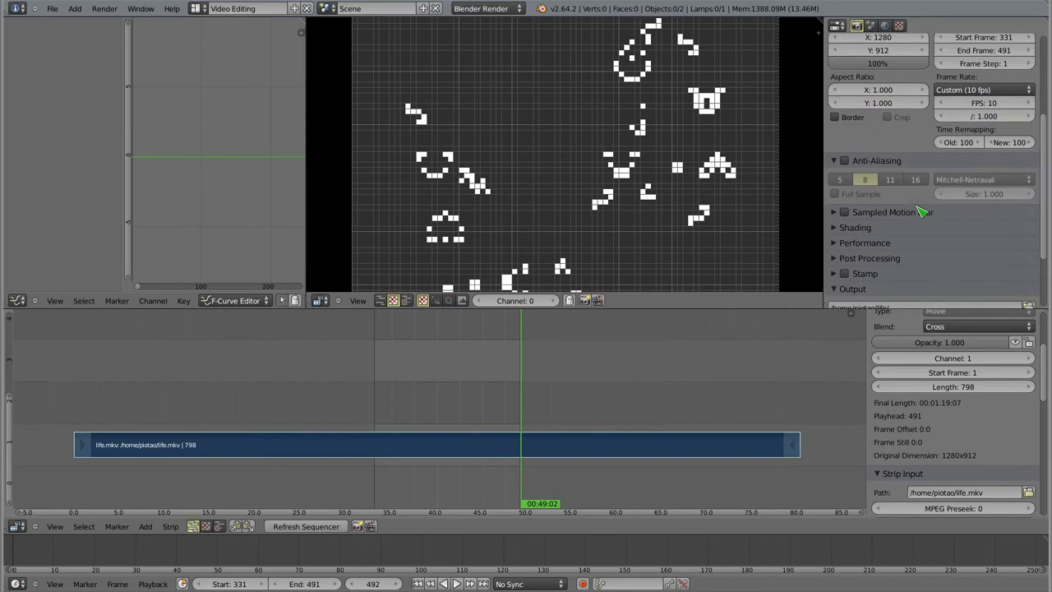
pyautogui.scroll(3, 922, 230)
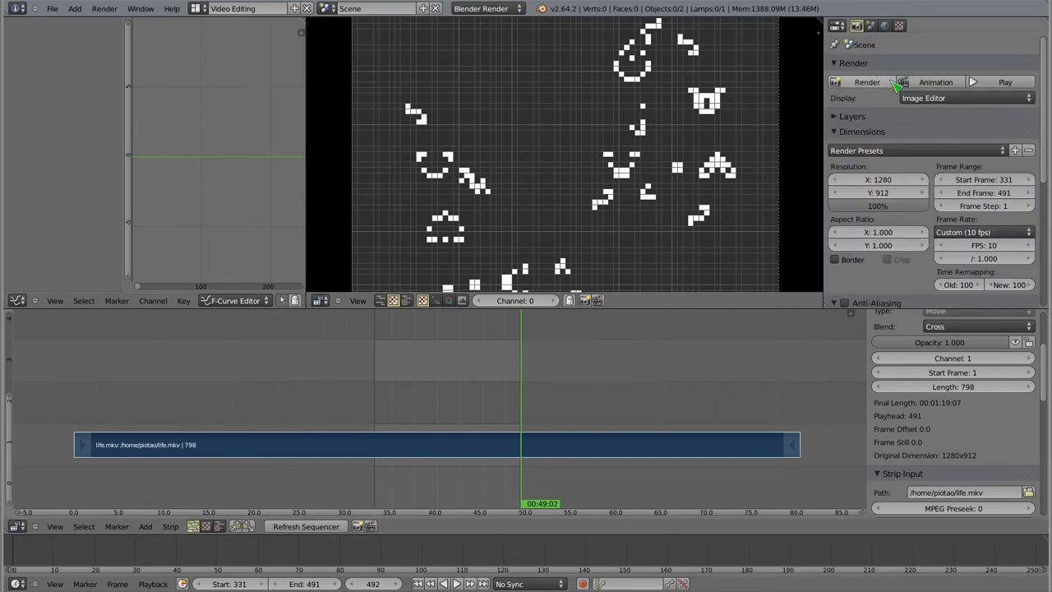
# Render frames 331–491 as an animation
pyautogui.click(935, 82)
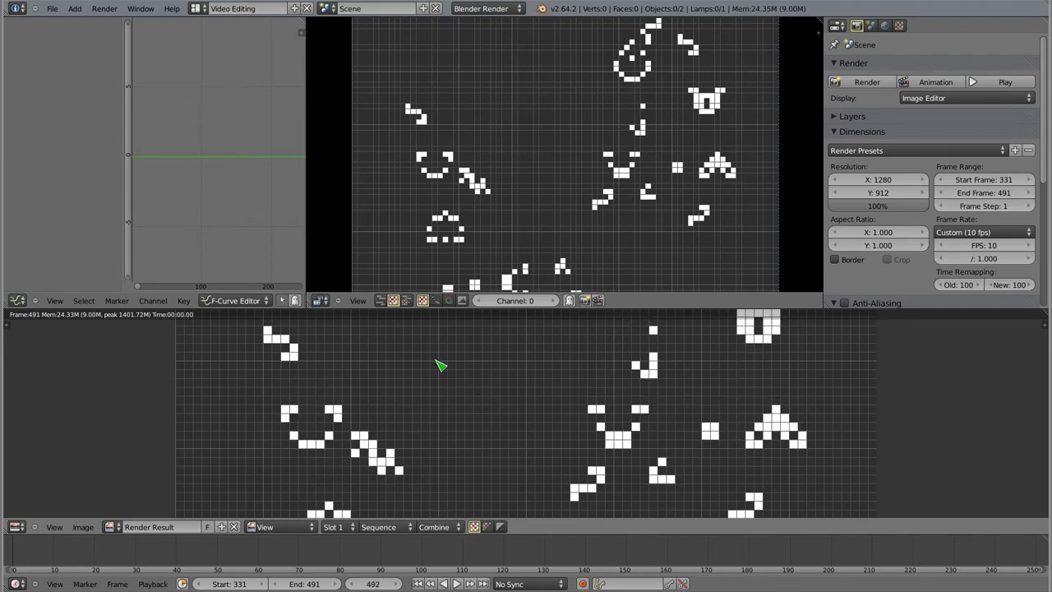
# Open a terminal window, resize it and enlarge its font
pyautogui.hotkey('ctrl', 'alt', 't')
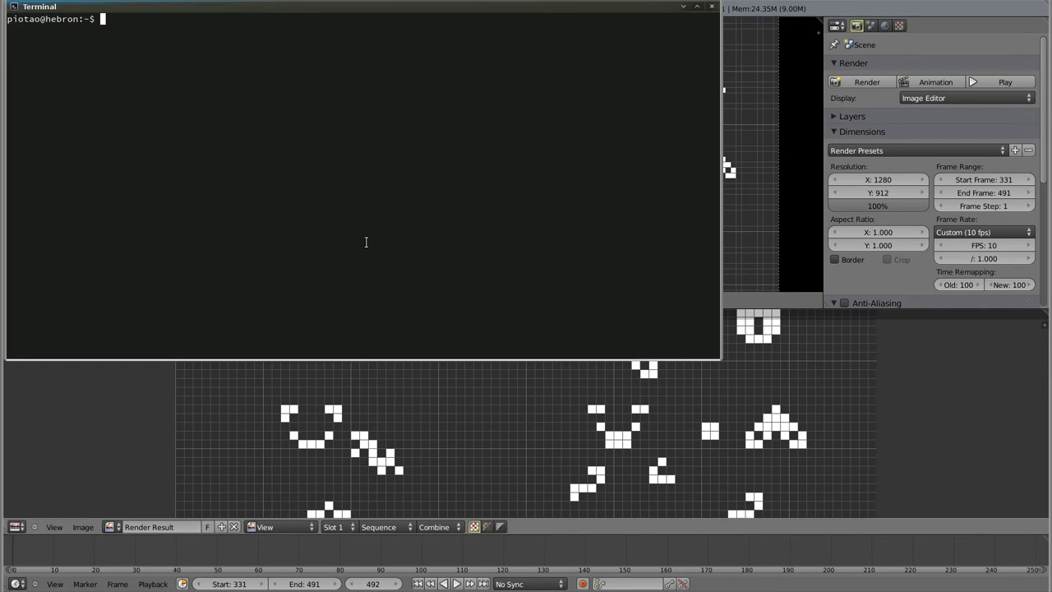
pyautogui.keyDown('alt'); pyautogui.moveTo(365, 241); pyautogui.dragTo(742, 411, button='middle'); pyautogui.keyUp('alt')
pyautogui.keyDown('alt'); pyautogui.moveTo(722, 373); pyautogui.dragTo(521, 294, button='middle'); pyautogui.keyUp('alt')
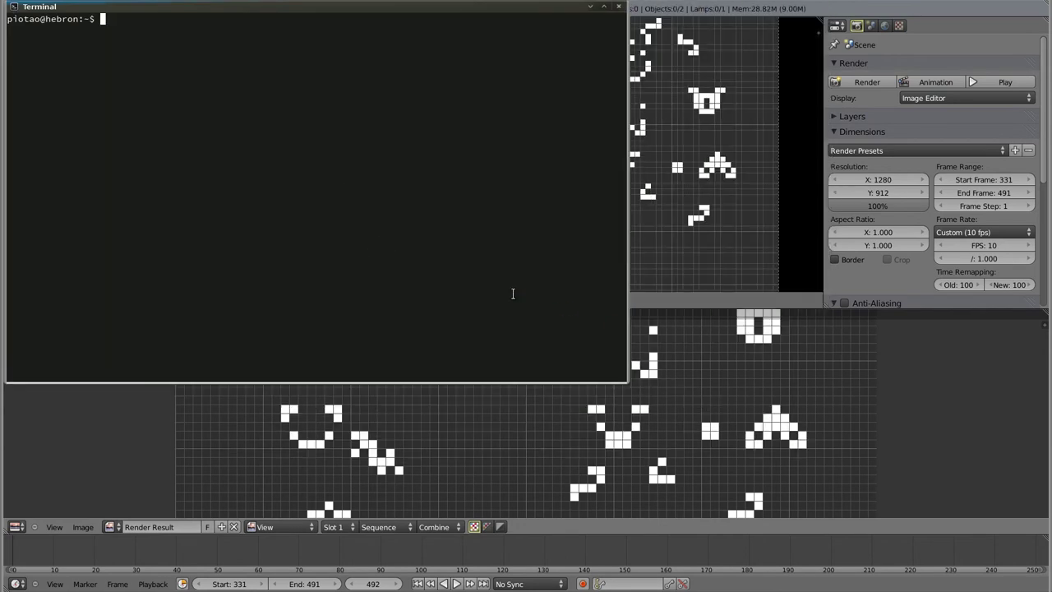
pyautogui.hotkey('ctrl', '+')
pyautogui.hotkey('ctrl', '+')
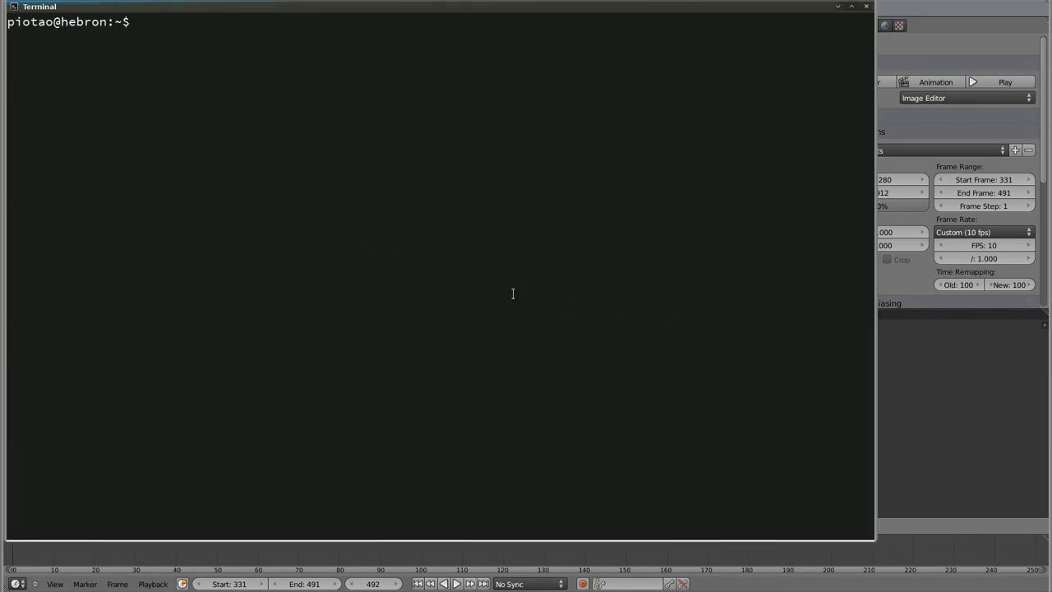
# Change into the life folder and list the rendered frames 0331–0491.png
pyautogui.write('l')
pyautogui.press('Return')
pyautogui.write('d li')
pyautogui.press('Tab')
pyautogui.press('Return')
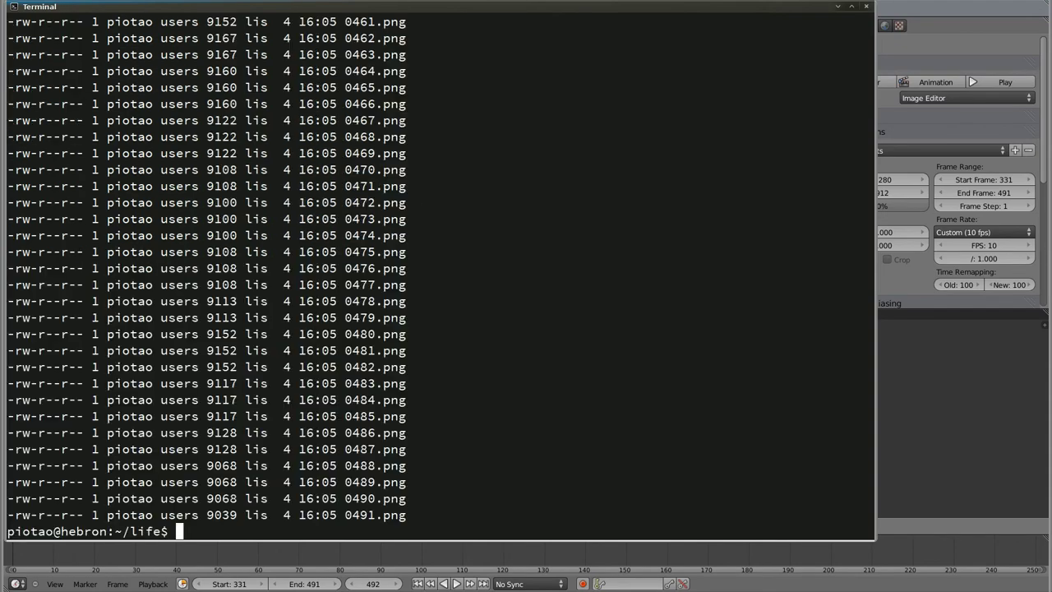
pyautogui.write('ls')
pyautogui.press('Return')
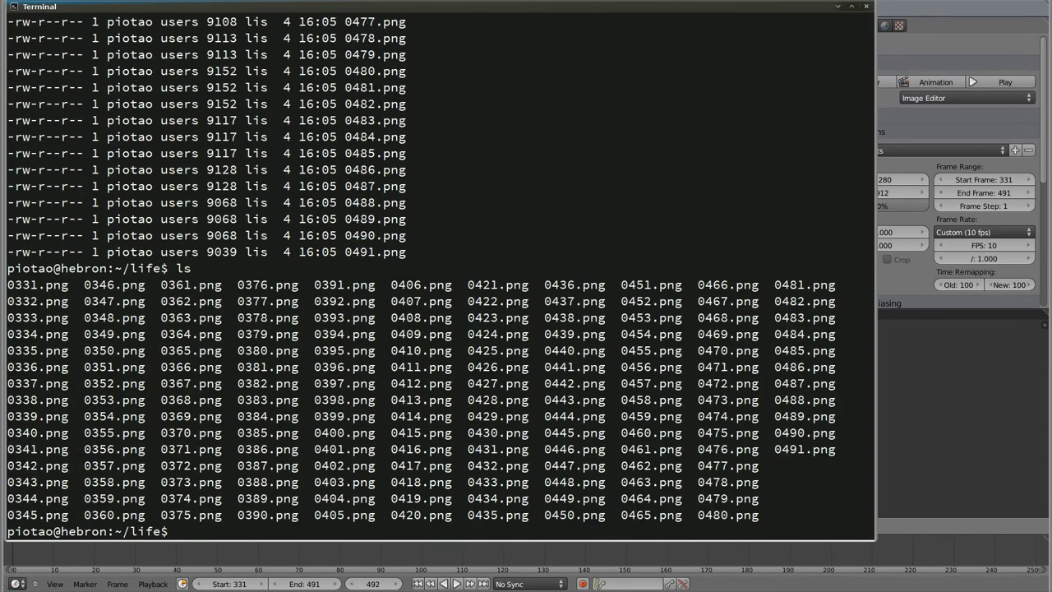
# Open all rendered PNG frames in the image viewer and step forward
pyautogui.write('xv&')
pyautogui.press('Return')
pyautogui.press('space')
pyautogui.press('space')
# Page through the rendered Life frames in pqiv, quit it and switch back to Blender
pyautogui.press('space')
pyautogui.press('space')
pyautogui.press('space')
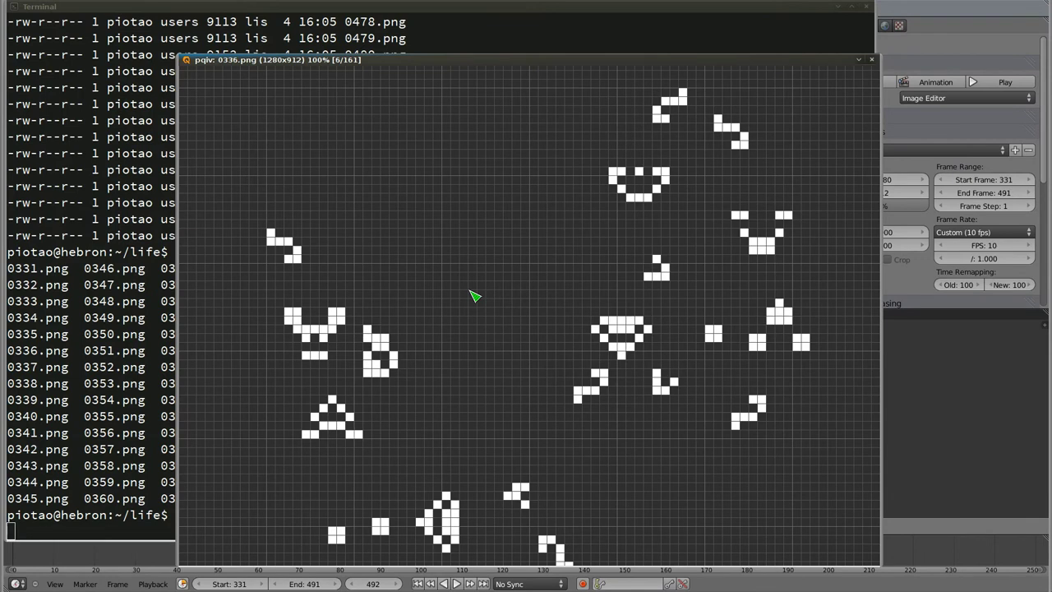
pyautogui.press('space')
pyautogui.press('space')
pyautogui.press('space')
pyautogui.press('space')
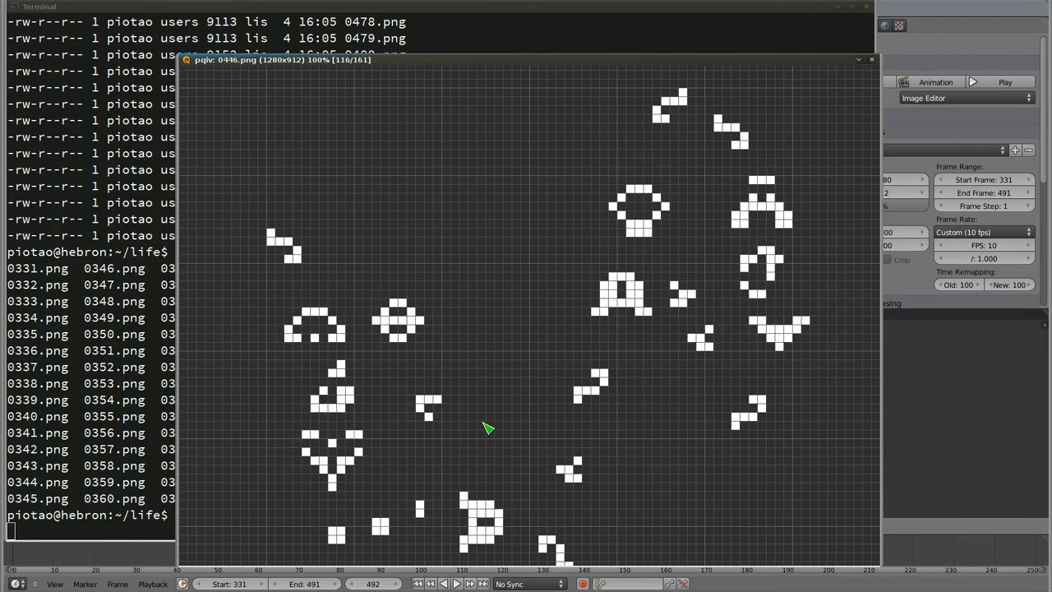
pyautogui.press('space')
pyautogui.press('space')
pyautogui.press('space')
pyautogui.press('space')
pyautogui.press('space')
pyautogui.press('space')
pyautogui.press('space')
pyautogui.press('space')
pyautogui.press('space')
pyautogui.press('space')
pyautogui.press('space')
pyautogui.press('space')
pyautogui.press('space')
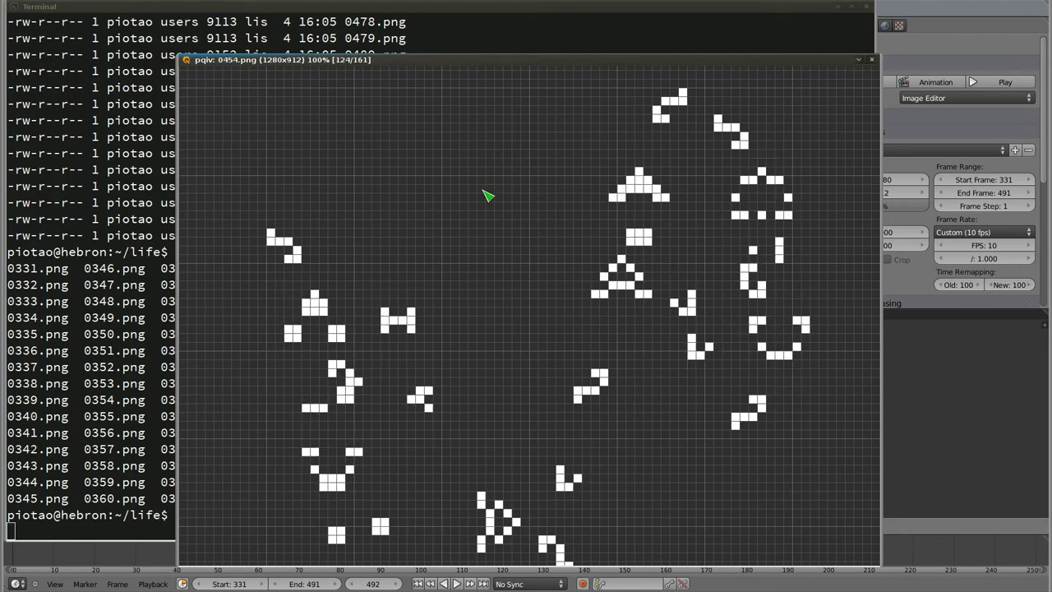
pyautogui.press('space')
pyautogui.press('space')
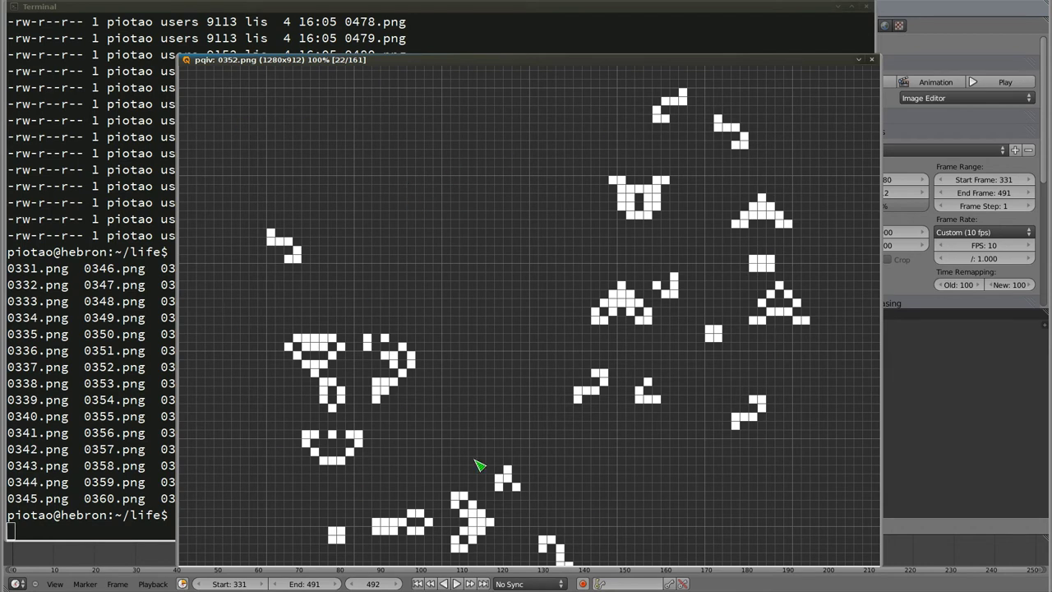
pyautogui.press('q')
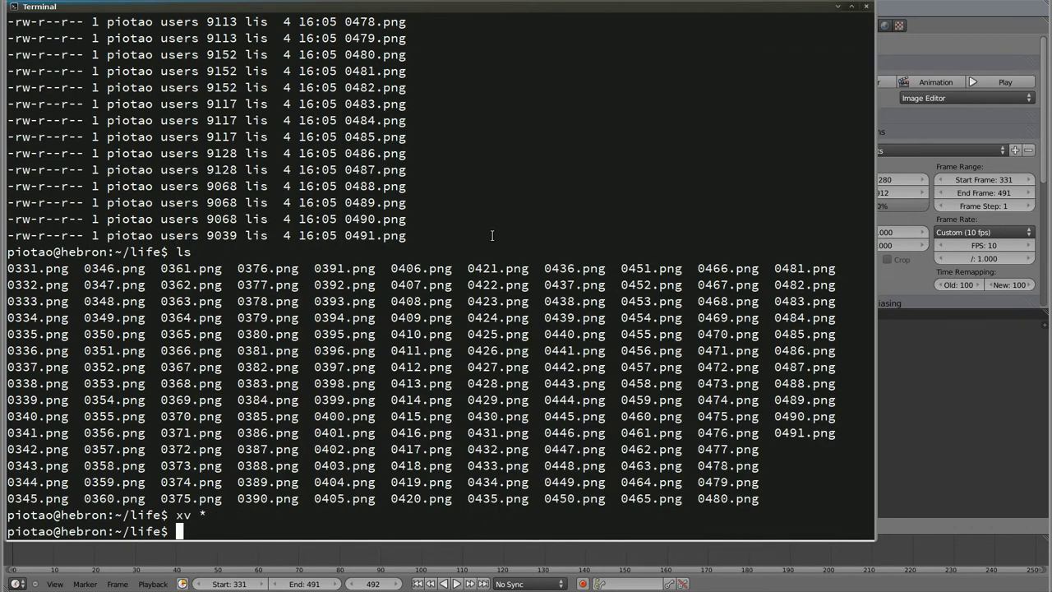
pyautogui.hotkey('alt', 'Tab')
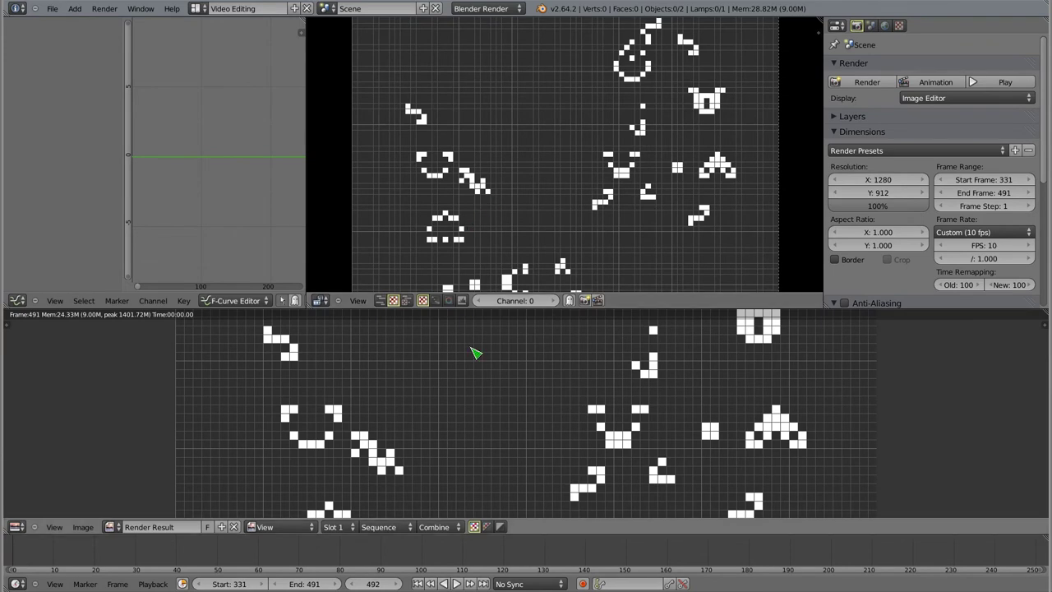
# Reload the default start-up file and delete its text object, leaving camera and lamp
pyautogui.hotkey('ctrl', 'n')
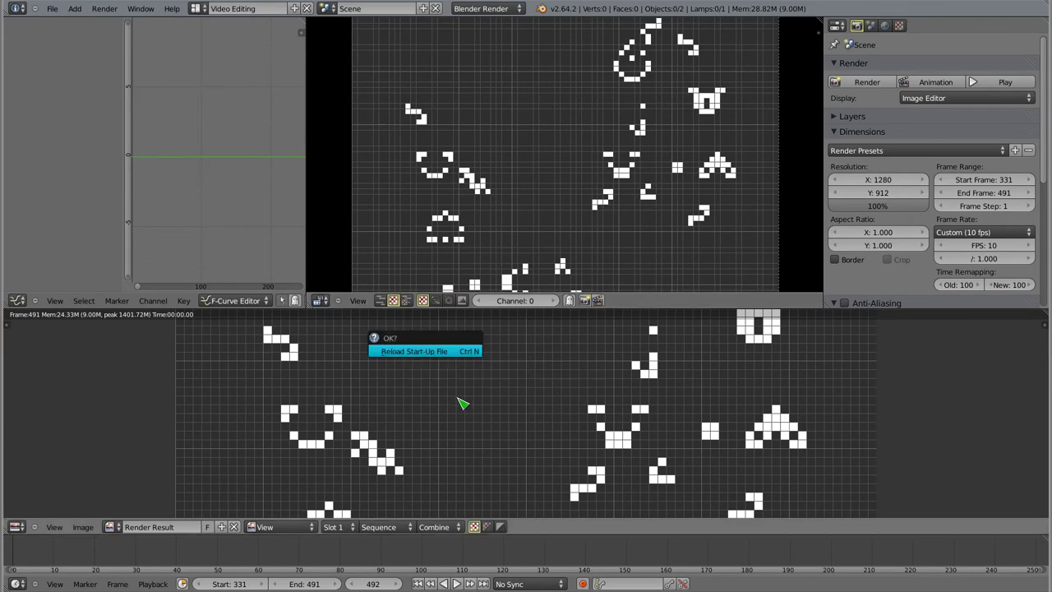
pyautogui.press('Return')
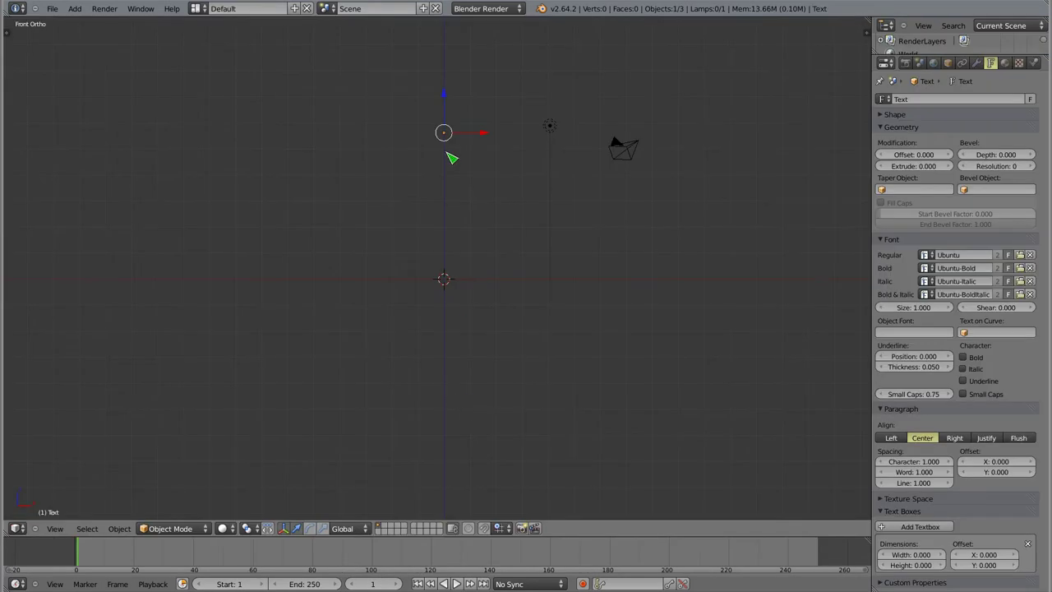
pyautogui.press('x')
pyautogui.click(451, 157)
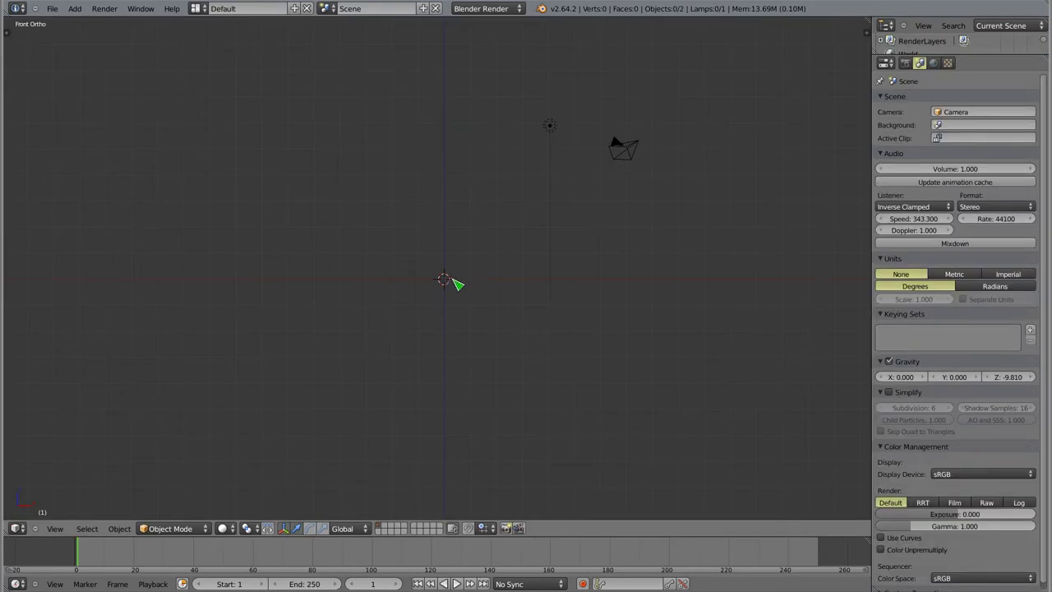
pyautogui.click(51, 9)
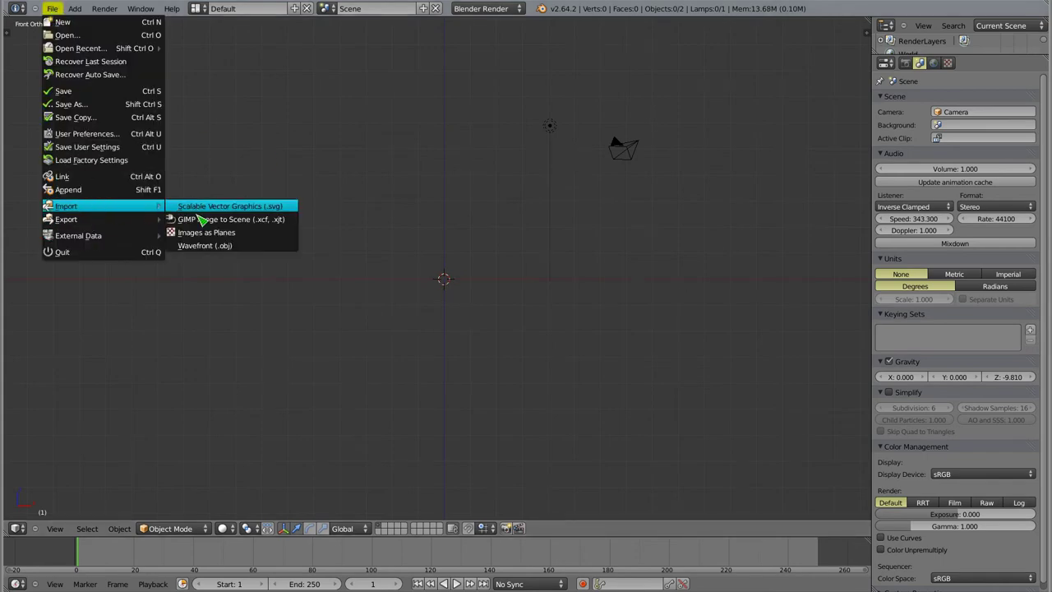
# Import life/0331.png from the home folder as an image plane
pyautogui.click(203, 239)
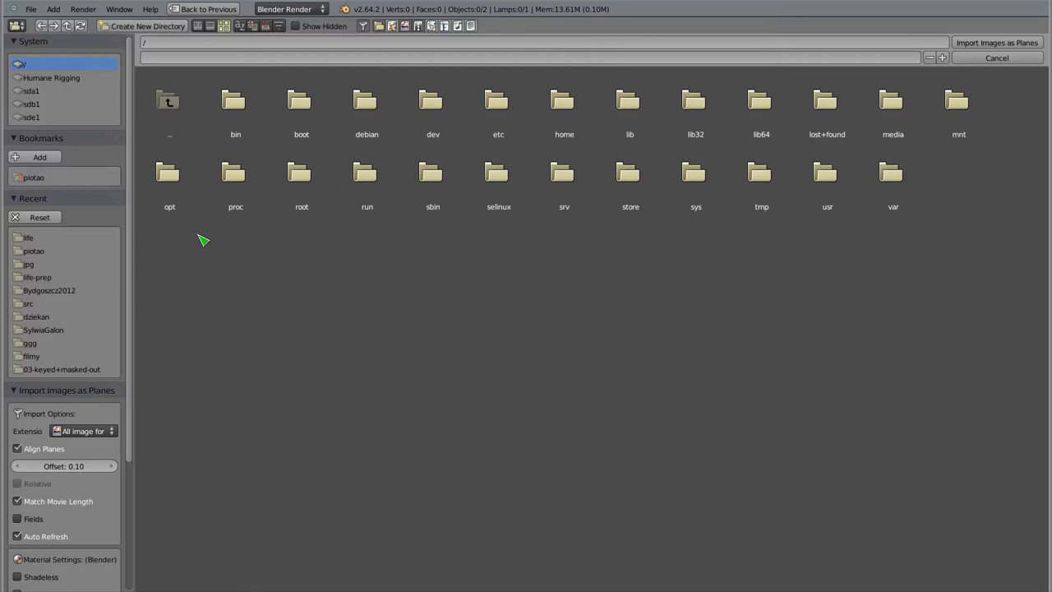
pyautogui.click(45, 180)
pyautogui.click(435, 111)
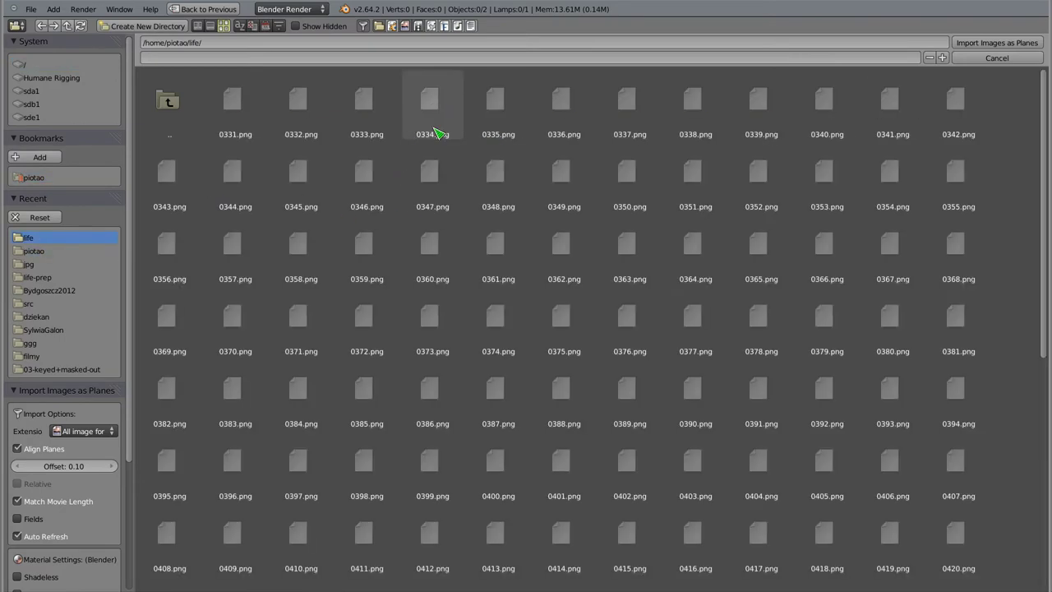
pyautogui.click(242, 104)
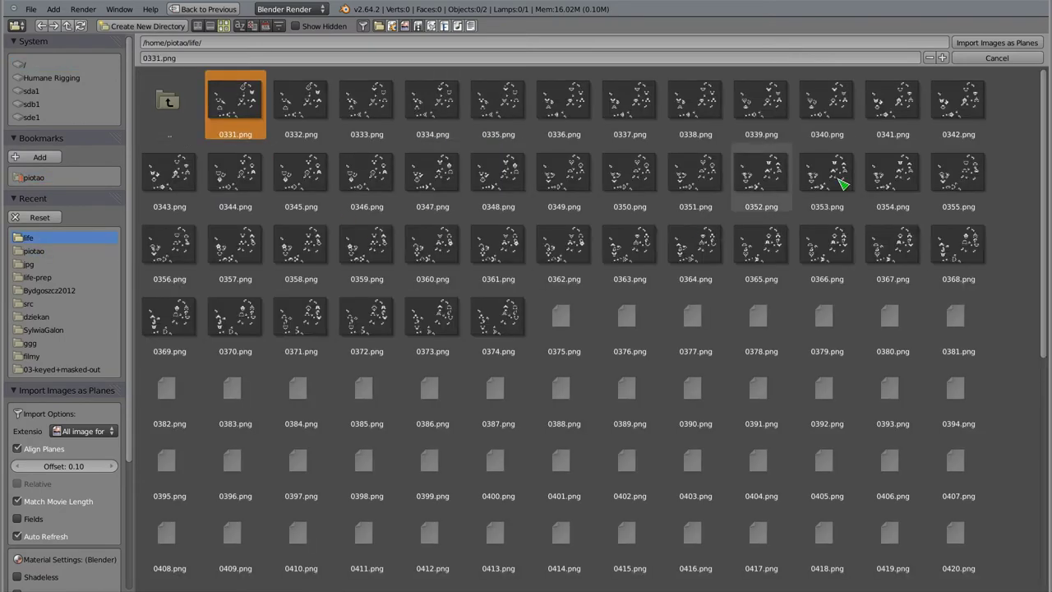
pyautogui.click(1017, 44)
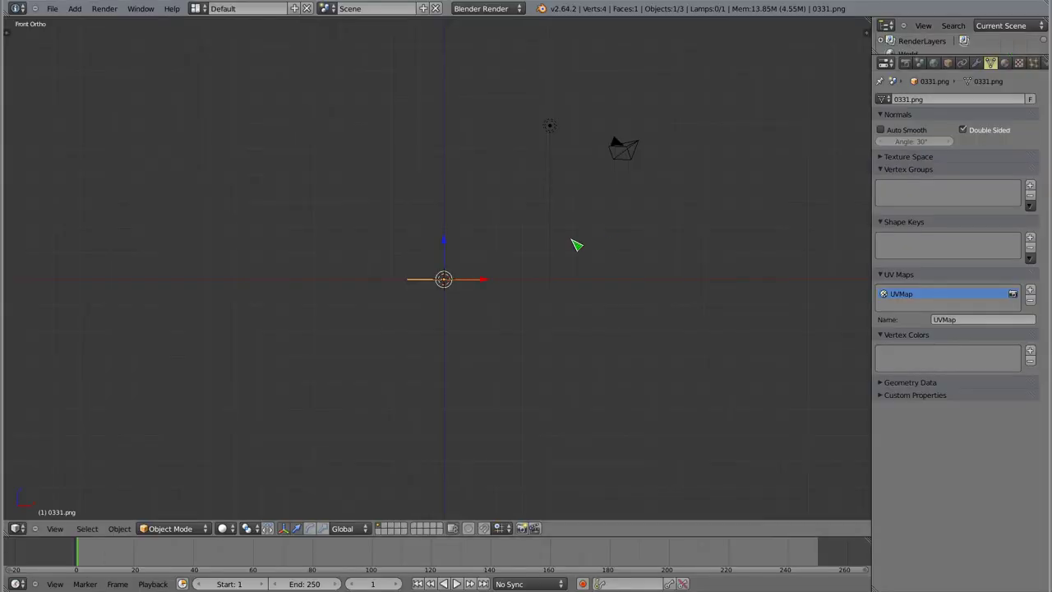
# Zoom in on the imported 0331.png plane from top view, briefly orbiting and returning to top
pyautogui.press('KP_7')
pyautogui.scroll(2, 441, 212)
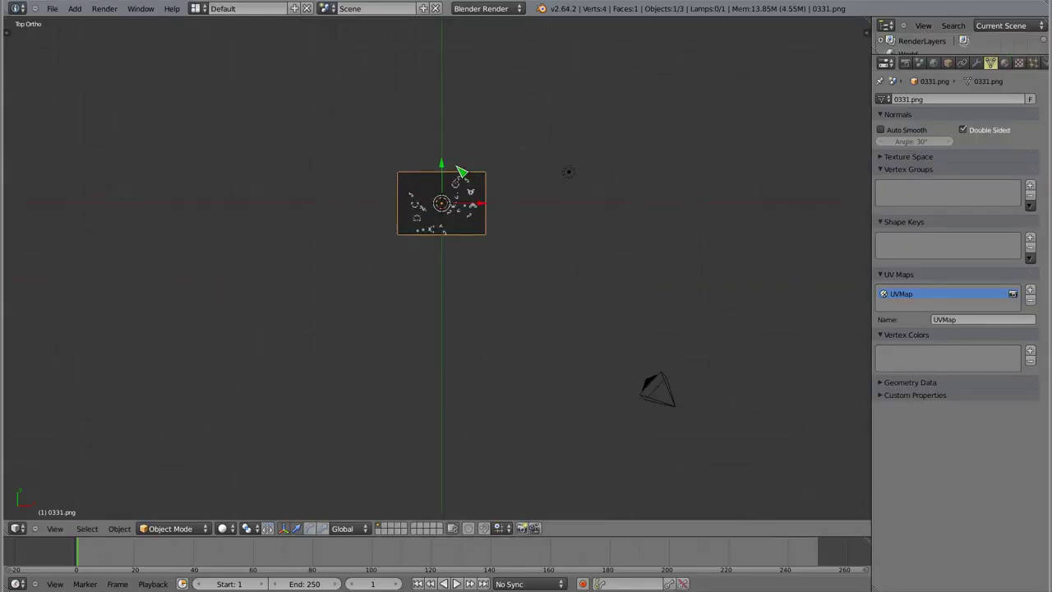
pyautogui.scroll(4, 439, 226)
pyautogui.scroll(3, 437, 246)
pyautogui.scroll(1, 434, 264)
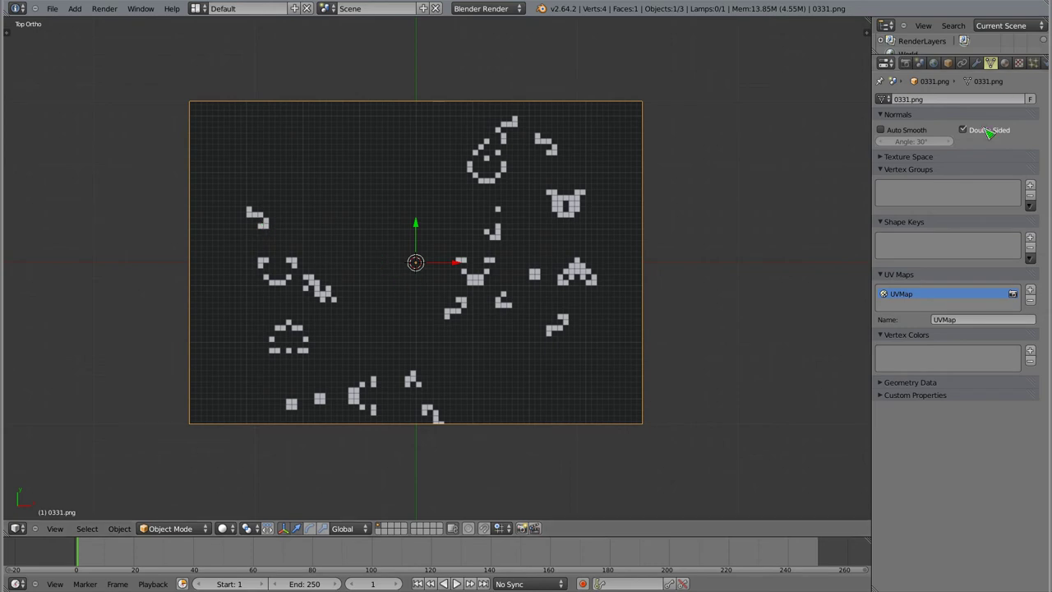
pyautogui.moveTo(409, 369)
pyautogui.mouseDown(button='middle')
pyautogui.moveTo(338, 167)
pyautogui.moveTo(556, 323)
pyautogui.moveTo(340, 369)
pyautogui.moveTo(375, 387)
pyautogui.moveTo(420, 327)
pyautogui.moveTo(413, 357)
pyautogui.mouseUp(button='middle')
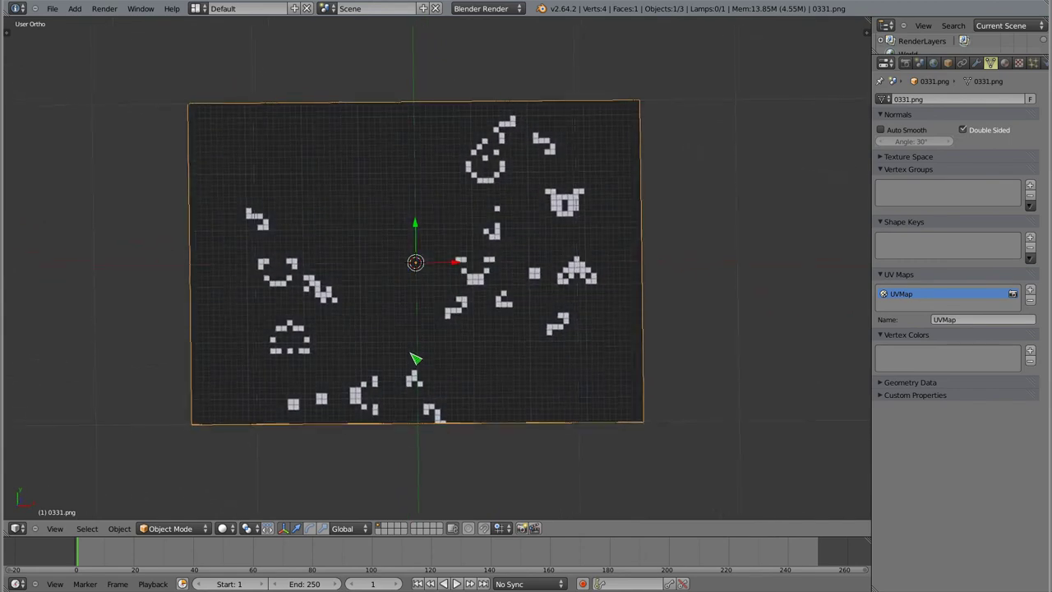
pyautogui.press('KP_7')
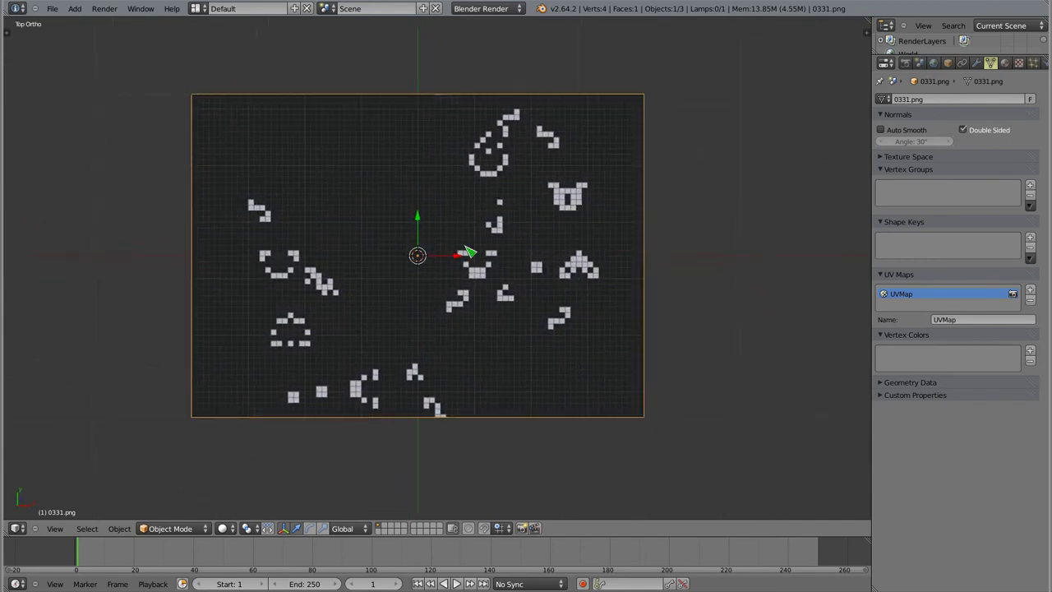
# Look through the camera and move it so its frame is centred over the Life image plane
pyautogui.press('KP_0')
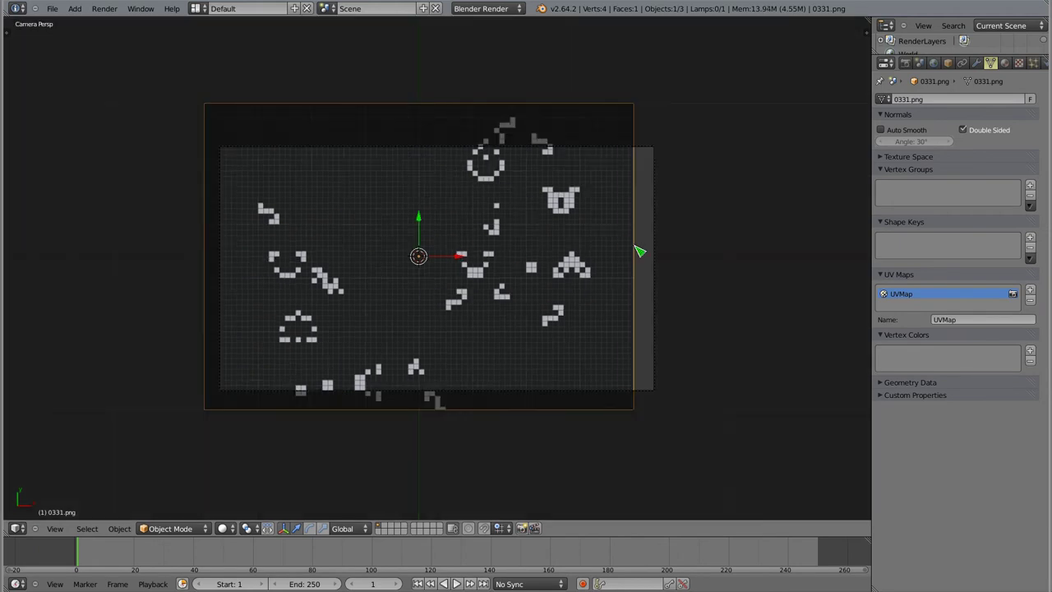
pyautogui.hotkey('shift', 'f')
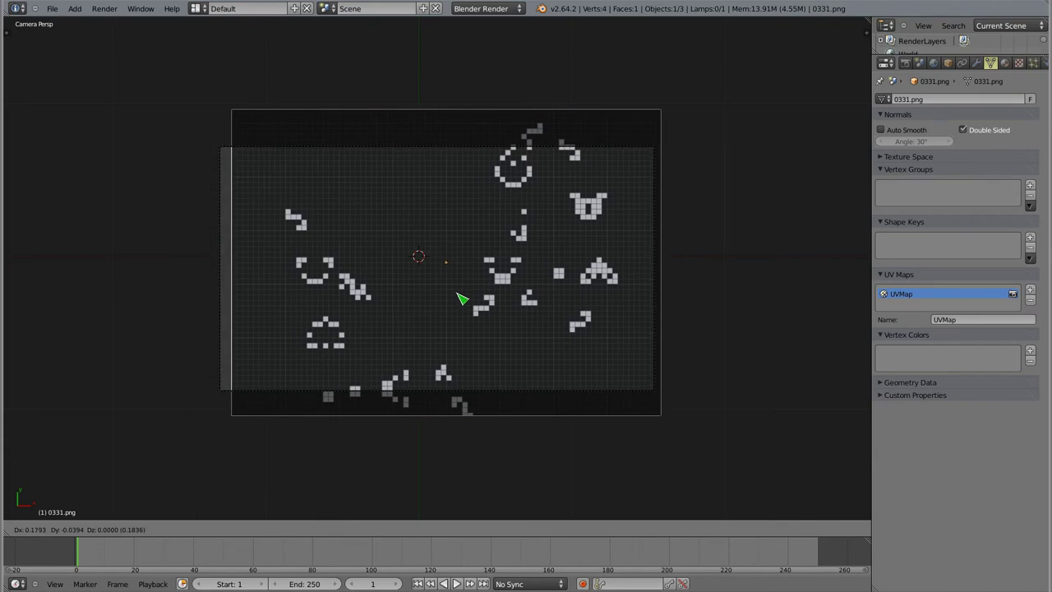
pyautogui.press('Escape')
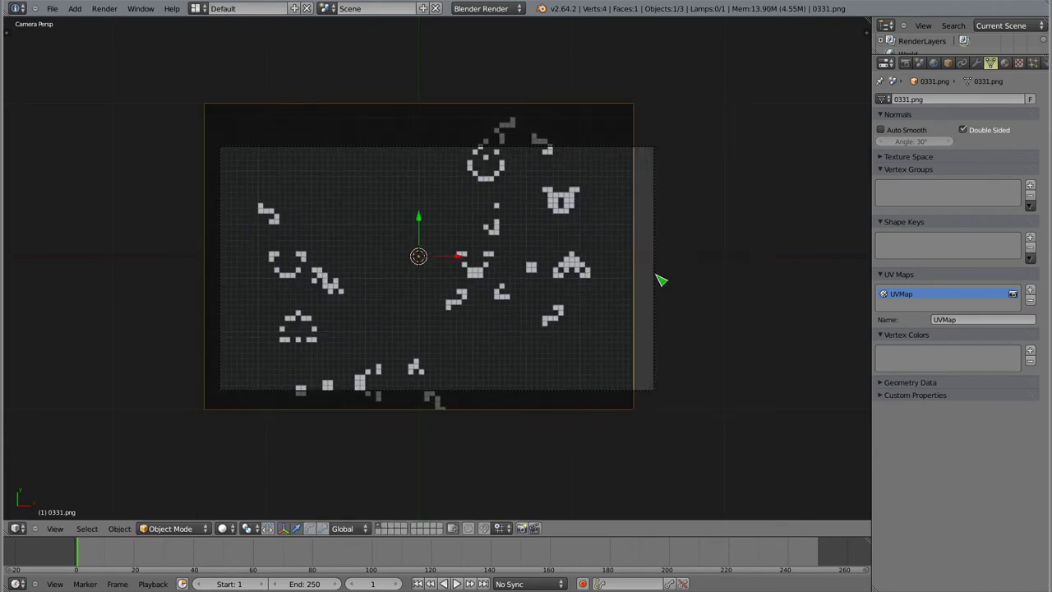
pyautogui.rightClick(661, 280)
pyautogui.press('g')
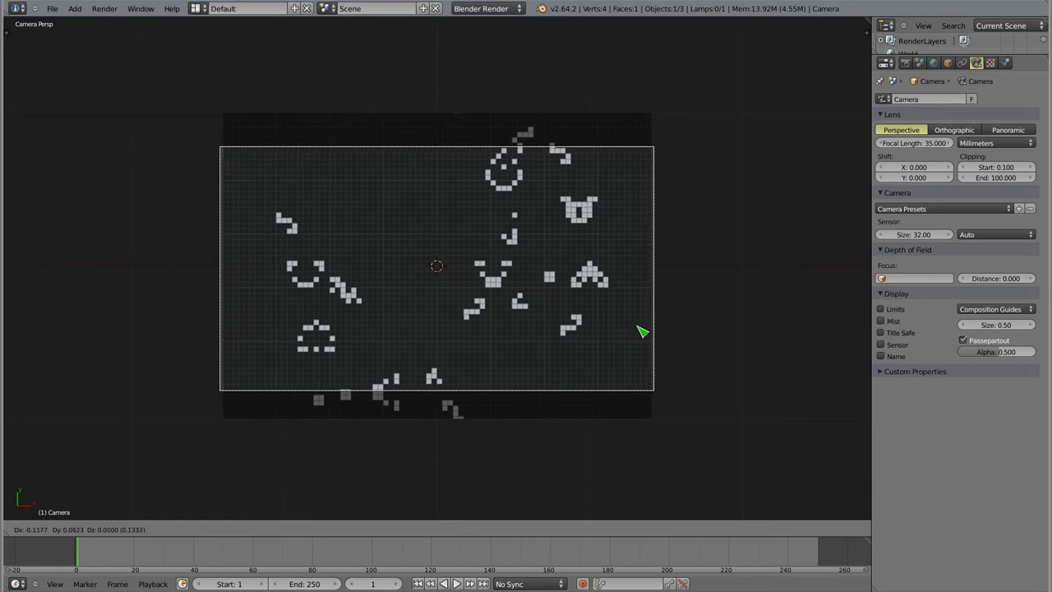
pyautogui.click(642, 331)
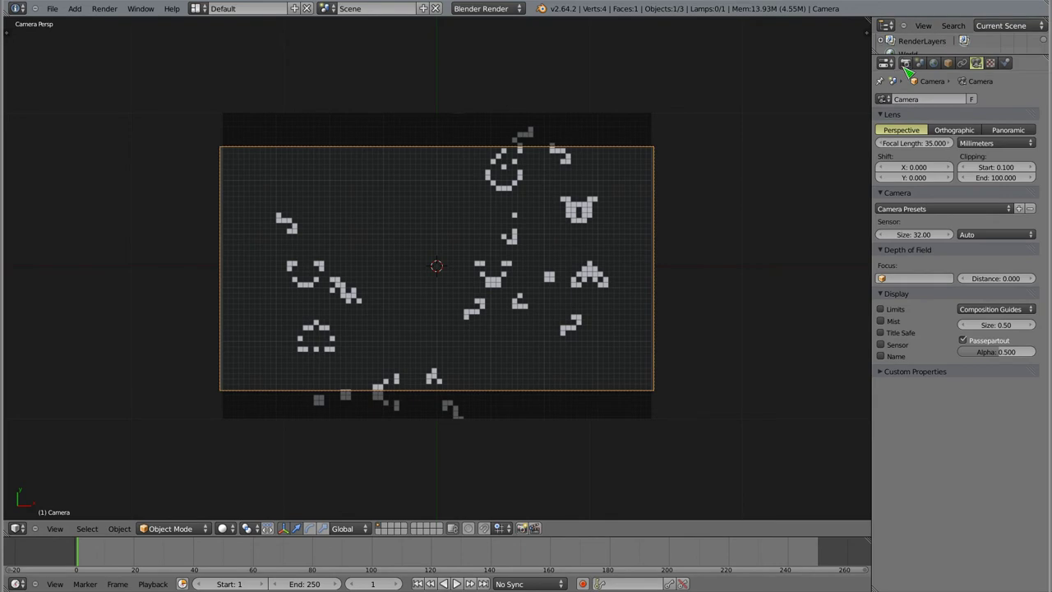
# Reduce the render width to about 1540 and pull the camera along its Z axis
pyautogui.click(904, 63)
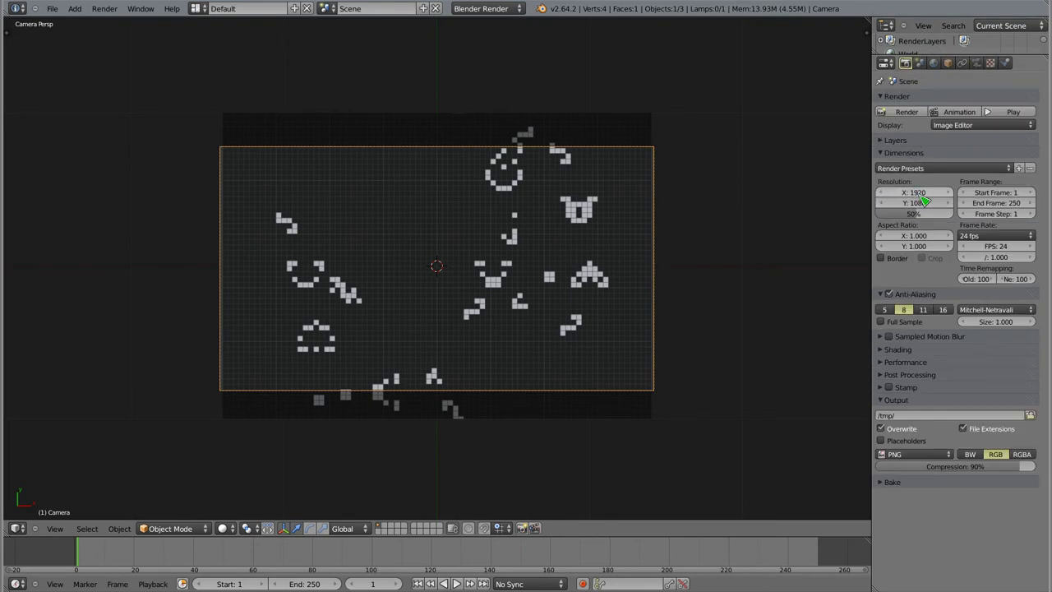
pyautogui.moveTo(913, 192)
pyautogui.mouseDown()
pyautogui.moveTo(896, 193)
pyautogui.moveTo(917, 192)
pyautogui.mouseUp()
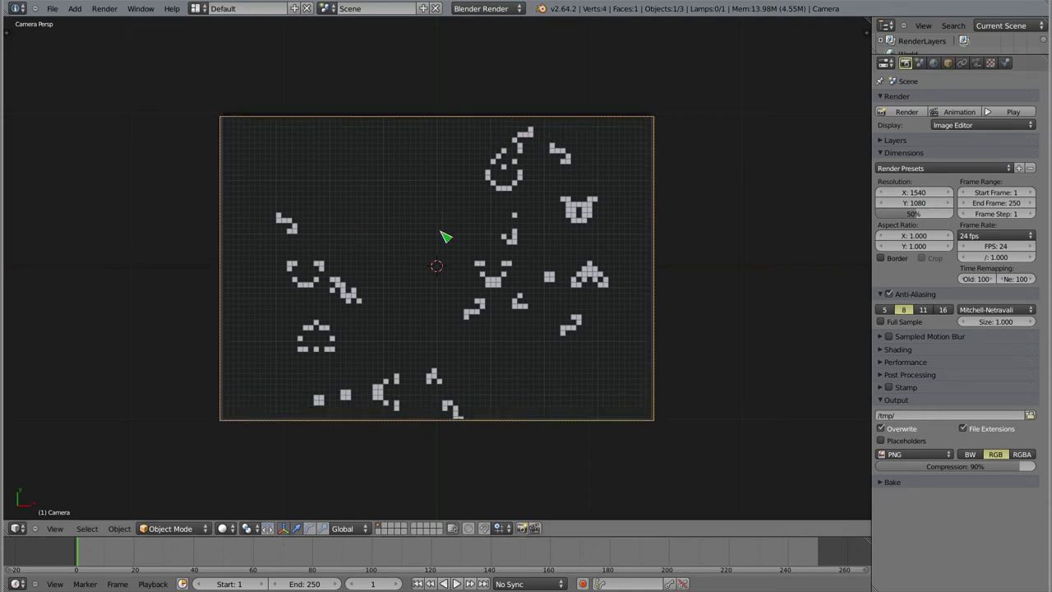
pyautogui.press('g')
pyautogui.press('z')
pyautogui.press('z')
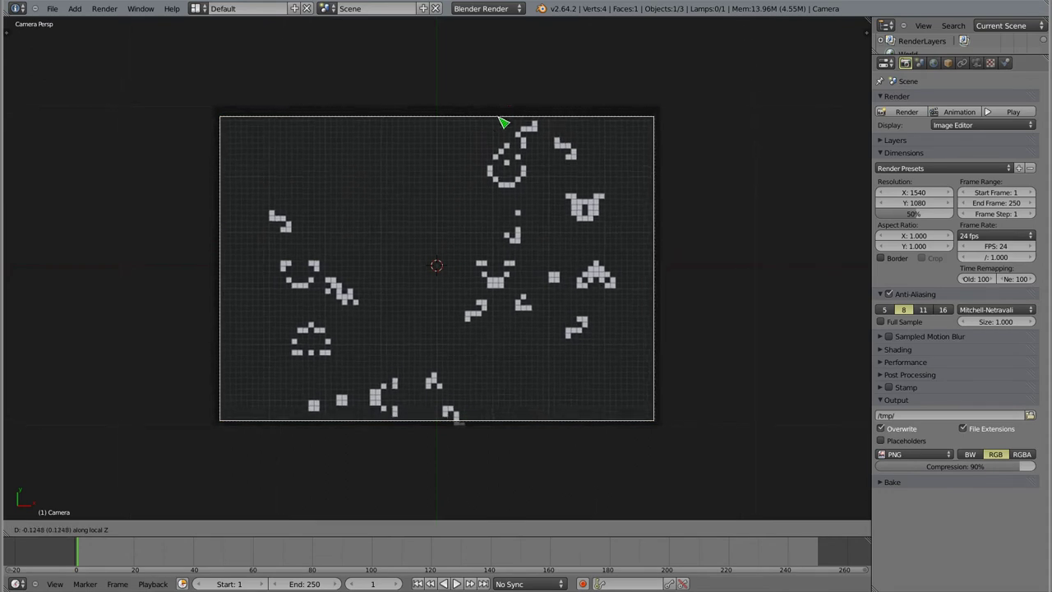
pyautogui.click(498, 152)
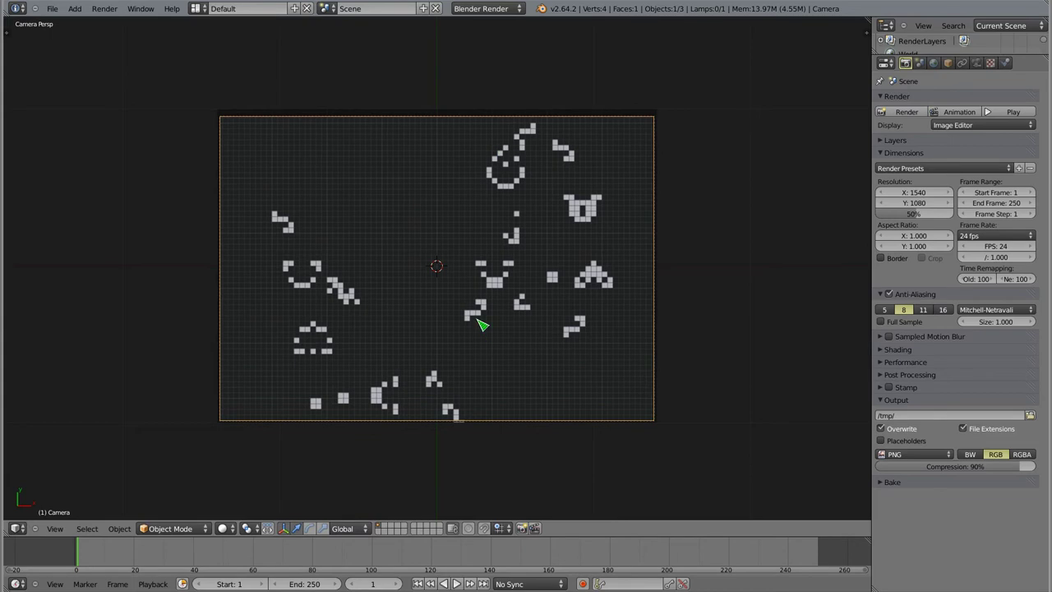
# Reposition the camera, raise the render height to 1164, and begin a local-Z camera move
pyautogui.press('g')
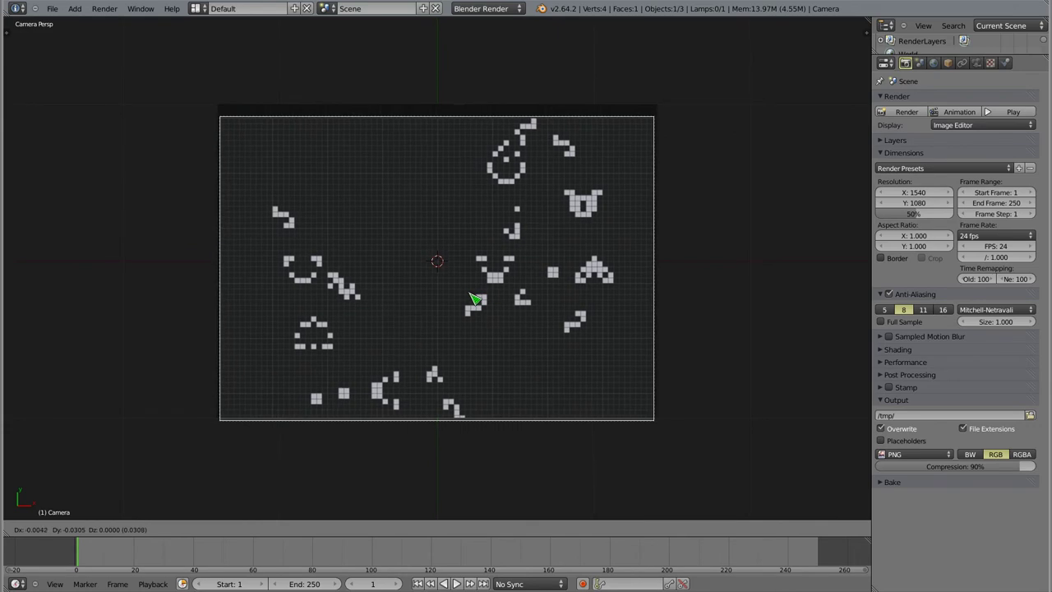
pyautogui.click(477, 299)
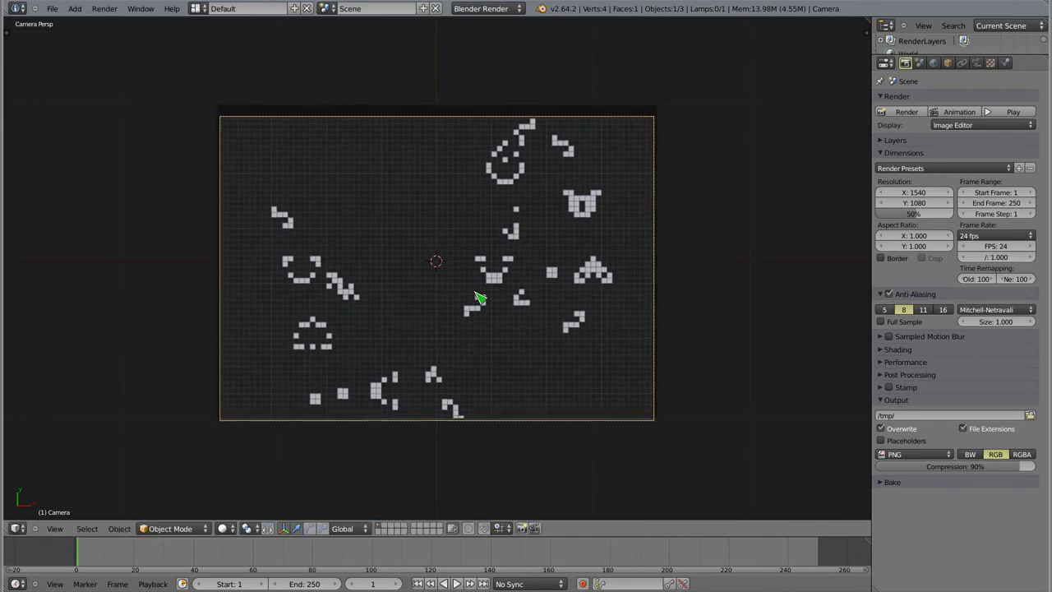
pyautogui.moveTo(924, 207)
pyautogui.mouseDown()
pyautogui.moveTo(962, 207)
pyautogui.moveTo(921, 203)
pyautogui.mouseUp()
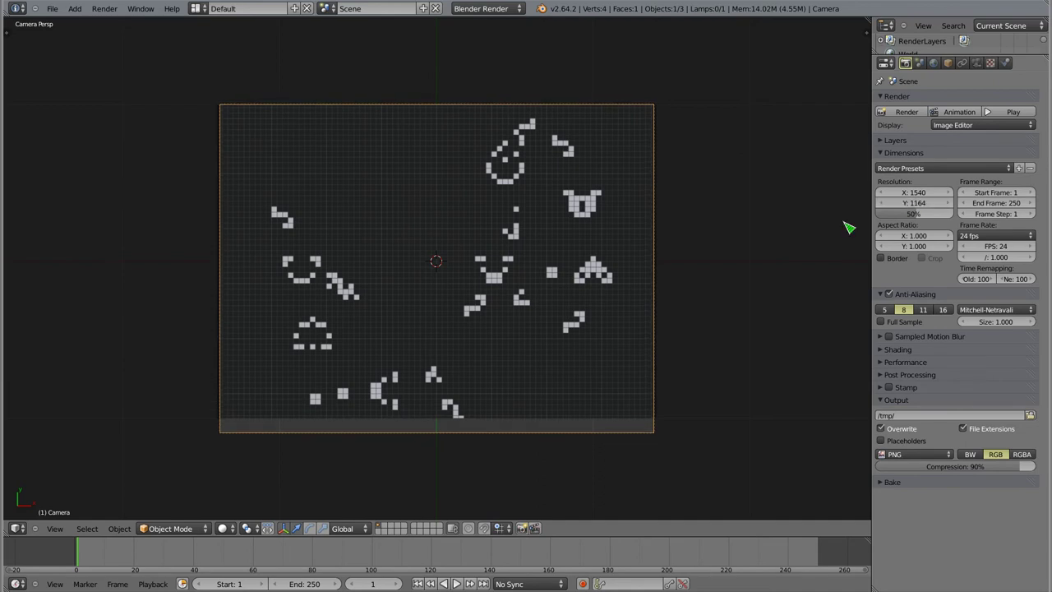
pyautogui.press('g')
pyautogui.press('z')
pyautogui.press('z')
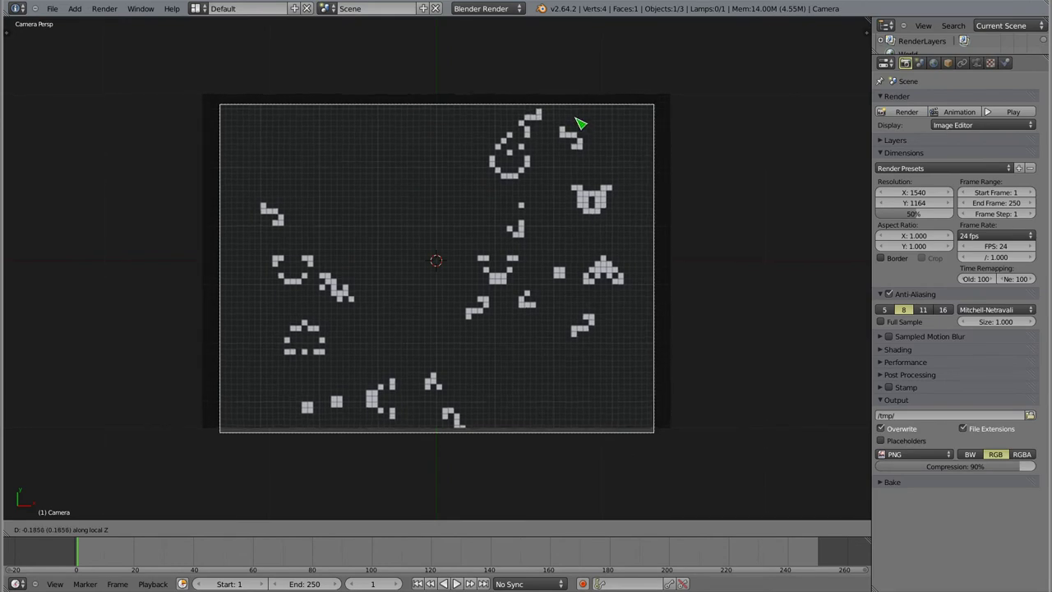
# Finish the camera's Z move and shift the camera so the frame aligns with the pattern
pyautogui.click(577, 125)
pyautogui.scroll(2, 690, 69)
pyautogui.scroll(3, 690, 72)
pyautogui.keyDown('shift'); pyautogui.moveTo(682, 94); pyautogui.dragTo(404, 341, button='middle'); pyautogui.keyUp('shift')
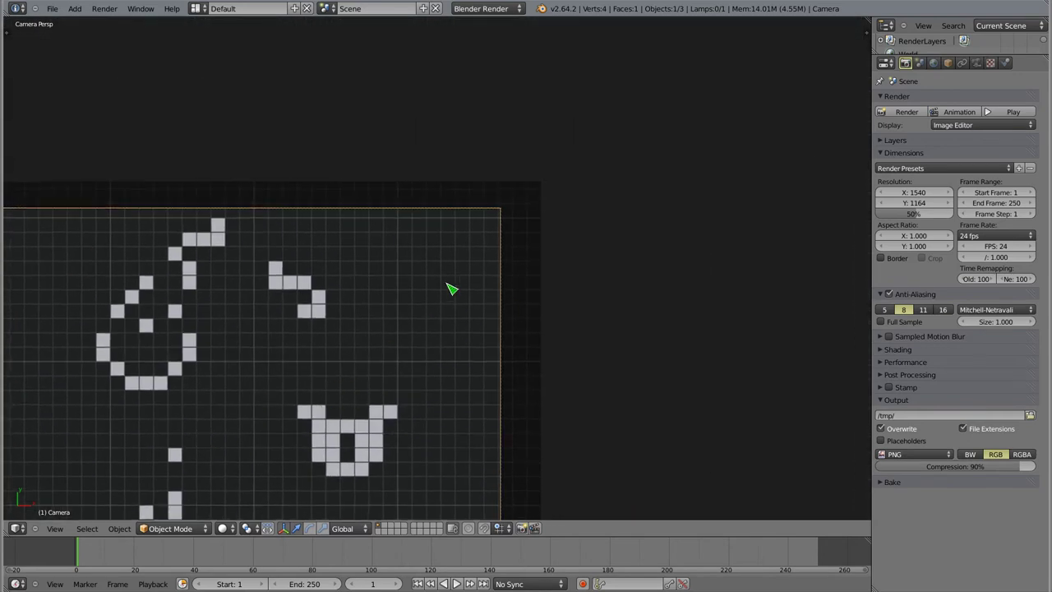
pyautogui.press('g')
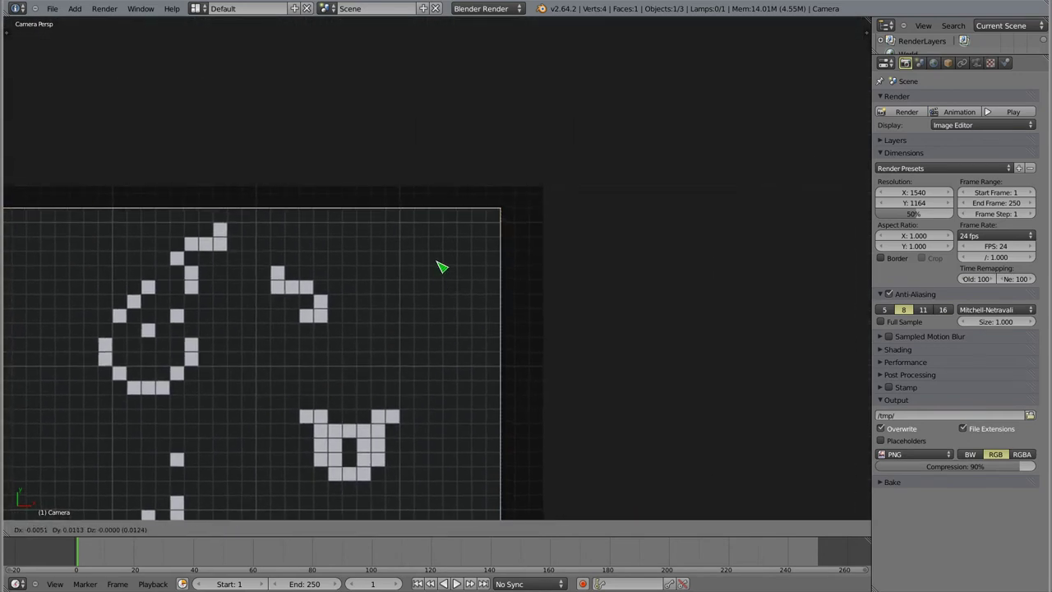
pyautogui.click(441, 267)
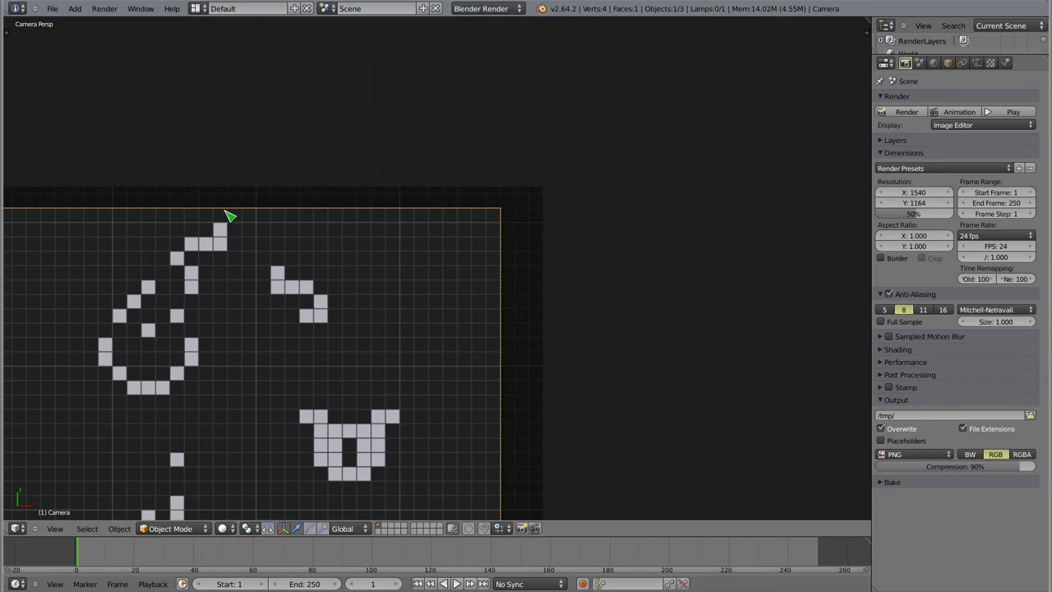
# Pan and zoom out to check the full camera frame lines up with the Life plane's edges
pyautogui.keyDown('shift'); pyautogui.moveTo(289, 408); pyautogui.dragTo(517, 227, button='middle'); pyautogui.keyUp('shift')
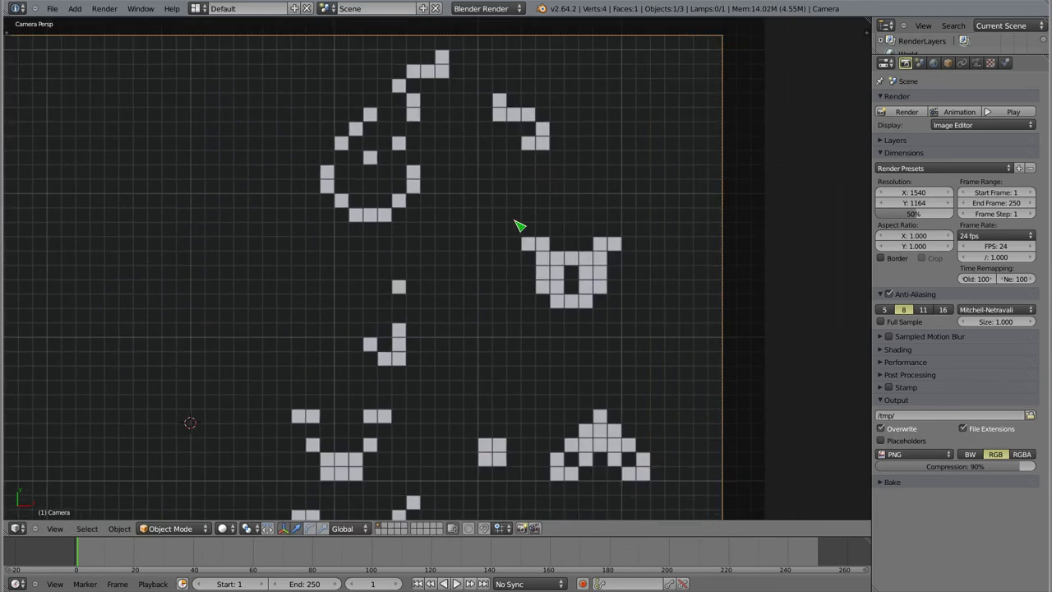
pyautogui.moveTo(260, 317)
pyautogui.keyDown('shift'); pyautogui.mouseDown(button='middle')
pyautogui.moveTo(716, 303)
pyautogui.moveTo(395, 184)
pyautogui.moveTo(403, 347)
pyautogui.moveTo(430, 291)
pyautogui.moveTo(444, 298)
pyautogui.moveTo(391, 129)
pyautogui.moveTo(339, 154)
pyautogui.mouseUp(button='middle'); pyautogui.keyUp('shift')
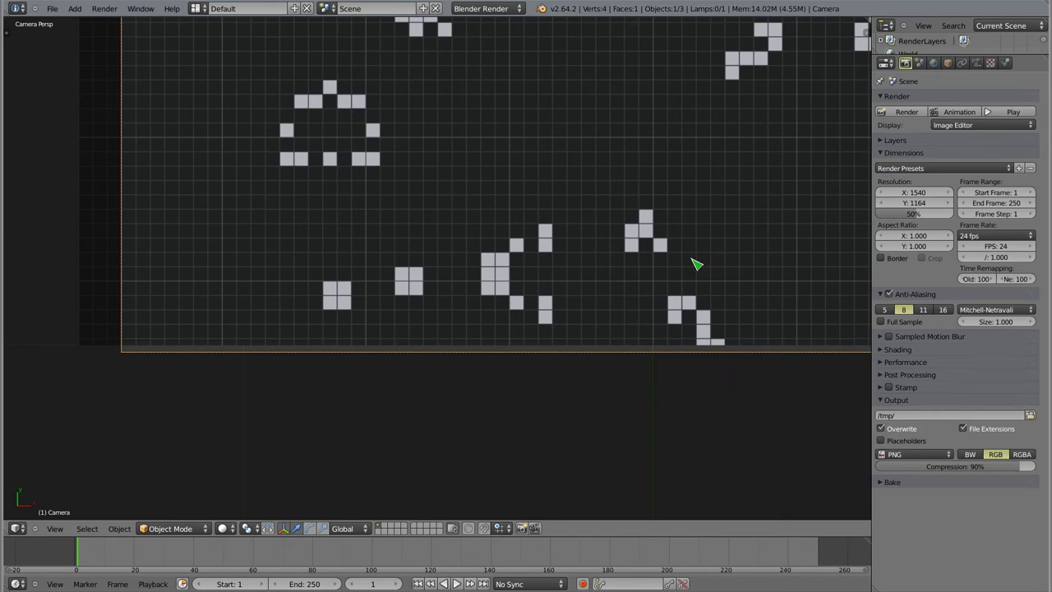
pyautogui.keyDown('shift'); pyautogui.moveTo(699, 251); pyautogui.dragTo(443, 200, button='middle'); pyautogui.keyUp('shift')
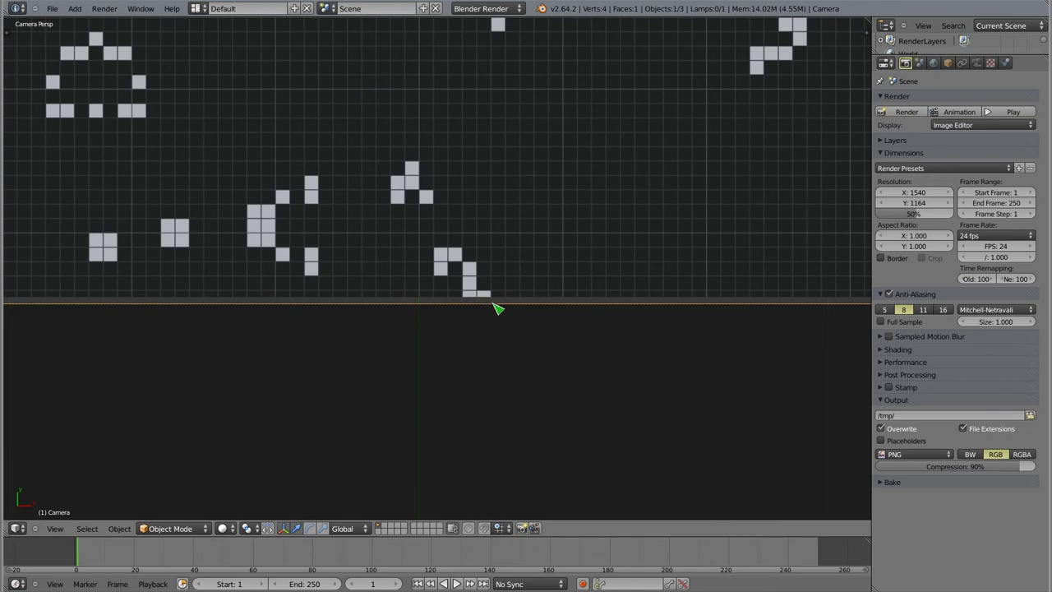
pyautogui.scroll(-2, 501, 238)
pyautogui.scroll(-3, 502, 247)
pyautogui.moveTo(465, 249)
pyautogui.keyDown('shift'); pyautogui.mouseDown(button='middle')
pyautogui.moveTo(476, 355)
pyautogui.moveTo(491, 331)
pyautogui.mouseUp(button='middle'); pyautogui.keyUp('shift')
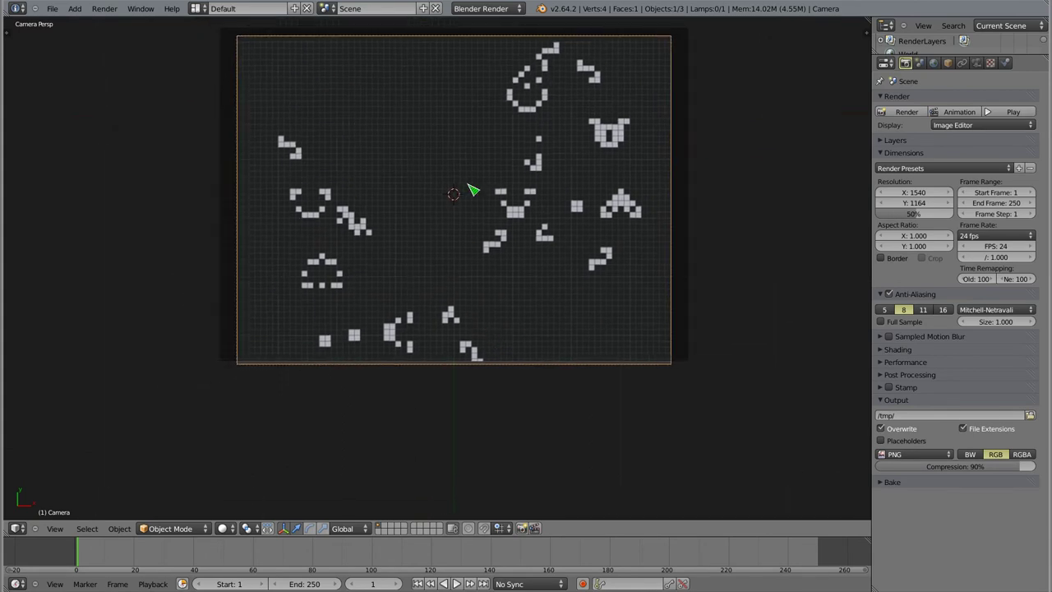
# Test-render the frame, delete the lamp, and render again without it
pyautogui.press('F12')
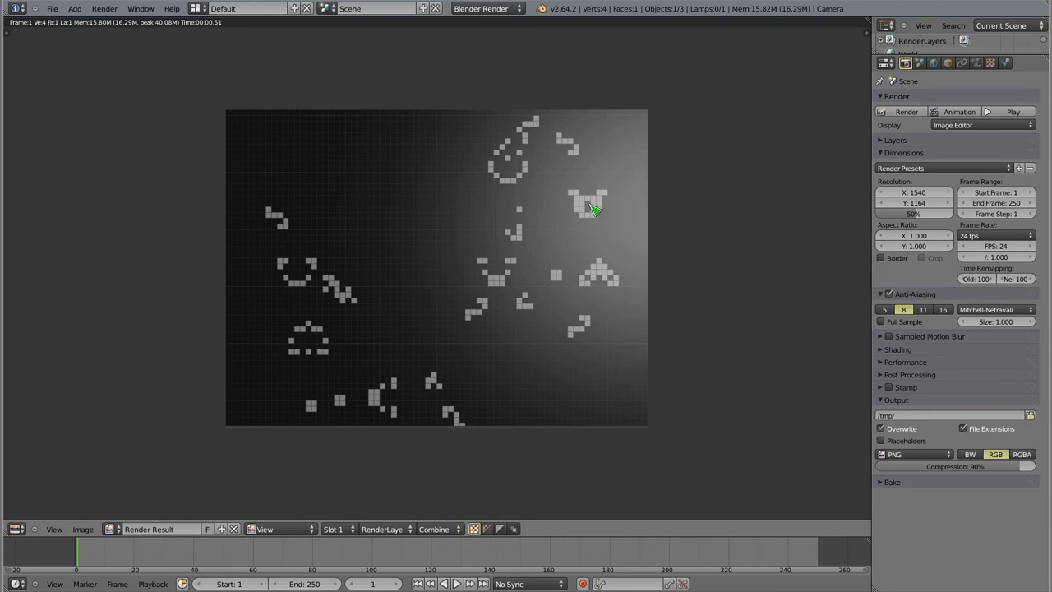
pyautogui.press('Escape')
pyautogui.scroll(1, 458, 312)
pyautogui.moveTo(457, 312); pyautogui.dragTo(477, 263, button='middle')
pyautogui.scroll(-5, 477, 263)
pyautogui.press('x')
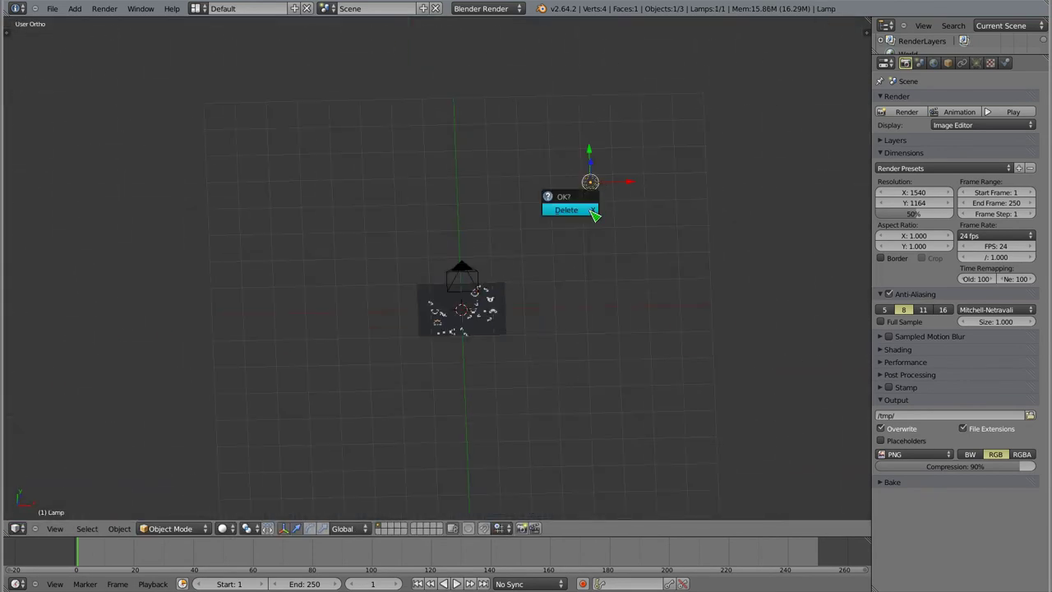
pyautogui.click(592, 212)
pyautogui.press('F12')
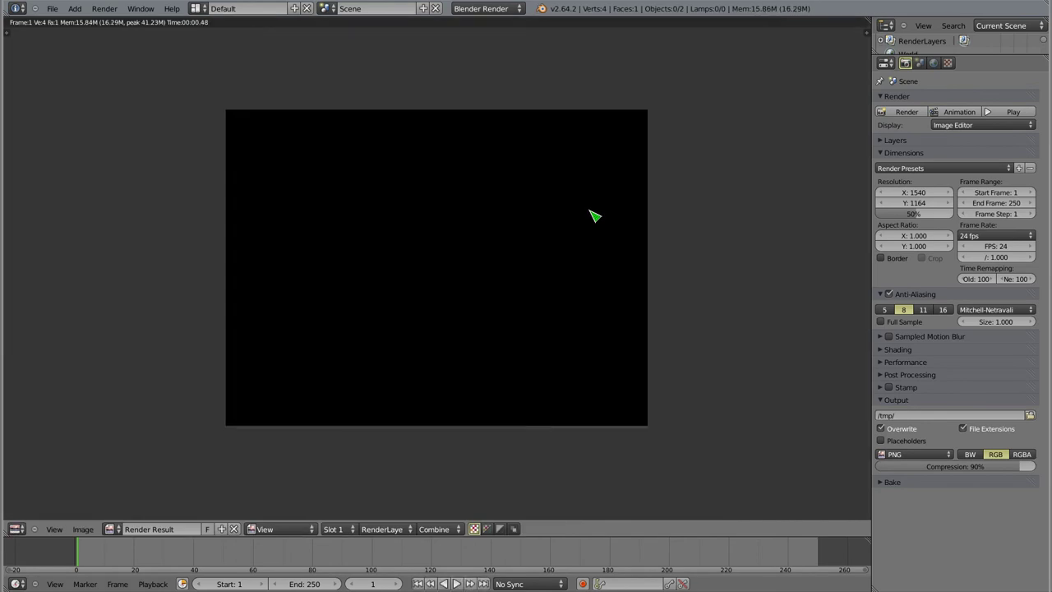
pyautogui.press('Escape')
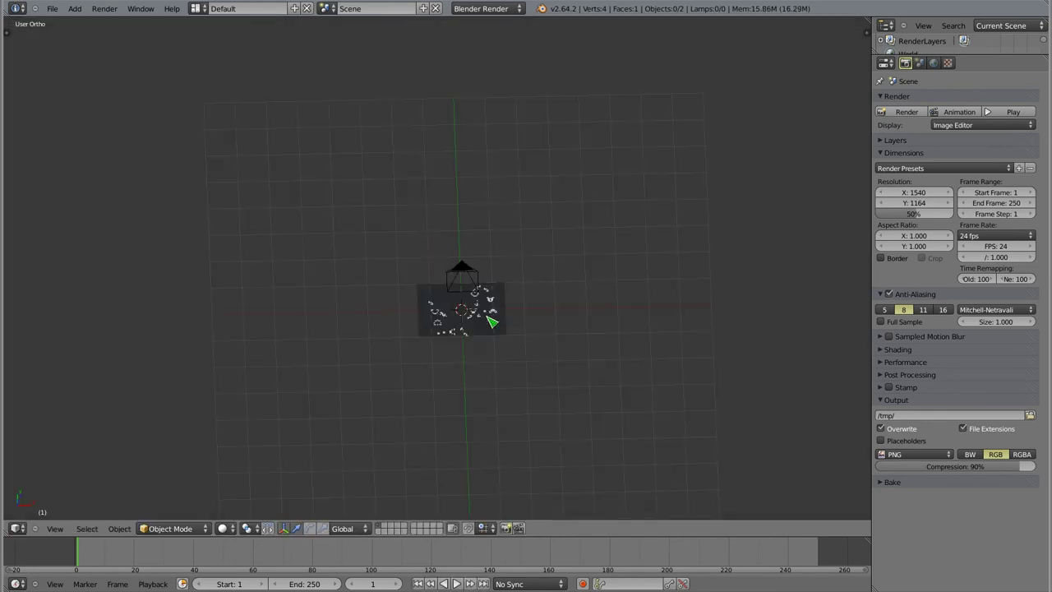
# Make the plane's 0331 material Shadeless, test-render the Life cells, then switch to the Node Editor
pyautogui.rightClick(493, 321)
pyautogui.click(1004, 64)
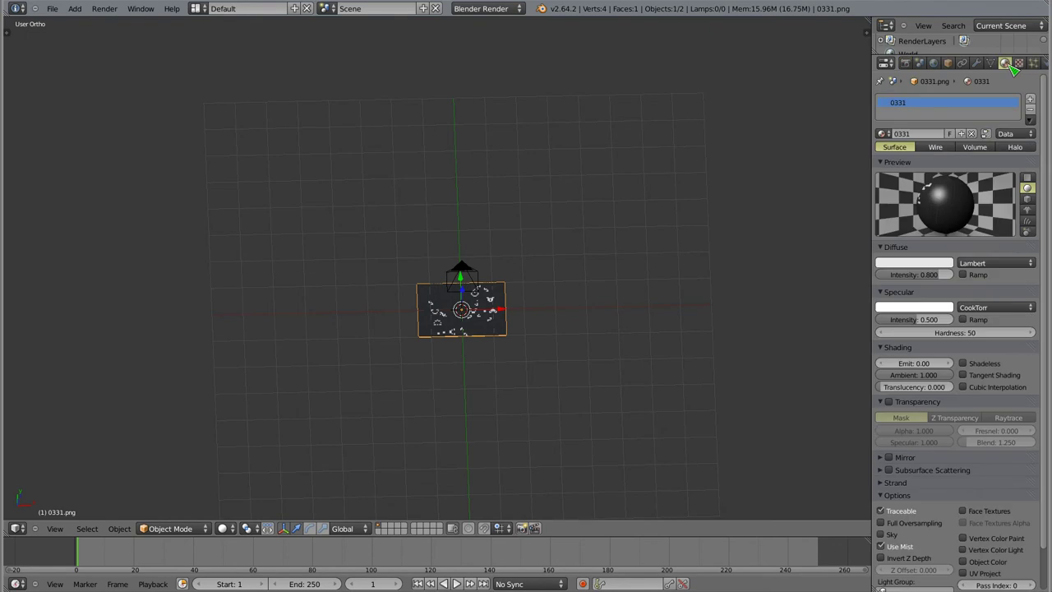
pyautogui.click(968, 366)
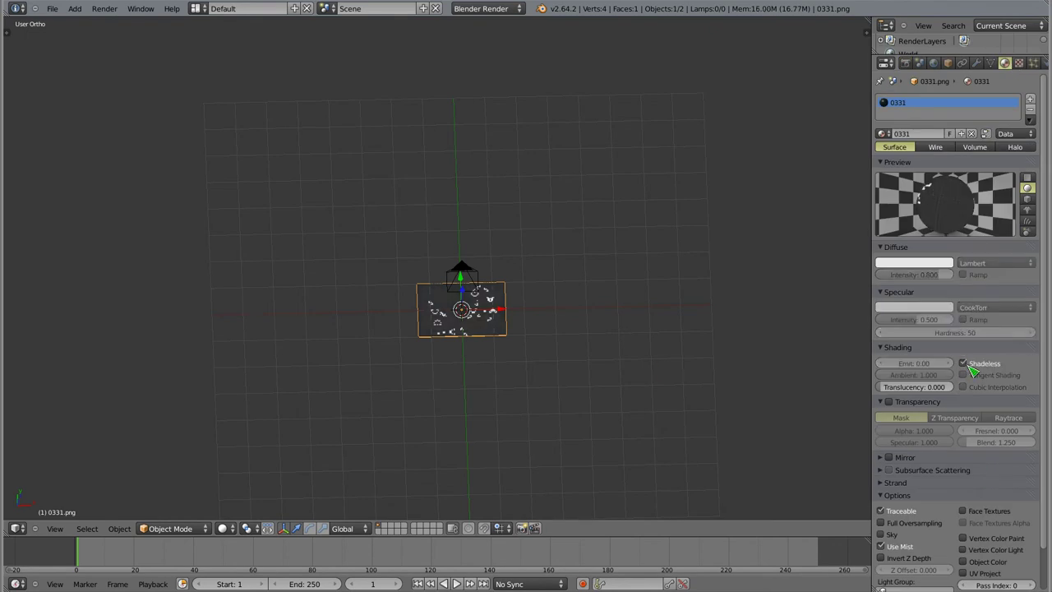
pyautogui.press('F12')
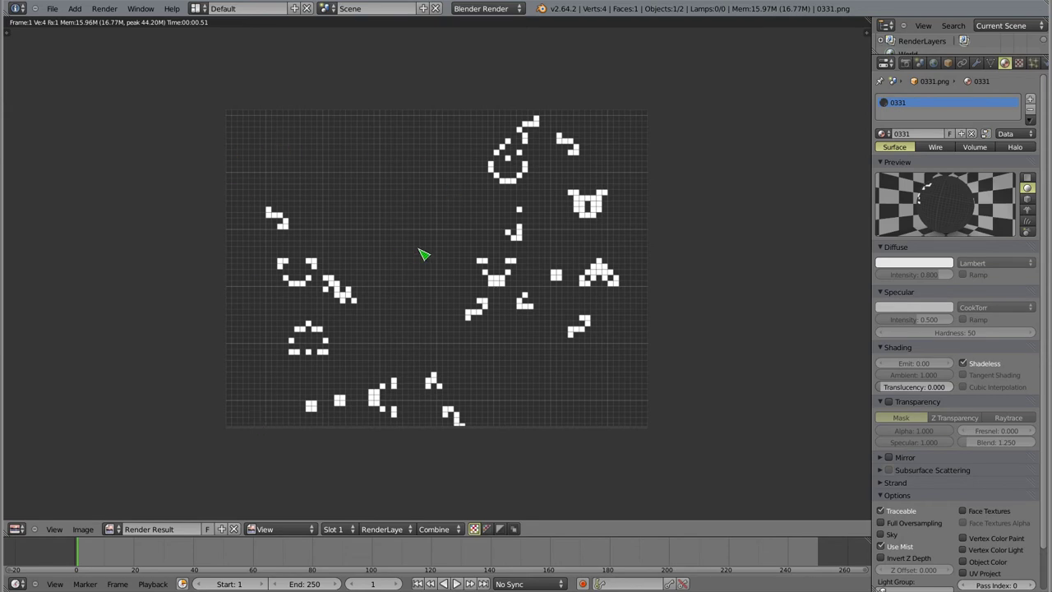
pyautogui.scroll(4, 475, 288)
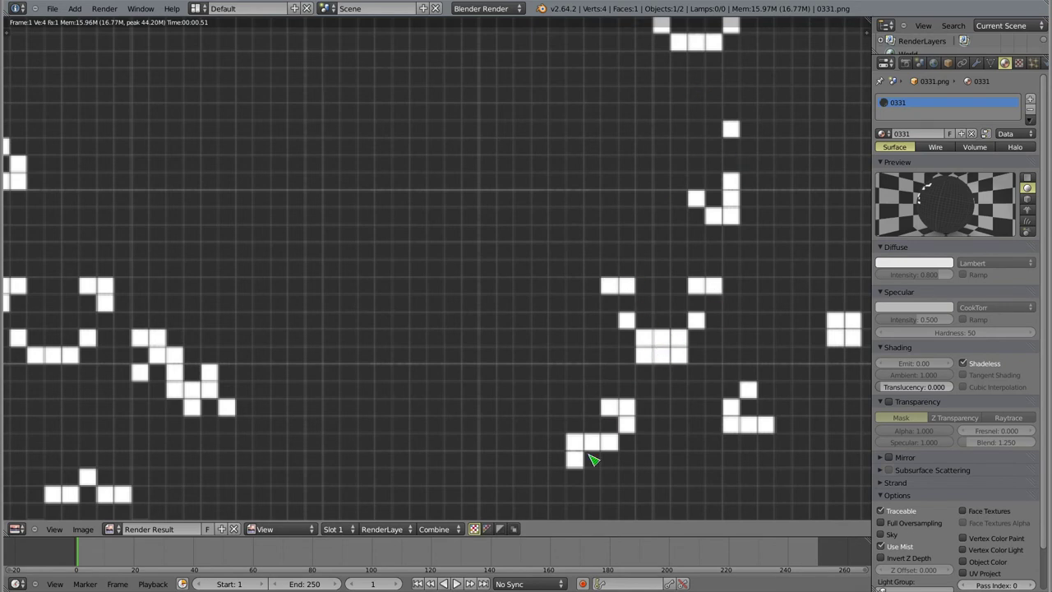
pyautogui.scroll(-3, 598, 321)
pyautogui.moveTo(615, 328)
pyautogui.mouseDown(button='middle')
pyautogui.moveTo(416, 295)
pyautogui.moveTo(441, 288)
pyautogui.mouseUp(button='middle')
pyautogui.scroll(-1, 416, 295)
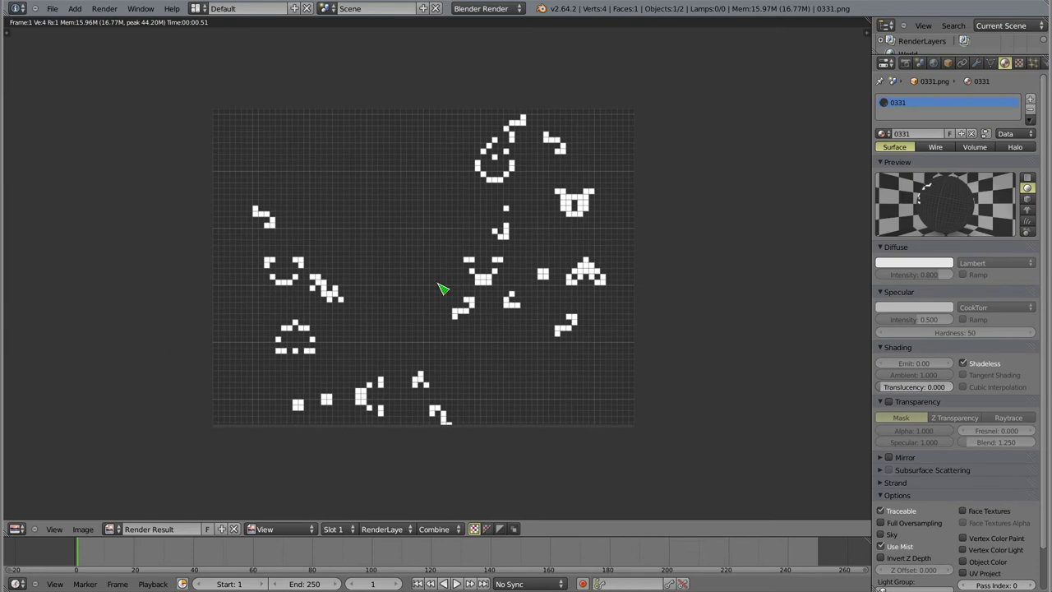
pyautogui.hotkey('shift', 'F3')
# Enable compositing nodes, spread out Render Layers and Composite, and add a Math node
pyautogui.click(186, 528)
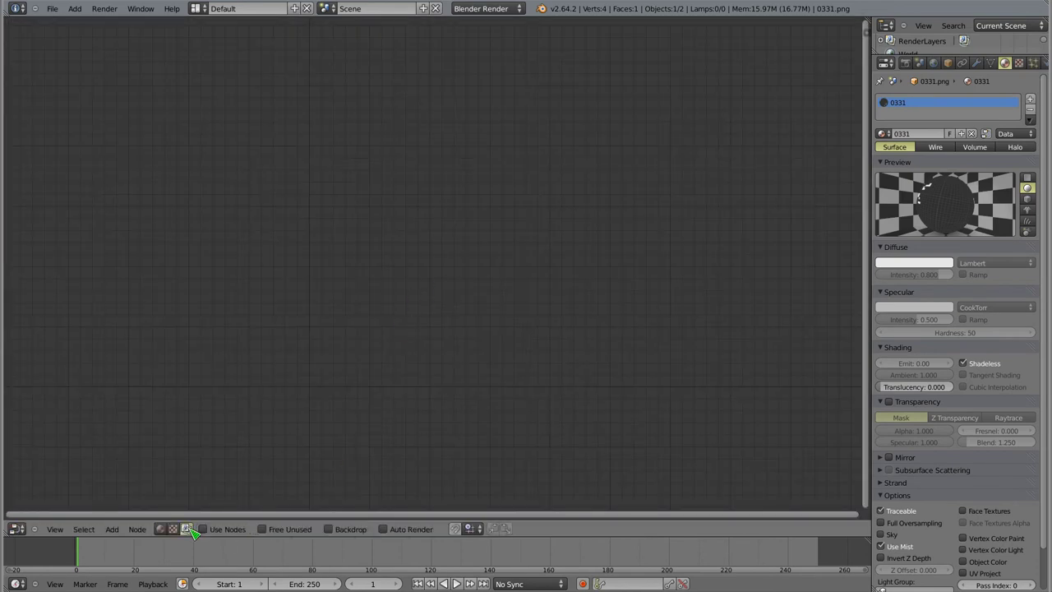
pyautogui.click(203, 529)
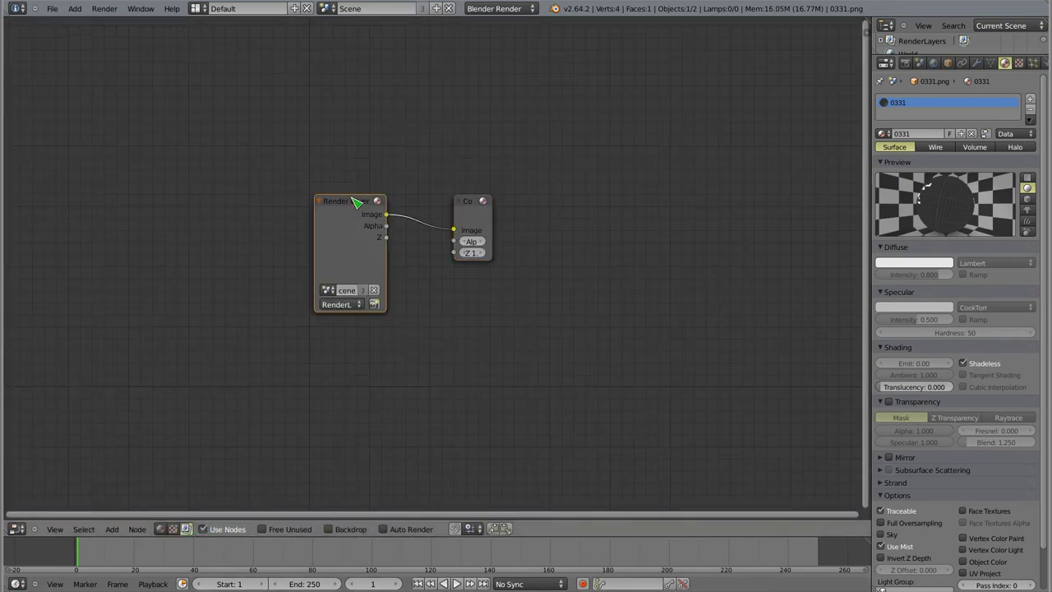
pyautogui.moveTo(353, 207); pyautogui.dragTo(182, 119)
pyautogui.moveTo(475, 208); pyautogui.dragTo(641, 148)
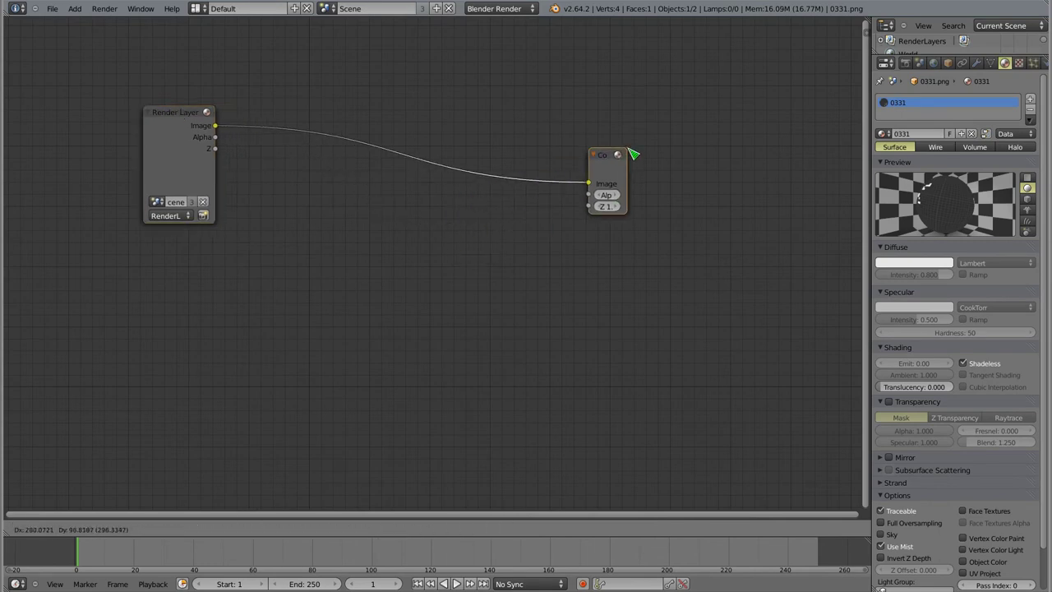
pyautogui.hotkey('shift', 'a')
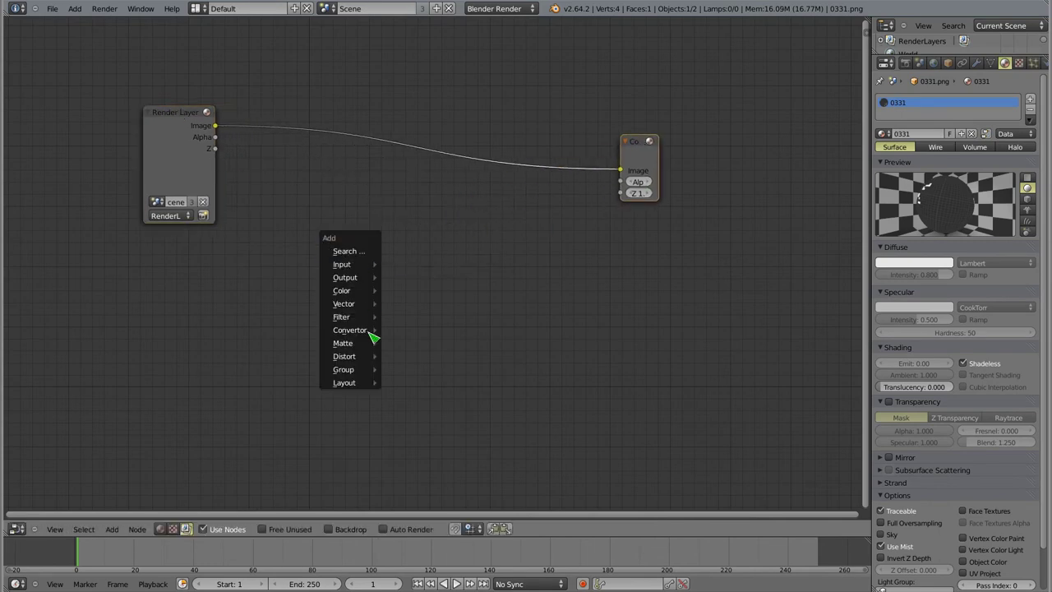
pyautogui.moveTo(350, 329)
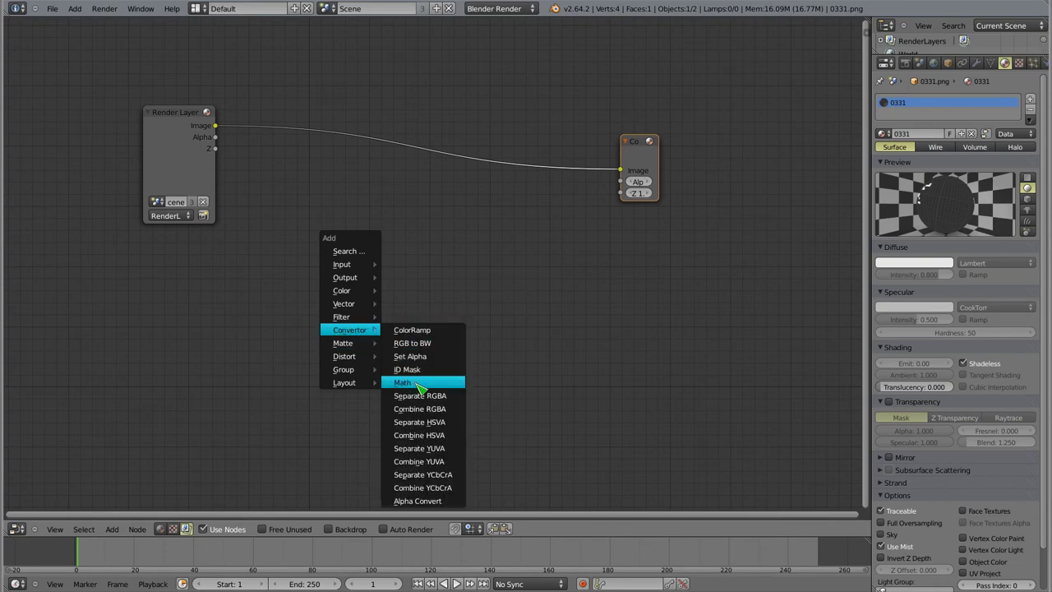
pyautogui.click(407, 382)
pyautogui.click(387, 190)
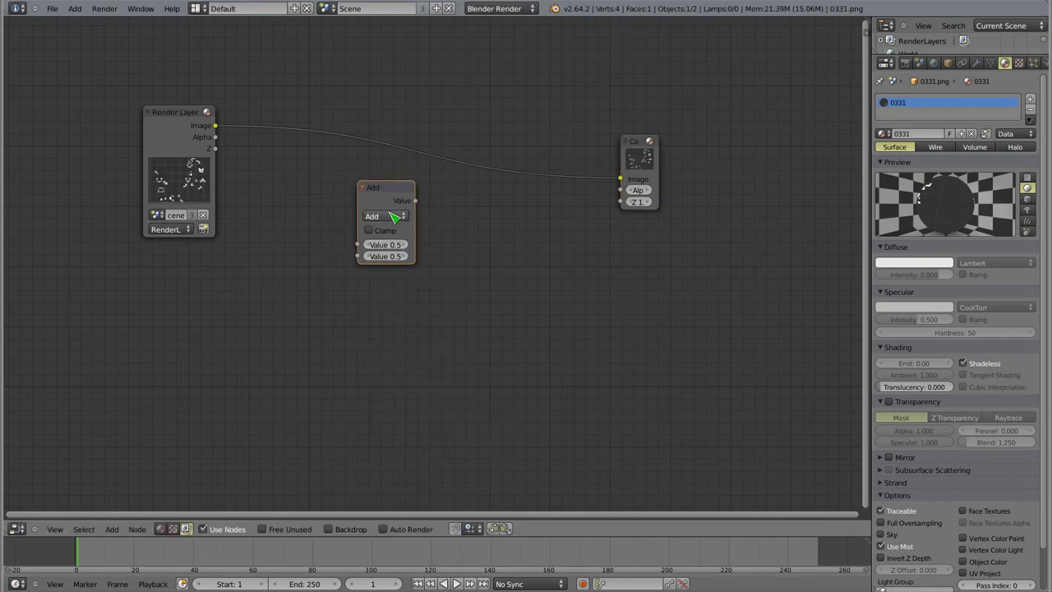
# Set the Math node to Greater Than at 0.8 between Render Layers and Composite, then render
pyautogui.moveTo(421, 272); pyautogui.dragTo(453, 277)
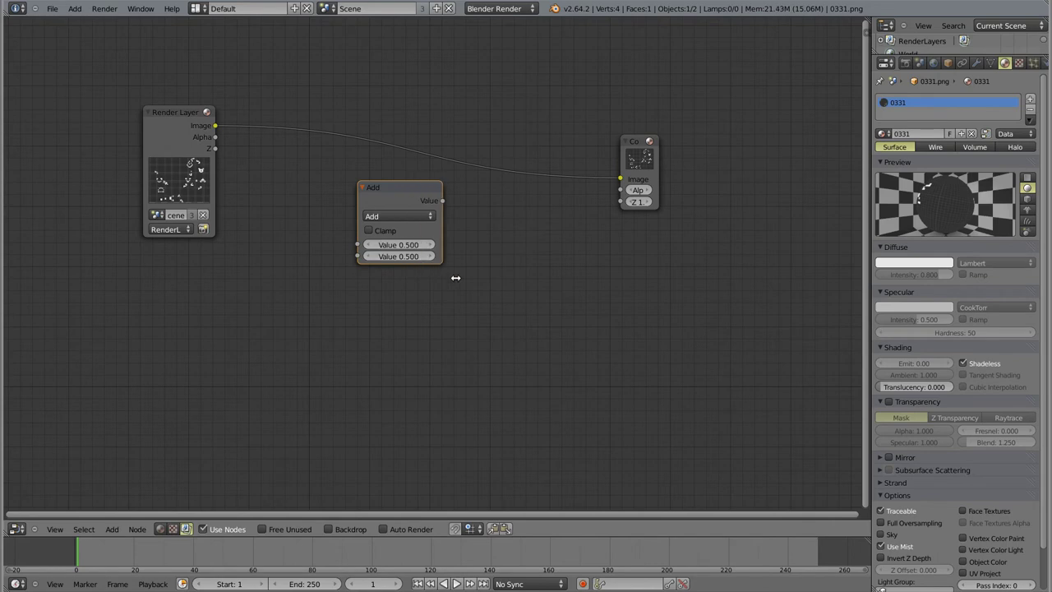
pyautogui.click(401, 217)
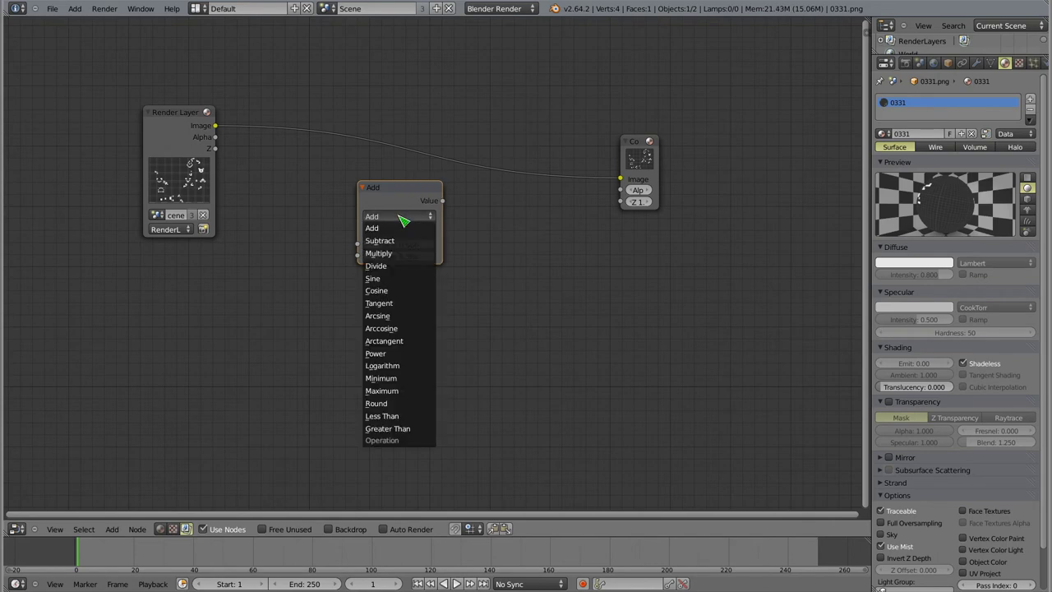
pyautogui.click(408, 433)
pyautogui.moveTo(395, 177); pyautogui.dragTo(358, 106)
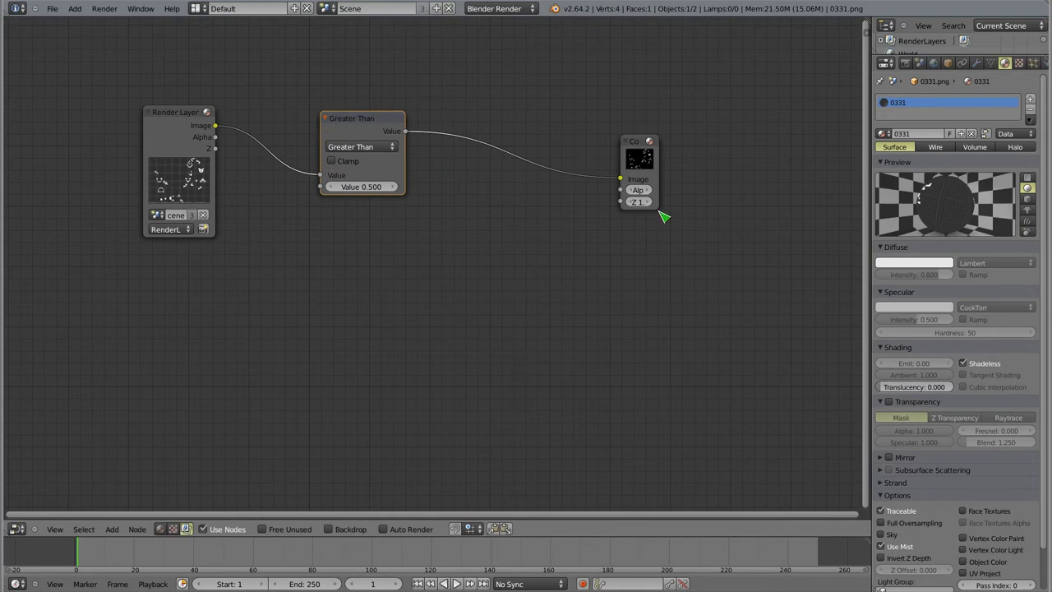
pyautogui.moveTo(658, 206); pyautogui.dragTo(694, 208)
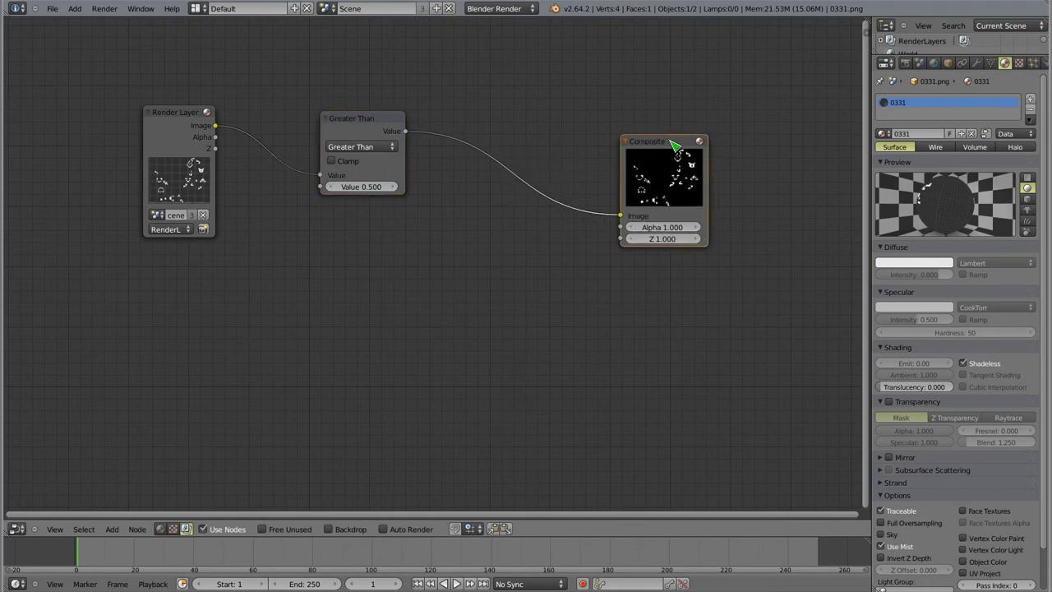
pyautogui.moveTo(674, 145); pyautogui.dragTo(548, 112)
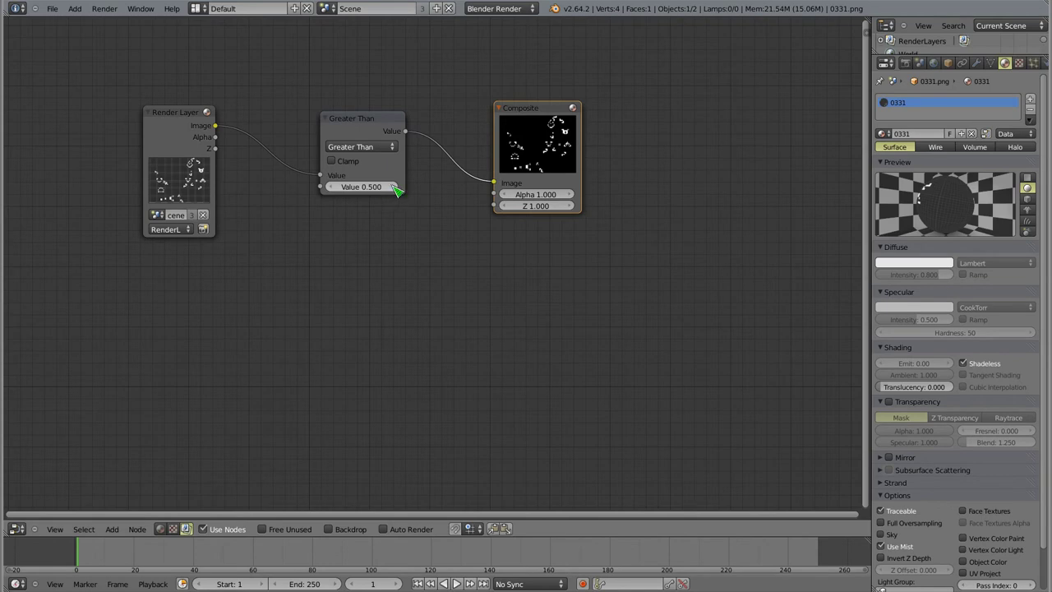
pyautogui.moveTo(397, 190); pyautogui.dragTo(400, 207)
pyautogui.press('F12')
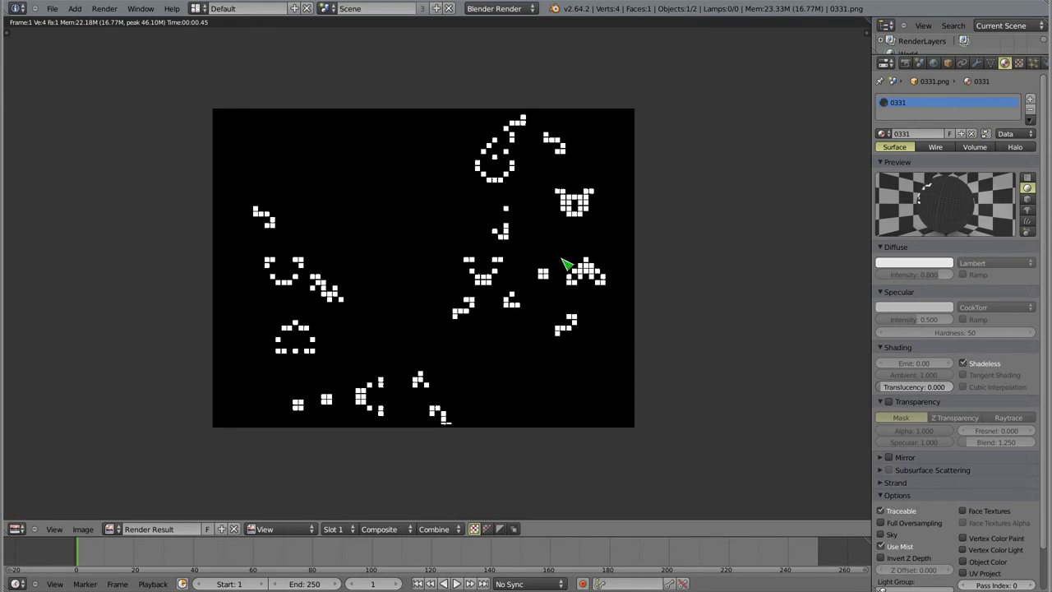
# Zoom around the black-and-white render, then return to the 3D View zoomed onto the image plane
pyautogui.scroll(2, 507, 244)
pyautogui.scroll(3, 481, 193)
pyautogui.scroll(2, 465, 288)
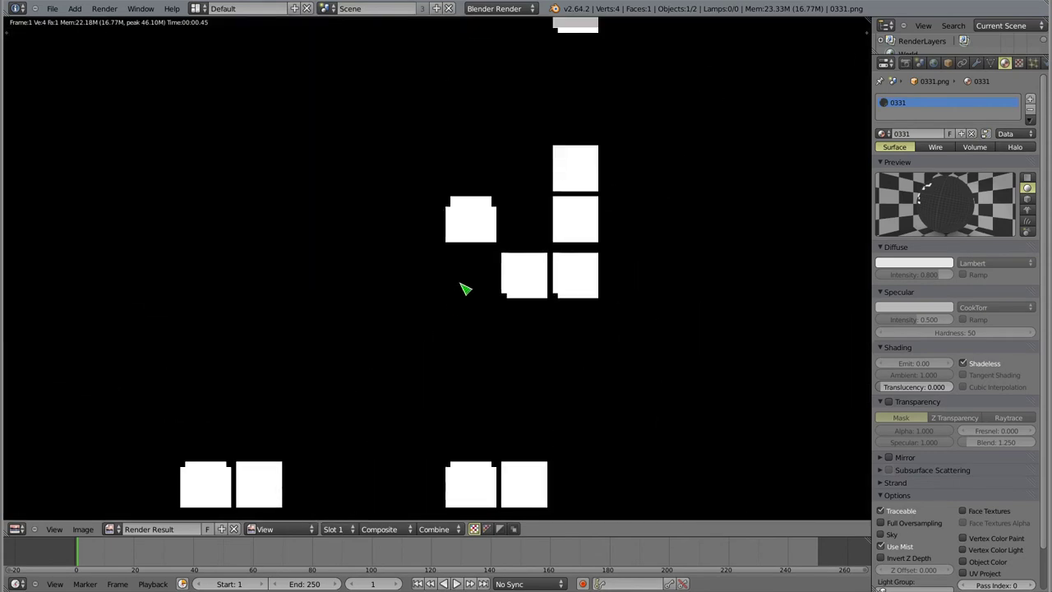
pyautogui.scroll(1, 490, 259)
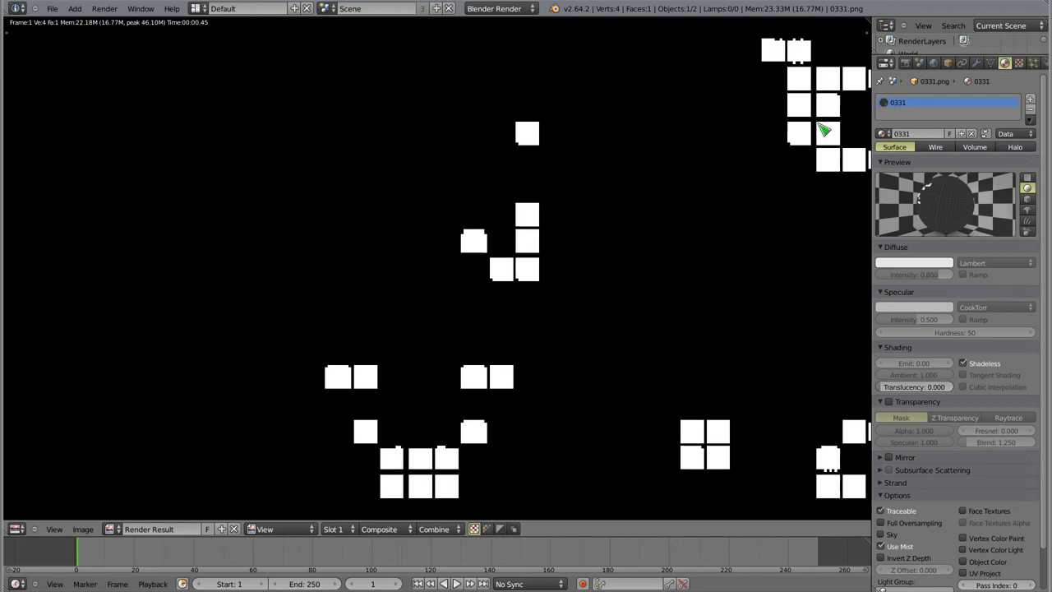
pyautogui.scroll(-5, 540, 216)
pyautogui.scroll(-2, 540, 216)
pyautogui.moveTo(453, 287)
pyautogui.mouseDown(button='middle')
pyautogui.moveTo(478, 271)
pyautogui.moveTo(466, 274)
pyautogui.mouseUp(button='middle')
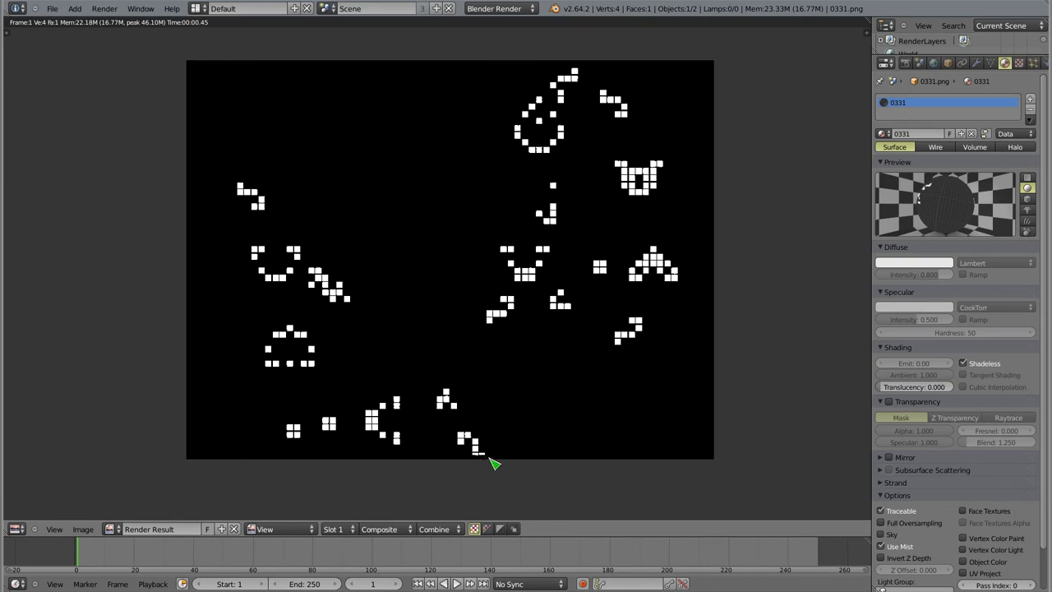
pyautogui.press('Escape')
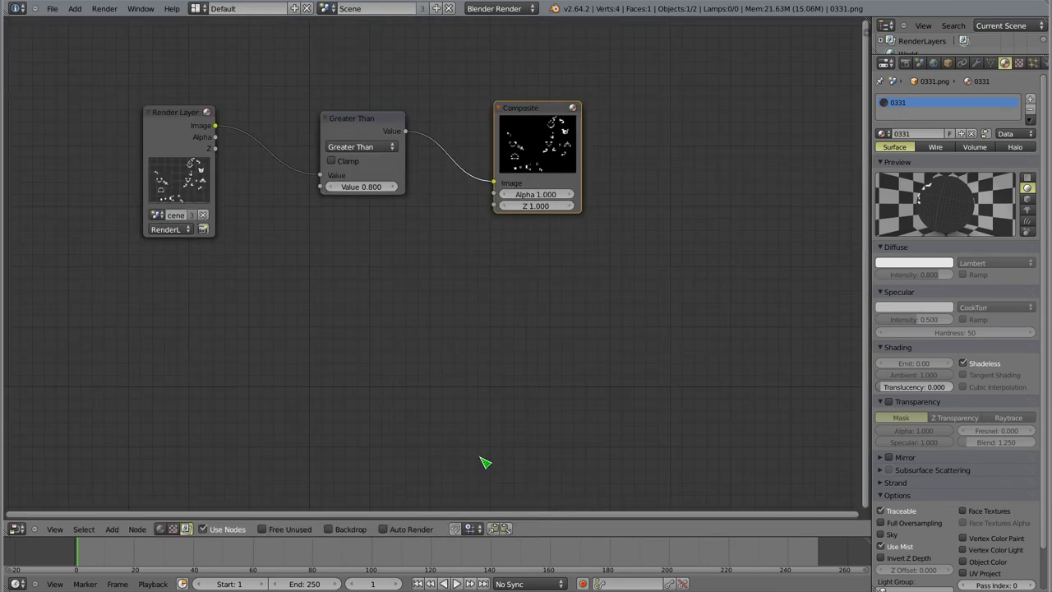
pyautogui.hotkey('shift', 'F5')
pyautogui.scroll(6, 472, 349)
pyautogui.scroll(2, 458, 332)
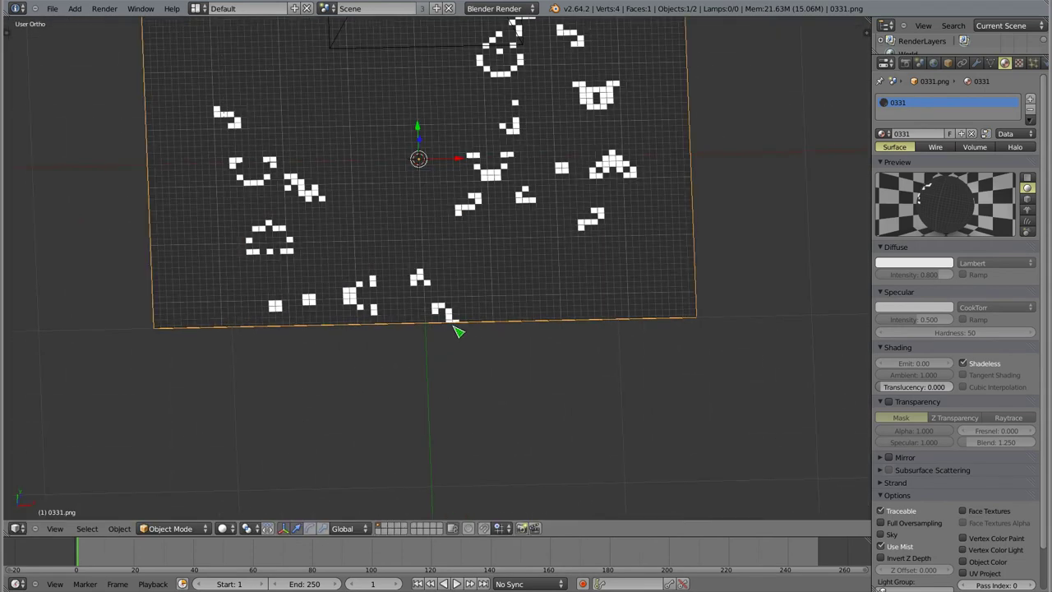
# In top view, add a plane, shrink it, and move it below the camera frame
pyautogui.press('KP_7')
pyautogui.hotkey('shift', 'a')
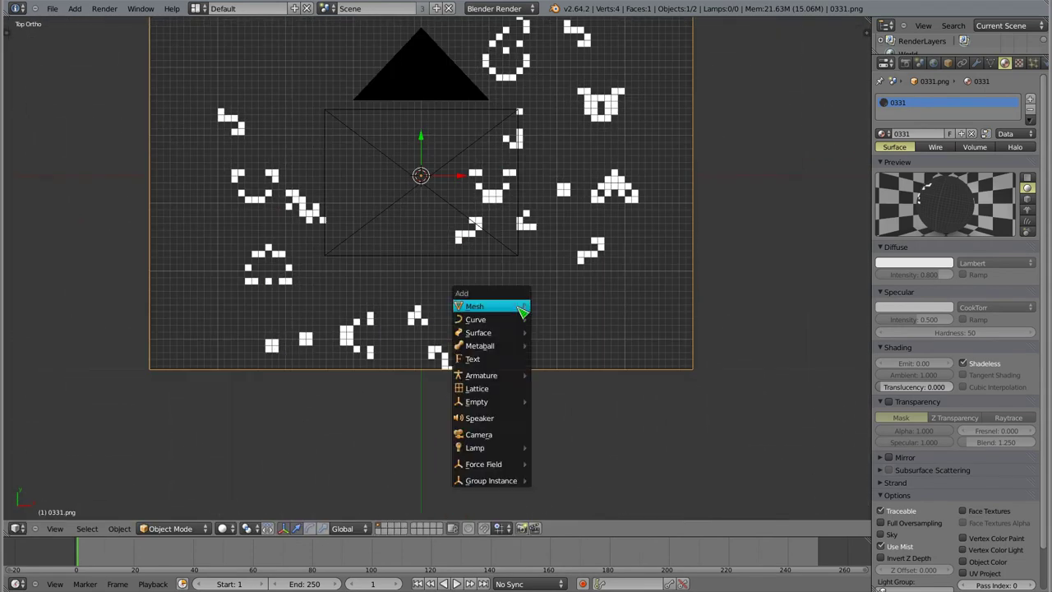
pyautogui.click(549, 304)
pyautogui.press('s')
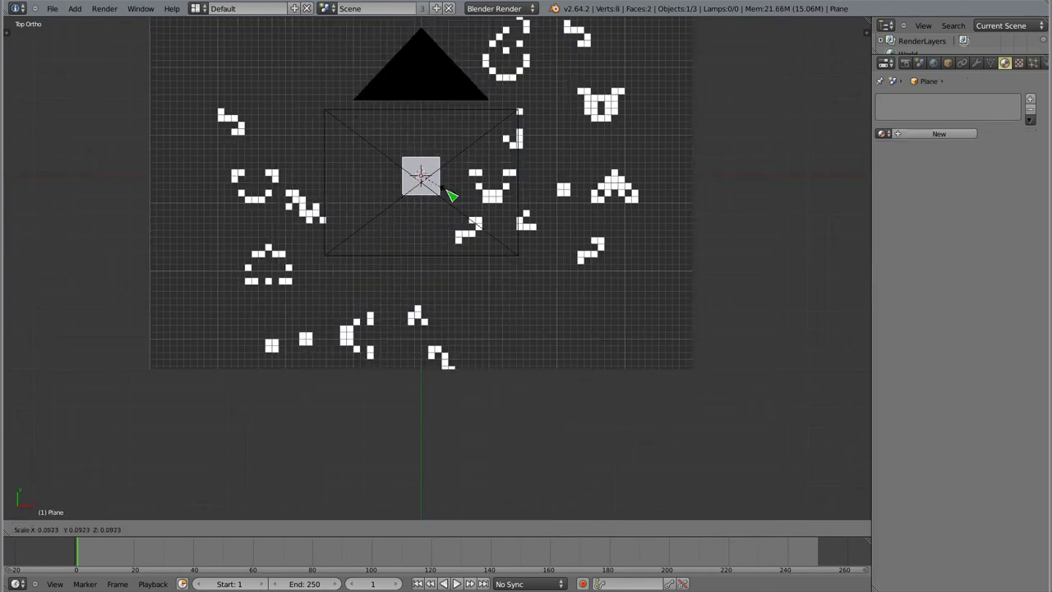
pyautogui.click(431, 182)
pyautogui.press('g')
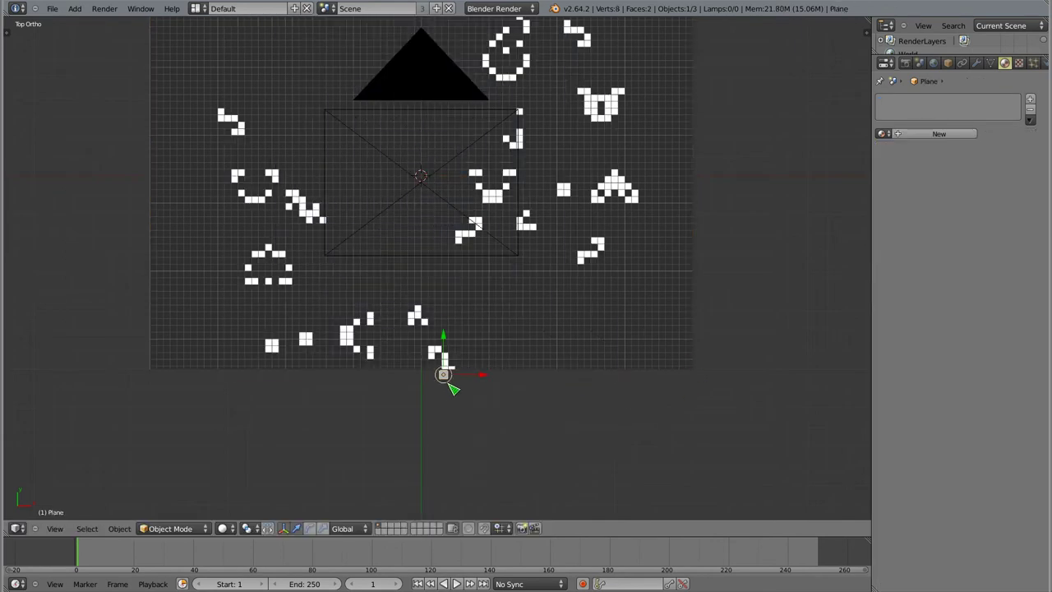
pyautogui.scroll(3, 460, 399)
pyautogui.scroll(4, 460, 399)
pyautogui.scroll(4, 534, 411)
pyautogui.click(612, 415)
# Resize the plane to one Life cell and place it under the pattern's bottom cell
pyautogui.press('s')
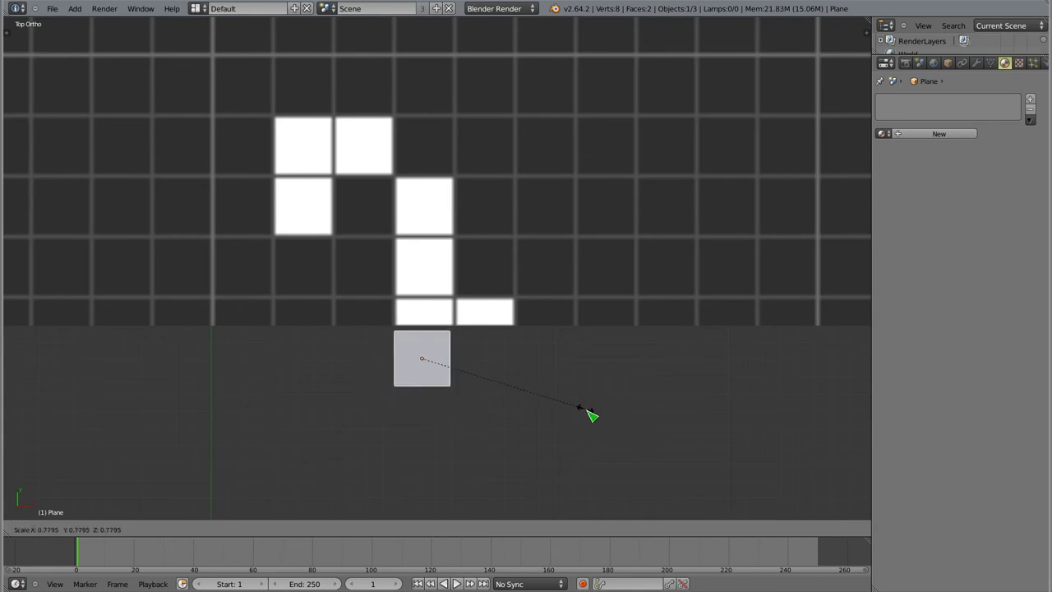
pyautogui.click(586, 412)
pyautogui.press('g')
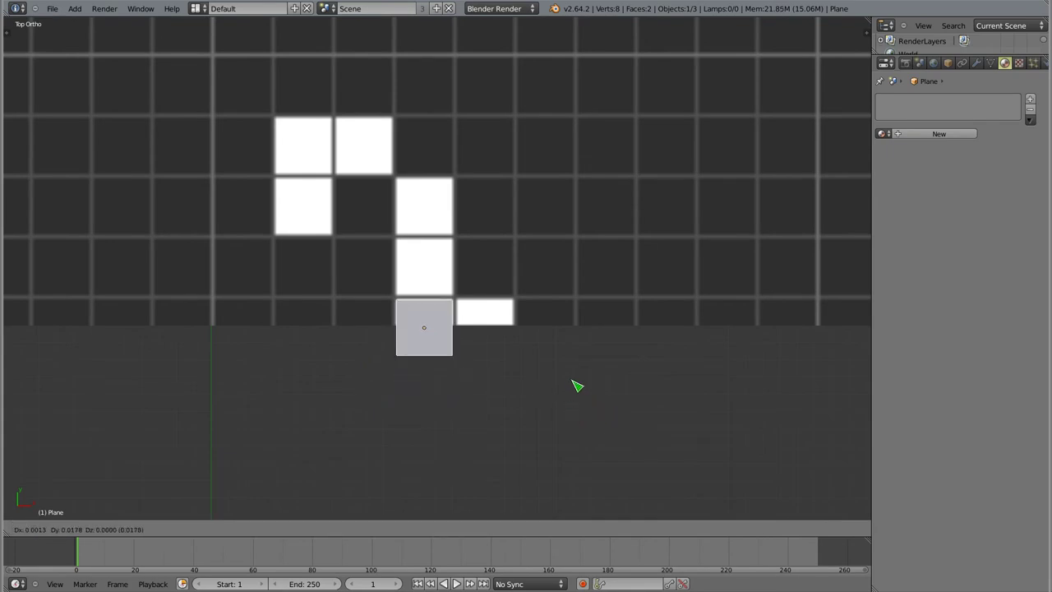
pyautogui.click(577, 384)
pyautogui.press('s')
pyautogui.click(575, 386)
# Duplicate the cell plane one cell to the right along X, then view through the camera and select both
pyautogui.hotkey('shift', 'd')
pyautogui.press('x')
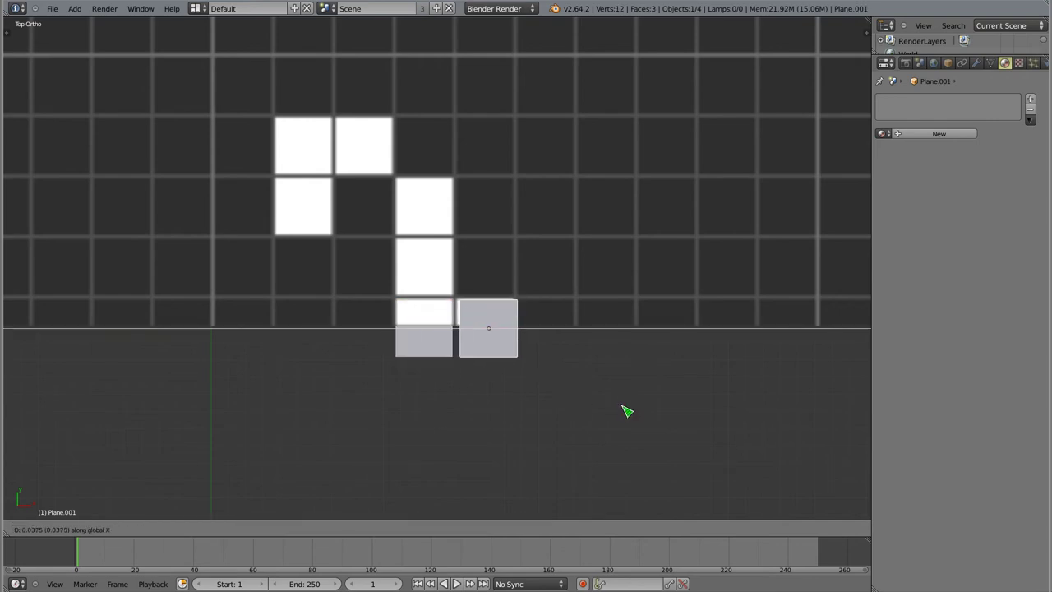
pyautogui.click(622, 413)
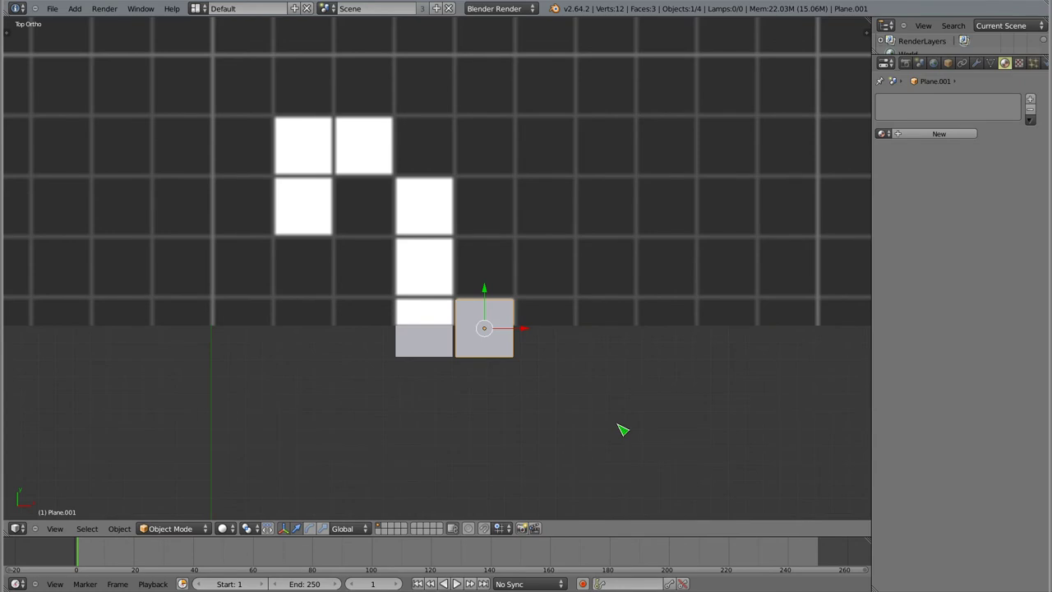
pyautogui.press('KP_0')
pyautogui.scroll(4, 466, 500)
pyautogui.scroll(-4, 502, 272)
pyautogui.scroll(5, 491, 335)
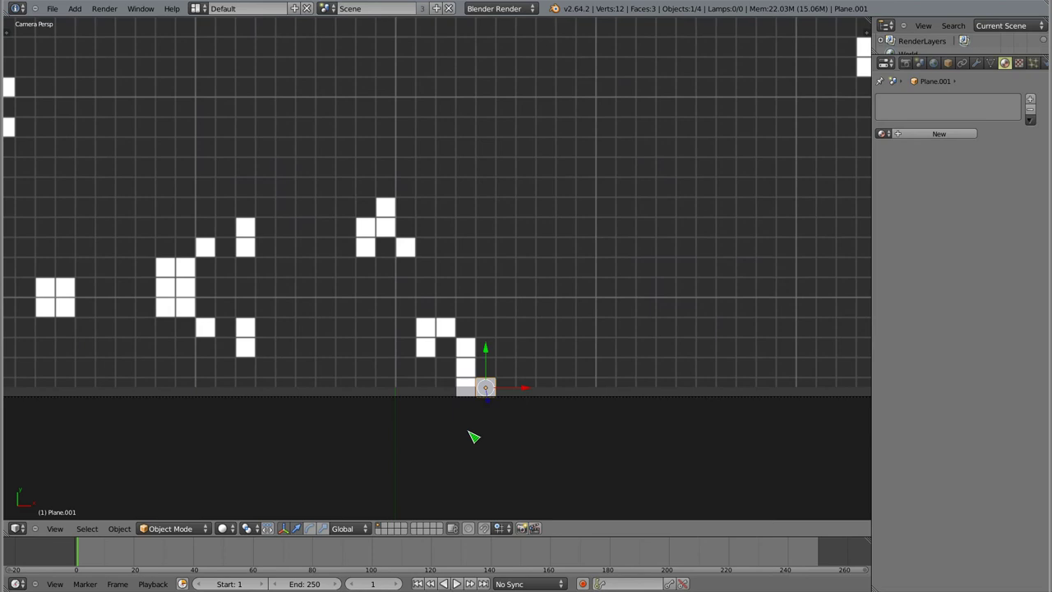
pyautogui.scroll(1, 474, 436)
pyautogui.scroll(1, 477, 411)
pyautogui.scroll(1, 526, 443)
pyautogui.scroll(1, 487, 409)
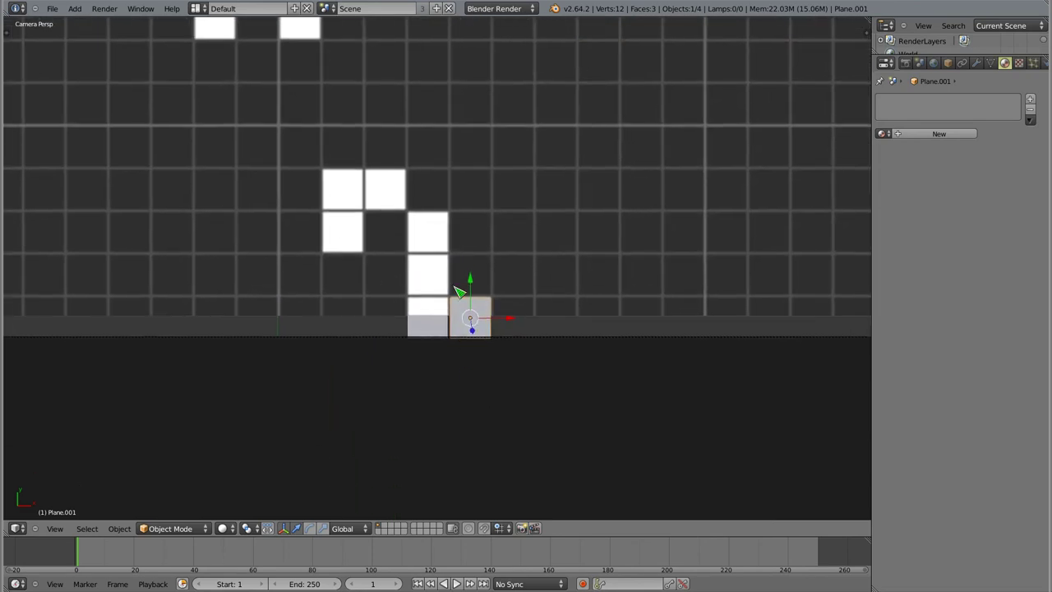
pyautogui.keyDown('shift'); pyautogui.rightClick(442, 332); pyautogui.keyUp('shift')
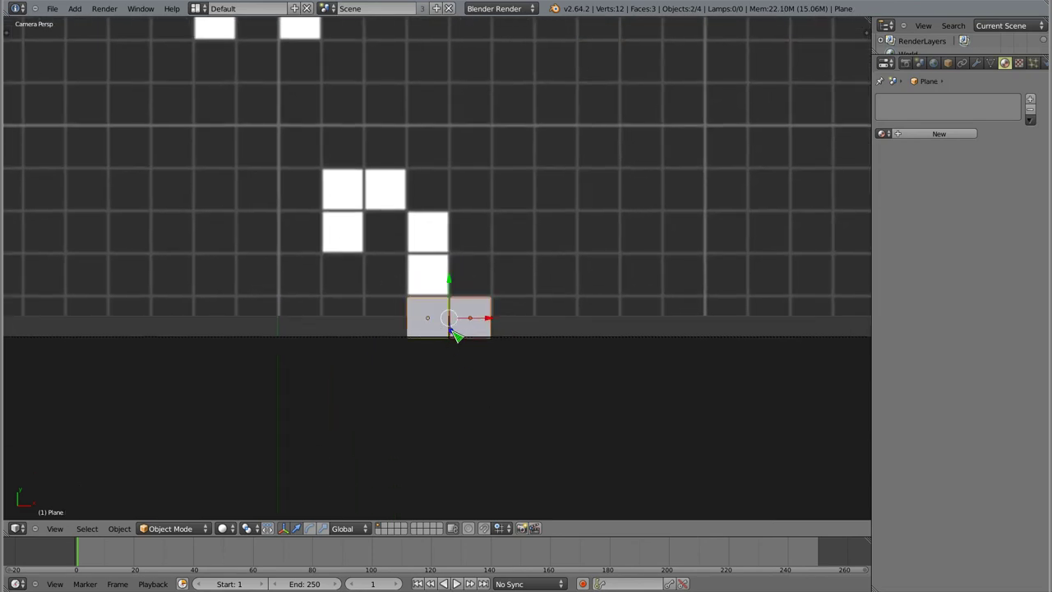
# Nudge both planes along Z, then give the left plane a new shadeless material
pyautogui.press('g')
pyautogui.press('z')
pyautogui.click(454, 339)
pyautogui.rightClick(421, 342)
pyautogui.rightClick(433, 339)
pyautogui.click(944, 133)
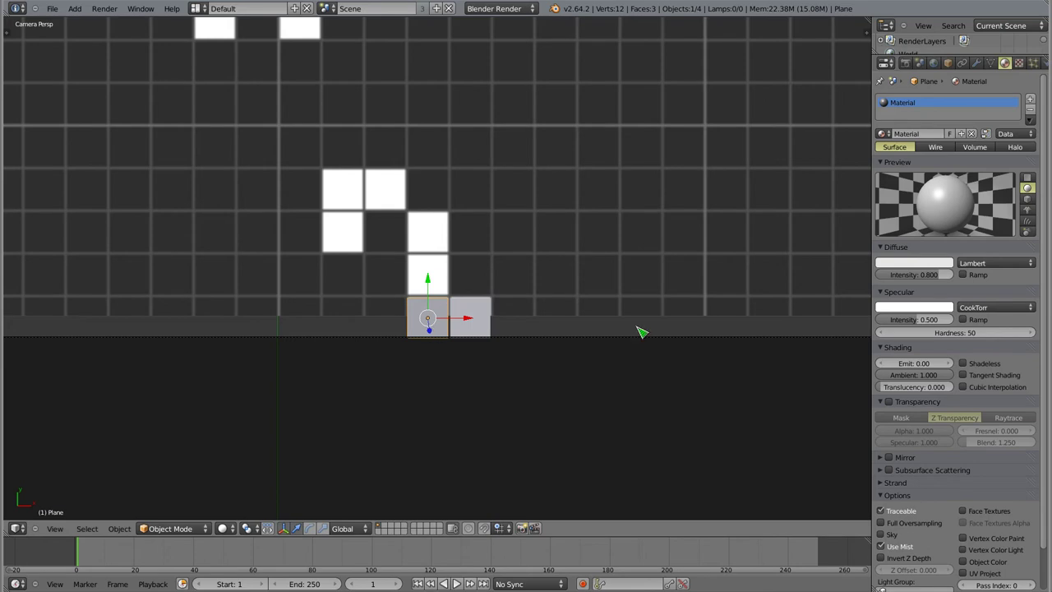
pyautogui.click(969, 367)
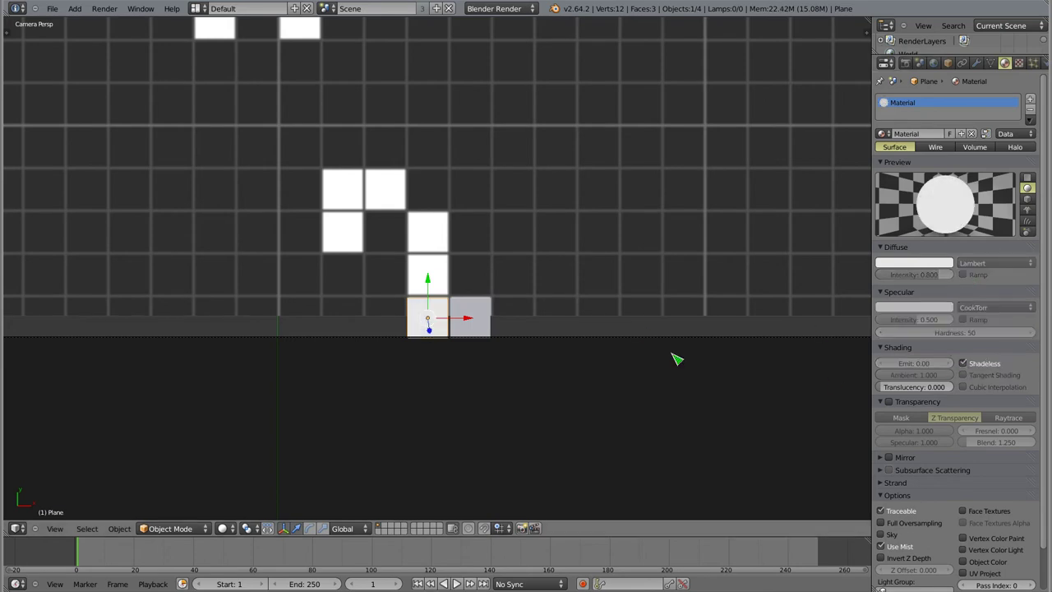
# Assign the same Material to the right plane and test-render both planes
pyautogui.rightClick(485, 337)
pyautogui.click(883, 133)
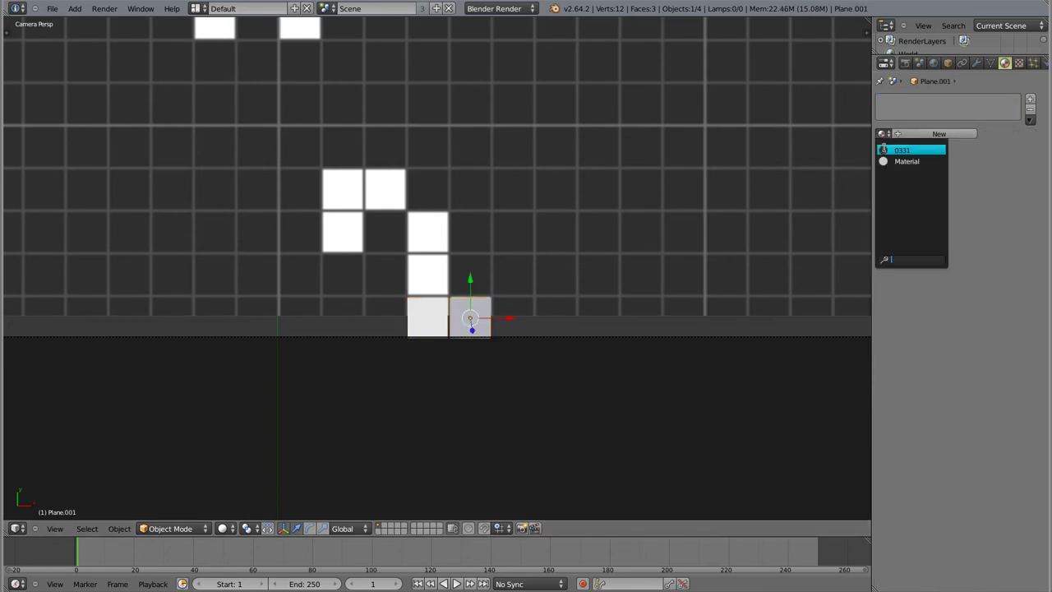
pyautogui.click(906, 161)
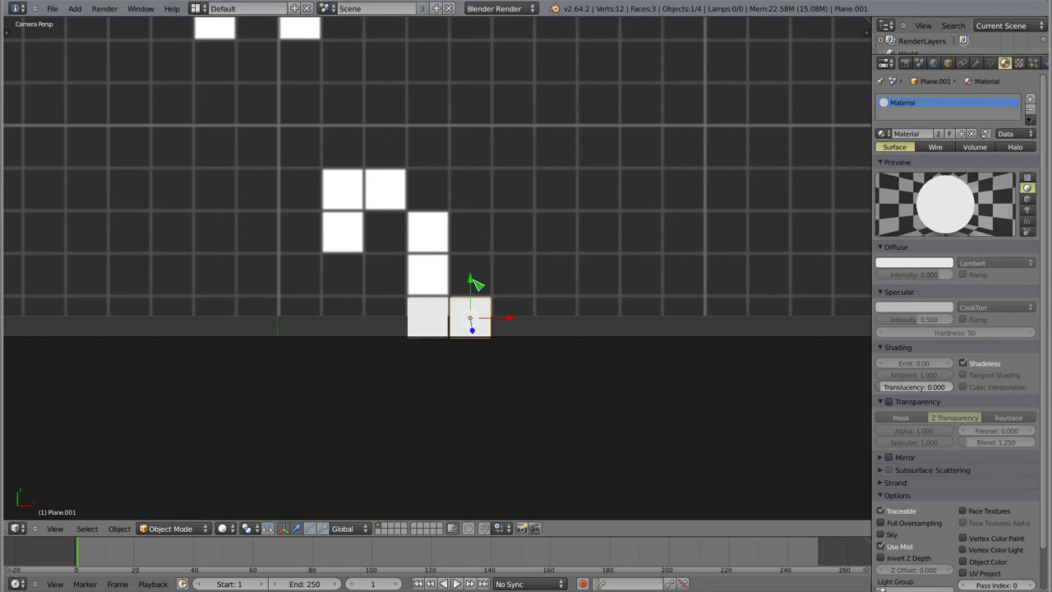
pyautogui.press('F12')
pyautogui.scroll(3, 473, 469)
pyautogui.scroll(4, 485, 464)
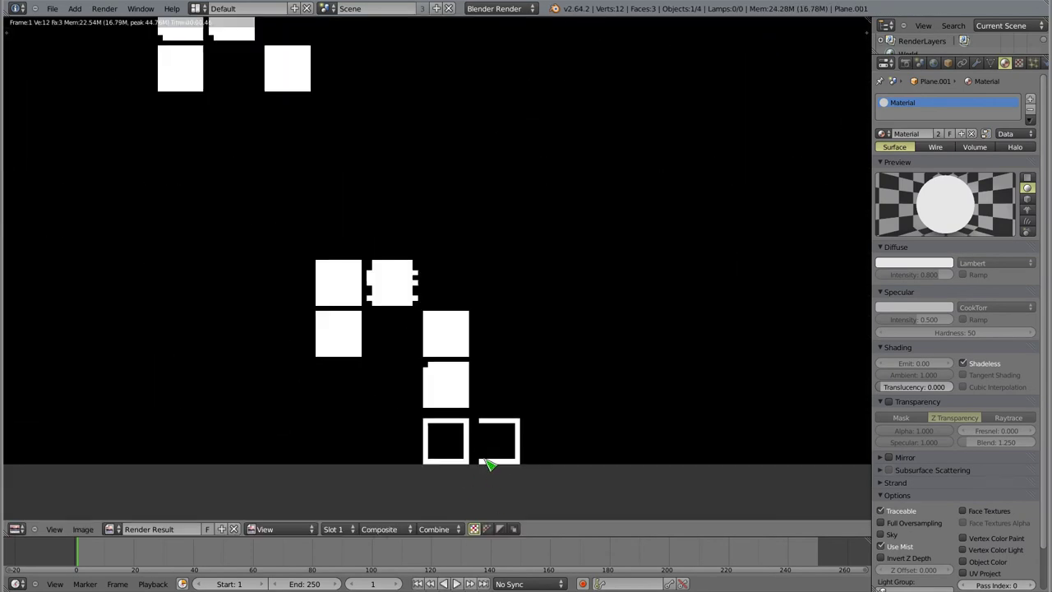
pyautogui.scroll(1, 487, 462)
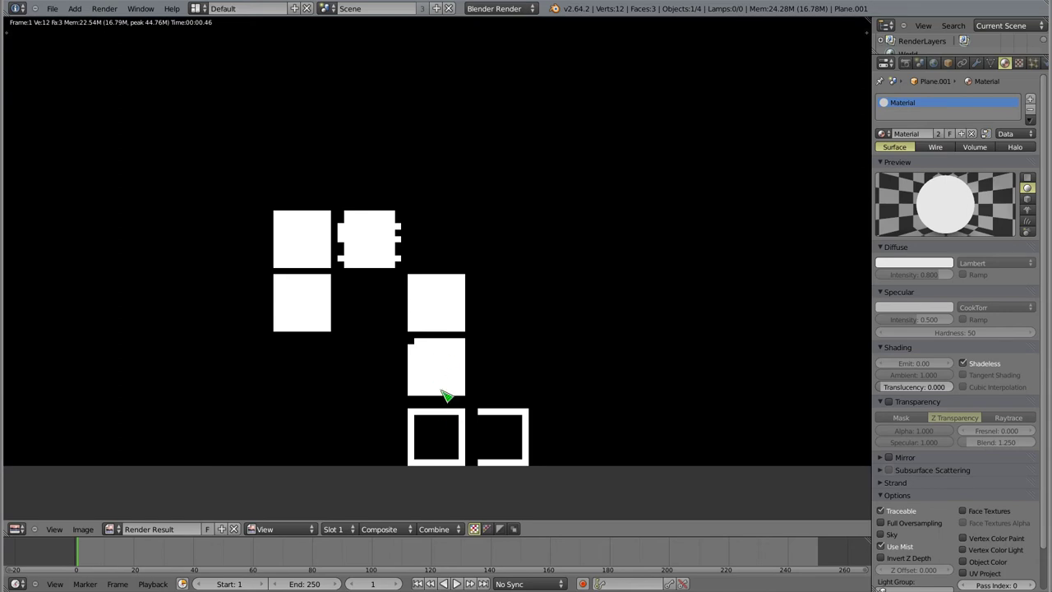
pyautogui.press('Escape')
pyautogui.moveTo(423, 369)
pyautogui.mouseDown(button='middle')
pyautogui.moveTo(415, 300)
pyautogui.moveTo(433, 279)
pyautogui.mouseUp(button='middle')
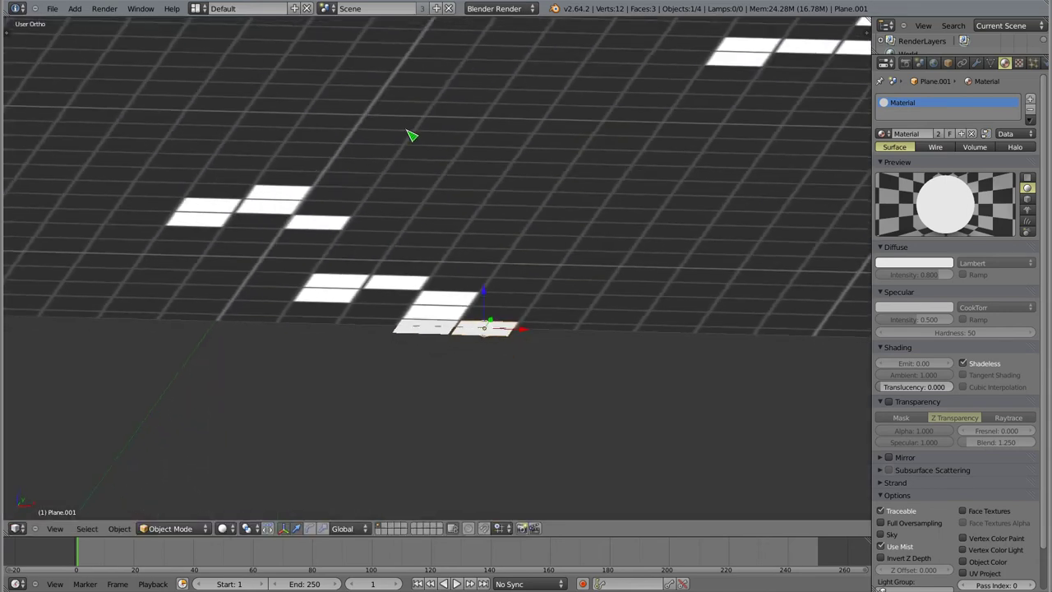
# Raise both cell planes slightly along Z and test-render them as solid white squares
pyautogui.keyDown('shift'); pyautogui.rightClick(433, 341); pyautogui.keyUp('shift')
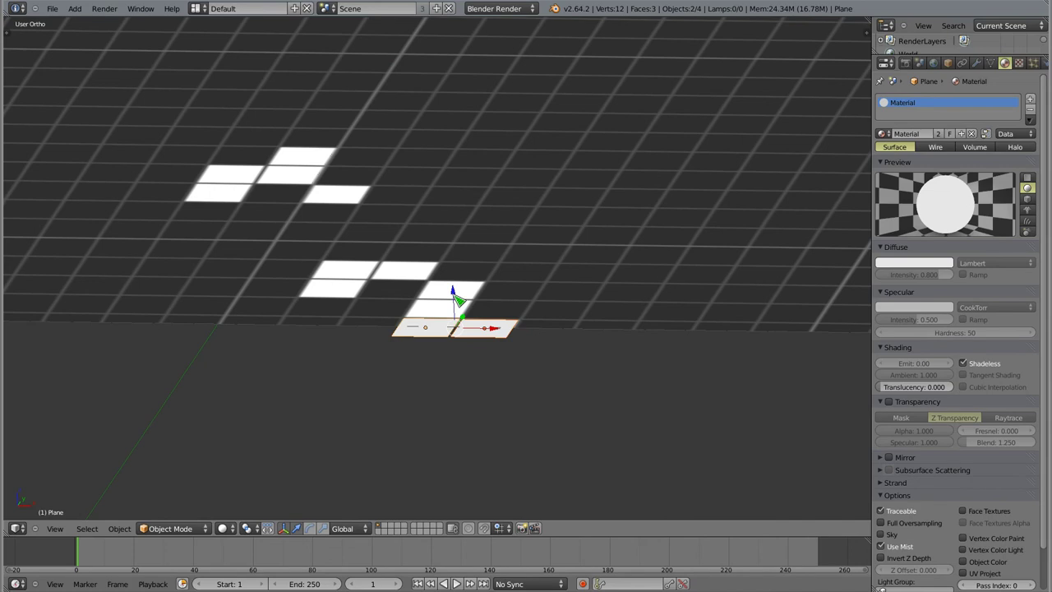
pyautogui.press('g')
pyautogui.press('z')
pyautogui.click(462, 322)
pyautogui.press('F12')
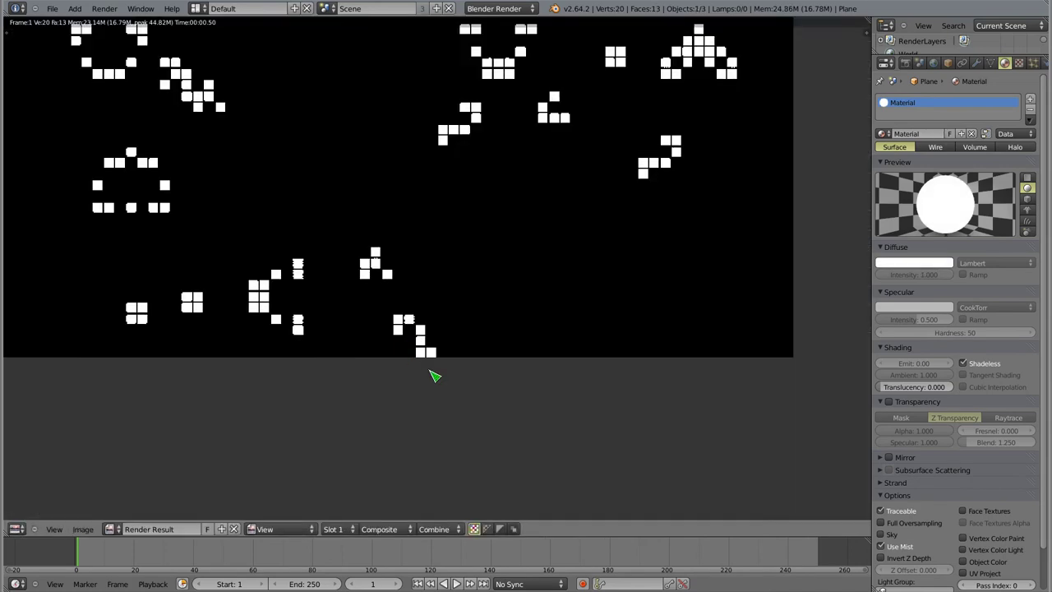
pyautogui.scroll(3, 433, 370)
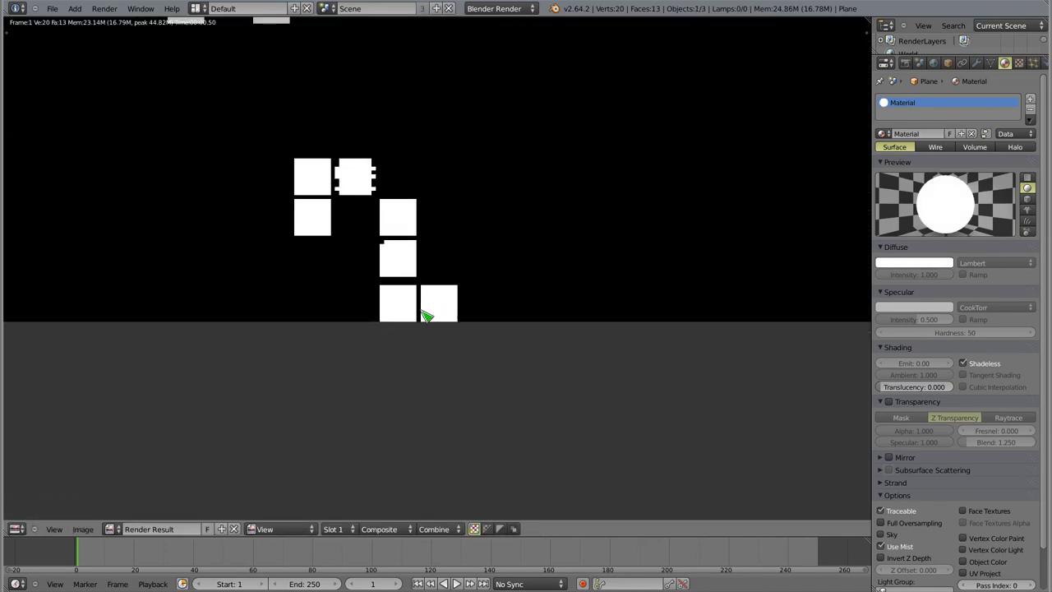
pyautogui.scroll(-4, 424, 305)
pyautogui.scroll(-5, 419, 298)
pyautogui.press('Home')
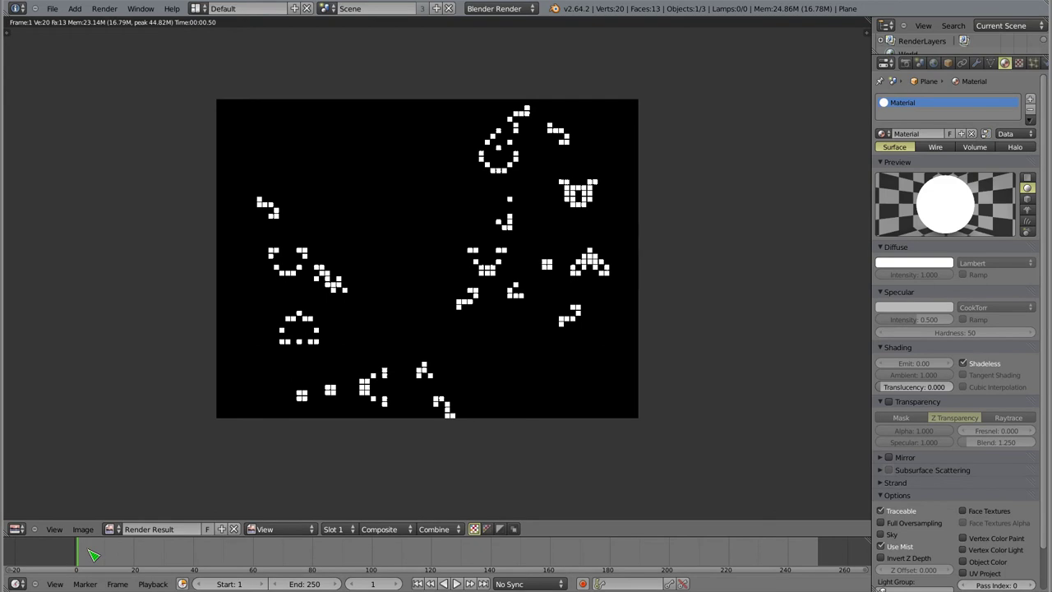
# Return to the 3D view and orbit to a top-down view of the image plane
pyautogui.press('Escape')
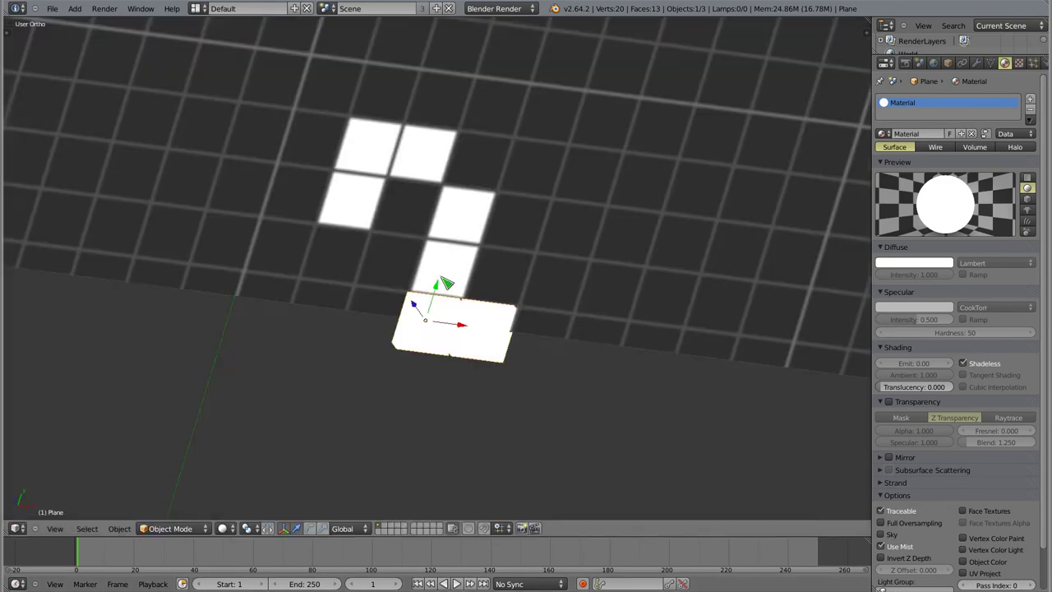
pyautogui.scroll(-5, 422, 281)
pyautogui.scroll(-2, 387, 144)
pyautogui.moveTo(386, 145)
pyautogui.mouseDown(button='middle')
pyautogui.moveTo(517, 376)
pyautogui.moveTo(562, 215)
pyautogui.mouseUp(button='middle')
# Select the 0331.png plane, set its texture source to Image Sequence, and enable Cyclic
pyautogui.rightClick(563, 216)
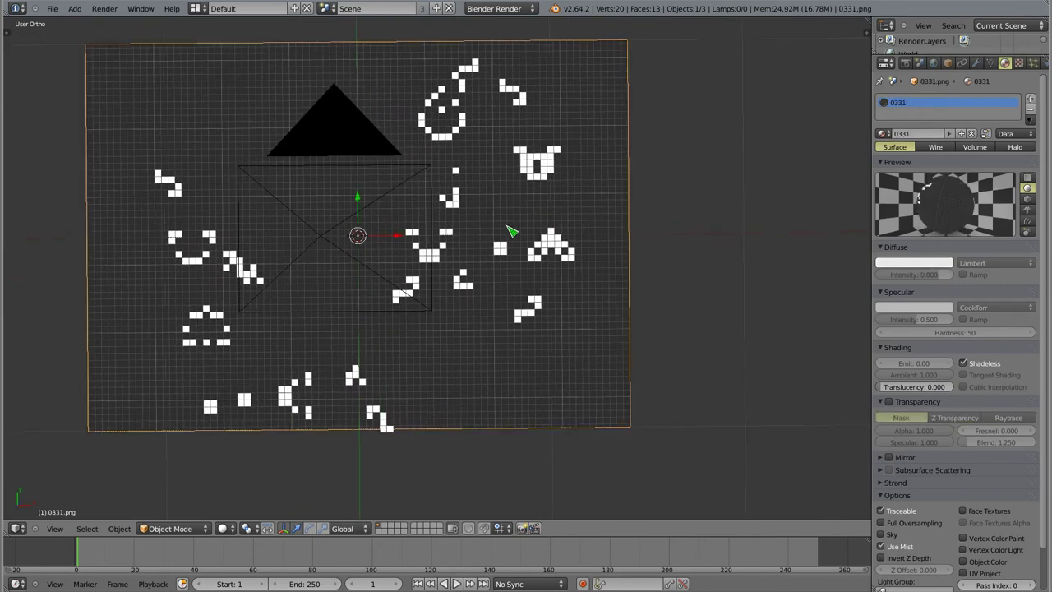
pyautogui.keyDown('shift'); pyautogui.moveTo(349, 260); pyautogui.dragTo(419, 265, button='middle'); pyautogui.keyUp('shift')
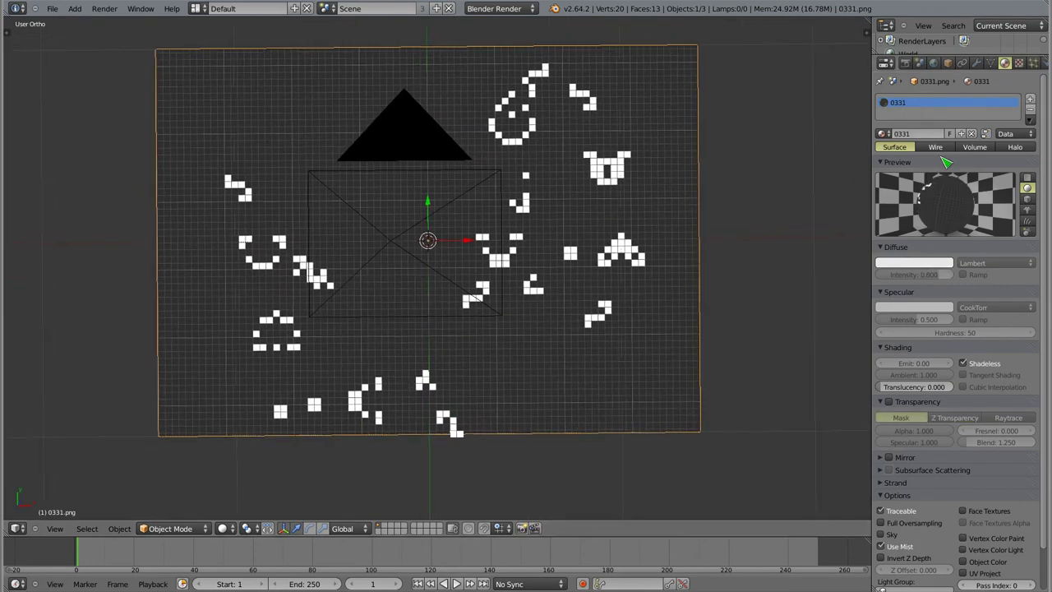
pyautogui.click(1018, 64)
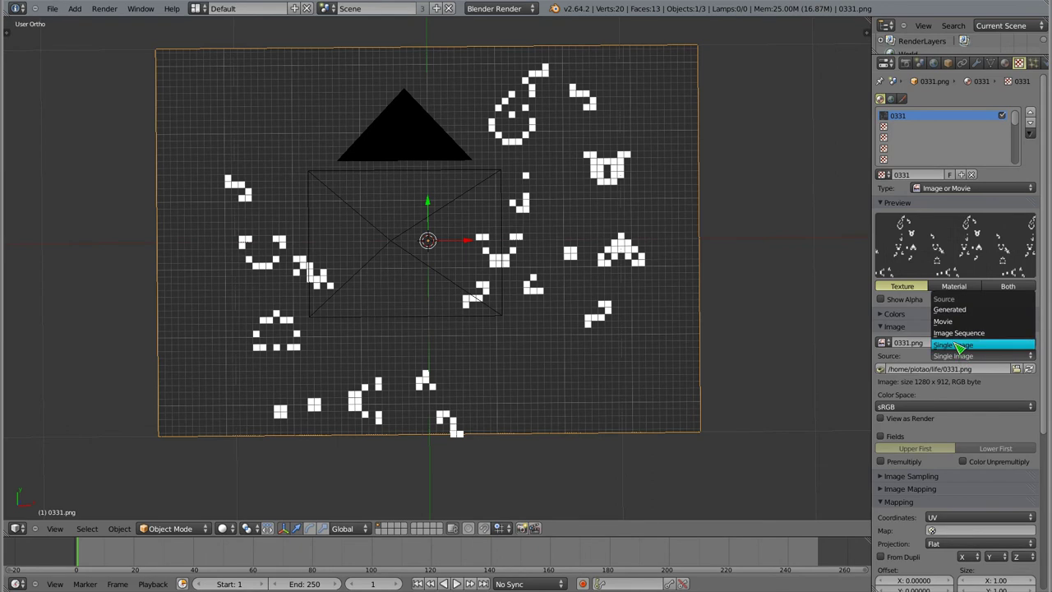
pyautogui.click(959, 333)
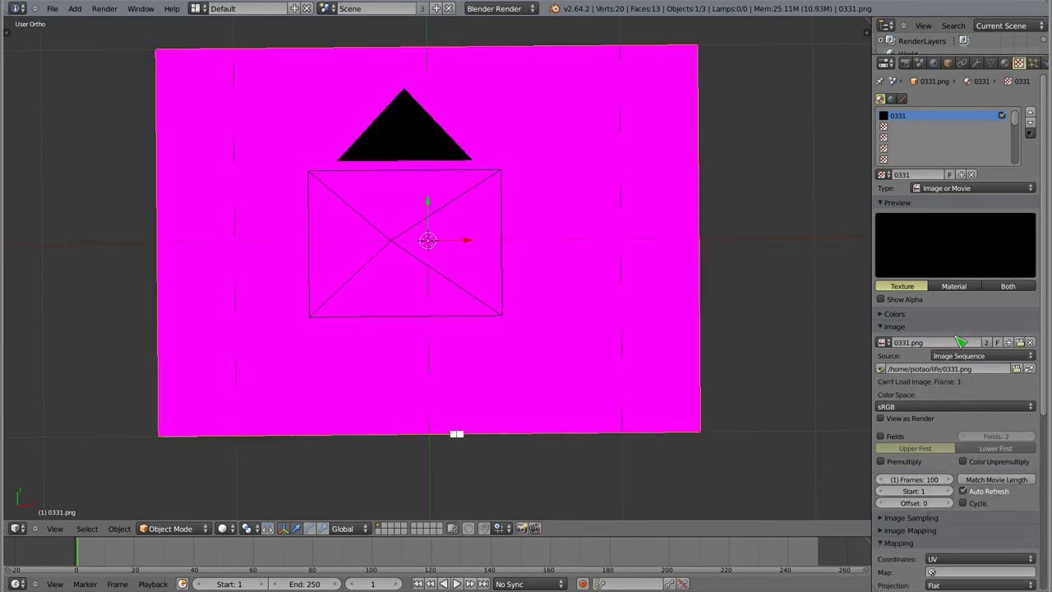
pyautogui.keyDown('shift'); pyautogui.moveTo(559, 252); pyautogui.dragTo(565, 269, button='middle'); pyautogui.keyUp('shift')
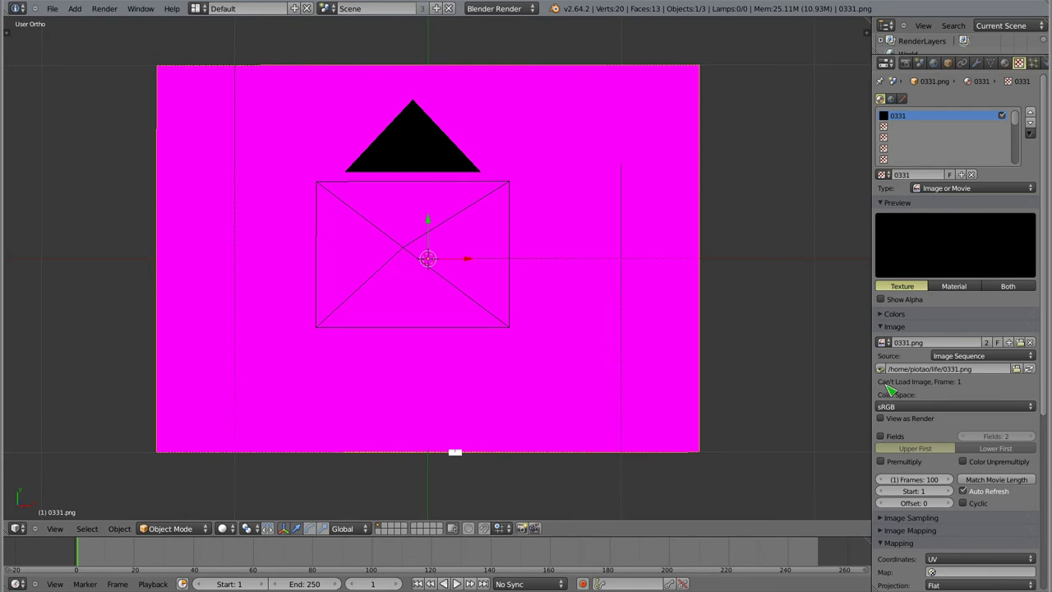
pyautogui.moveTo(904, 392); pyautogui.dragTo(917, 308, button='middle')
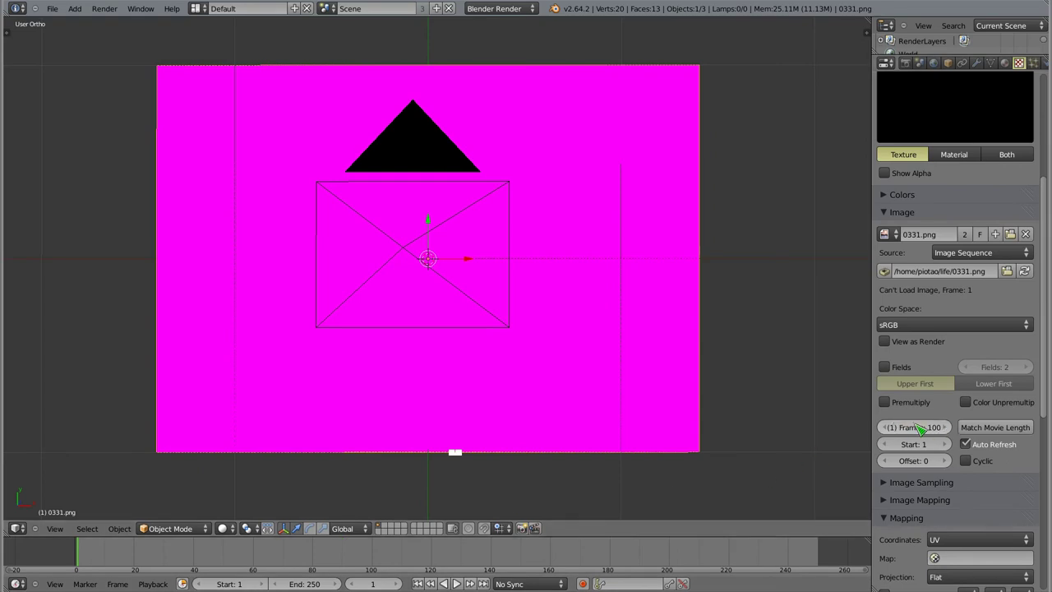
pyautogui.click(968, 461)
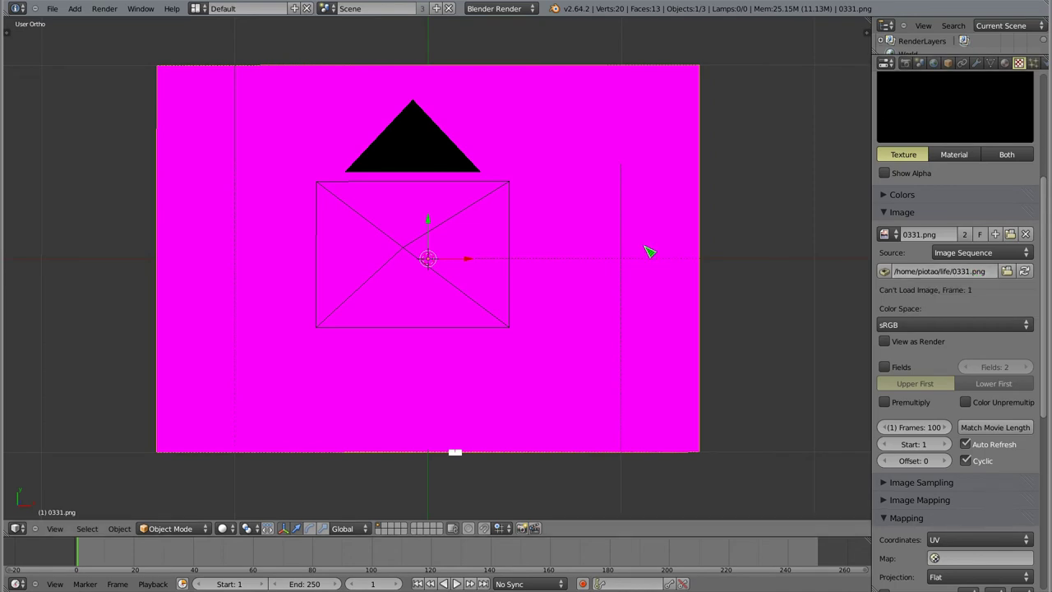
pyautogui.hotkey('ctrl', 'alt', 't')
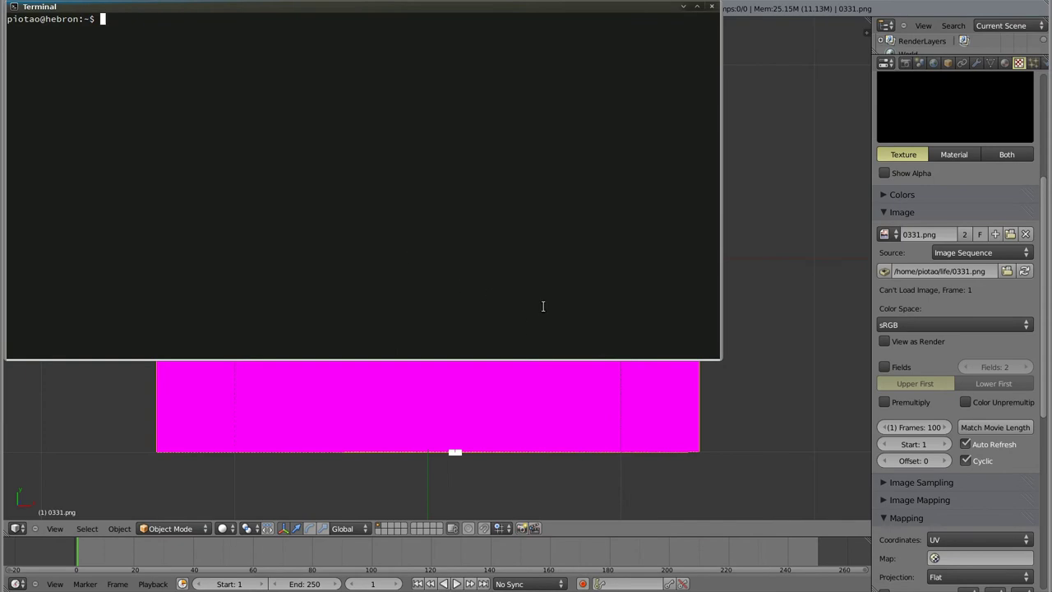
# Enlarge the terminal text, enter the life folder, and list frames 0331 to 0491
pyautogui.hotkey('ctrl', '+')
pyautogui.hotkey('ctrl', '+')
pyautogui.write('cd life')
pyautogui.press('Return')
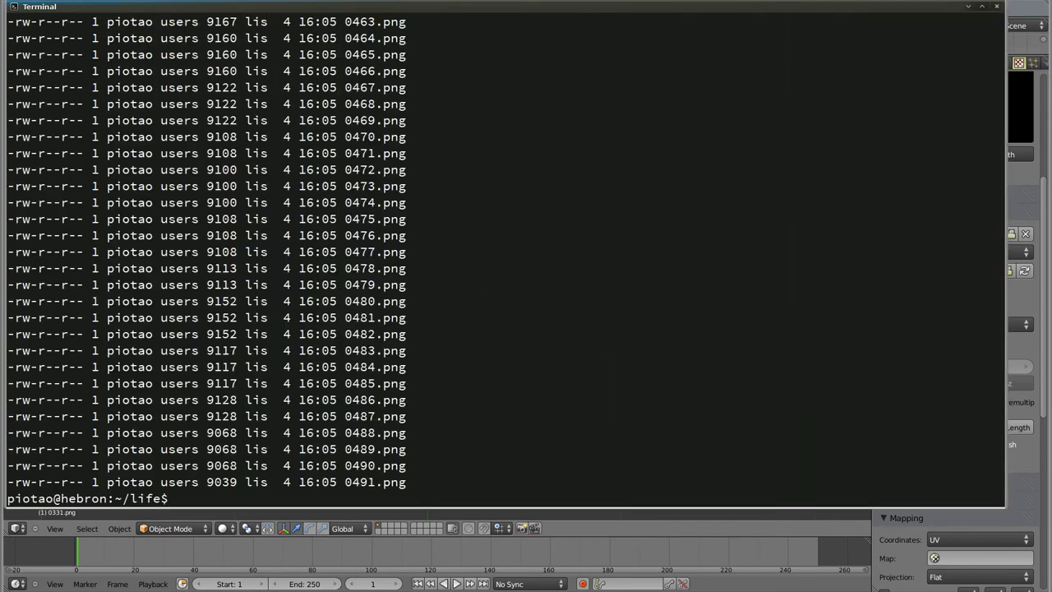
pyautogui.write('ls')
pyautogui.press('Return')
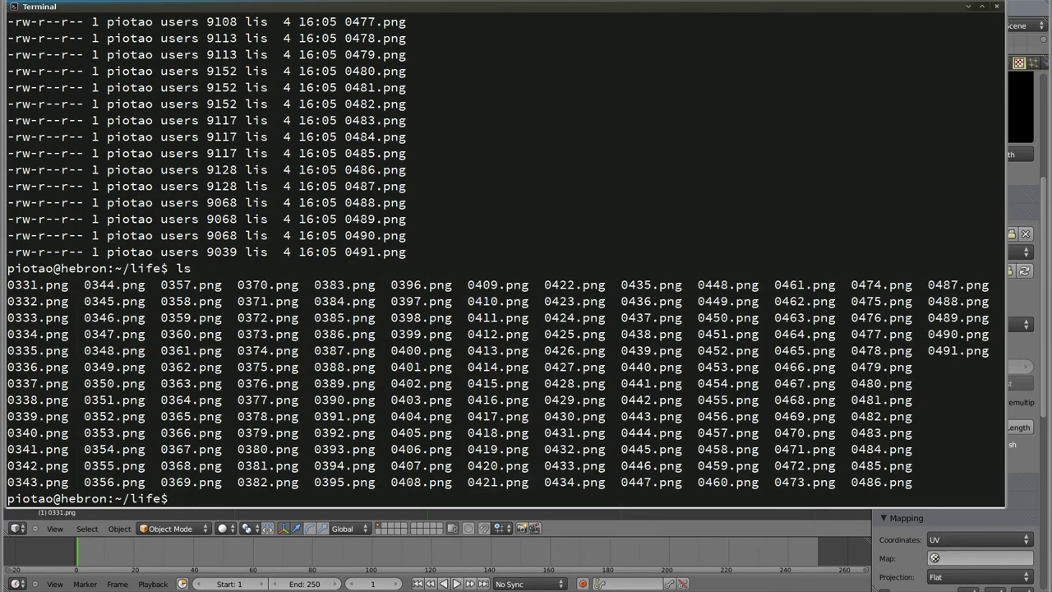
pyautogui.moveTo(6, 285); pyautogui.dragTo(41, 285)
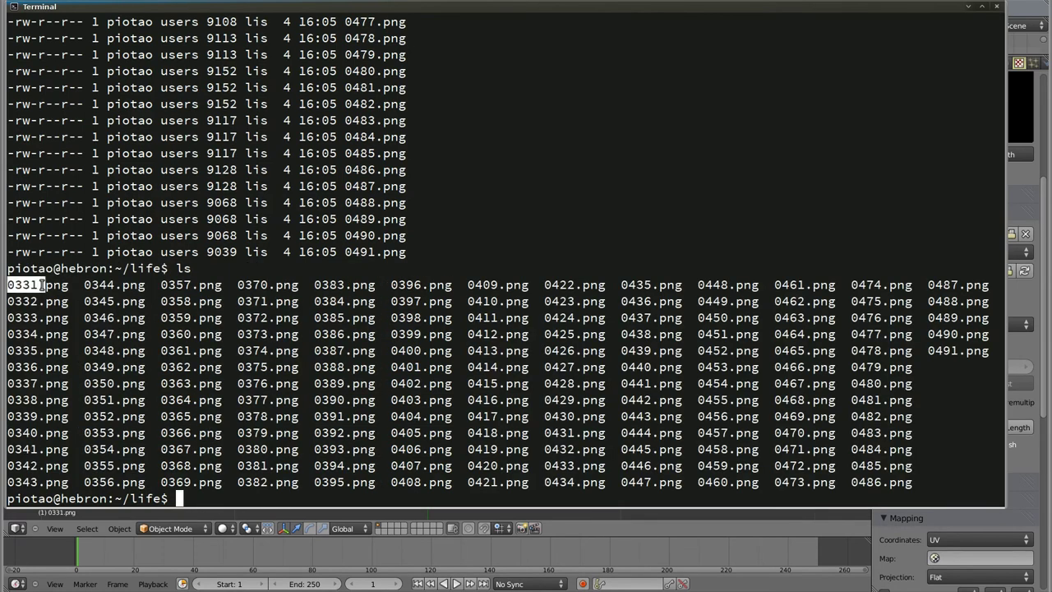
pyautogui.click(931, 351)
pyautogui.moveTo(931, 350); pyautogui.dragTo(953, 350)
pyautogui.click(838, 332)
# Count the files with ls -l | wc -l and list them one per line with ls -1
pyautogui.write('ls -l |wc -l')
pyautogui.press('Return')
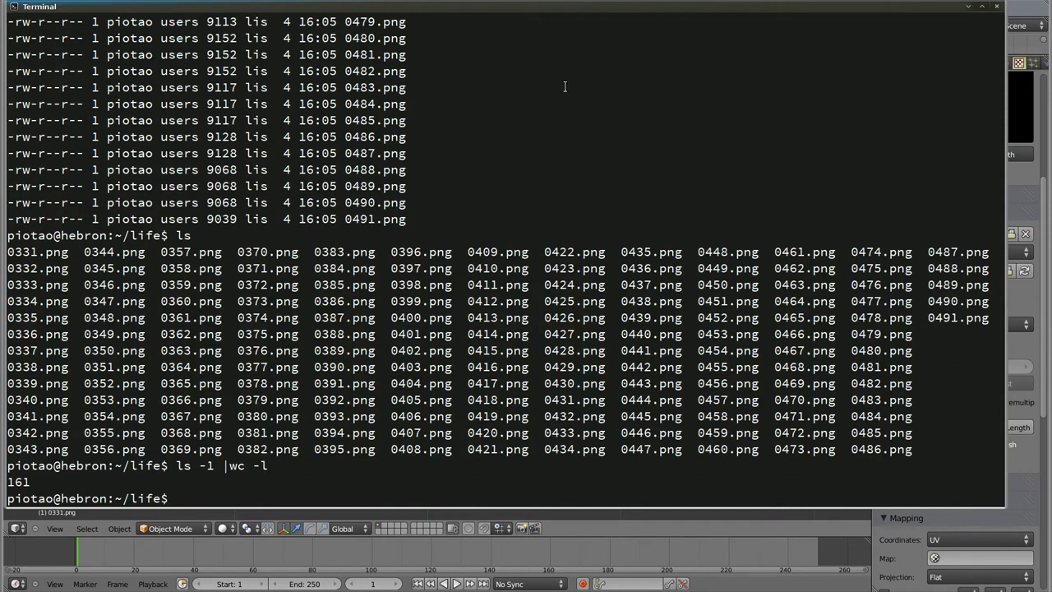
pyautogui.keyDown('alt'); pyautogui.moveTo(438, 253); pyautogui.dragTo(436, 240); pyautogui.keyUp('alt')
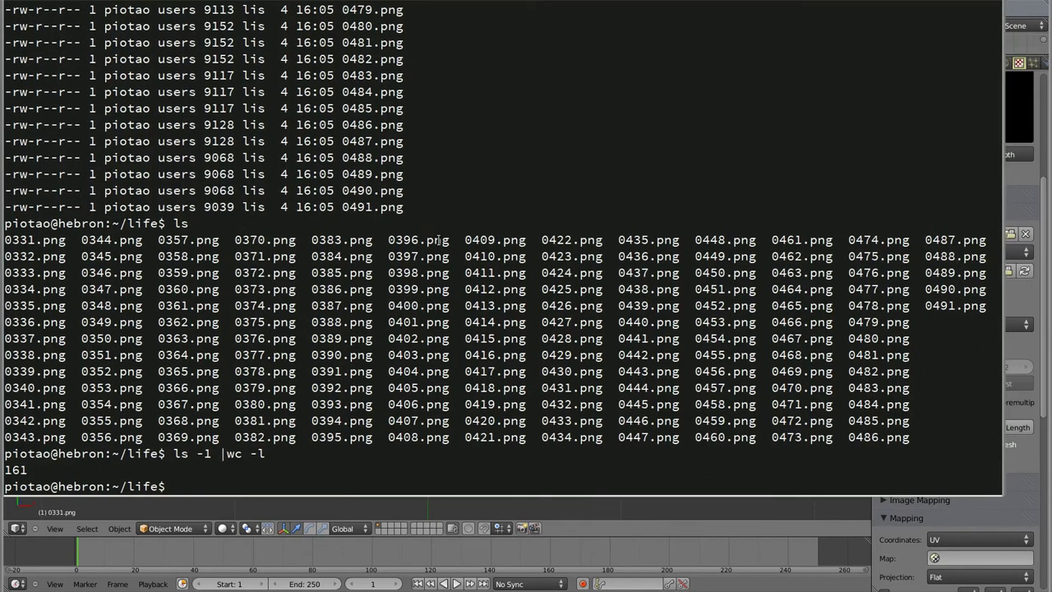
pyautogui.write('ls -1')
pyautogui.press('Return')
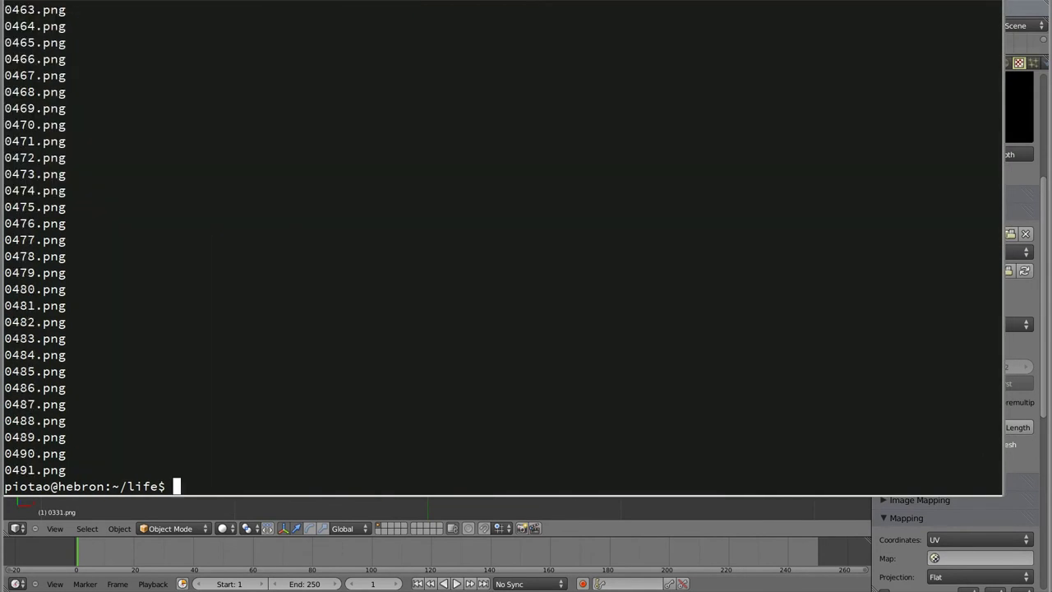
pyautogui.moveTo(5, 75); pyautogui.dragTo(67, 75)
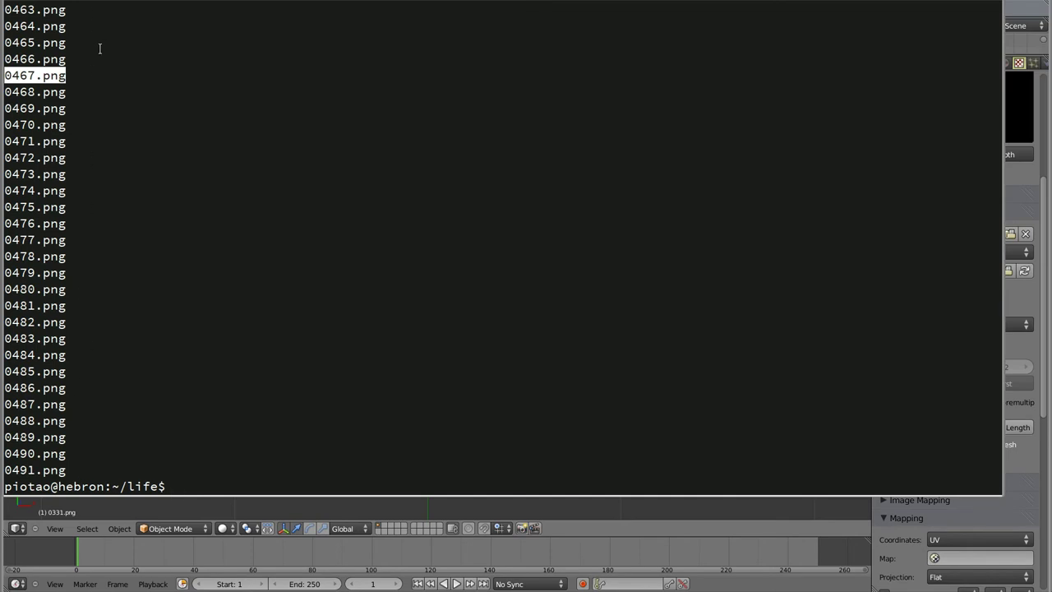
pyautogui.click(46, 77)
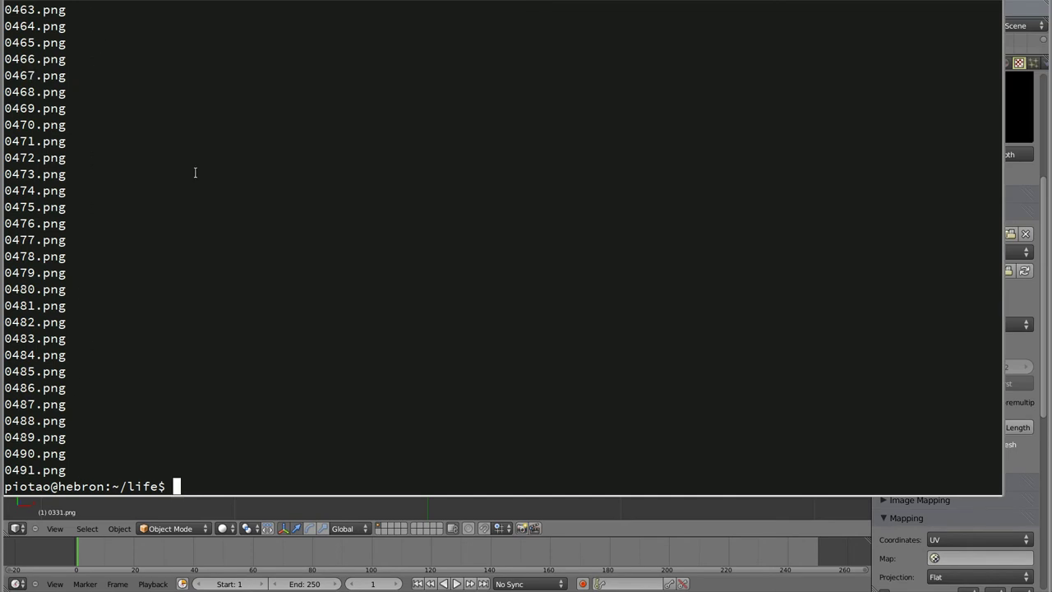
# Renumber the frames with a perl rename one-liner and list the resulting names
pyautogui.write("ls -l | perl -ne '")
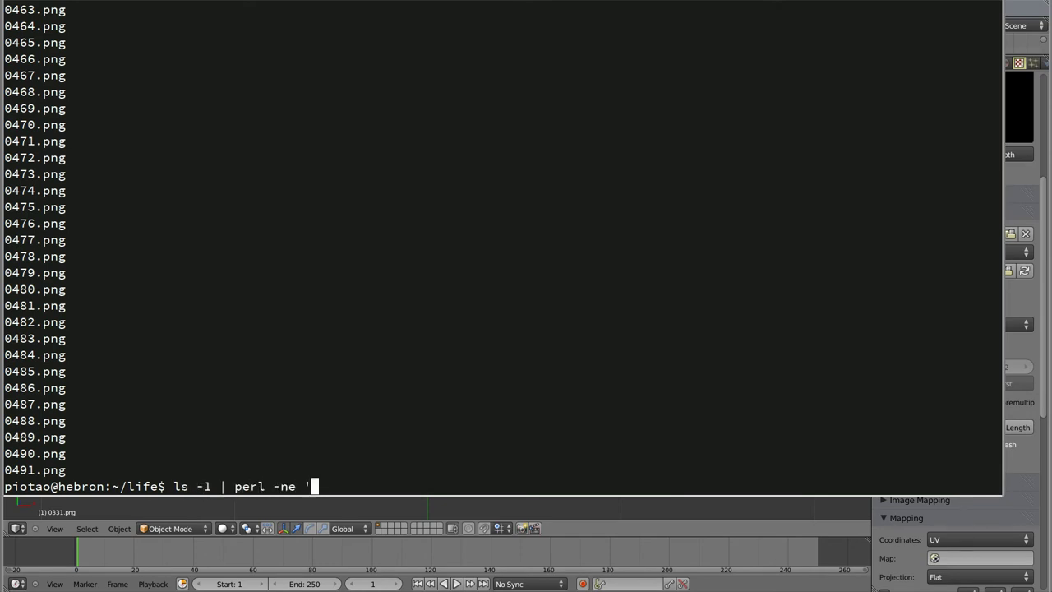
pyautogui.write('chomp;')
pyautogui.write('re')
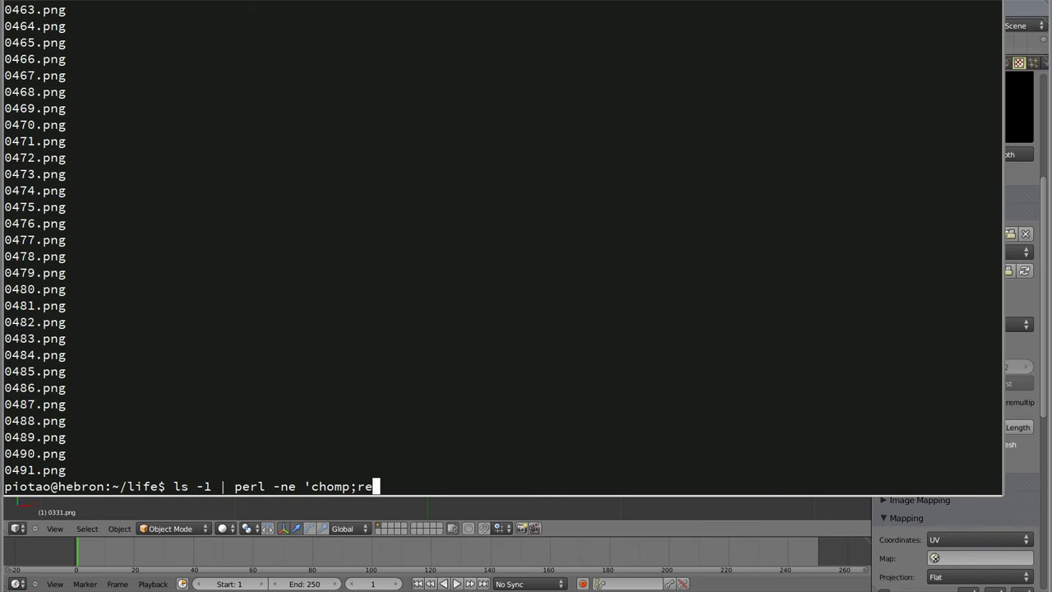
pyautogui.write('neam ')
pyautogui.write('$_')
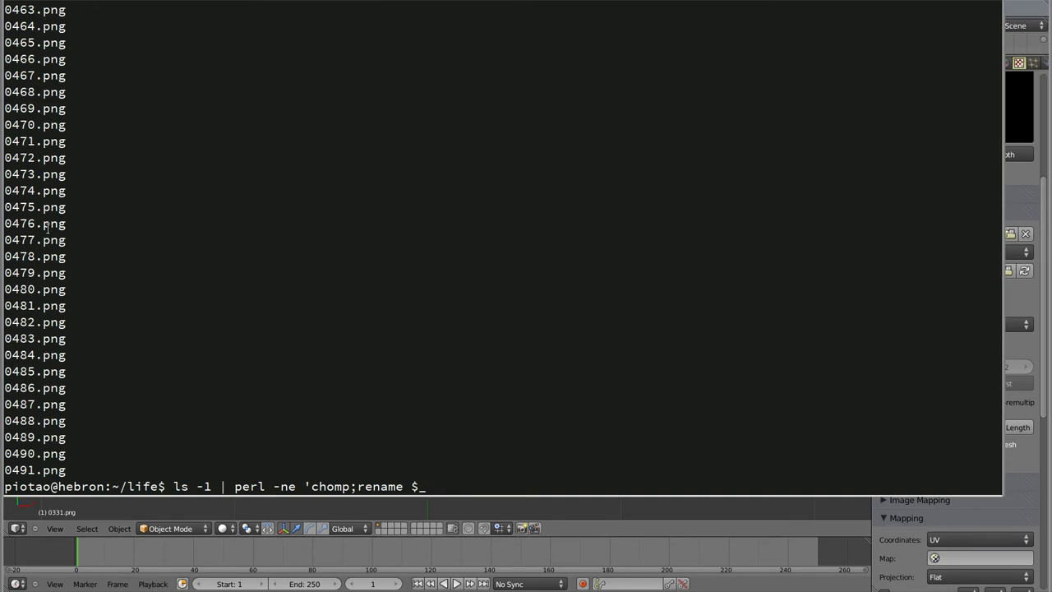
pyautogui.write(',"')
pyautogui.write('$.')
pyautogui.write('png"')
pyautogui.write(";'")
pyautogui.press('Return')
pyautogui.write('ls')
pyautogui.press('Return')
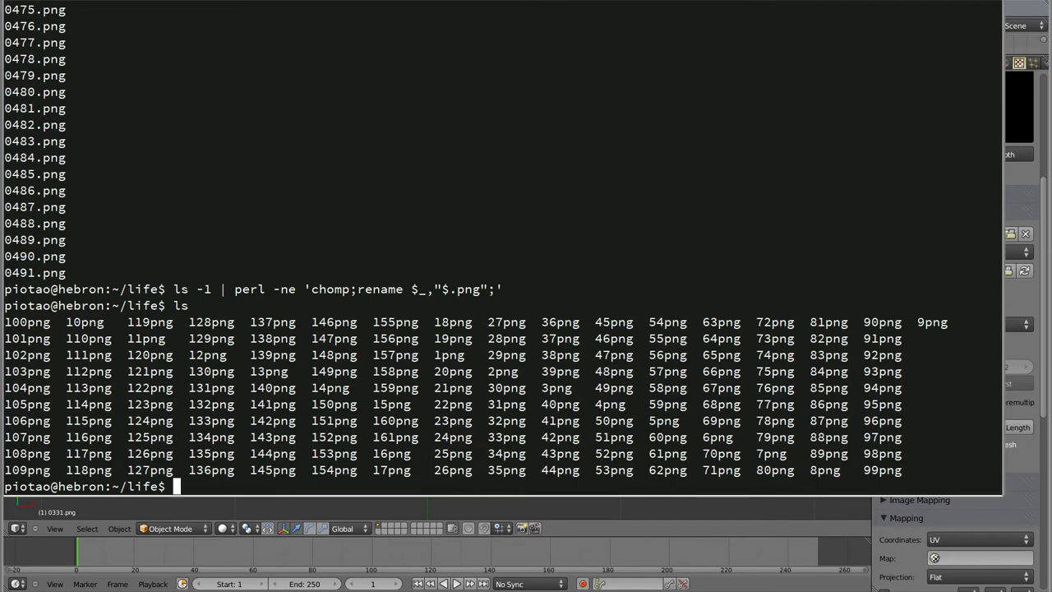
pyautogui.write('ls -1')
pyautogui.press('Return')
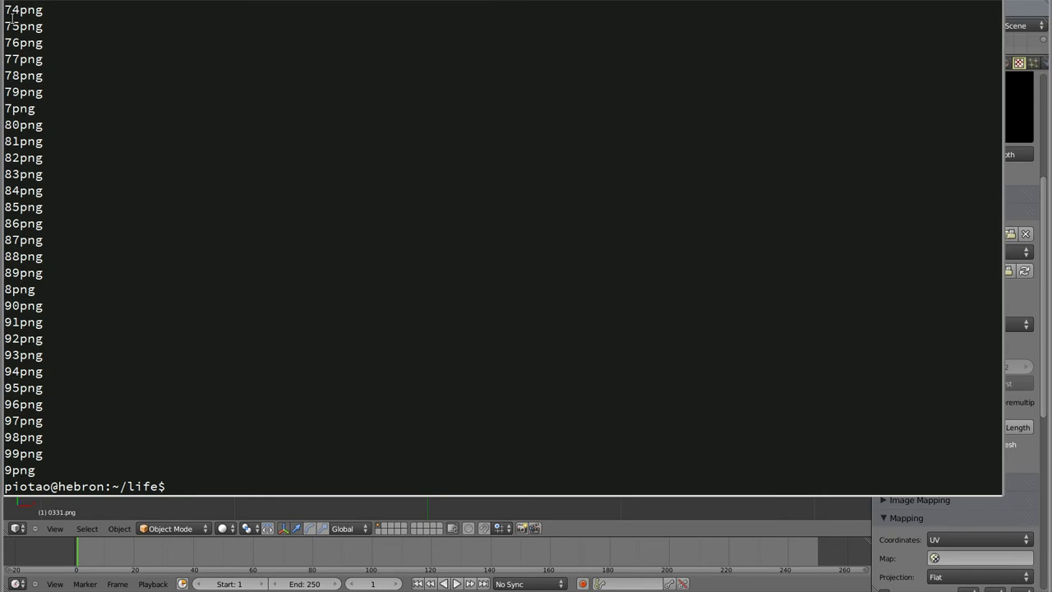
# List the files with sort -n and start a perl rename adding a proper '.png' extension
pyautogui.write('ls -l |sort -n')
pyautogui.press('Return')
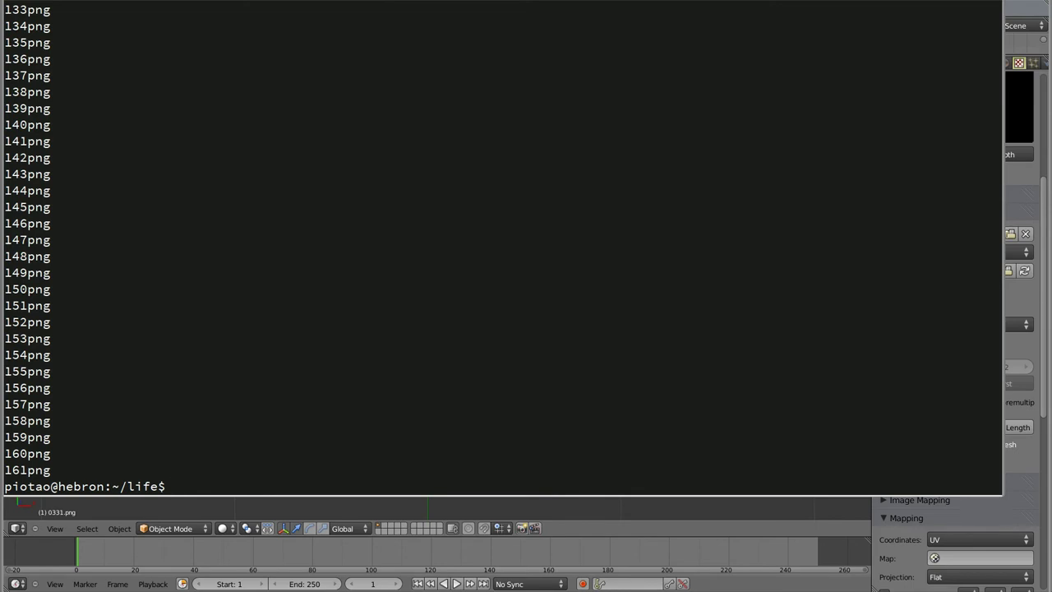
pyautogui.press('Up')
pyautogui.write('|')
pyautogui.write('wr')
pyautogui.press('BackSpace')
pyautogui.press('BackSpace')
pyautogui.write("perl -ne 'chomp;")
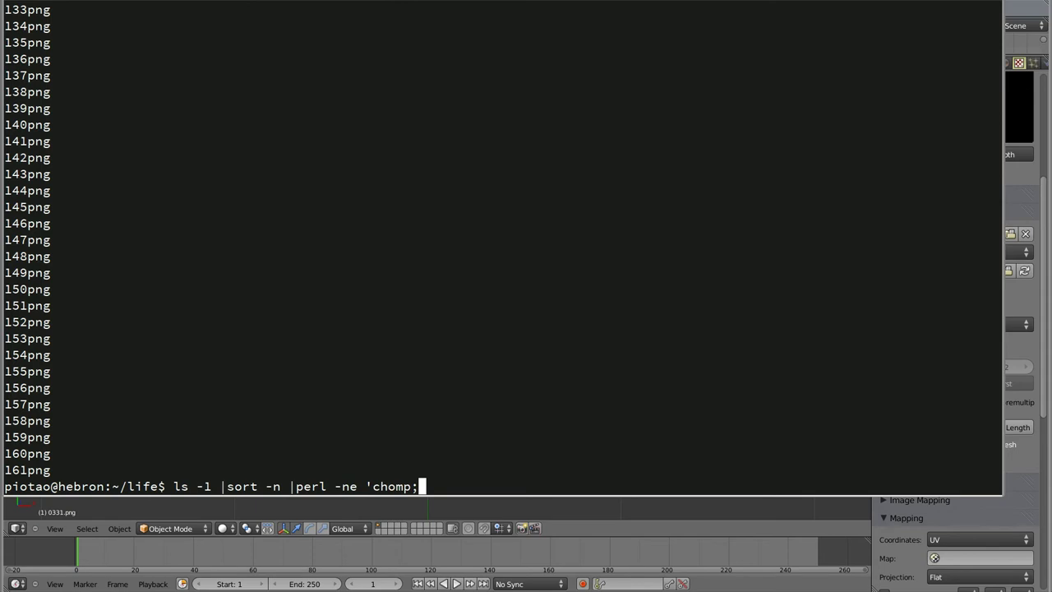
pyautogui.write('rename $_,"$.')
pyautogui.write('.png"')
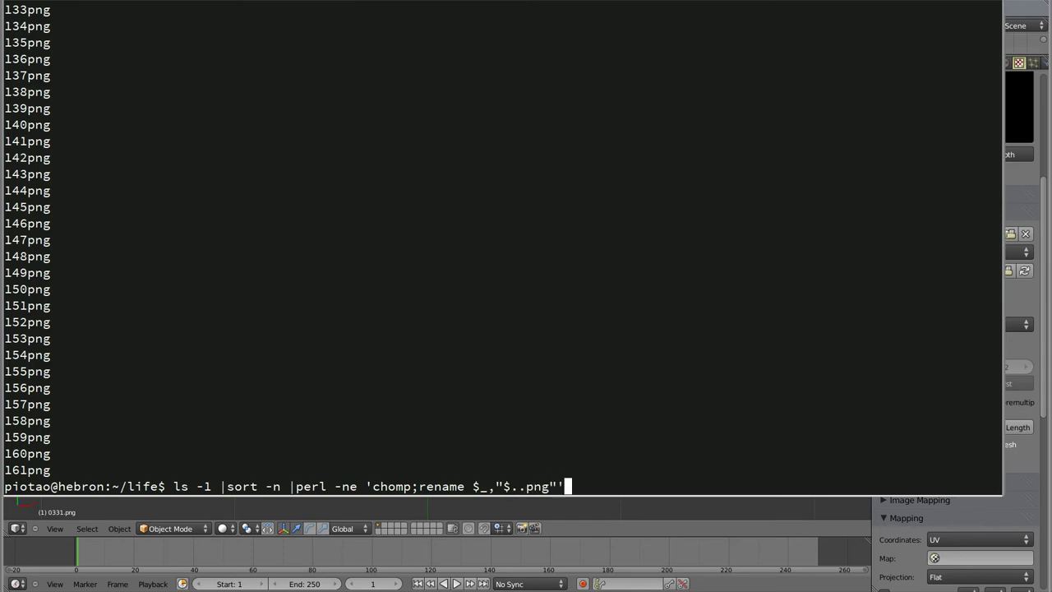
# Run the sorted perl rename so the frames become 1.png to 161.png, then list them
pyautogui.press('Return')
pyautogui.write('ls -l')
pyautogui.press('Return')
pyautogui.write('ls')
pyautogui.press('Return')
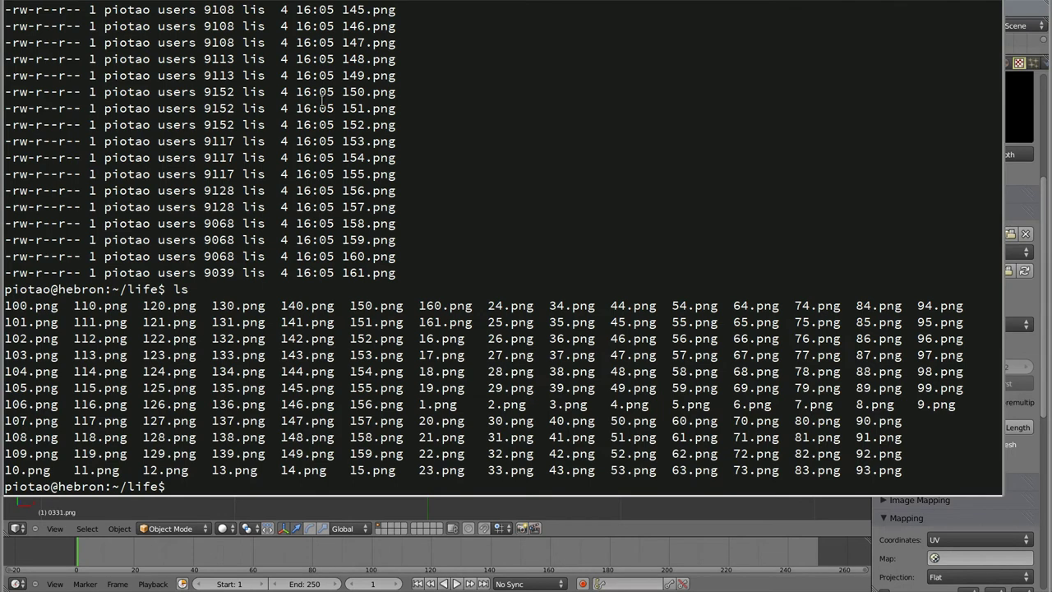
# Check names like 1.png and 150.png in the listing, then return to Blender
pyautogui.moveTo(419, 404); pyautogui.dragTo(449, 404)
pyautogui.click(498, 401)
pyautogui.moveTo(606, 420); pyautogui.dragTo(635, 421)
pyautogui.click(796, 407)
pyautogui.moveTo(350, 306); pyautogui.dragTo(365, 305)
pyautogui.click(354, 321)
pyautogui.hotkey('alt', 'Tab')
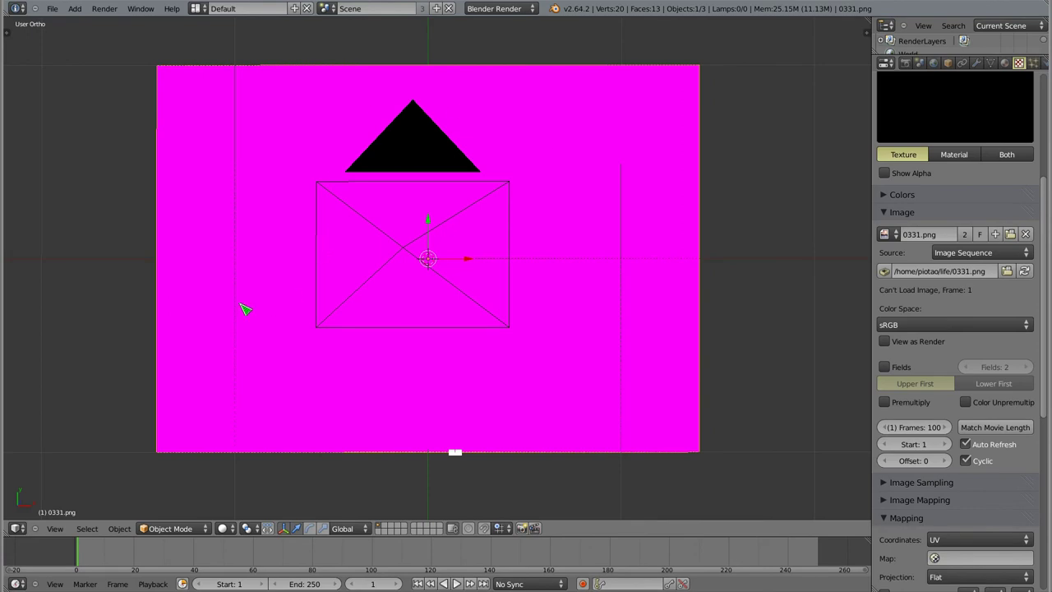
# Load 1.png from the life folder as the plane texture's image
pyautogui.moveTo(370, 312)
pyautogui.mouseDown(button='middle')
pyautogui.moveTo(372, 245)
pyautogui.moveTo(373, 293)
pyautogui.mouseUp(button='middle')
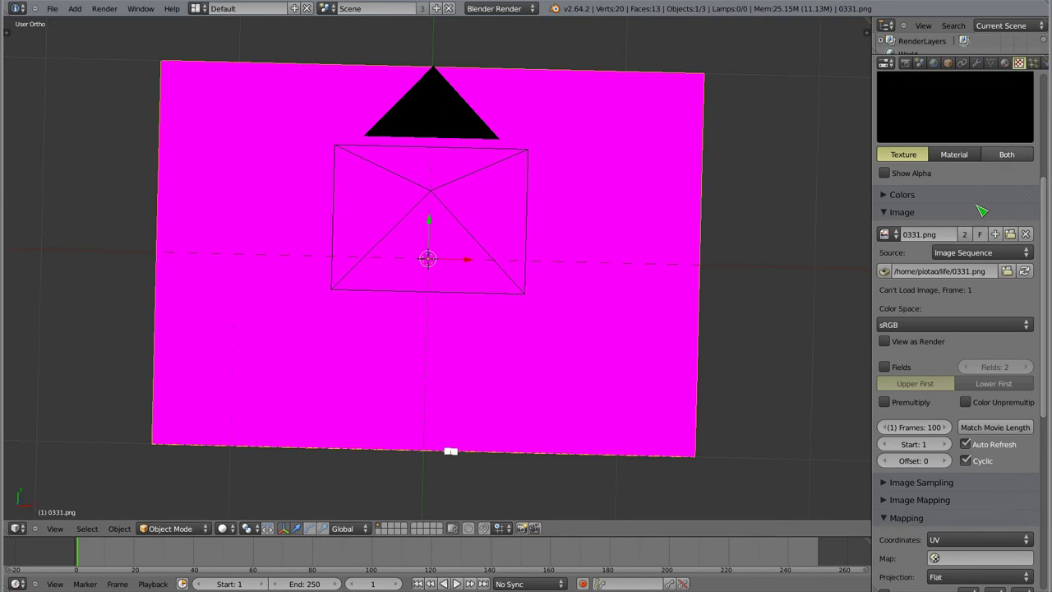
pyautogui.click(1009, 234)
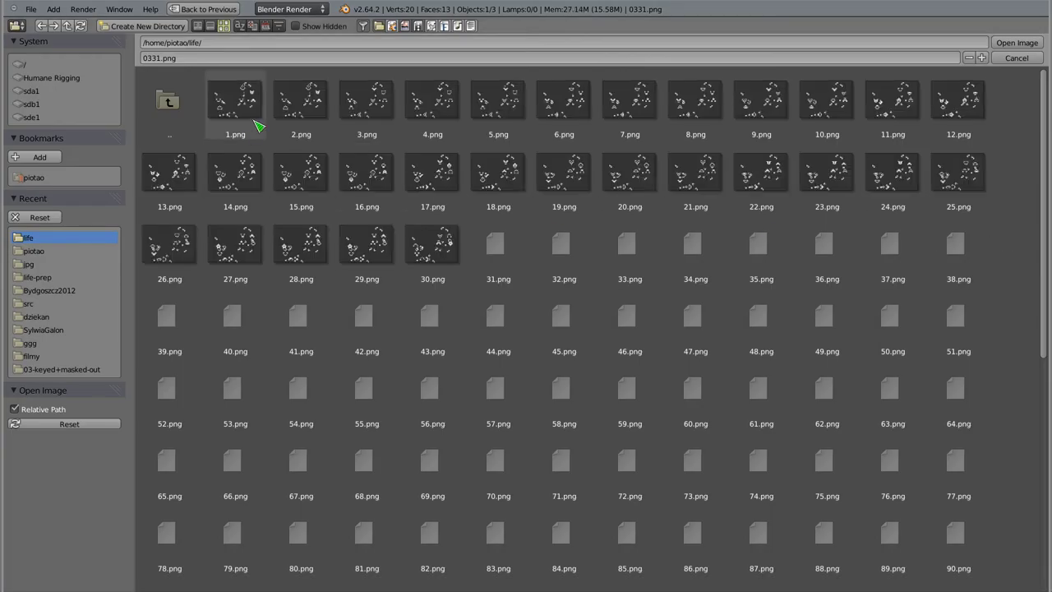
pyautogui.click(247, 105)
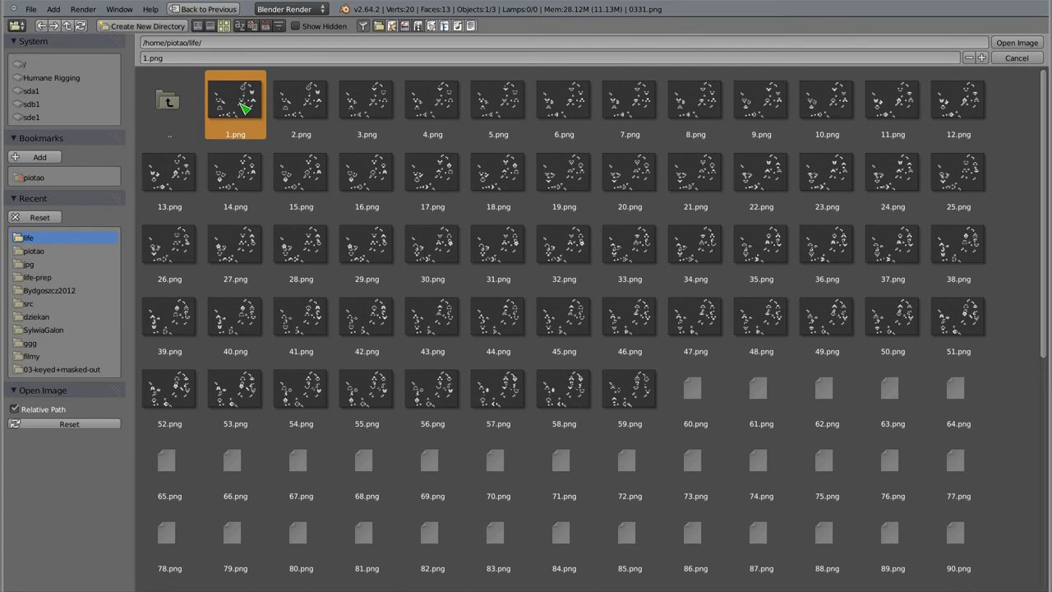
pyautogui.click(1018, 42)
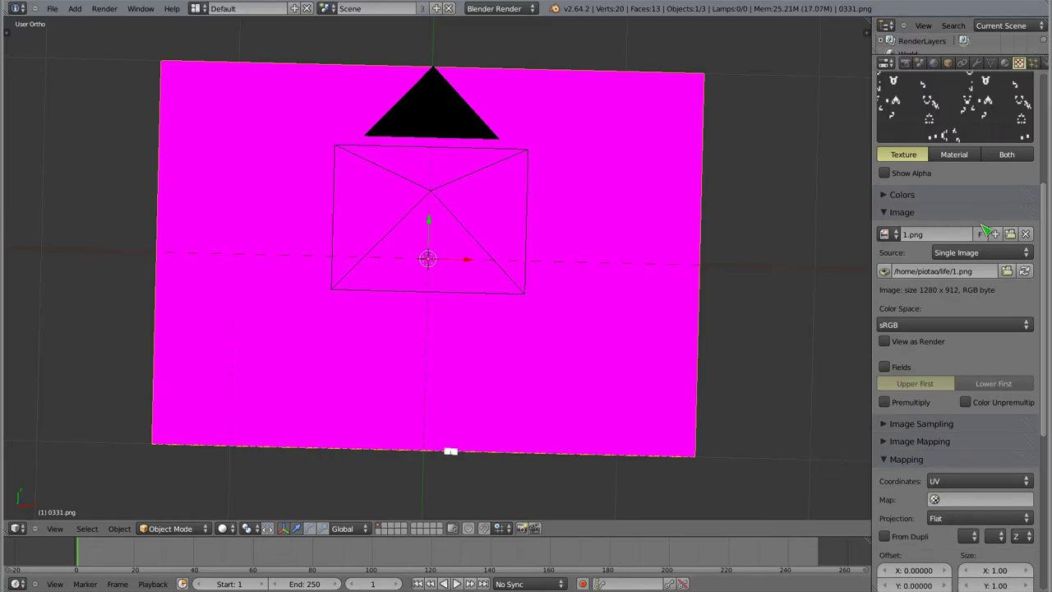
pyautogui.press('Tab')
pyautogui.press('Tab')
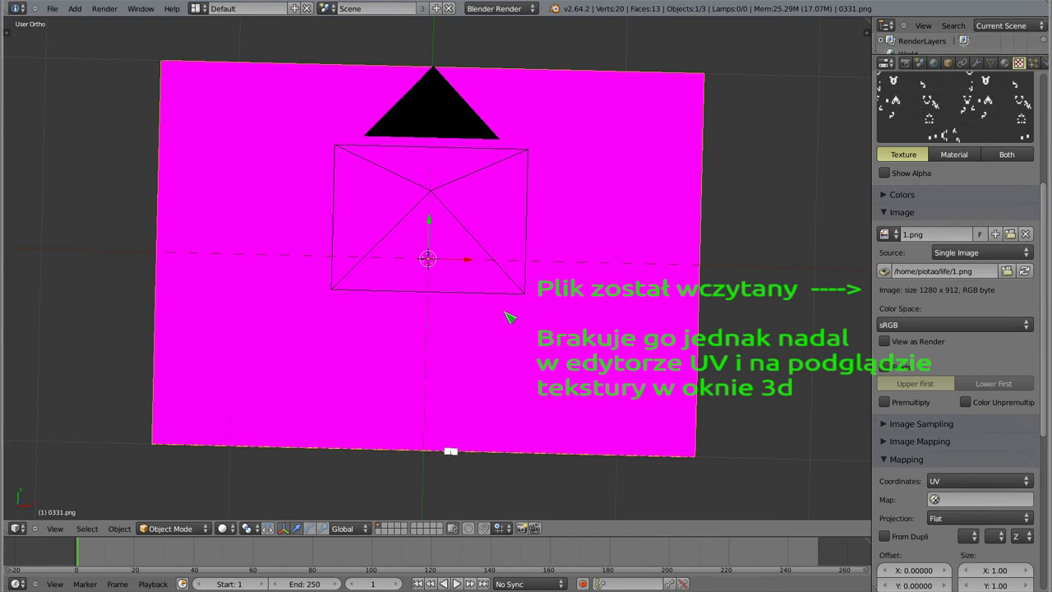
pyautogui.moveTo(300, 157)
pyautogui.mouseDown(button='middle')
pyautogui.moveTo(372, 293)
pyautogui.moveTo(480, 256)
pyautogui.moveTo(474, 239)
pyautogui.moveTo(483, 244)
pyautogui.mouseUp(button='middle')
# Switch the 1.png texture source to Image Sequence with 160 frames
pyautogui.click(962, 251)
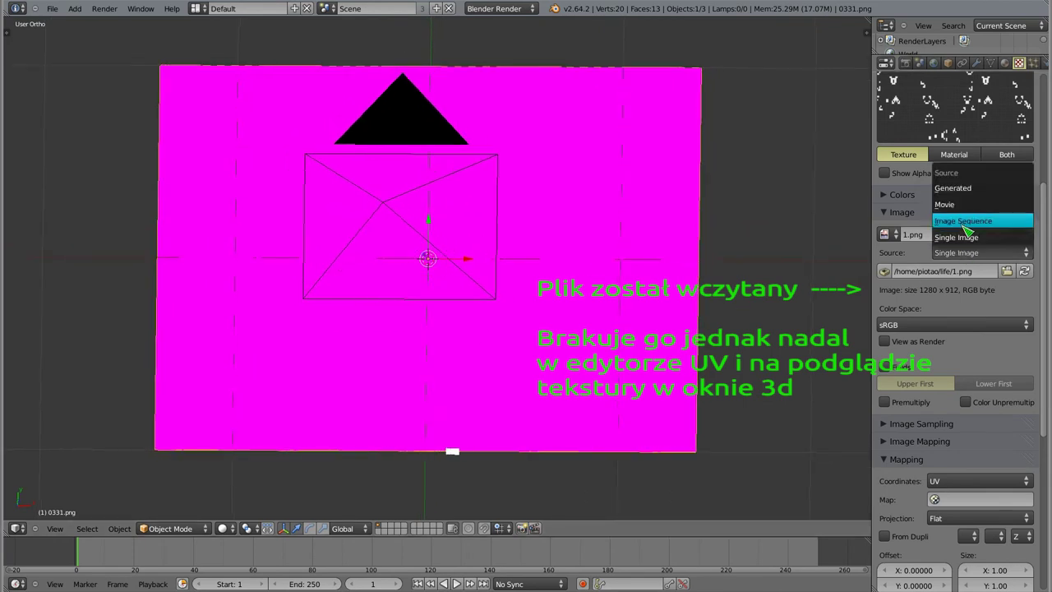
pyautogui.click(959, 218)
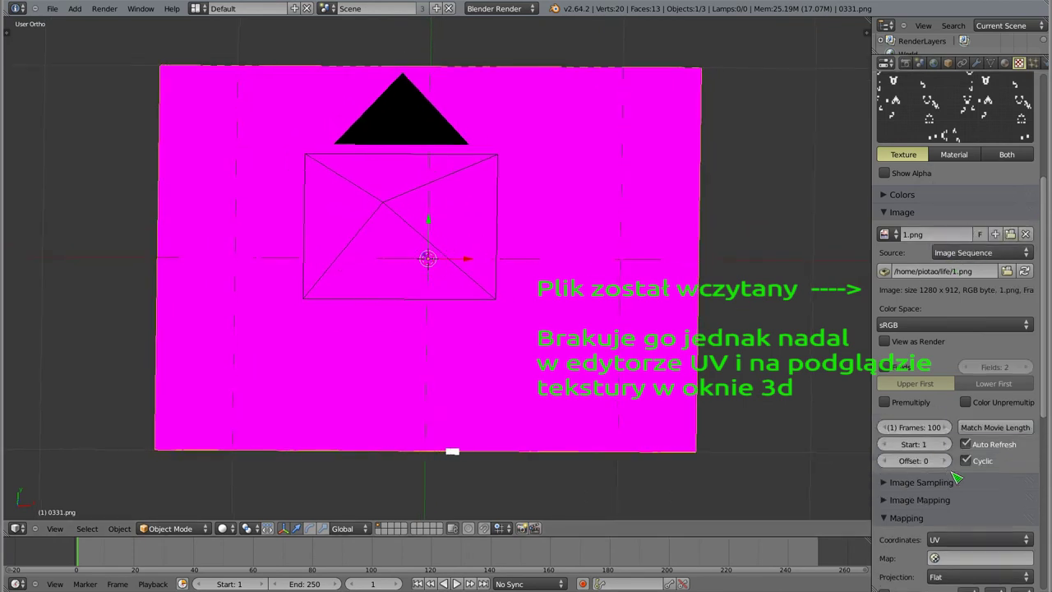
pyautogui.click(914, 429)
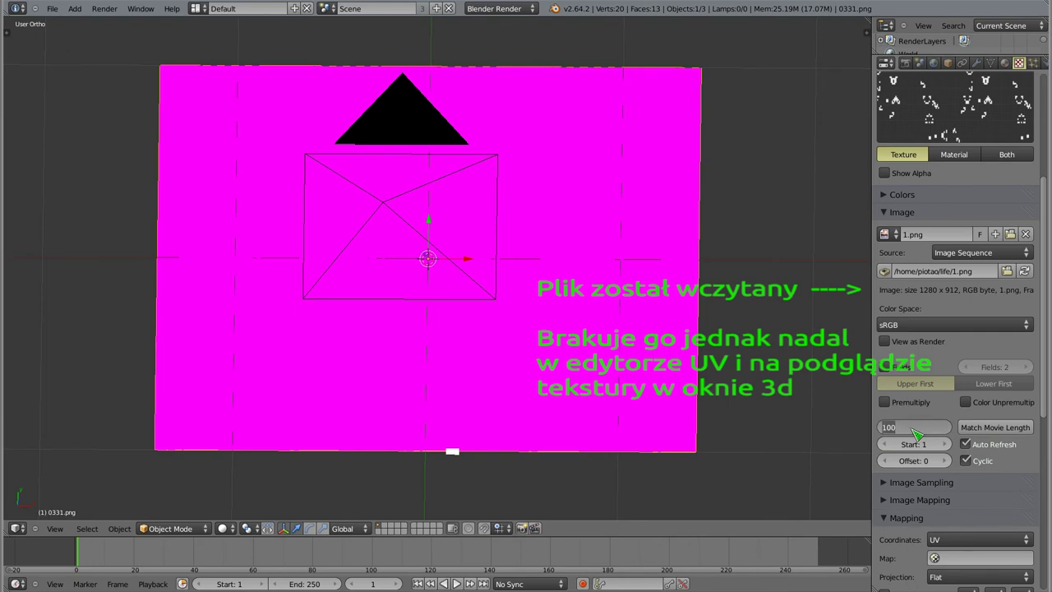
pyautogui.write('1')
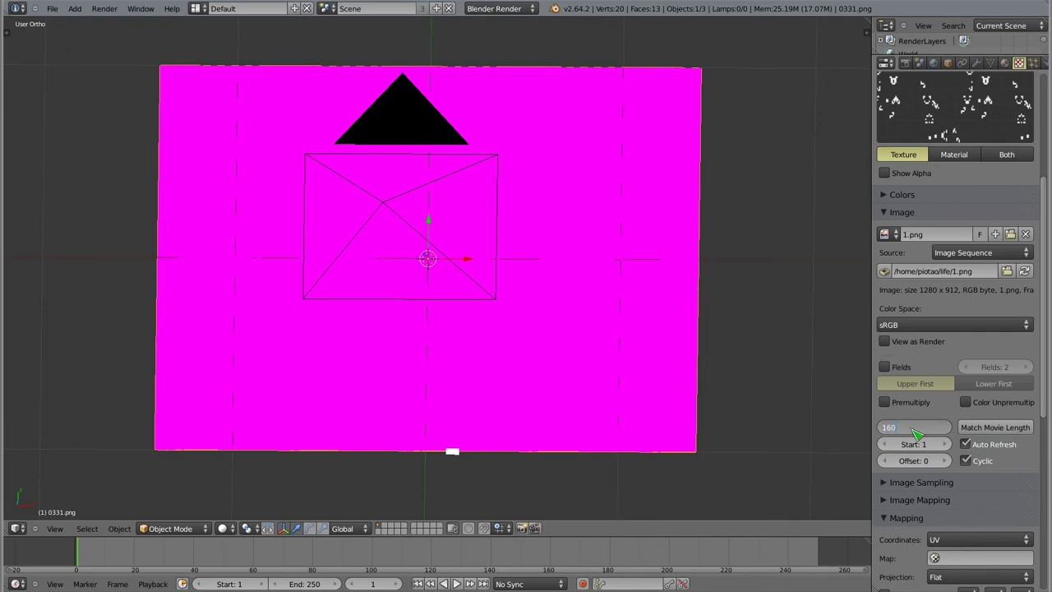
pyautogui.press('Return')
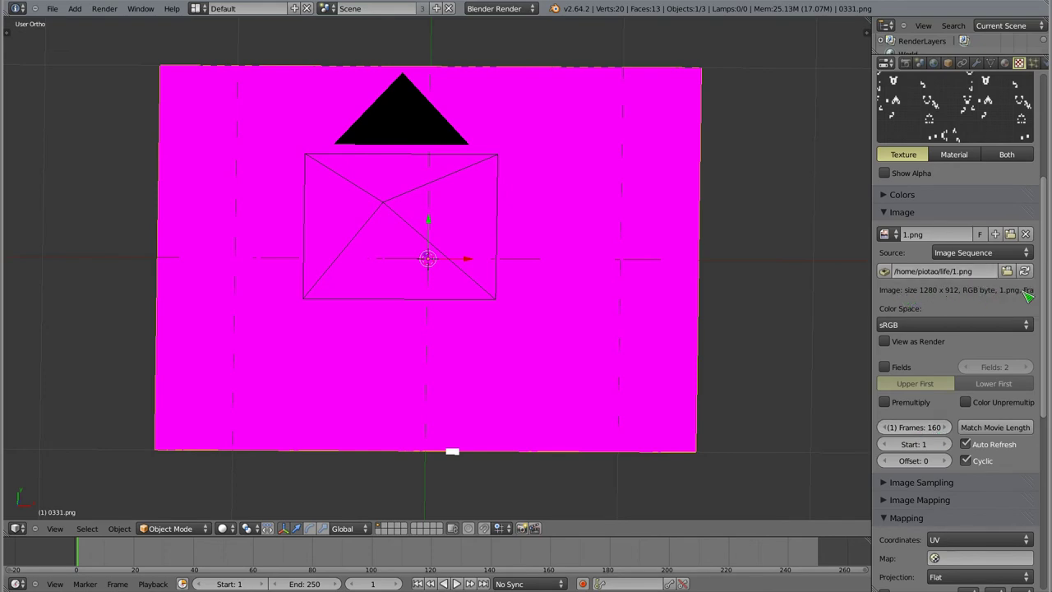
# Advance to frame 4, view the render result, and make the bottom area taller
pyautogui.moveTo(81, 555); pyautogui.dragTo(82, 552)
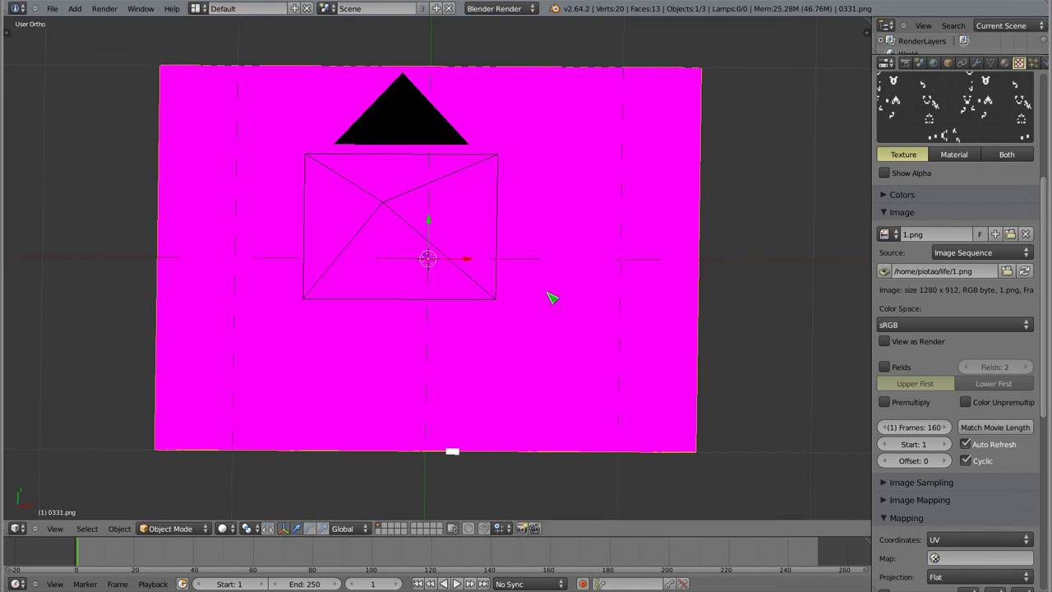
pyautogui.press('F12')
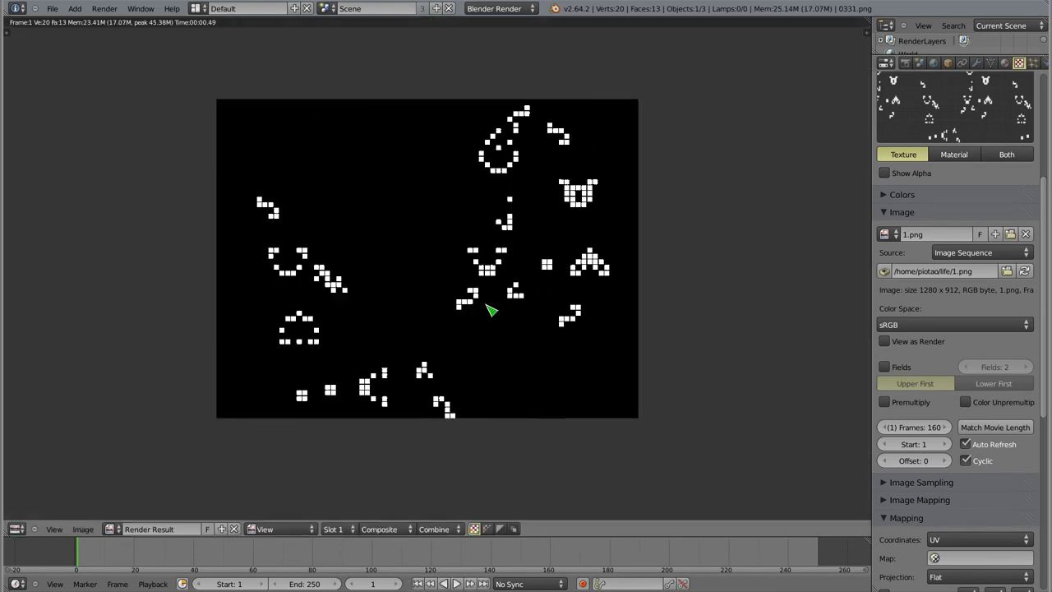
pyautogui.press('Escape')
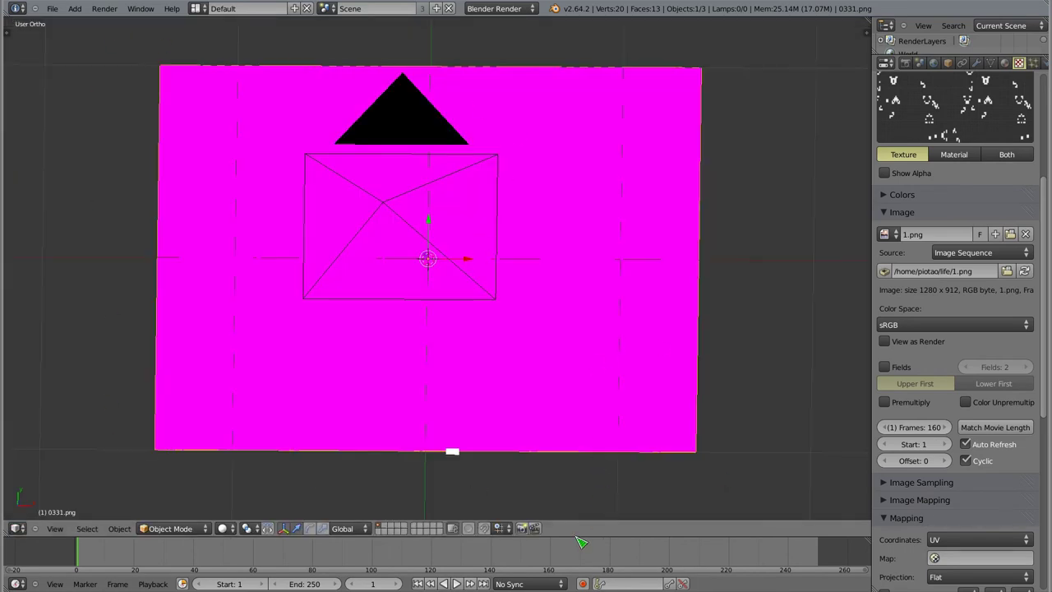
pyautogui.moveTo(579, 534); pyautogui.dragTo(578, 335)
# Make the bottom area a UV/Image Editor, put the plane in Edit Mode, and show the N panel
pyautogui.scroll(-3, 411, 202)
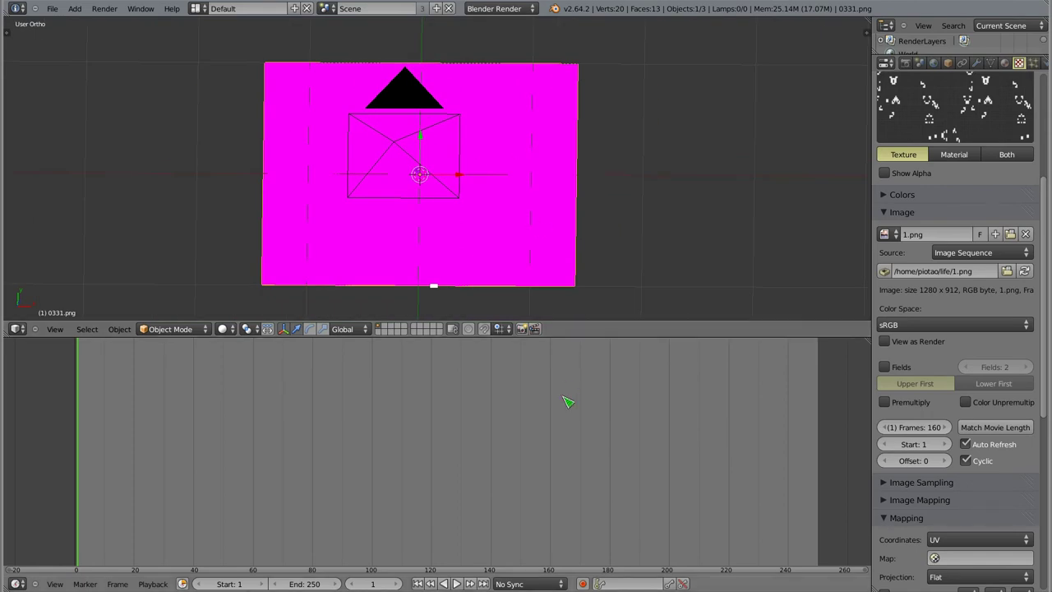
pyautogui.hotkey('shift', 'F10')
pyautogui.scroll(2, 417, 429)
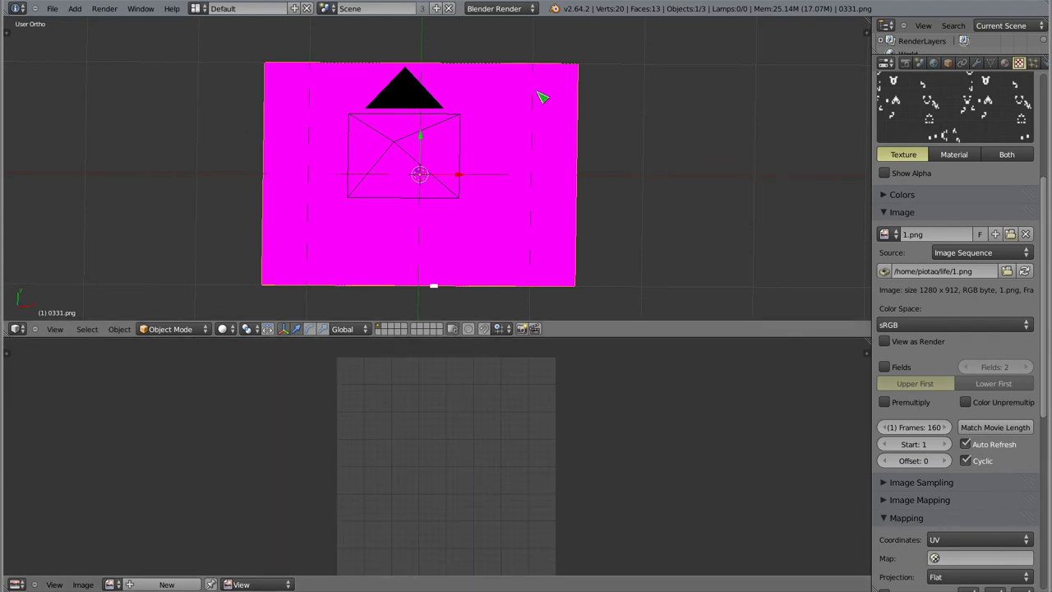
pyautogui.press('Tab')
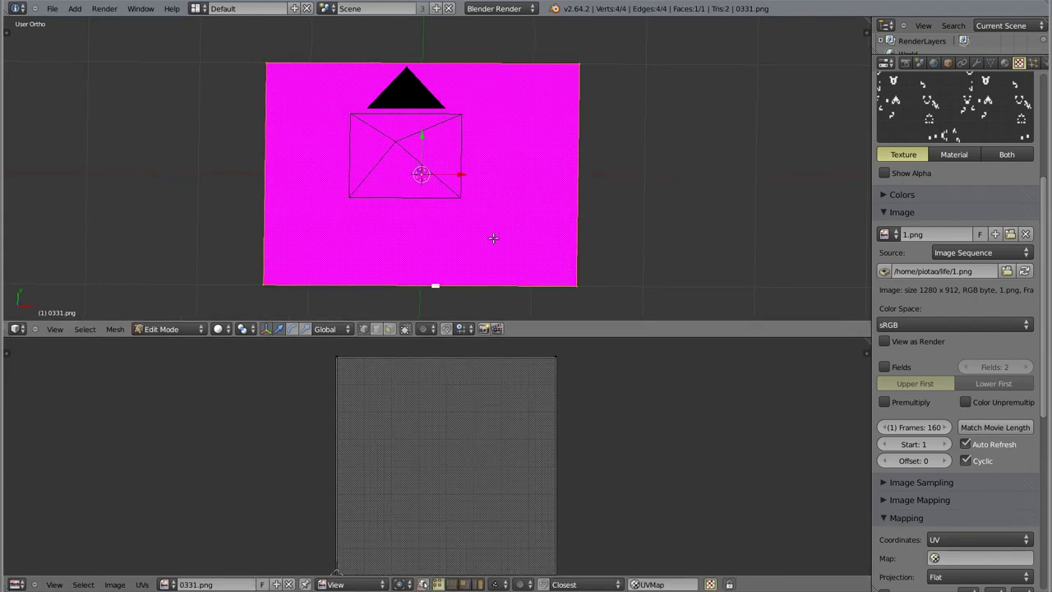
pyautogui.keyDown('shift'); pyautogui.moveTo(510, 217); pyautogui.dragTo(529, 194, button='middle'); pyautogui.keyUp('shift')
pyautogui.moveTo(460, 479); pyautogui.dragTo(455, 474, button='middle')
pyautogui.scroll(-1, 458, 474)
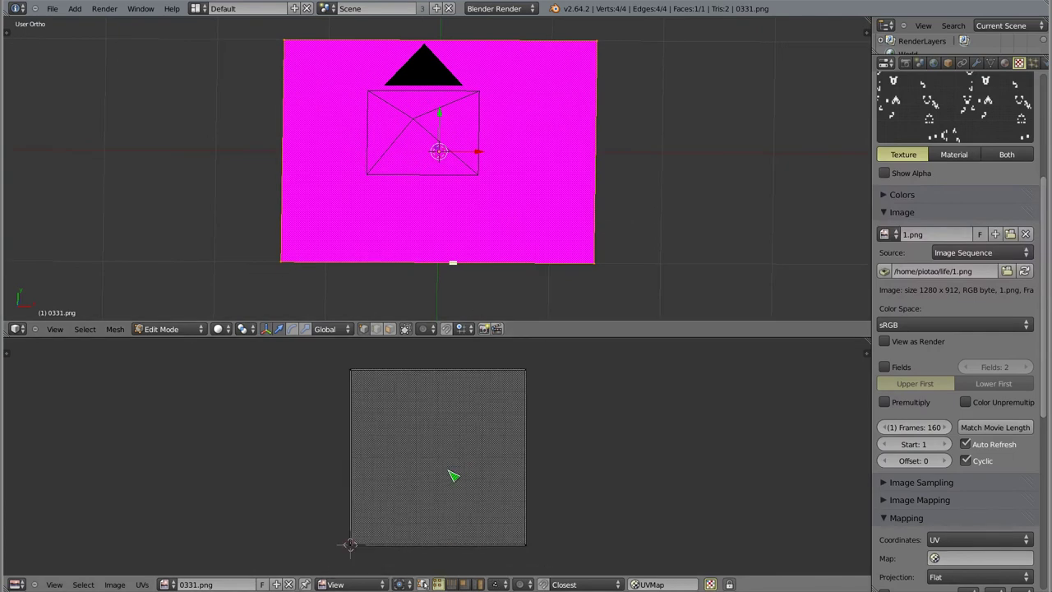
pyautogui.press('n')
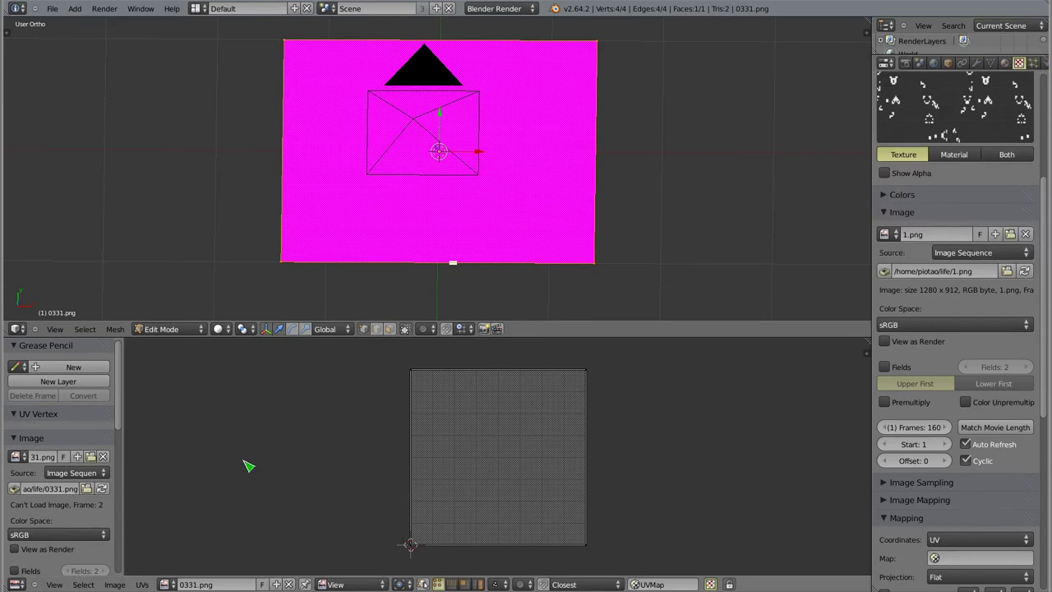
# Open 1.png from the life folder in the image editor
pyautogui.click(91, 456)
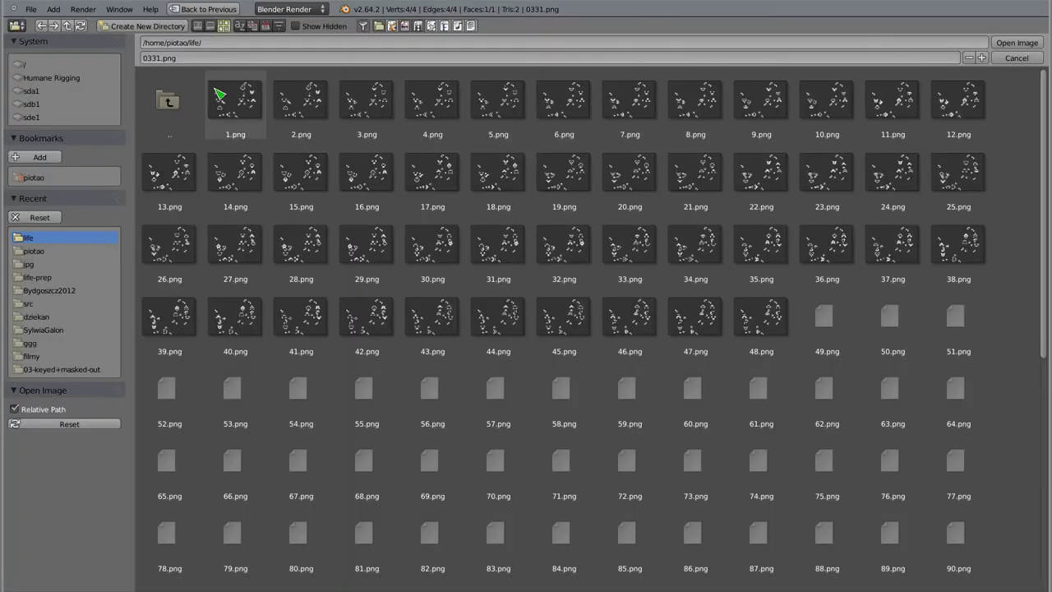
pyautogui.click(219, 94)
pyautogui.click(1017, 43)
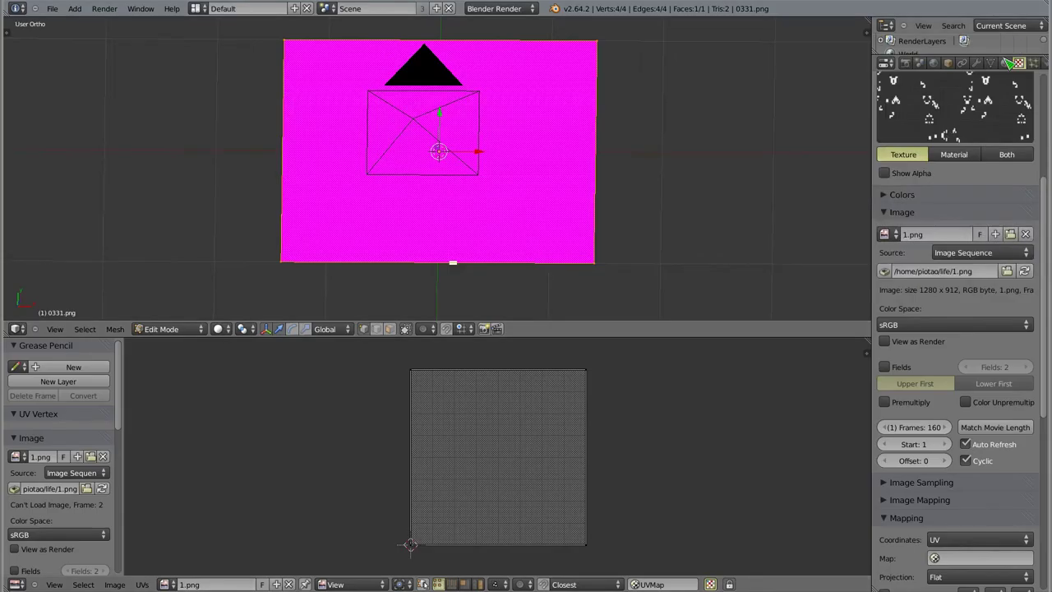
# Replace the plane's image with life/1.png so the Life pattern appears
pyautogui.click(114, 584)
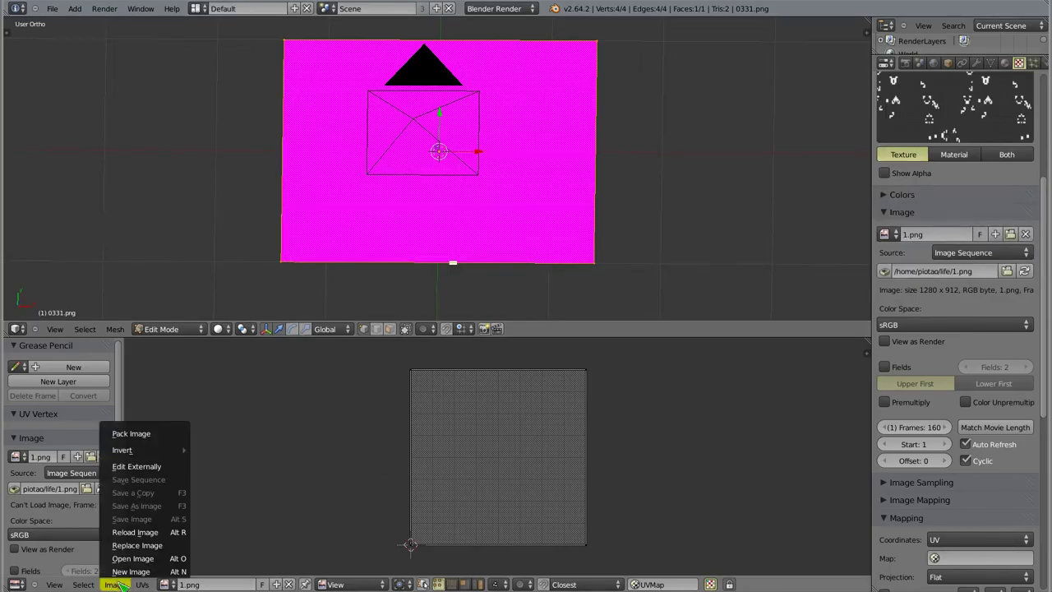
pyautogui.click(137, 546)
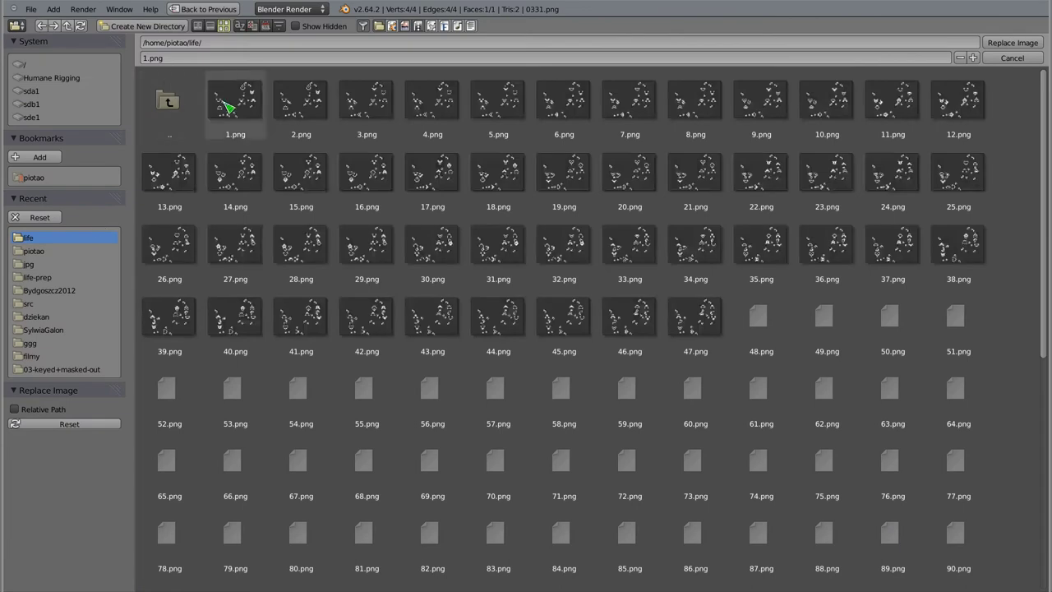
pyautogui.click(222, 99)
pyautogui.click(998, 42)
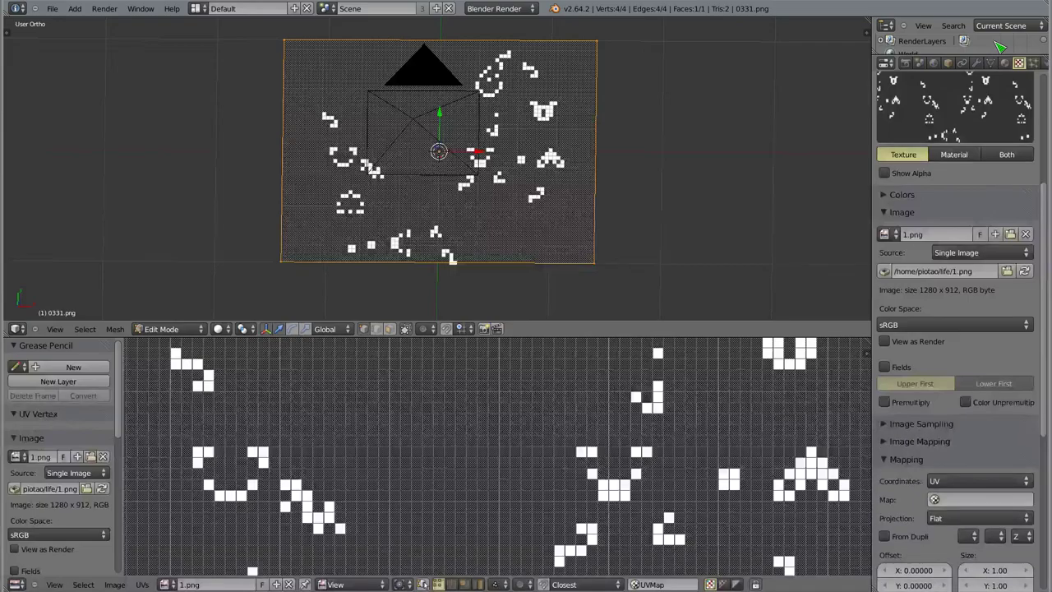
pyautogui.scroll(-3, 497, 438)
pyautogui.scroll(-2, 497, 438)
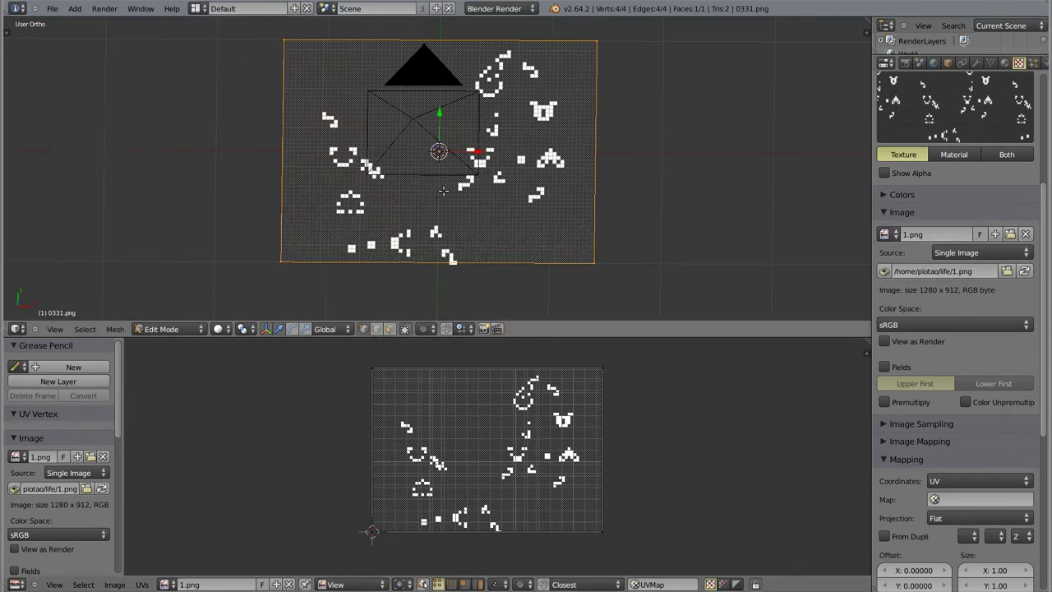
# Re-enter Edit Mode on the plane and zoom in on the textured plane
pyautogui.press('Tab')
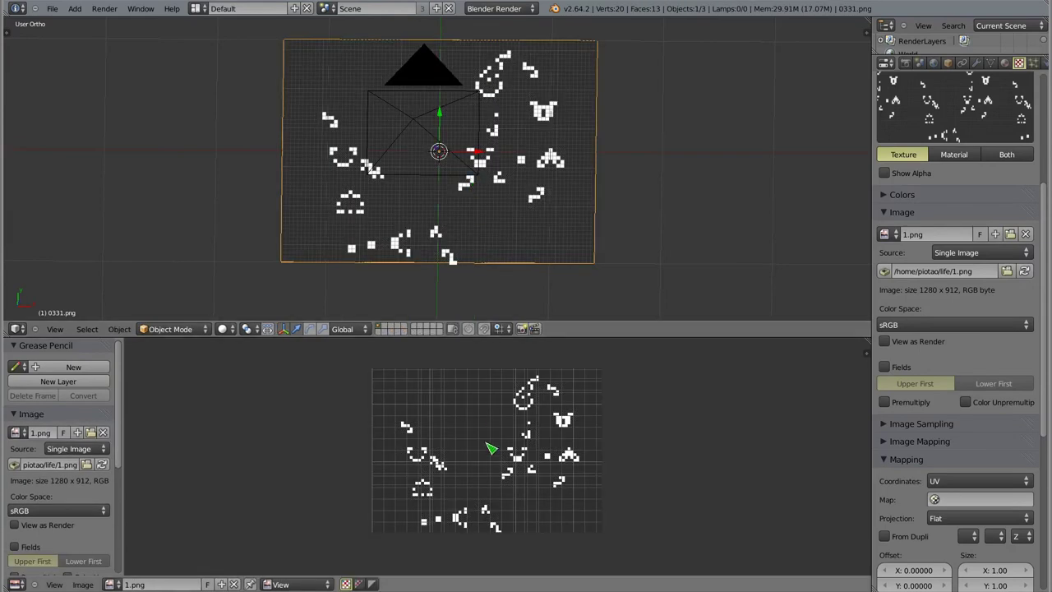
pyautogui.press('Tab')
pyautogui.scroll(4, 373, 216)
pyautogui.scroll(1, 374, 216)
pyautogui.scroll(1, 374, 216)
pyautogui.moveTo(374, 216); pyautogui.dragTo(376, 141, button='middle')
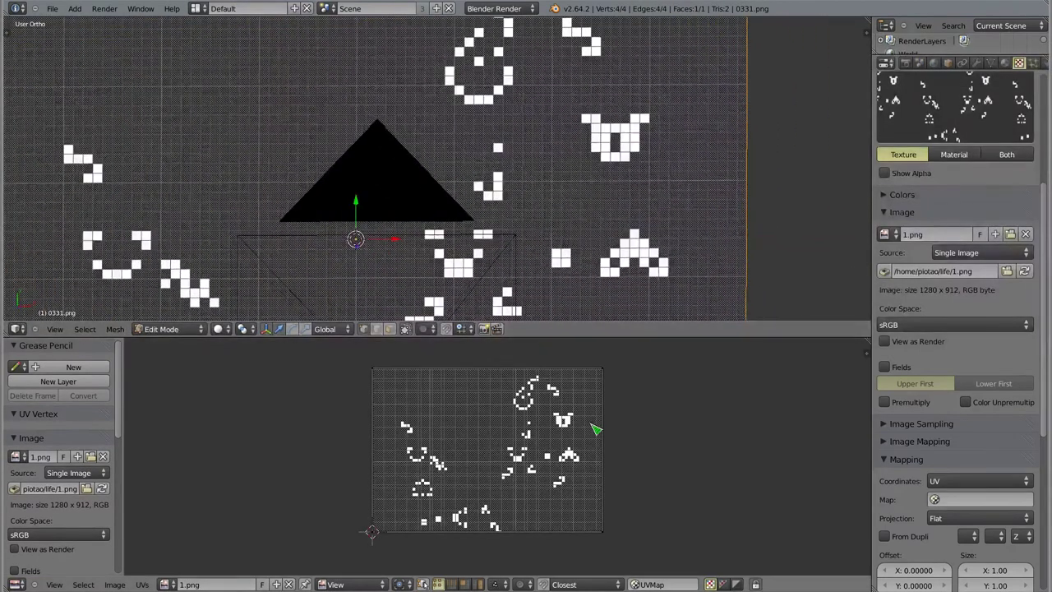
# Select the right UV corners, cancel a move so they stay put, and return to Object Mode
pyautogui.rightClick(602, 381)
pyautogui.keyDown('shift'); pyautogui.rightClick(602, 533); pyautogui.keyUp('shift')
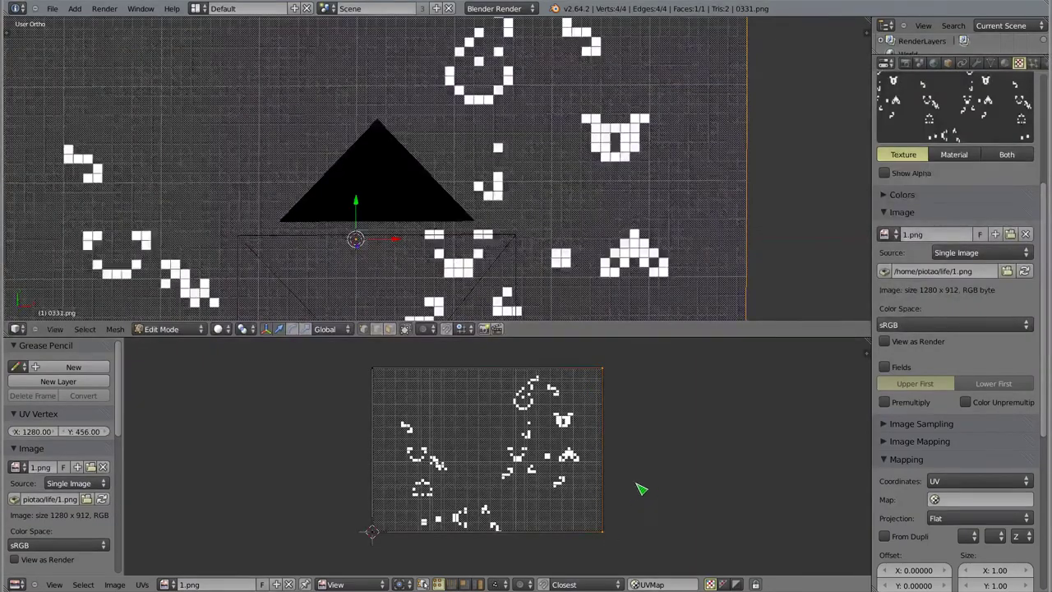
pyautogui.press('g')
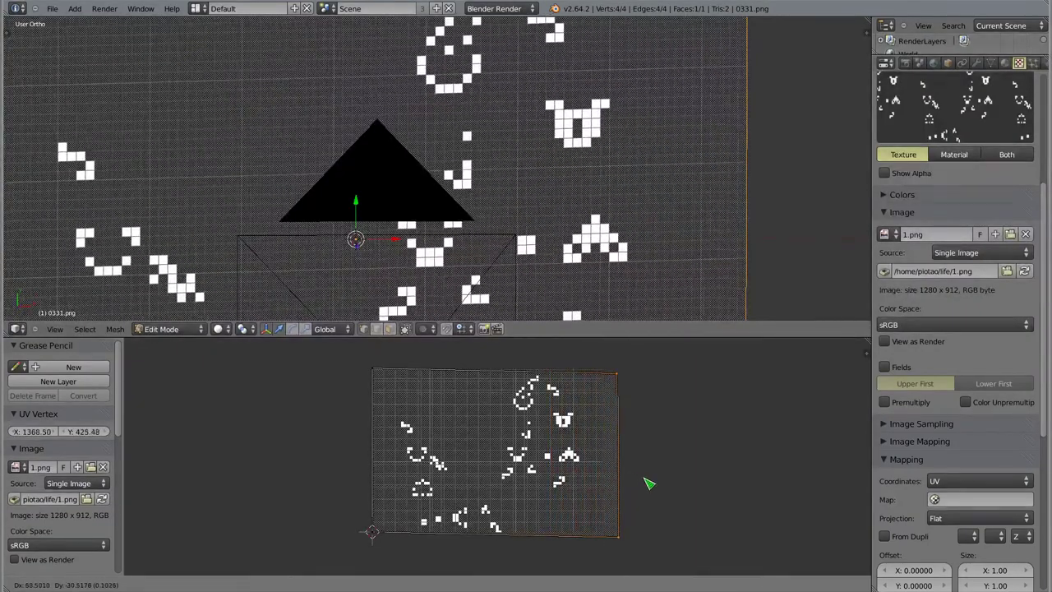
pyautogui.press('Escape')
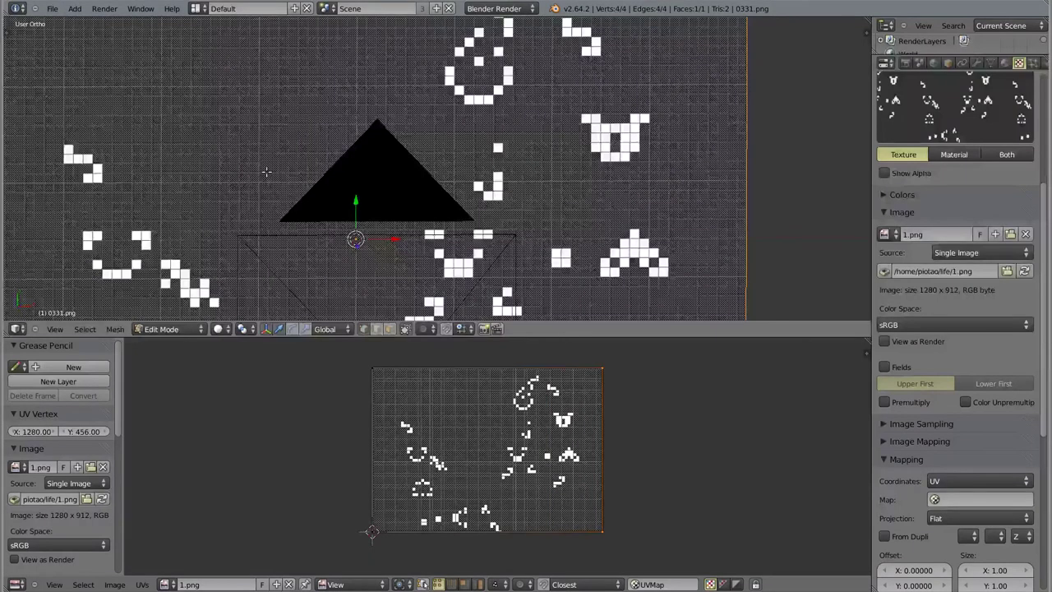
pyautogui.scroll(-2, 266, 171)
pyautogui.scroll(-2, 449, 188)
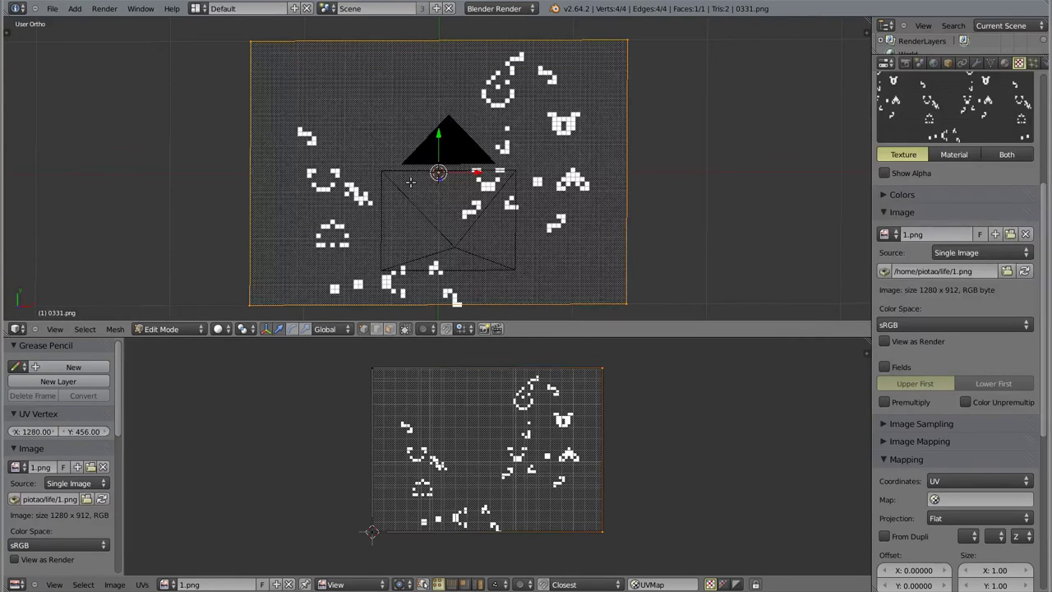
pyautogui.press('Tab')
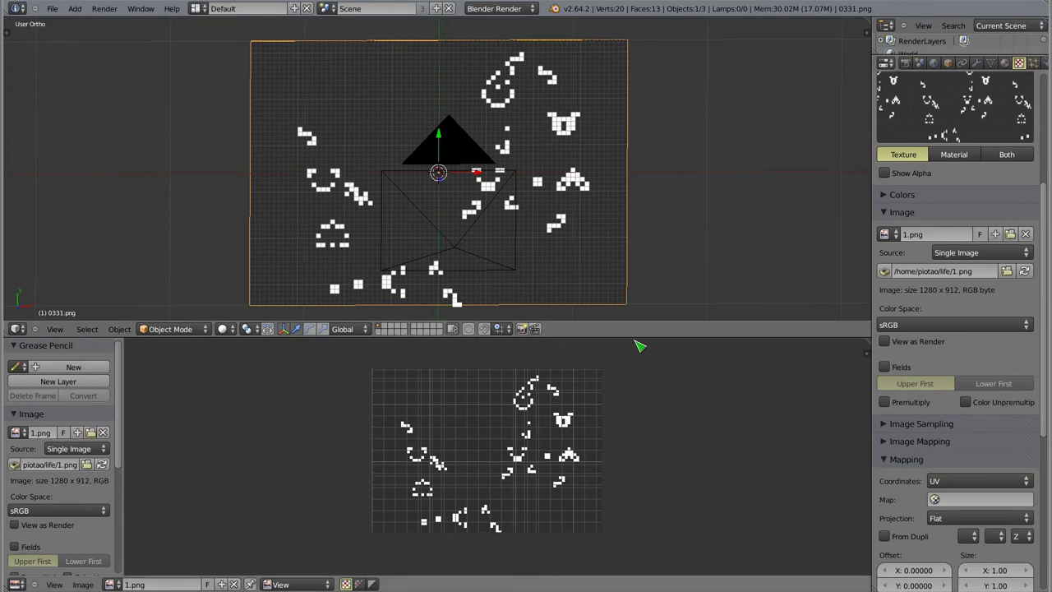
# Switch the bottom area back to a Timeline and set the end frame to 161
pyautogui.click(16, 584)
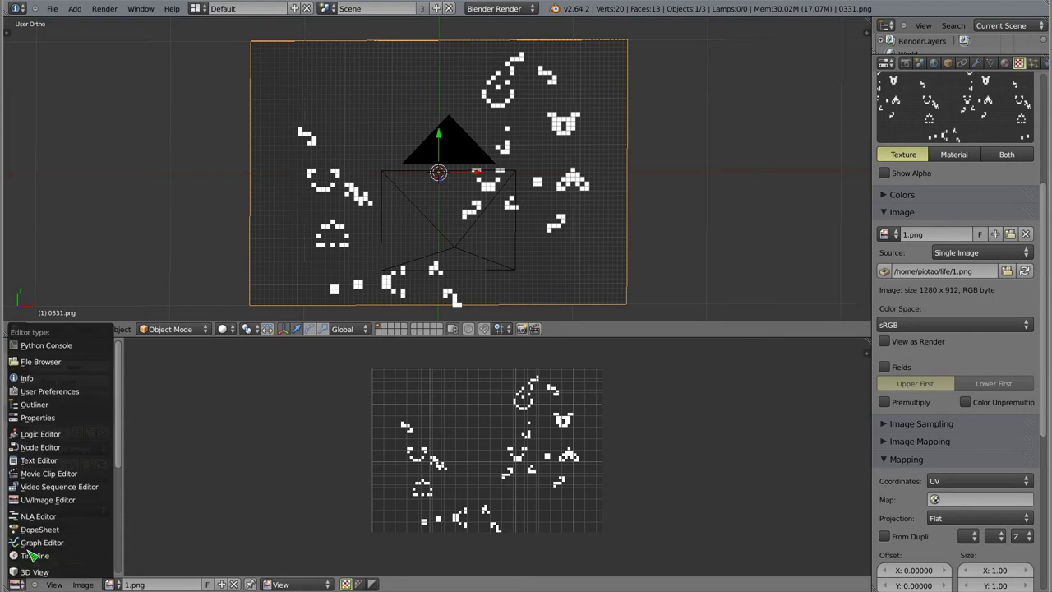
pyautogui.click(31, 556)
pyautogui.click(304, 583)
pyautogui.write('161')
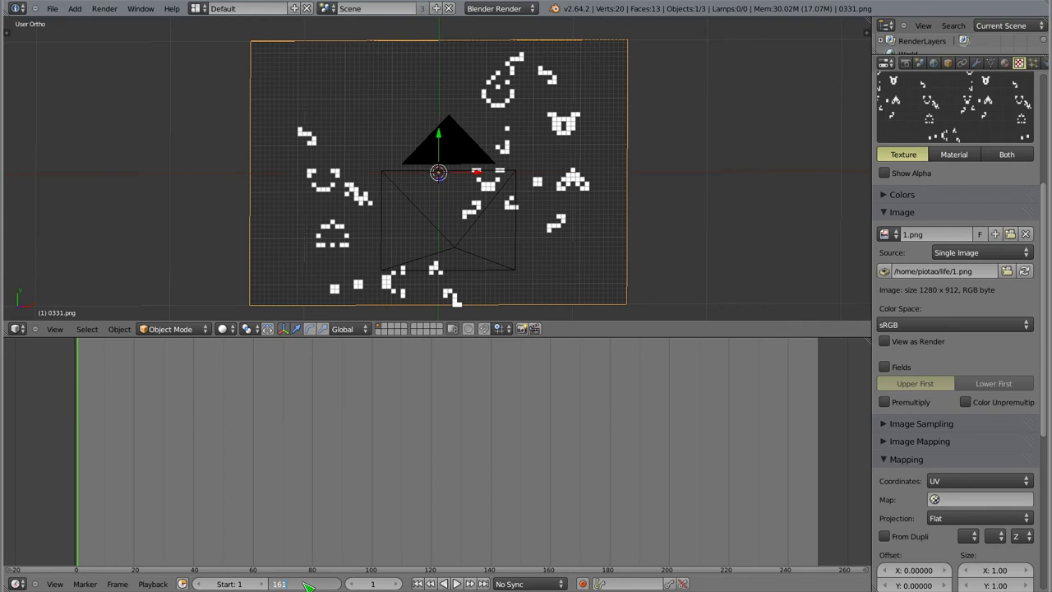
pyautogui.press('Return')
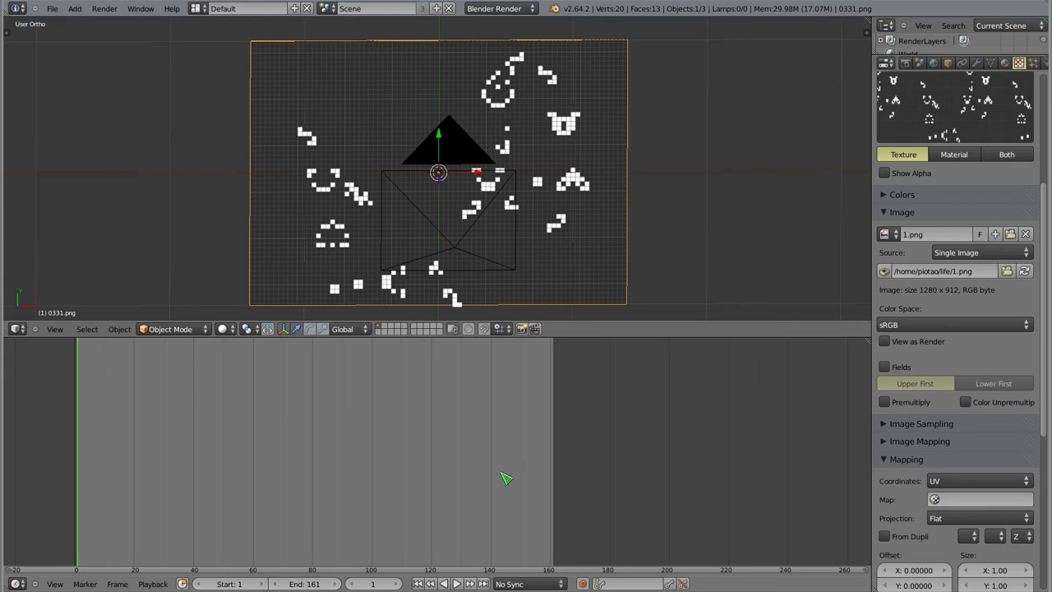
pyautogui.press('Home')
pyautogui.moveTo(600, 337); pyautogui.dragTo(599, 519)
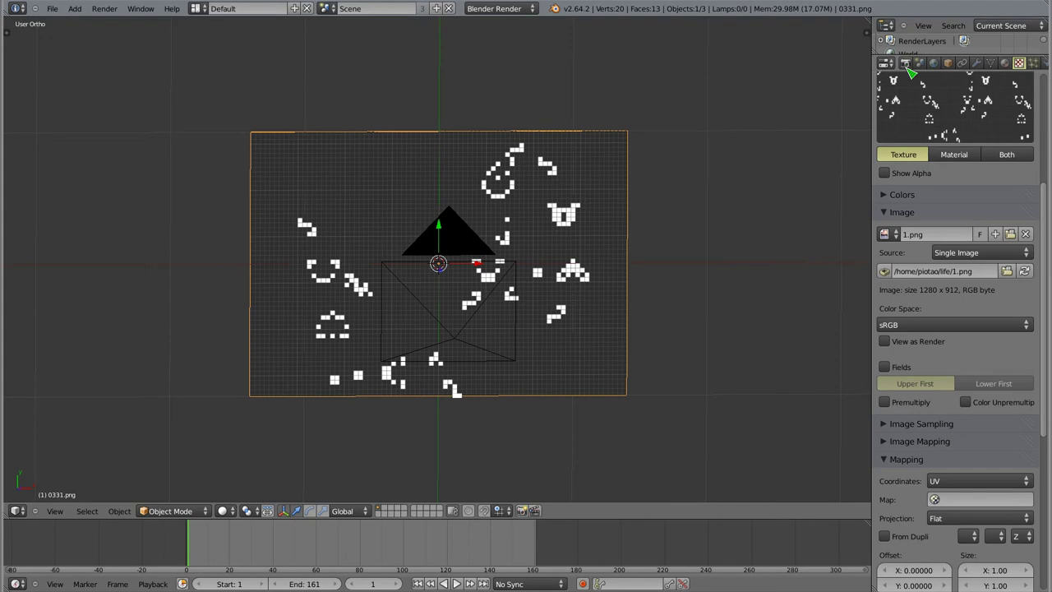
# Turn off anti-aliasing in the Render settings
pyautogui.click(905, 63)
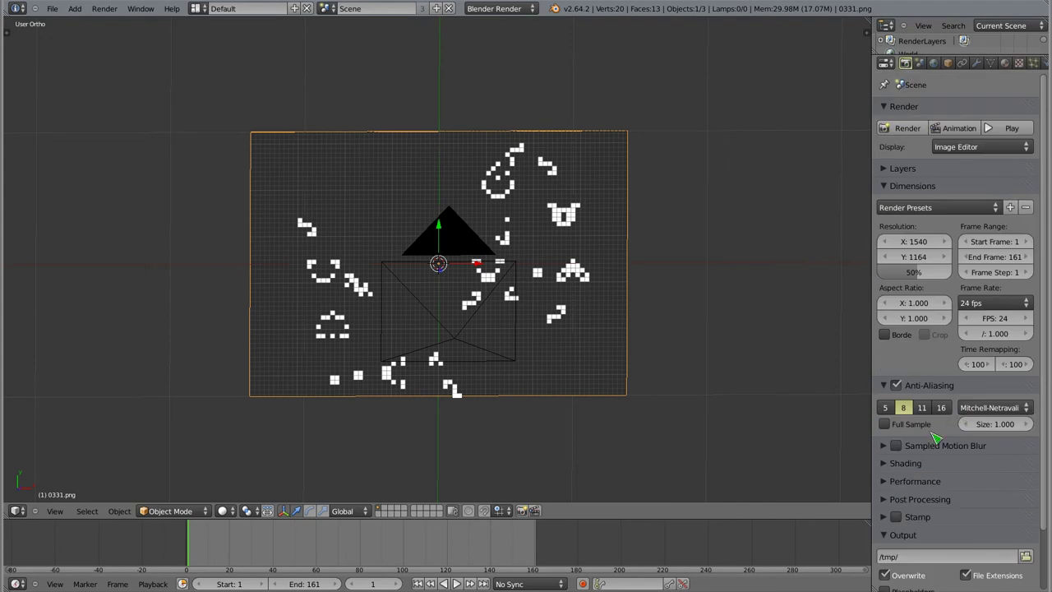
pyautogui.click(896, 384)
pyautogui.scroll(-2, 924, 465)
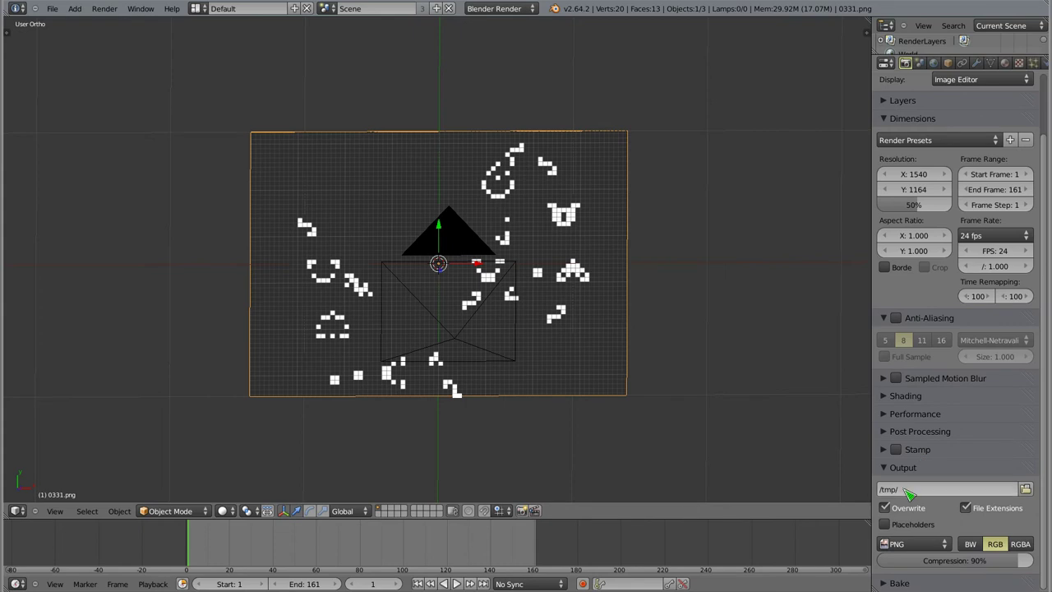
# Create a new life2 folder in the home directory and set it as the render output path
pyautogui.click(1025, 488)
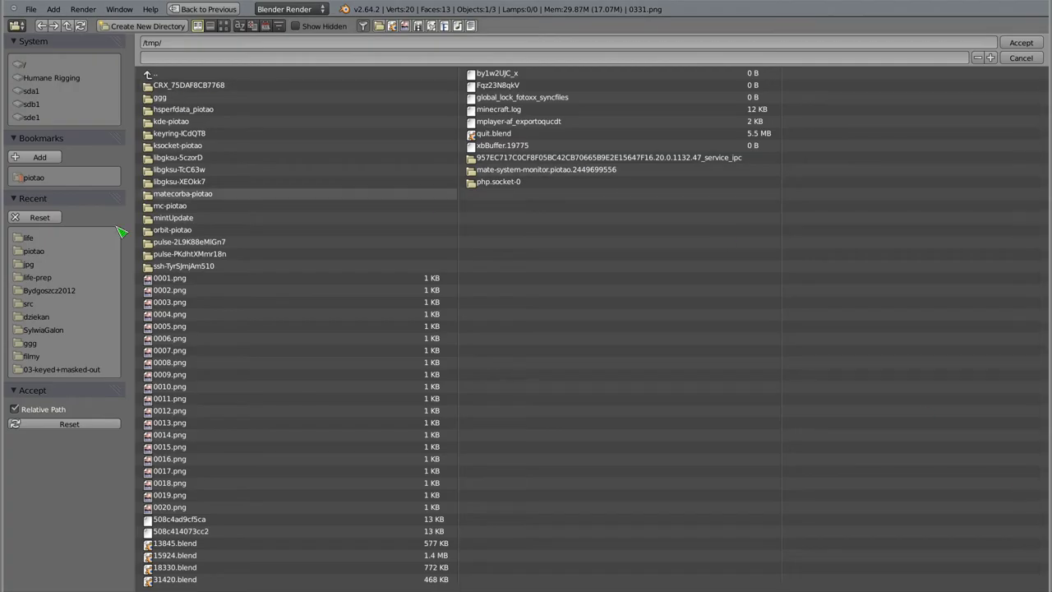
pyautogui.click(47, 182)
pyautogui.press('i')
pyautogui.click(247, 205)
pyautogui.write('lif')
pyautogui.press('Return')
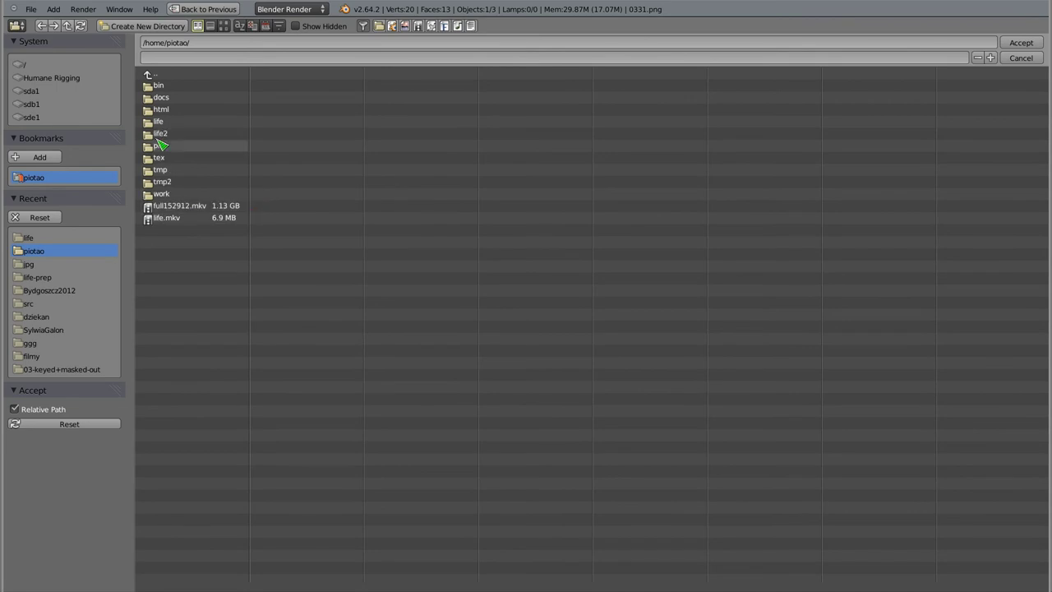
pyautogui.click(164, 134)
pyautogui.click(1020, 43)
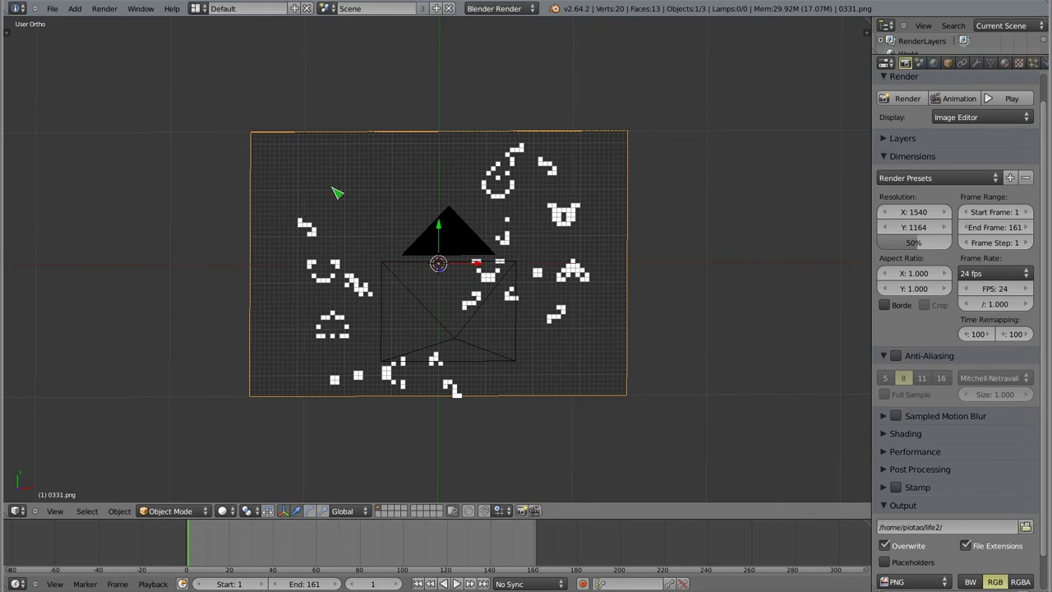
# Zoom and pan the viewport so the whole camera frame is centred
pyautogui.scroll(5, 337, 192)
pyautogui.scroll(1, 271, 99)
pyautogui.scroll(1, 394, 172)
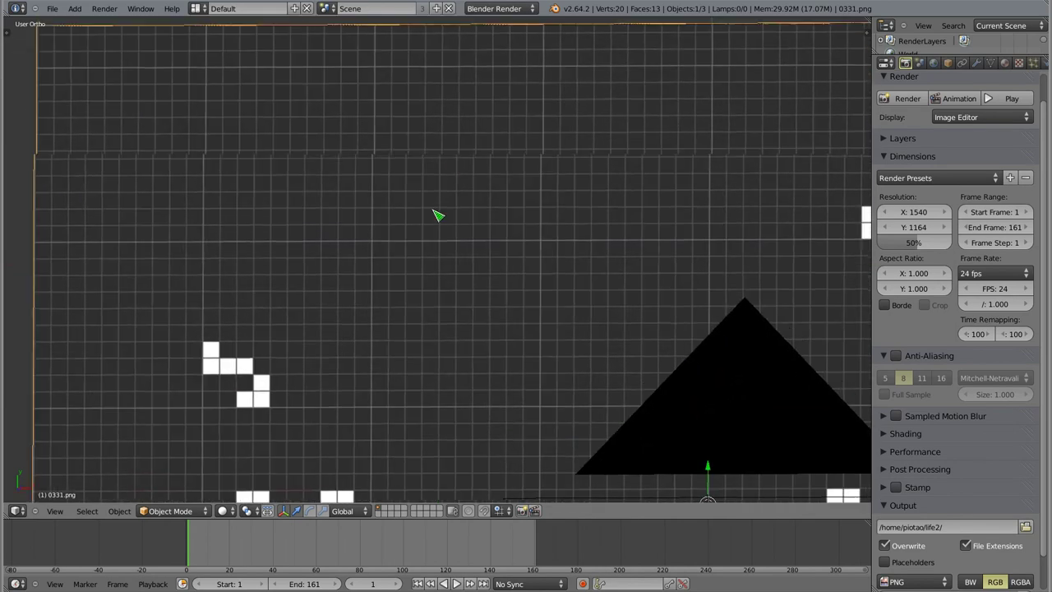
pyautogui.keyDown('shift'); pyautogui.scroll(3, 387, 218); pyautogui.keyUp('shift')
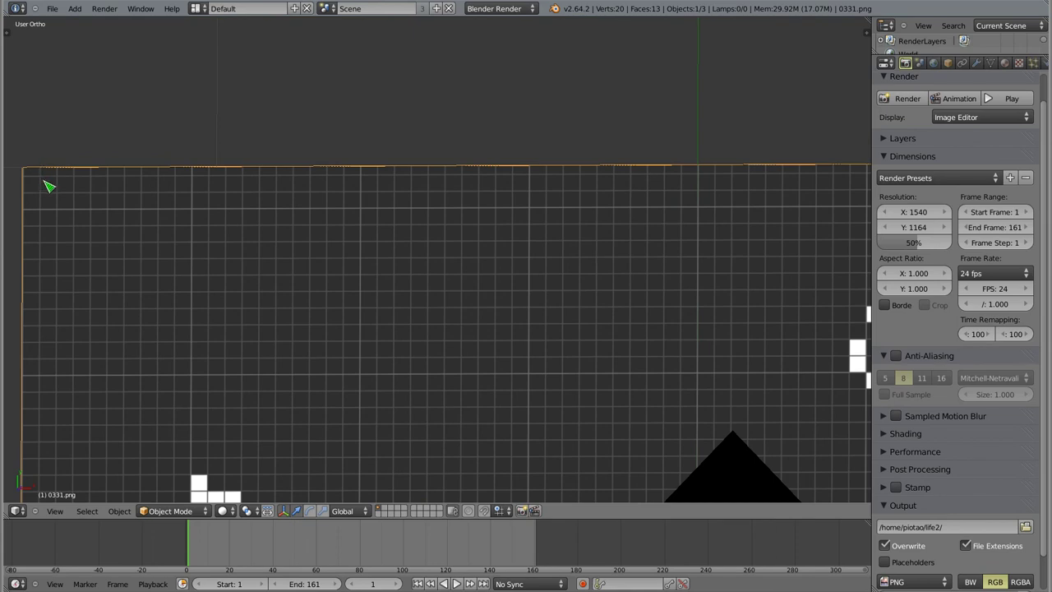
pyautogui.keyDown('shift'); pyautogui.scroll(-1, 491, 296); pyautogui.keyUp('shift')
pyautogui.keyDown('shift'); pyautogui.scroll(-3, 491, 380); pyautogui.keyUp('shift')
pyautogui.keyDown('shift'); pyautogui.scroll(-3, 477, 129); pyautogui.keyUp('shift')
pyautogui.keyDown('shift'); pyautogui.scroll(-2, 465, 254); pyautogui.keyUp('shift')
pyautogui.keyDown('shift'); pyautogui.scroll(-5, 465, 255); pyautogui.keyUp('shift')
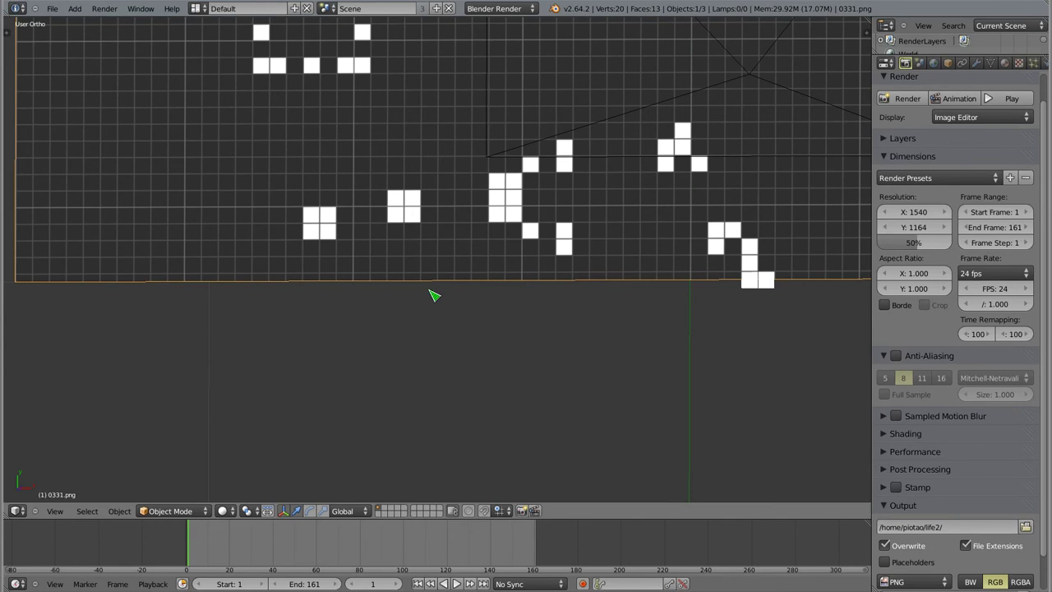
pyautogui.moveTo(570, 140)
pyautogui.keyDown('shift'); pyautogui.mouseDown(button='middle')
pyautogui.moveTo(531, 357)
pyautogui.moveTo(281, 340)
pyautogui.moveTo(187, 47)
pyautogui.moveTo(167, 170)
pyautogui.moveTo(241, 85)
pyautogui.mouseUp(button='middle'); pyautogui.keyUp('shift')
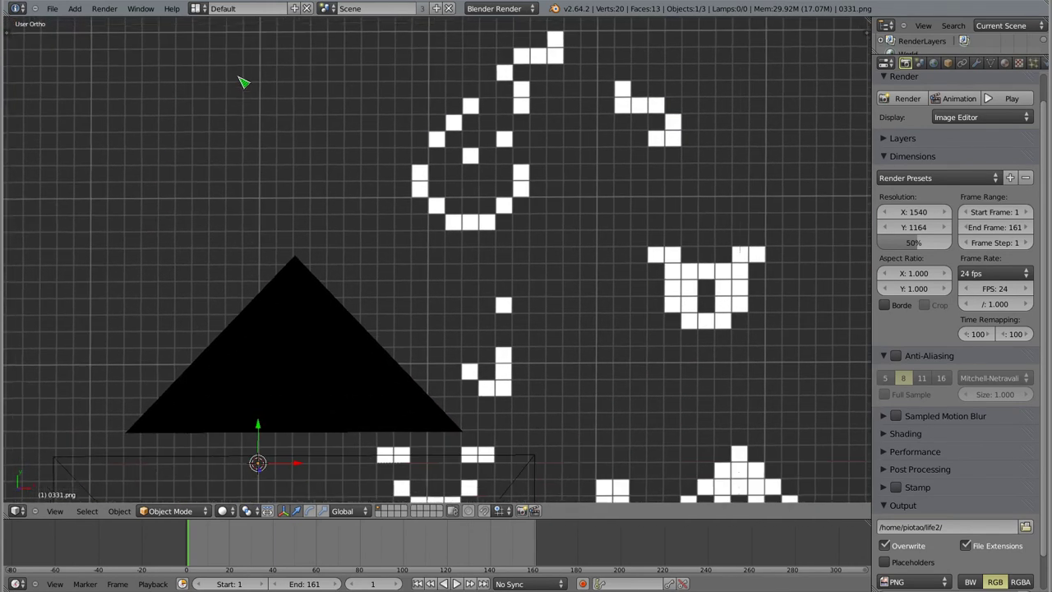
pyautogui.scroll(-5, 370, 107)
pyautogui.moveTo(496, 166)
pyautogui.keyDown('shift'); pyautogui.mouseDown(button='middle')
pyautogui.moveTo(592, 171)
pyautogui.moveTo(533, 211)
pyautogui.moveTo(545, 207)
pyautogui.mouseUp(button='middle'); pyautogui.keyUp('shift')
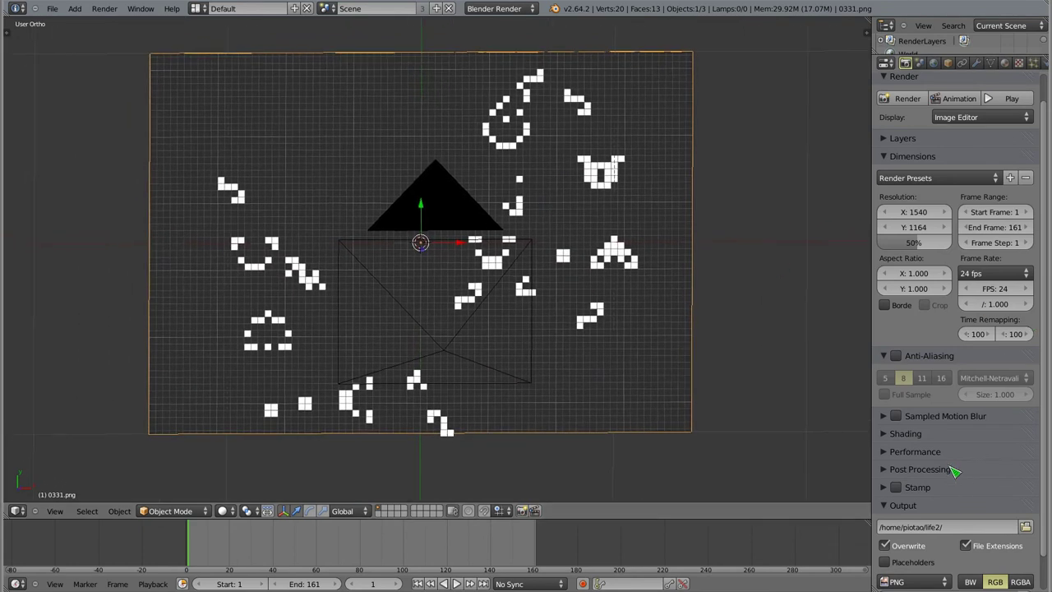
# Set the Life image texture's Image Sampling filter to Box
pyautogui.click(1020, 63)
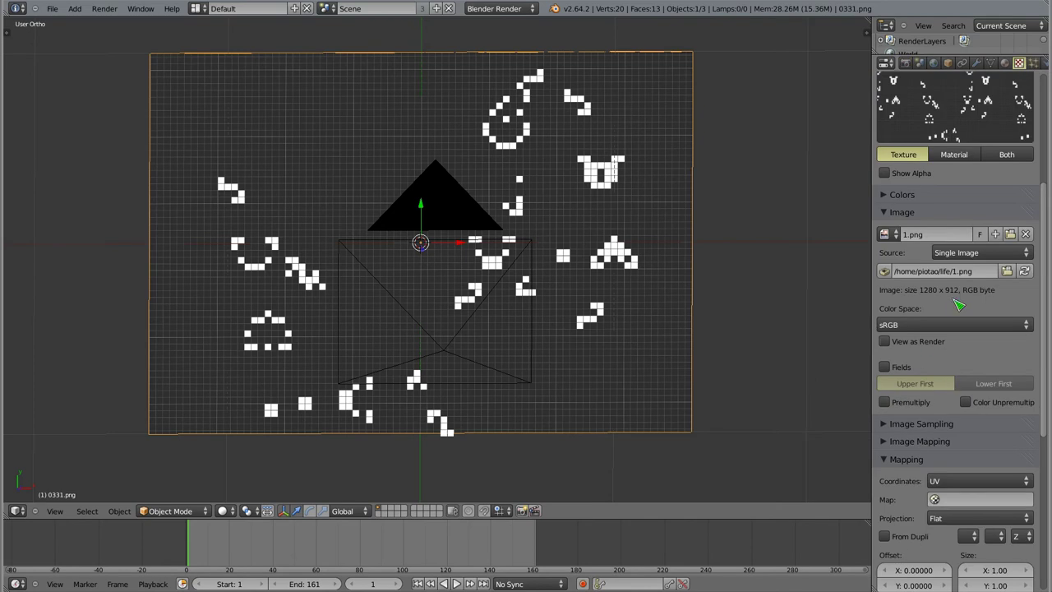
pyautogui.scroll(-3, 945, 308)
pyautogui.scroll(5, 617, 291)
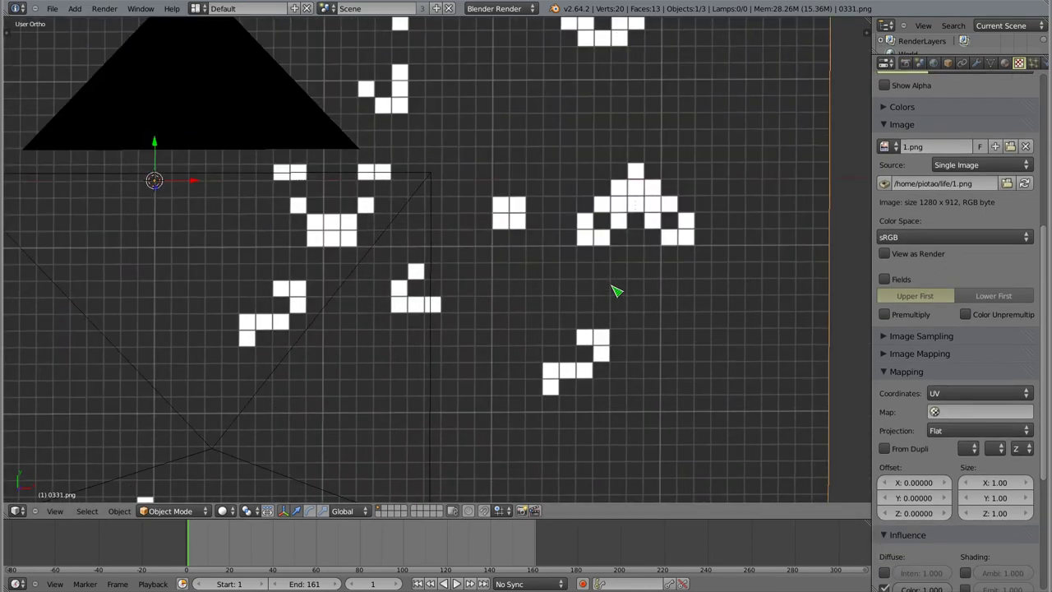
pyautogui.scroll(4, 613, 233)
pyautogui.scroll(3, 612, 232)
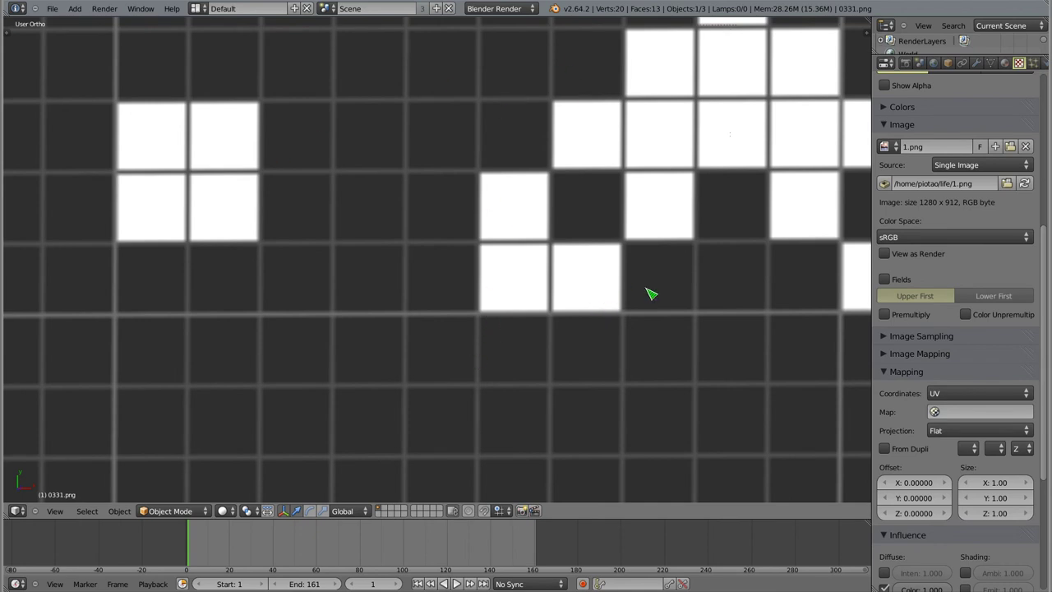
pyautogui.click(893, 338)
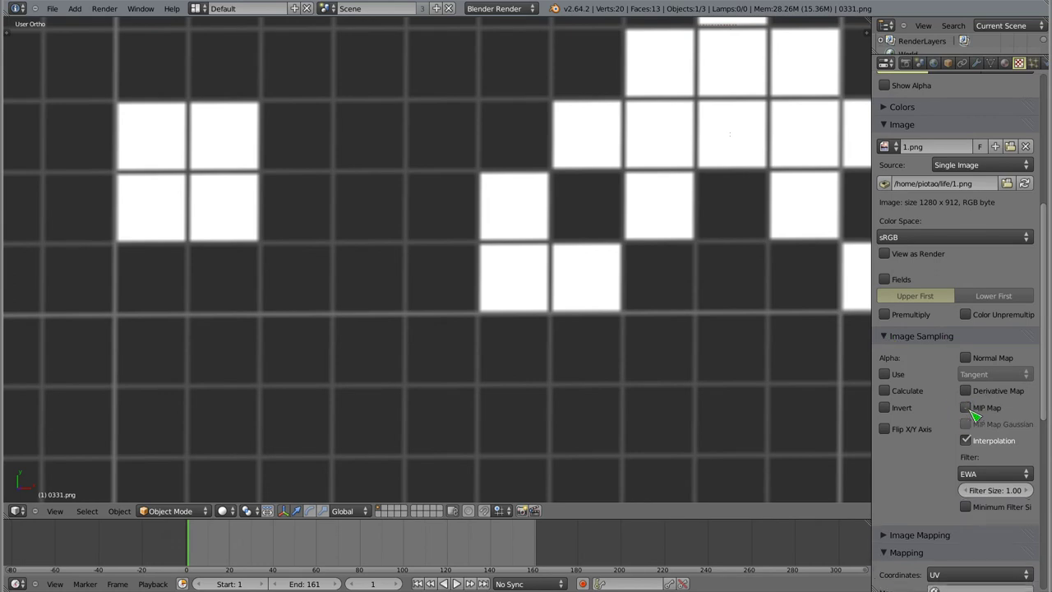
pyautogui.click(978, 475)
pyautogui.click(978, 461)
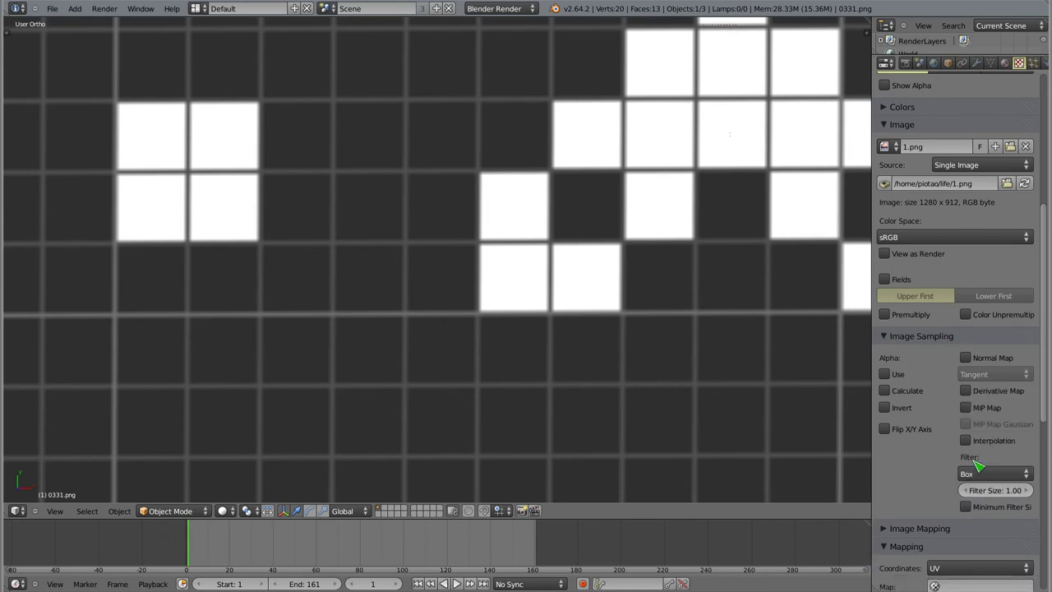
# Render a test frame, then render the full 161-frame animation as PNGs to /home/piotao/life2/
pyautogui.press('F12')
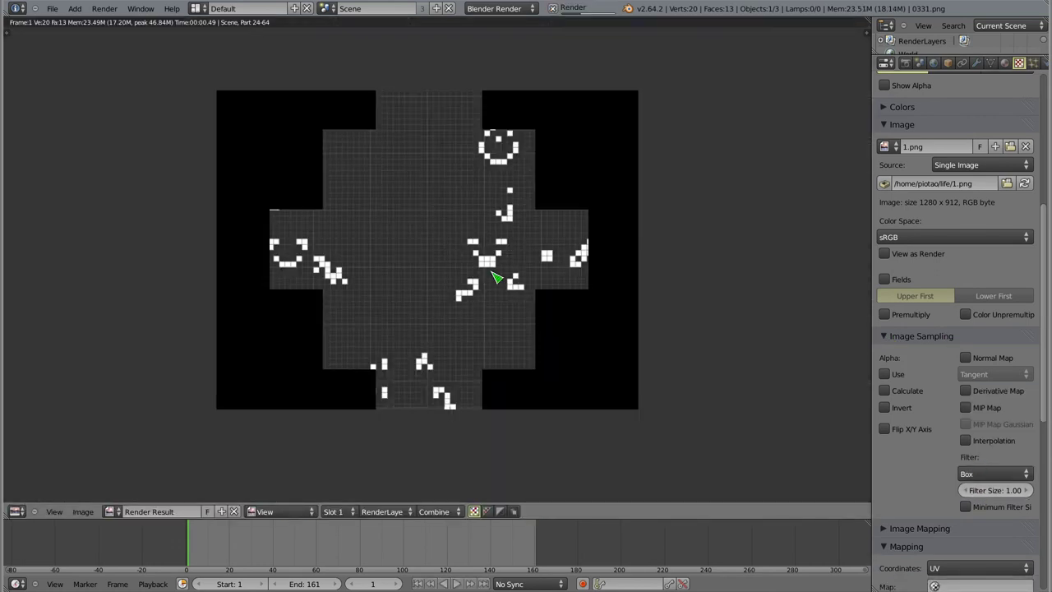
pyautogui.scroll(5, 493, 263)
pyautogui.scroll(1, 499, 213)
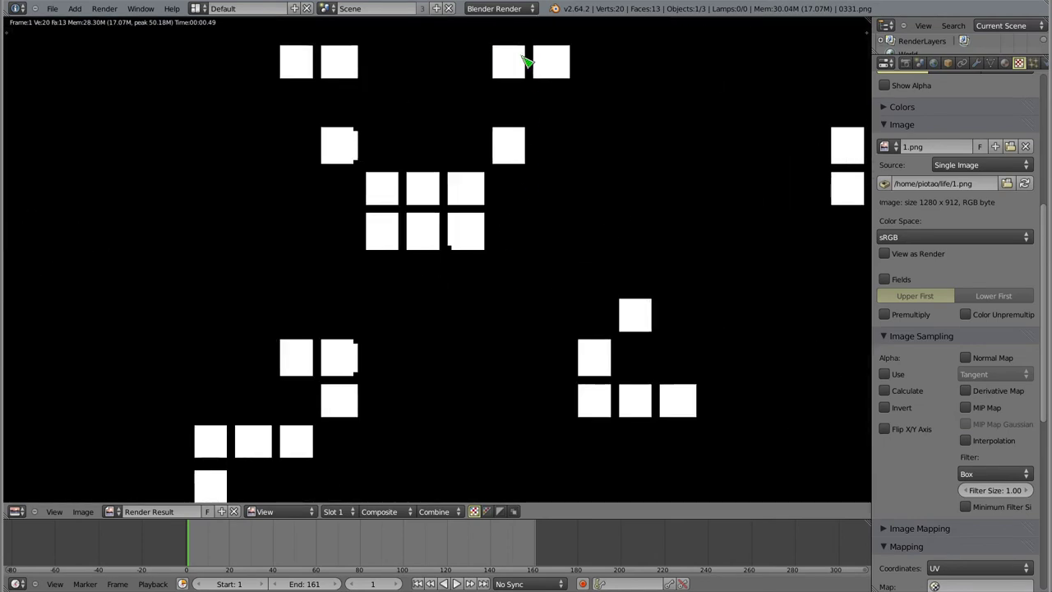
pyautogui.scroll(-3, 484, 210)
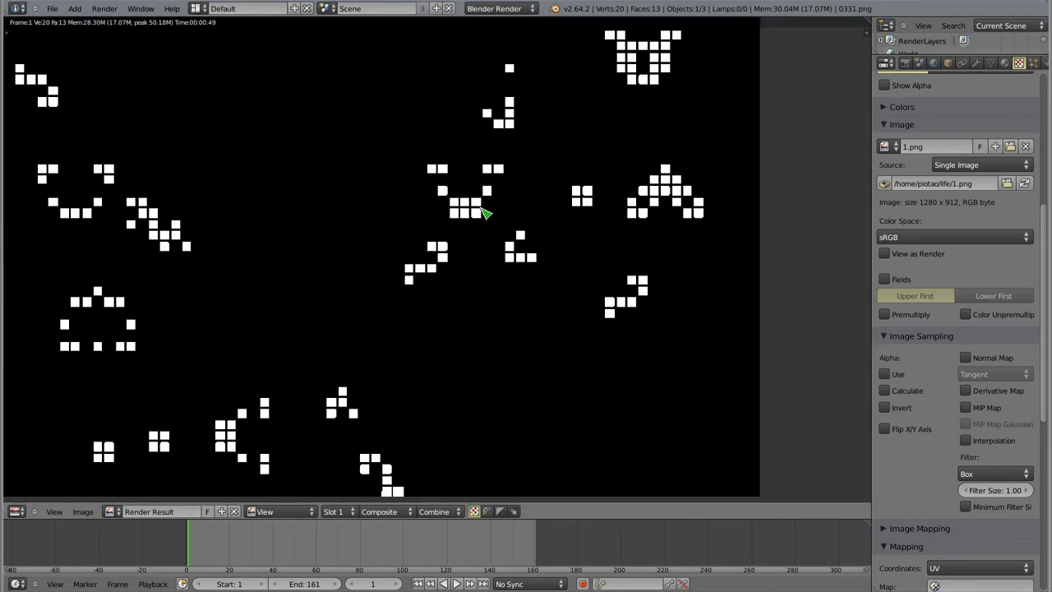
pyautogui.scroll(-3, 460, 226)
pyautogui.scroll(-1, 450, 238)
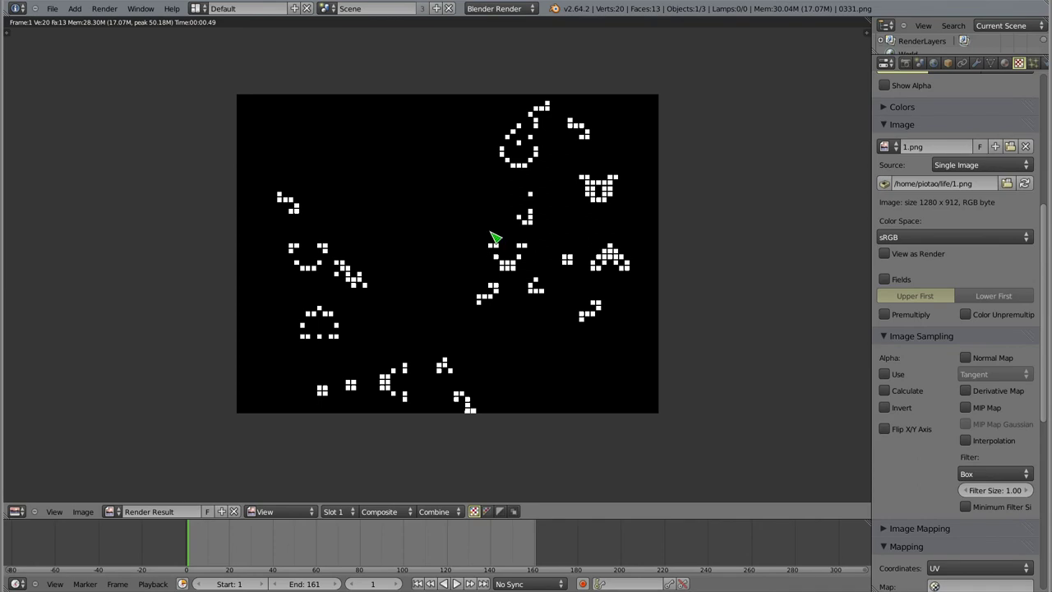
pyautogui.click(906, 65)
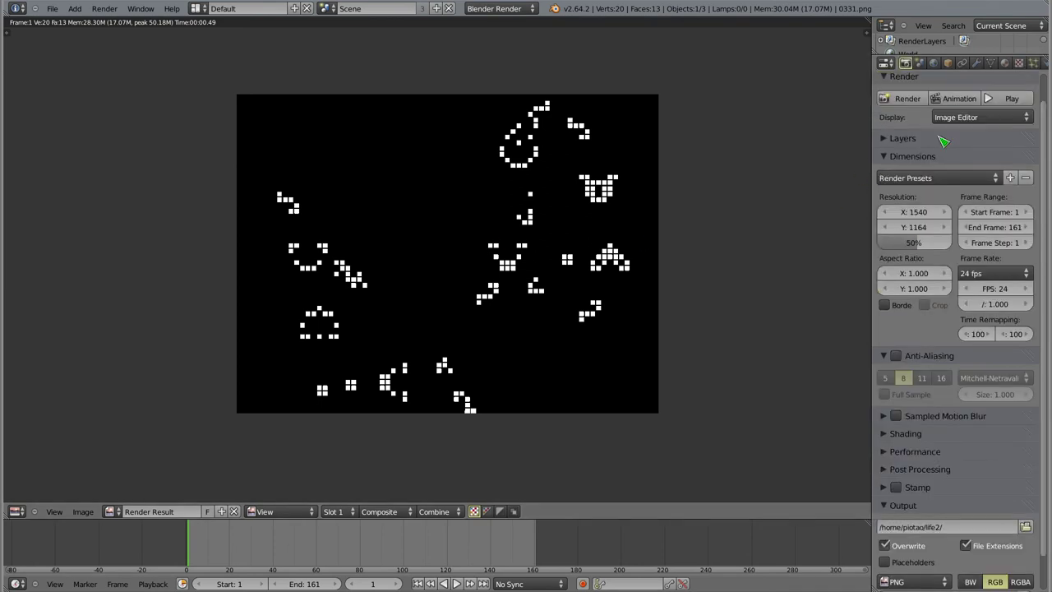
pyautogui.click(959, 99)
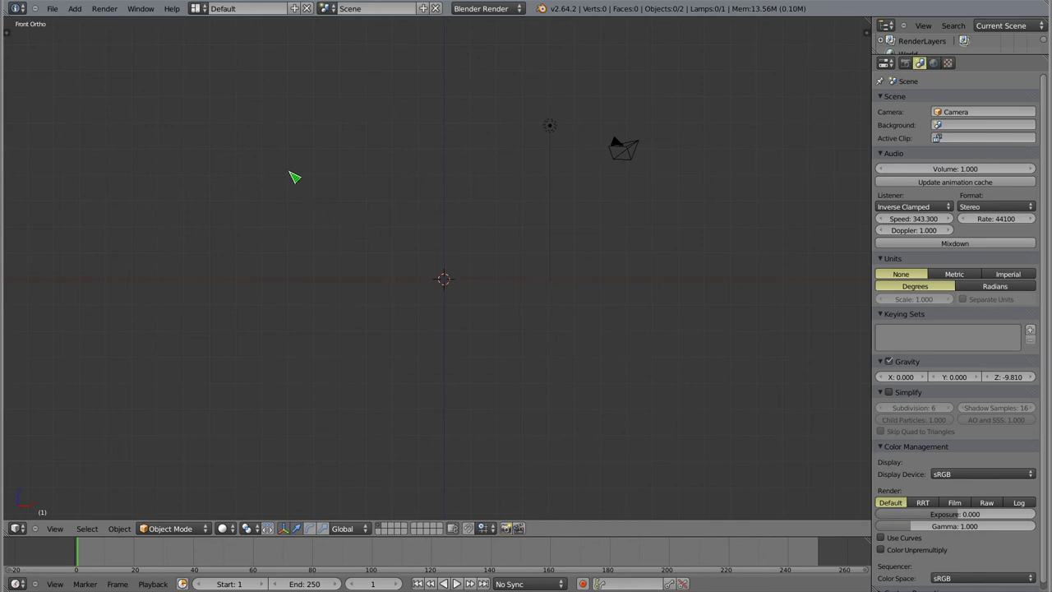
# Import life2/0001.png as an image-sequence plane via Images as Planes
pyautogui.click(51, 8)
pyautogui.moveTo(100, 205)
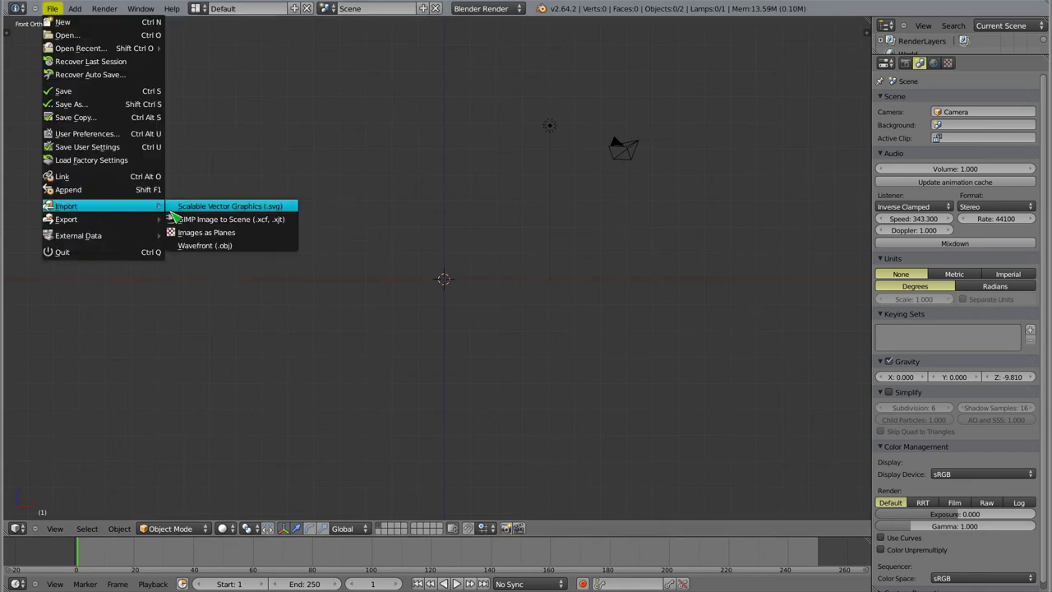
pyautogui.click(197, 232)
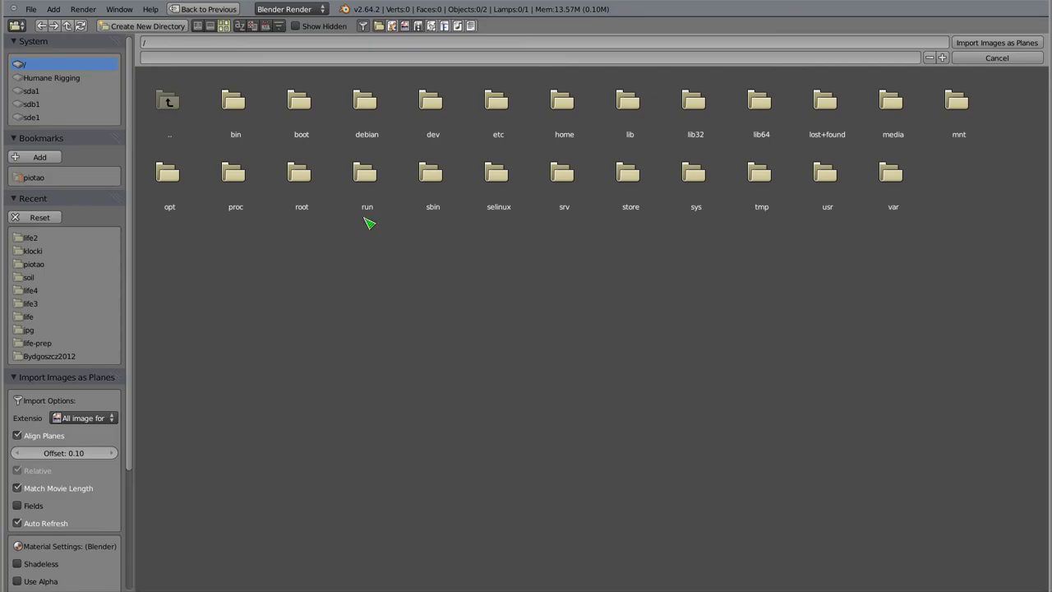
pyautogui.click(50, 181)
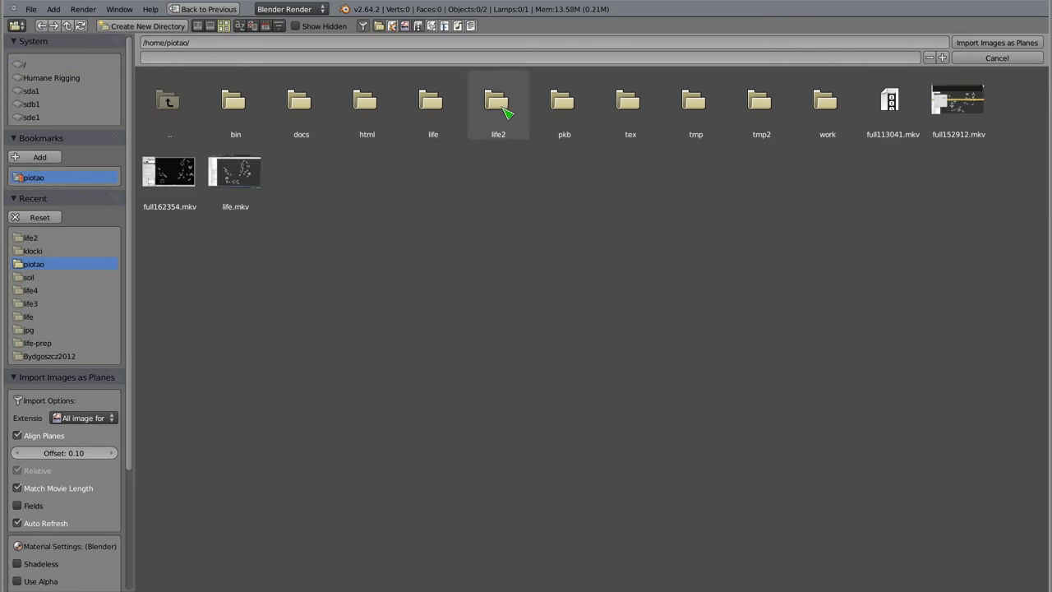
pyautogui.click(504, 112)
pyautogui.click(262, 107)
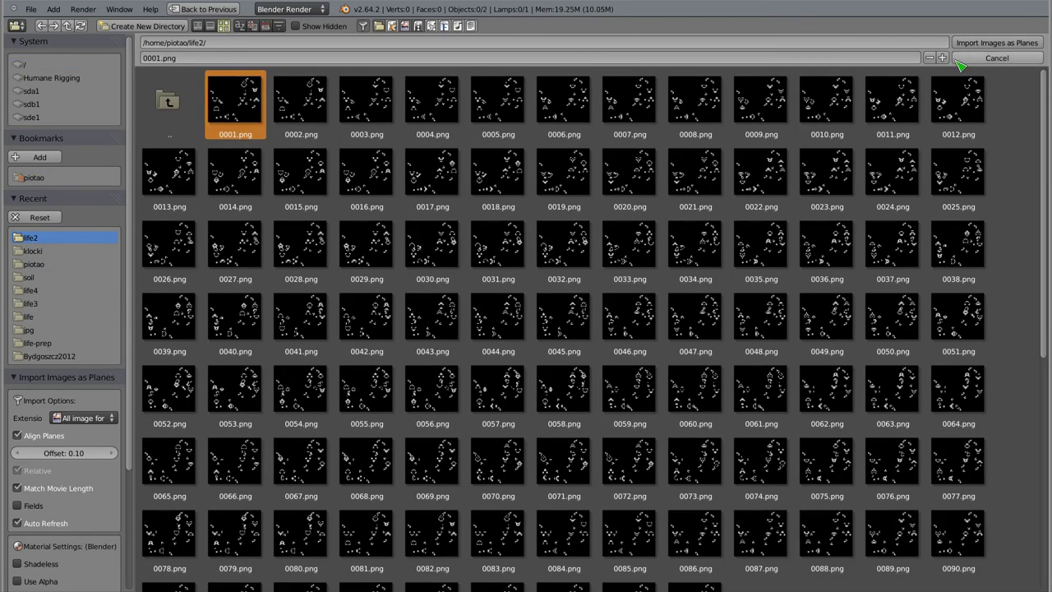
pyautogui.click(986, 43)
# View the imported plane from Top Ortho, centred in the viewport
pyautogui.moveTo(470, 228); pyautogui.dragTo(463, 401, button='middle')
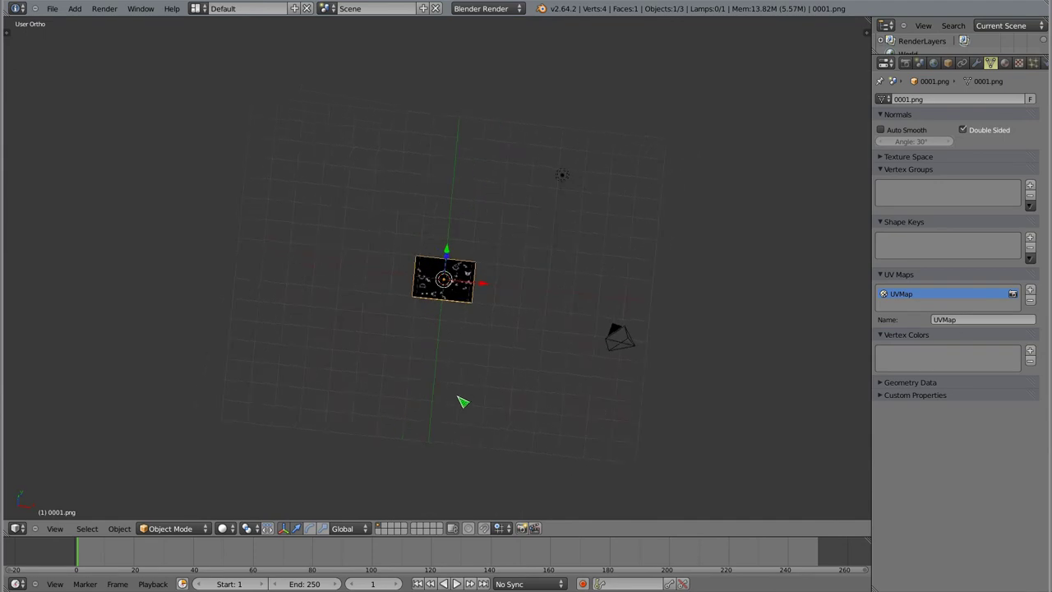
pyautogui.scroll(5, 462, 401)
pyautogui.scroll(5, 460, 294)
pyautogui.keyDown('shift'); pyautogui.moveTo(460, 294); pyautogui.dragTo(452, 249, button='middle'); pyautogui.keyUp('shift')
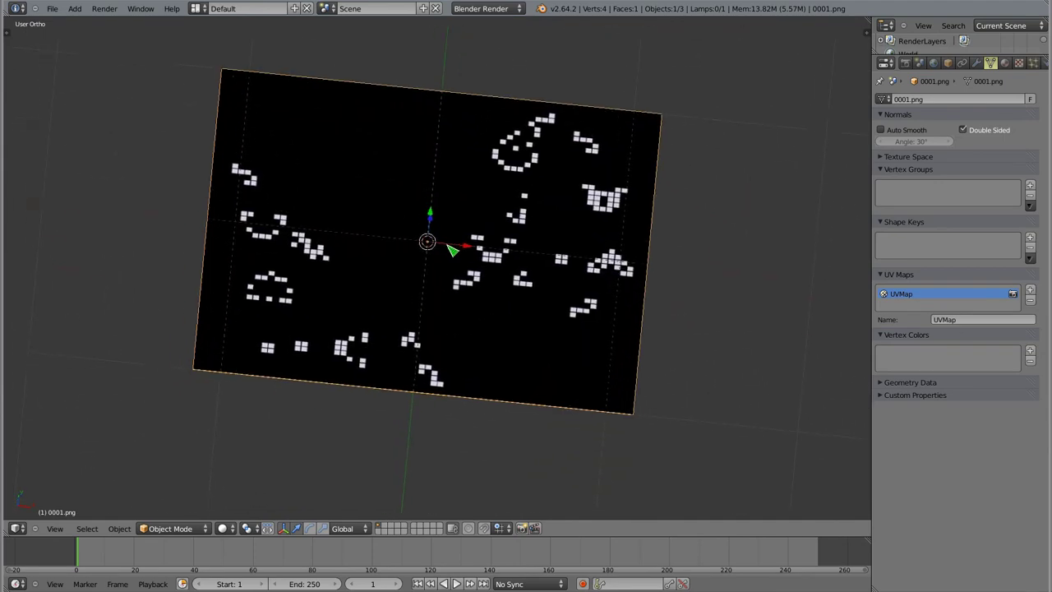
pyautogui.moveTo(402, 191); pyautogui.dragTo(381, 156, button='middle')
pyautogui.moveTo(411, 347)
pyautogui.mouseDown(button='middle')
pyautogui.moveTo(429, 350)
pyautogui.moveTo(339, 184)
pyautogui.moveTo(325, 181)
pyautogui.mouseUp(button='middle')
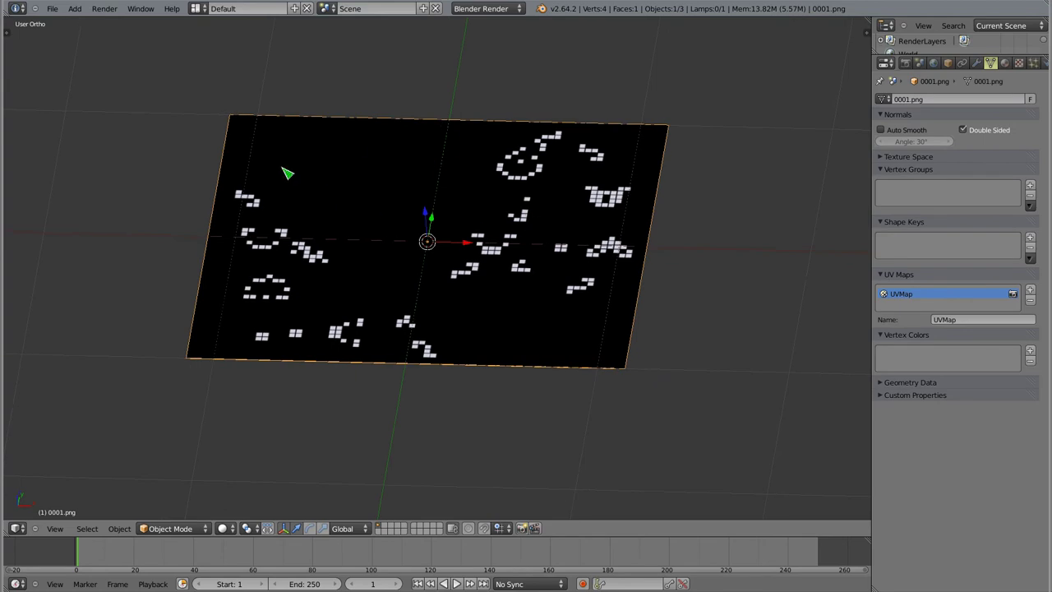
pyautogui.moveTo(491, 324)
pyautogui.mouseDown(button='middle')
pyautogui.moveTo(394, 251)
pyautogui.moveTo(375, 299)
pyautogui.moveTo(465, 340)
pyautogui.moveTo(436, 280)
pyautogui.moveTo(422, 282)
pyautogui.mouseUp(button='middle')
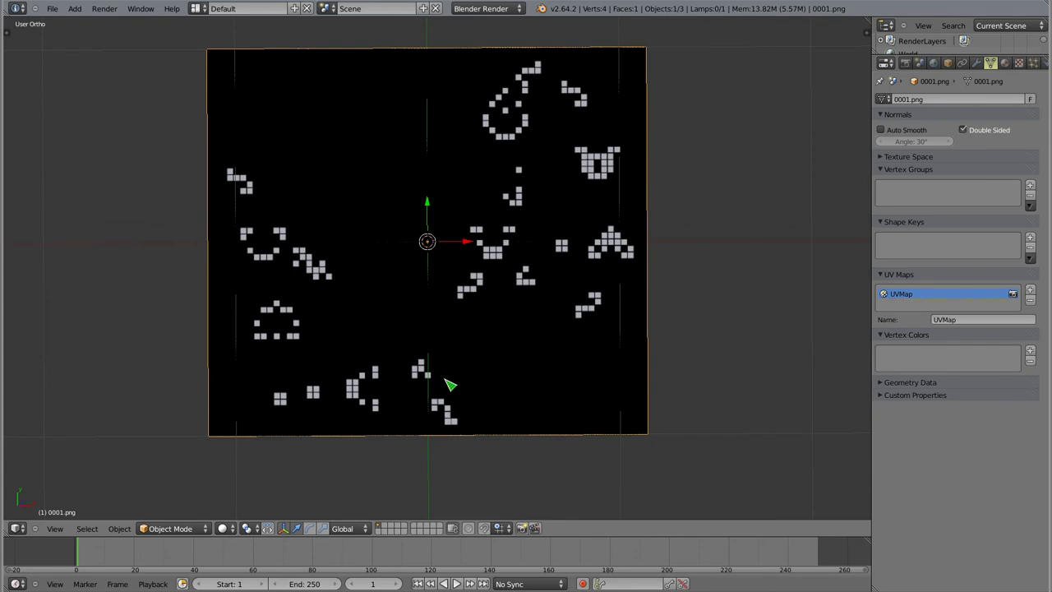
pyautogui.press('KP_7')
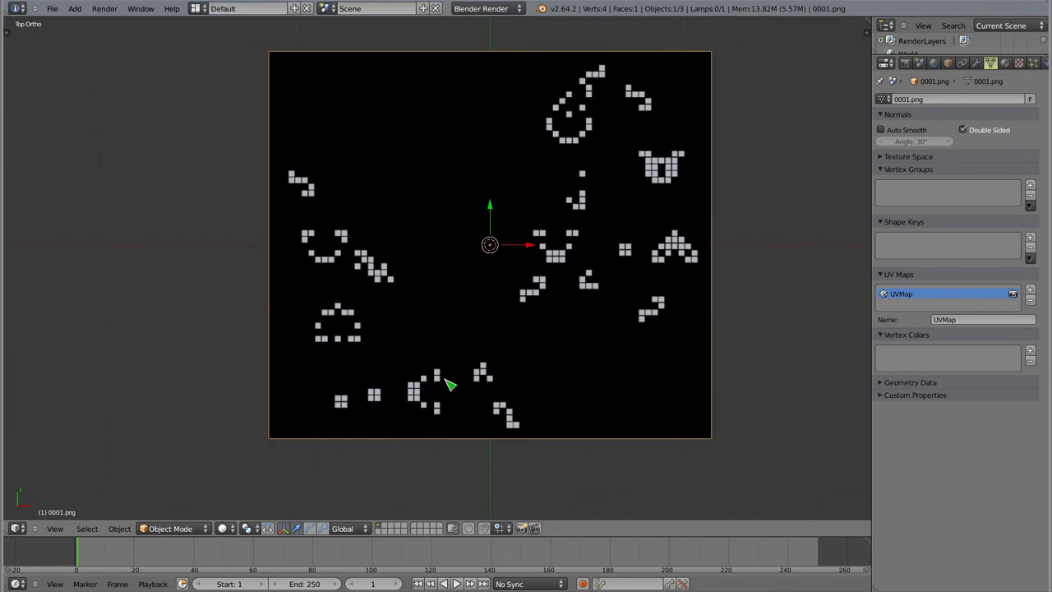
pyautogui.keyDown('shift'); pyautogui.moveTo(502, 258); pyautogui.dragTo(453, 274, button='middle'); pyautogui.keyUp('shift')
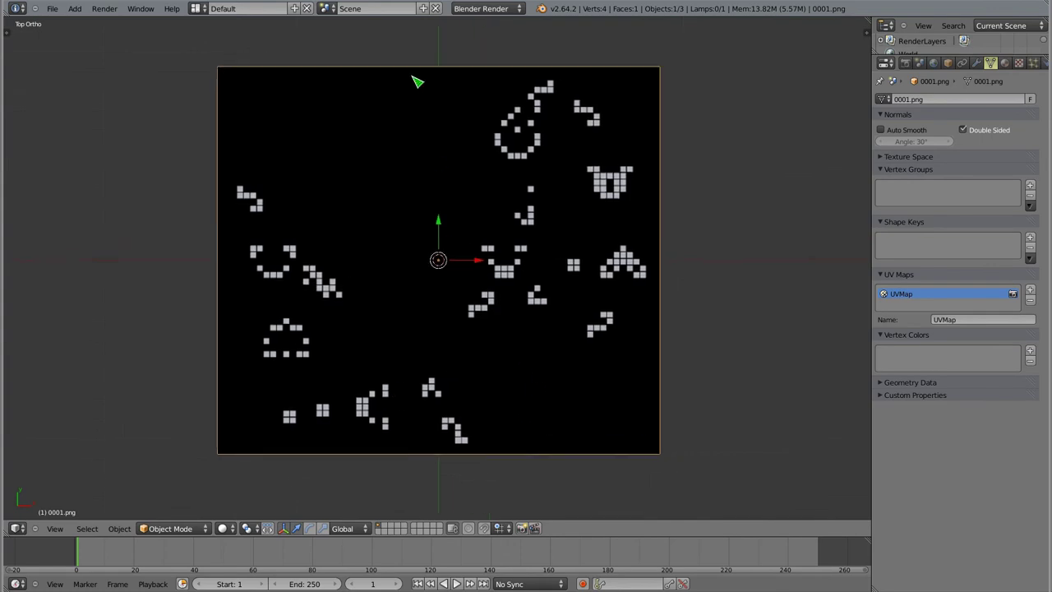
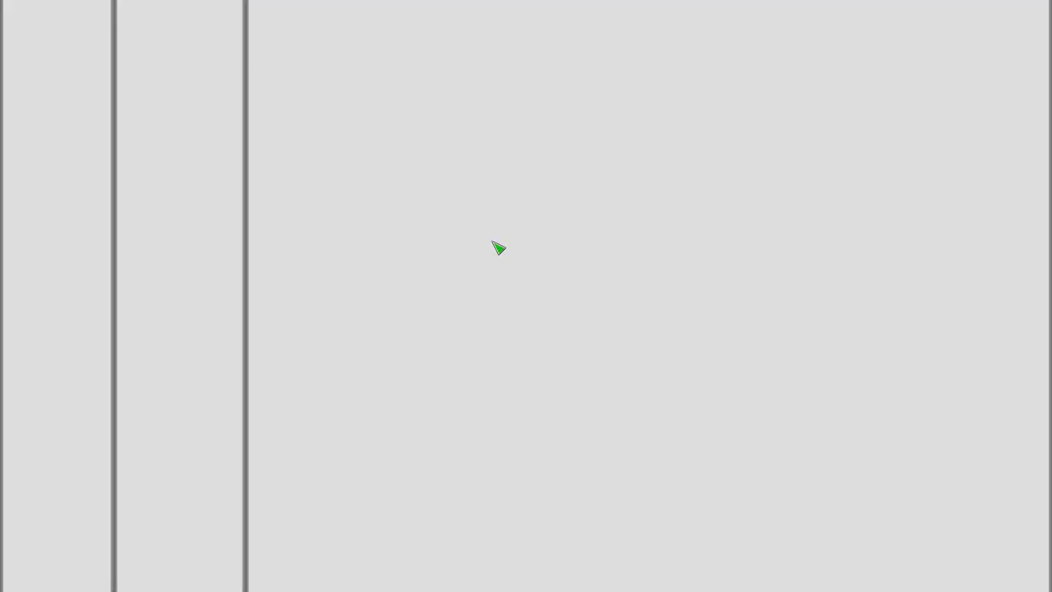
# Open frame 0001.png from the home folder's life2 directory as a new GIMP image
pyautogui.click(261, 8)
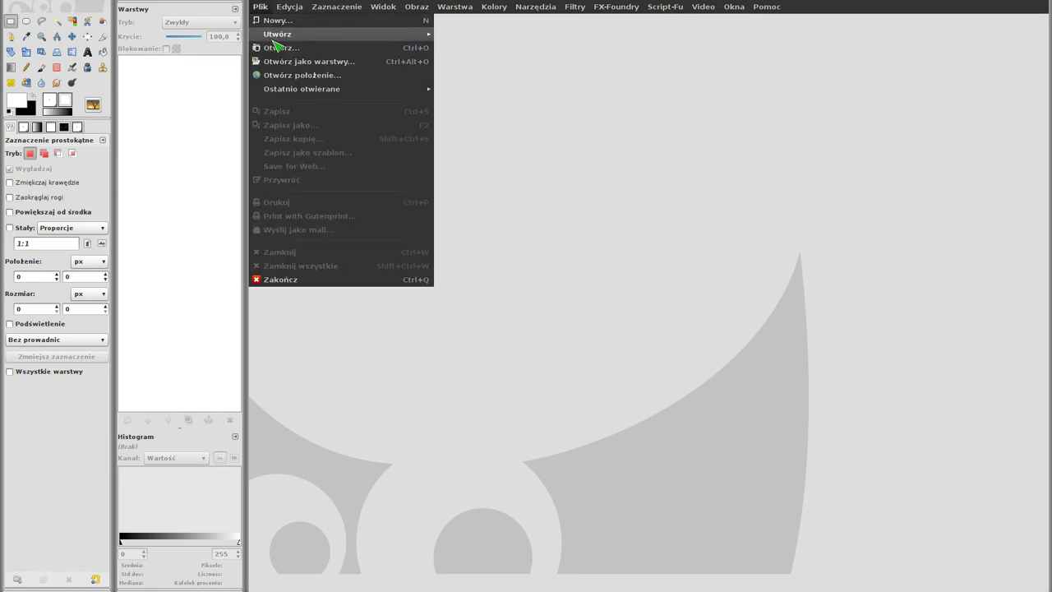
pyautogui.click(283, 51)
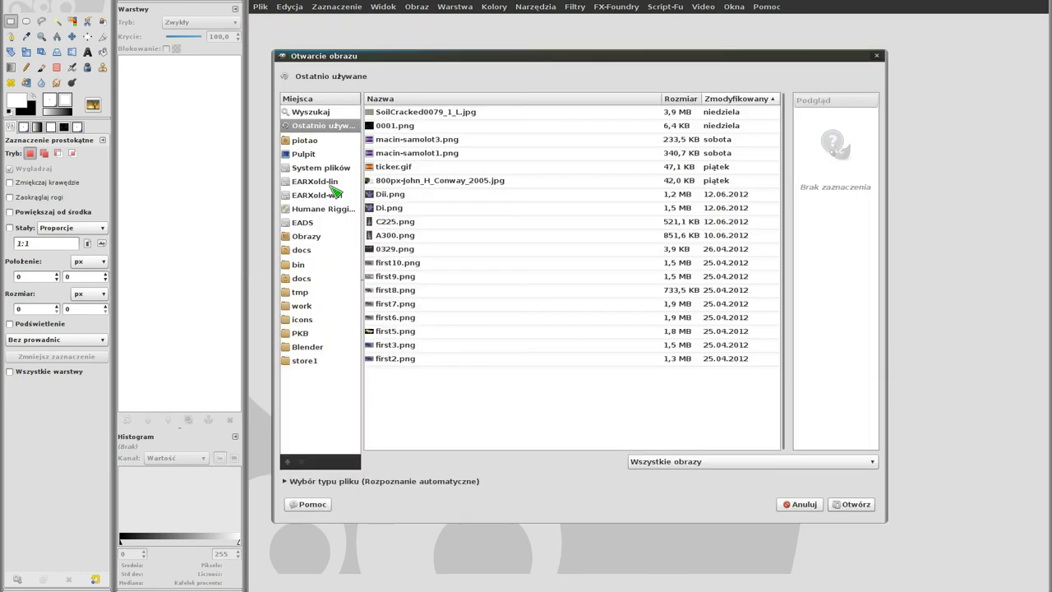
pyautogui.click(305, 143)
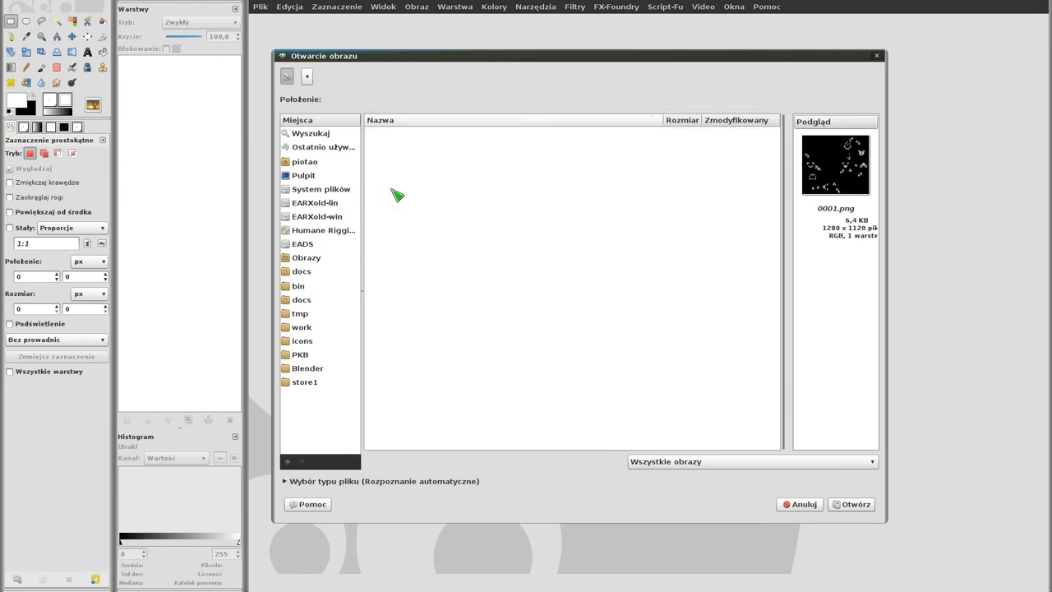
pyautogui.doubleClick(393, 189)
pyautogui.press('Return')
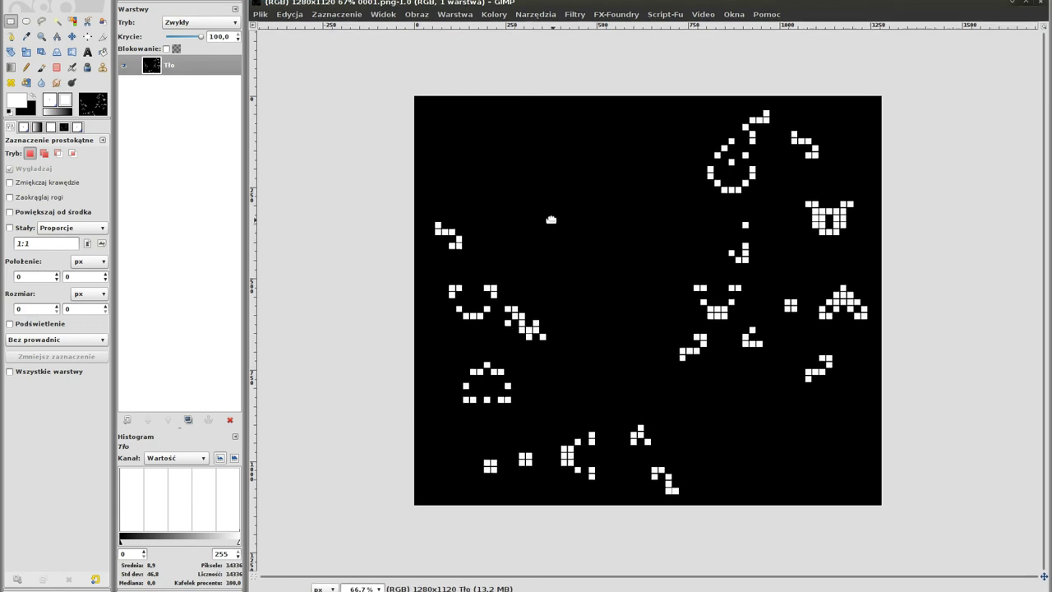
# Zoom in and measure one white cell at about 19 × 19 pixels with a rectangle selection
pyautogui.keyDown('ctrl'); pyautogui.scroll(3, 439, 216); pyautogui.keyUp('ctrl')
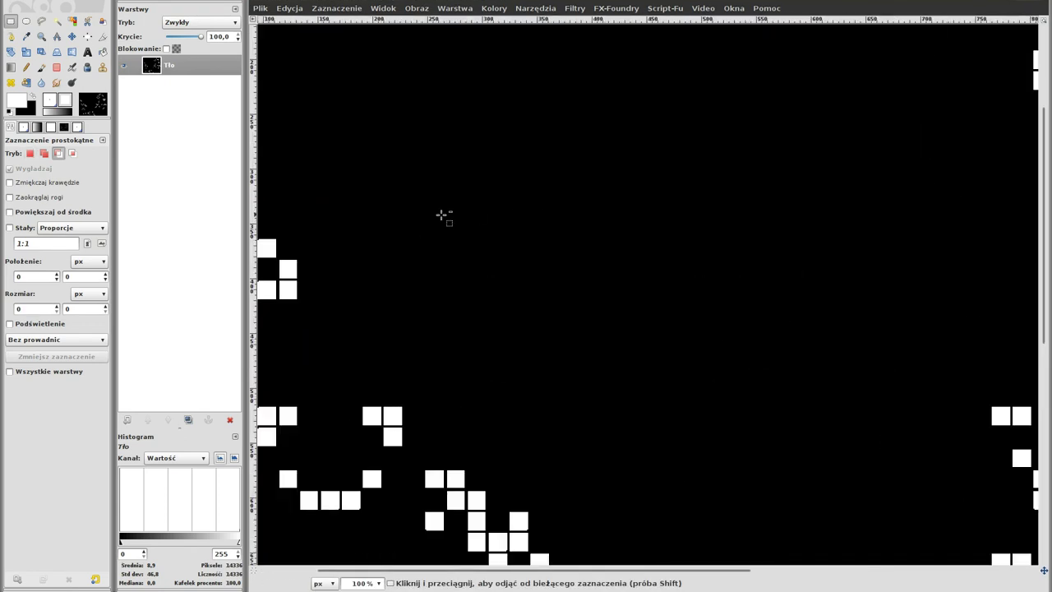
pyautogui.keyDown('ctrl'); pyautogui.scroll(2, 389, 242); pyautogui.keyUp('ctrl')
pyautogui.moveTo(486, 226)
pyautogui.mouseDown()
pyautogui.moveTo(513, 263)
pyautogui.moveTo(521, 245)
pyautogui.moveTo(509, 232)
pyautogui.mouseUp()
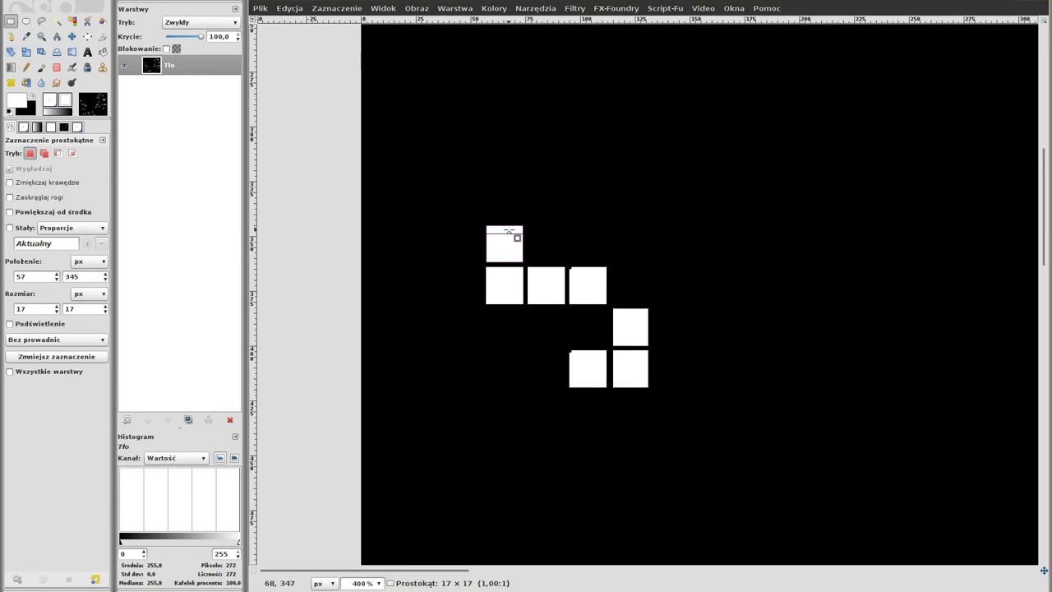
pyautogui.moveTo(517, 255); pyautogui.dragTo(521, 260)
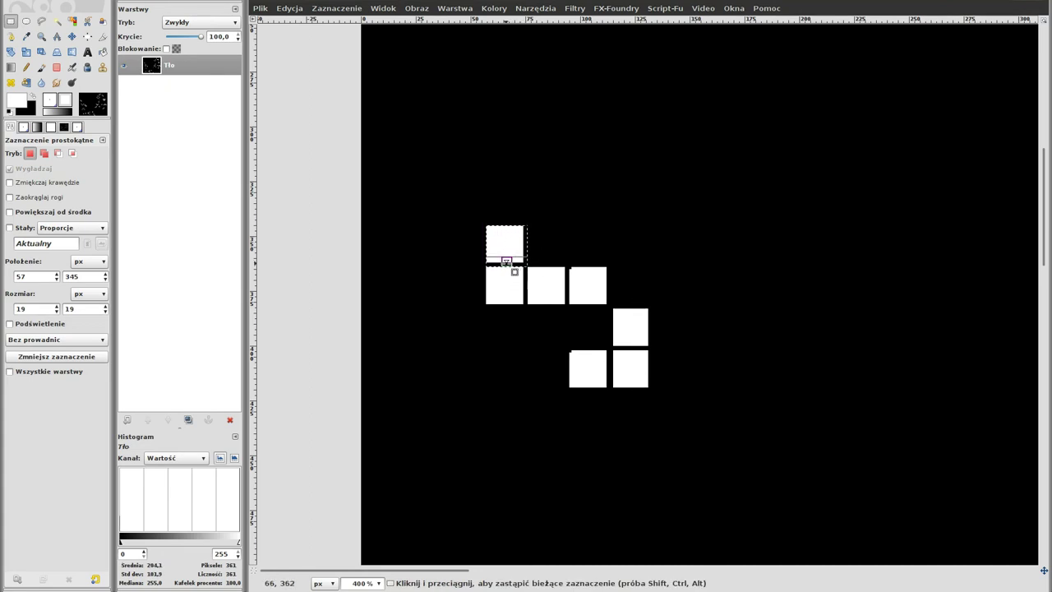
pyautogui.keyDown('ctrl'); pyautogui.scroll(2, 508, 260); pyautogui.keyUp('ctrl')
pyautogui.keyDown('ctrl'); pyautogui.scroll(2, 508, 261); pyautogui.keyUp('ctrl')
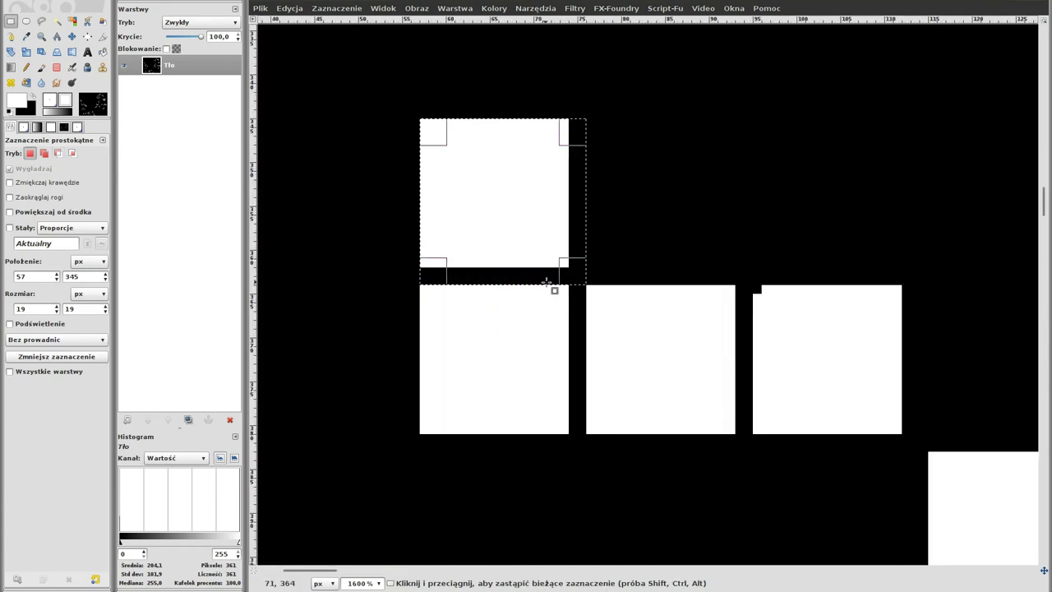
# Clear the selection, turn on View > Show Grid, and zoom back to 100%
pyautogui.click(590, 201)
pyautogui.click(416, 9)
pyautogui.moveTo(383, 8)
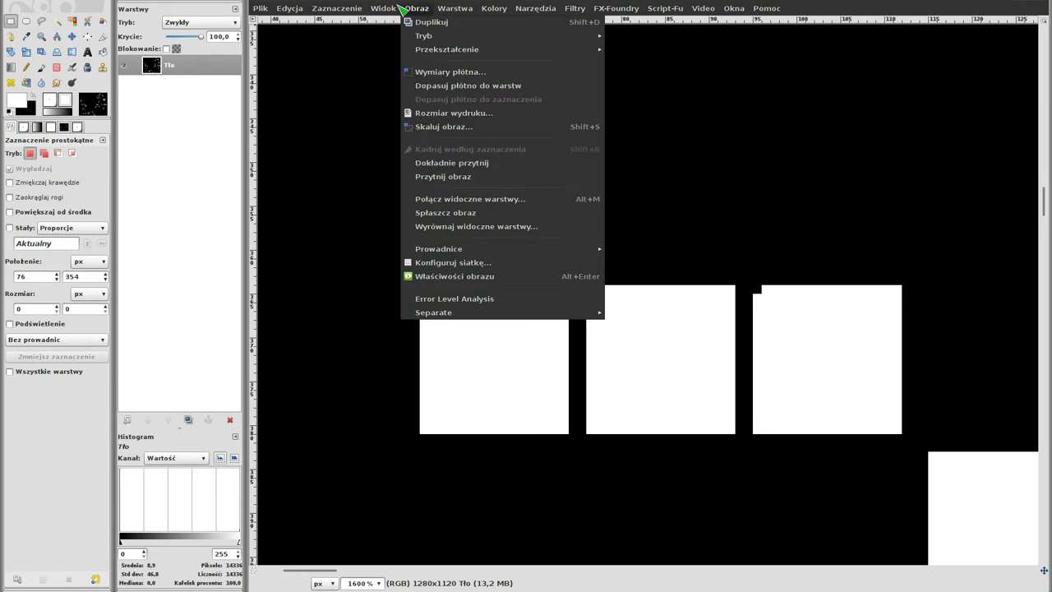
pyautogui.click(413, 185)
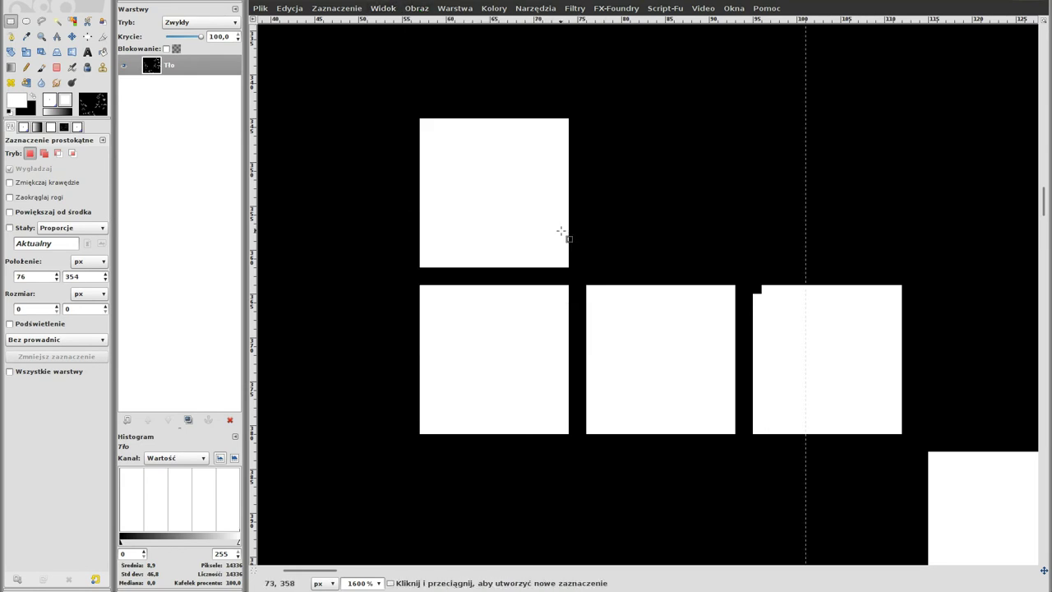
pyautogui.scroll(-3, 562, 233)
pyautogui.scroll(2, 575, 197)
pyautogui.keyDown('ctrl'); pyautogui.scroll(-3, 578, 188); pyautogui.keyUp('ctrl')
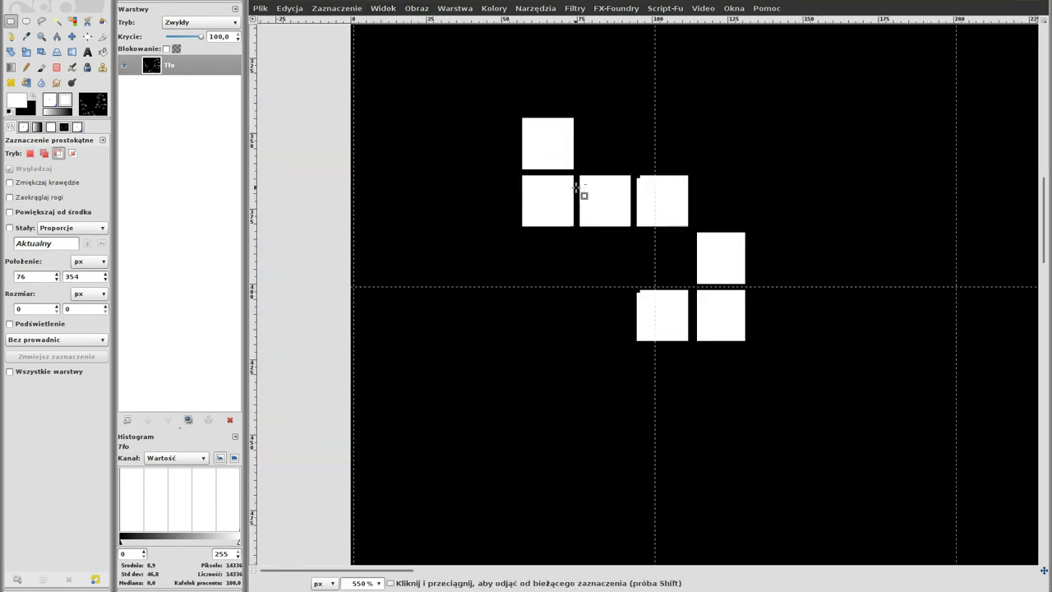
pyautogui.keyDown('ctrl'); pyautogui.scroll(-2, 580, 197); pyautogui.keyUp('ctrl')
pyautogui.keyDown('ctrl'); pyautogui.scroll(-2, 580, 197); pyautogui.keyUp('ctrl')
pyautogui.keyDown('ctrl'); pyautogui.scroll(-1, 581, 198); pyautogui.keyUp('ctrl')
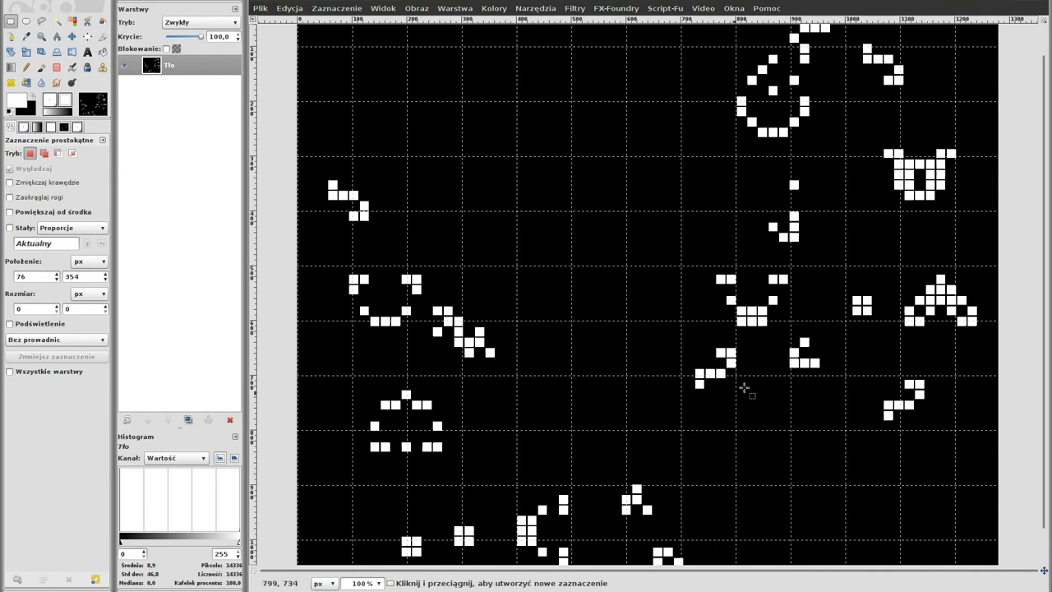
pyautogui.click(418, 9)
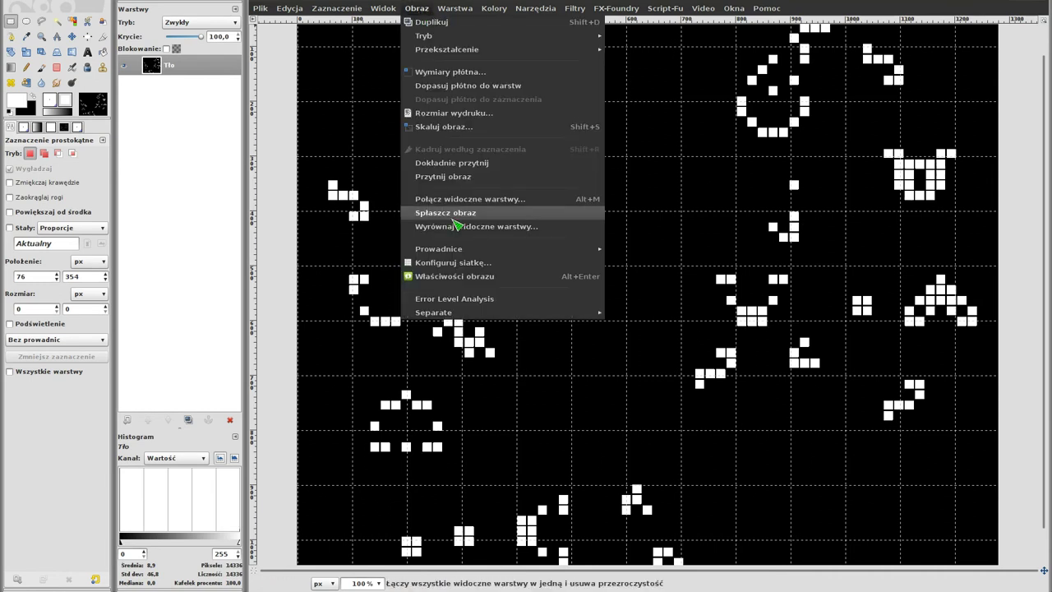
# Open Configure Grid with 19 × 19 px spacing and move the dialog beside the image
pyautogui.click(454, 262)
pyautogui.keyDown('alt'); pyautogui.moveTo(656, 261); pyautogui.dragTo(187, 247); pyautogui.keyUp('alt')
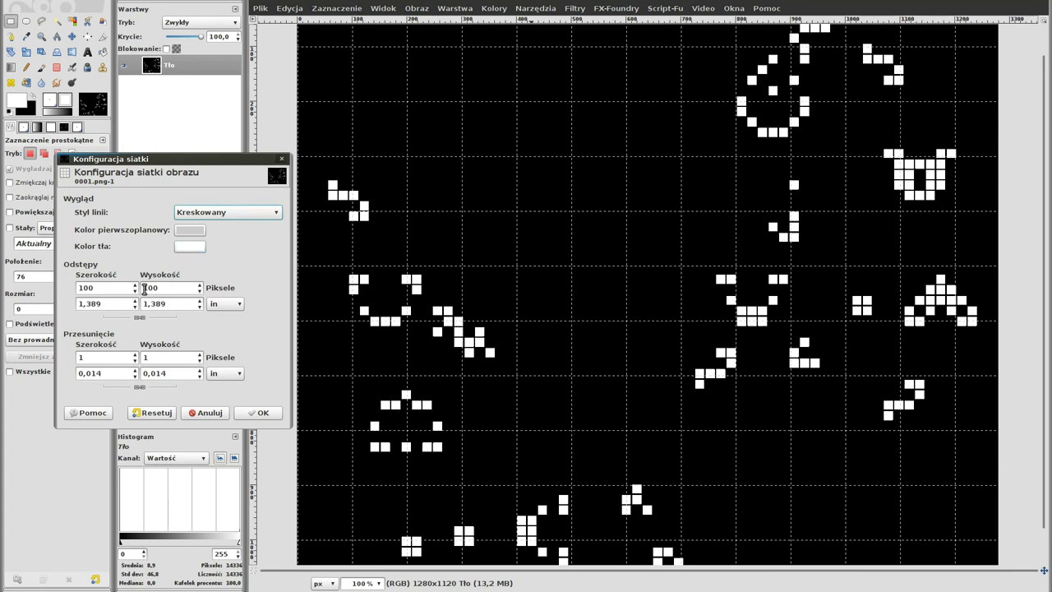
pyautogui.scroll(-5, 138, 292)
pyautogui.scroll(-5, 138, 292)
pyautogui.scroll(-5, 138, 292)
pyautogui.scroll(-6, 138, 292)
pyautogui.scroll(-14, 138, 292)
pyautogui.scroll(-13, 138, 293)
pyautogui.scroll(-12, 138, 292)
pyautogui.scroll(-12, 138, 293)
pyautogui.scroll(-5, 140, 292)
pyautogui.scroll(-5, 140, 293)
pyautogui.scroll(-5, 140, 293)
pyautogui.scroll(-4, 140, 292)
pyautogui.scroll(3, 143, 290)
pyautogui.scroll(3, 143, 289)
pyautogui.scroll(2, 143, 290)
pyautogui.scroll(2, 143, 289)
pyautogui.click(422, 214)
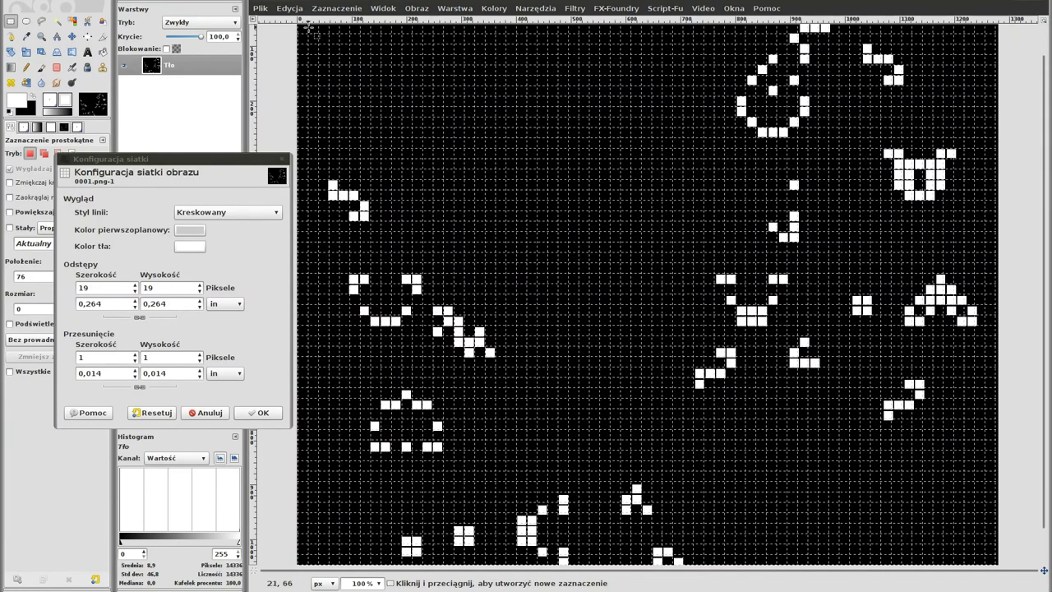
# Set the grid offset to 0 horizontally and 3 vertically, then centre the glider cells
pyautogui.scroll(1, 329, 99)
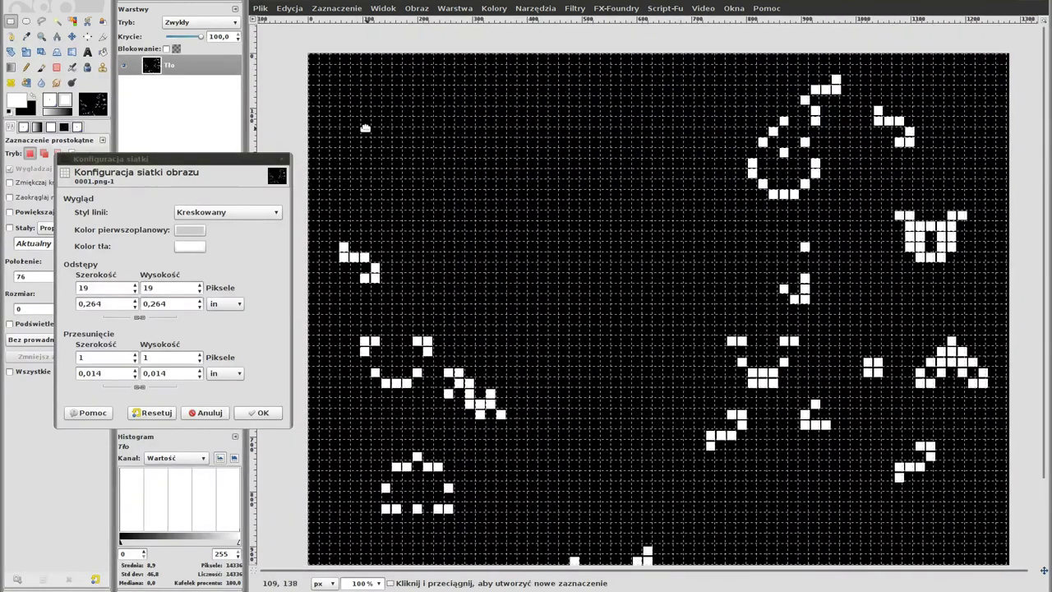
pyautogui.keyDown('ctrl'); pyautogui.scroll(5, 307, 41); pyautogui.keyUp('ctrl')
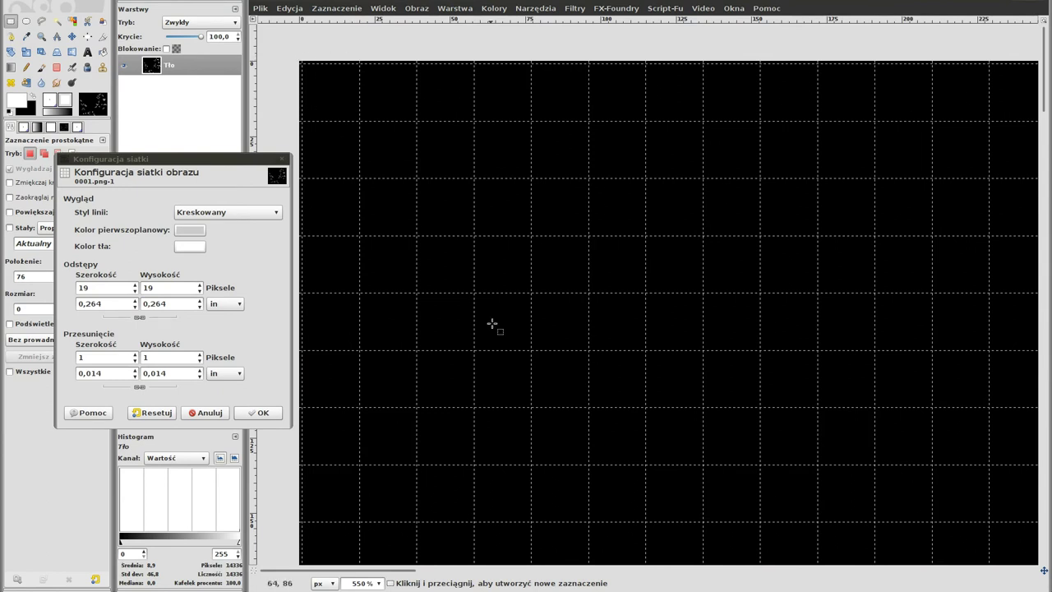
pyautogui.scroll(-5, 491, 246)
pyautogui.scroll(-5, 493, 329)
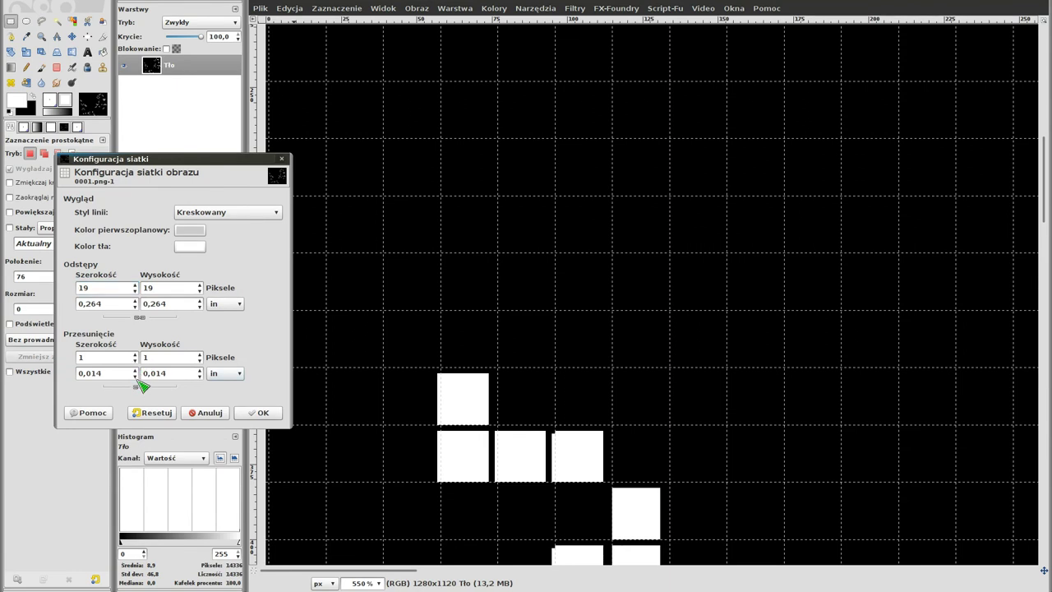
pyautogui.click(136, 359)
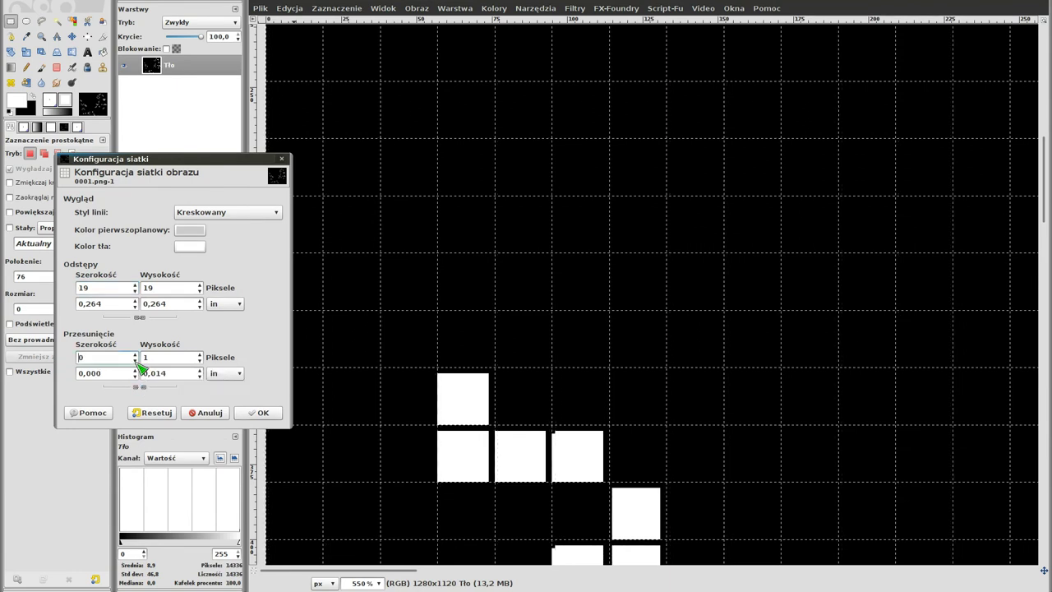
pyautogui.click(199, 354)
pyautogui.click(199, 355)
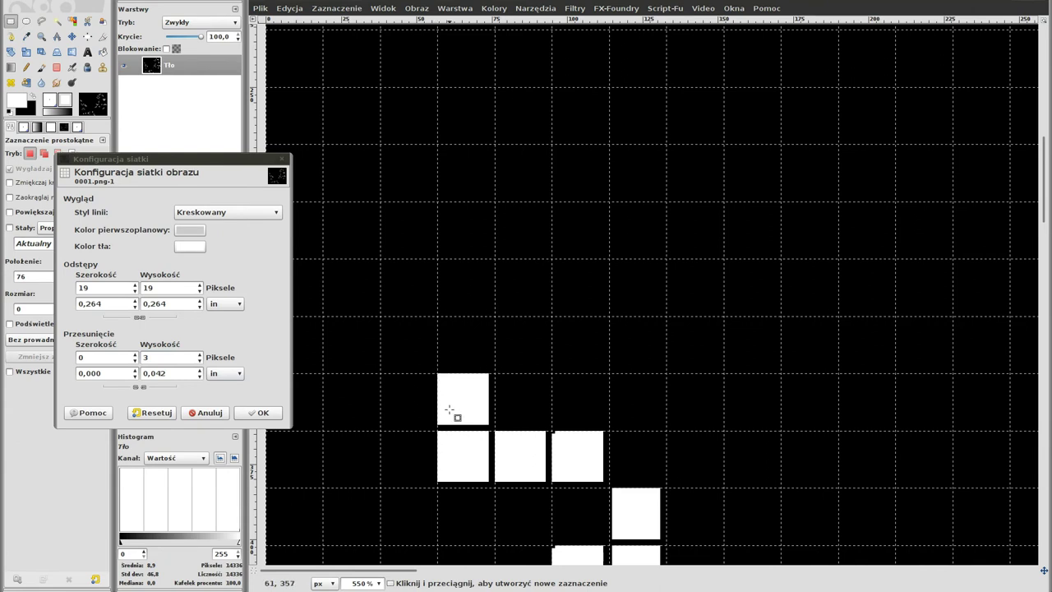
pyautogui.moveTo(521, 417)
pyautogui.mouseDown(button='middle')
pyautogui.moveTo(499, 167)
pyautogui.moveTo(510, 156)
pyautogui.mouseUp(button='middle')
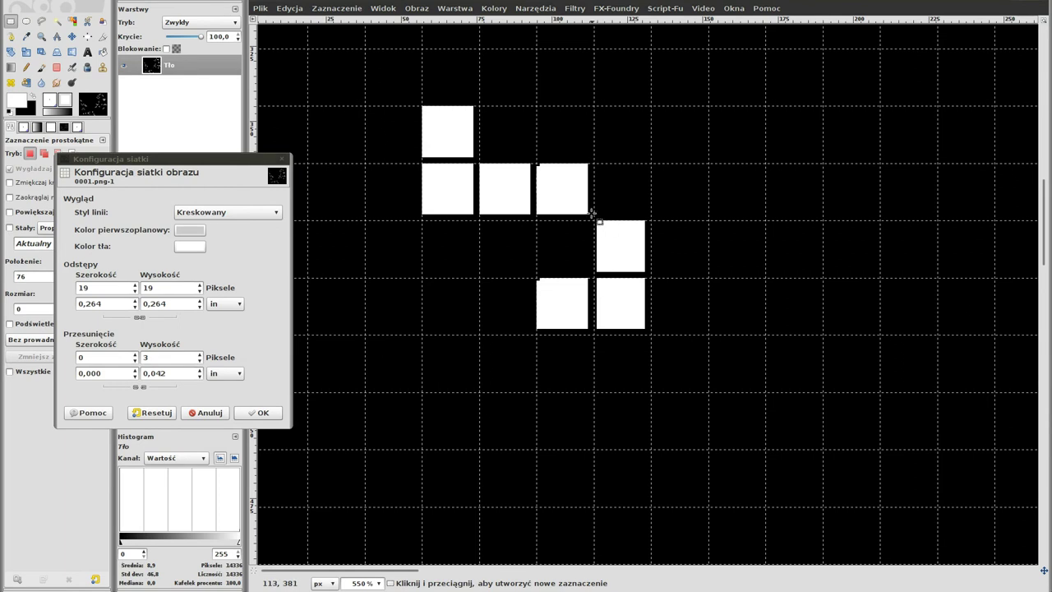
# Pan across the image, testing 20 px grid spacing and horizontal offsets down to -3
pyautogui.keyDown('ctrl'); pyautogui.scroll(-1, 581, 212); pyautogui.keyUp('ctrl')
pyautogui.keyDown('ctrl'); pyautogui.scroll(-3, 575, 200); pyautogui.keyUp('ctrl')
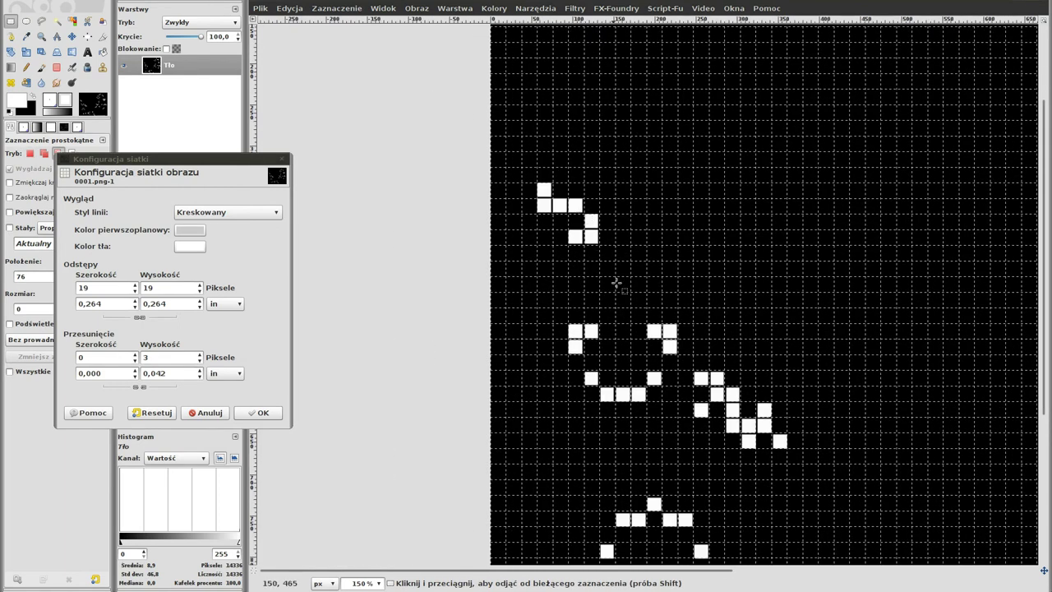
pyautogui.moveTo(608, 242); pyautogui.dragTo(451, 195, button='middle')
pyautogui.moveTo(747, 228); pyautogui.dragTo(481, 222, button='middle')
pyautogui.hscroll(4, 577, 246)
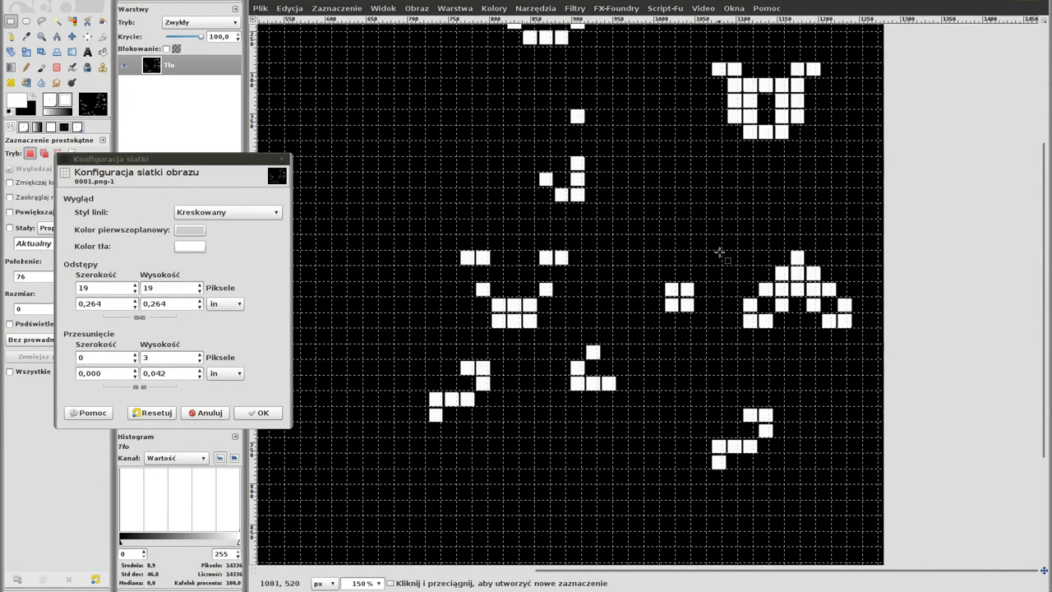
pyautogui.hscroll(-5, 739, 246)
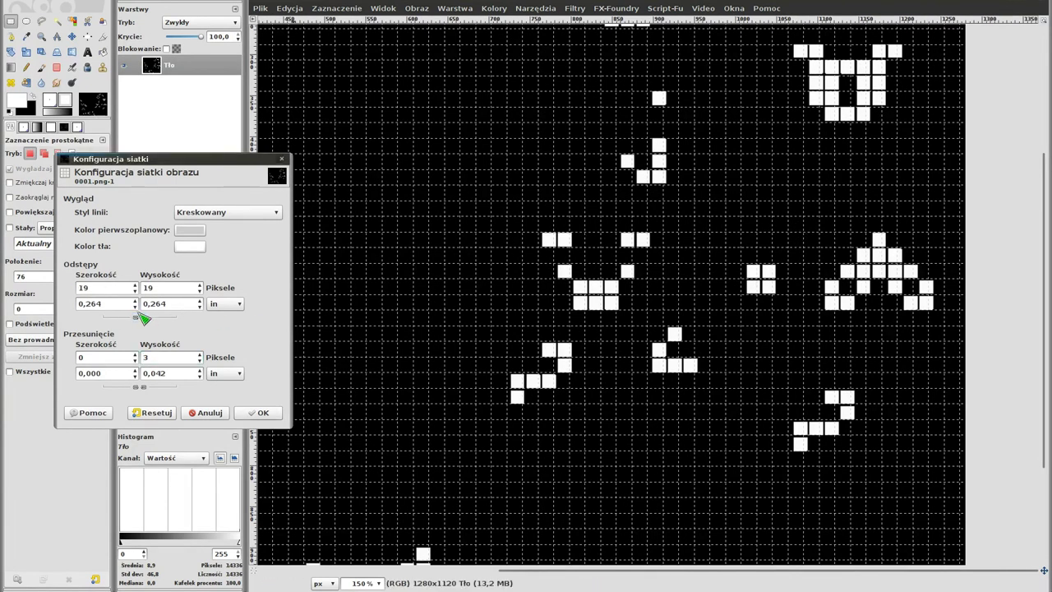
pyautogui.click(135, 285)
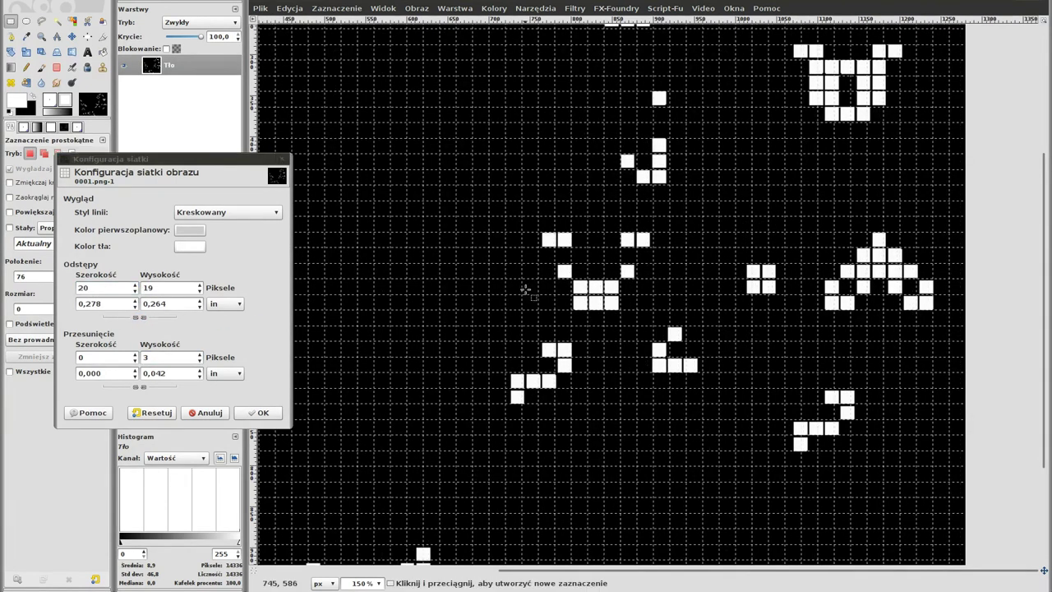
pyautogui.click(442, 308)
pyautogui.hscroll(-10, 441, 307)
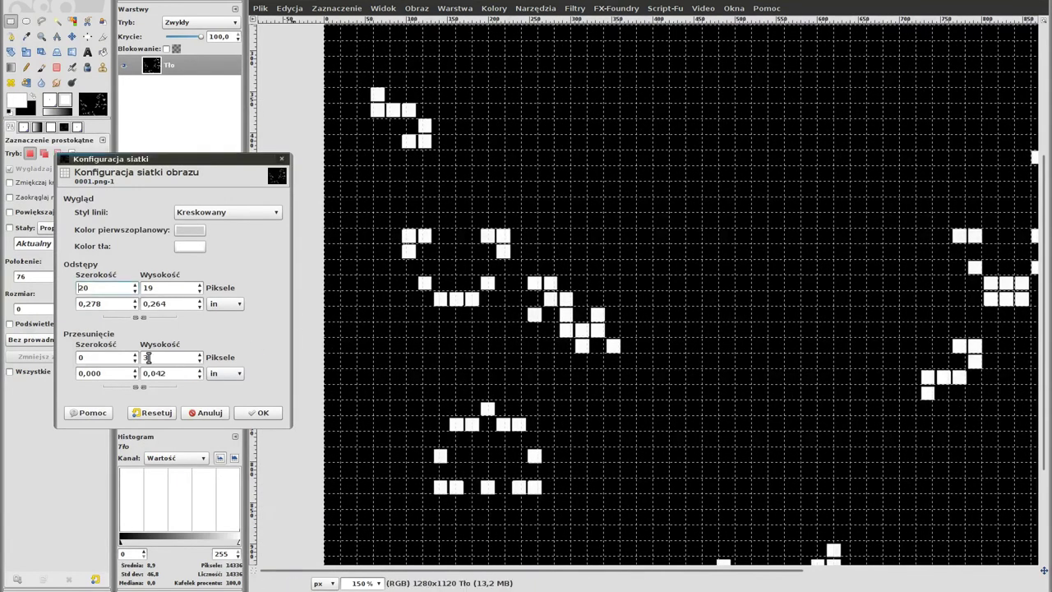
pyautogui.click(137, 354)
pyautogui.click(136, 360)
pyautogui.click(135, 360)
pyautogui.click(136, 360)
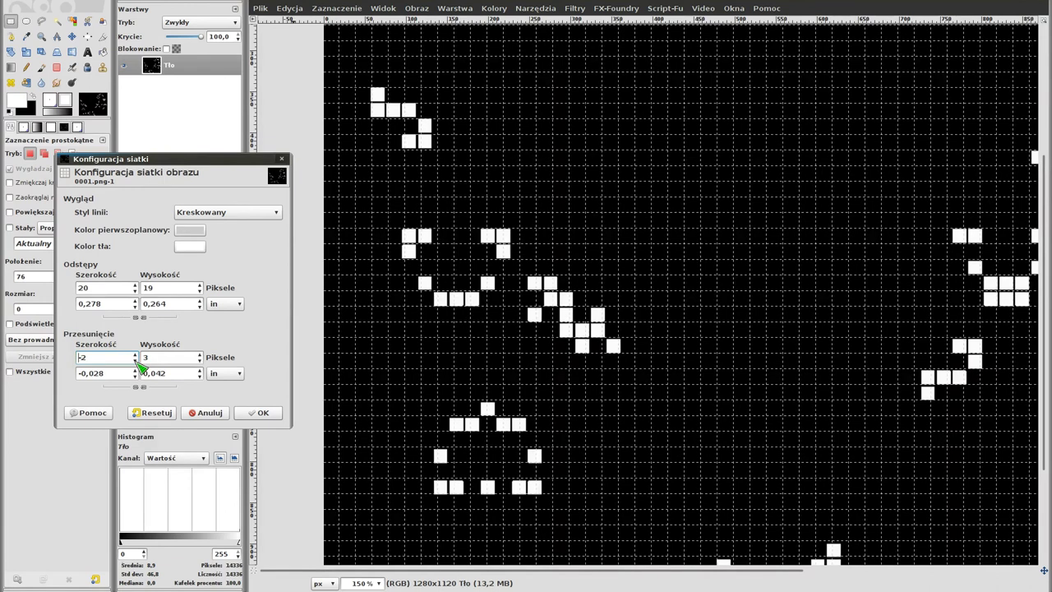
pyautogui.click(136, 360)
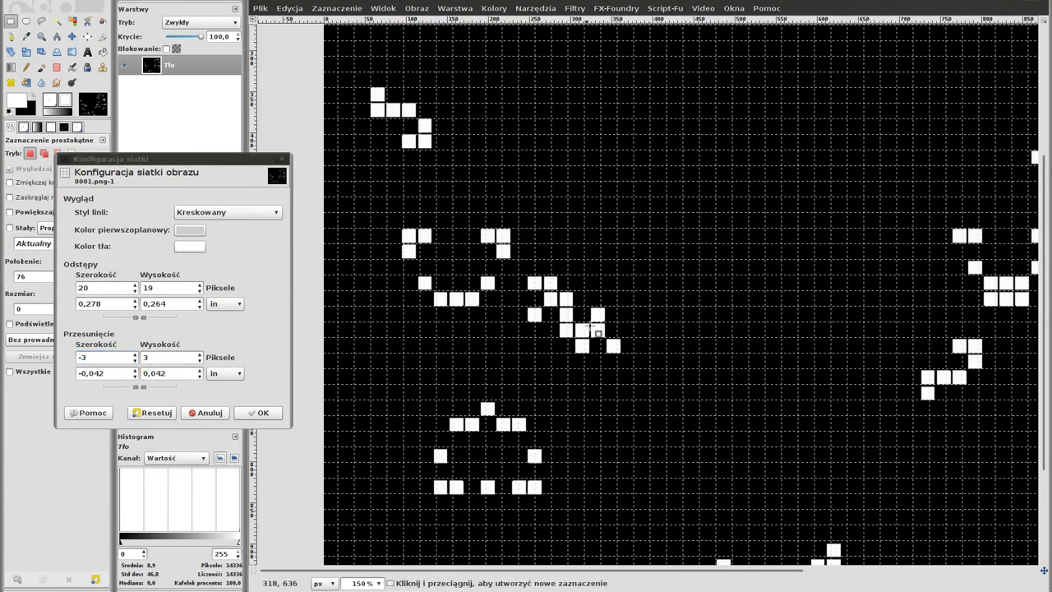
# Return the grid spacing width to 19 px and the horizontal offset to 0
pyautogui.hscroll(2, 599, 329)
pyautogui.hscroll(3, 833, 274)
pyautogui.scroll(1, 833, 275)
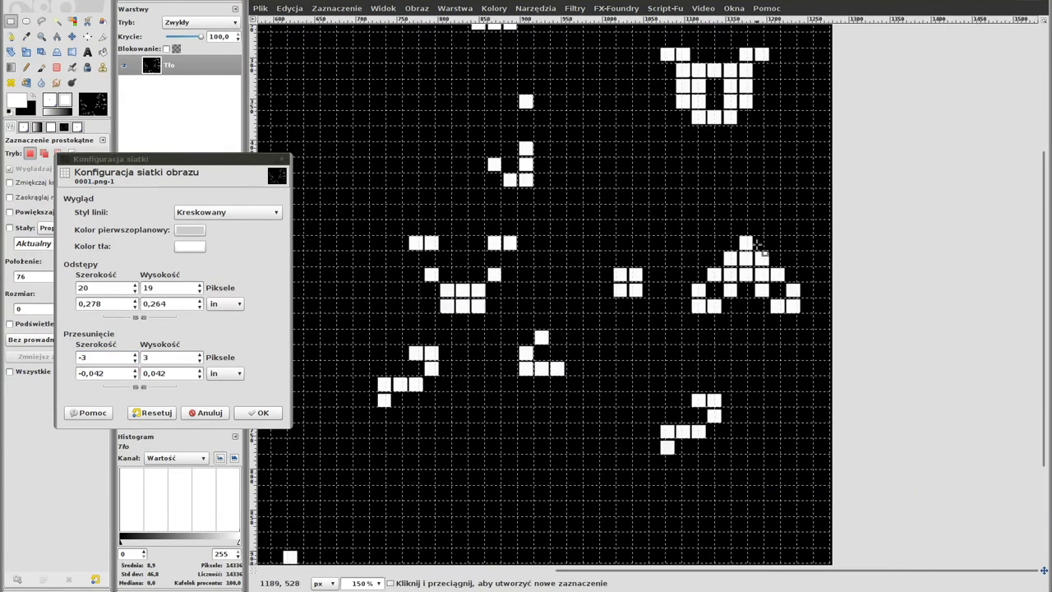
pyautogui.hscroll(-2, 749, 256)
pyautogui.hscroll(-4, 493, 263)
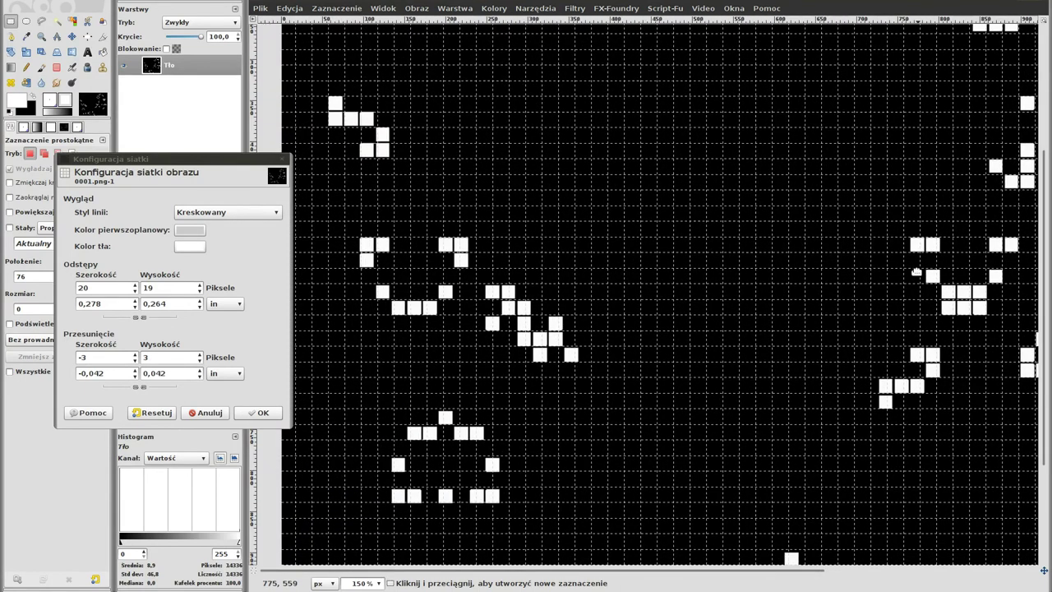
pyautogui.click(134, 291)
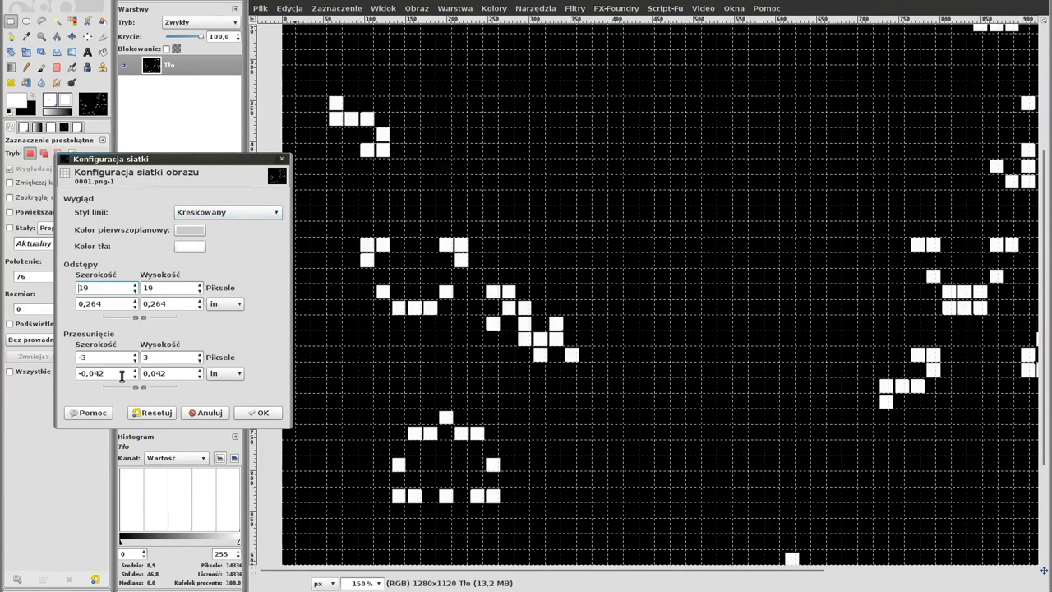
pyautogui.click(135, 354)
pyautogui.click(136, 354)
pyautogui.click(136, 354)
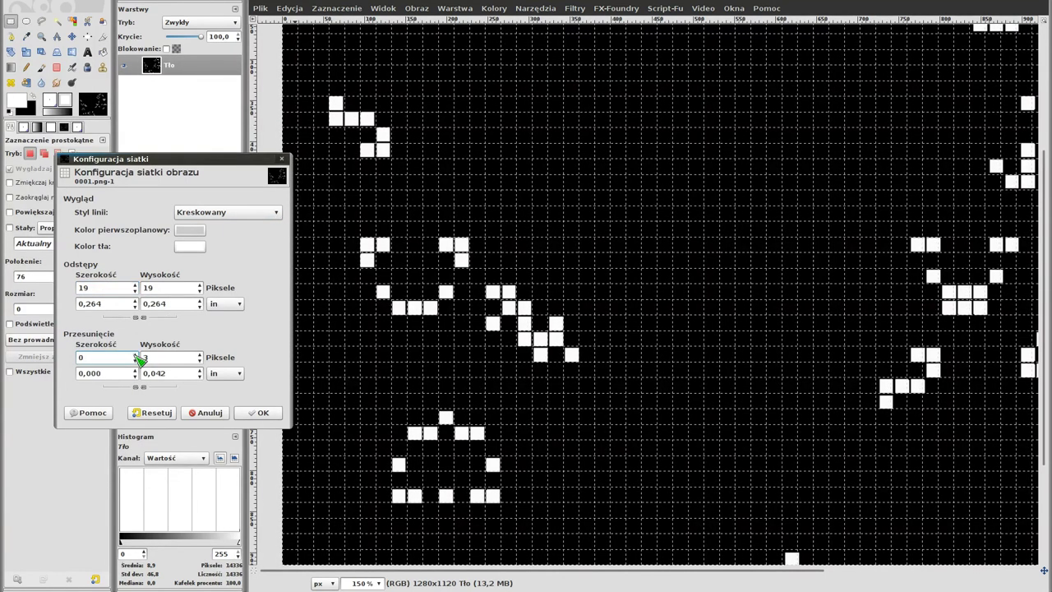
# Change the grid spacing width from 0,264 in to 0,265 in
pyautogui.click(89, 286)
pyautogui.click(223, 306)
pyautogui.click(235, 317)
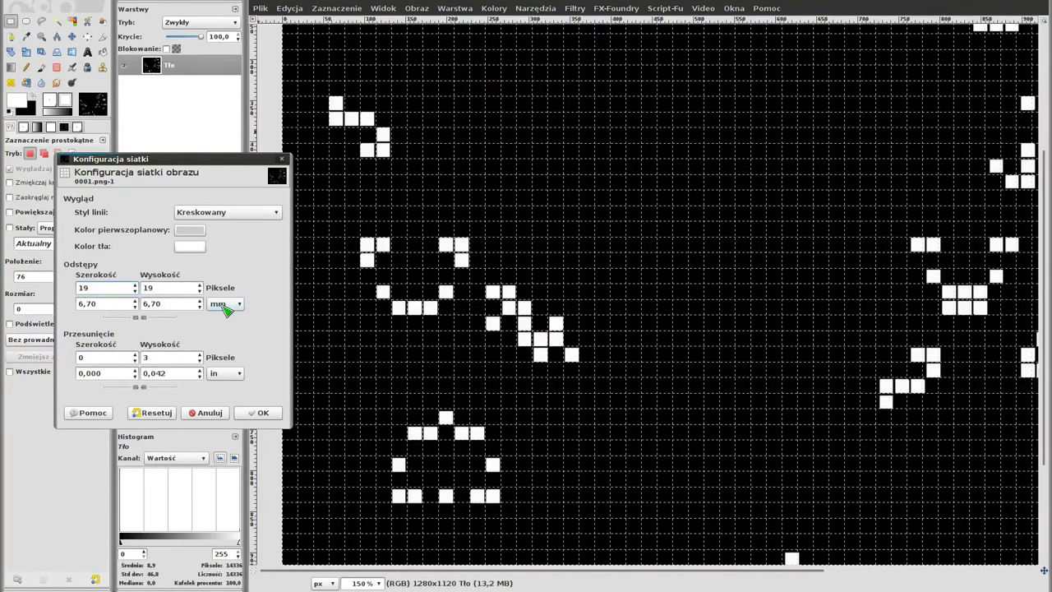
pyautogui.click(224, 304)
pyautogui.click(225, 290)
pyautogui.moveTo(96, 305); pyautogui.dragTo(106, 304)
pyautogui.write('5')
pyautogui.press('Tab')
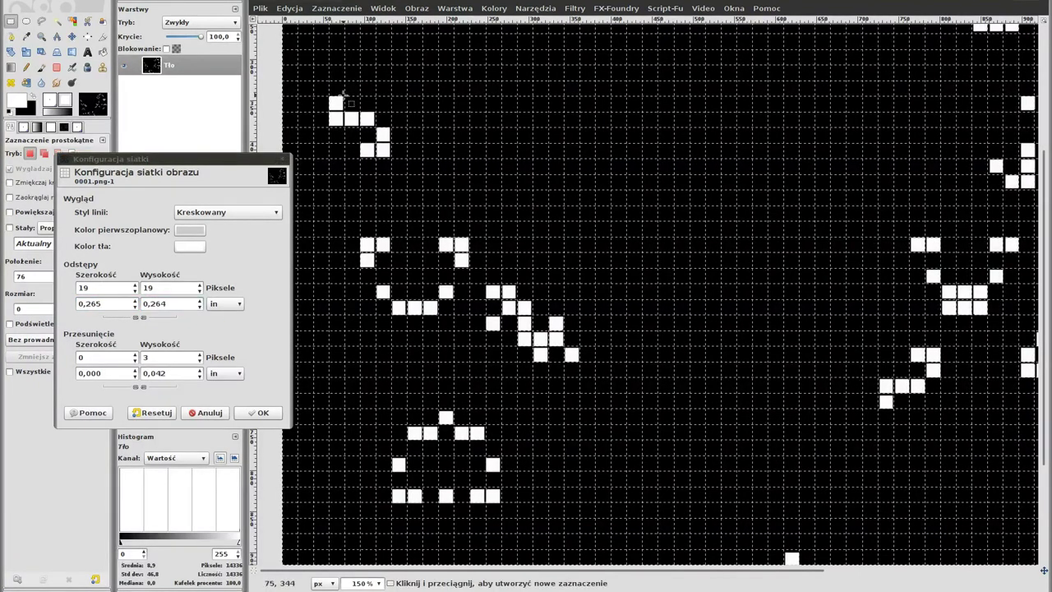
# Pan across the image at 100% to check the grid lines against the cells
pyautogui.moveTo(892, 345)
pyautogui.mouseDown(button='middle')
pyautogui.moveTo(653, 323)
pyautogui.moveTo(544, 329)
pyautogui.mouseUp(button='middle')
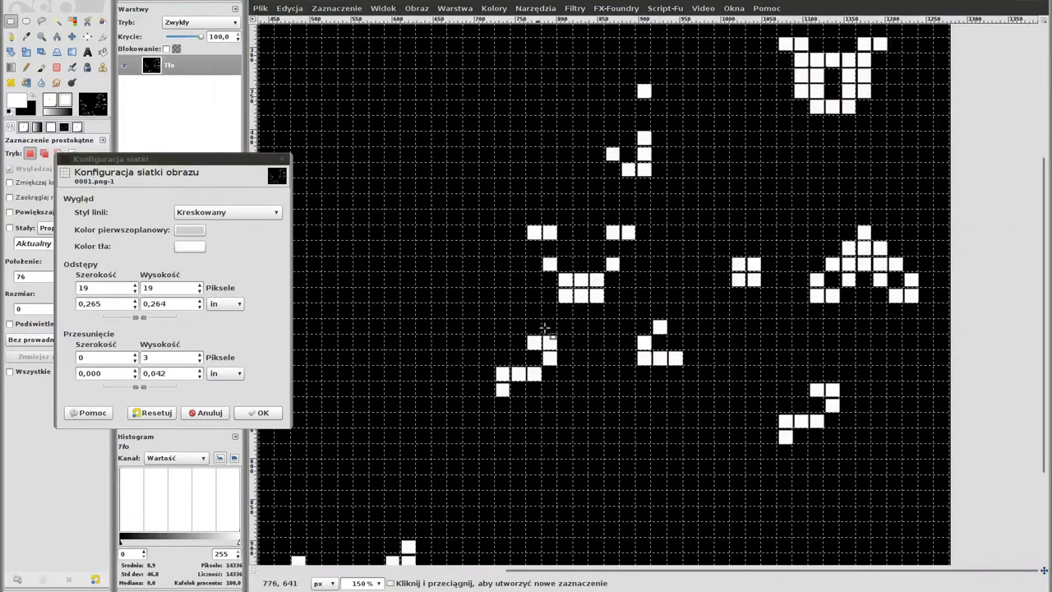
pyautogui.moveTo(887, 296); pyautogui.dragTo(865, 302, button='middle')
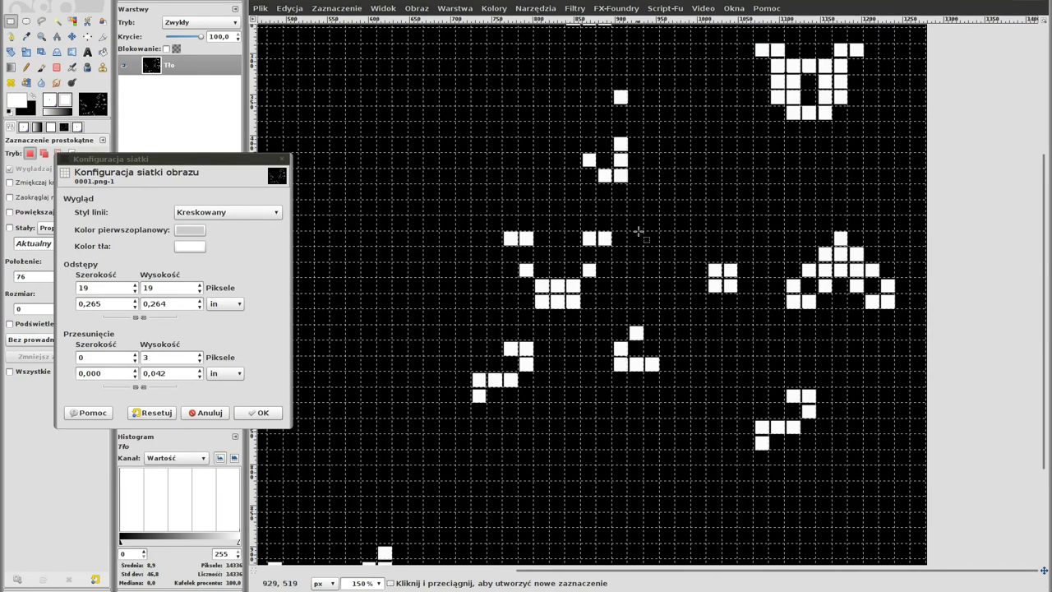
pyautogui.keyDown('shift'); pyautogui.moveTo(673, 176); pyautogui.dragTo(672, 436, button='middle'); pyautogui.keyUp('shift')
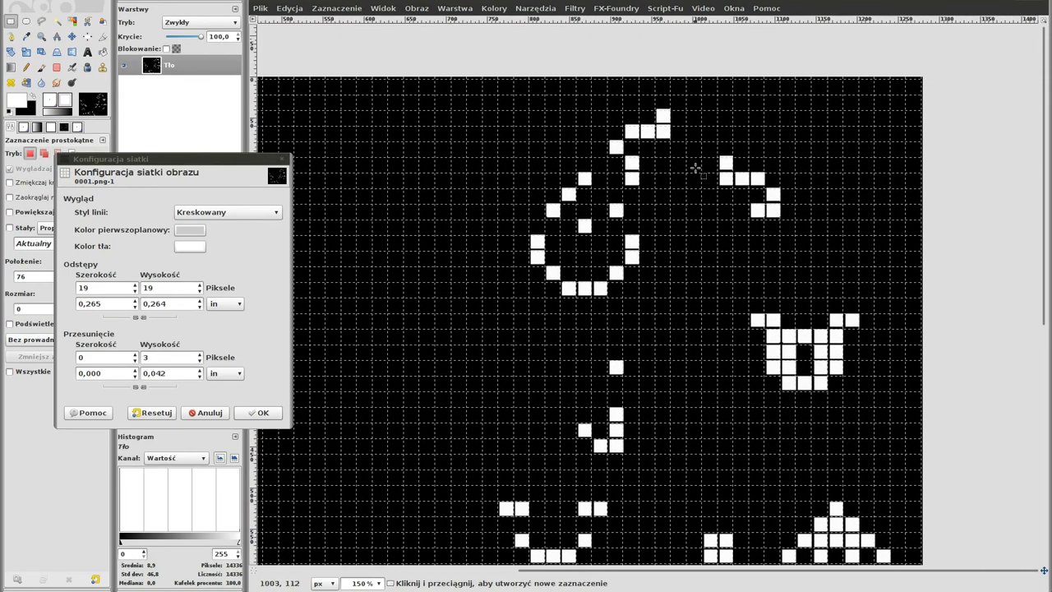
pyautogui.keyDown('shift'); pyautogui.moveTo(477, 270); pyautogui.dragTo(596, 230, button='middle'); pyautogui.keyUp('shift')
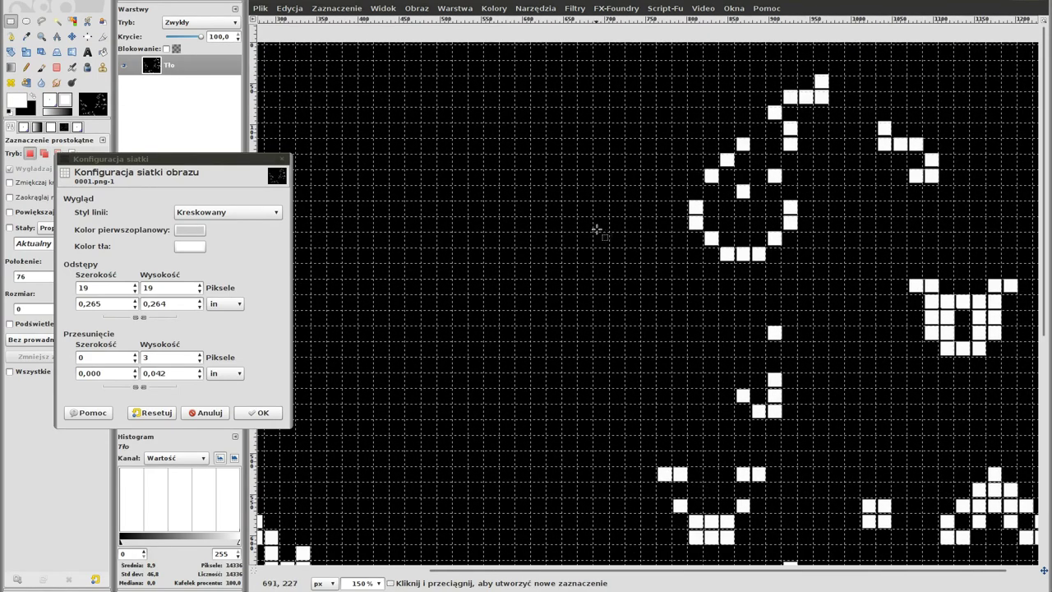
pyautogui.keyDown('ctrl'); pyautogui.scroll(-1, 596, 230); pyautogui.keyUp('ctrl')
pyautogui.moveTo(608, 311); pyautogui.dragTo(626, 244, button='middle')
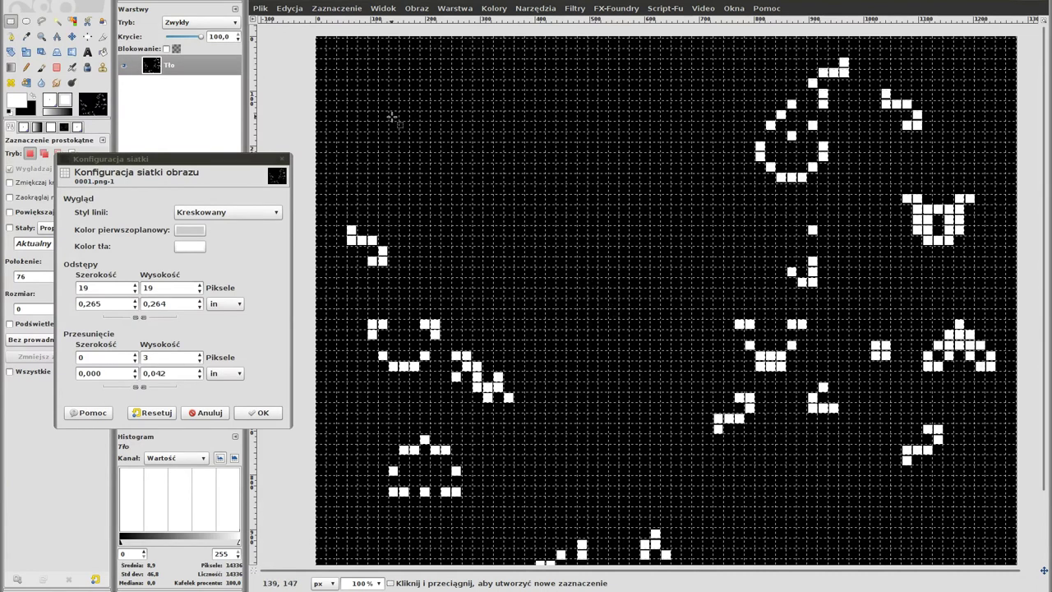
# Apply the grid settings with OK, then close 0001.png and answer the save prompt
pyautogui.click(176, 303)
pyautogui.click(284, 159)
pyautogui.click(1047, 3)
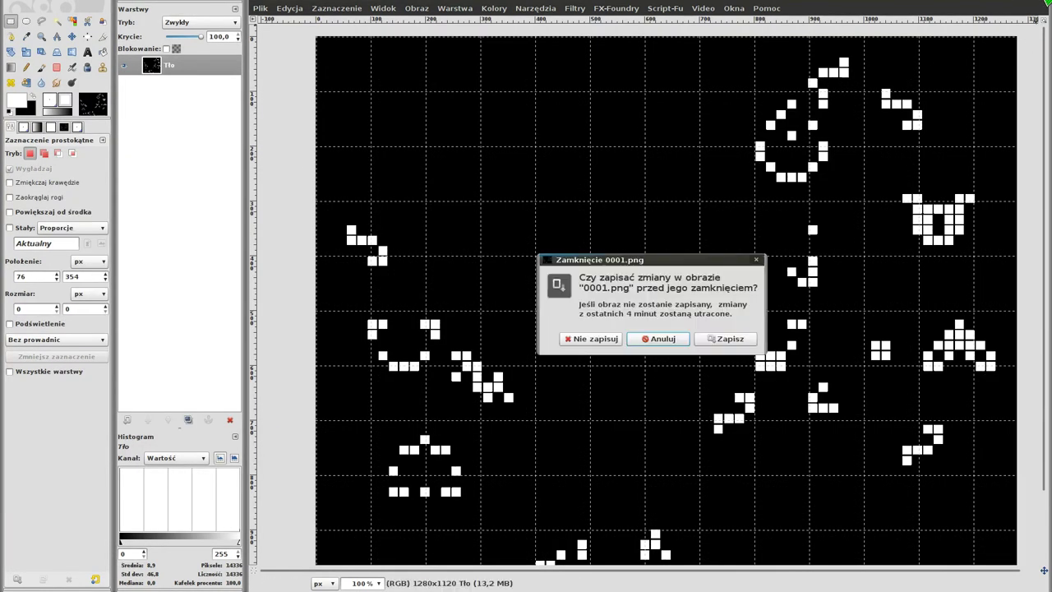
pyautogui.click(595, 340)
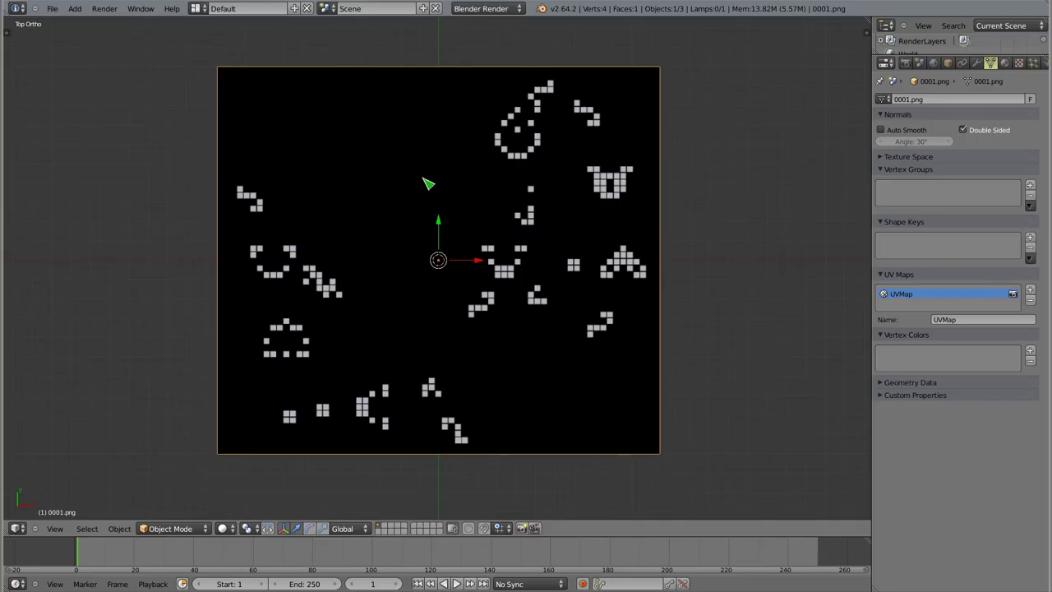
# Orbit to view the plane at an angle and show its 0001 image texture settings (1280 x 1120)
pyautogui.moveTo(405, 297)
pyautogui.mouseDown(button='middle')
pyautogui.moveTo(364, 106)
pyautogui.moveTo(424, 266)
pyautogui.moveTo(420, 350)
pyautogui.moveTo(381, 264)
pyautogui.moveTo(452, 273)
pyautogui.mouseUp(button='middle')
pyautogui.moveTo(436, 235); pyautogui.dragTo(459, 246, button='middle')
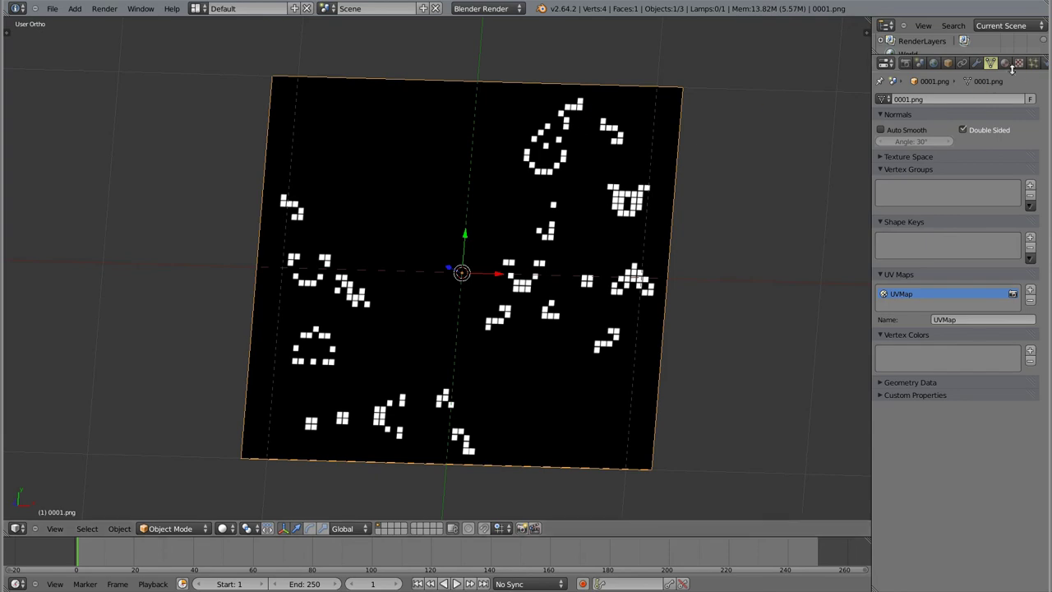
pyautogui.click(1019, 63)
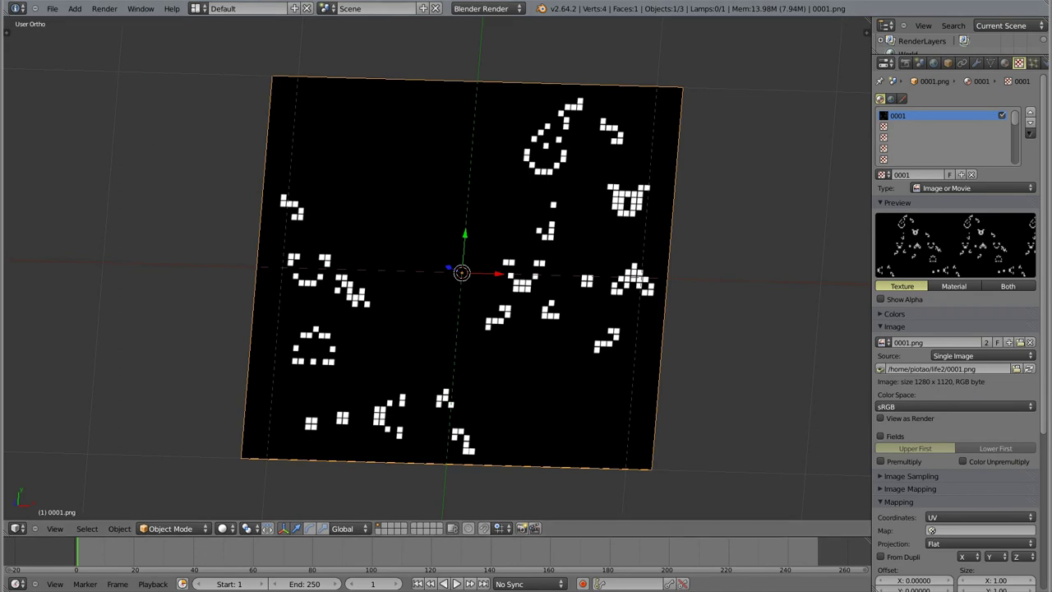
pyautogui.moveTo(146, 89)
pyautogui.keyDown('alt'); pyautogui.mouseDown()
pyautogui.moveTo(153, 293)
pyautogui.moveTo(709, 170)
pyautogui.moveTo(734, 105)
pyautogui.mouseUp(); pyautogui.keyUp('alt')
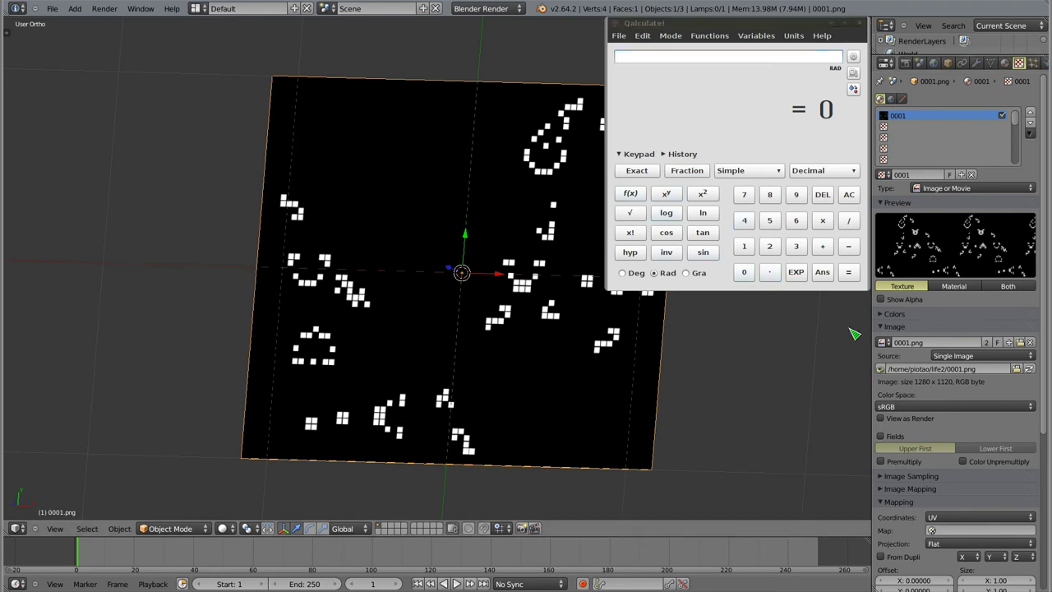
# Calculate 1280 ÷ 19 ≈ 67,368421 in Qalculate!
pyautogui.write('1280+19')
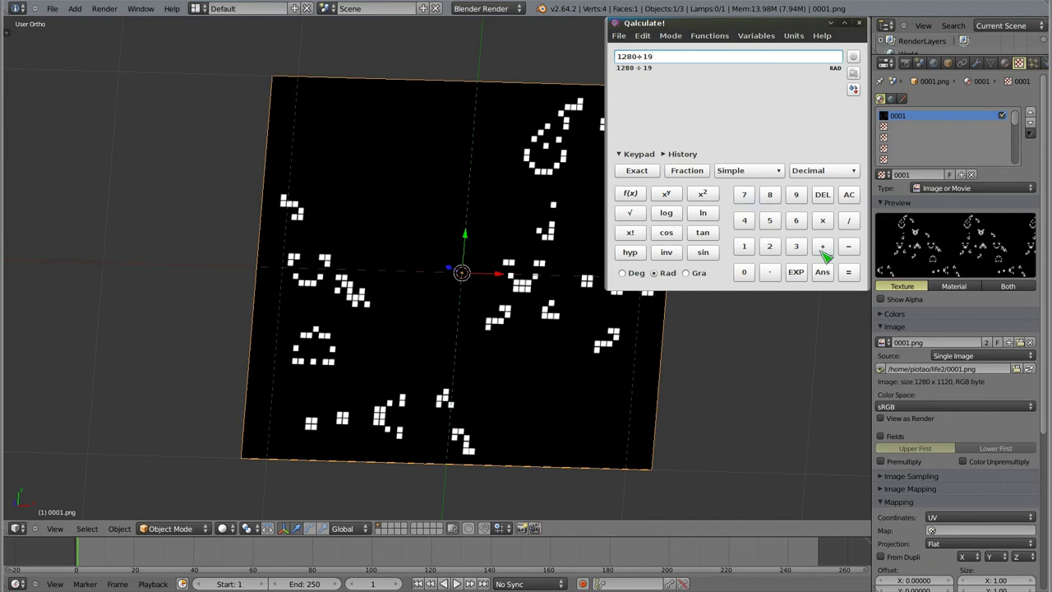
pyautogui.click(848, 274)
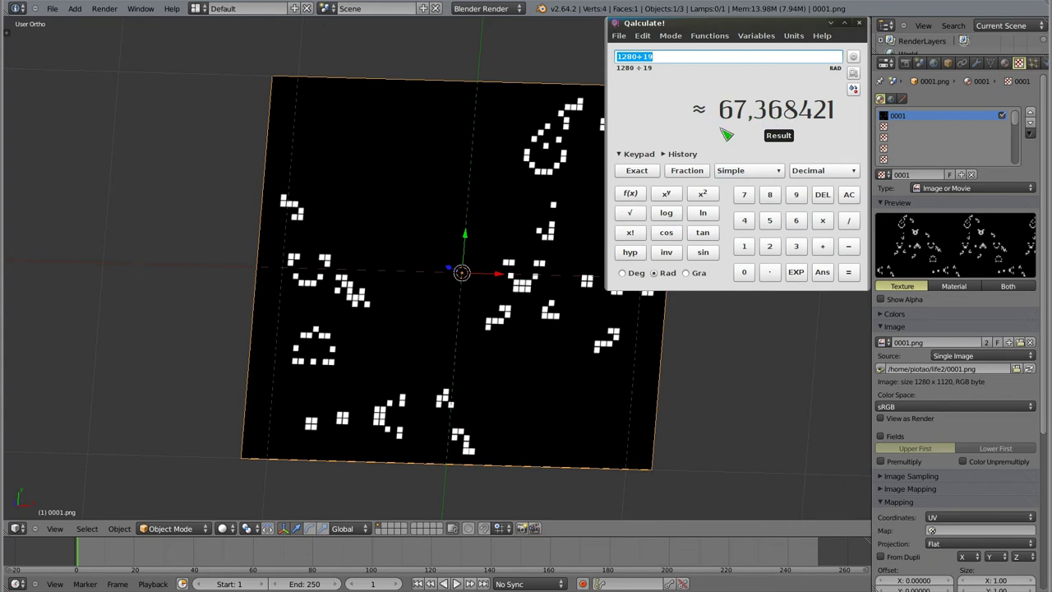
pyautogui.press('Tab')
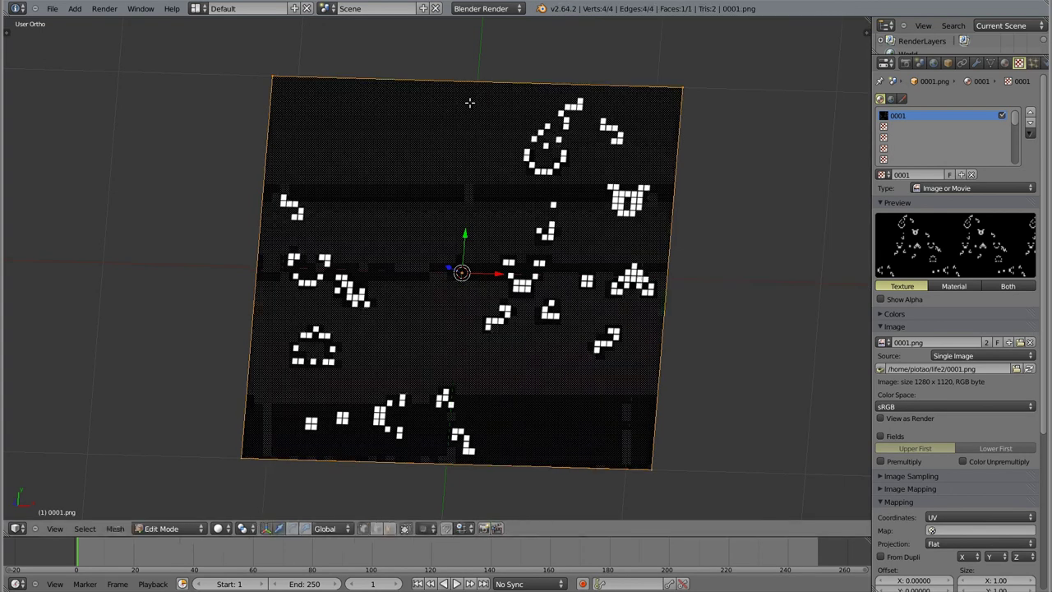
# Loop-cut the plane with 66 vertical cuts via Ctrl+R, then pan and orbit to check the strips
pyautogui.hotkey('ctrl', 'r')
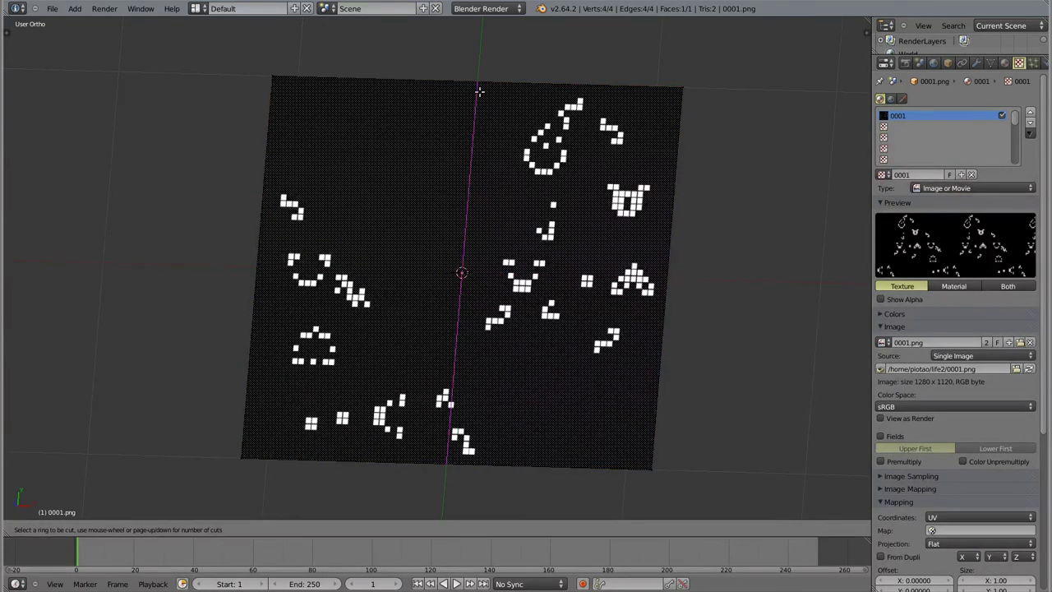
pyautogui.scroll(5, 479, 92)
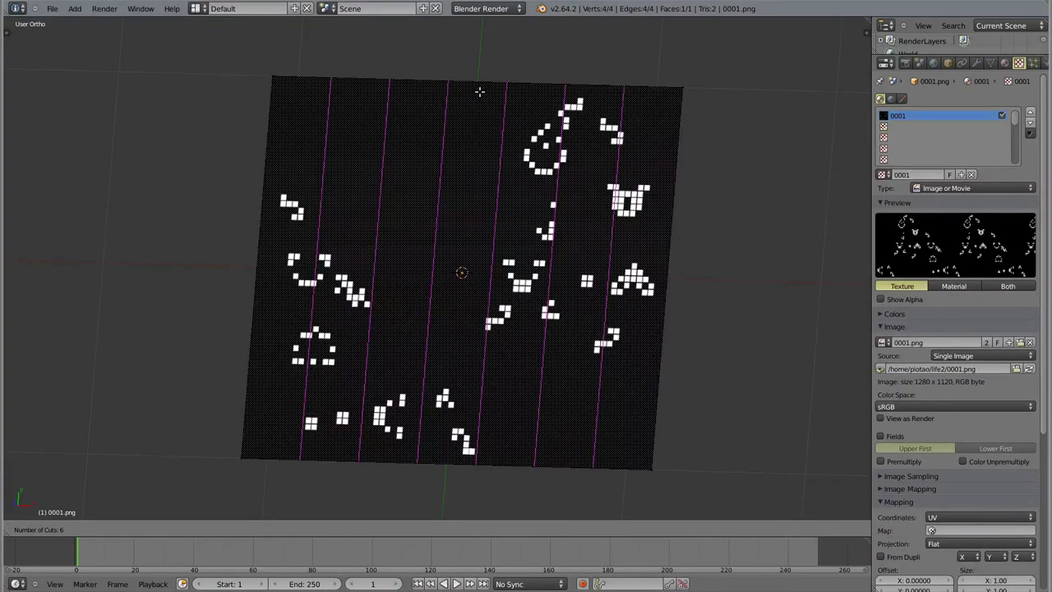
pyautogui.write('66')
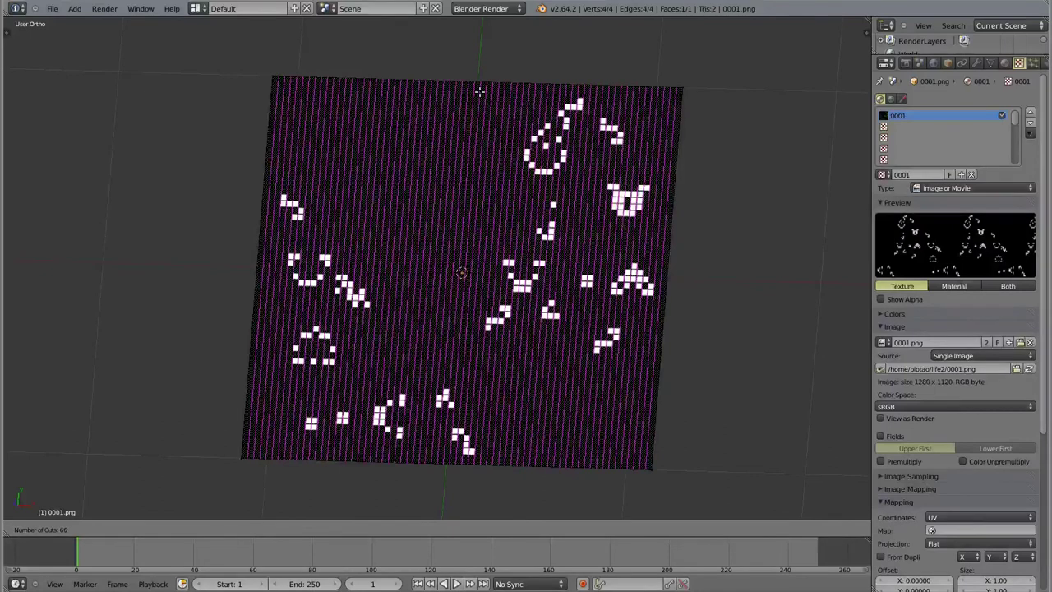
pyautogui.press('Return')
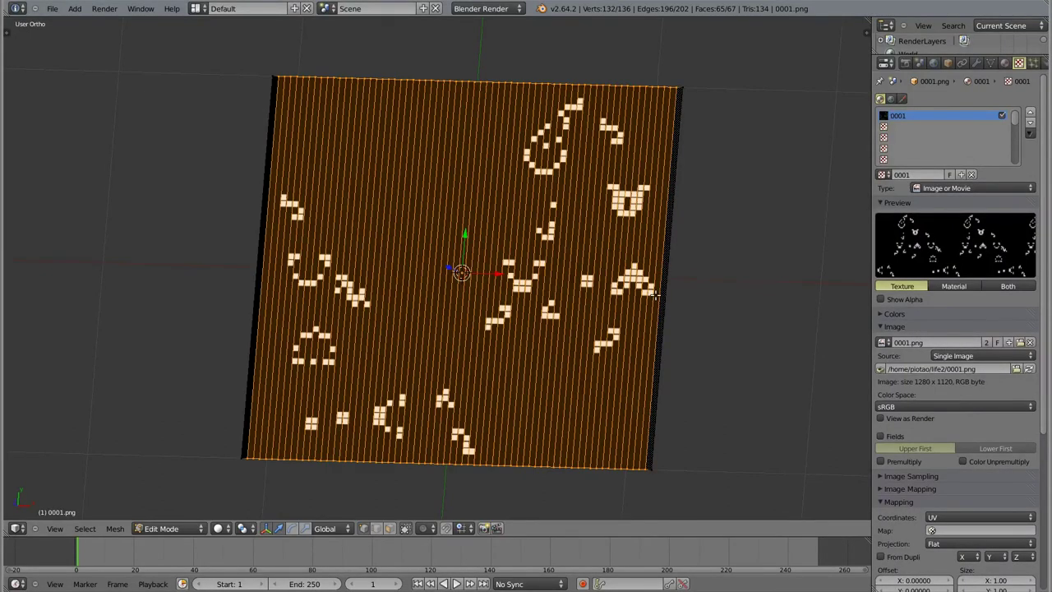
pyautogui.scroll(3, 631, 284)
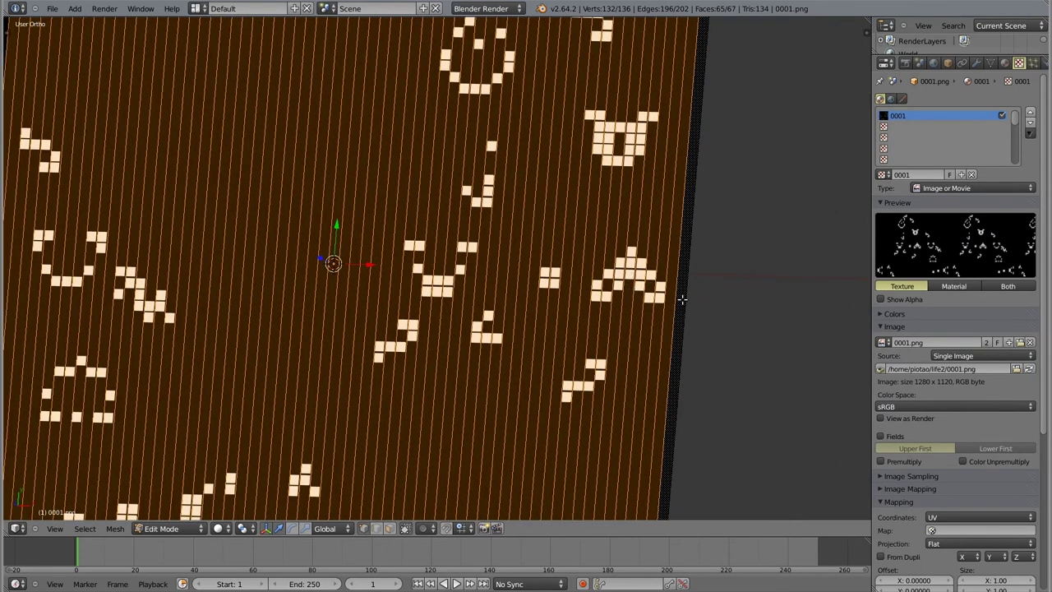
pyautogui.keyDown('shift'); pyautogui.moveTo(386, 209); pyautogui.dragTo(536, 214, button='middle'); pyautogui.keyUp('shift')
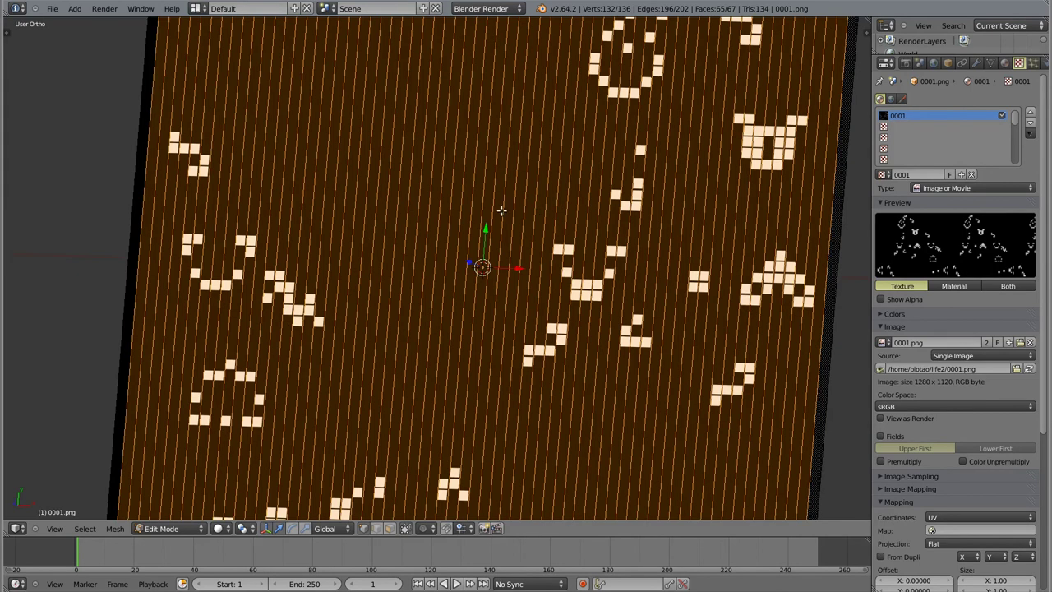
pyautogui.keyDown('shift'); pyautogui.moveTo(491, 213); pyautogui.dragTo(518, 211, button='middle'); pyautogui.keyUp('shift')
pyautogui.scroll(1, 553, 220)
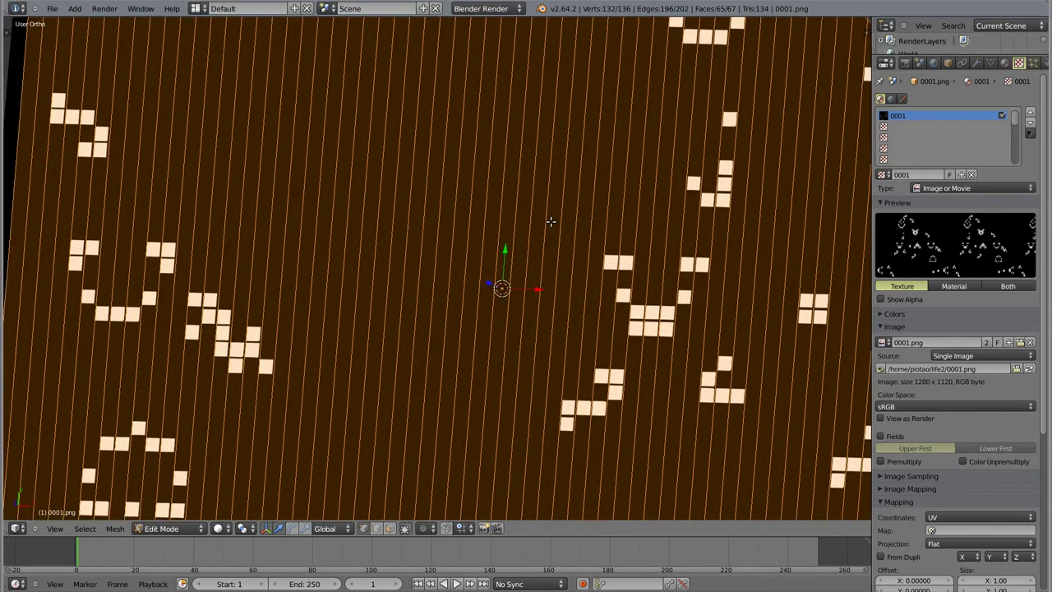
pyautogui.scroll(-3, 553, 258)
pyautogui.moveTo(553, 258); pyautogui.dragTo(480, 132, button='middle')
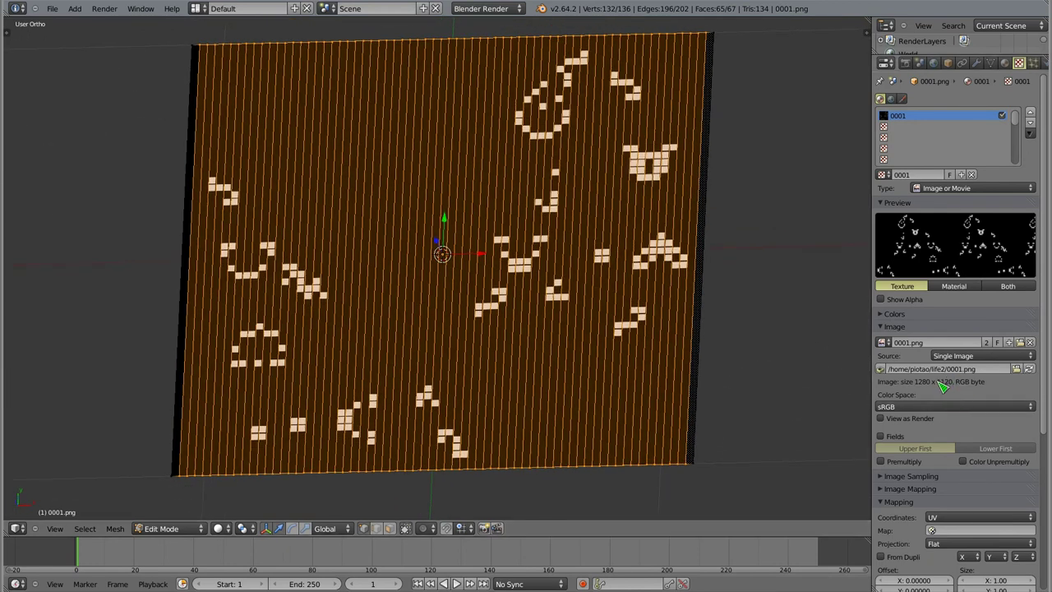
pyautogui.hotkey('alt', 'Tab')
# Compute 1120 ÷ 19 ≈ 58,947368 in Qalculate!, then close the calculator
pyautogui.write('1')
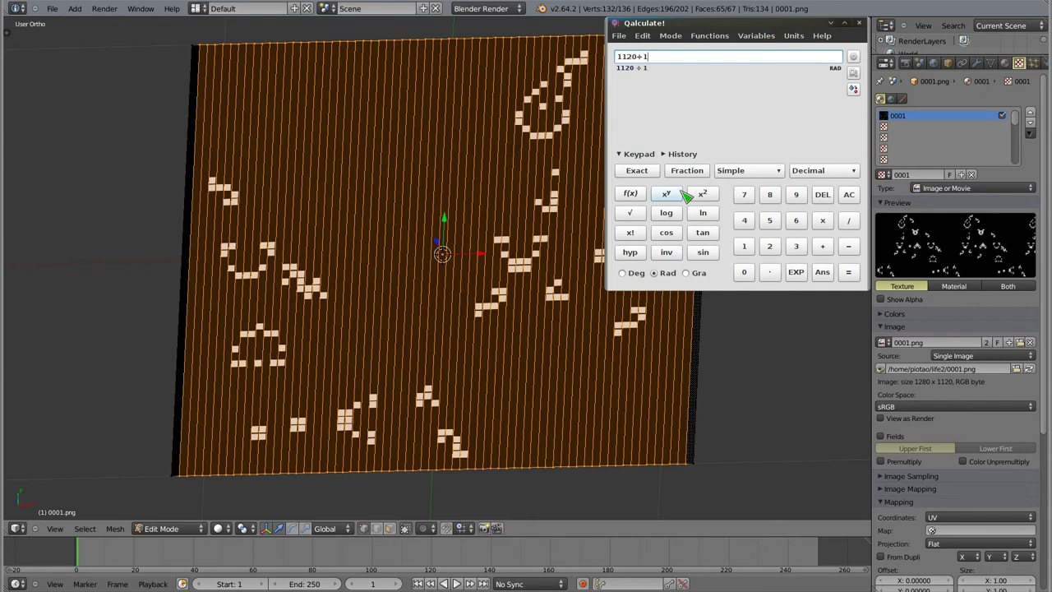
pyautogui.press('Return')
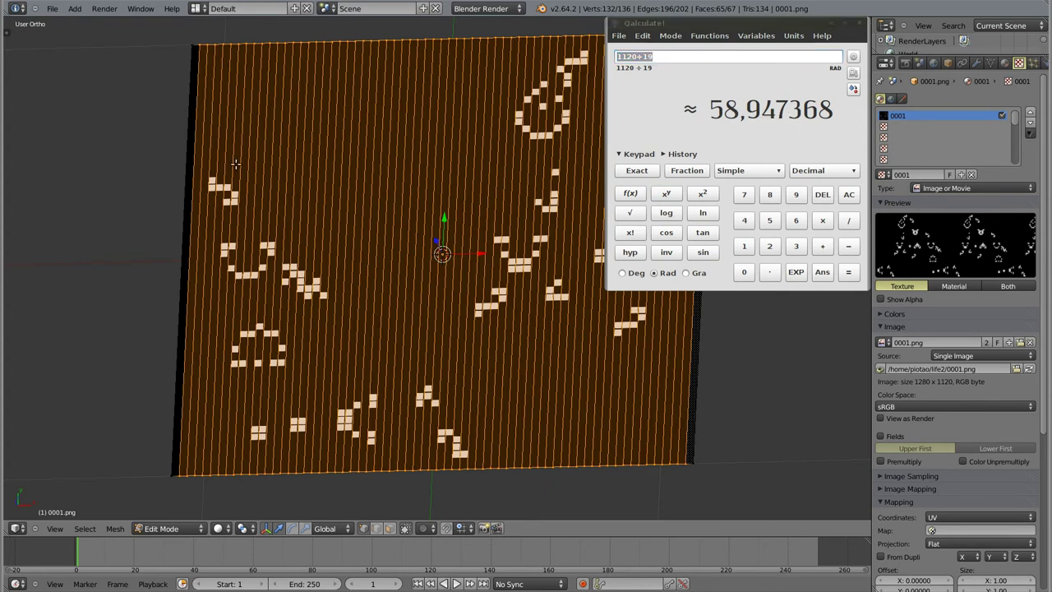
pyautogui.click(859, 24)
pyautogui.press('a')
pyautogui.hotkey('ctrl', 'r')
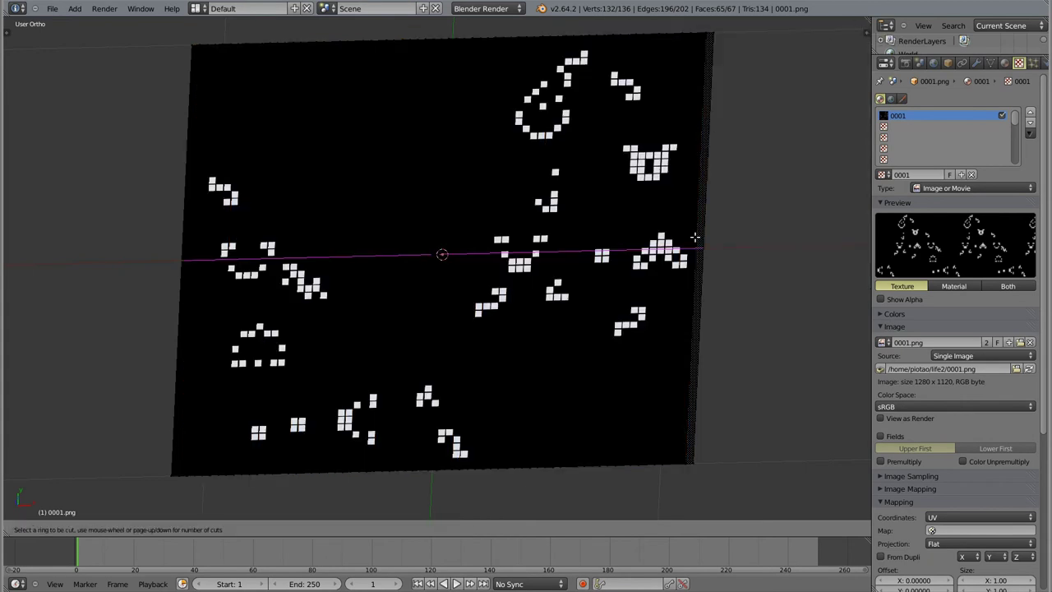
# Confirm 58 evenly centred horizontal loop cuts, making a 67 × 59 grid, and select it all
pyautogui.scroll(6, 695, 237)
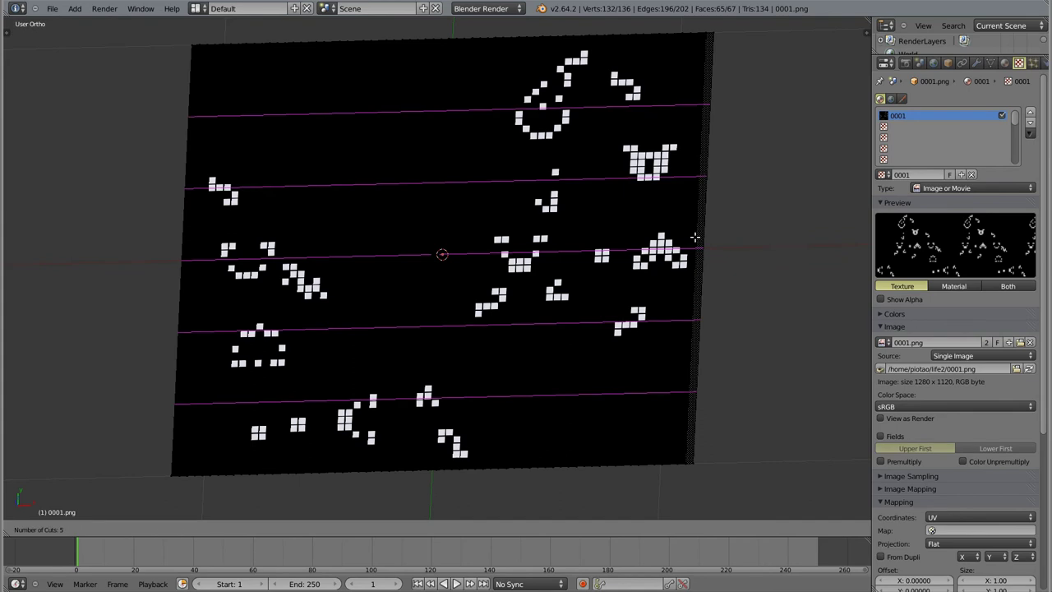
pyautogui.scroll(20, 694, 237)
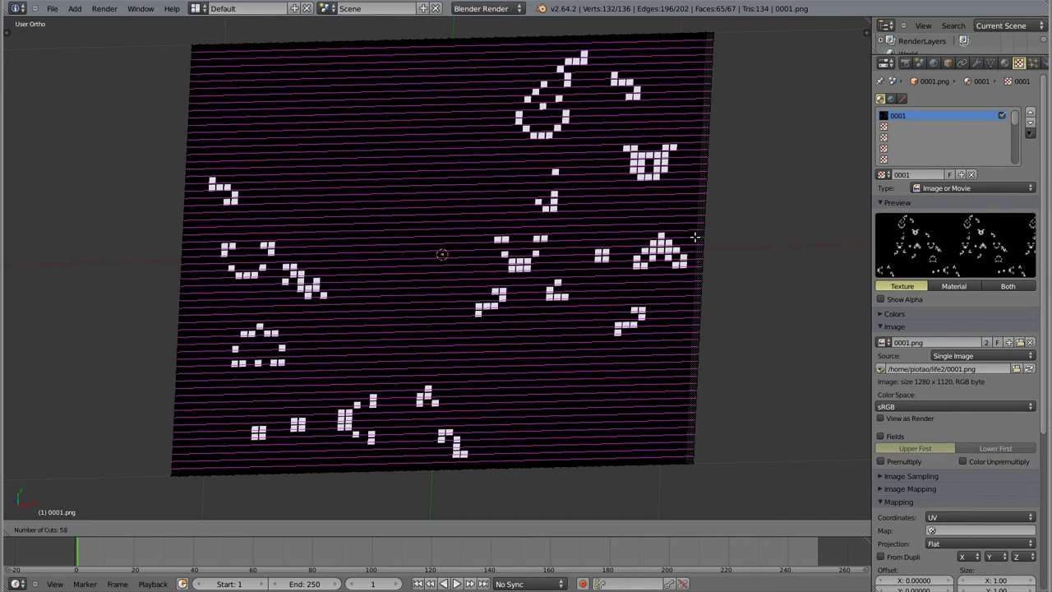
pyautogui.click(694, 236)
pyautogui.rightClick(694, 236)
pyautogui.press('a')
pyautogui.press('a')
# Orbit the grid to nearly face-on, zoom out, and drag the Timeline border up to half height
pyautogui.moveTo(439, 179)
pyautogui.mouseDown(button='middle')
pyautogui.moveTo(463, 234)
pyautogui.moveTo(370, 167)
pyautogui.mouseUp(button='middle')
pyautogui.moveTo(467, 262); pyautogui.dragTo(529, 259, button='middle')
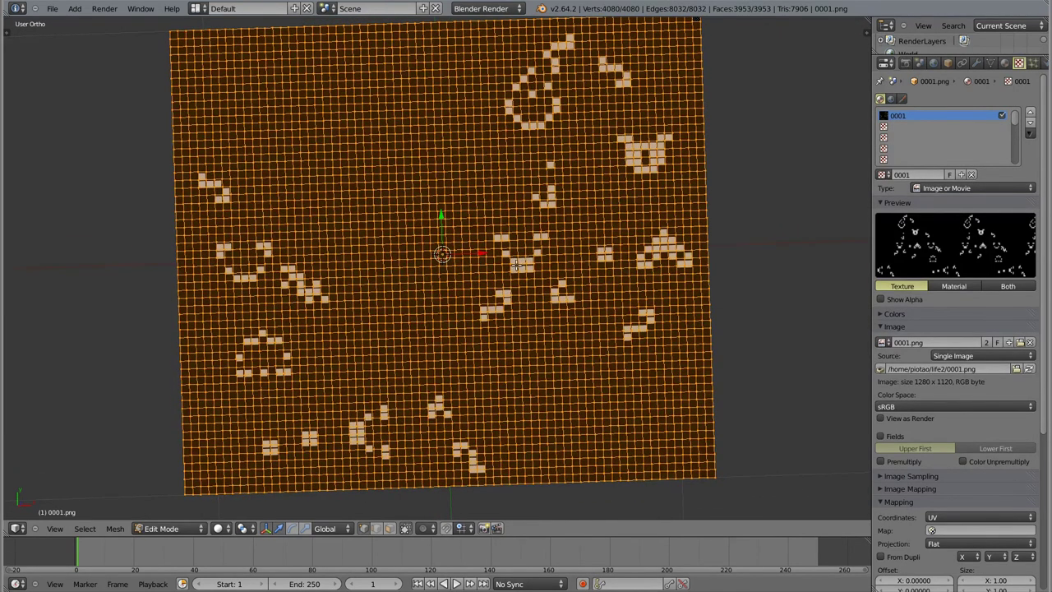
pyautogui.moveTo(516, 265); pyautogui.dragTo(416, 199, button='middle')
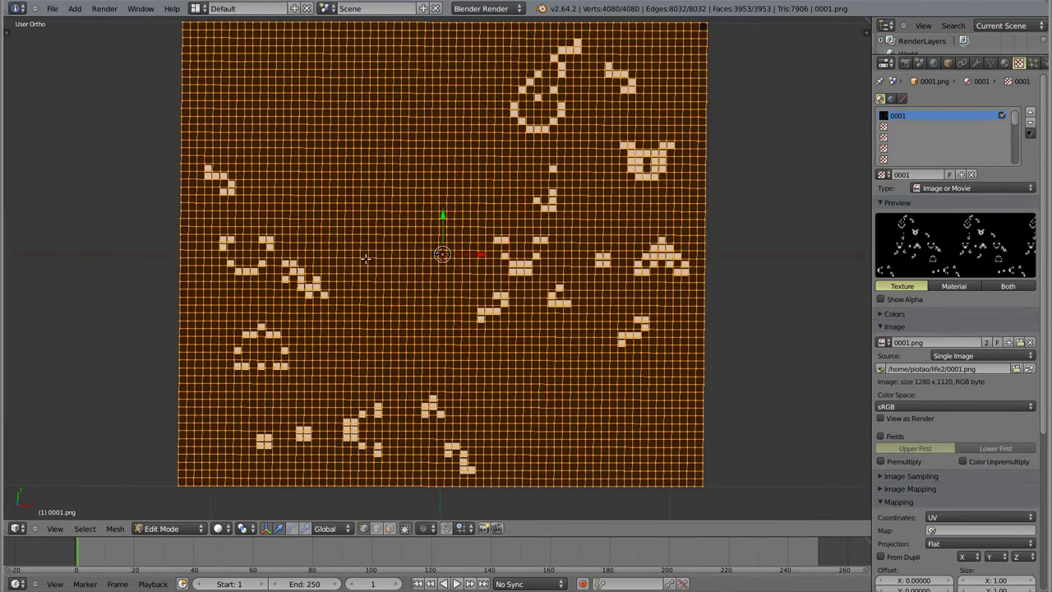
pyautogui.scroll(-3, 397, 244)
pyautogui.scroll(-1, 397, 244)
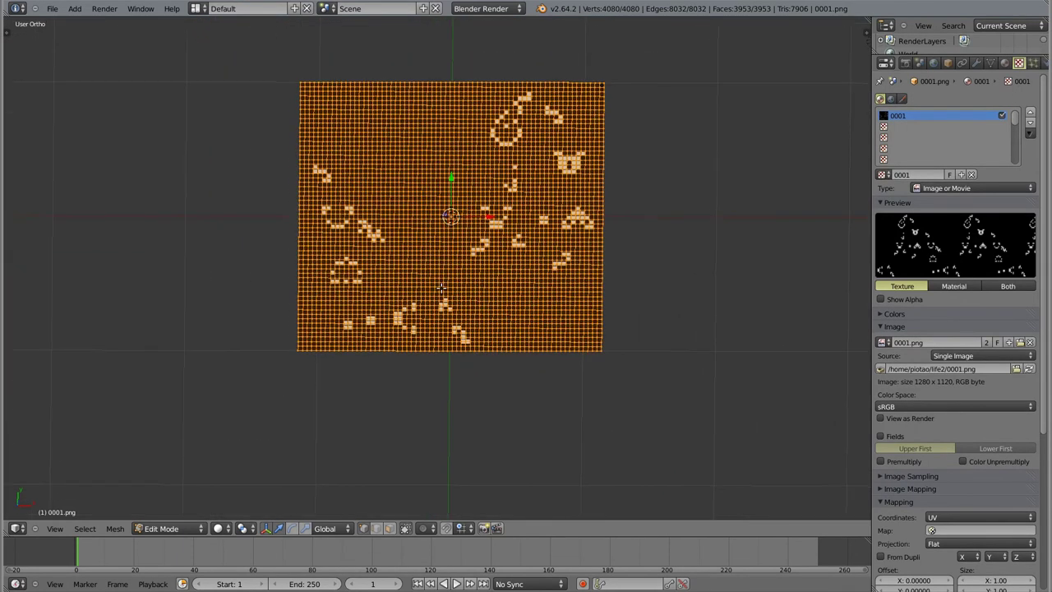
pyautogui.moveTo(568, 421); pyautogui.dragTo(588, 251)
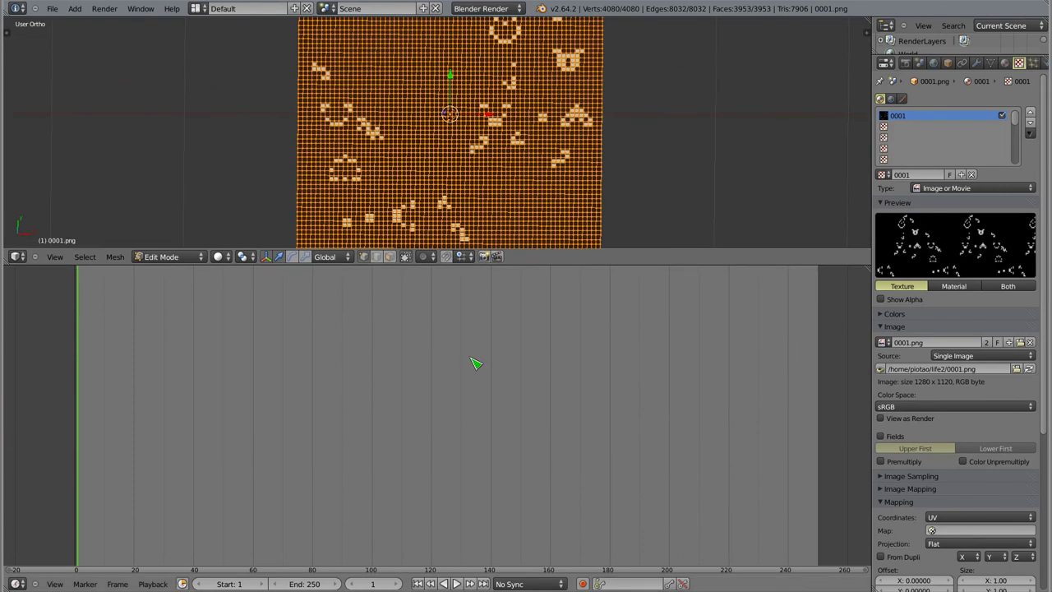
# Turn the lower area into a UV/Image Editor and center the 0001.png image in it
pyautogui.hotkey('shift', 'F10')
pyautogui.scroll(-2, 473, 363)
pyautogui.scroll(-3, 473, 362)
pyautogui.moveTo(465, 372); pyautogui.dragTo(462, 392, button='middle')
pyautogui.scroll(2, 461, 392)
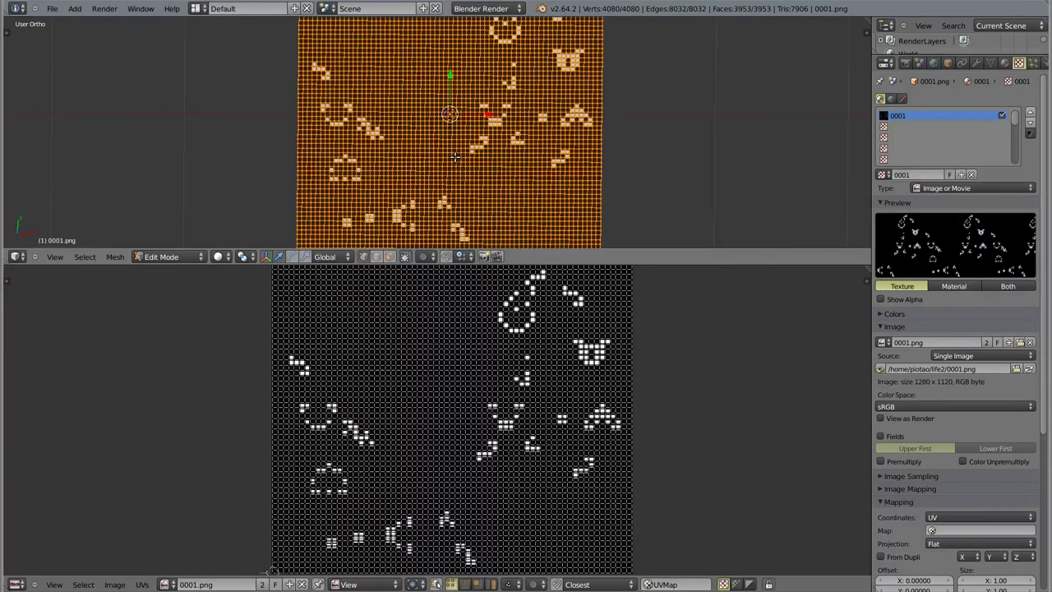
# From top view, unwrap the grid with Project from View (Bounds)
pyautogui.press('KP_7')
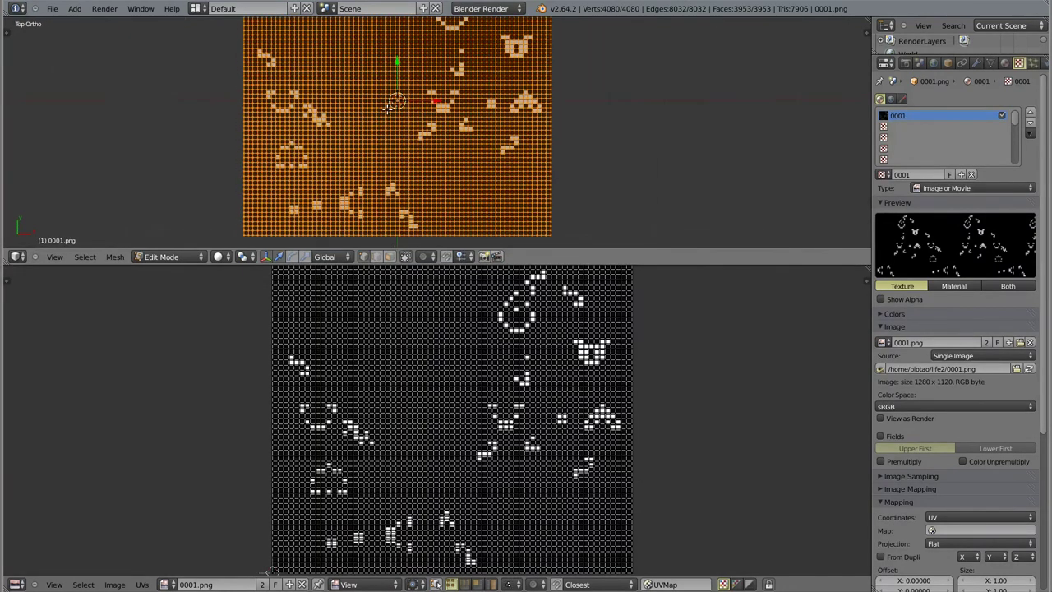
pyautogui.keyDown('shift'); pyautogui.moveTo(395, 134); pyautogui.dragTo(444, 167, button='middle'); pyautogui.keyUp('shift')
pyautogui.press('u')
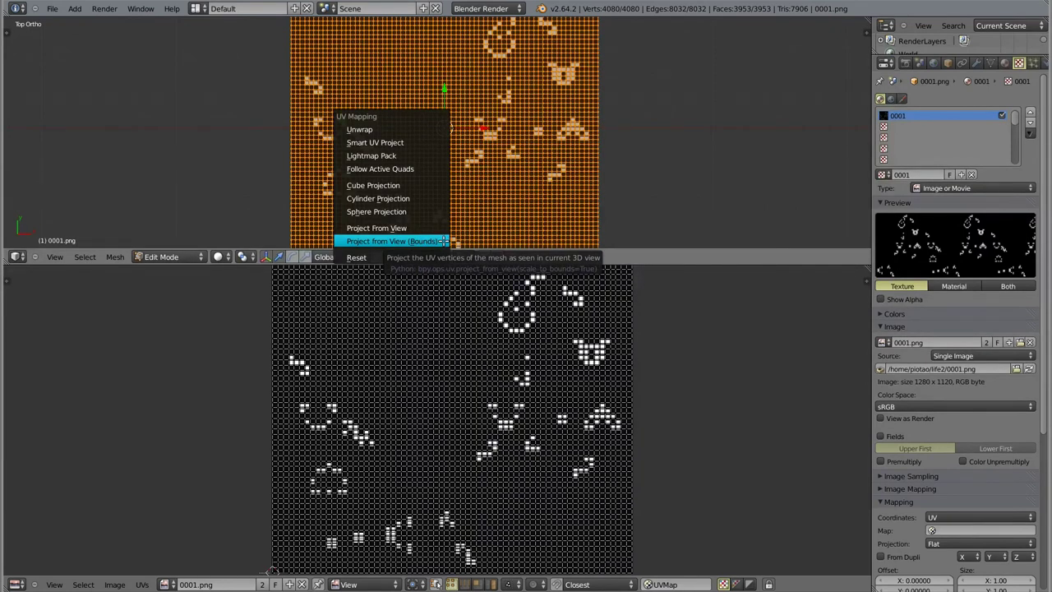
pyautogui.click(443, 240)
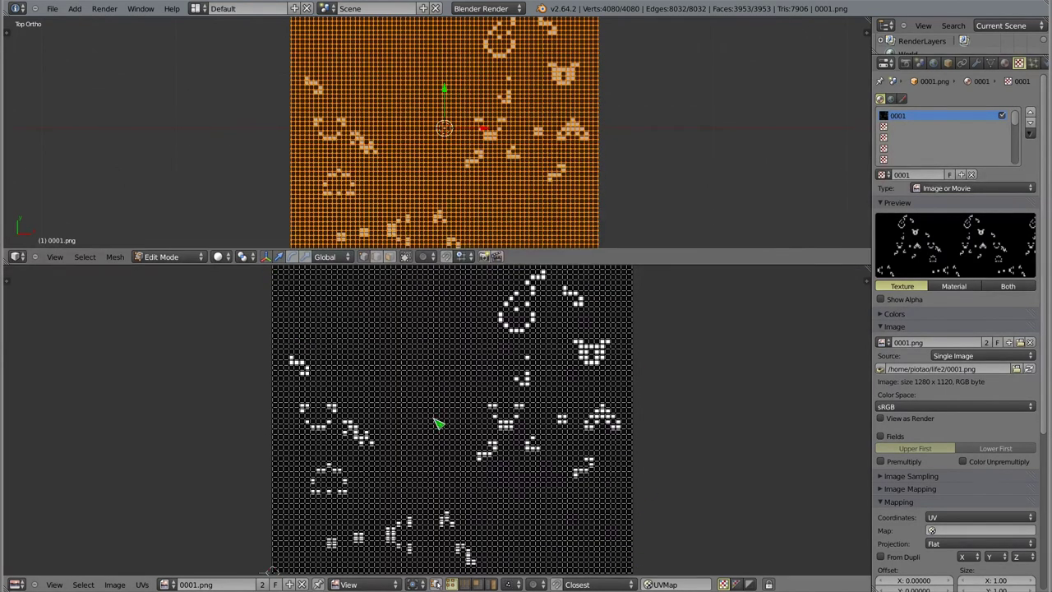
# Maximize the UV editor, select all grid UVs, and set the pivot to 2D Cursor
pyautogui.hotkey('ctrl', 'Up')
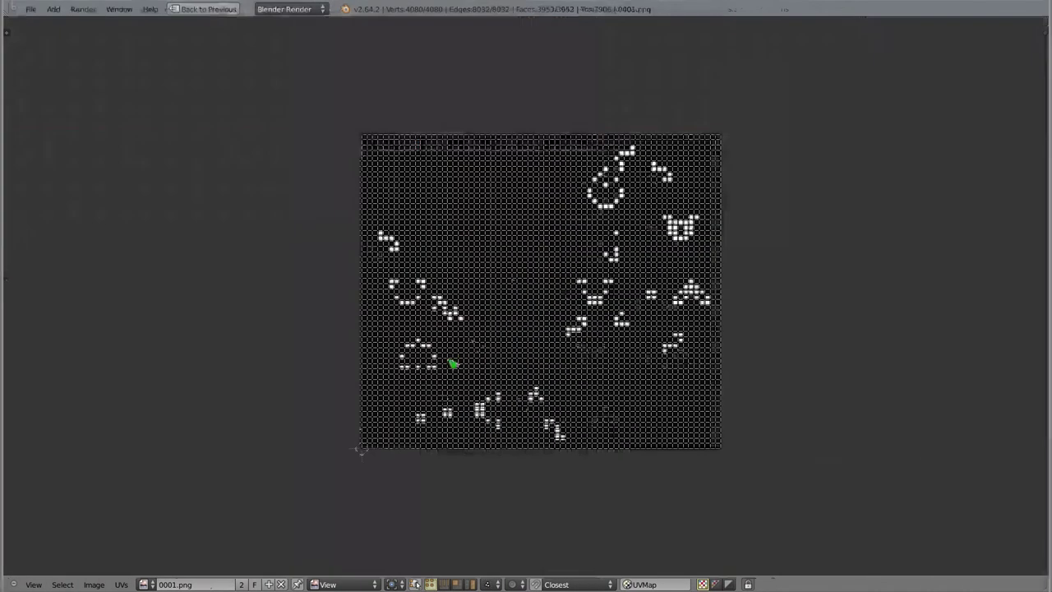
pyautogui.scroll(2, 502, 337)
pyautogui.press('a')
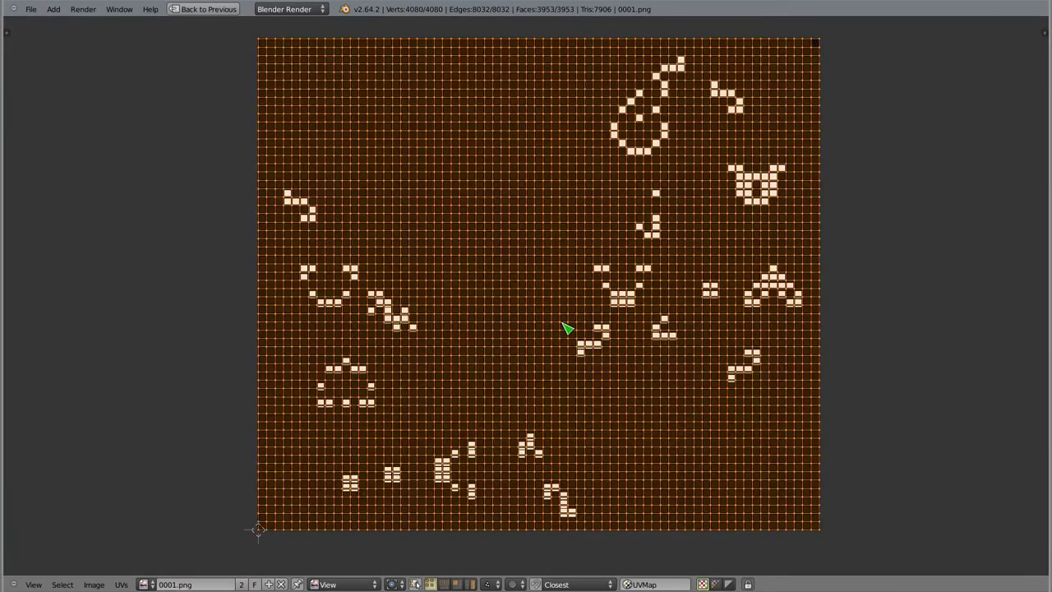
pyautogui.moveTo(595, 306); pyautogui.dragTo(530, 289, button='middle')
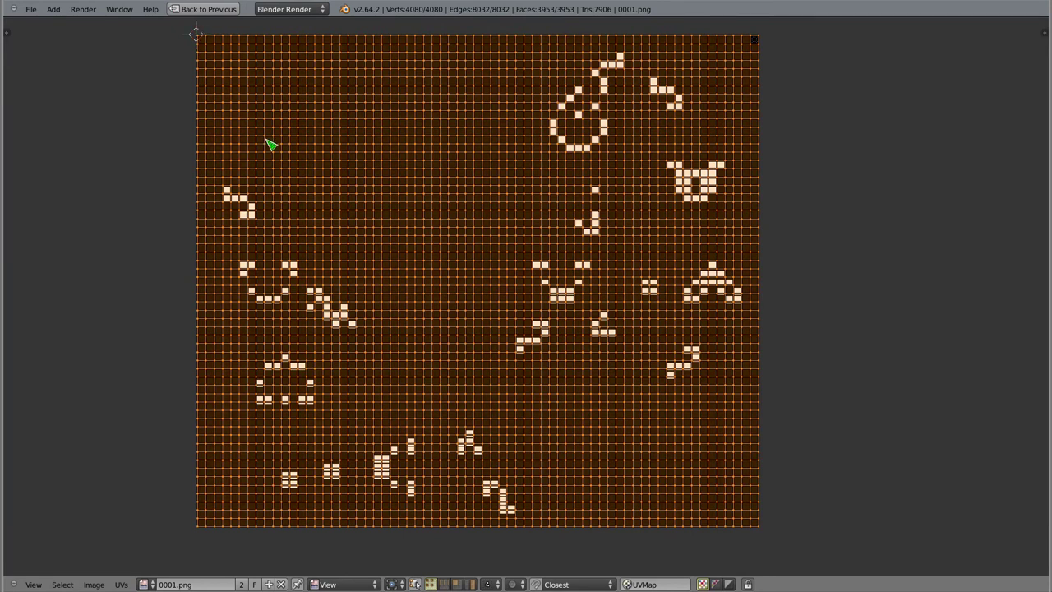
pyautogui.click(394, 584)
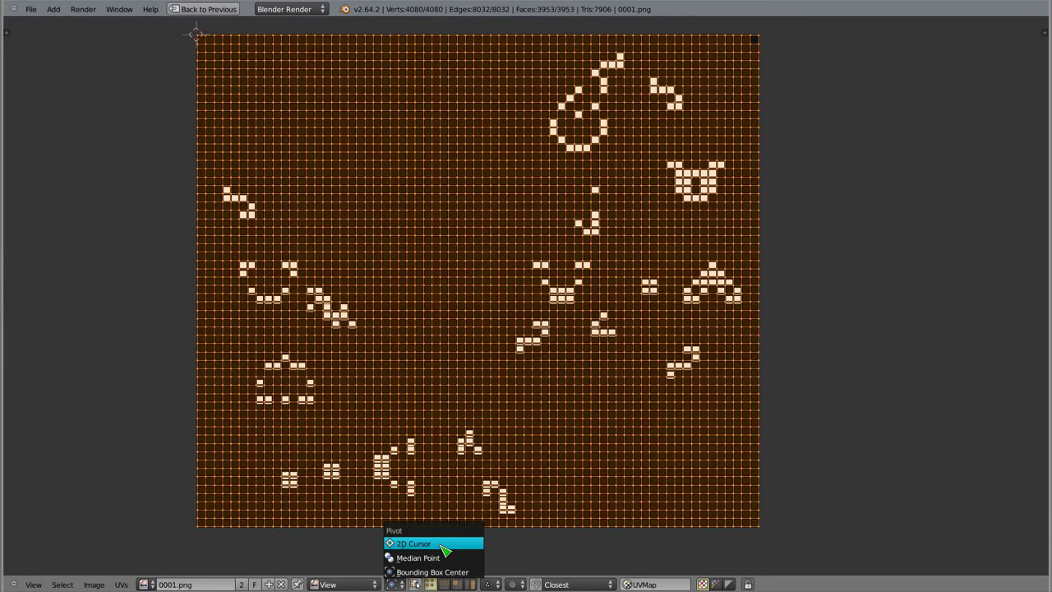
pyautogui.click(441, 544)
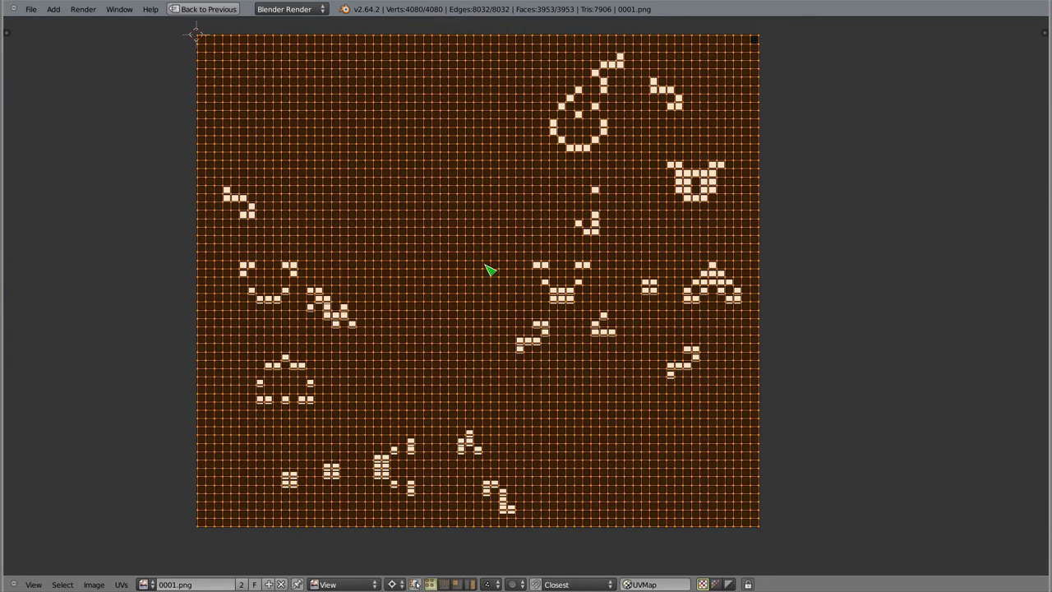
# Stretch the selected UVs slightly along the Y axis
pyautogui.moveTo(461, 243); pyautogui.dragTo(485, 254, button='middle')
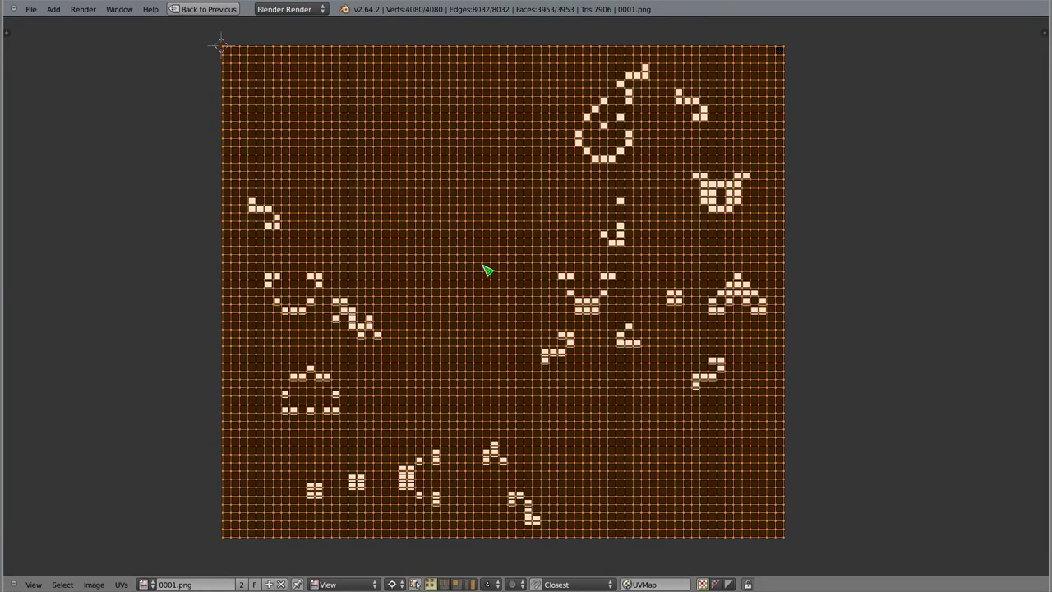
pyautogui.press('s')
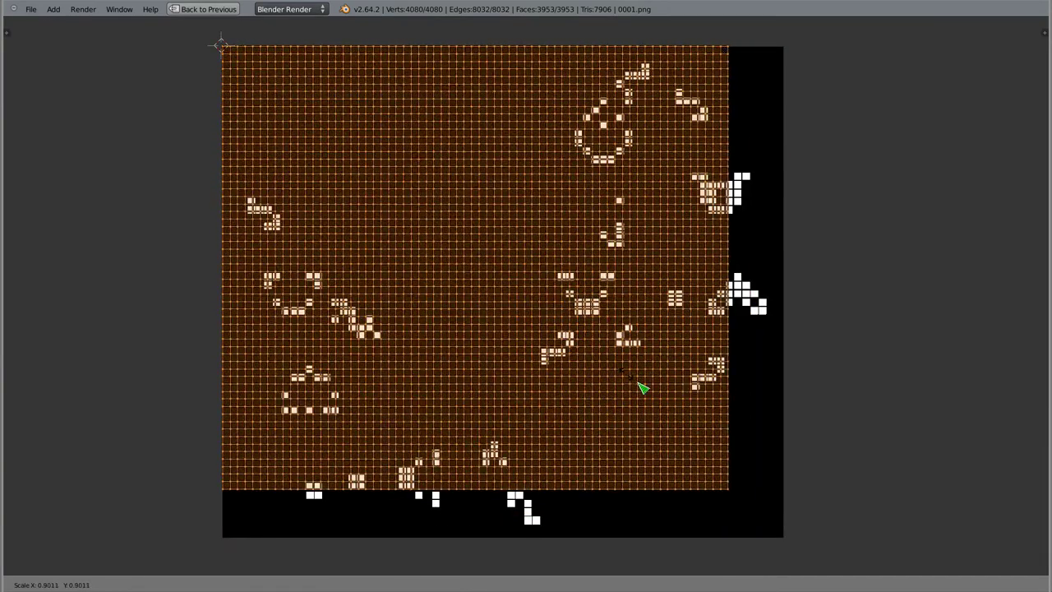
pyautogui.press('Escape')
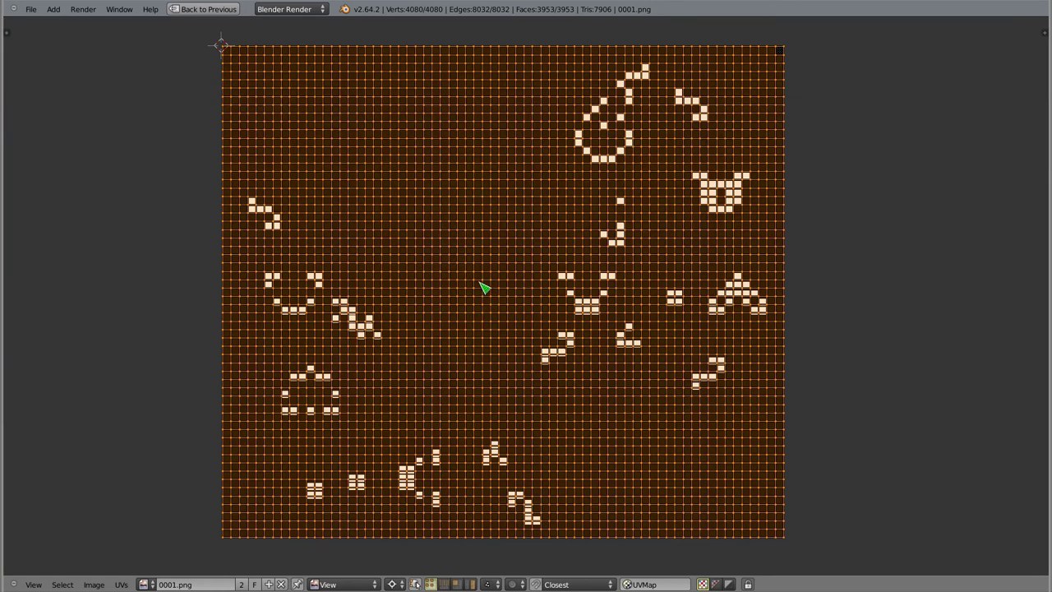
pyautogui.press('s')
pyautogui.press('y')
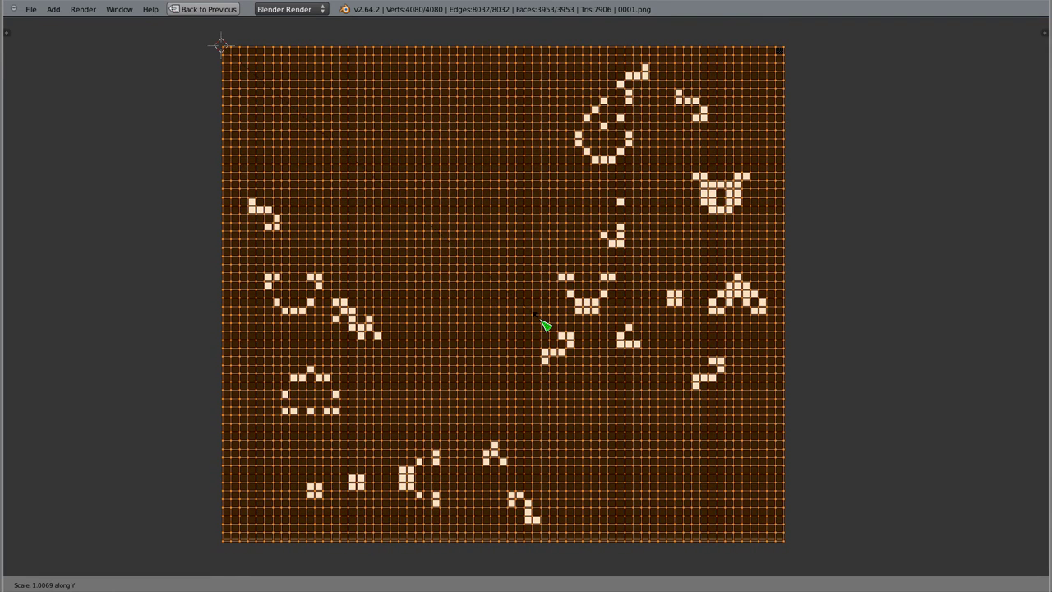
pyautogui.click(542, 324)
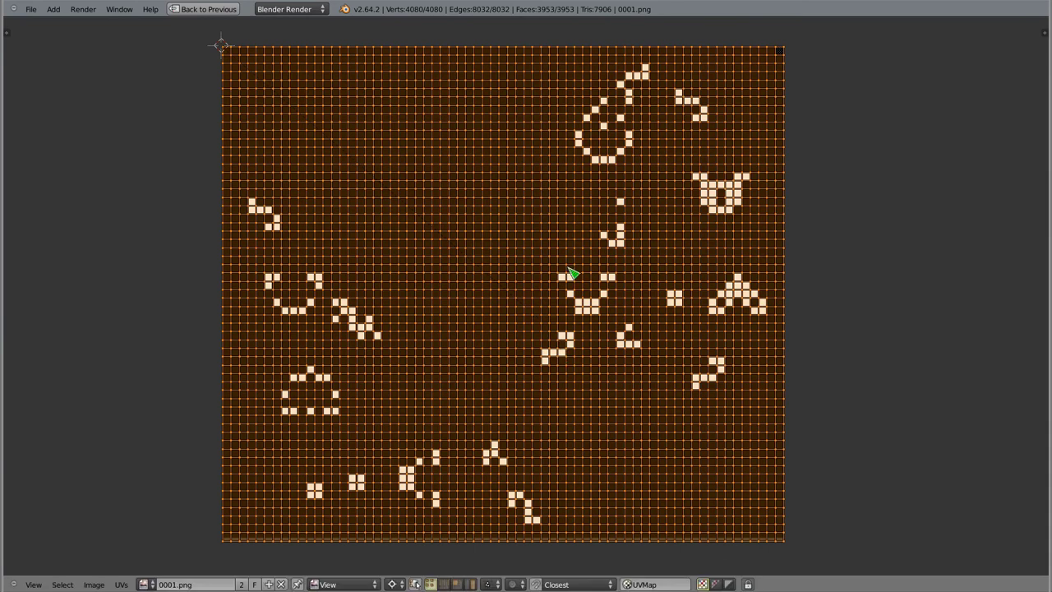
# Zoom and pan across the texture edges to check the UV cell alignment
pyautogui.scroll(5, 617, 172)
pyautogui.moveTo(675, 306)
pyautogui.mouseDown(button='middle')
pyautogui.moveTo(550, 284)
pyautogui.moveTo(534, 211)
pyautogui.mouseUp(button='middle')
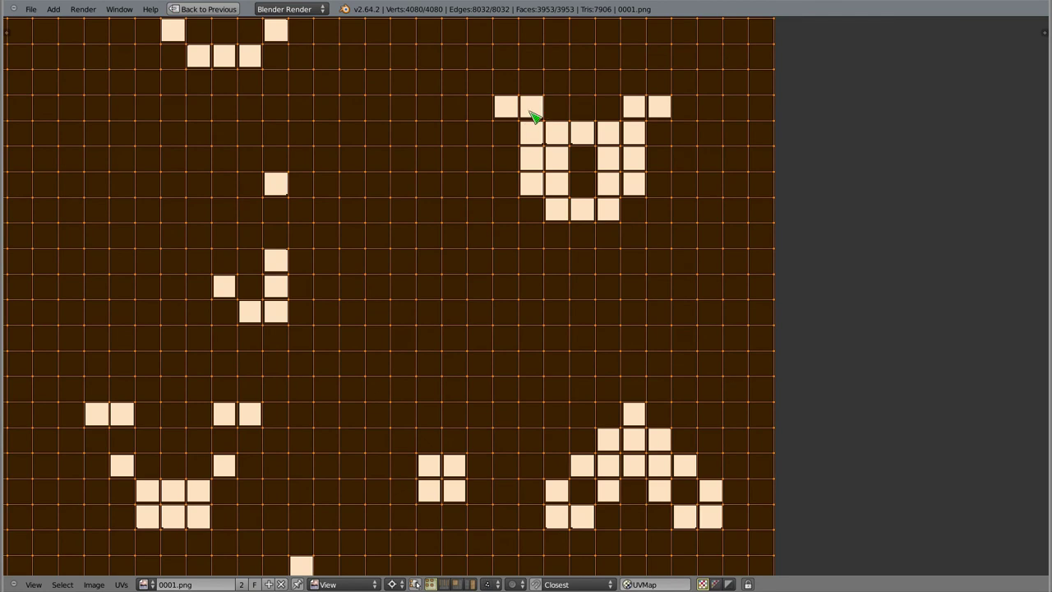
pyautogui.moveTo(503, 372)
pyautogui.mouseDown(button='middle')
pyautogui.moveTo(547, 228)
pyautogui.moveTo(617, 204)
pyautogui.moveTo(327, 237)
pyautogui.moveTo(565, 222)
pyautogui.moveTo(548, 124)
pyautogui.mouseUp(button='middle')
pyautogui.moveTo(477, 381); pyautogui.dragTo(531, 197, button='middle')
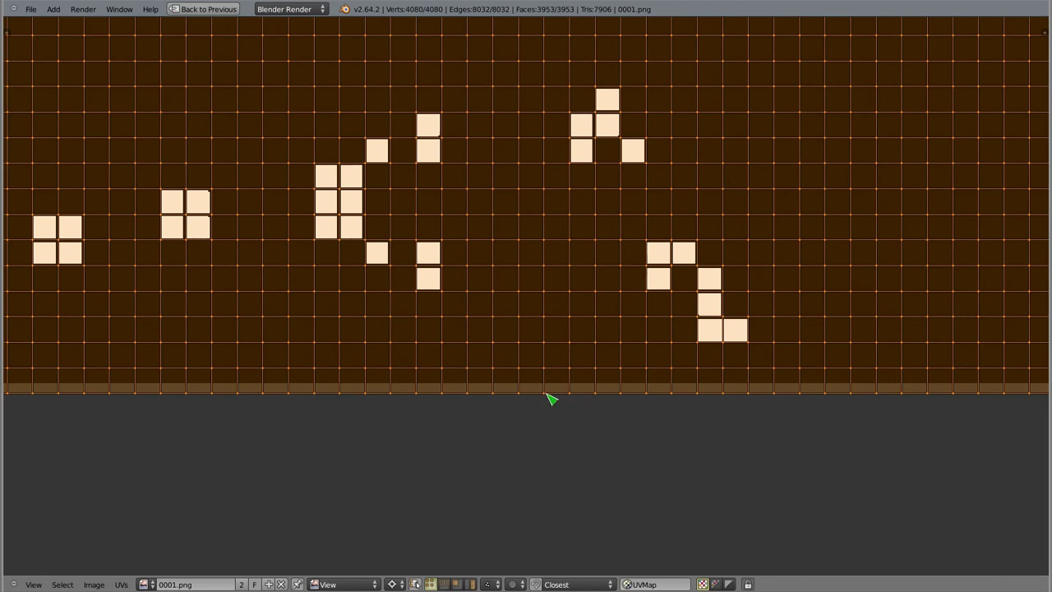
pyautogui.moveTo(378, 134); pyautogui.dragTo(650, 438, button='middle')
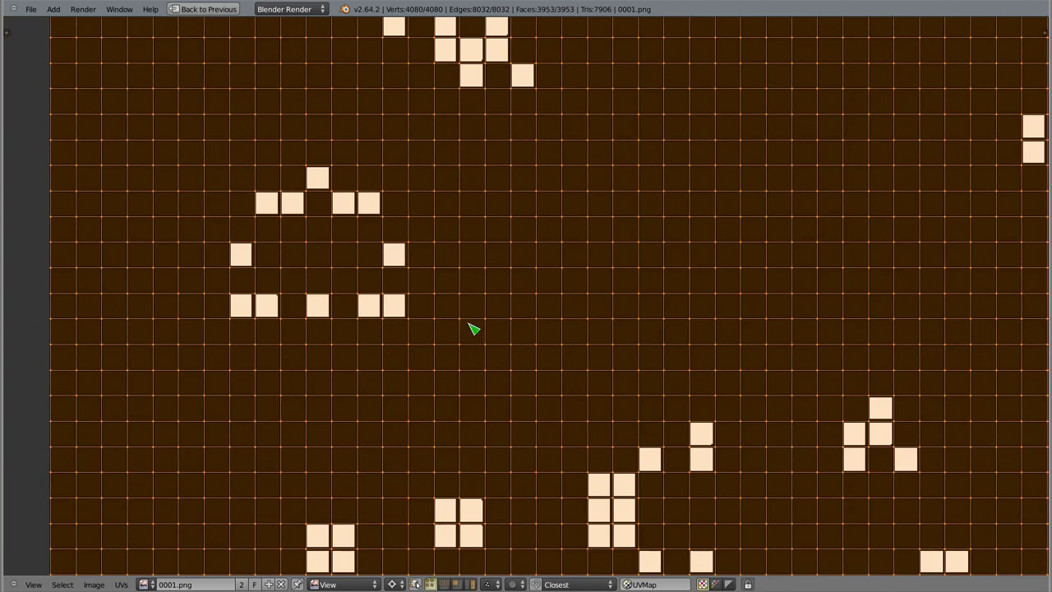
pyautogui.moveTo(537, 321)
pyautogui.mouseDown(button='middle')
pyautogui.moveTo(622, 205)
pyautogui.moveTo(430, 193)
pyautogui.moveTo(476, 207)
pyautogui.mouseUp(button='middle')
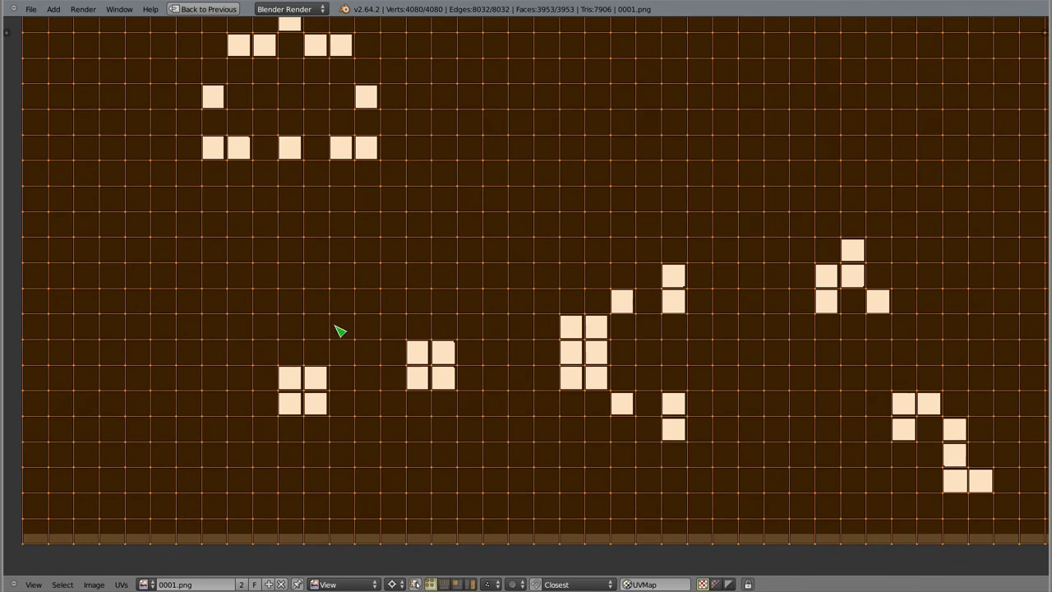
pyautogui.moveTo(563, 200); pyautogui.dragTo(475, 281, button='middle')
pyautogui.scroll(-5, 557, 205)
pyautogui.moveTo(575, 194)
pyautogui.mouseDown(button='middle')
pyautogui.moveTo(504, 214)
pyautogui.moveTo(493, 320)
pyautogui.mouseUp(button='middle')
pyautogui.scroll(-1, 475, 267)
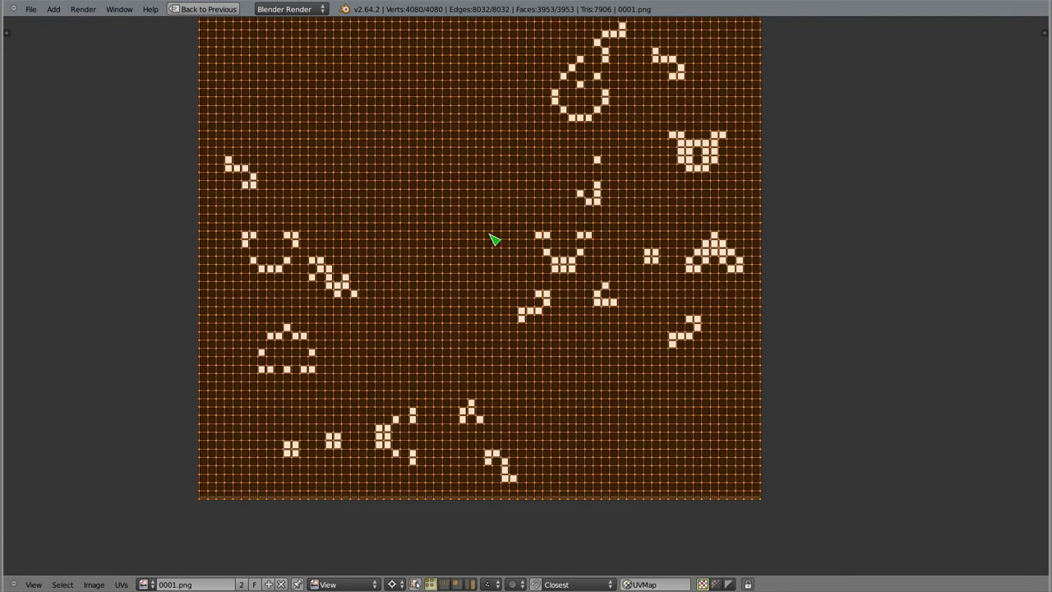
pyautogui.scroll(-1, 493, 238)
pyautogui.moveTo(498, 232); pyautogui.dragTo(505, 260, button='middle')
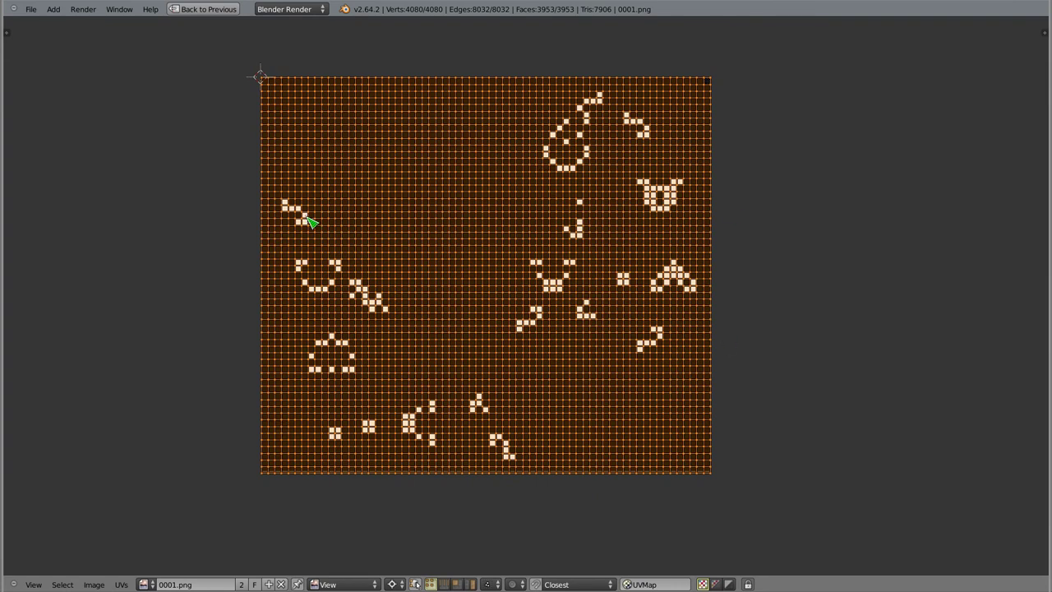
pyautogui.scroll(2, 310, 221)
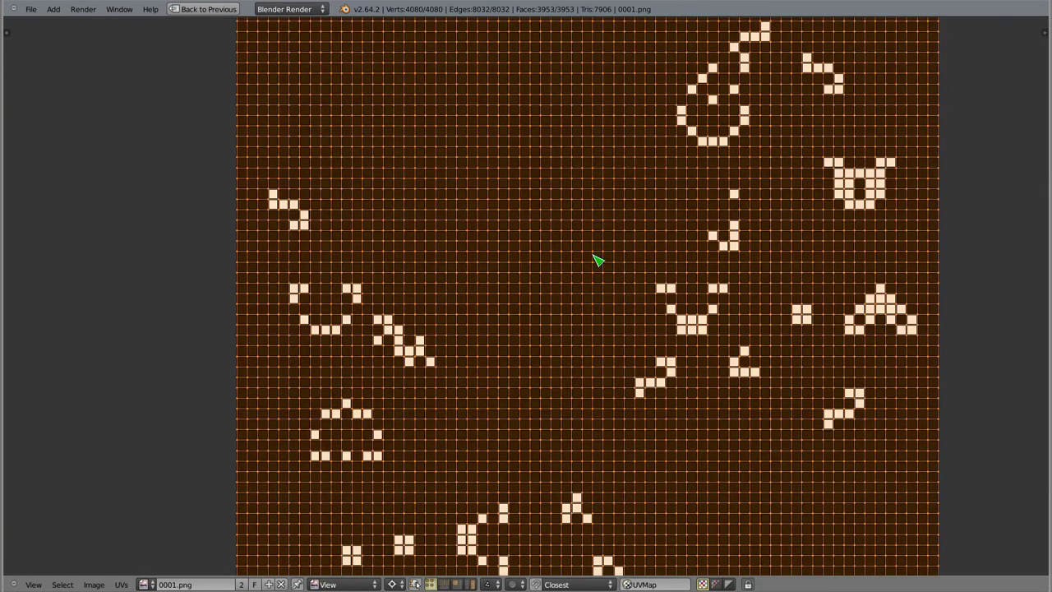
# Move the UVs 10 along X, then shift them along Y
pyautogui.write('gx10')
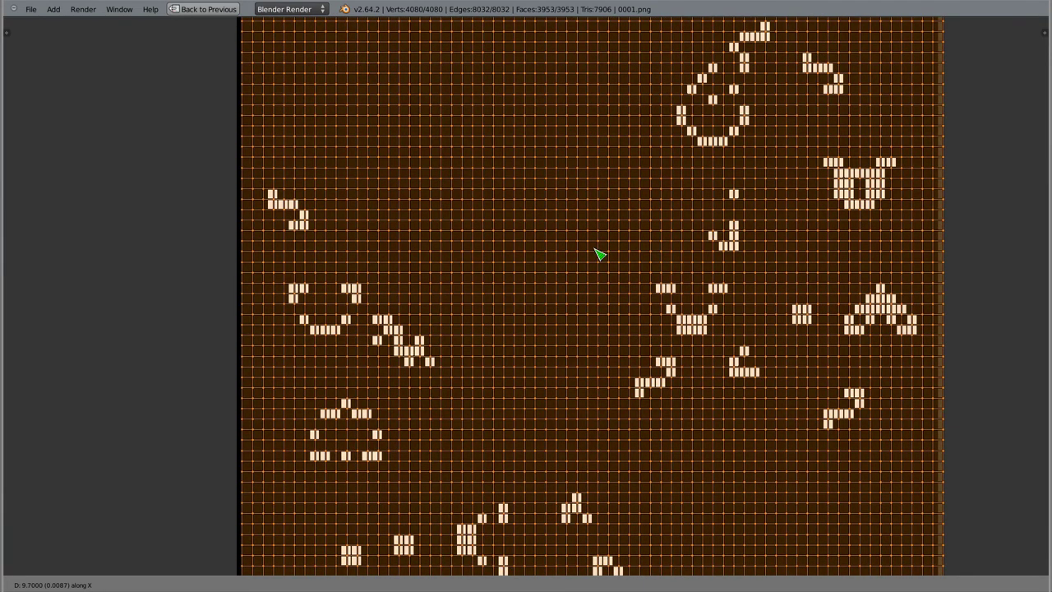
pyautogui.click(604, 252)
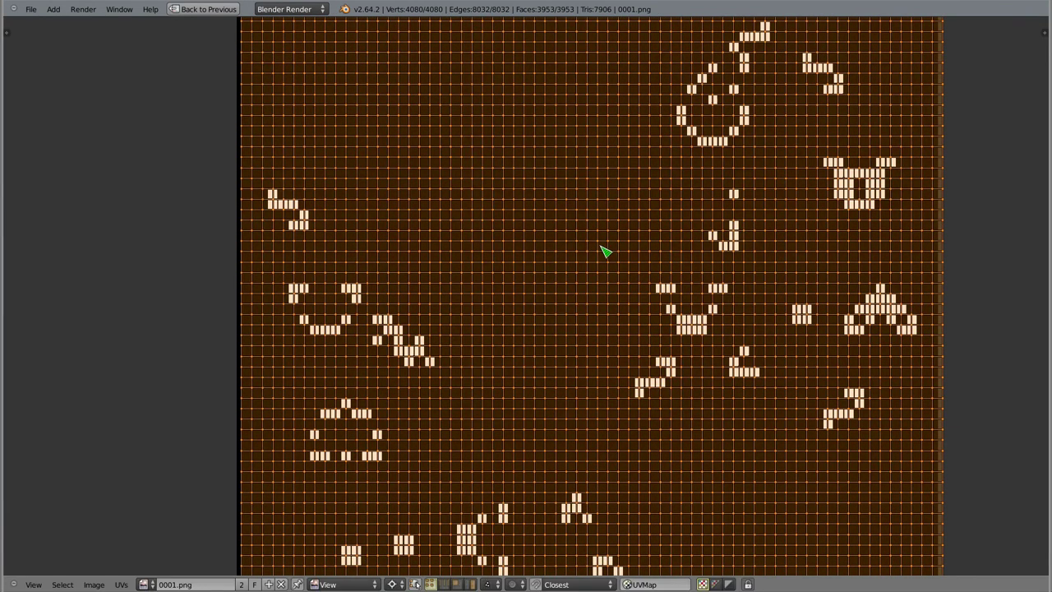
pyautogui.press('g')
pyautogui.press('y')
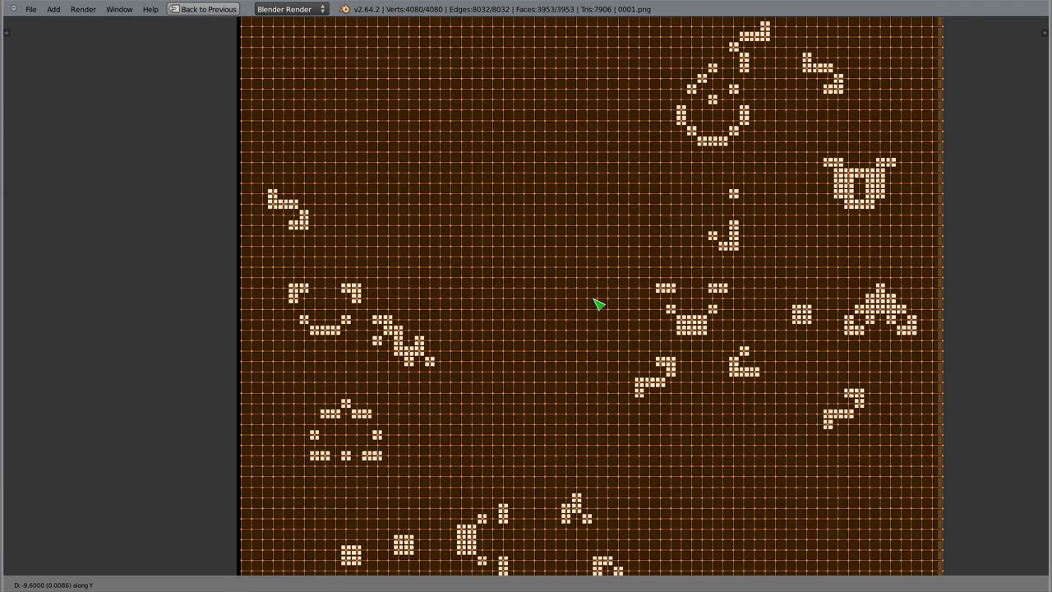
pyautogui.click(600, 303)
# Recheck alignment around the texture, then return the grid to Object Mode
pyautogui.moveTo(689, 327)
pyautogui.mouseDown(button='middle')
pyautogui.moveTo(641, 322)
pyautogui.moveTo(543, 267)
pyautogui.mouseUp(button='middle')
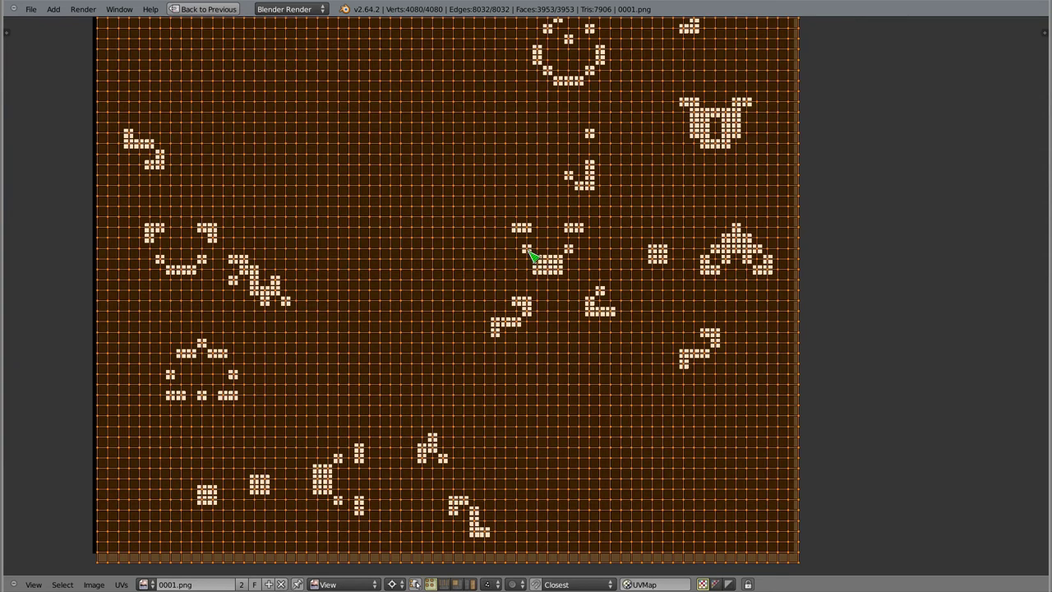
pyautogui.scroll(8, 530, 256)
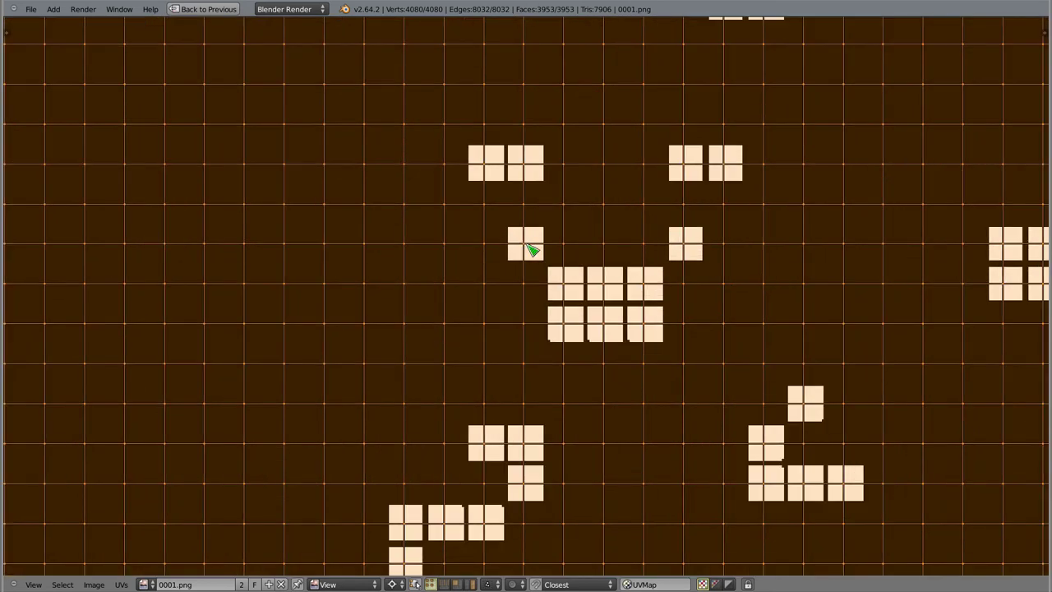
pyautogui.scroll(-1, 530, 249)
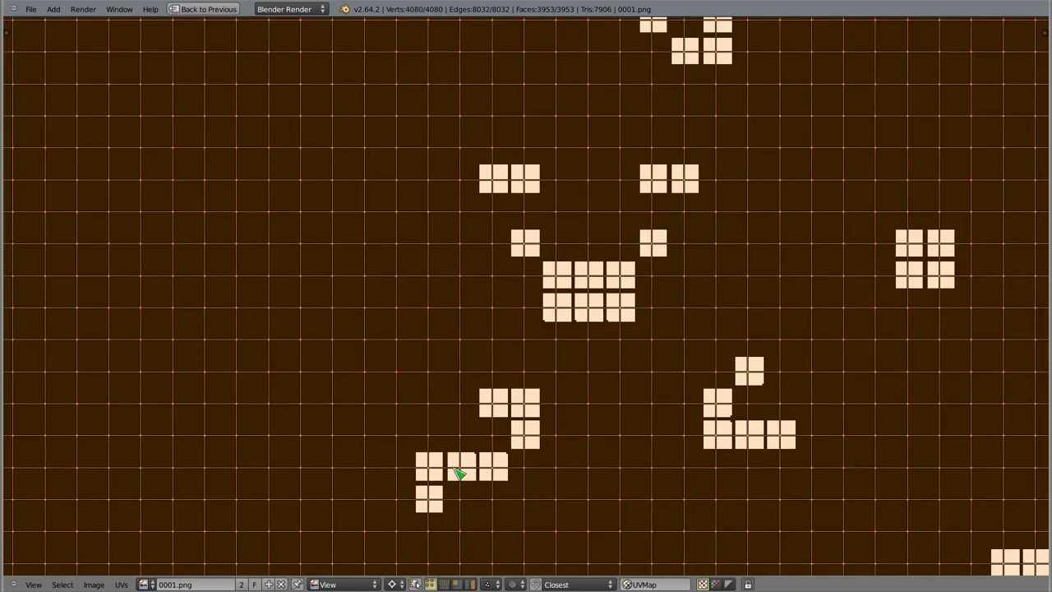
pyautogui.moveTo(540, 359); pyautogui.dragTo(602, 250, button='middle')
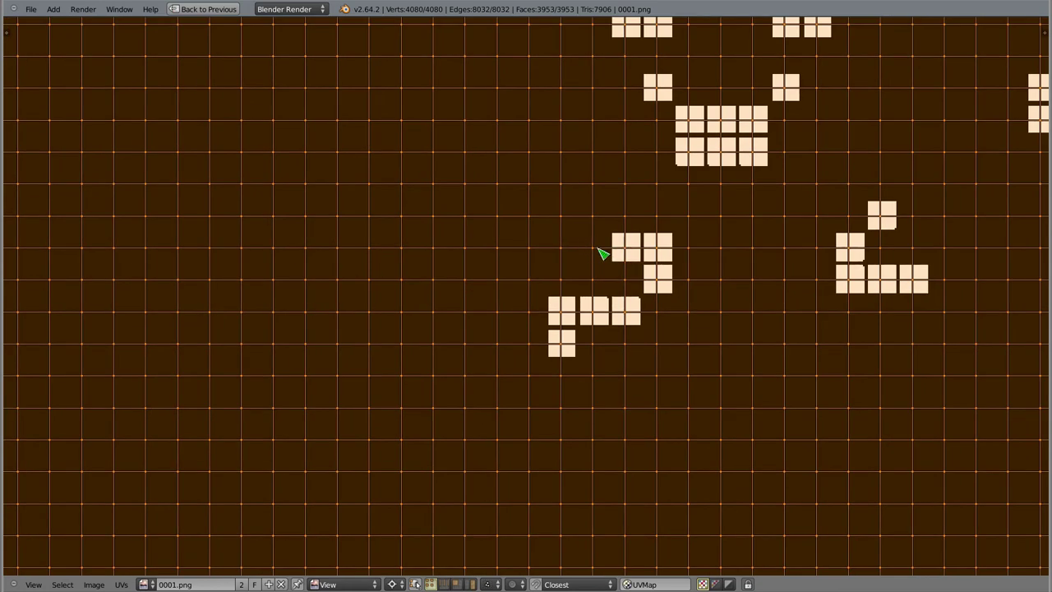
pyautogui.scroll(-6, 616, 258)
pyautogui.moveTo(615, 161); pyautogui.dragTo(518, 234, button='middle')
pyautogui.scroll(-1, 526, 238)
pyautogui.scroll(-1, 520, 243)
pyautogui.press('Tab')
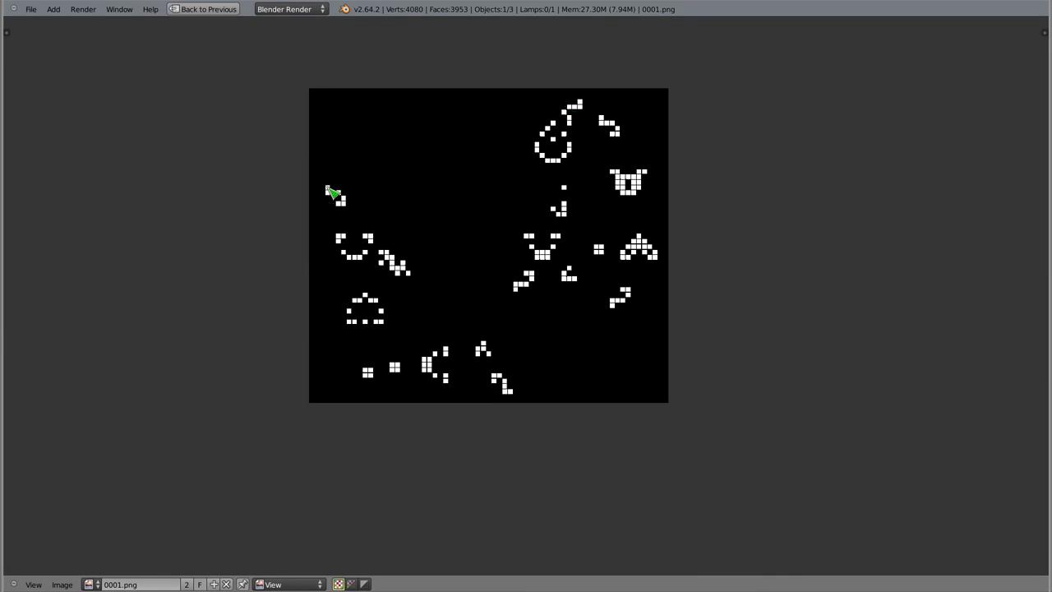
# Restore the split 3D/image layout and inspect the plane's UVs in Edit Mode
pyautogui.hotkey('ctrl', 'Up')
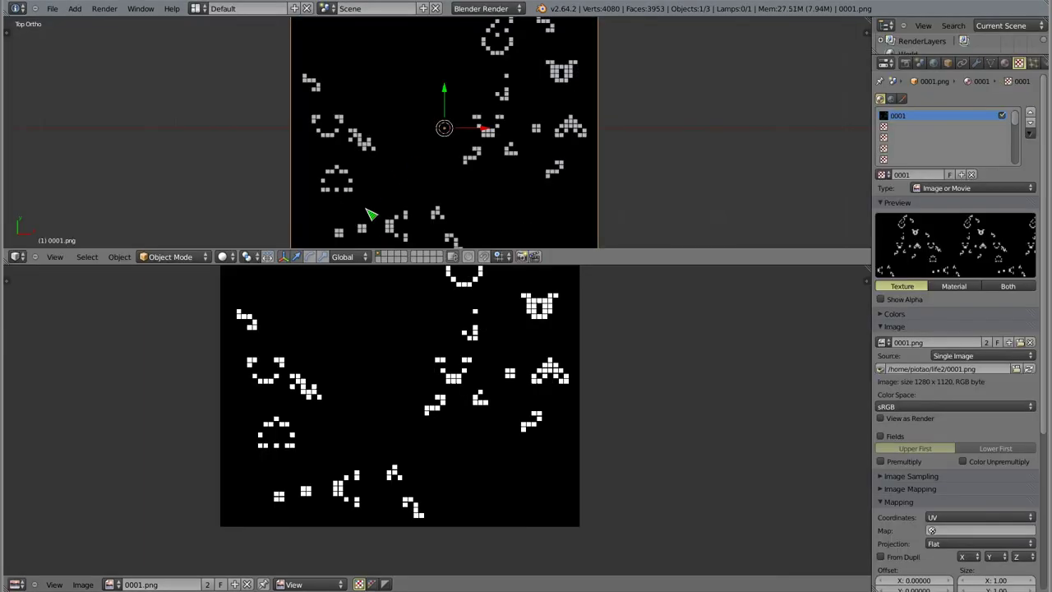
pyautogui.press('Tab')
pyautogui.moveTo(415, 173); pyautogui.dragTo(396, 134, button='middle')
pyautogui.scroll(4, 358, 137)
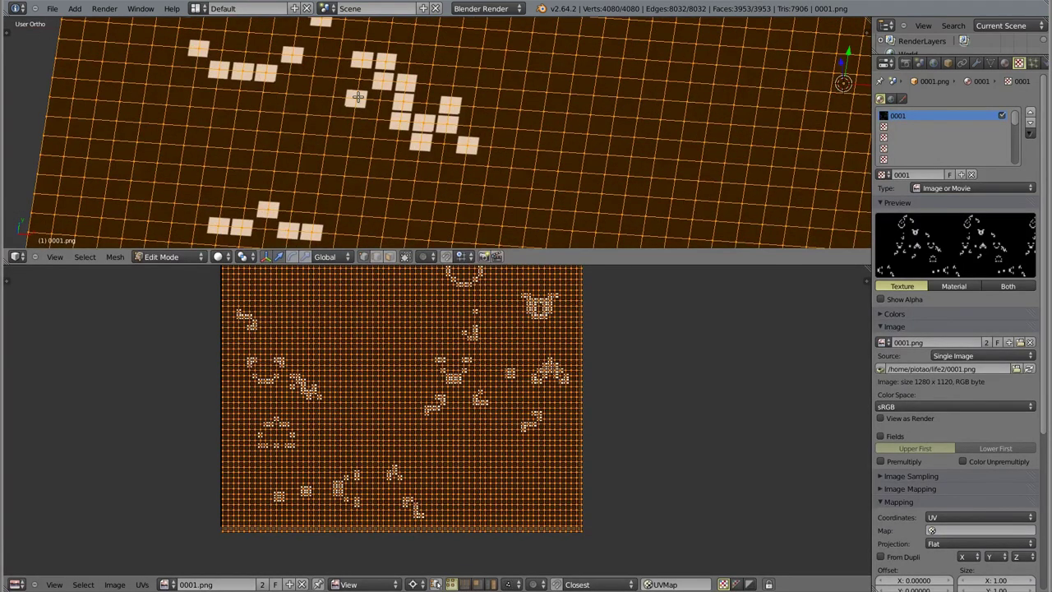
pyautogui.scroll(-3, 358, 97)
pyautogui.scroll(-3, 357, 97)
pyautogui.moveTo(493, 148); pyautogui.dragTo(511, 158, button='middle')
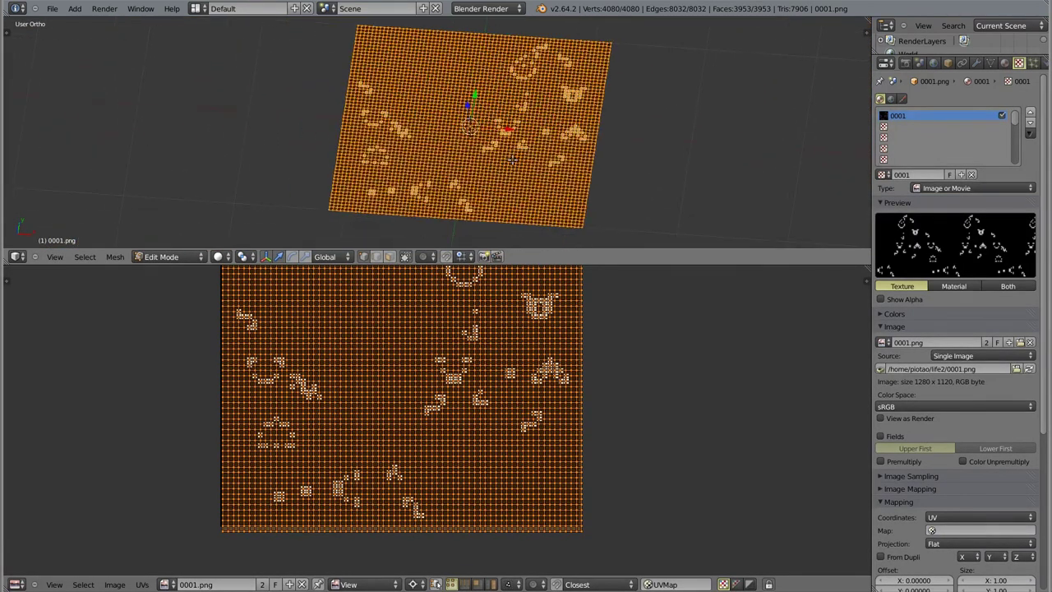
pyautogui.press('Tab')
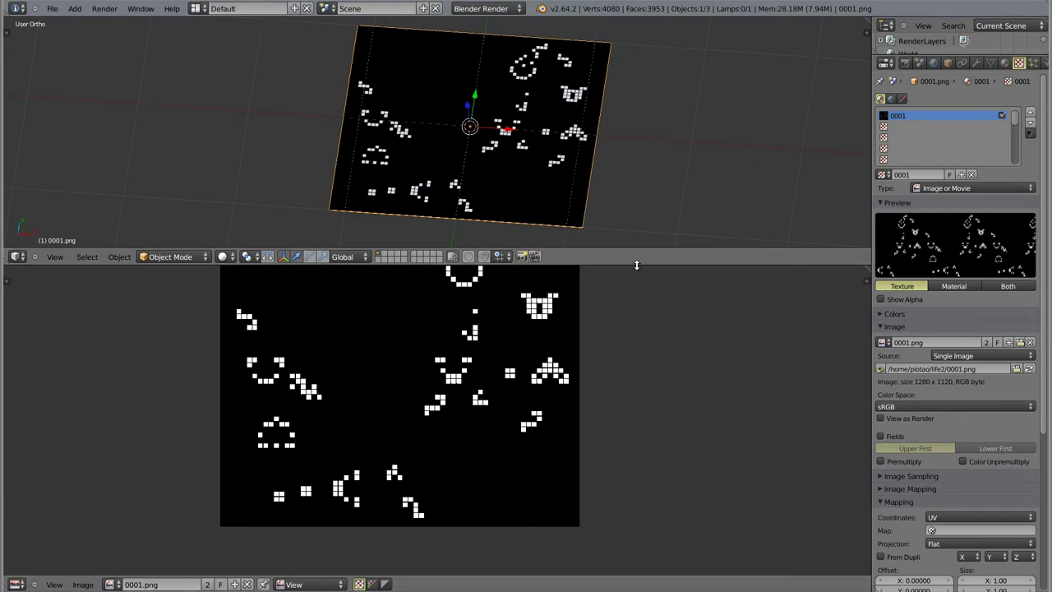
pyautogui.moveTo(636, 264); pyautogui.dragTo(638, 295)
pyautogui.moveTo(404, 403); pyautogui.dragTo(451, 436, button='middle')
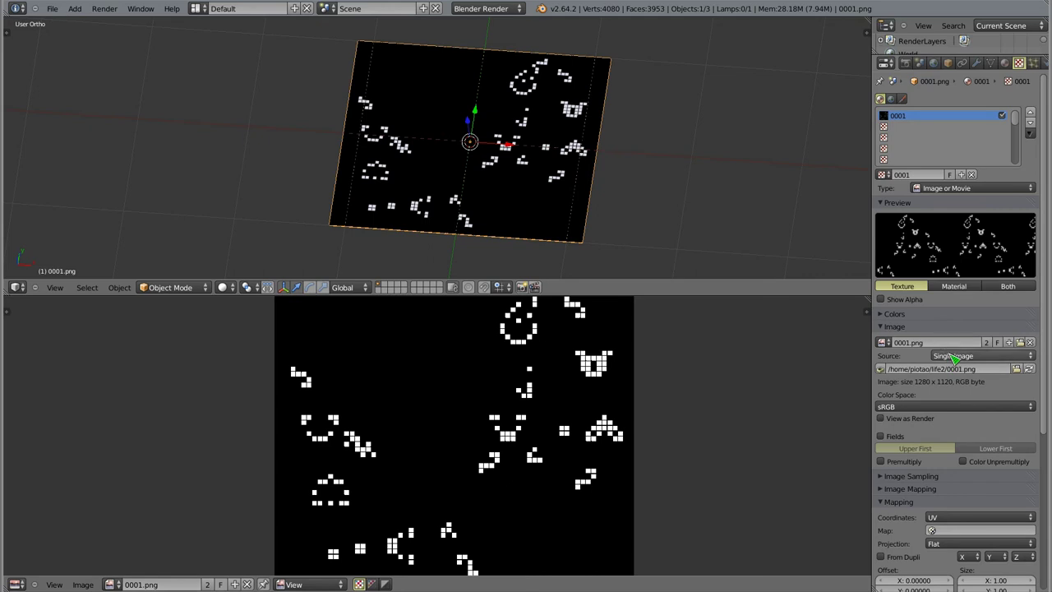
# Set the 0001 texture's source to Image Sequence with 160 frames
pyautogui.click(966, 355)
pyautogui.click(957, 332)
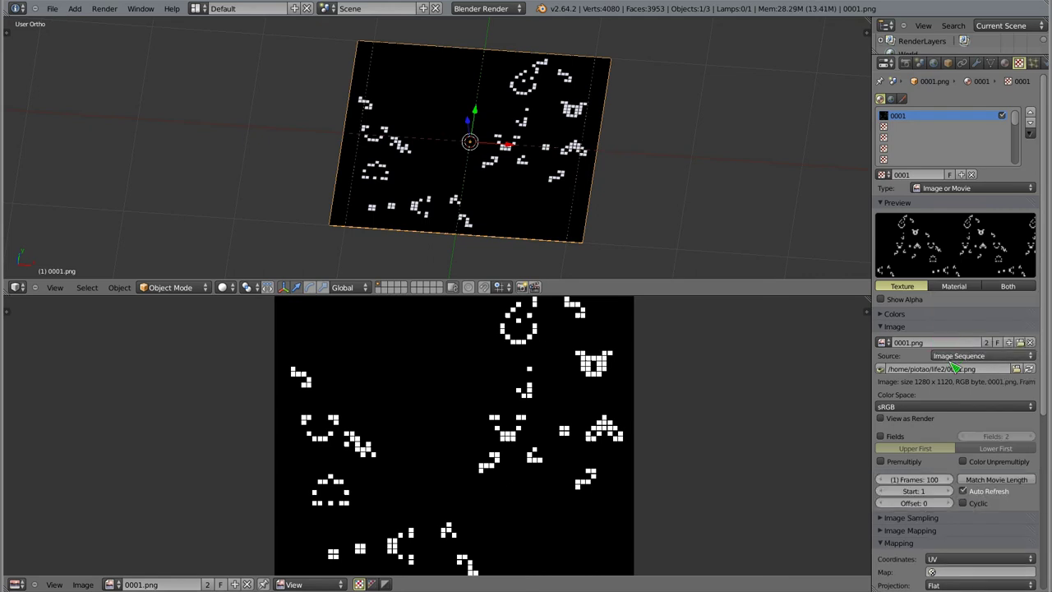
pyautogui.click(919, 482)
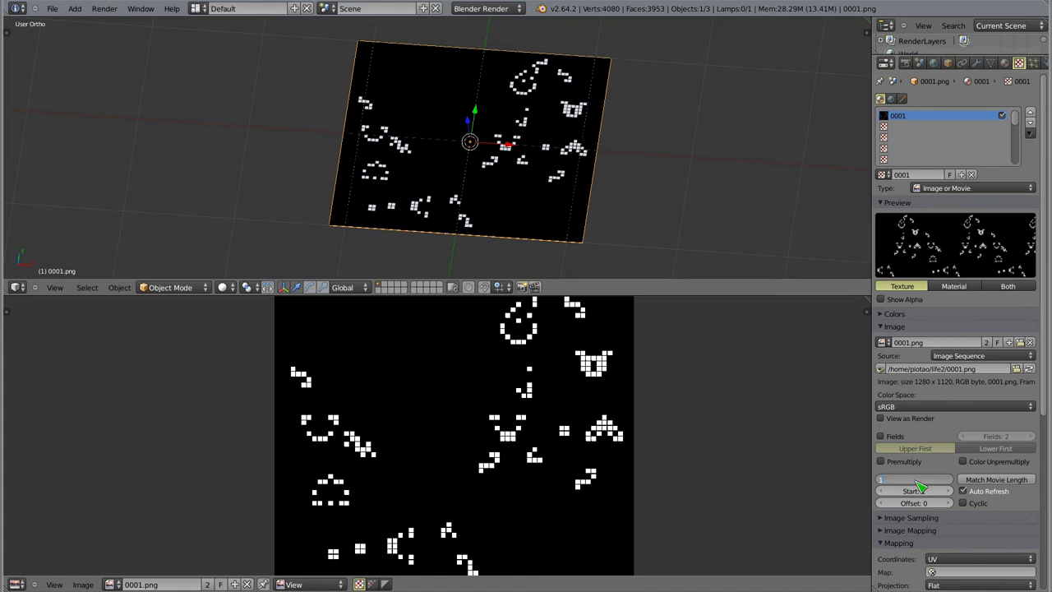
pyautogui.write('60')
pyautogui.press('Return')
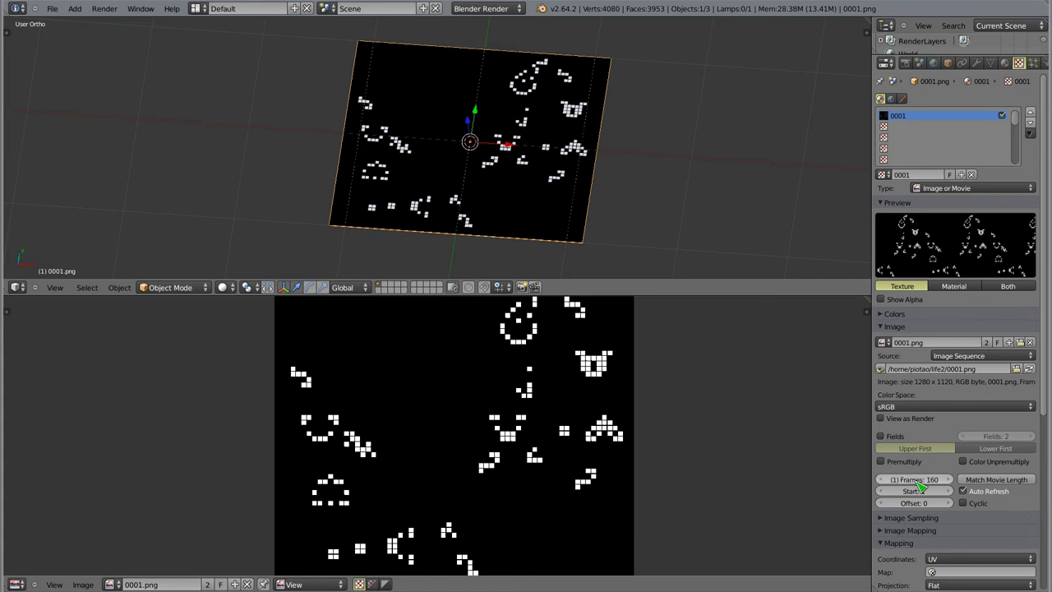
pyautogui.hotkey('ctrl', 'alt', 't')
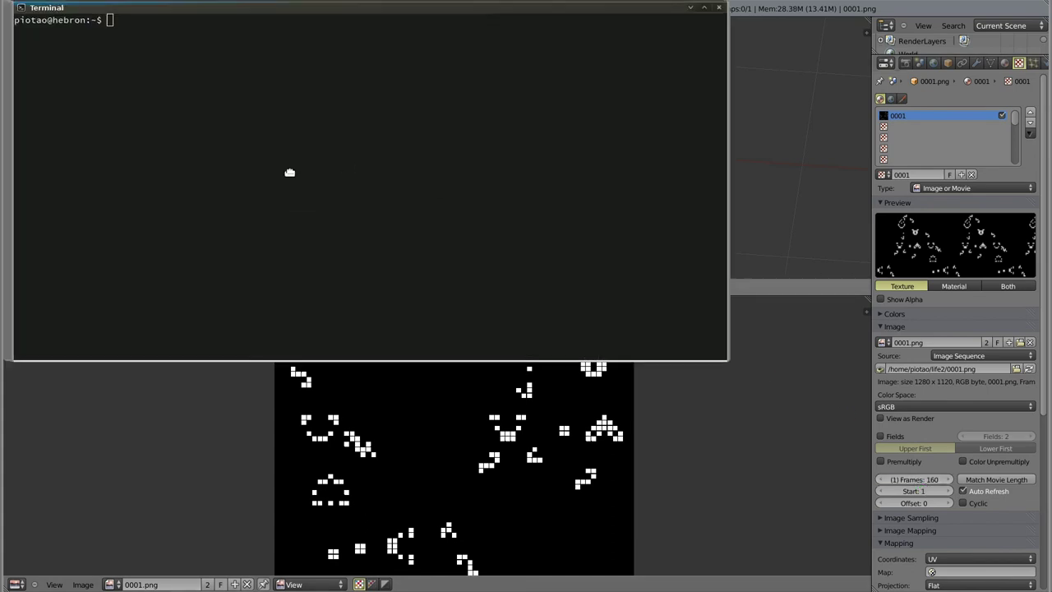
pyautogui.write('cdlife2')
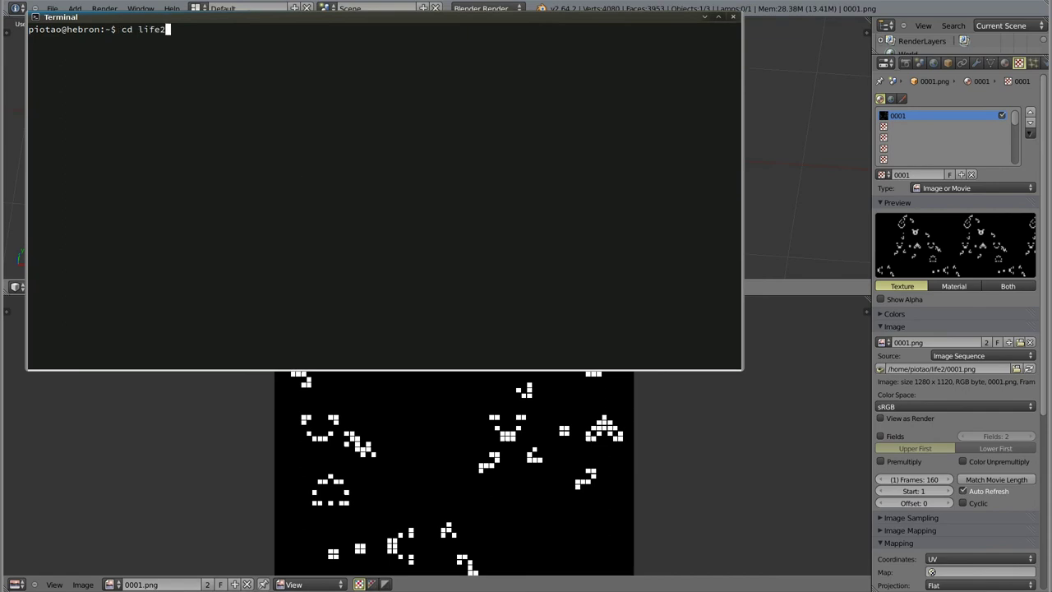
pyautogui.press('Return')
pyautogui.write('ls -1 |wc -l')
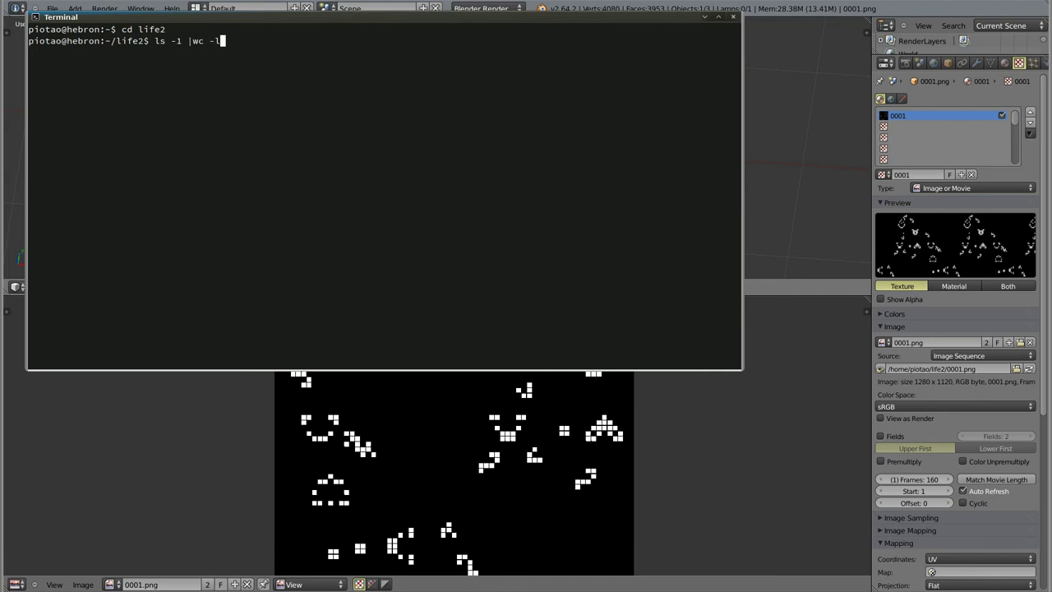
pyautogui.press('Return')
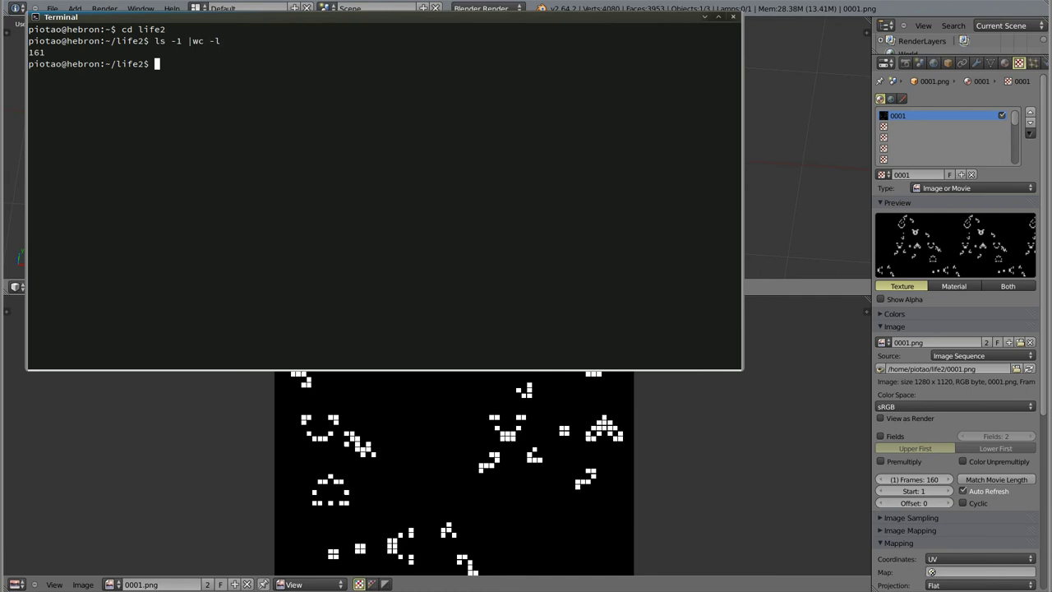
pyautogui.hotkey('alt', 'Tab')
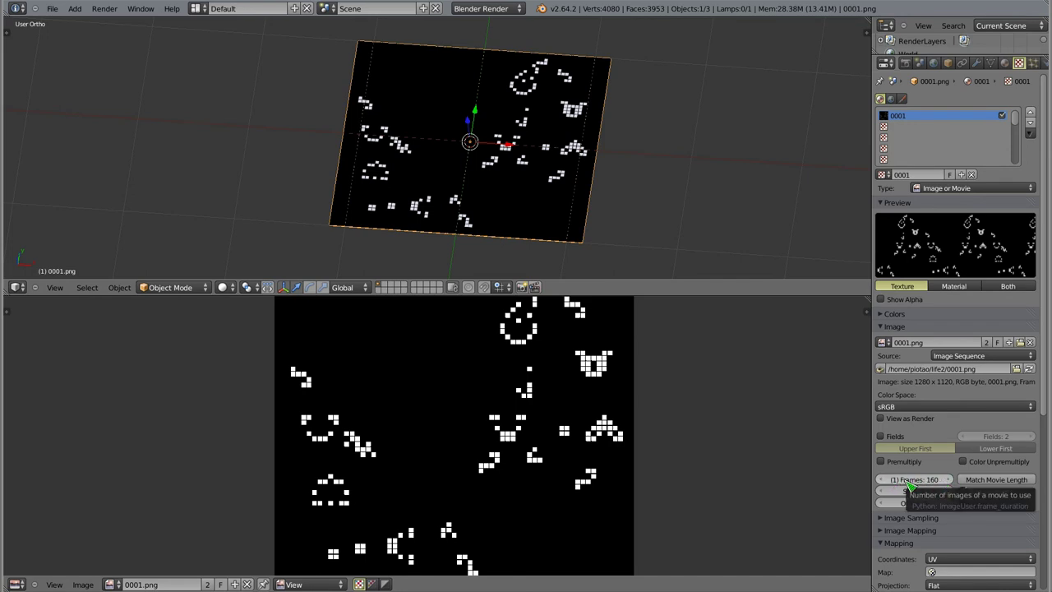
# Enable Cyclic on the image sequence and orbit the view flatter
pyautogui.click(964, 503)
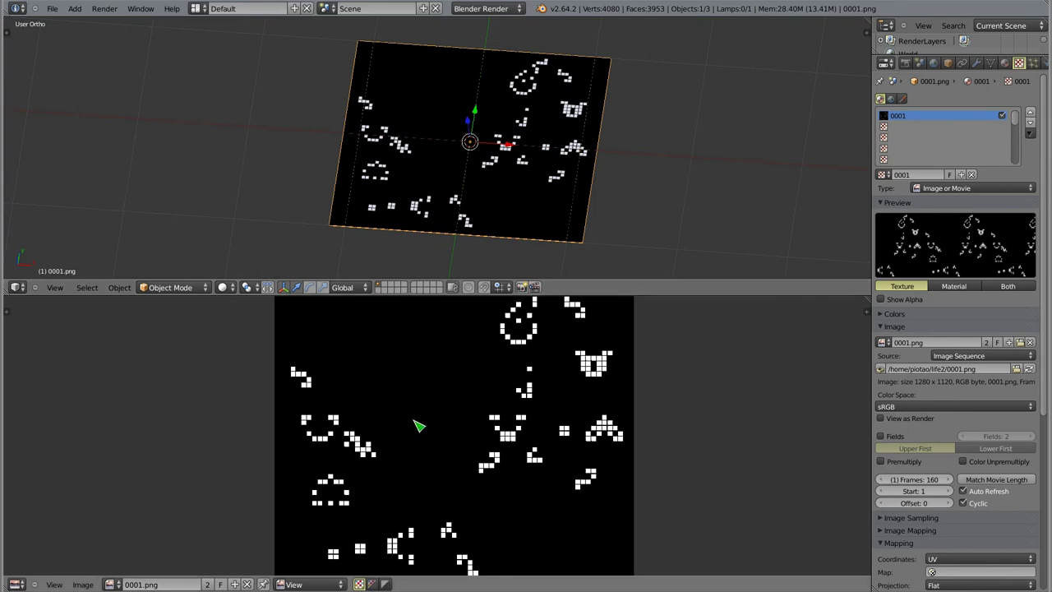
pyautogui.moveTo(432, 164)
pyautogui.mouseDown(button='middle')
pyautogui.moveTo(517, 183)
pyautogui.moveTo(467, 98)
pyautogui.moveTo(397, 108)
pyautogui.moveTo(724, 203)
pyautogui.mouseUp(button='middle')
# Add a Displace modifier to the plane from the Modifiers tab
pyautogui.click(978, 63)
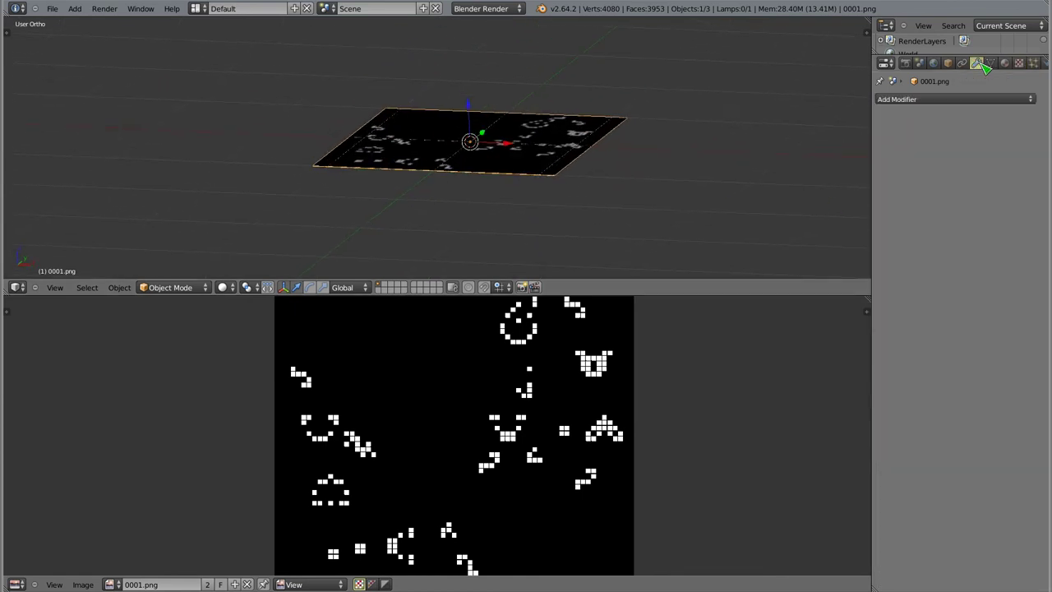
pyautogui.press('Tab')
pyautogui.moveTo(469, 136); pyautogui.dragTo(446, 120, button='middle')
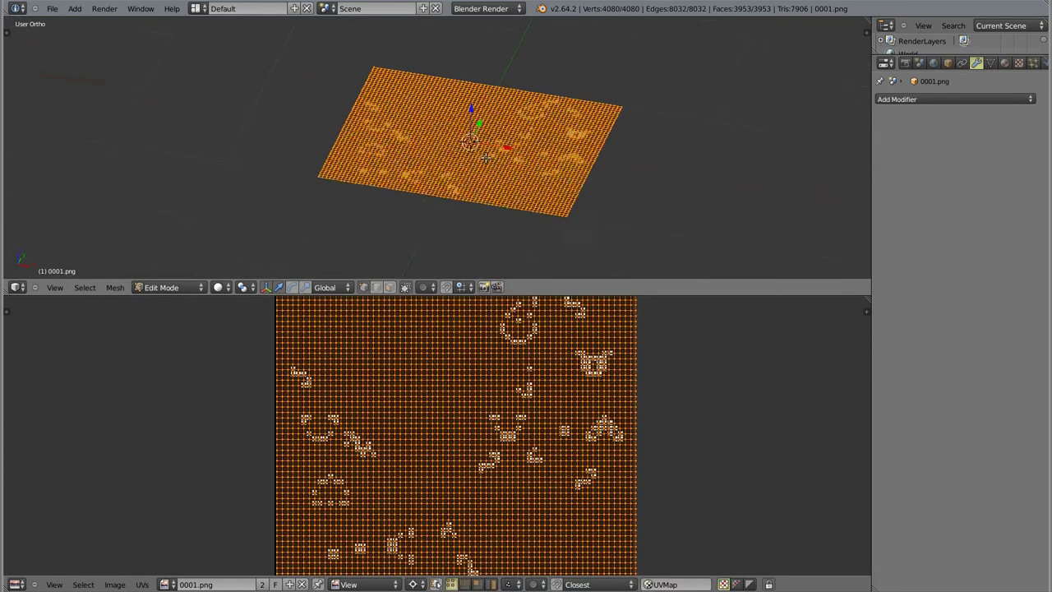
pyautogui.press('Tab')
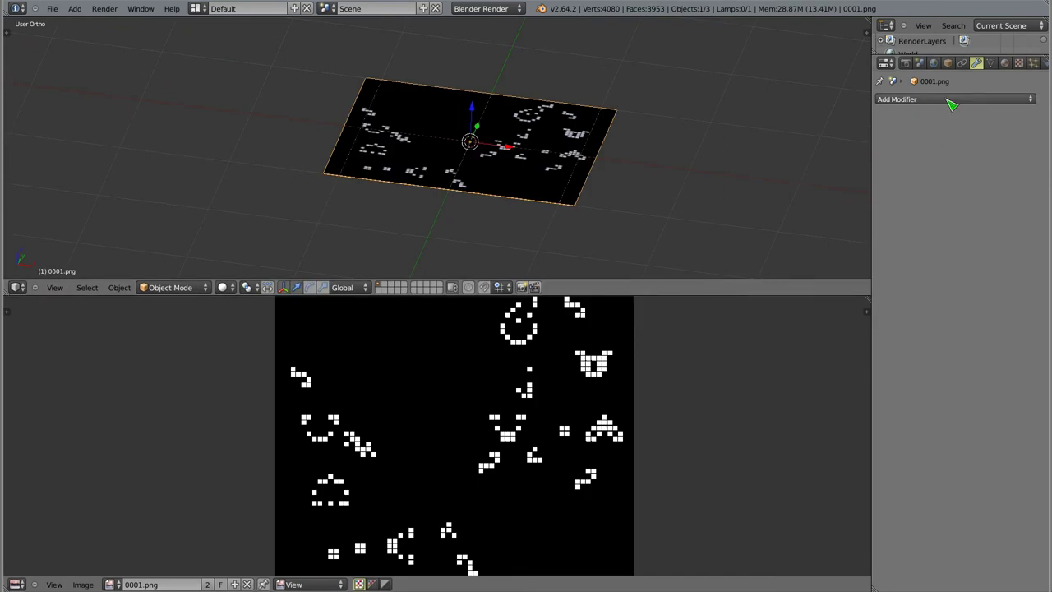
pyautogui.click(953, 99)
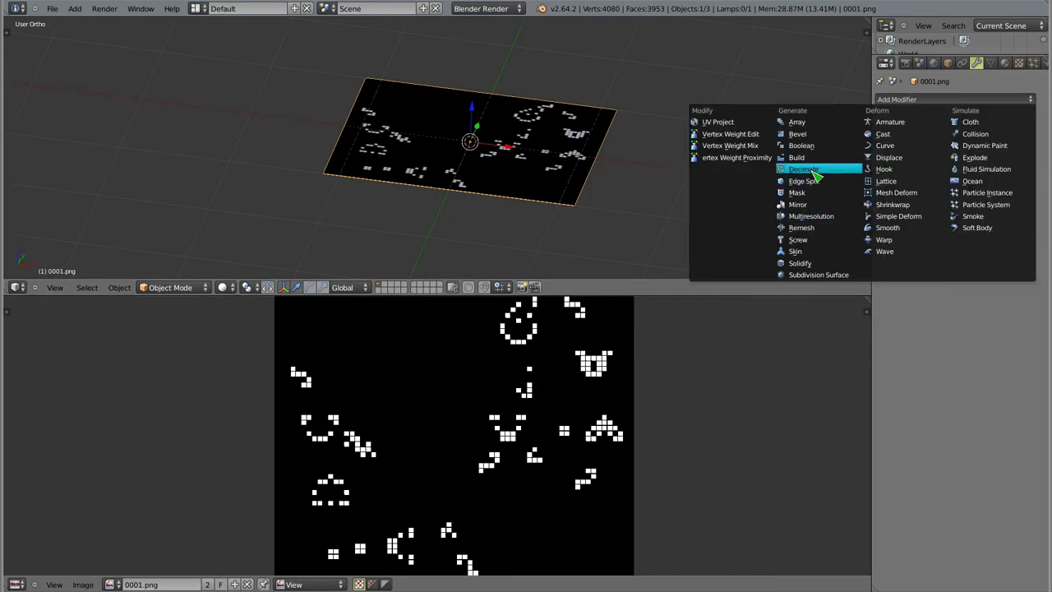
pyautogui.click(889, 157)
pyautogui.moveTo(441, 175)
pyautogui.mouseDown(button='middle')
pyautogui.moveTo(469, 129)
pyautogui.moveTo(471, 140)
pyautogui.mouseUp(button='middle')
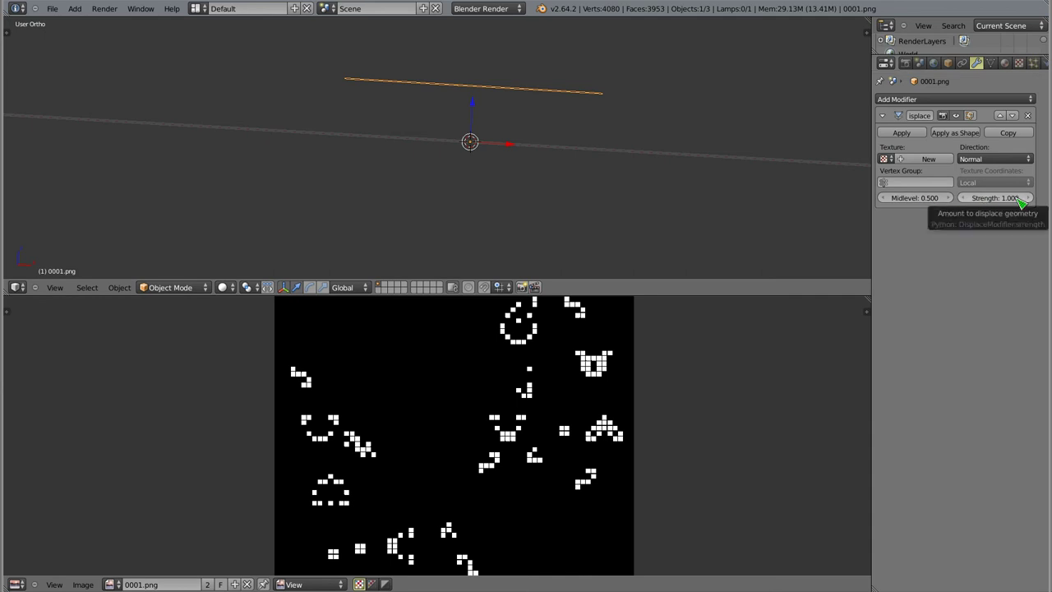
# Set the Displace modifier's texture to 0001 and inspect the raised spikes
pyautogui.click(885, 159)
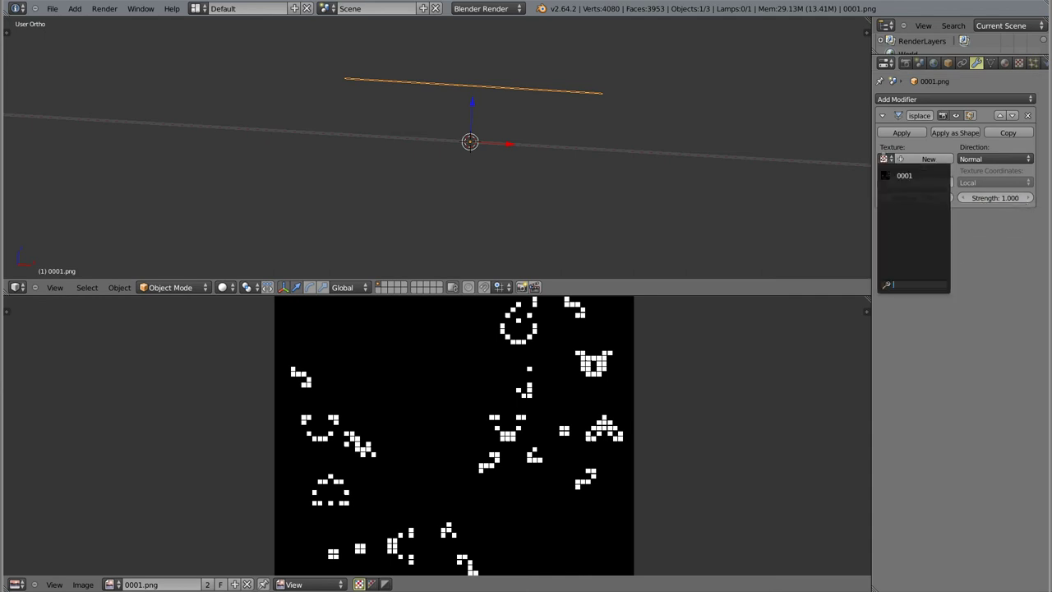
pyautogui.click(885, 175)
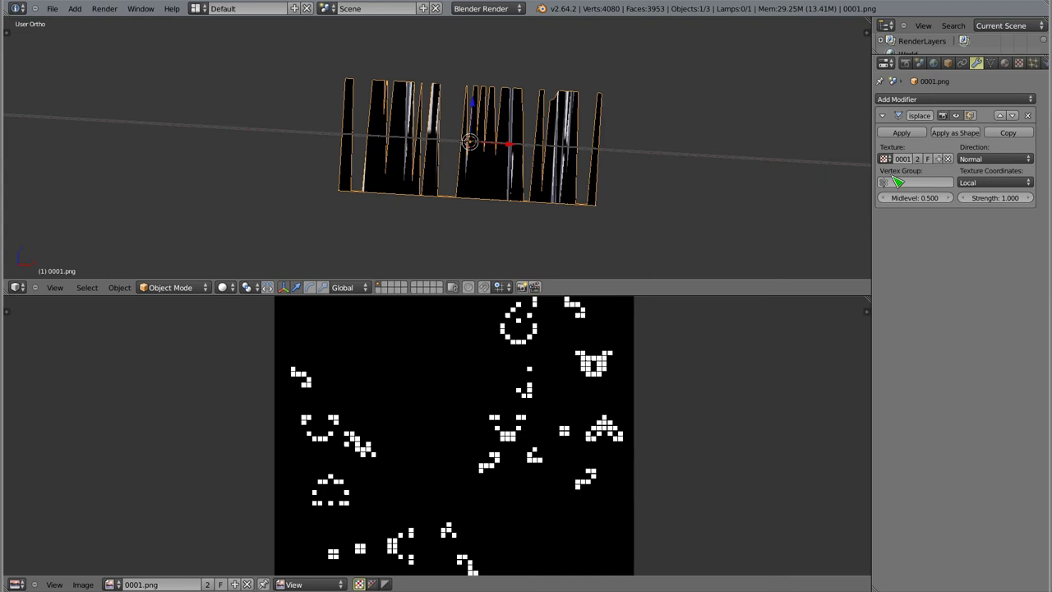
pyautogui.moveTo(498, 145)
pyautogui.mouseDown(button='middle')
pyautogui.moveTo(493, 192)
pyautogui.moveTo(447, 62)
pyautogui.moveTo(456, 147)
pyautogui.moveTo(493, 221)
pyautogui.moveTo(521, 214)
pyautogui.moveTo(451, 244)
pyautogui.moveTo(435, 230)
pyautogui.moveTo(442, 173)
pyautogui.moveTo(422, 214)
pyautogui.moveTo(400, 164)
pyautogui.moveTo(474, 103)
pyautogui.moveTo(457, 148)
pyautogui.mouseUp(button='middle')
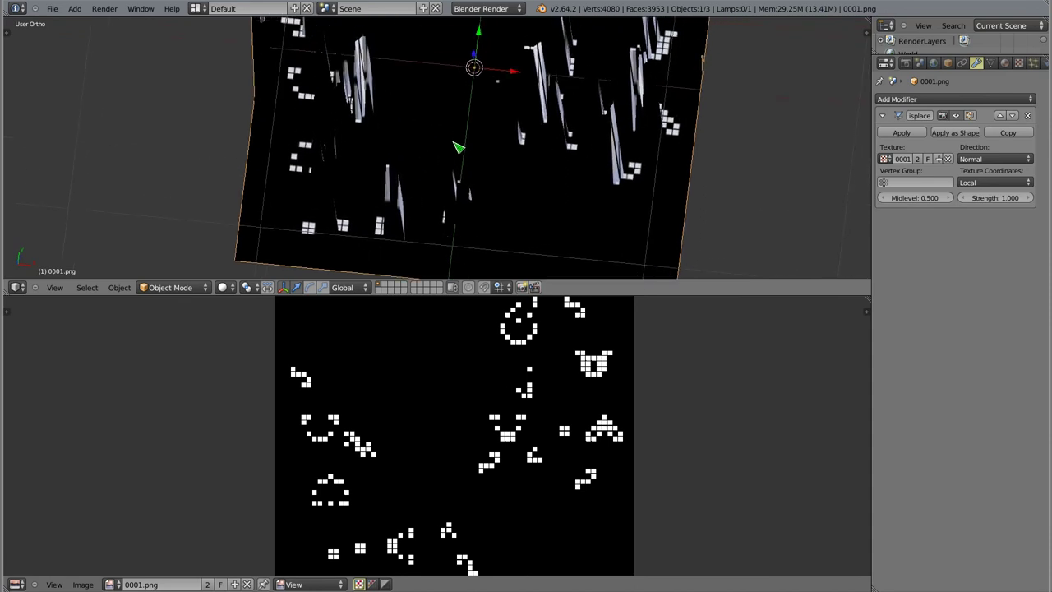
# Set the Displace modifier's Texture Coordinates to UV and inspect the mapped columns
pyautogui.press('Tab')
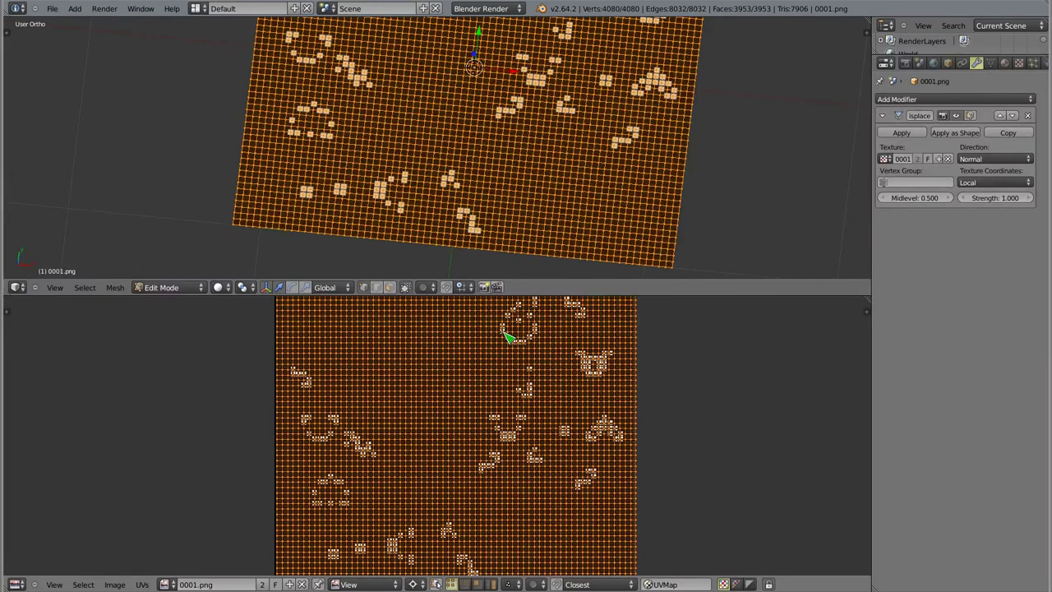
pyautogui.press('Tab')
pyautogui.moveTo(479, 128)
pyautogui.mouseDown(button='middle')
pyautogui.moveTo(489, 216)
pyautogui.moveTo(481, 246)
pyautogui.mouseUp(button='middle')
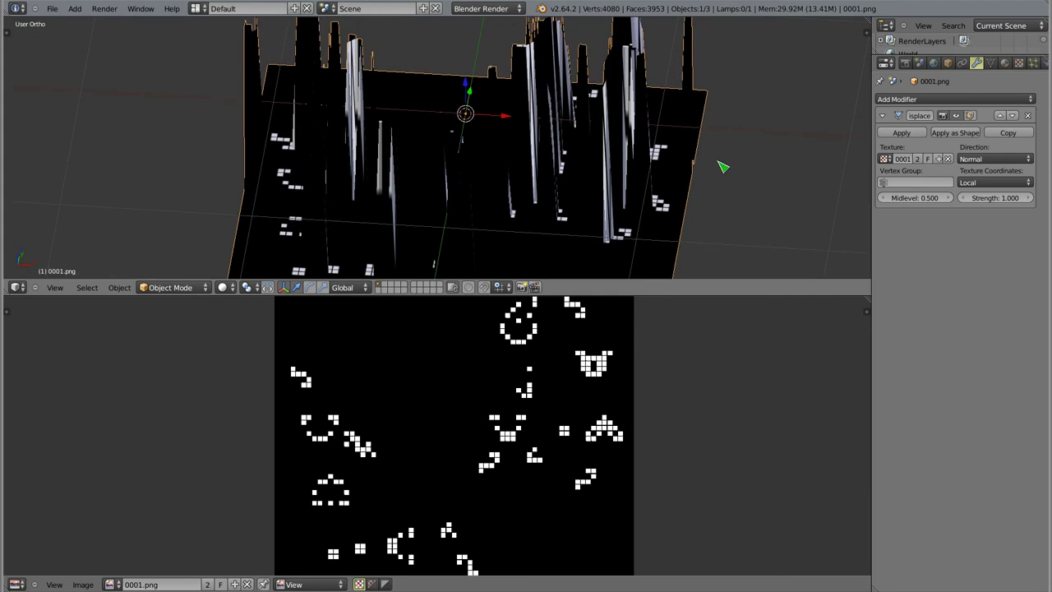
pyautogui.click(1000, 183)
pyautogui.click(986, 136)
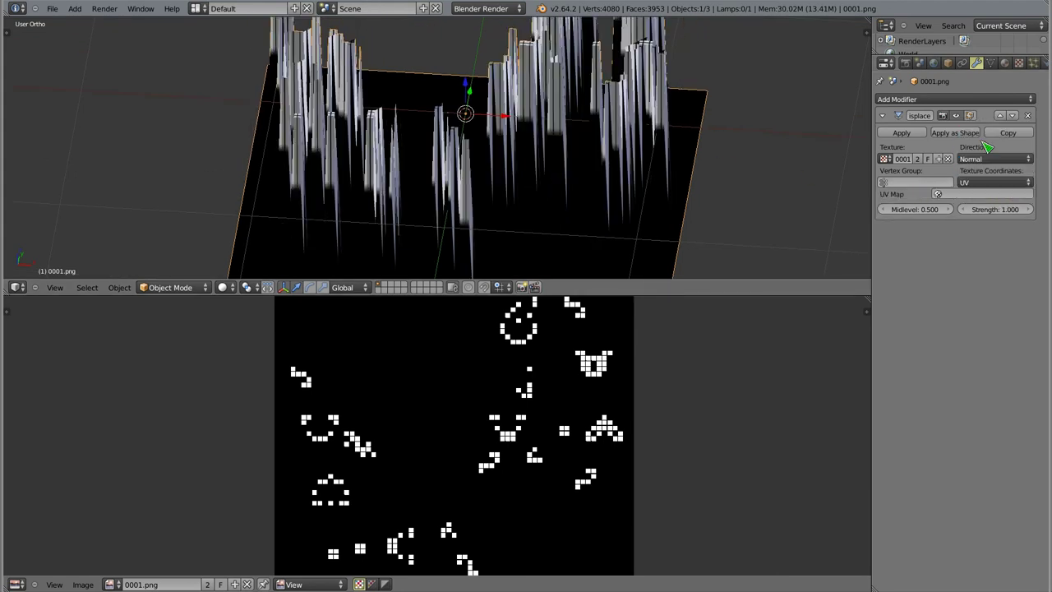
pyautogui.moveTo(479, 198)
pyautogui.mouseDown(button='middle')
pyautogui.moveTo(486, 177)
pyautogui.moveTo(364, 94)
pyautogui.moveTo(348, 133)
pyautogui.moveTo(434, 112)
pyautogui.moveTo(419, 131)
pyautogui.moveTo(439, 176)
pyautogui.moveTo(493, 140)
pyautogui.moveTo(464, 176)
pyautogui.moveTo(506, 161)
pyautogui.moveTo(482, 153)
pyautogui.moveTo(500, 129)
pyautogui.moveTo(613, 70)
pyautogui.mouseUp(button='middle')
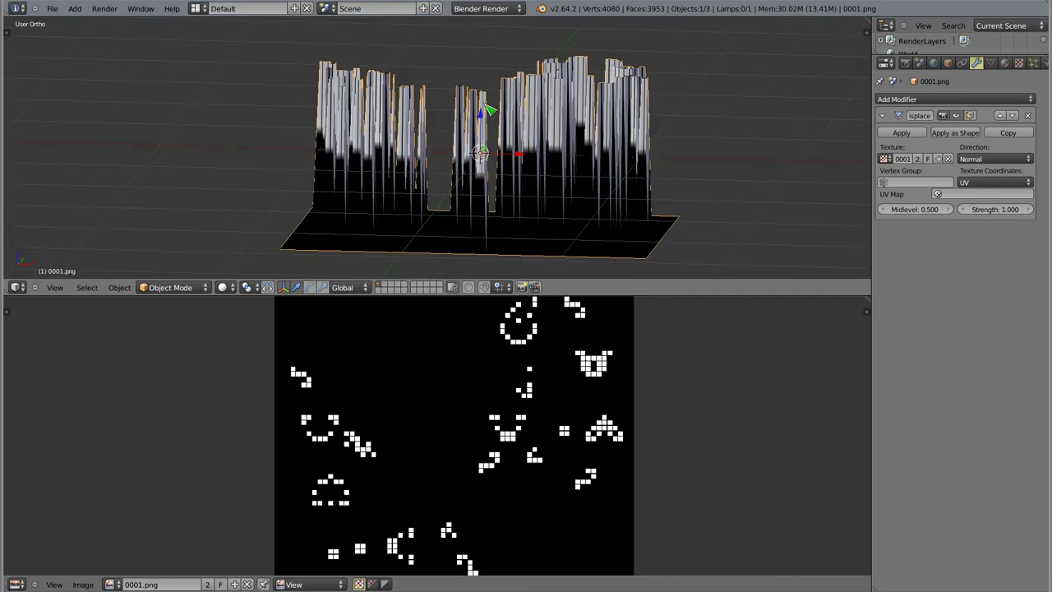
# Lower the displacement strength to 0.050 and view the plane from the front
pyautogui.moveTo(425, 169)
pyautogui.mouseDown(button='middle')
pyautogui.moveTo(460, 186)
pyautogui.moveTo(438, 210)
pyautogui.mouseUp(button='middle')
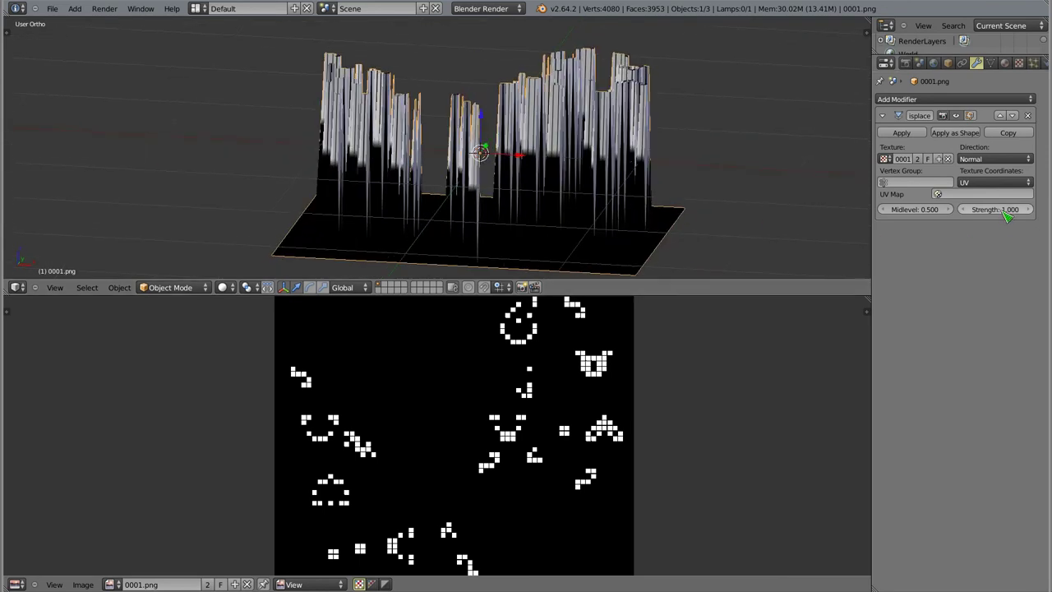
pyautogui.moveTo(1007, 211); pyautogui.dragTo(880, 211)
pyautogui.moveTo(516, 194); pyautogui.dragTo(512, 184, button='middle')
pyautogui.press('KP_1')
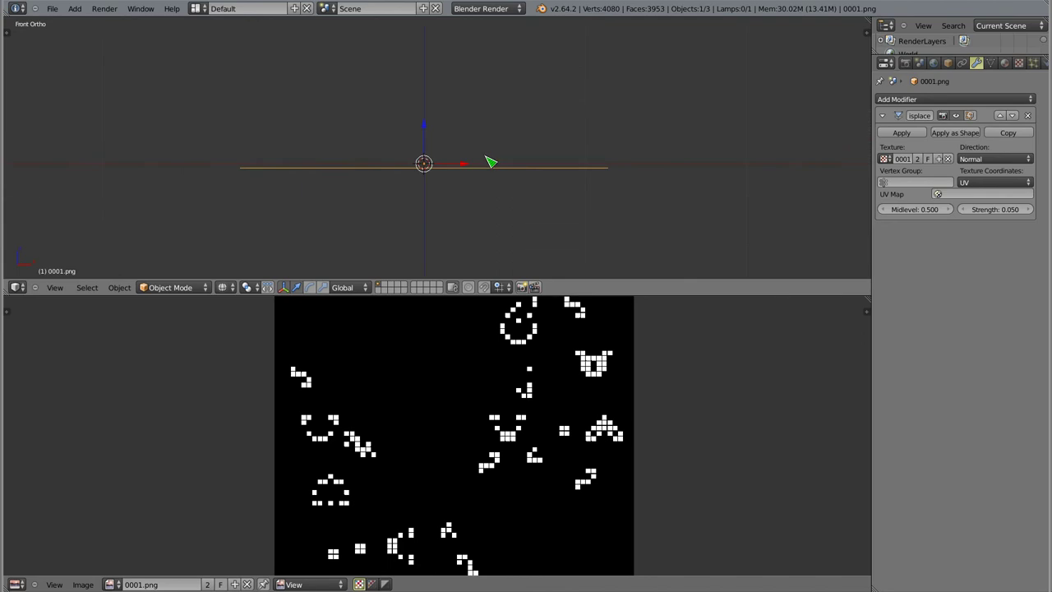
pyautogui.scroll(5, 433, 170)
pyautogui.scroll(-1, 434, 170)
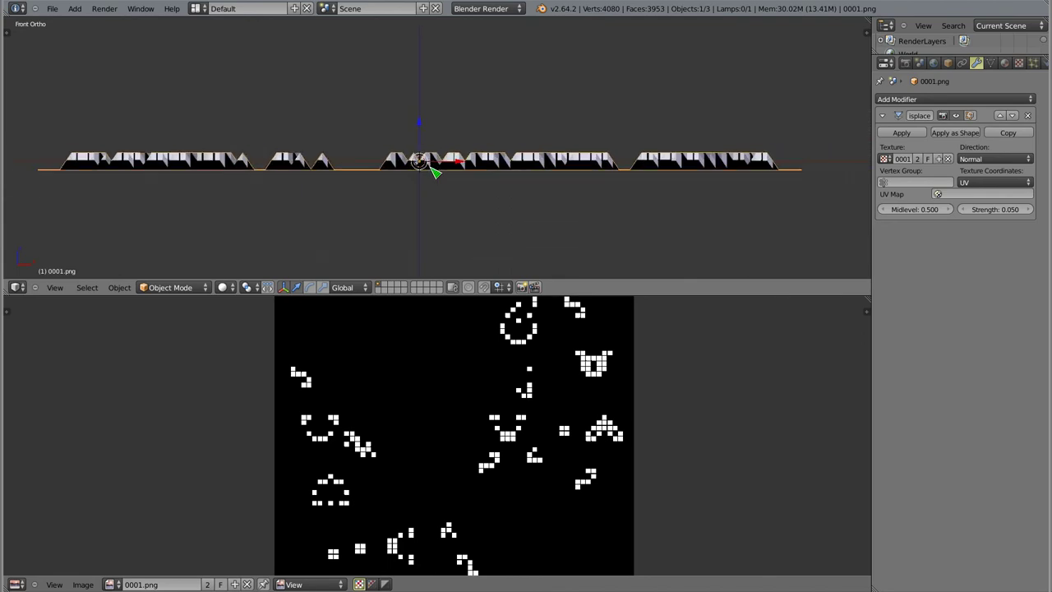
pyautogui.scroll(-1, 444, 160)
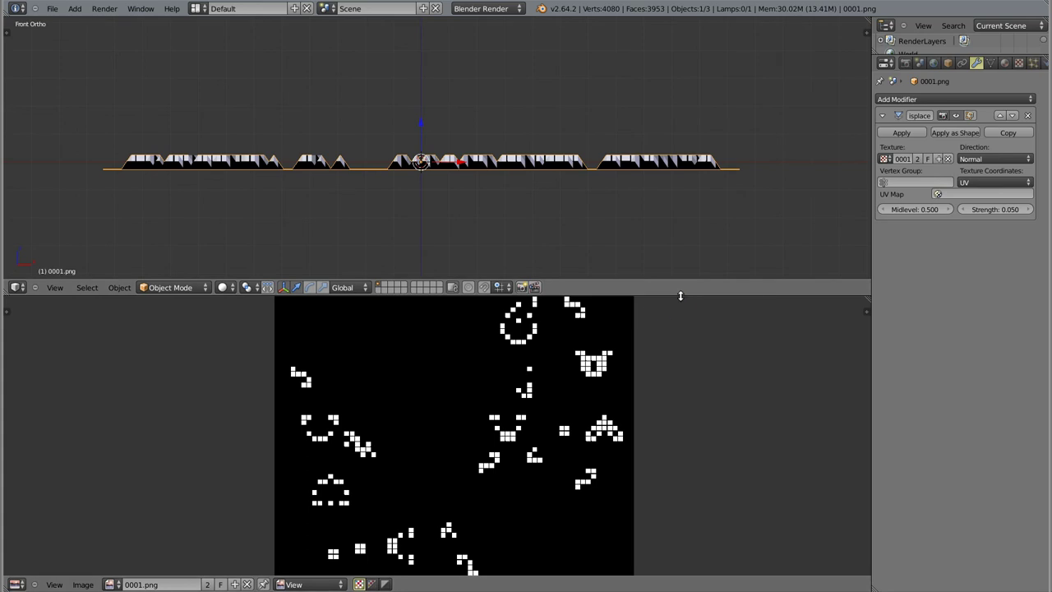
pyautogui.moveTo(680, 300)
pyautogui.mouseDown()
pyautogui.moveTo(666, 504)
pyautogui.moveTo(673, 306)
pyautogui.mouseUp()
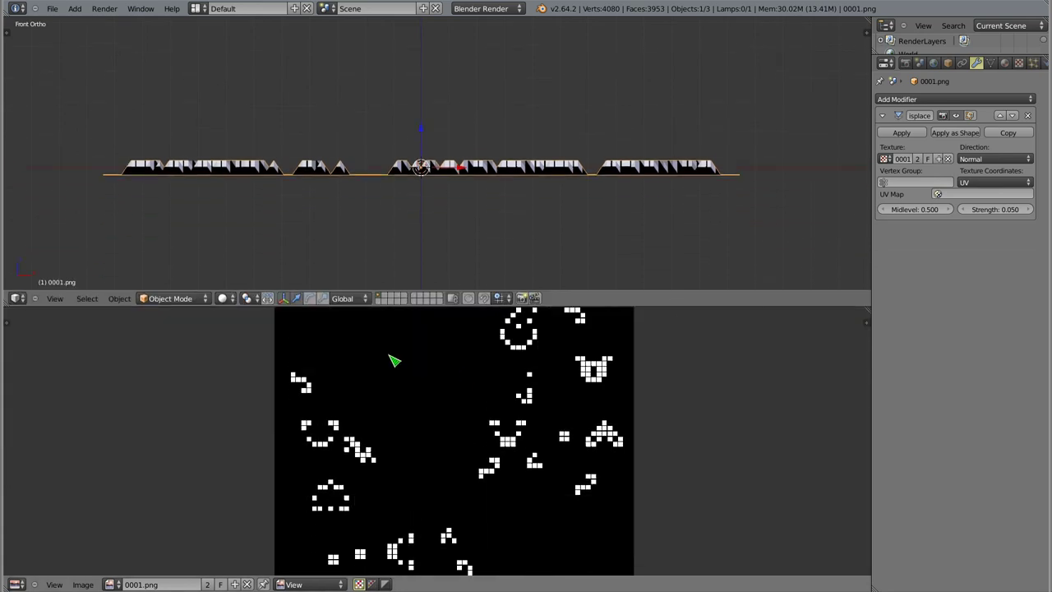
# Make the image a 160-frame Image Sequence with Cyclic and Auto Refresh, then exit Edit Mode
pyautogui.press('Tab')
pyautogui.scroll(-2, 450, 445)
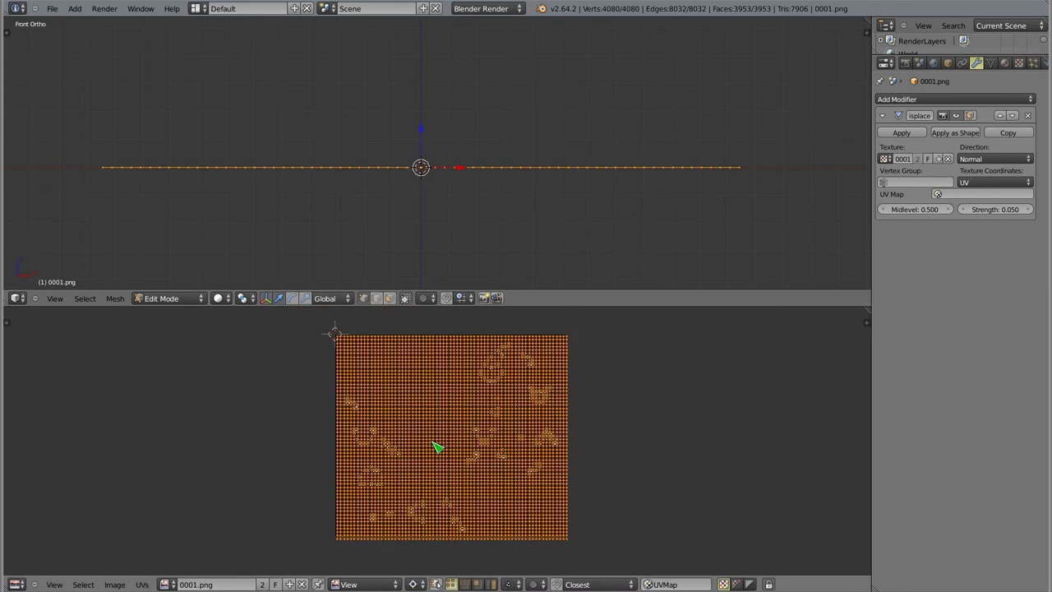
pyautogui.press('n')
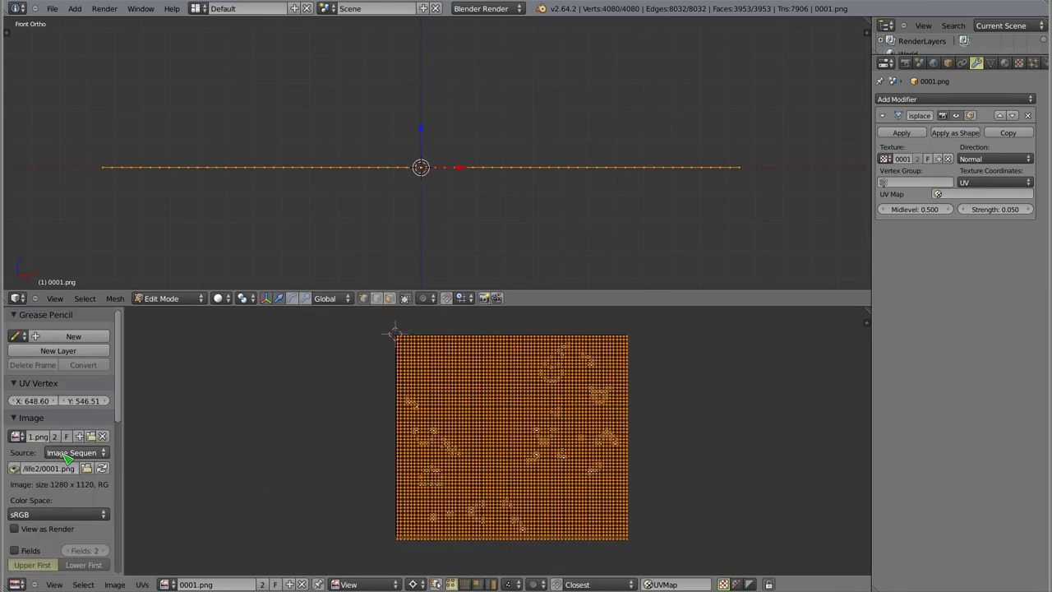
pyautogui.click(72, 452)
pyautogui.click(72, 426)
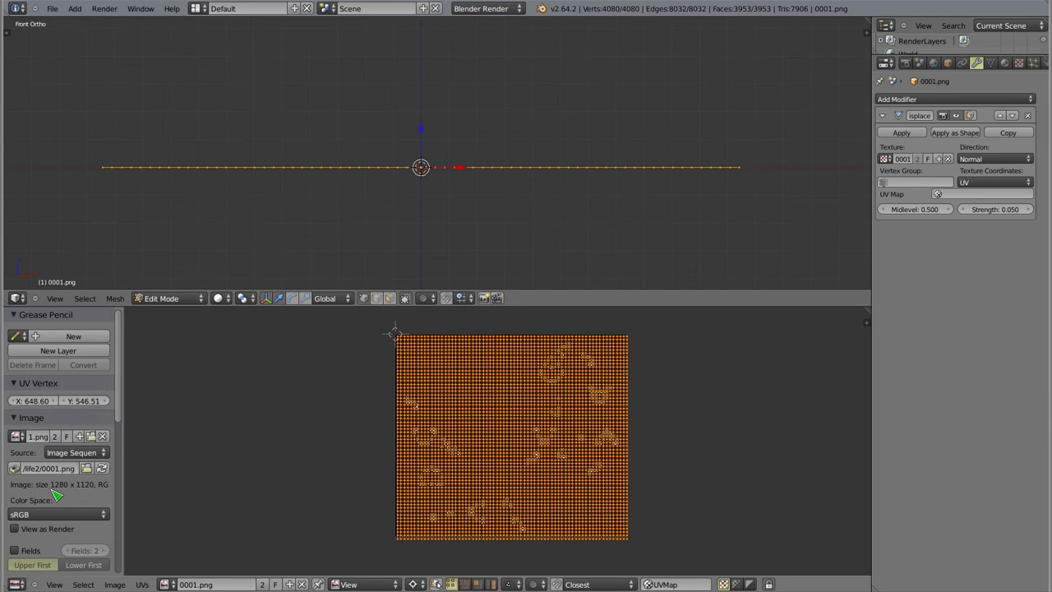
pyautogui.scroll(-2, 55, 493)
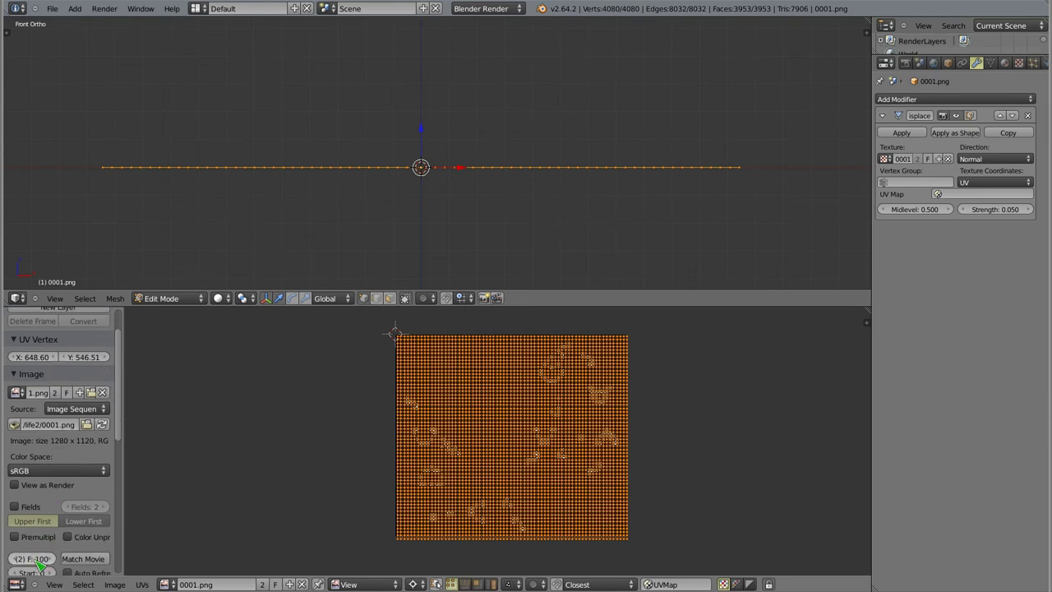
pyautogui.press('Return')
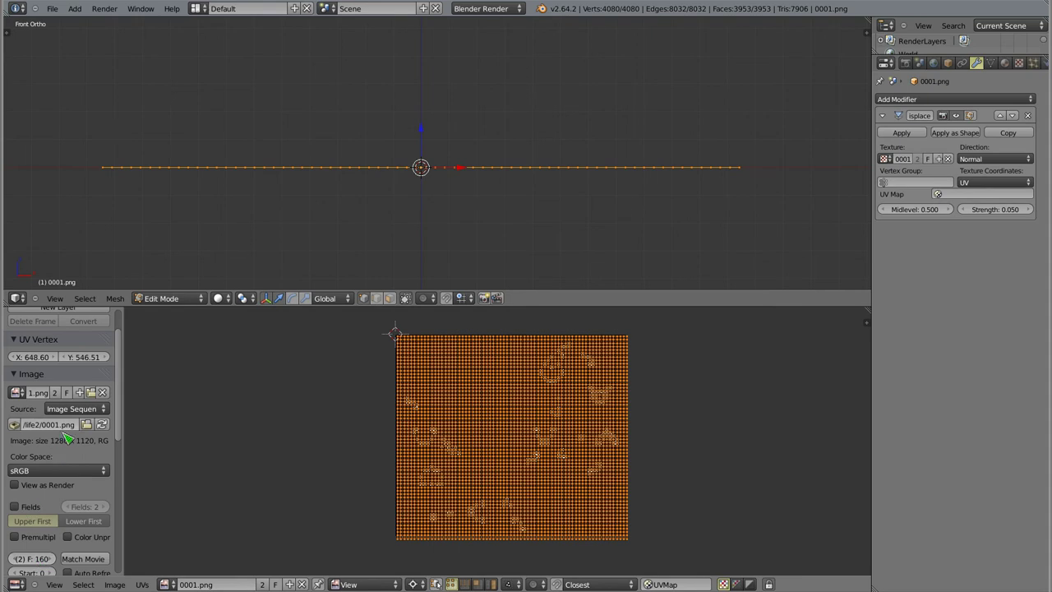
pyautogui.scroll(-2, 54, 435)
pyautogui.scroll(-1, 54, 413)
pyautogui.click(68, 521)
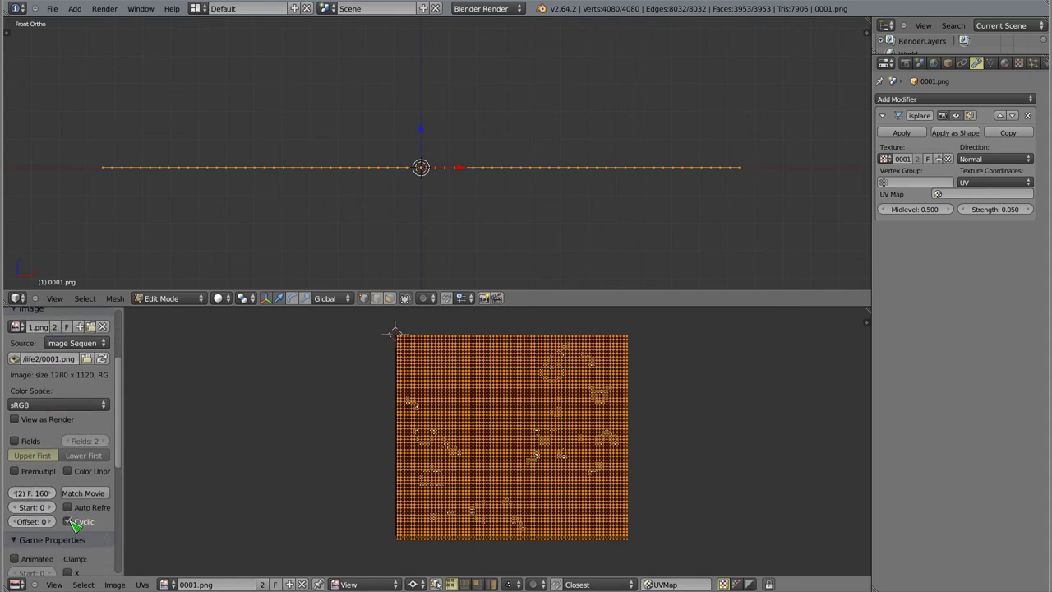
pyautogui.click(69, 504)
pyautogui.press('n')
pyautogui.press('Tab')
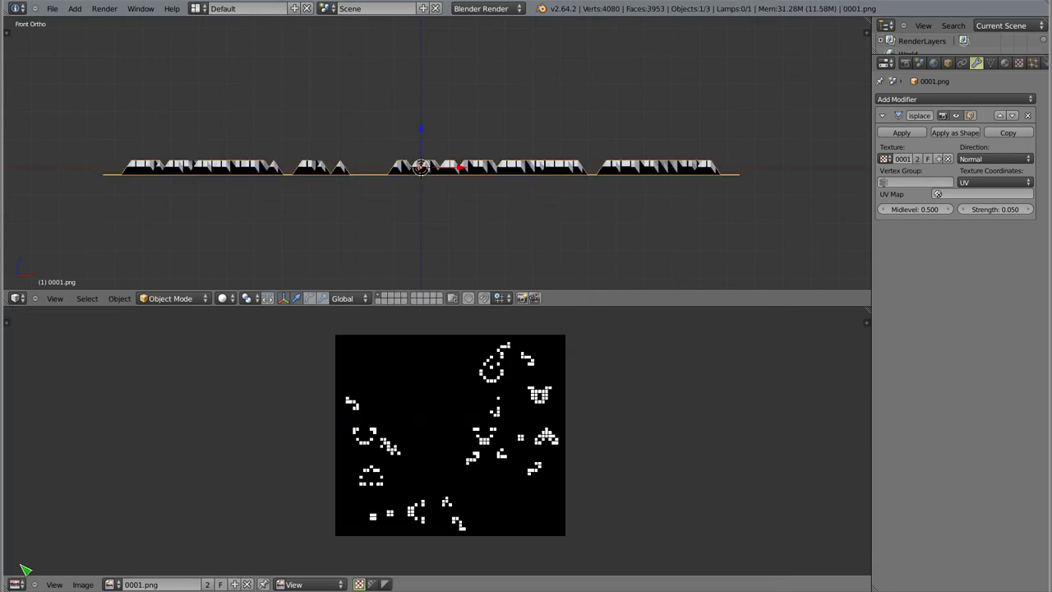
# Turn the bottom area into a Timeline, play the animation, and scrub frames 32 to 62
pyautogui.click(16, 584)
pyautogui.click(41, 556)
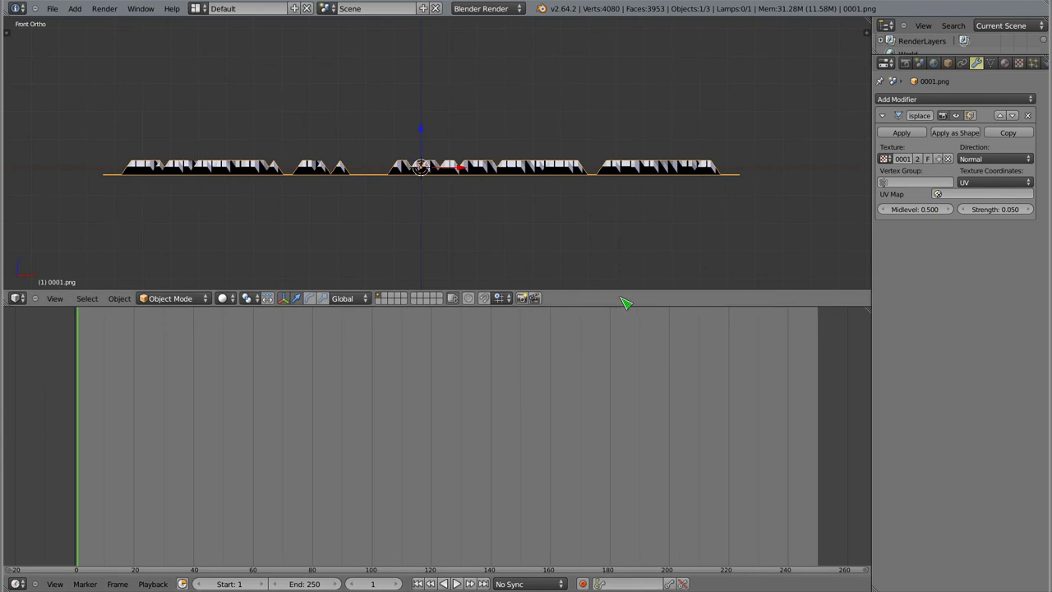
pyautogui.moveTo(616, 304); pyautogui.dragTo(608, 513)
pyautogui.moveTo(501, 328)
pyautogui.mouseDown(button='middle')
pyautogui.moveTo(468, 397)
pyautogui.moveTo(380, 176)
pyautogui.moveTo(485, 283)
pyautogui.mouseUp(button='middle')
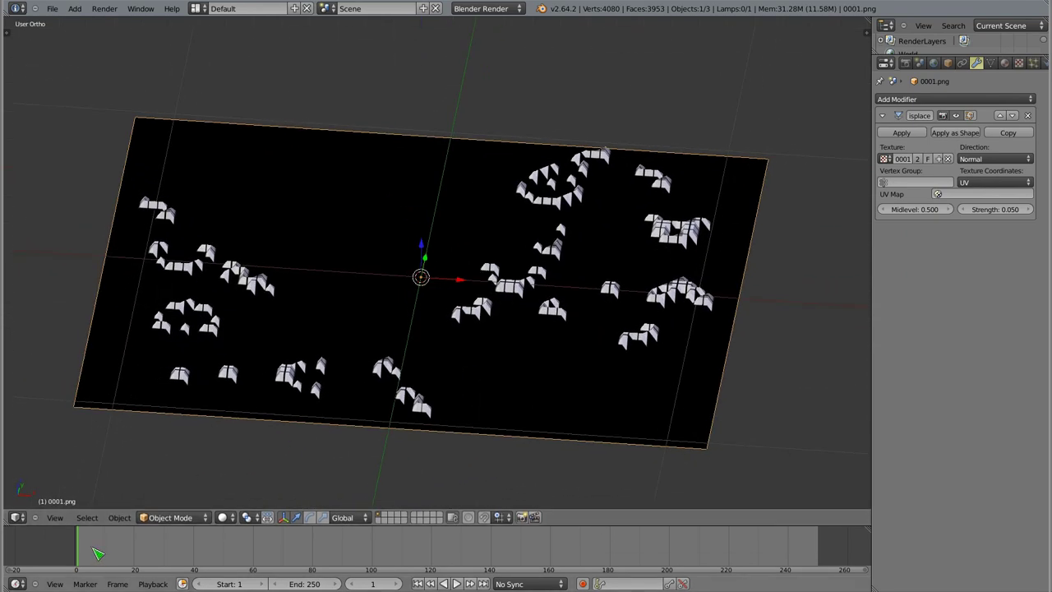
pyautogui.hotkey('alt', 'a')
pyautogui.hotkey('alt', 'a')
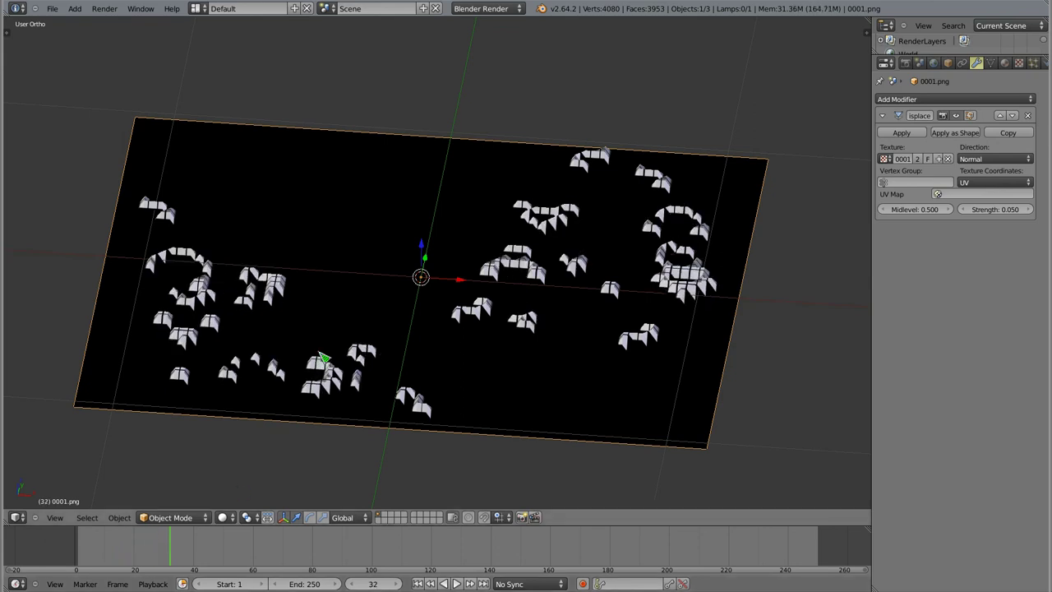
pyautogui.moveTo(372, 337)
pyautogui.mouseDown(button='middle')
pyautogui.moveTo(411, 275)
pyautogui.moveTo(387, 164)
pyautogui.moveTo(403, 239)
pyautogui.moveTo(488, 329)
pyautogui.moveTo(376, 170)
pyautogui.moveTo(364, 174)
pyautogui.mouseUp(button='middle')
pyautogui.moveTo(441, 275); pyautogui.dragTo(427, 288, button='middle')
pyautogui.moveTo(178, 553); pyautogui.dragTo(321, 559)
# Add a level-2 Subdivision Surface modifier and scrub frames 83 to 126 to check it
pyautogui.moveTo(378, 320)
pyautogui.mouseDown(button='middle')
pyautogui.moveTo(350, 438)
pyautogui.moveTo(354, 359)
pyautogui.mouseUp(button='middle')
pyautogui.press('z')
pyautogui.moveTo(394, 291)
pyautogui.mouseDown(button='middle')
pyautogui.moveTo(379, 353)
pyautogui.moveTo(376, 337)
pyautogui.moveTo(387, 338)
pyautogui.mouseUp(button='middle')
pyautogui.moveTo(425, 292)
pyautogui.mouseDown(button='middle')
pyautogui.moveTo(433, 332)
pyautogui.moveTo(422, 361)
pyautogui.moveTo(403, 305)
pyautogui.moveTo(336, 223)
pyautogui.moveTo(430, 322)
pyautogui.moveTo(386, 387)
pyautogui.mouseUp(button='middle')
pyautogui.hotkey('ctrl', '2')
pyautogui.press('z')
pyautogui.moveTo(331, 546)
pyautogui.mouseDown()
pyautogui.moveTo(564, 556)
pyautogui.moveTo(608, 545)
pyautogui.moveTo(797, 544)
pyautogui.moveTo(80, 551)
pyautogui.mouseUp()
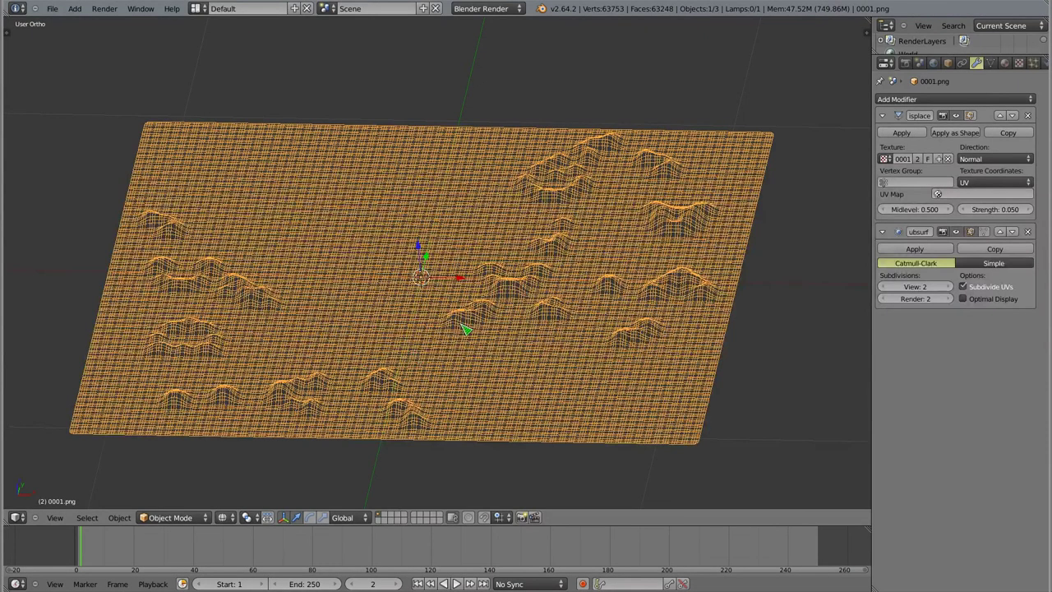
# Delete the Subdivision Surface modifier and inspect the angular blocks in textured shading
pyautogui.click(1028, 232)
pyautogui.press('z')
pyautogui.hotkey('alt', 'z')
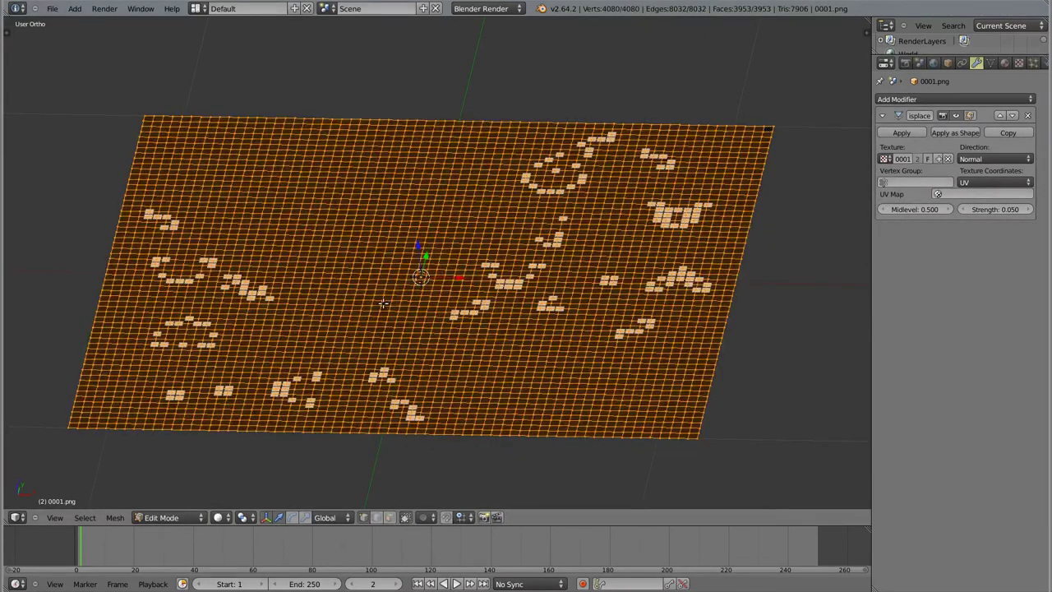
pyautogui.moveTo(366, 324); pyautogui.dragTo(392, 225, button='middle')
pyautogui.scroll(2, 442, 305)
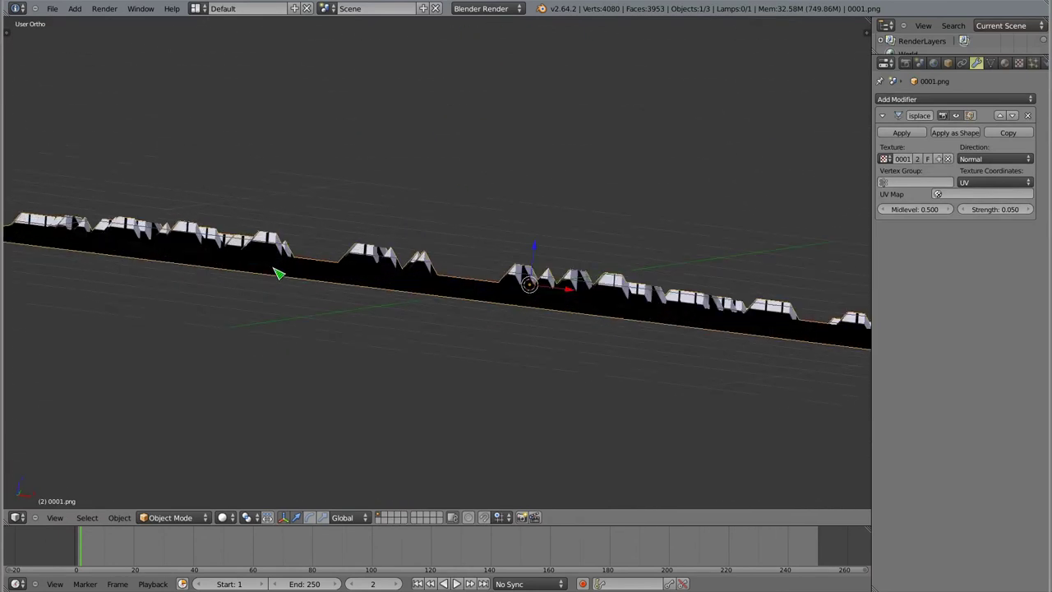
pyautogui.scroll(2, 277, 272)
pyautogui.scroll(2, 399, 277)
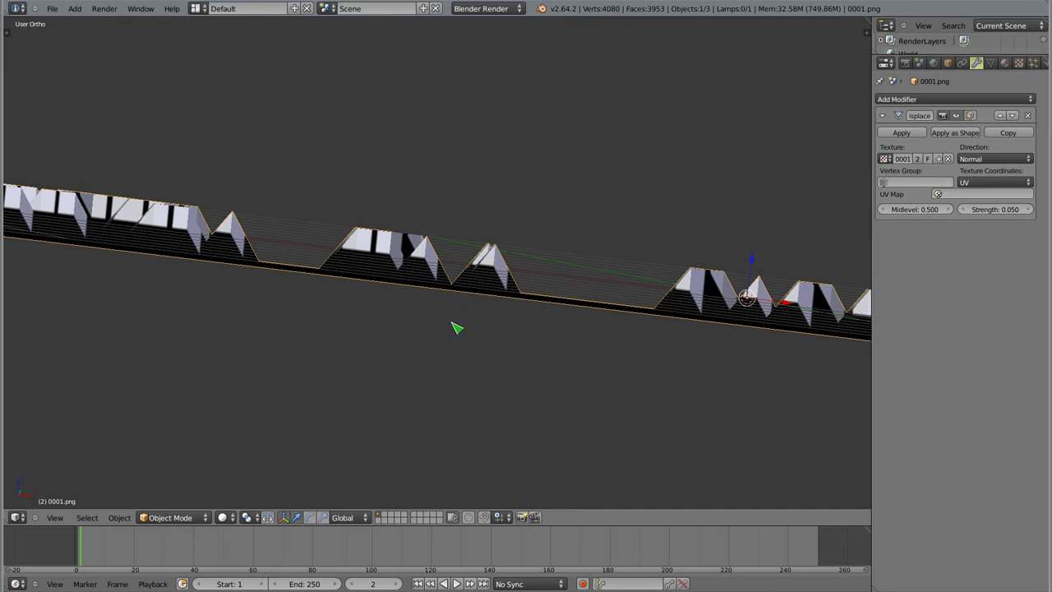
pyautogui.moveTo(456, 212)
pyautogui.mouseDown(button='middle')
pyautogui.moveTo(528, 406)
pyautogui.moveTo(608, 143)
pyautogui.moveTo(608, 244)
pyautogui.moveTo(596, 259)
pyautogui.moveTo(453, 258)
pyautogui.mouseUp(button='middle')
pyautogui.scroll(-5, 596, 259)
# Add a cube at the origin and scale it down to a tiny size
pyautogui.hotkey('shift', 'a')
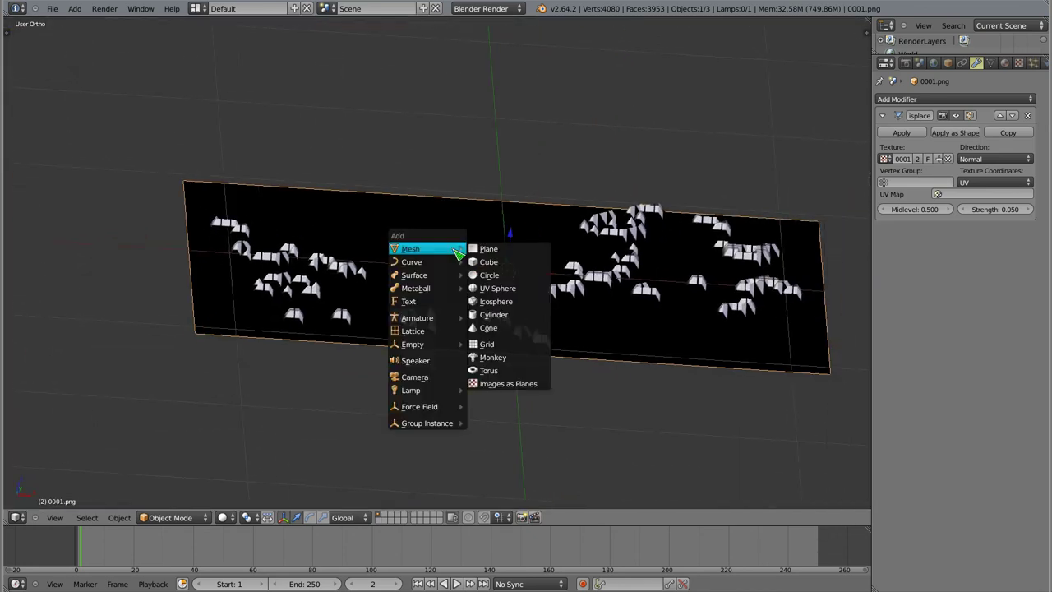
pyautogui.click(491, 262)
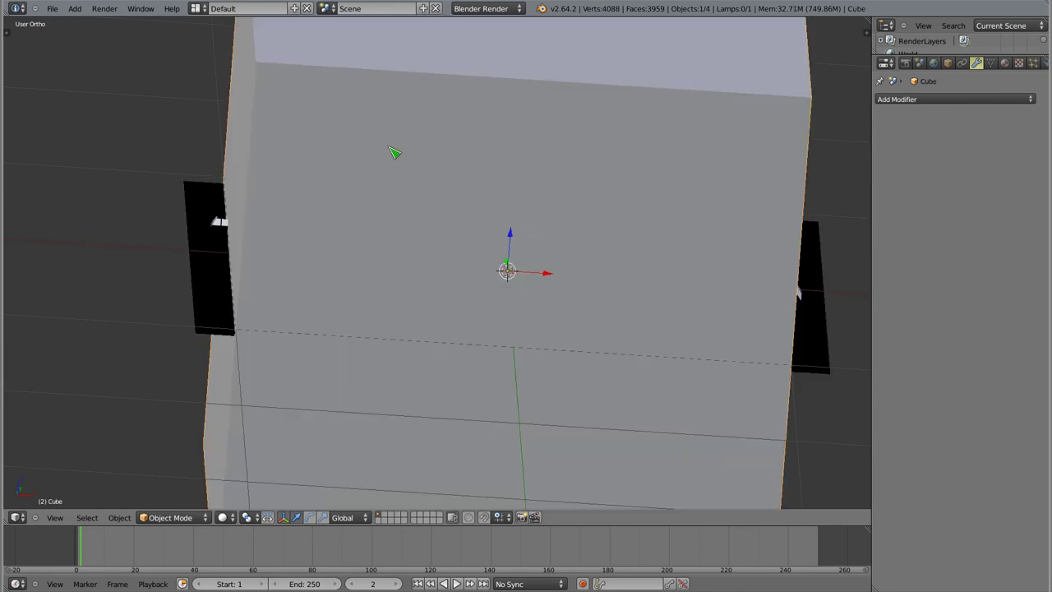
pyautogui.moveTo(458, 156)
pyautogui.mouseDown(button='middle')
pyautogui.moveTo(451, 254)
pyautogui.moveTo(452, 171)
pyautogui.mouseUp(button='middle')
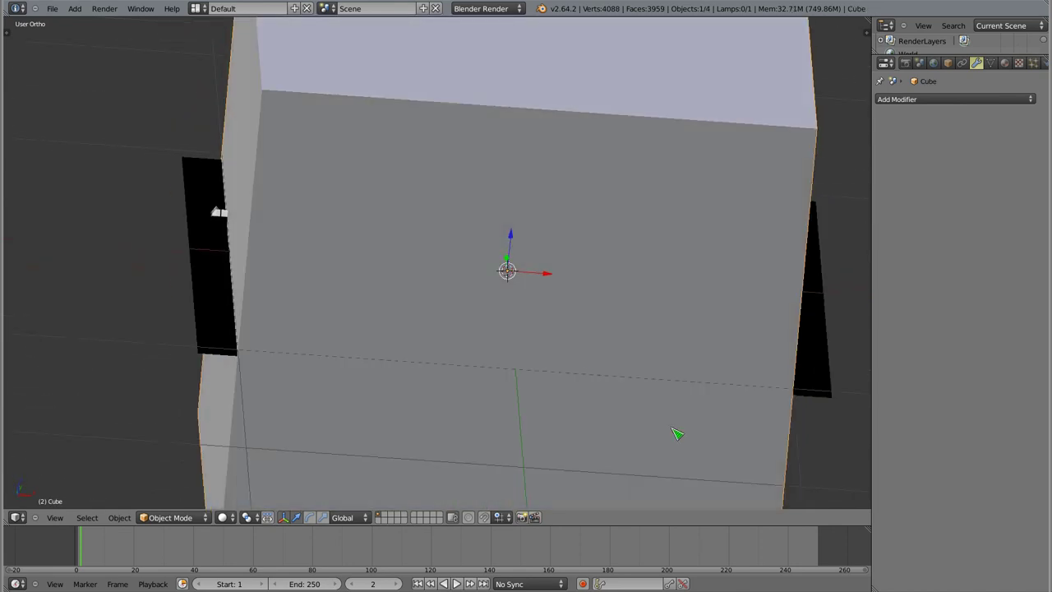
pyautogui.press('s')
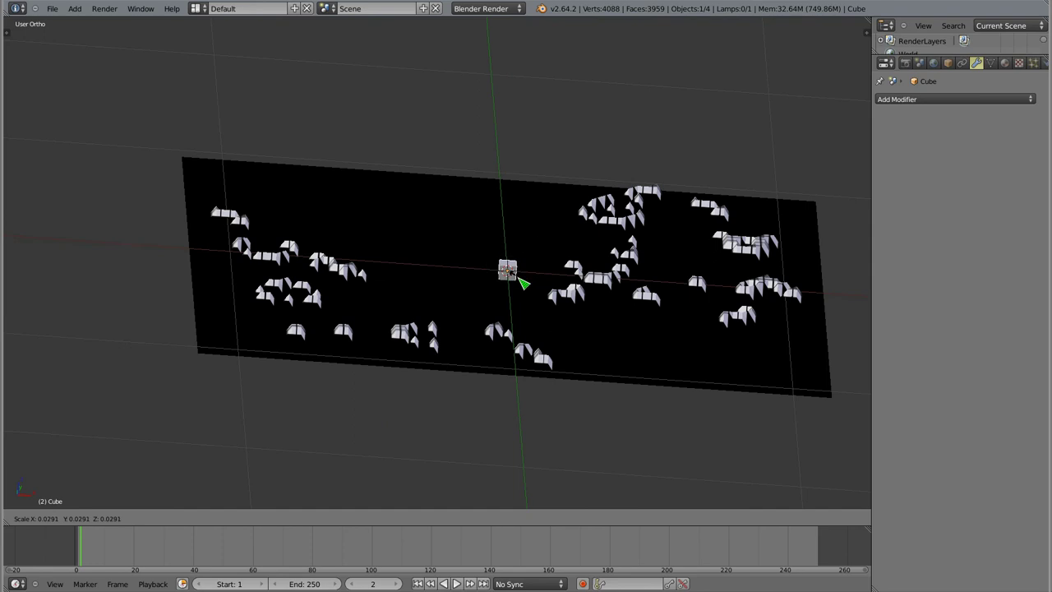
pyautogui.click(521, 284)
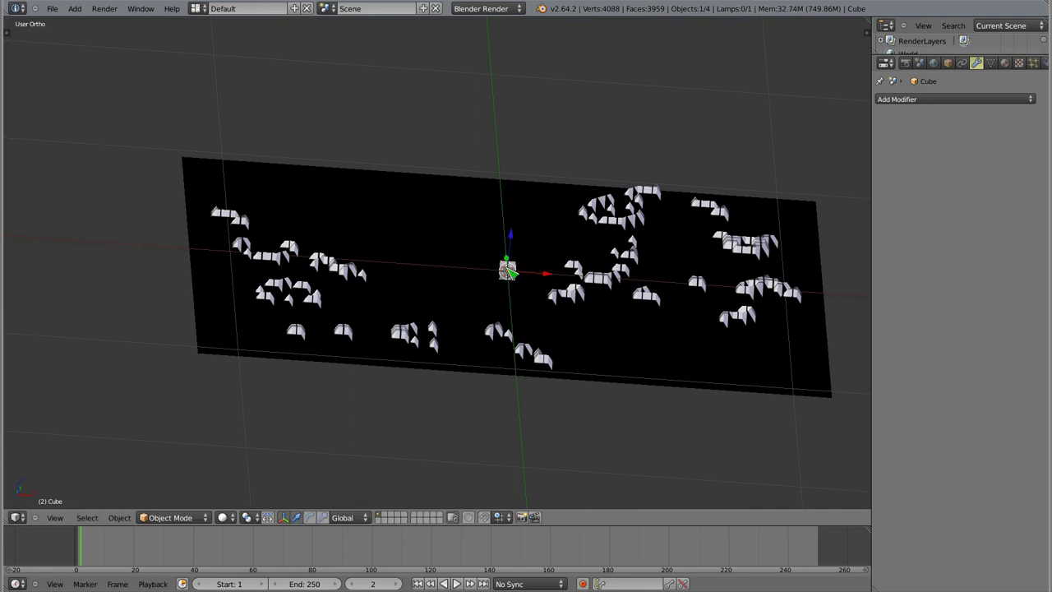
# Parent the tiny cube to the displaced plane, leaving only the plane selected
pyautogui.keyDown('shift'); pyautogui.rightClick(391, 202); pyautogui.keyUp('shift')
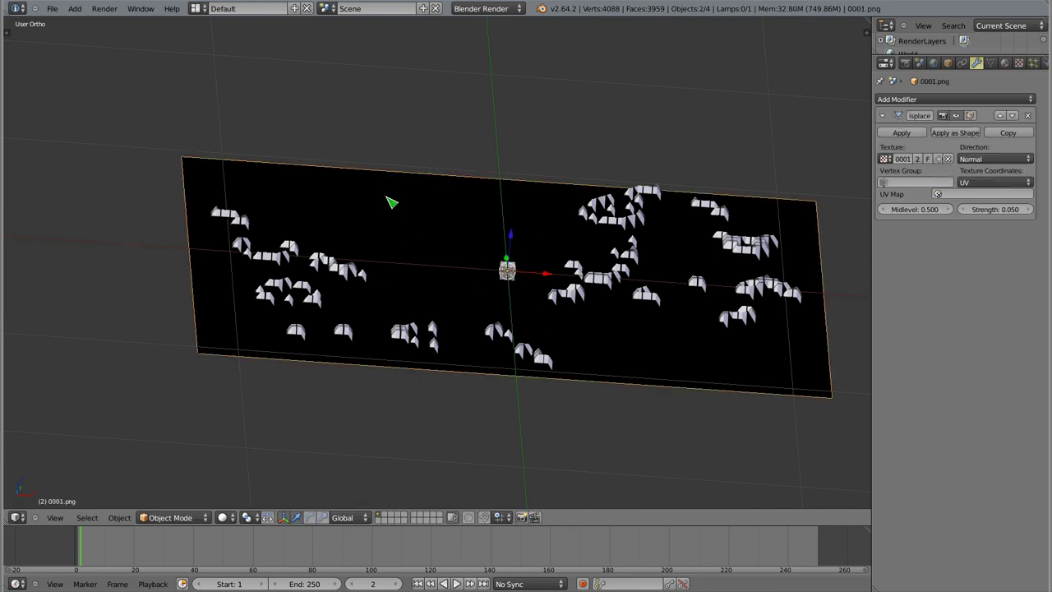
pyautogui.press('z')
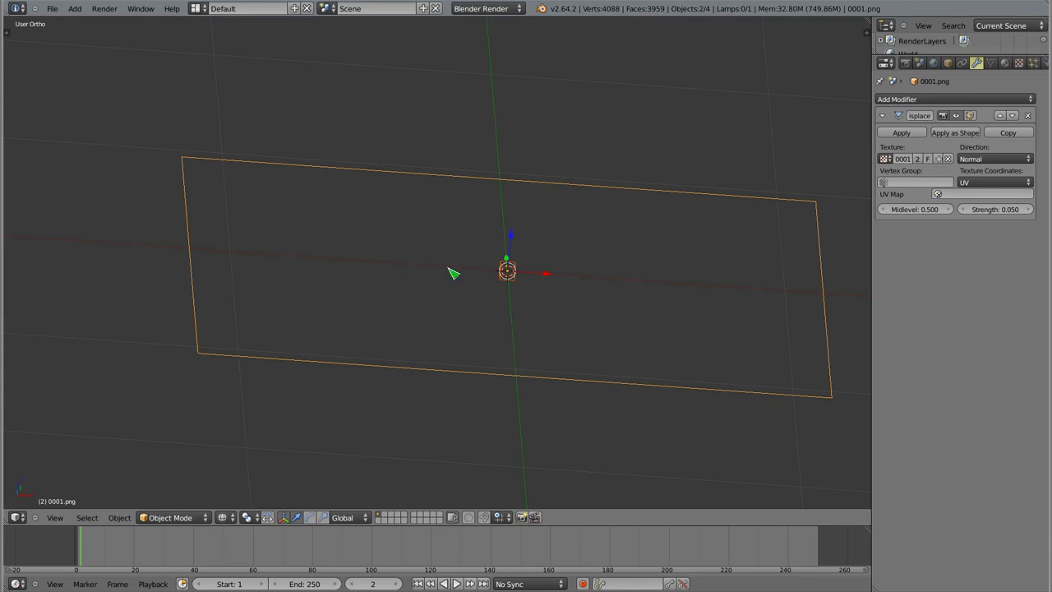
pyautogui.hotkey('ctrl', 'p')
pyautogui.click(352, 170)
pyautogui.rightClick(457, 182)
pyautogui.keyDown('shift'); pyautogui.moveTo(601, 251); pyautogui.dragTo(576, 242, button='middle'); pyautogui.keyUp('shift')
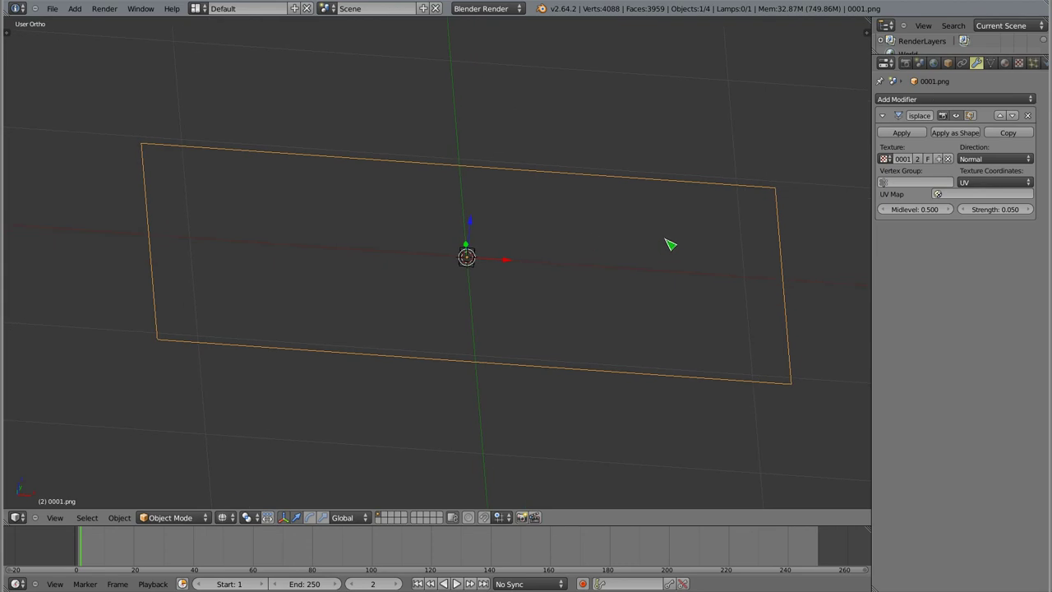
# Set the plane's Duplication to Verts and inspect the resulting cube grid from above and at an angle
pyautogui.click(949, 63)
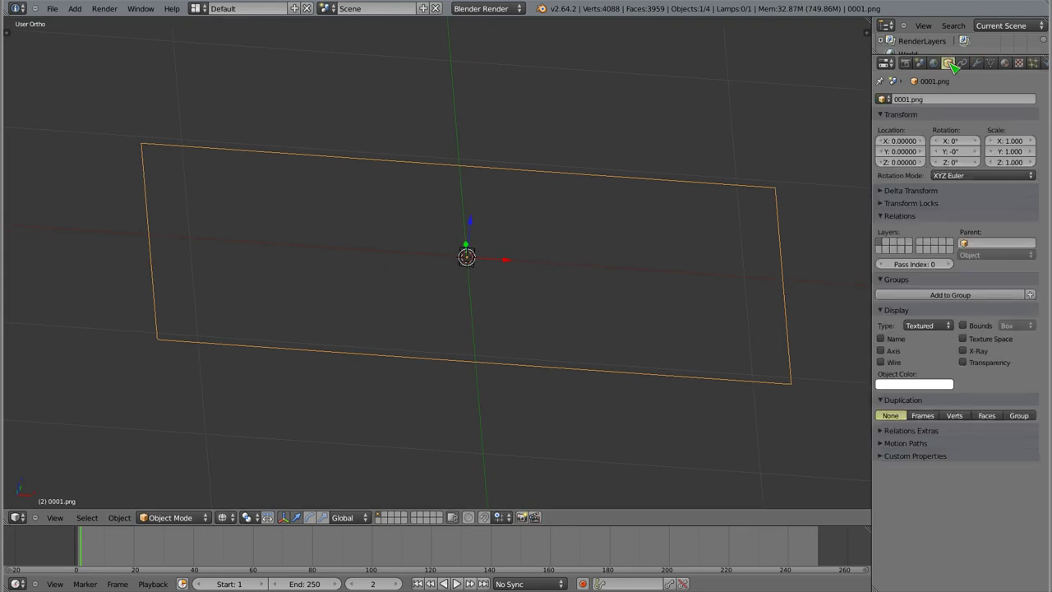
pyautogui.click(955, 416)
pyautogui.moveTo(439, 234)
pyautogui.mouseDown(button='middle')
pyautogui.moveTo(440, 282)
pyautogui.moveTo(427, 305)
pyautogui.mouseUp(button='middle')
pyautogui.press('KP_7')
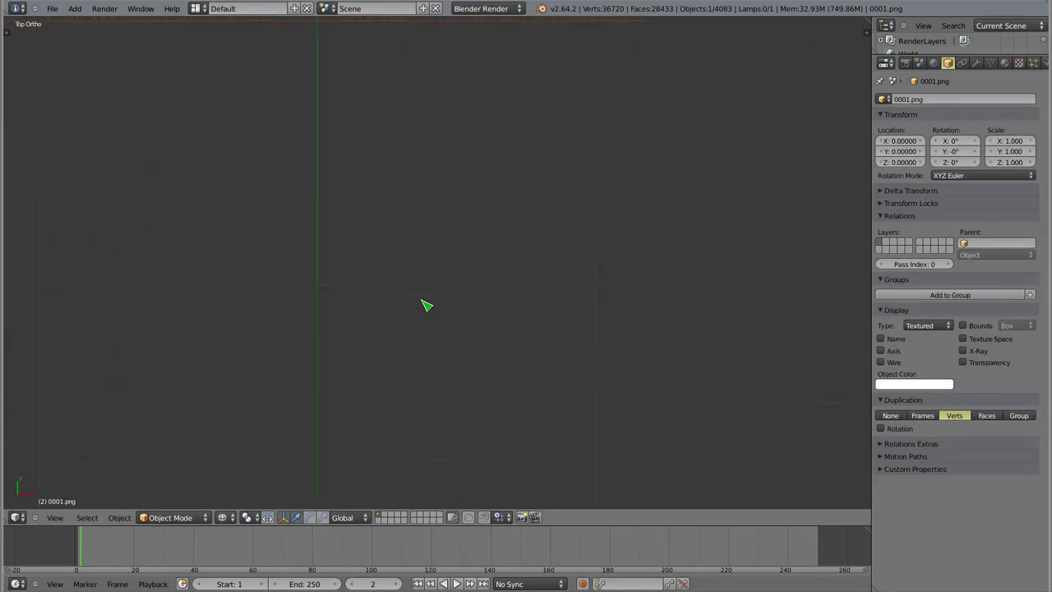
pyautogui.press('KP_Decimal')
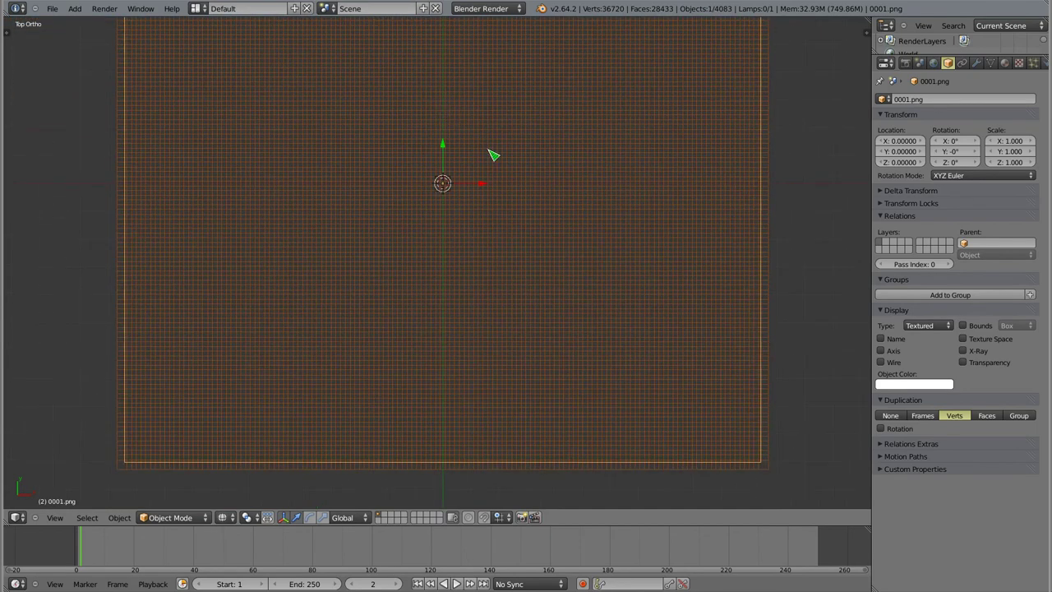
pyautogui.moveTo(439, 215)
pyautogui.mouseDown(button='middle')
pyautogui.moveTo(458, 296)
pyautogui.moveTo(411, 227)
pyautogui.moveTo(404, 86)
pyautogui.moveTo(477, 301)
pyautogui.moveTo(414, 295)
pyautogui.moveTo(406, 252)
pyautogui.moveTo(471, 212)
pyautogui.moveTo(453, 235)
pyautogui.moveTo(452, 320)
pyautogui.moveTo(618, 351)
pyautogui.moveTo(650, 298)
pyautogui.moveTo(679, 279)
pyautogui.moveTo(386, 193)
pyautogui.mouseUp(button='middle')
pyautogui.scroll(2, 386, 193)
pyautogui.scroll(2, 424, 222)
pyautogui.scroll(1, 461, 253)
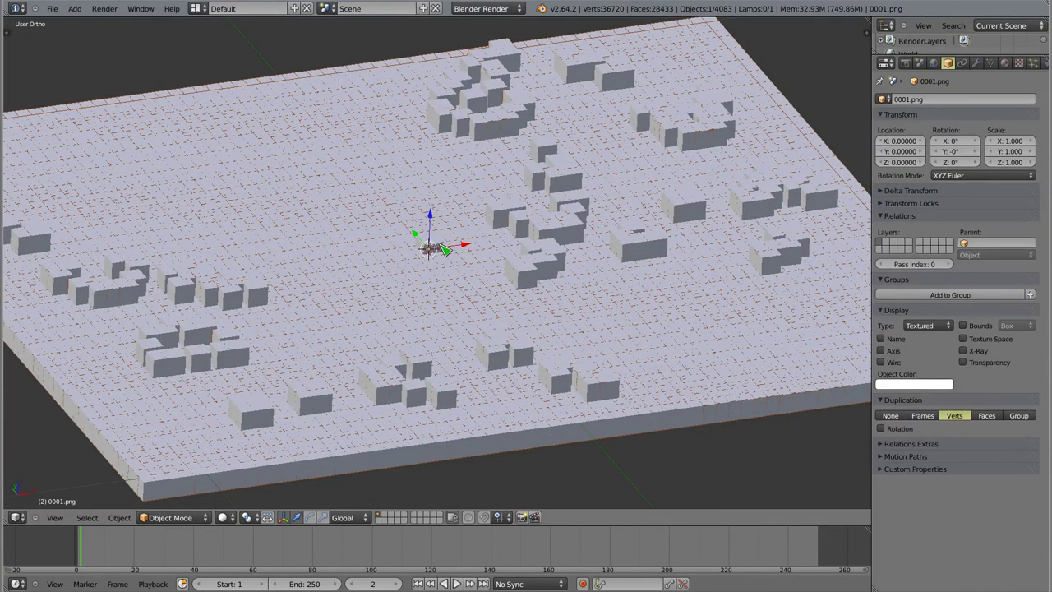
pyautogui.rightClick(445, 250)
# Scale up the small original cube and zoom in on the duplicated cubes
pyautogui.press('s')
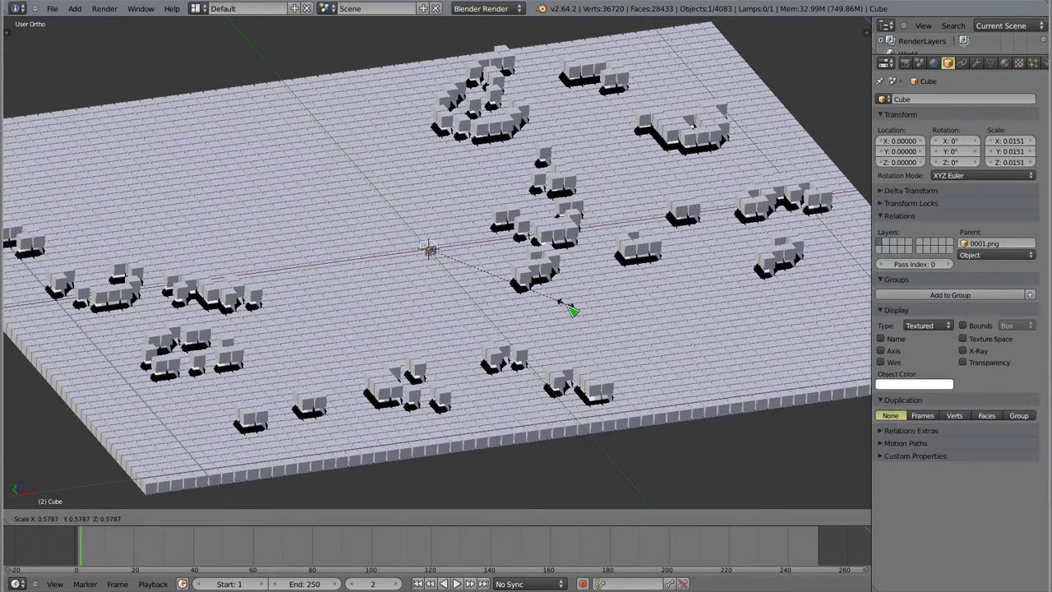
pyautogui.click(572, 310)
pyautogui.scroll(5, 460, 320)
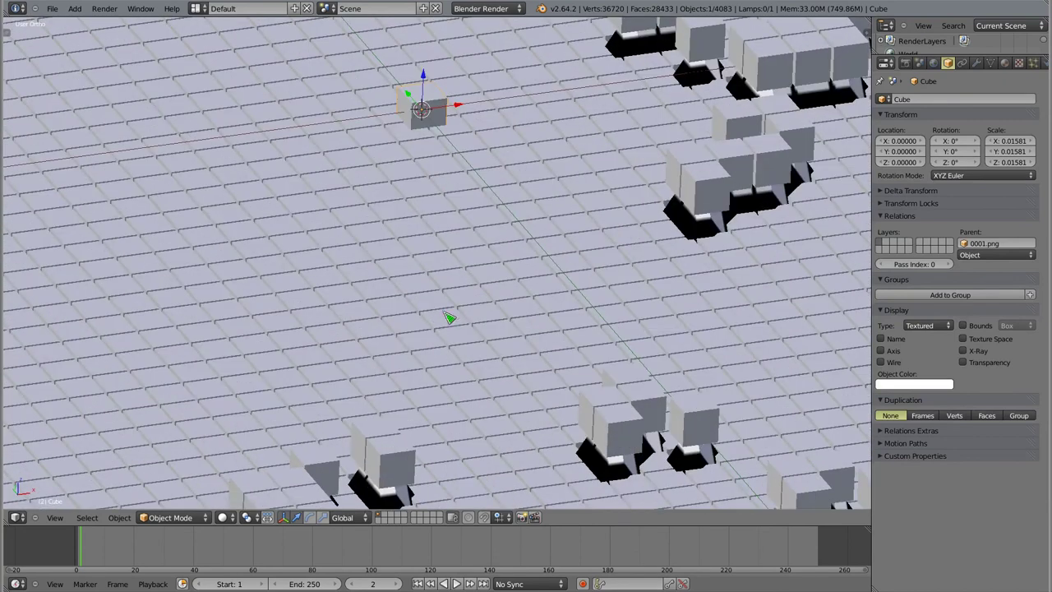
pyautogui.scroll(2, 447, 317)
pyautogui.scroll(2, 475, 324)
pyautogui.scroll(2, 441, 340)
pyautogui.scroll(2, 429, 335)
pyautogui.moveTo(375, 319)
pyautogui.mouseDown(button='middle')
pyautogui.moveTo(437, 193)
pyautogui.moveTo(430, 200)
pyautogui.moveTo(442, 127)
pyautogui.moveTo(410, 195)
pyautogui.mouseUp(button='middle')
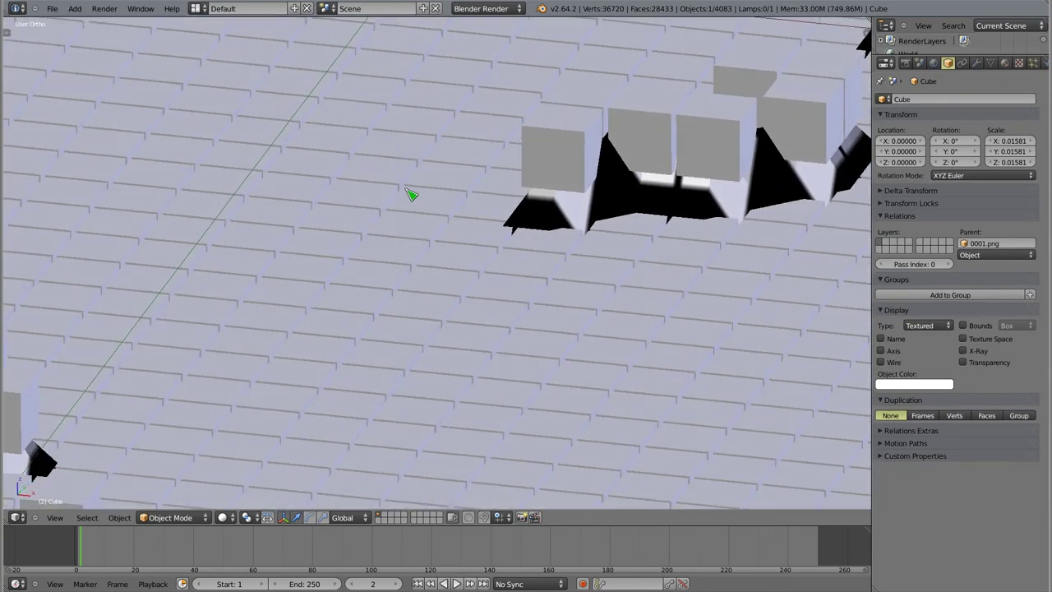
# Lower the plane's Displace modifier strength to 0.030
pyautogui.rightClick(411, 195)
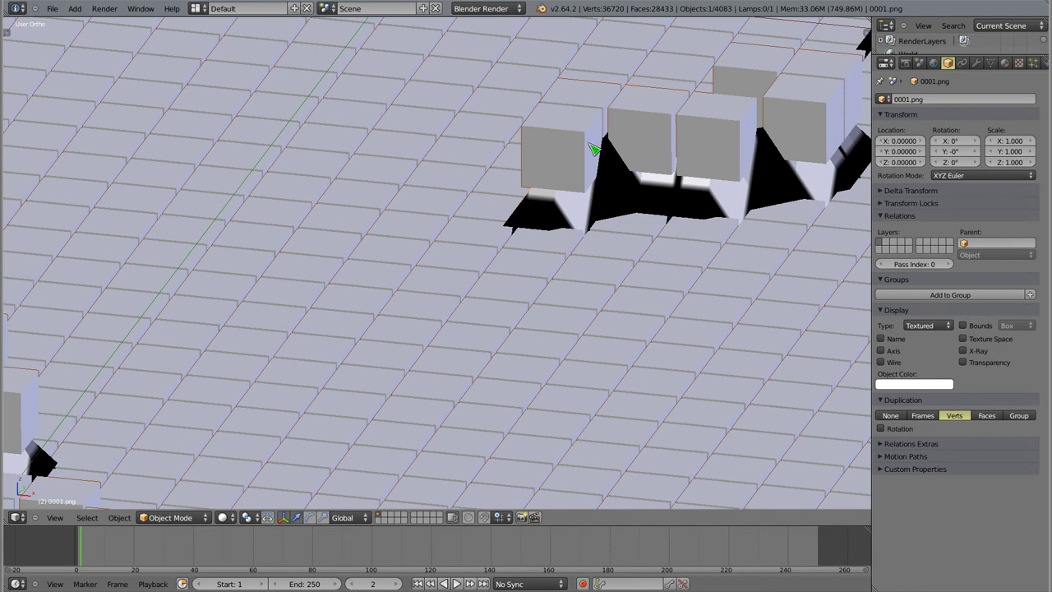
pyautogui.click(976, 63)
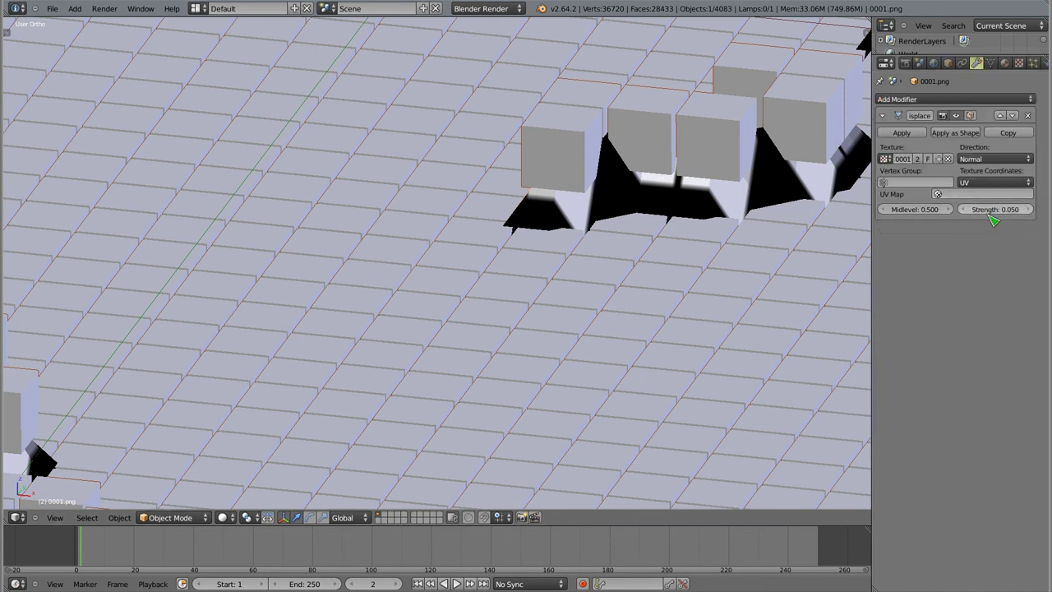
pyautogui.moveTo(1001, 213); pyautogui.dragTo(986, 208)
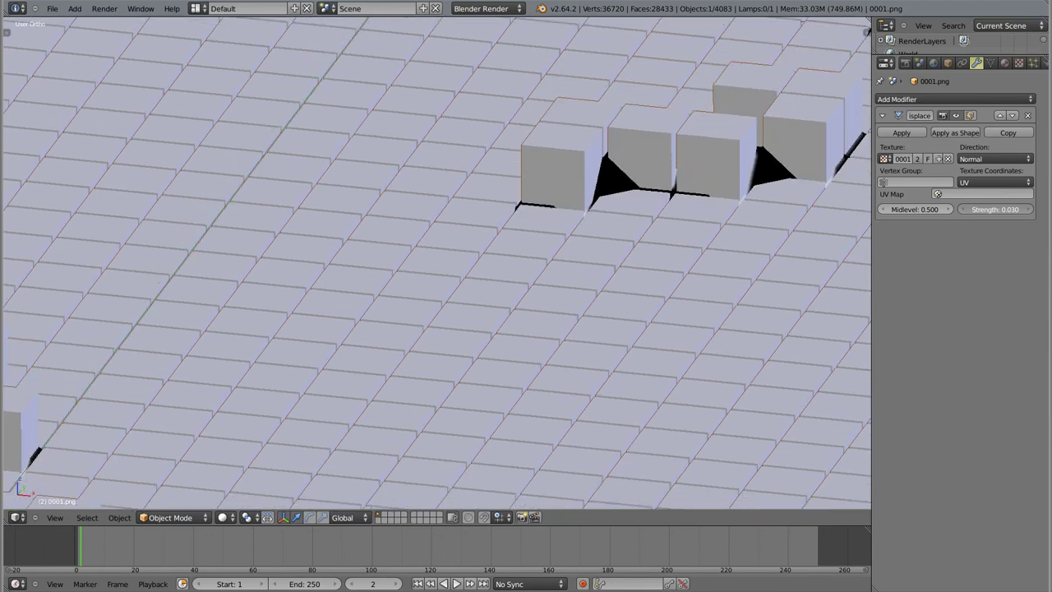
pyautogui.scroll(-3, 535, 169)
pyautogui.moveTo(535, 170)
pyautogui.mouseDown(button='middle')
pyautogui.moveTo(441, 275)
pyautogui.moveTo(451, 364)
pyautogui.moveTo(414, 291)
pyautogui.moveTo(408, 305)
pyautogui.moveTo(497, 115)
pyautogui.mouseUp(button='middle')
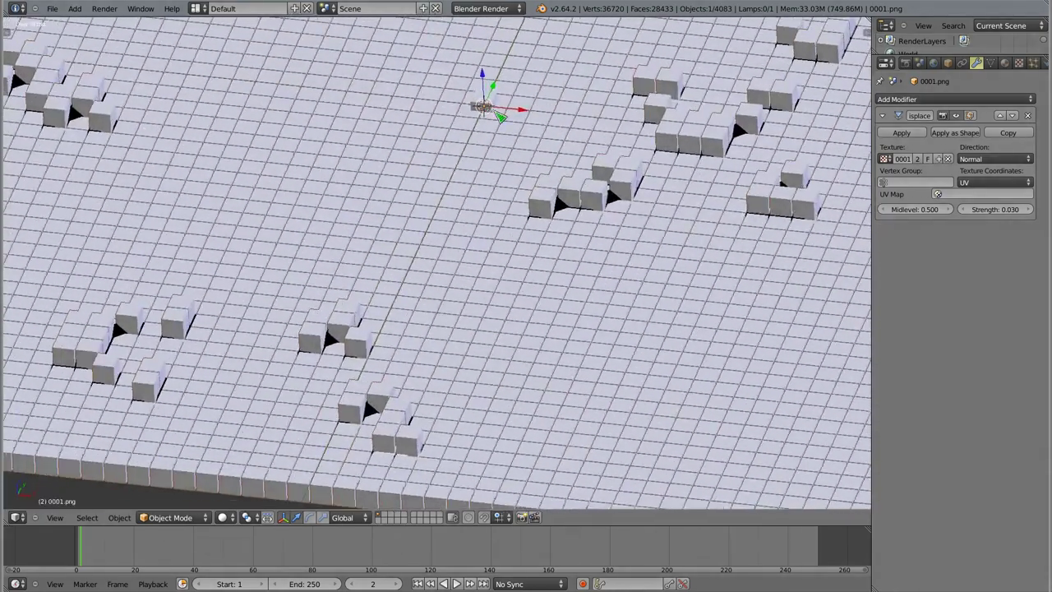
# Rescale the small cube so the duplicates close into a solid slab, then view through the camera
pyautogui.rightClick(496, 106)
pyautogui.press('s')
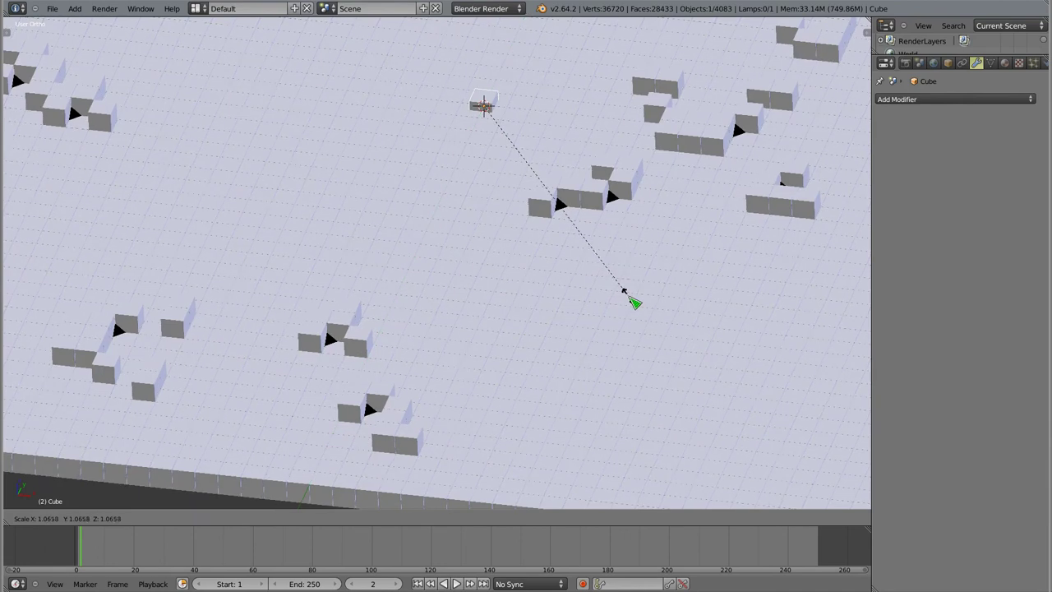
pyautogui.click(638, 302)
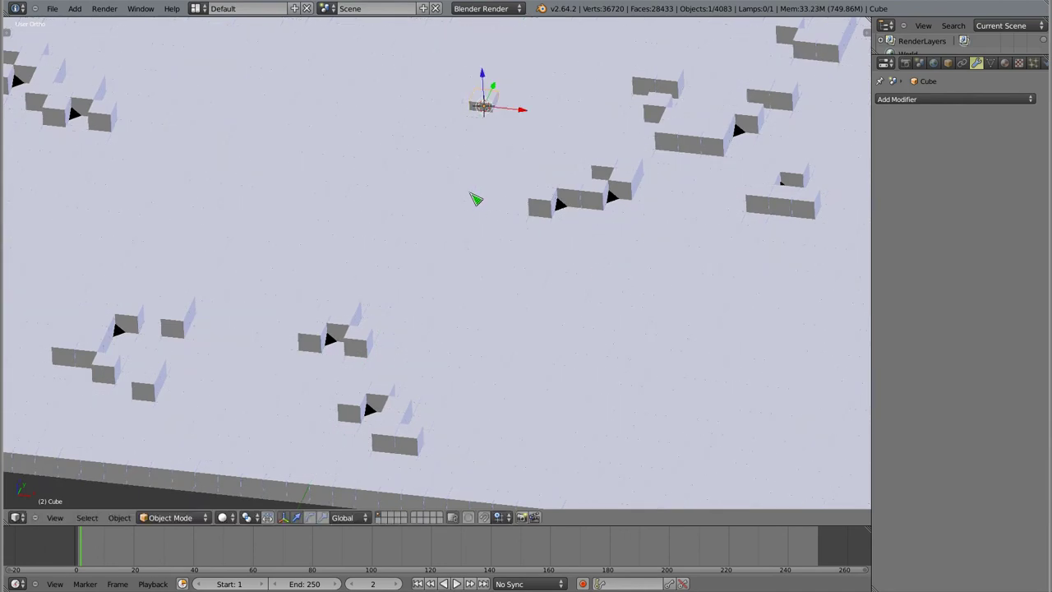
pyautogui.scroll(-4, 477, 200)
pyautogui.scroll(-2, 477, 200)
pyautogui.press('KP_5')
pyautogui.scroll(-2, 452, 292)
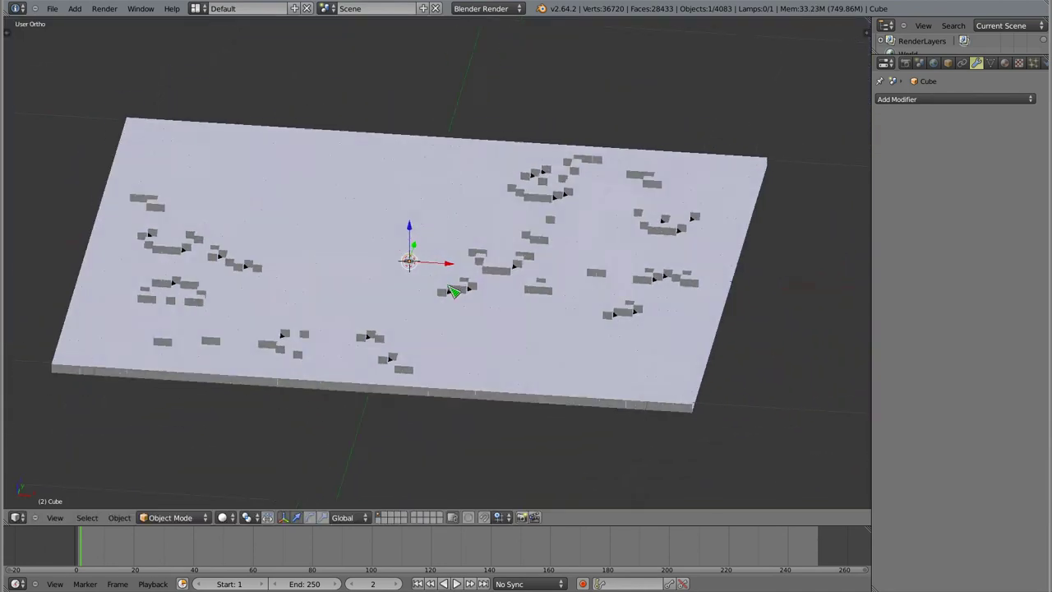
pyautogui.scroll(-2, 452, 292)
pyautogui.press('KP_0')
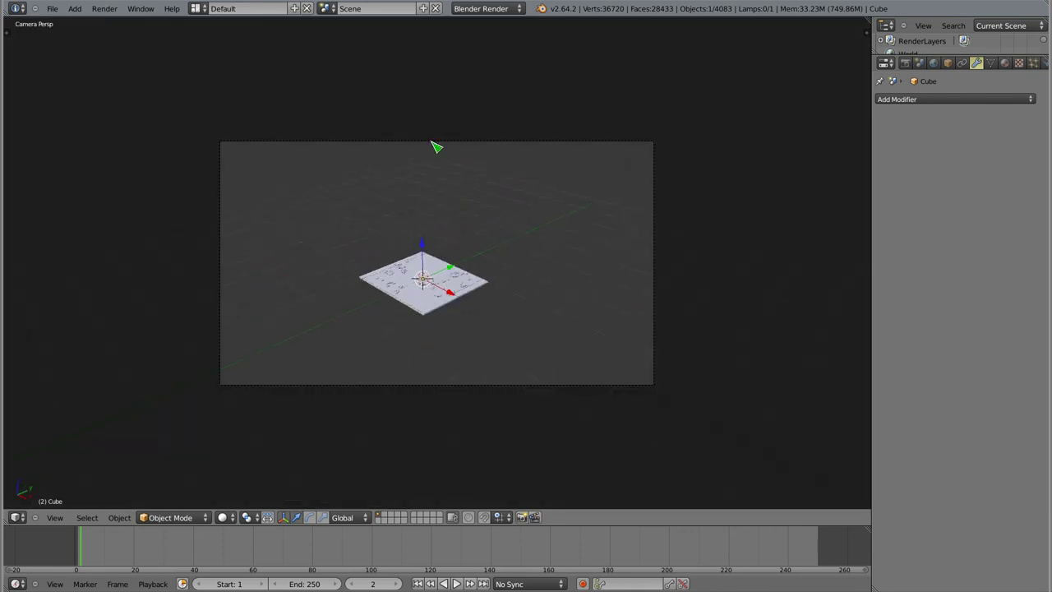
# Re-aim the camera and centre it over the cube grid
pyautogui.rightClick(435, 143)
pyautogui.press('r')
pyautogui.press('r')
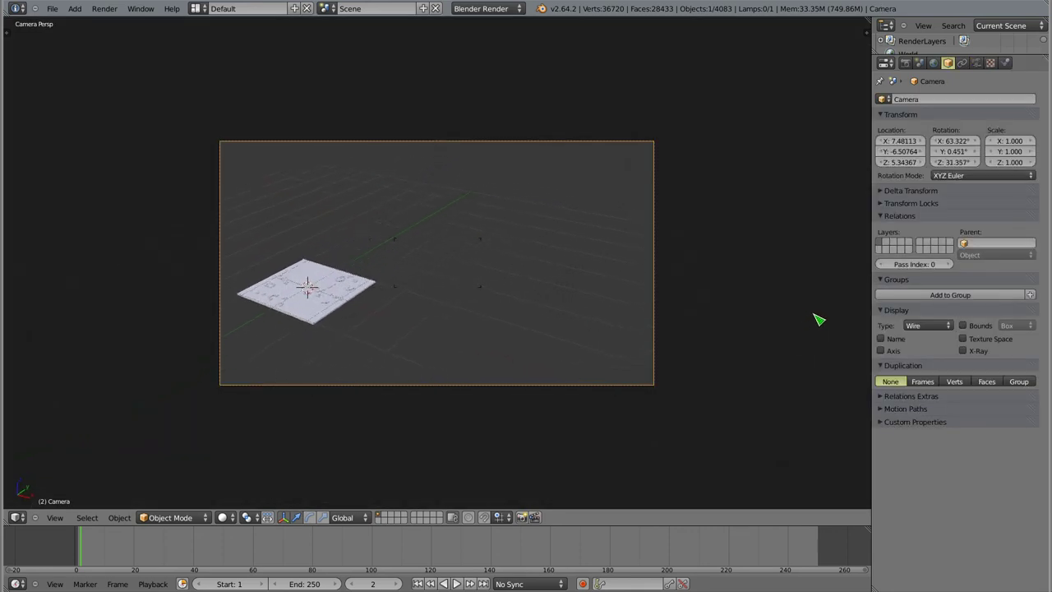
pyautogui.click(711, 409)
pyautogui.press('g')
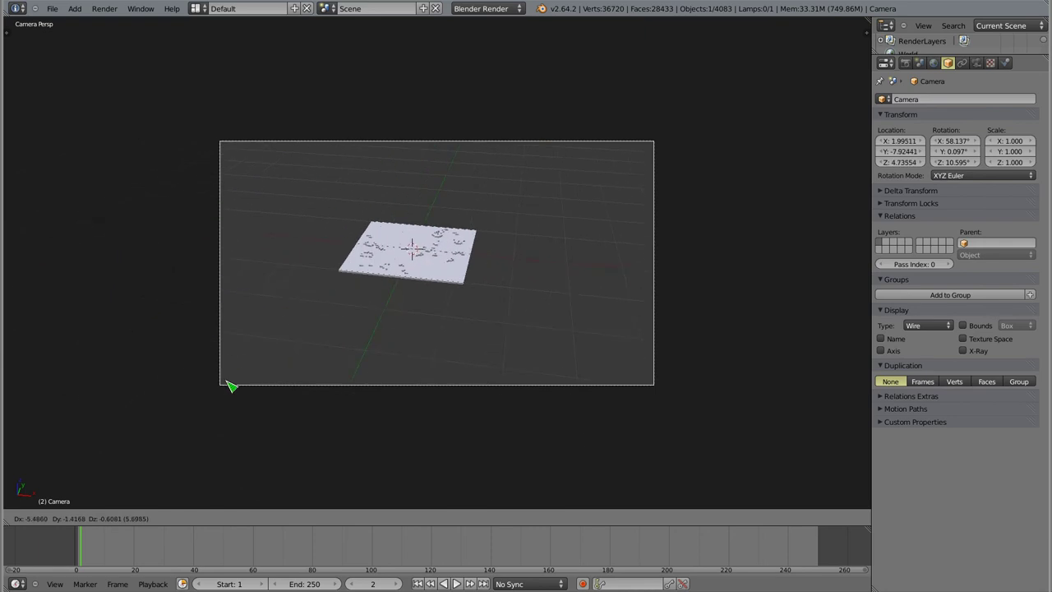
pyautogui.click(223, 373)
# Move the camera closer so the grid fills the frame, then render a test image
pyautogui.press('g')
pyautogui.press('z')
pyautogui.press('z')
pyautogui.click(414, 262)
pyautogui.press('g')
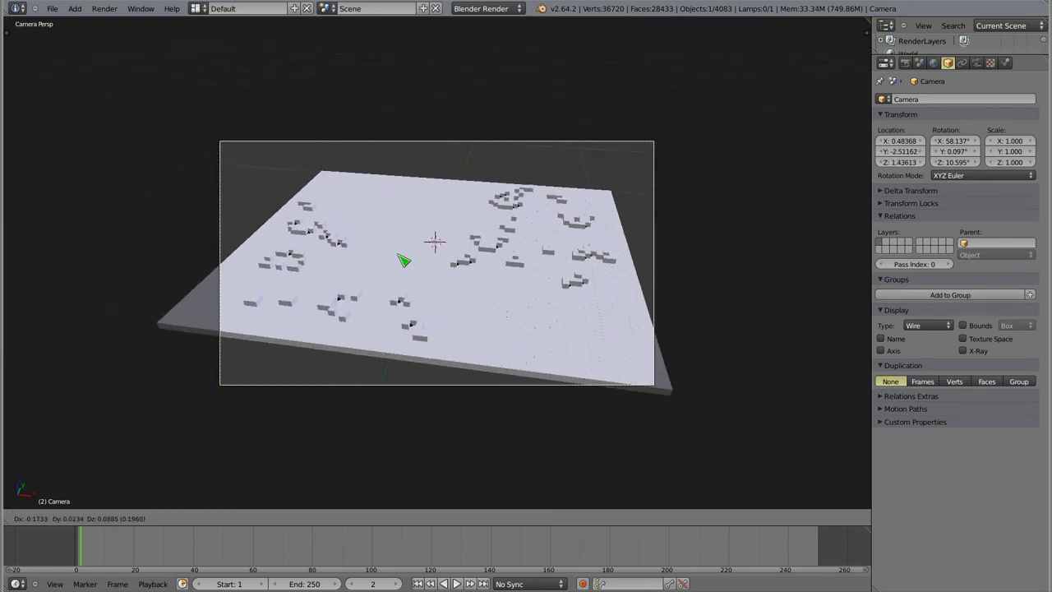
pyautogui.click(422, 296)
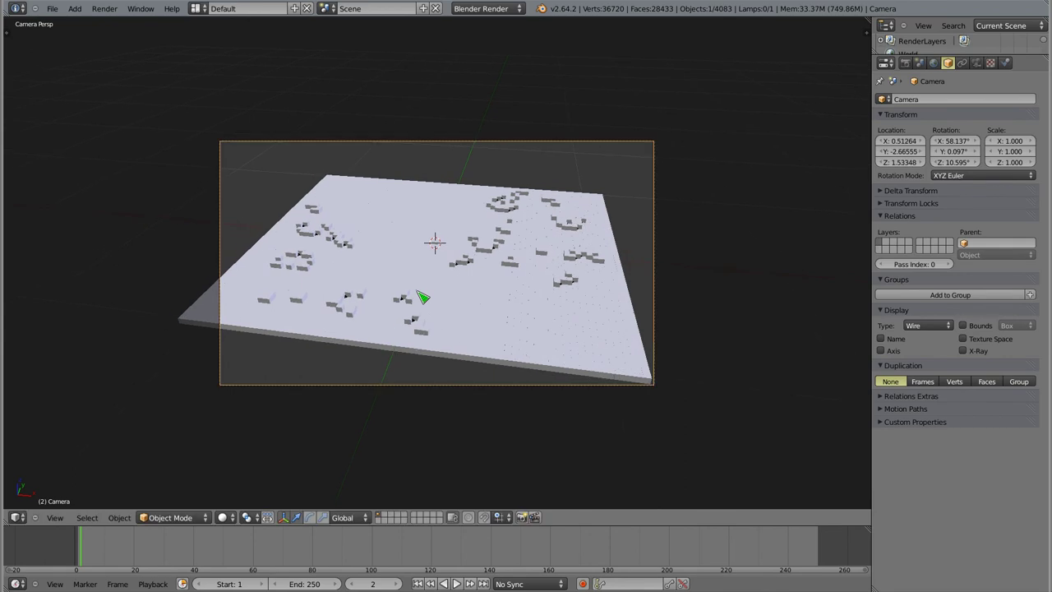
pyautogui.press('F12')
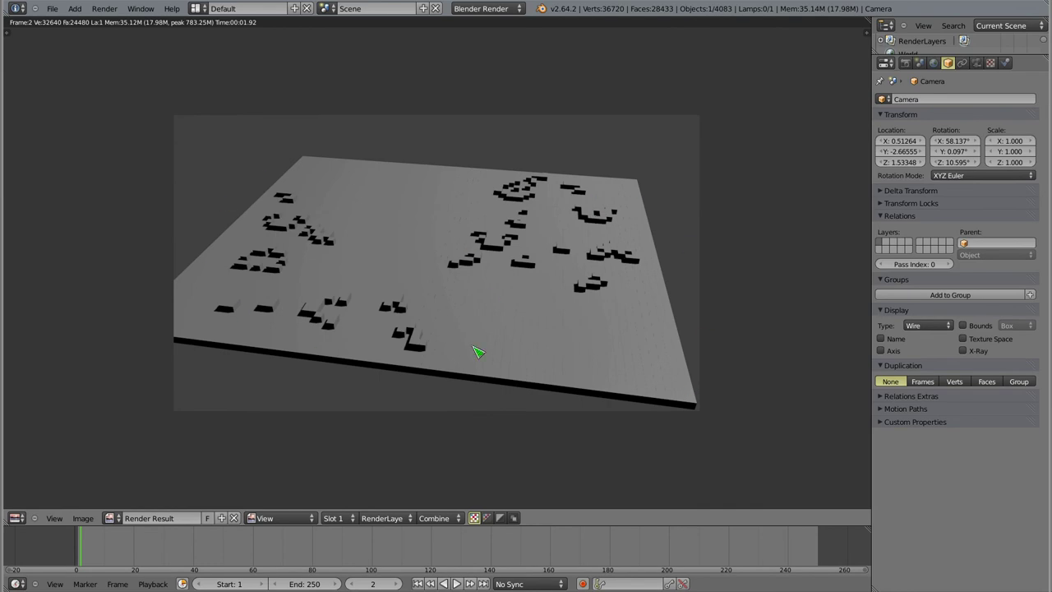
# Close the test render and scrub the timeline playhead forward to a later frame
pyautogui.scroll(4, 478, 352)
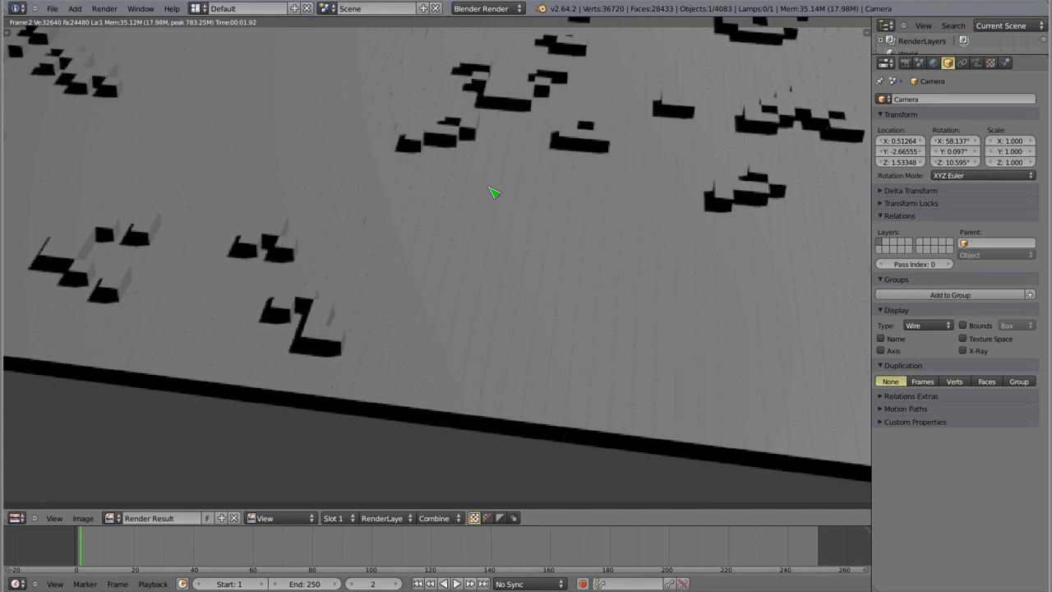
pyautogui.press('Home')
pyautogui.press('Escape')
pyautogui.moveTo(81, 549)
pyautogui.mouseDown()
pyautogui.moveTo(186, 571)
pyautogui.moveTo(437, 554)
pyautogui.moveTo(83, 558)
pyautogui.mouseUp()
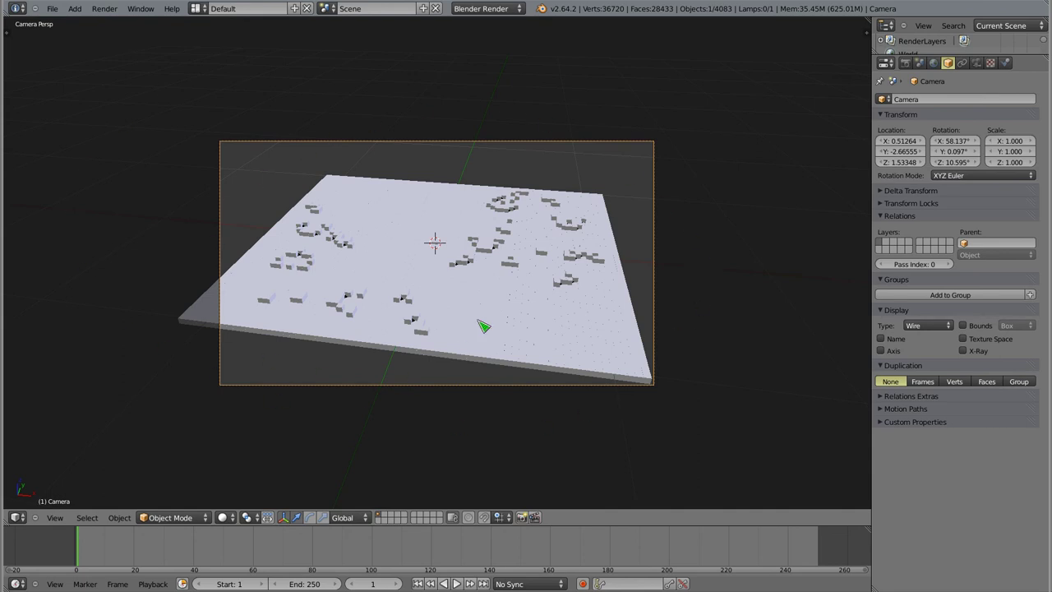
# Leave camera view, frame the camera and orbit to see it above the plane, then bring up the Add menu
pyautogui.press('KP_5')
pyautogui.press('KP_Decimal')
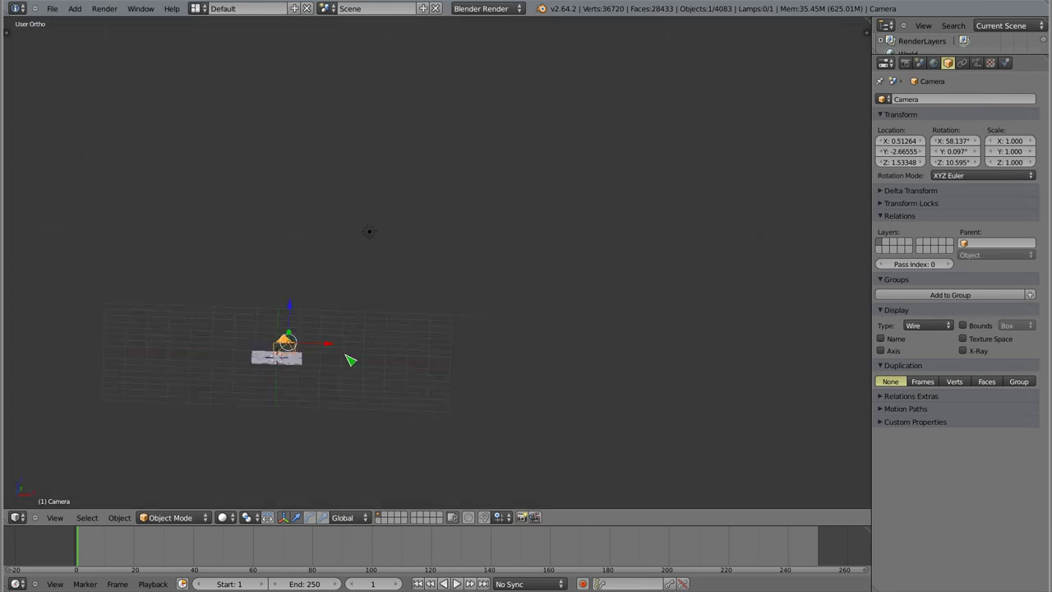
pyautogui.moveTo(559, 224); pyautogui.dragTo(440, 337, button='middle')
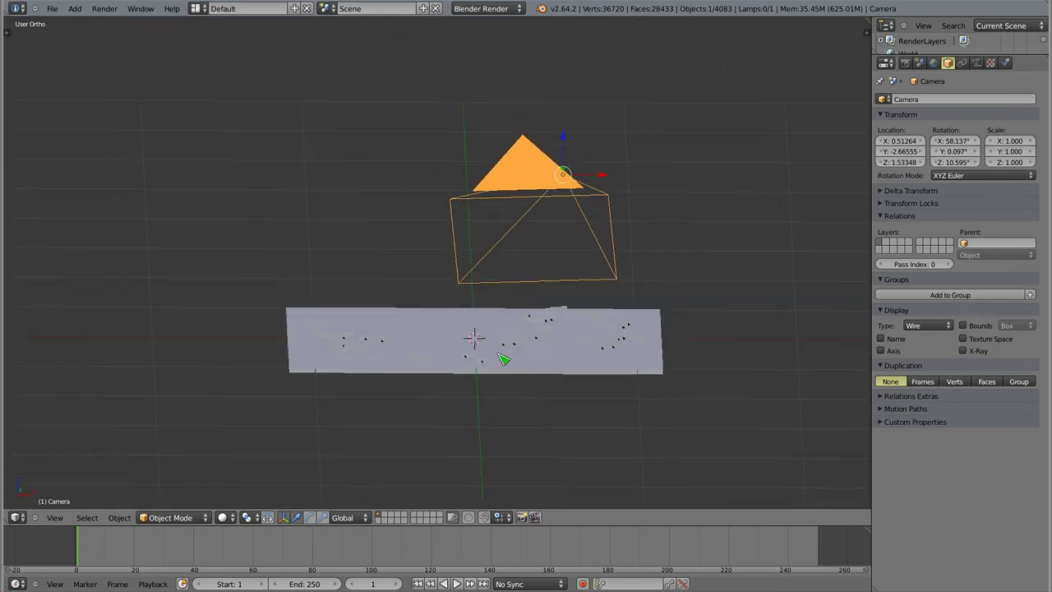
pyautogui.moveTo(481, 352); pyautogui.dragTo(477, 357, button='middle')
pyautogui.hotkey('shift', 'a')
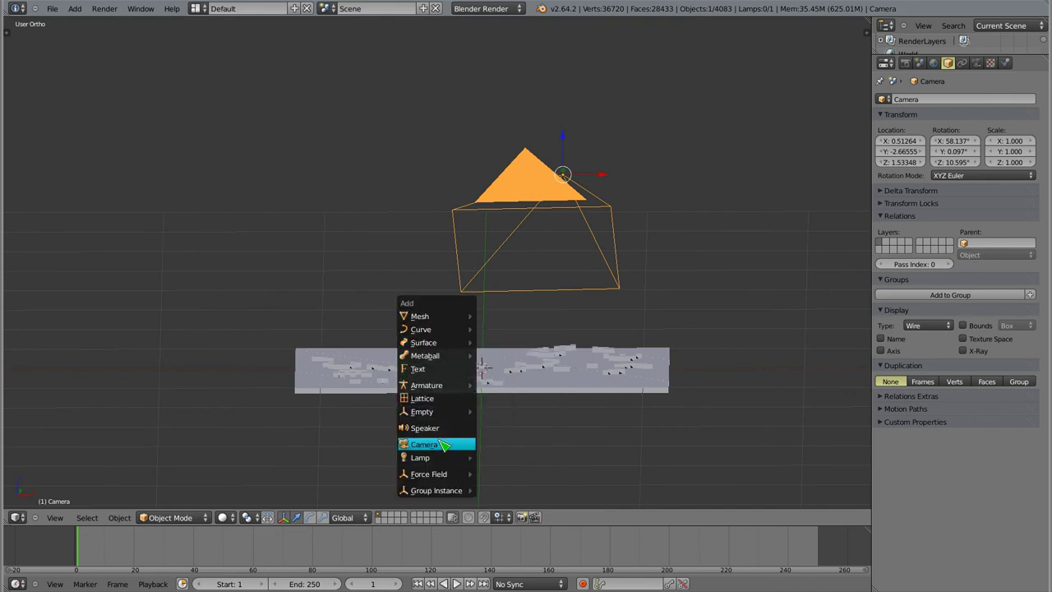
# Add a Plain Axes Empty at the grid centre and make it the camera's parent
pyautogui.moveTo(421, 411)
pyautogui.click(494, 413)
pyautogui.moveTo(493, 413)
pyautogui.mouseDown(button='middle')
pyautogui.moveTo(528, 390)
pyautogui.moveTo(380, 283)
pyautogui.moveTo(417, 190)
pyautogui.mouseUp(button='middle')
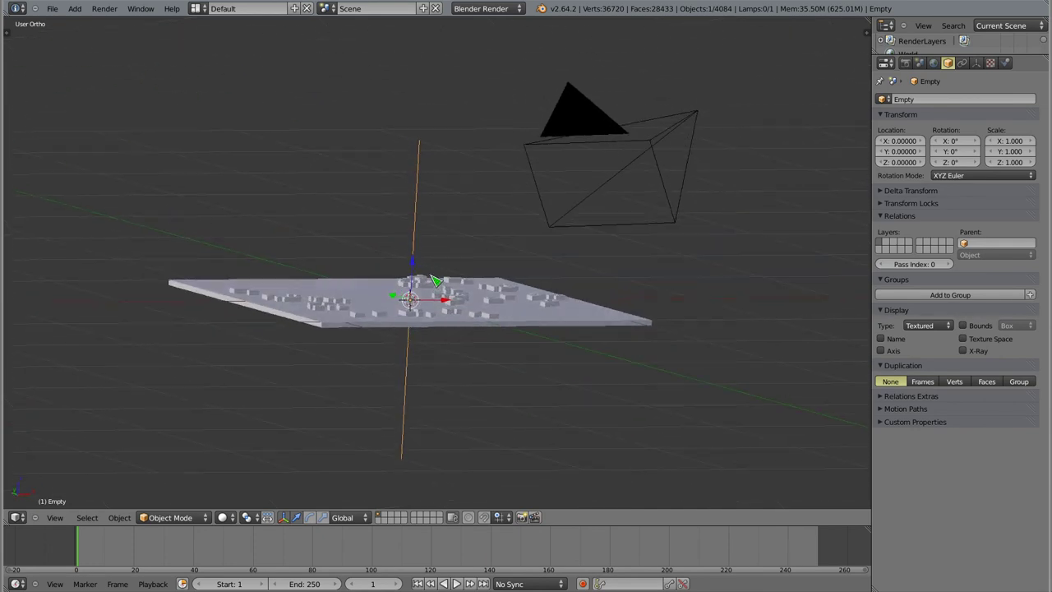
pyautogui.rightClick(608, 137)
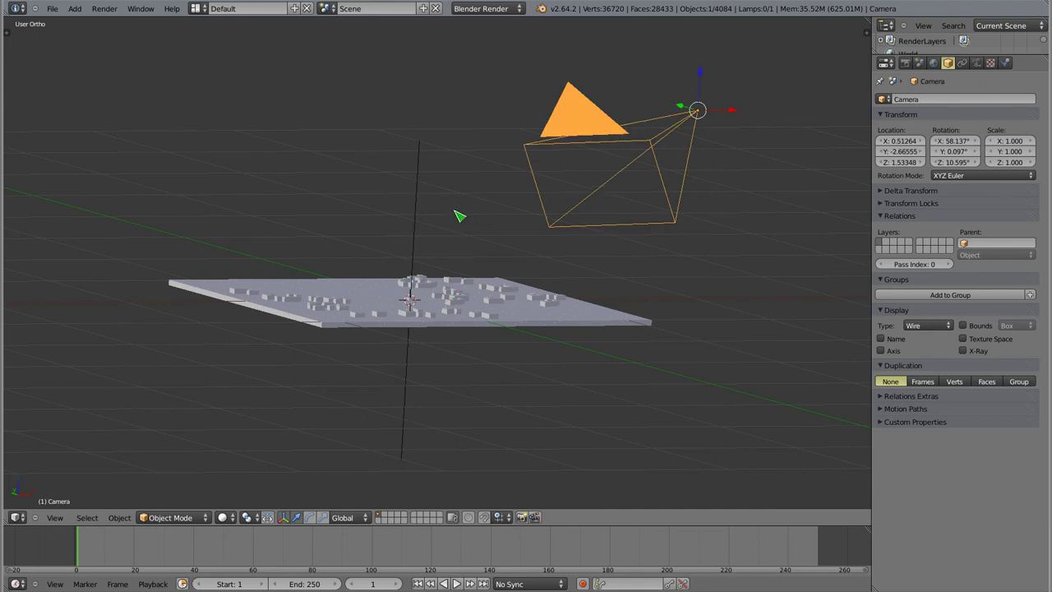
pyautogui.keyDown('shift'); pyautogui.rightClick(416, 218); pyautogui.keyUp('shift')
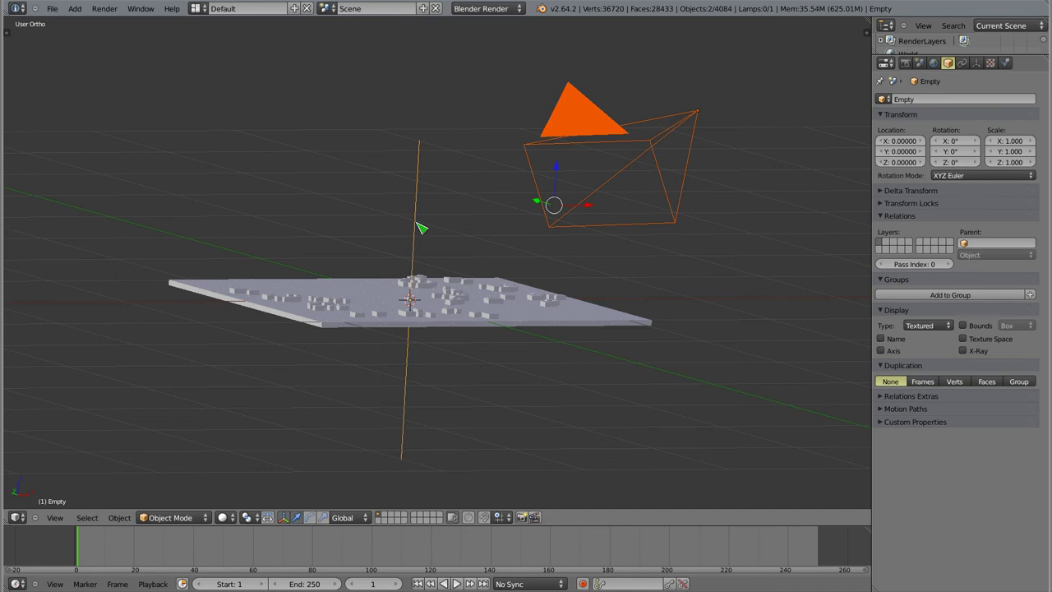
pyautogui.hotkey('ctrl', 'p')
pyautogui.click(420, 227)
# Select only the Empty, test-rotate it to swing the camera, cancel, and switch to top view
pyautogui.rightClick(411, 282)
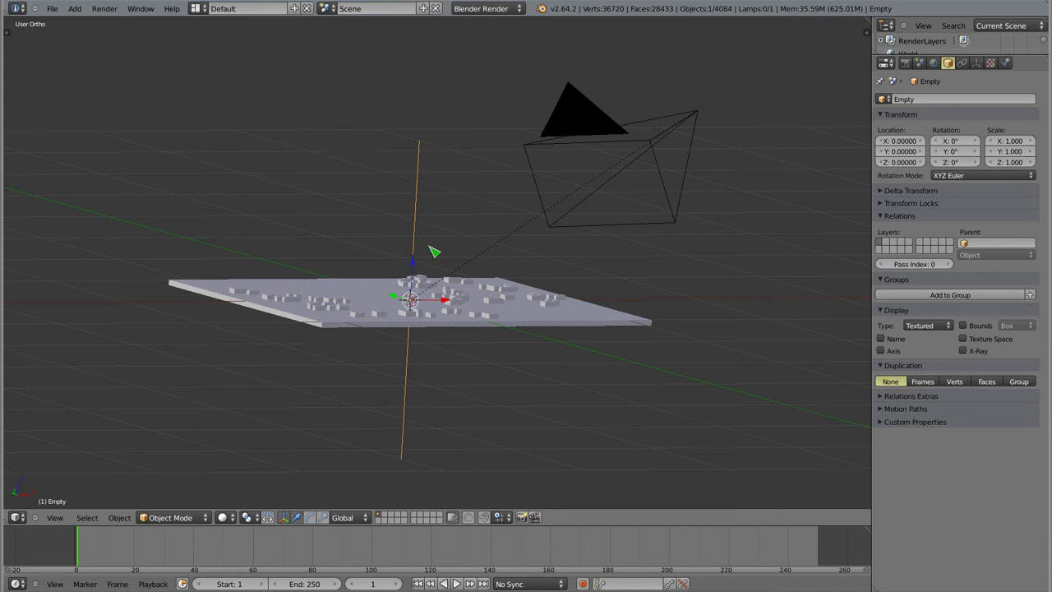
pyautogui.press('r')
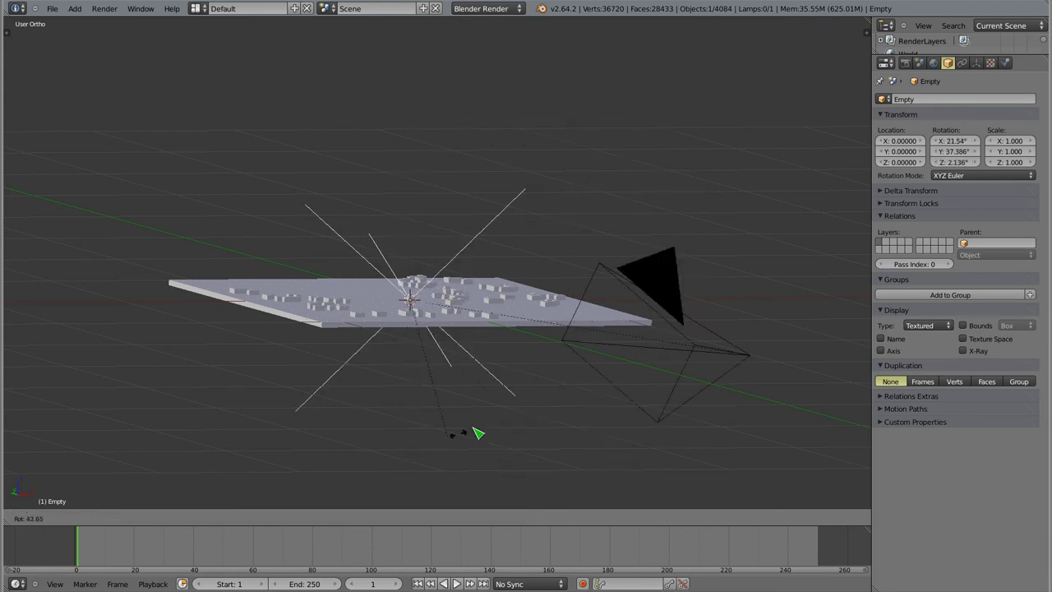
pyautogui.press('Escape')
pyautogui.moveTo(505, 366); pyautogui.dragTo(548, 378, button='middle')
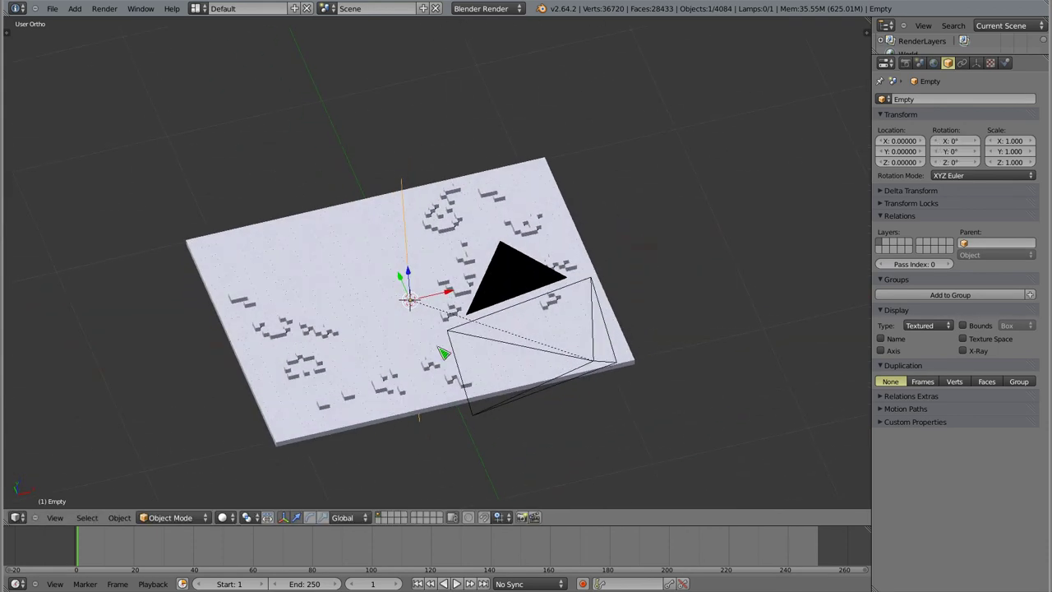
pyautogui.press('KP_7')
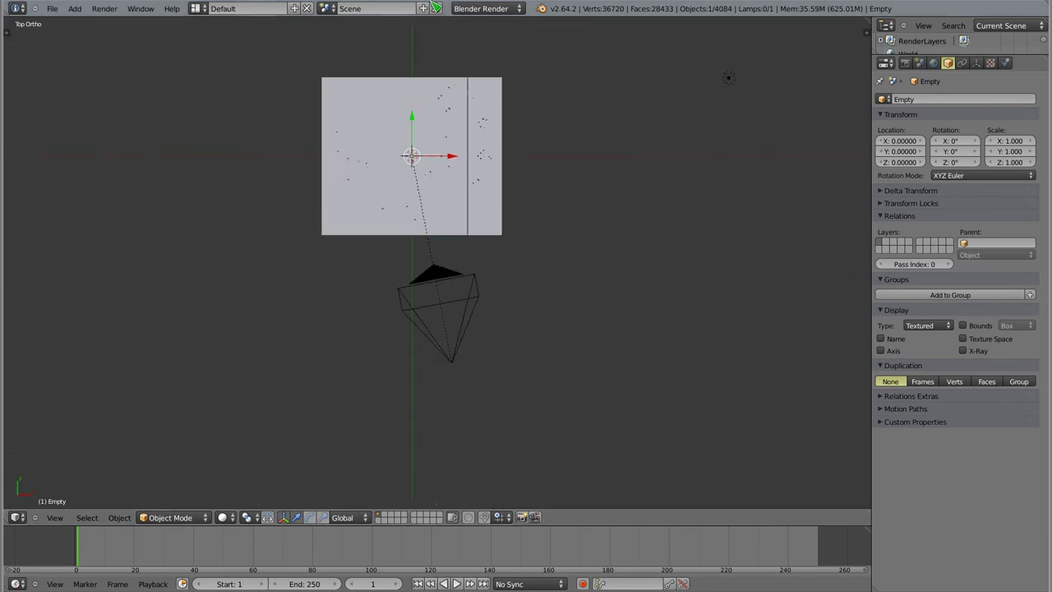
# Insert a Rotation keyframe on the Empty at frame 1 in wireframe view and show the N sidebar
pyautogui.keyDown('shift'); pyautogui.moveTo(419, 245); pyautogui.dragTo(428, 304, button='middle'); pyautogui.keyUp('shift')
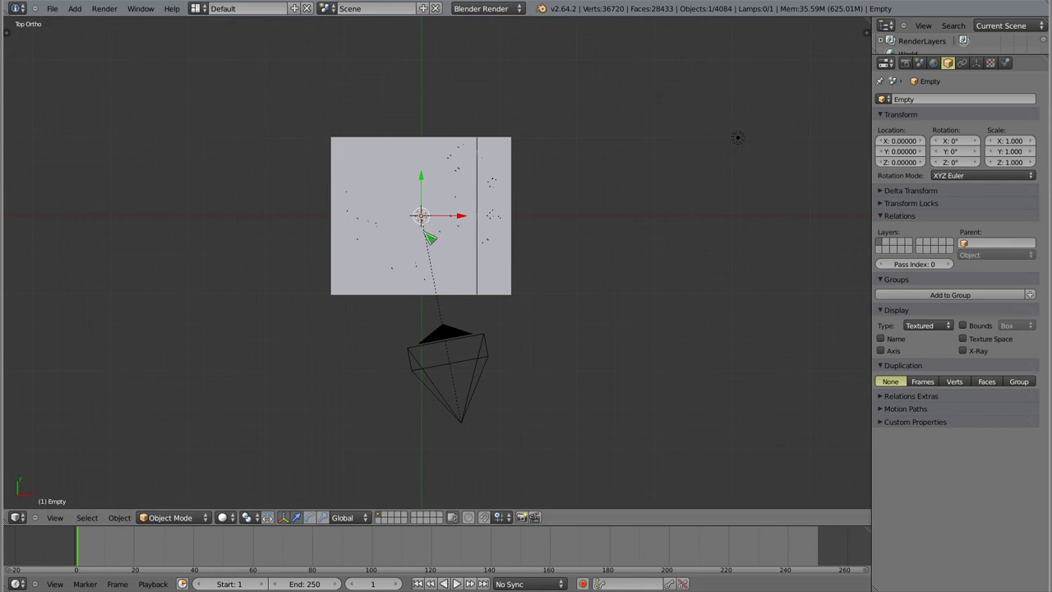
pyautogui.keyDown('shift'); pyautogui.moveTo(424, 219); pyautogui.dragTo(427, 238, button='middle'); pyautogui.keyUp('shift')
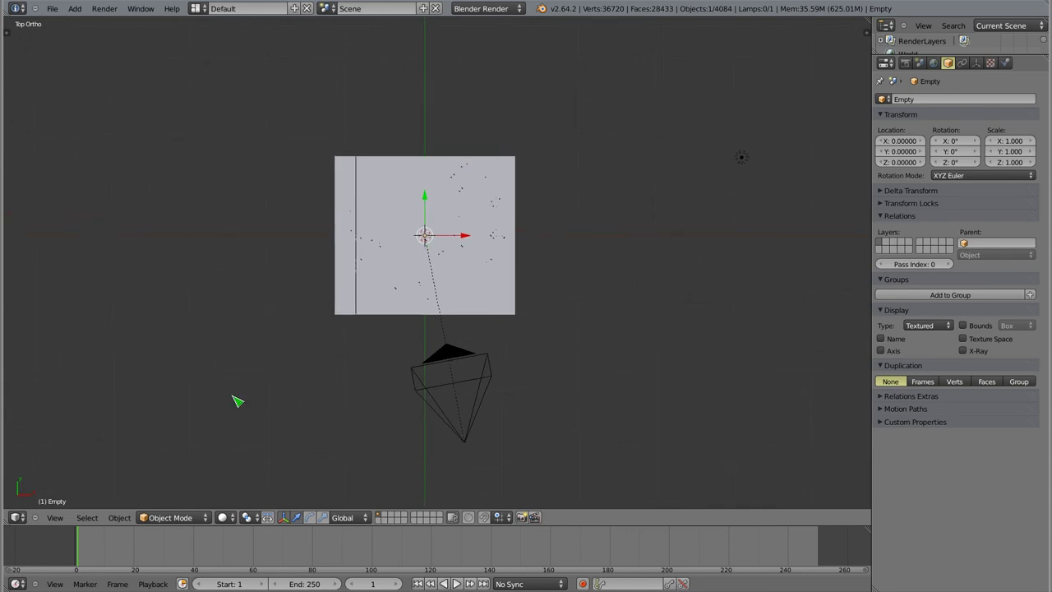
pyautogui.press('i')
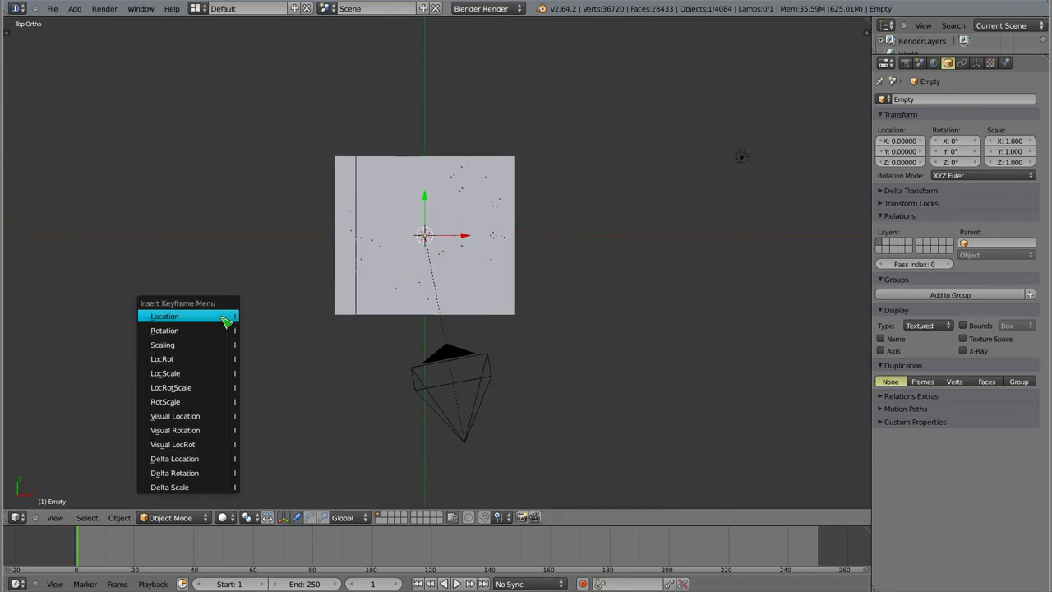
pyautogui.click(223, 320)
pyautogui.moveTo(421, 325)
pyautogui.mouseDown(button='middle')
pyautogui.moveTo(429, 217)
pyautogui.moveTo(391, 366)
pyautogui.mouseUp(button='middle')
pyautogui.hotkey('alt', 'z')
pyautogui.press('i')
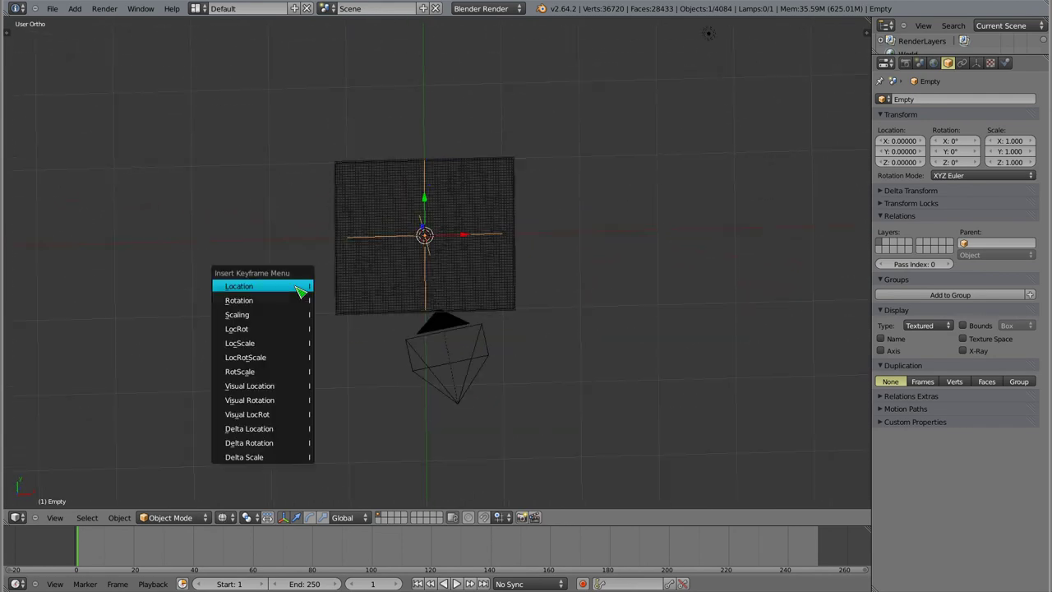
pyautogui.click(280, 305)
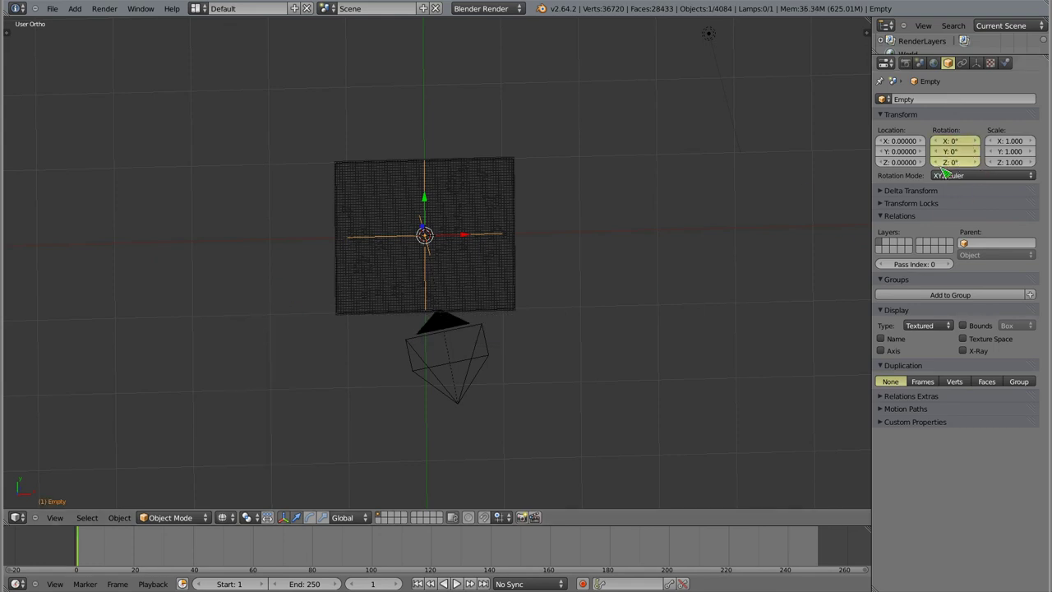
pyautogui.press('n')
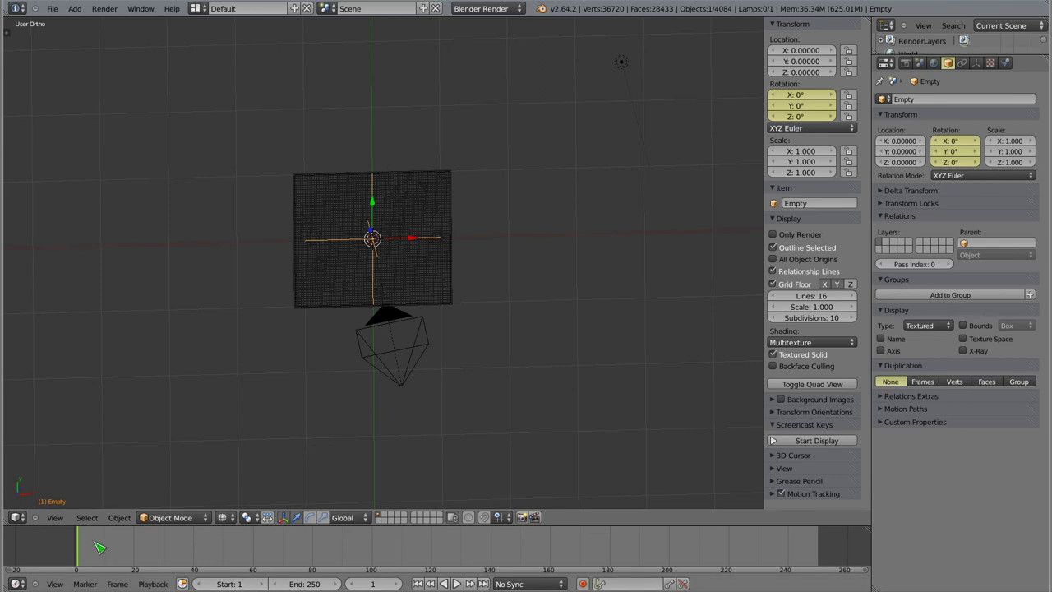
# Set the animation to end at frame 999 and jump to that frame
pyautogui.scroll(-3, 89, 550)
pyautogui.scroll(-2, 90, 551)
pyautogui.scroll(-3, 90, 553)
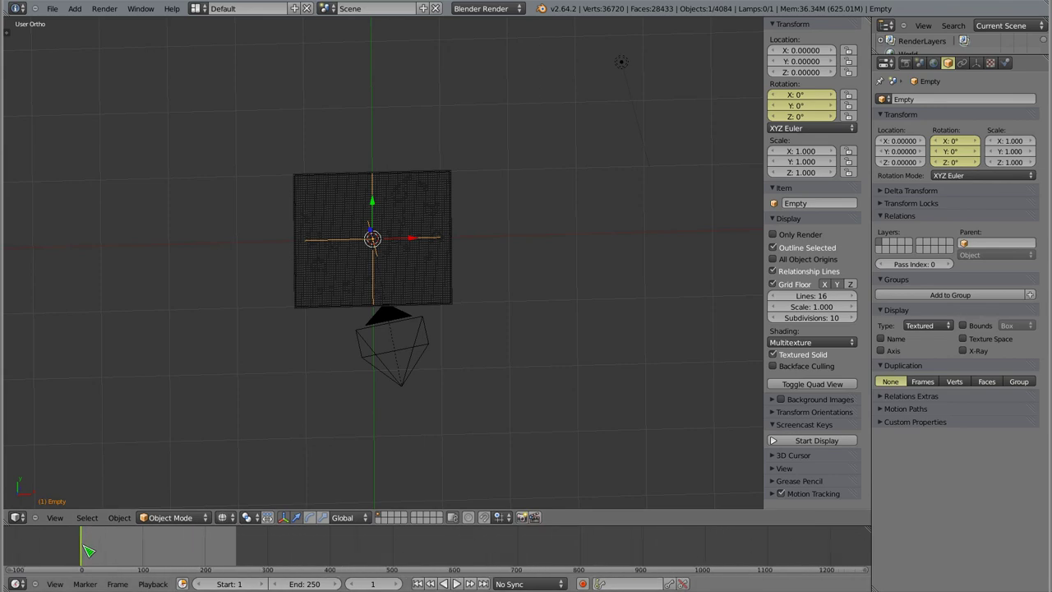
pyautogui.scroll(-2, 90, 553)
pyautogui.scroll(-1, 108, 559)
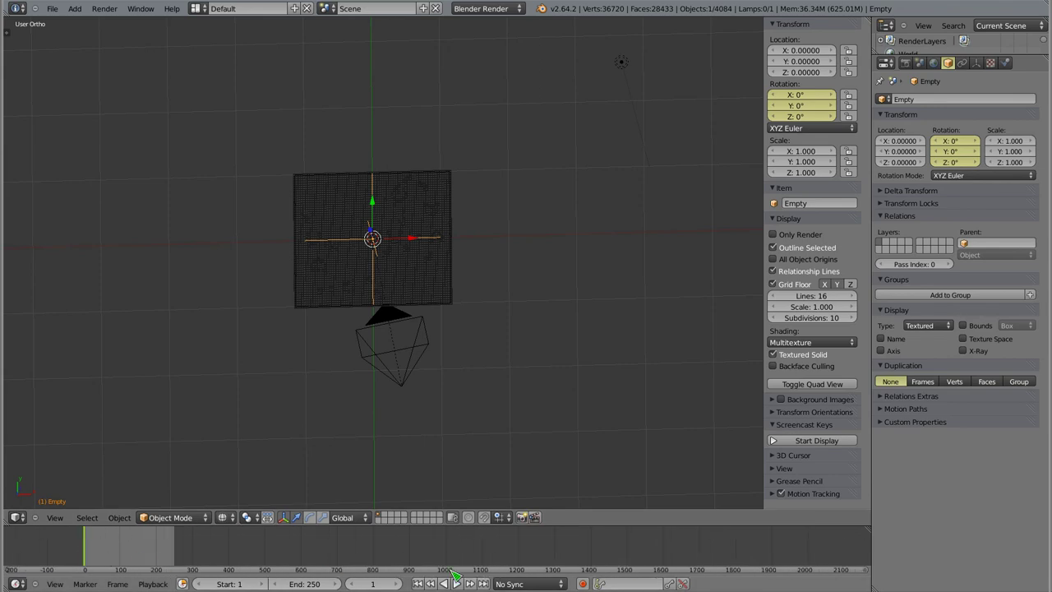
pyautogui.click(446, 544)
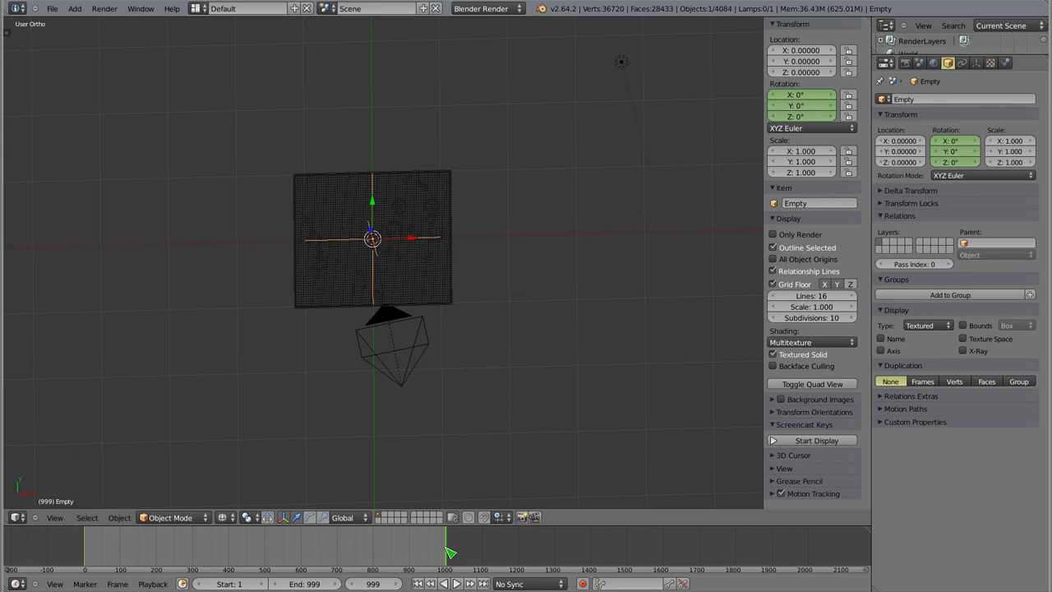
pyautogui.moveTo(364, 307)
pyautogui.mouseDown(button='middle')
pyautogui.moveTo(336, 184)
pyautogui.moveTo(359, 293)
pyautogui.moveTo(365, 280)
pyautogui.mouseUp(button='middle')
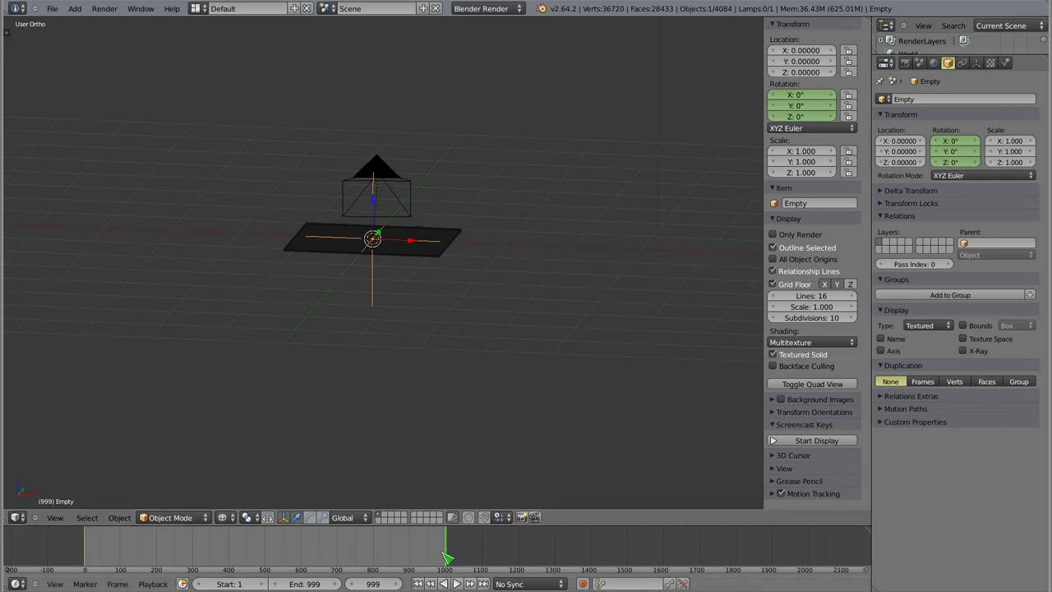
# Set the Empty's Z rotation to 360° and keyframe it, then return to frame 0 in camera view
pyautogui.click(813, 119)
pyautogui.write('36')
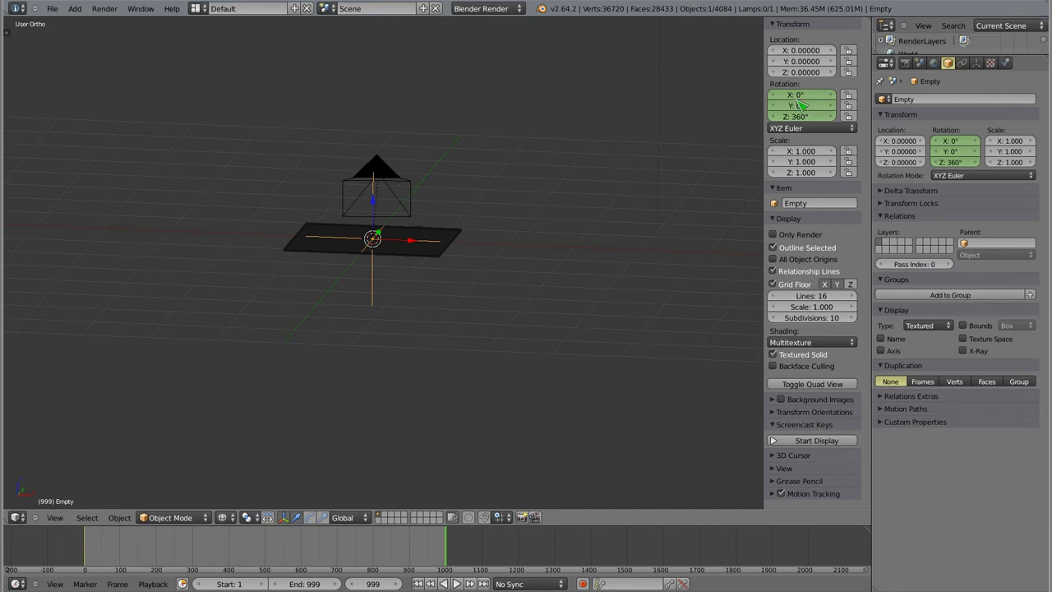
pyautogui.press('i')
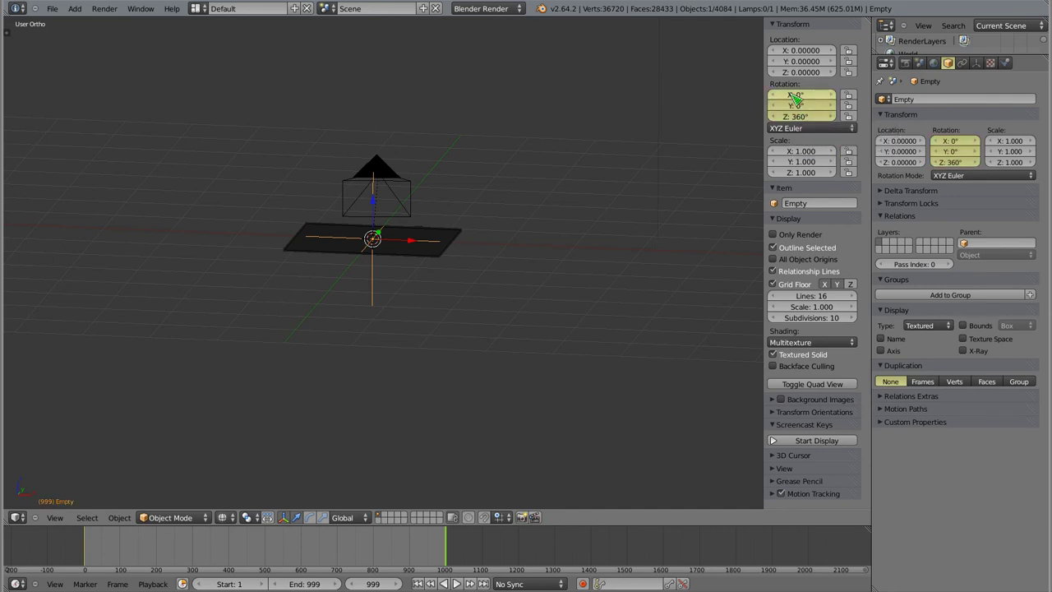
pyautogui.moveTo(391, 254); pyautogui.dragTo(380, 232, button='middle')
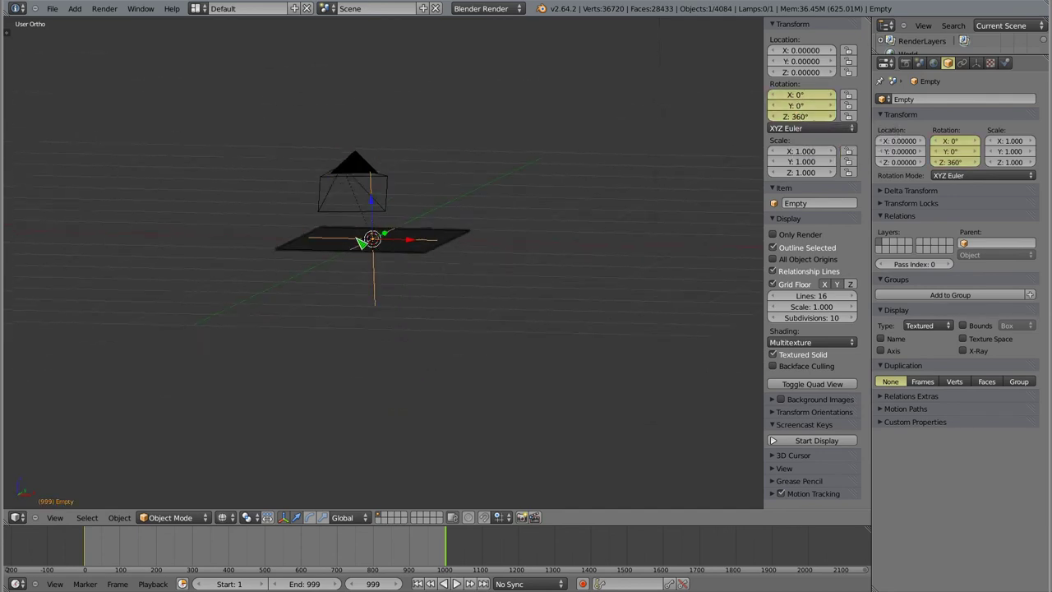
pyautogui.press('KP_0')
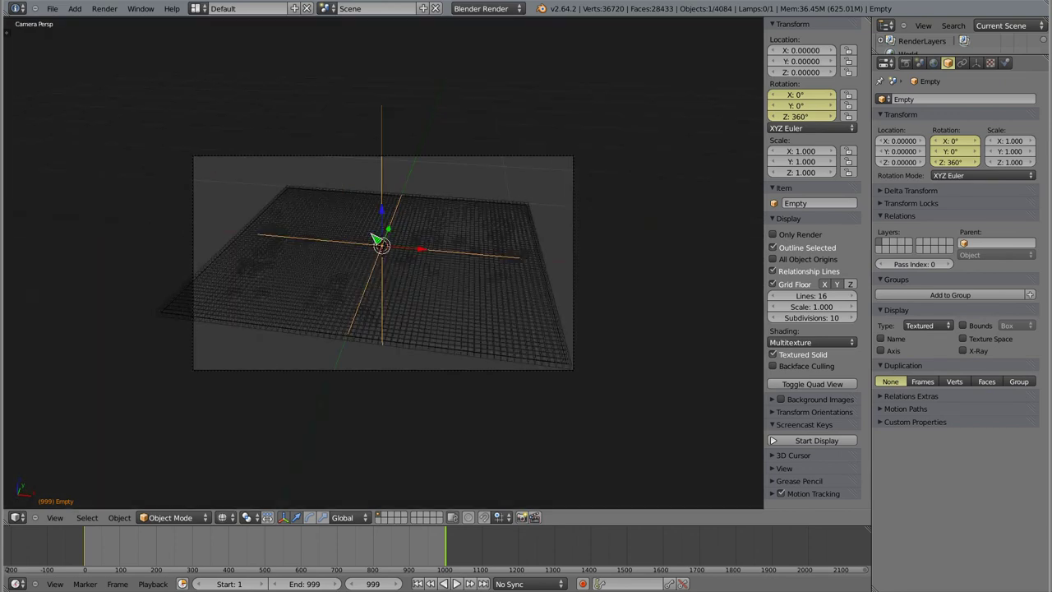
pyautogui.click(86, 548)
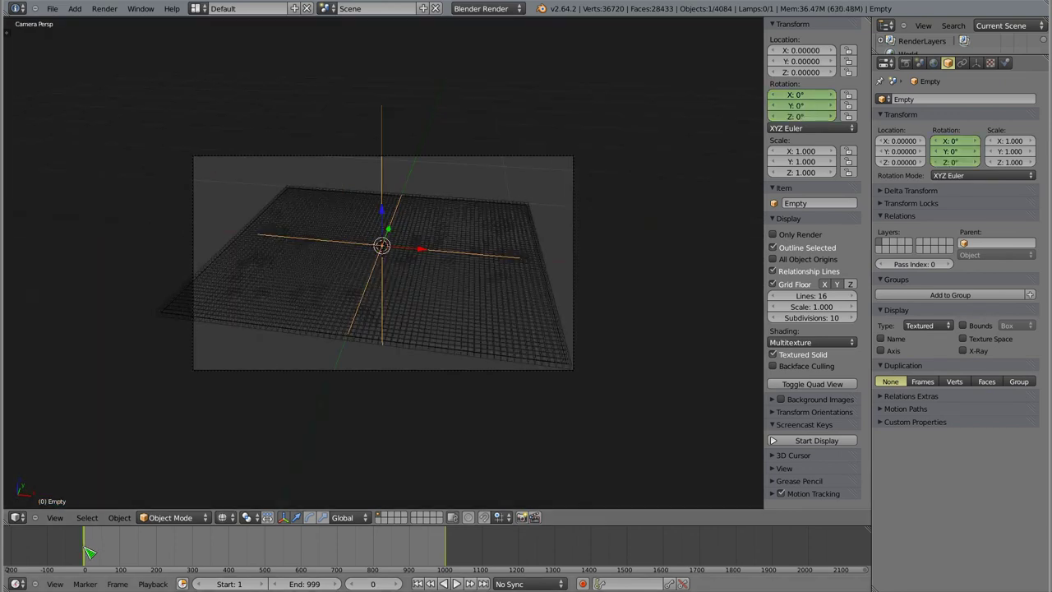
# Play the orbit animation with solid shading, stop playback, and select the camera
pyautogui.moveTo(92, 548)
pyautogui.mouseDown()
pyautogui.moveTo(245, 576)
pyautogui.moveTo(444, 566)
pyautogui.moveTo(98, 555)
pyautogui.mouseUp()
pyautogui.hotkey('alt', 'a')
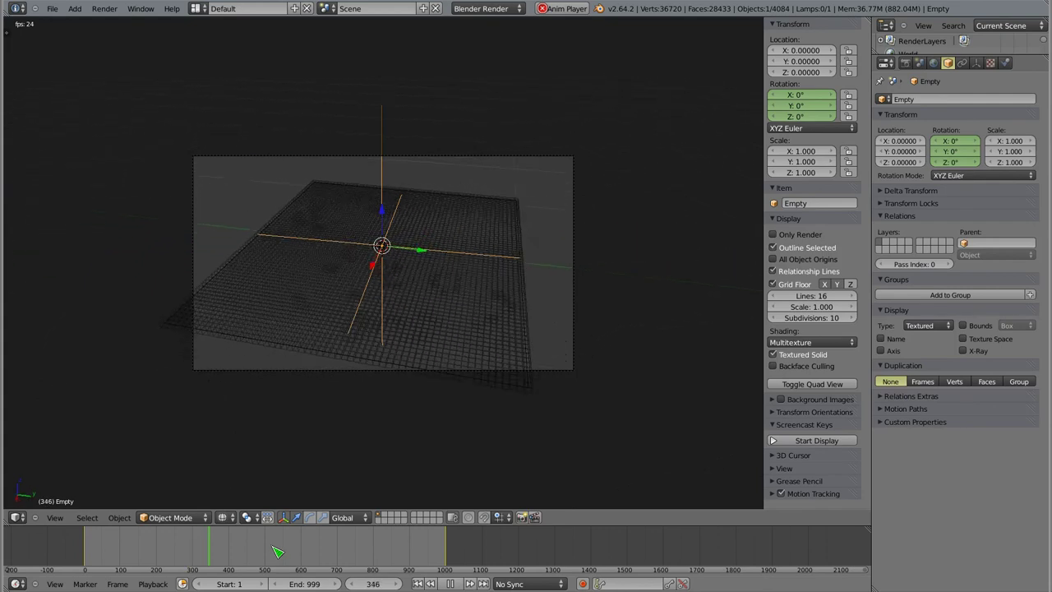
pyautogui.press('z')
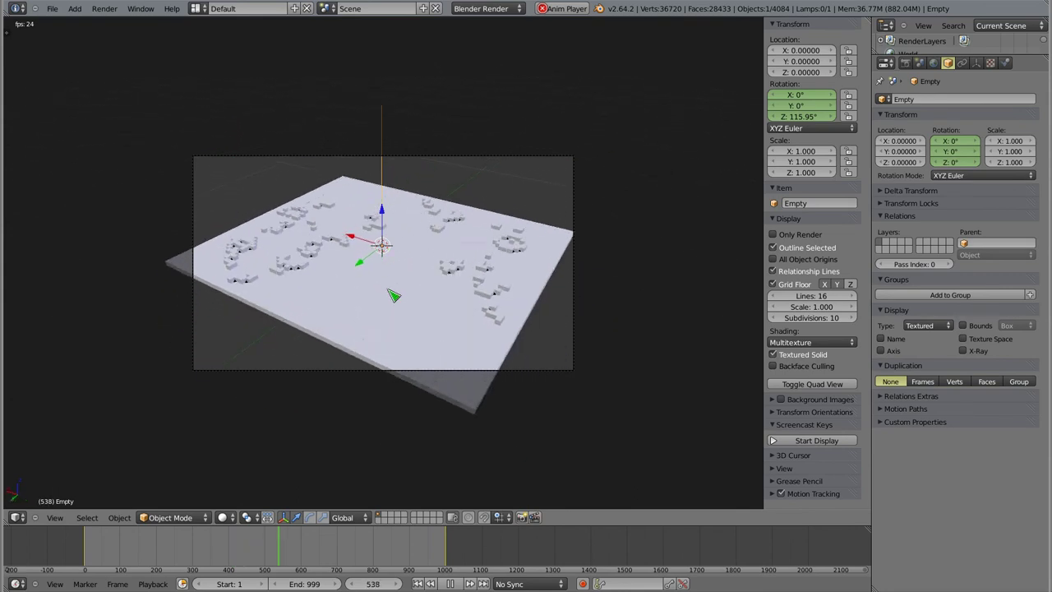
pyautogui.press('Escape')
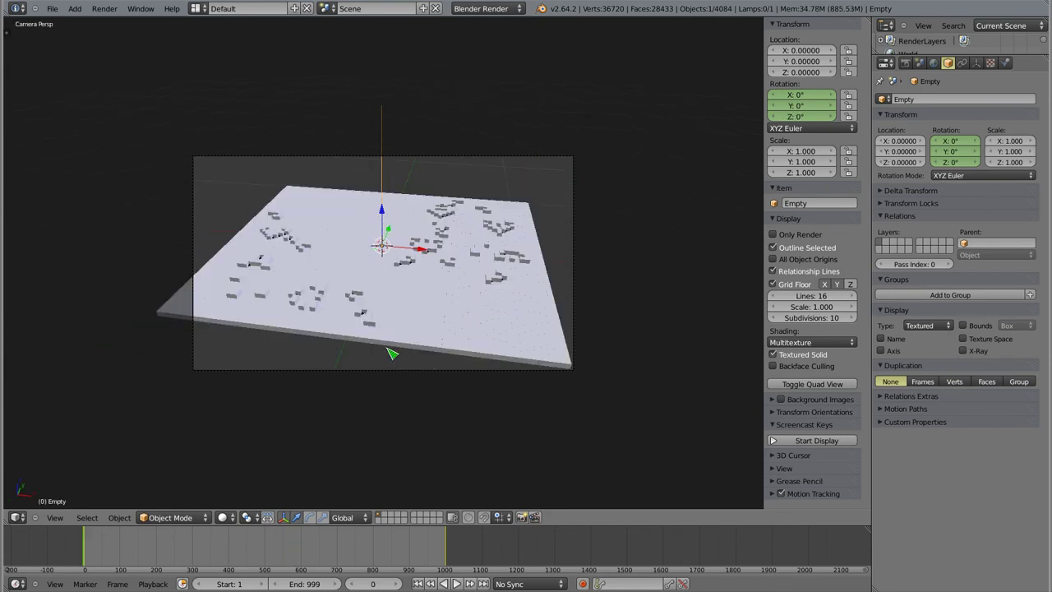
pyautogui.rightClick(425, 160)
# Nudge the camera to X 0.513, Y -2.666, Z 1.533, then orbit out to see it above the slab
pyautogui.press('g')
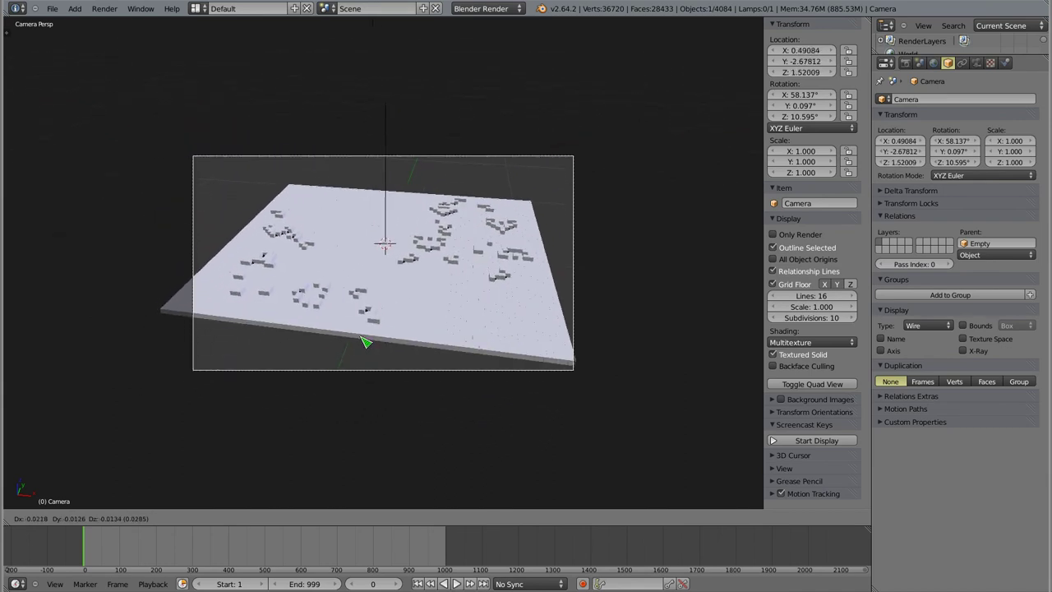
pyautogui.click(362, 338)
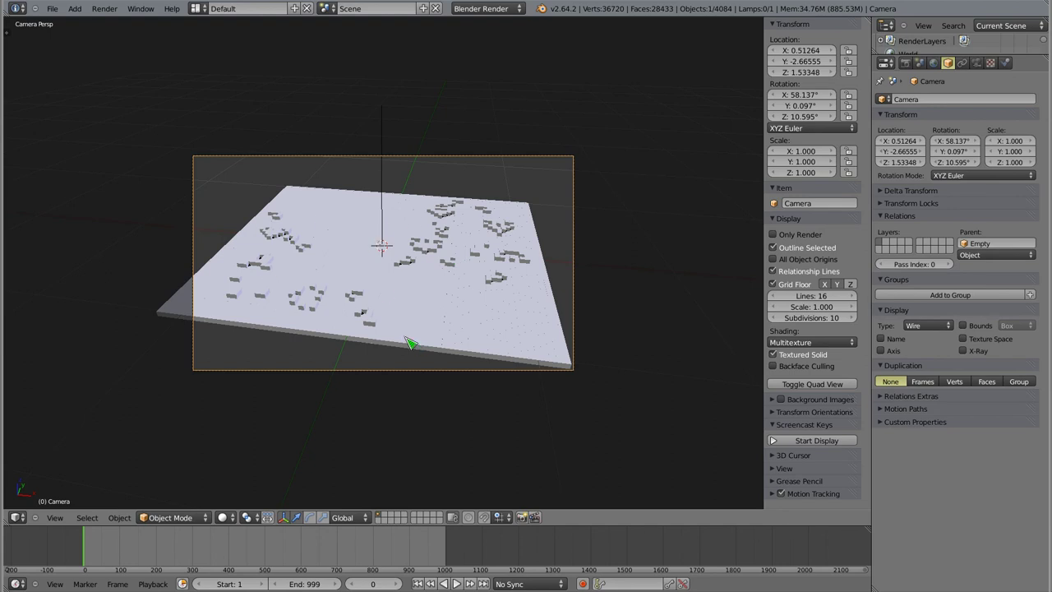
pyautogui.moveTo(411, 343); pyautogui.dragTo(328, 293, button='middle')
pyautogui.moveTo(370, 192)
pyautogui.mouseDown(button='middle')
pyautogui.moveTo(482, 129)
pyautogui.moveTo(388, 366)
pyautogui.moveTo(526, 378)
pyautogui.moveTo(511, 281)
pyautogui.mouseUp(button='middle')
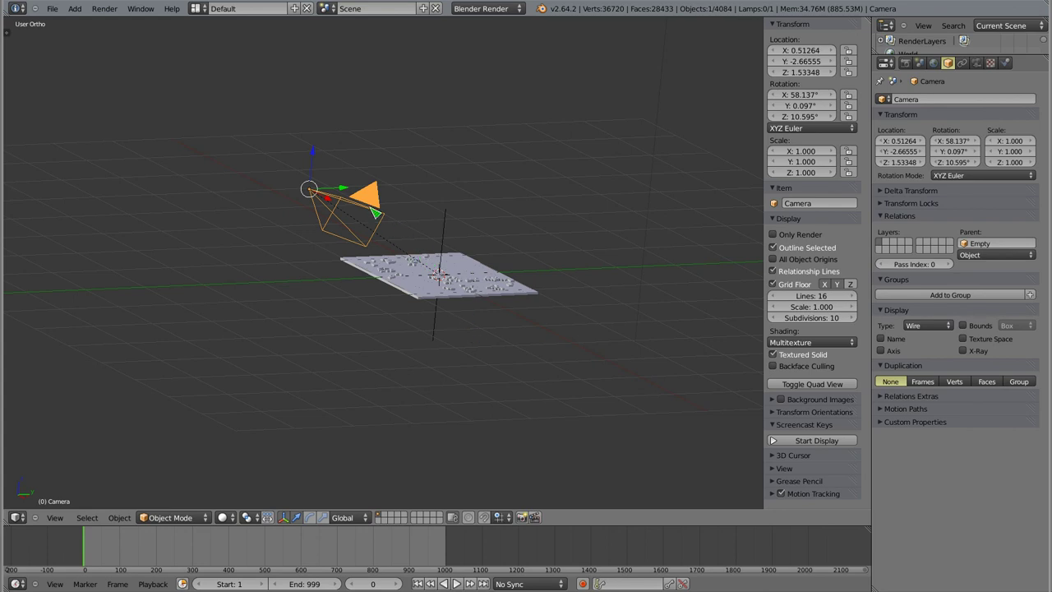
# Make the camera track the Empty with a tracking constraint
pyautogui.keyDown('shift'); pyautogui.rightClick(450, 274); pyautogui.keyUp('shift')
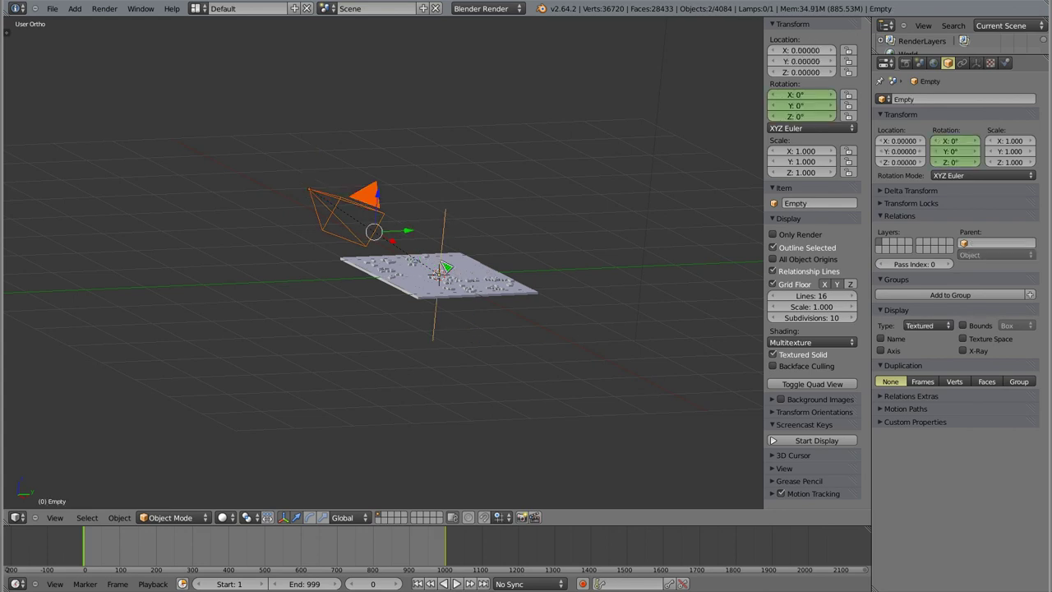
pyautogui.hotkey('ctrl', 't')
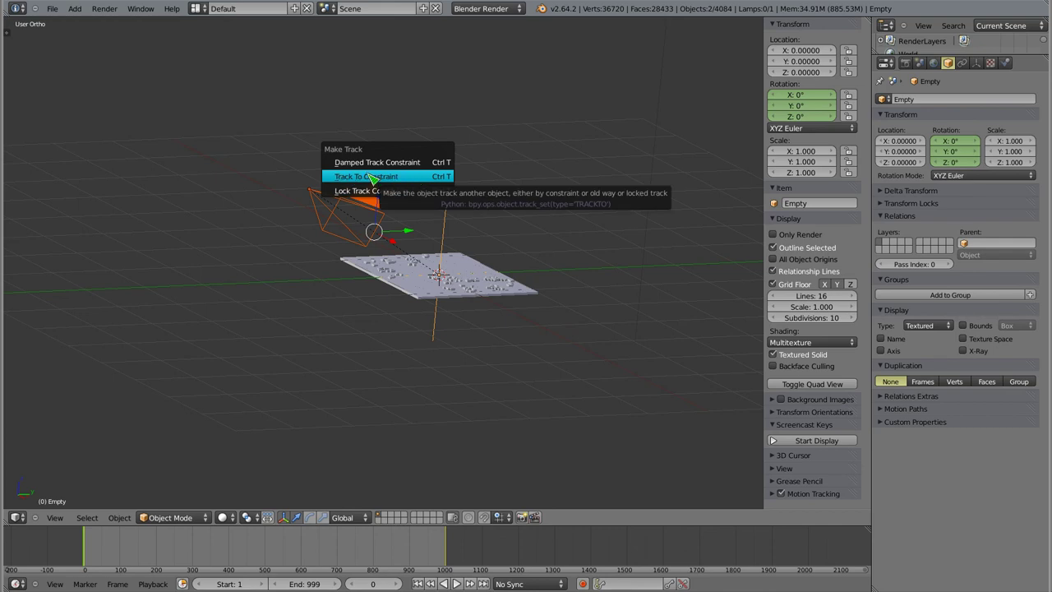
pyautogui.click(410, 179)
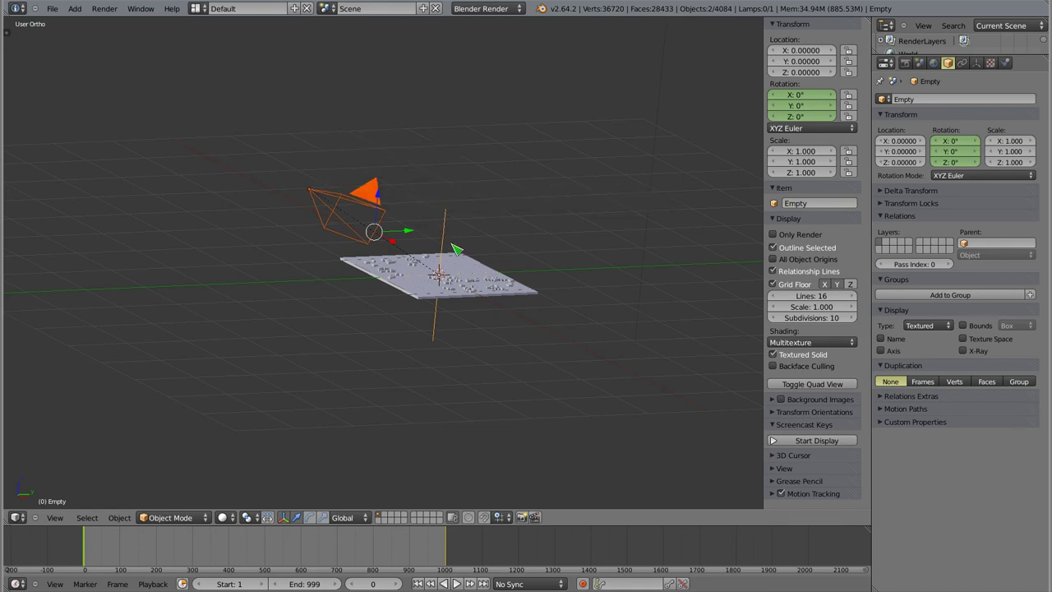
# Reposition the camera from a low side angle and look through it
pyautogui.moveTo(348, 210)
pyautogui.mouseDown(button='middle')
pyautogui.moveTo(336, 367)
pyautogui.moveTo(481, 258)
pyautogui.moveTo(539, 179)
pyautogui.mouseUp(button='middle')
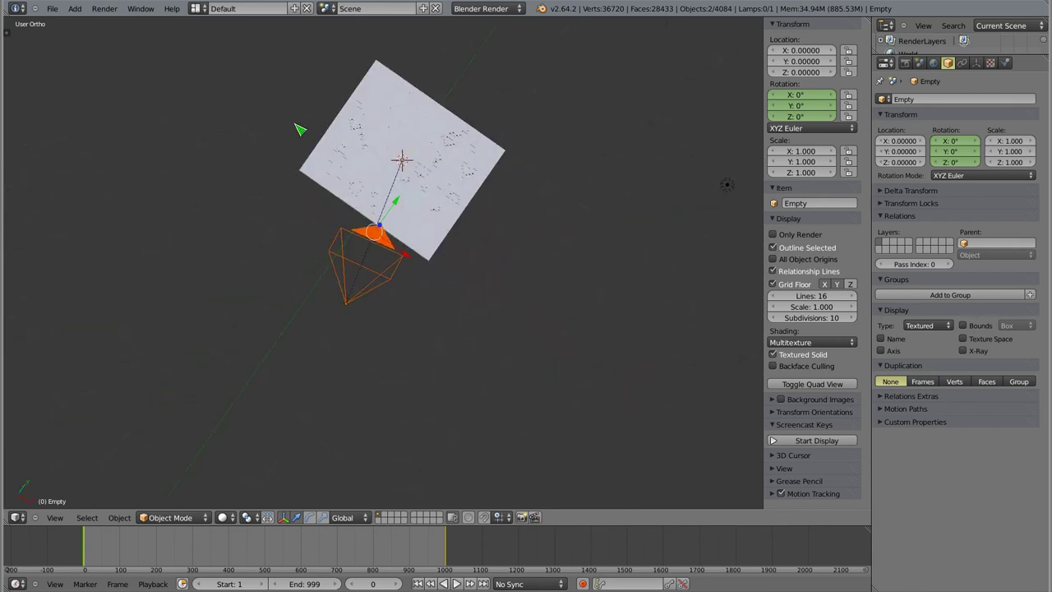
pyautogui.moveTo(300, 129); pyautogui.dragTo(351, 255, button='middle')
pyautogui.rightClick(369, 311)
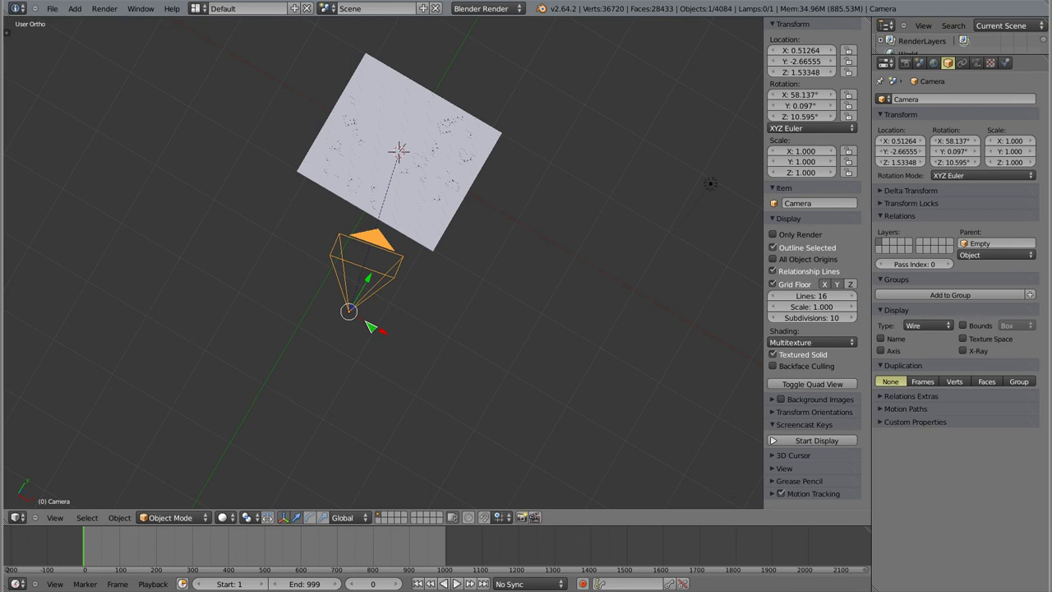
pyautogui.press('g')
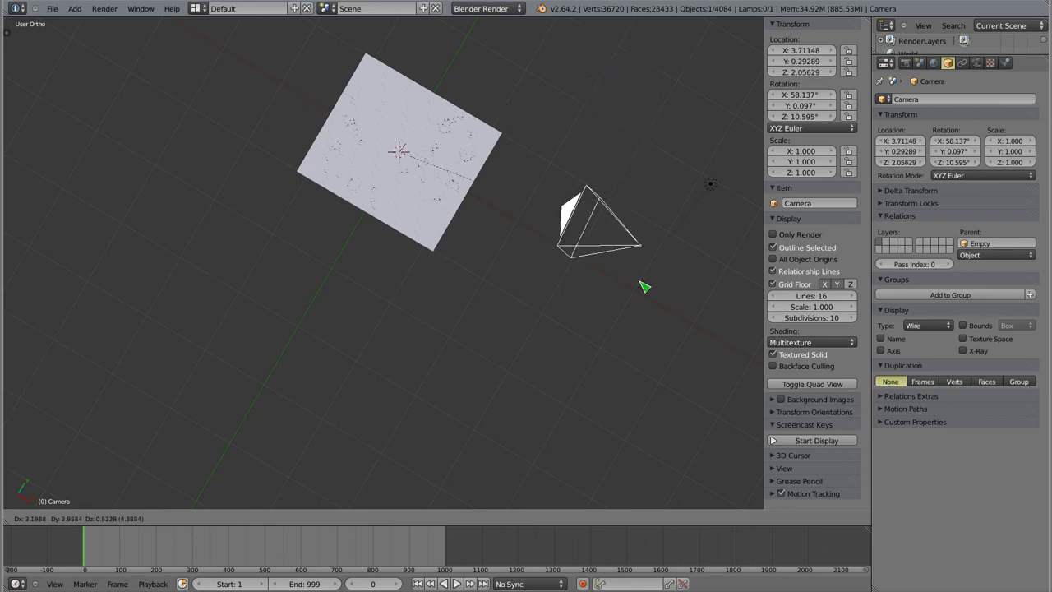
pyautogui.press('Escape')
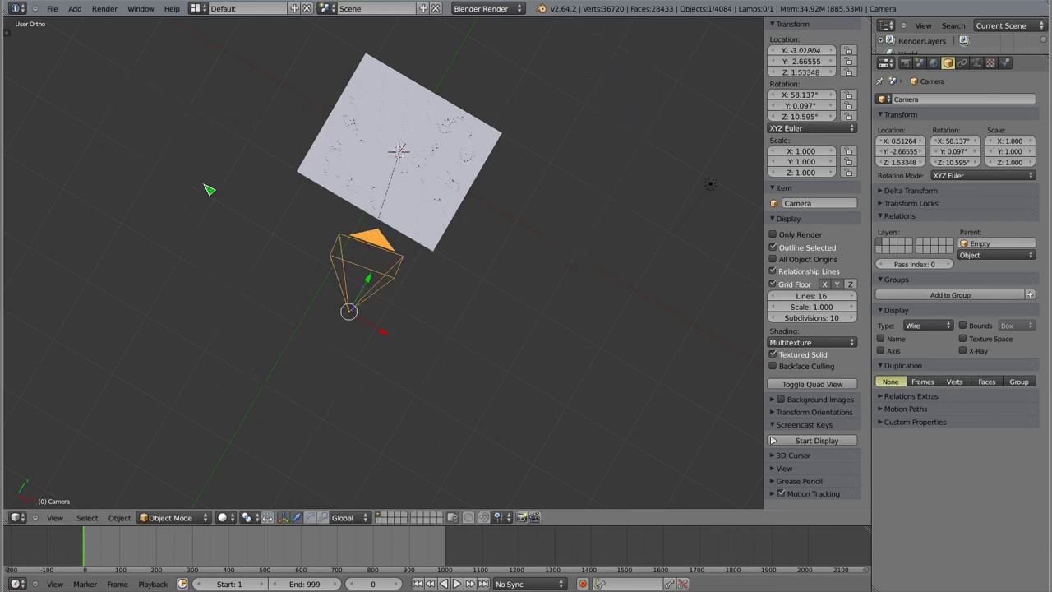
pyautogui.moveTo(294, 303); pyautogui.dragTo(481, 313, button='middle')
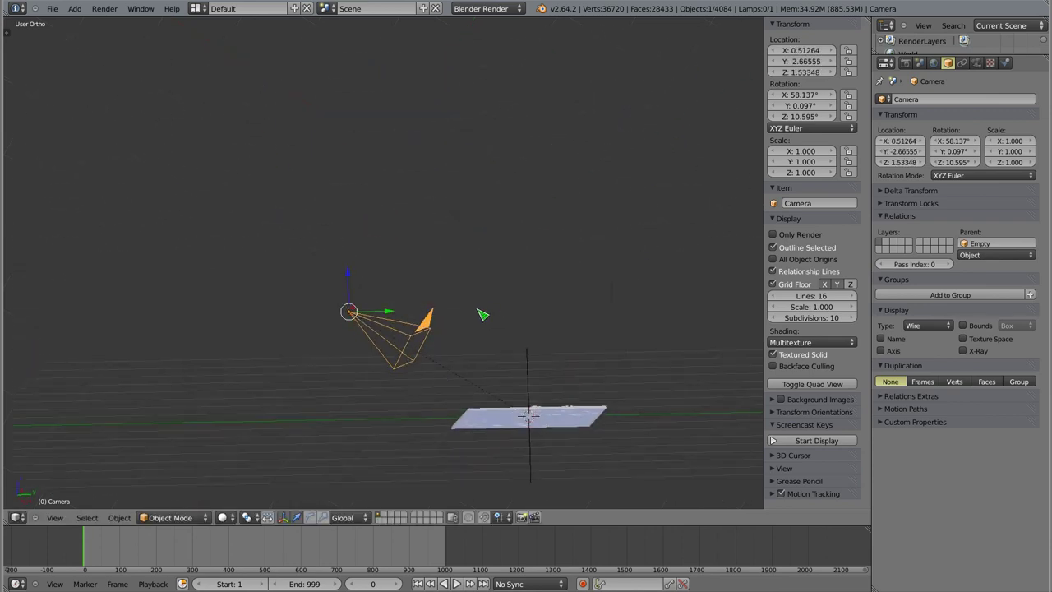
pyautogui.press('g')
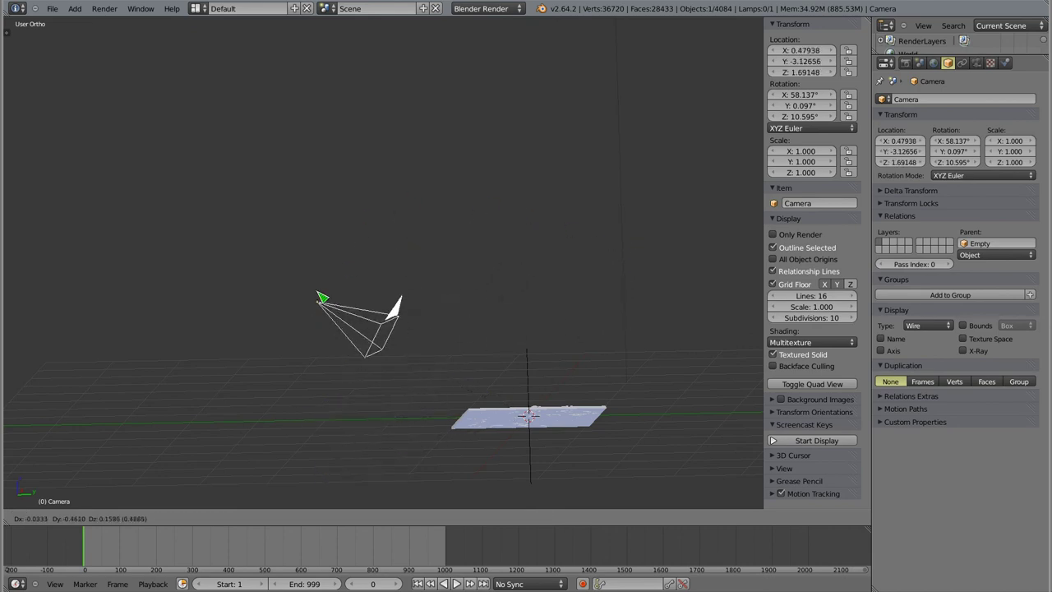
pyautogui.click(322, 297)
pyautogui.press('KP_0')
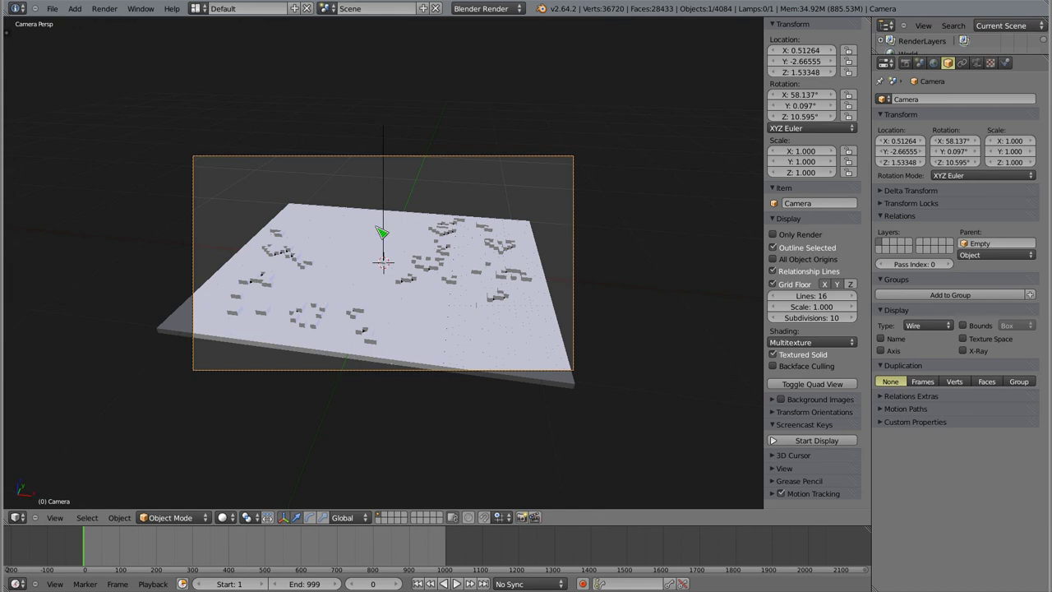
# Move the camera along its own Z axis to bring it down close to the blocks
pyautogui.press('g')
pyautogui.press('z')
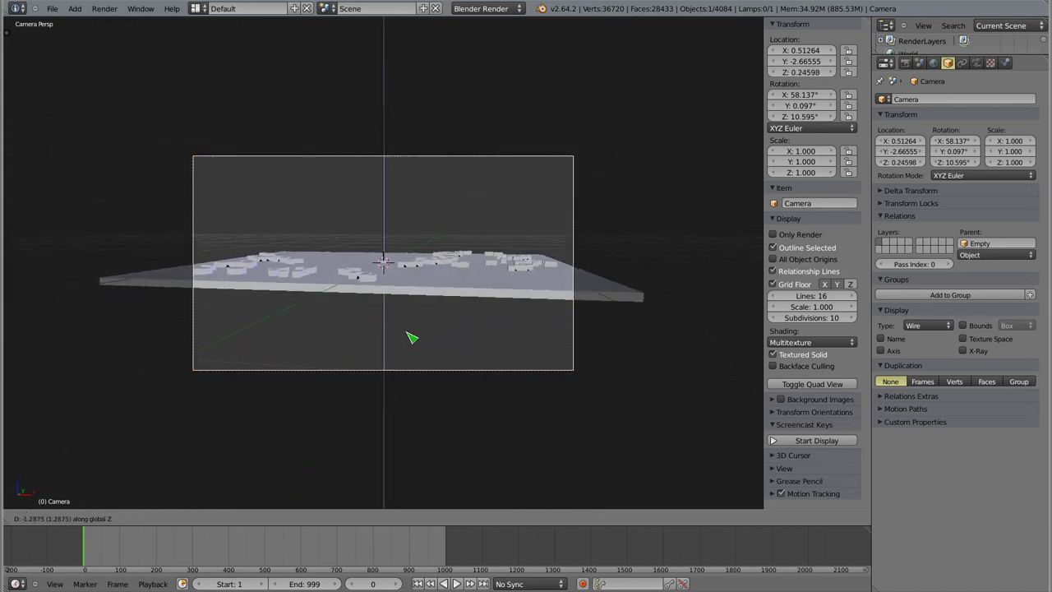
pyautogui.click(412, 335)
pyautogui.press('g')
pyautogui.press('z')
pyautogui.press('z')
pyautogui.click(396, 333)
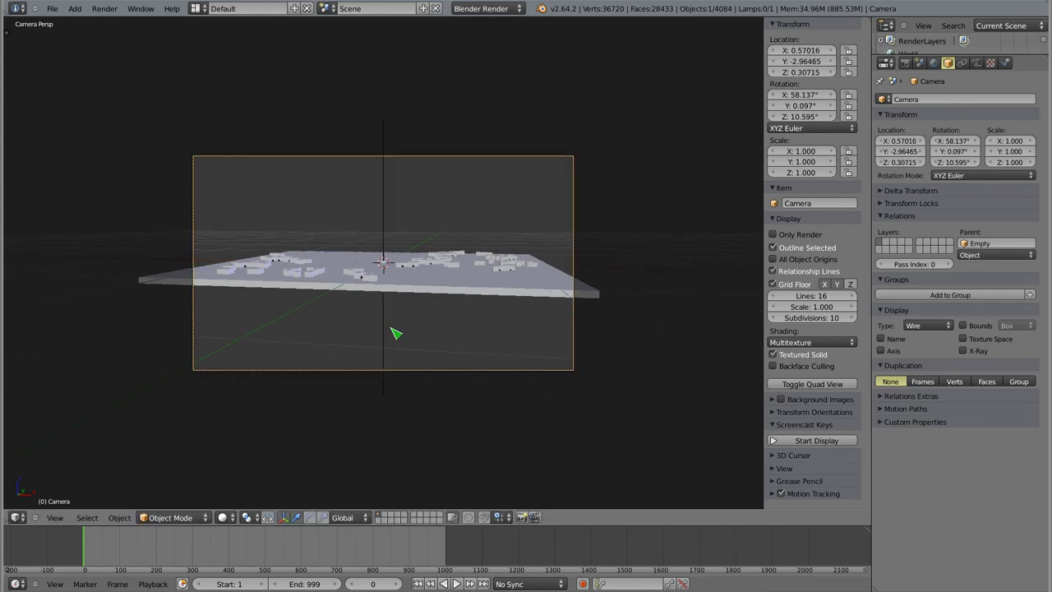
pyautogui.press('g')
pyautogui.press('z')
pyautogui.press('z')
pyautogui.click(399, 287)
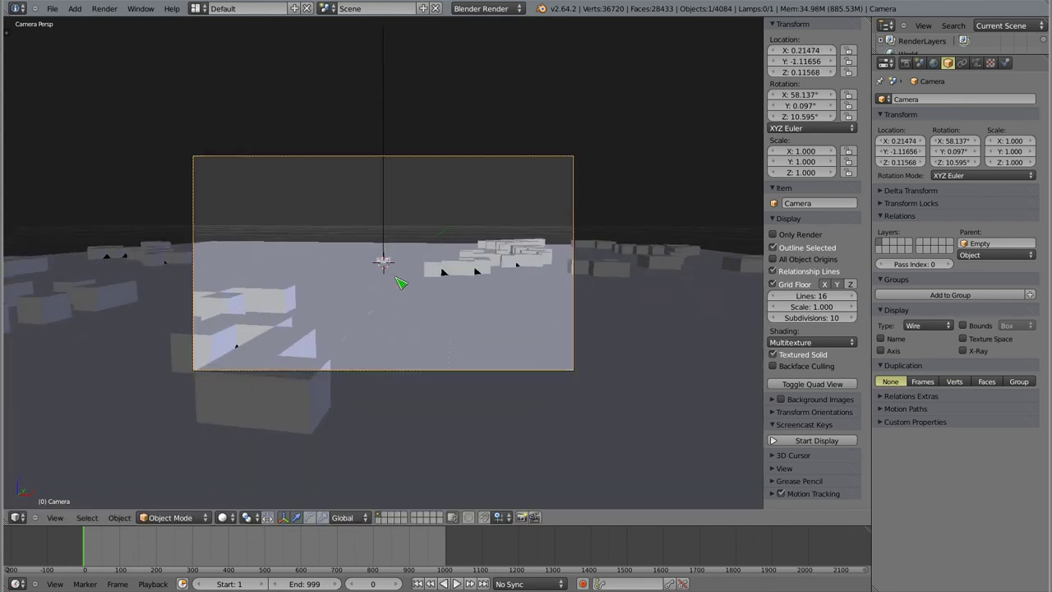
pyautogui.press('g')
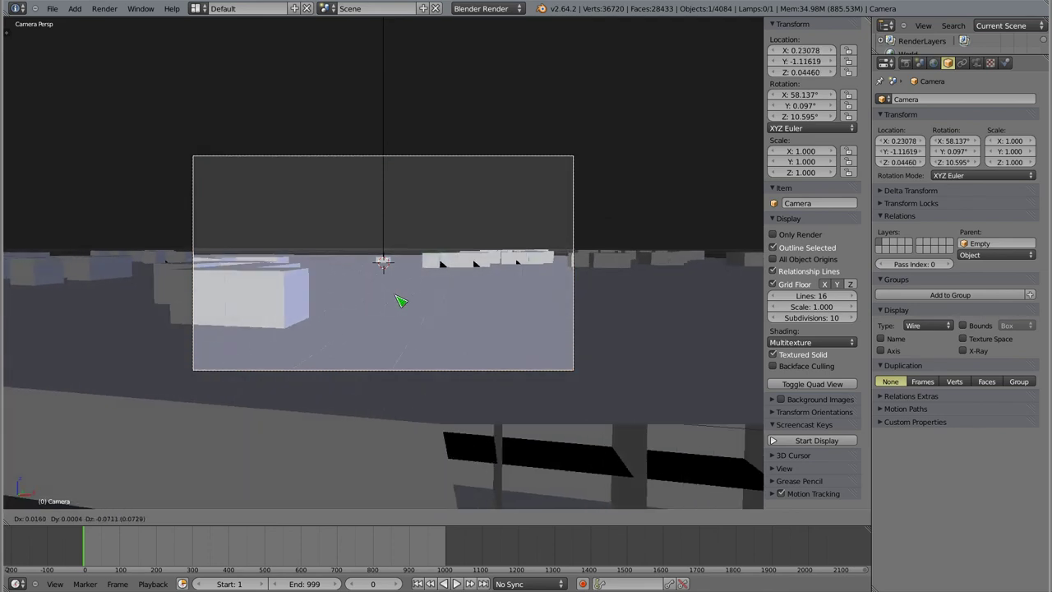
pyautogui.click(401, 301)
# Play the animation, try a camera move during playback, then stop at the start
pyautogui.hotkey('alt', 'a')
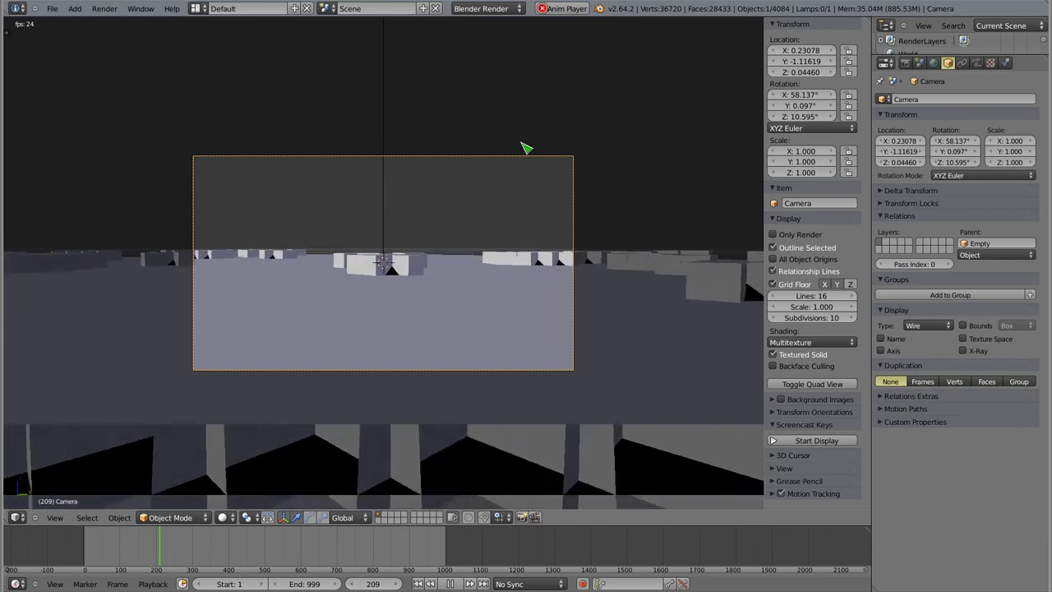
pyautogui.press('g')
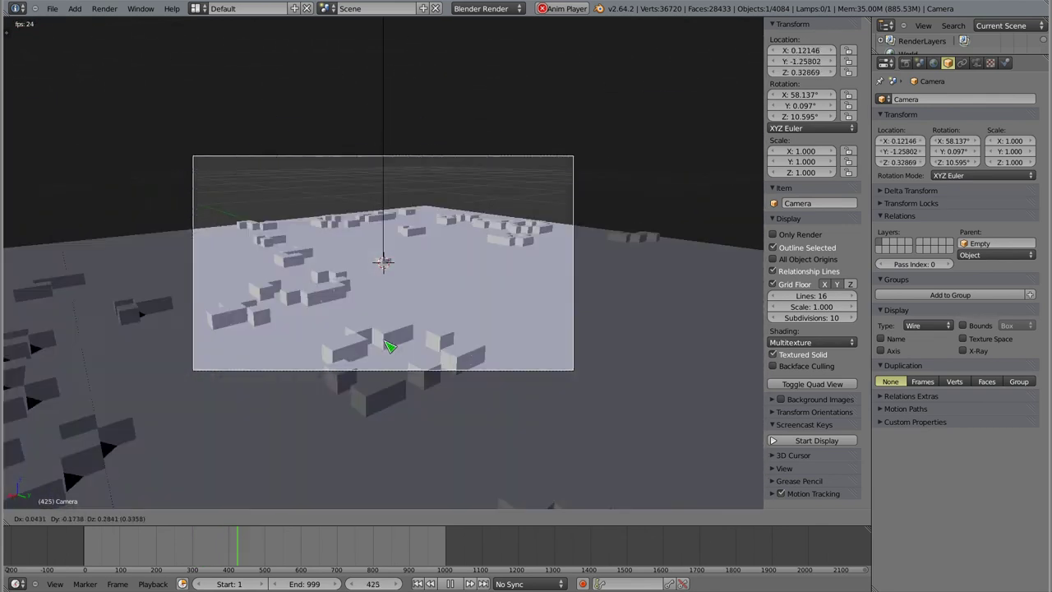
pyautogui.click(369, 369)
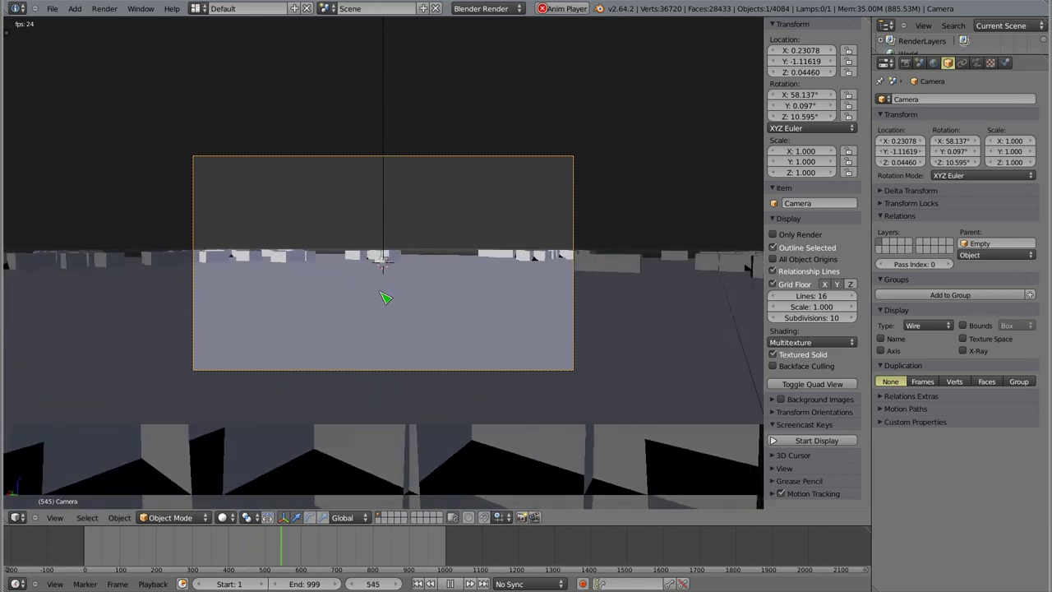
pyautogui.scroll(-5, 390, 291)
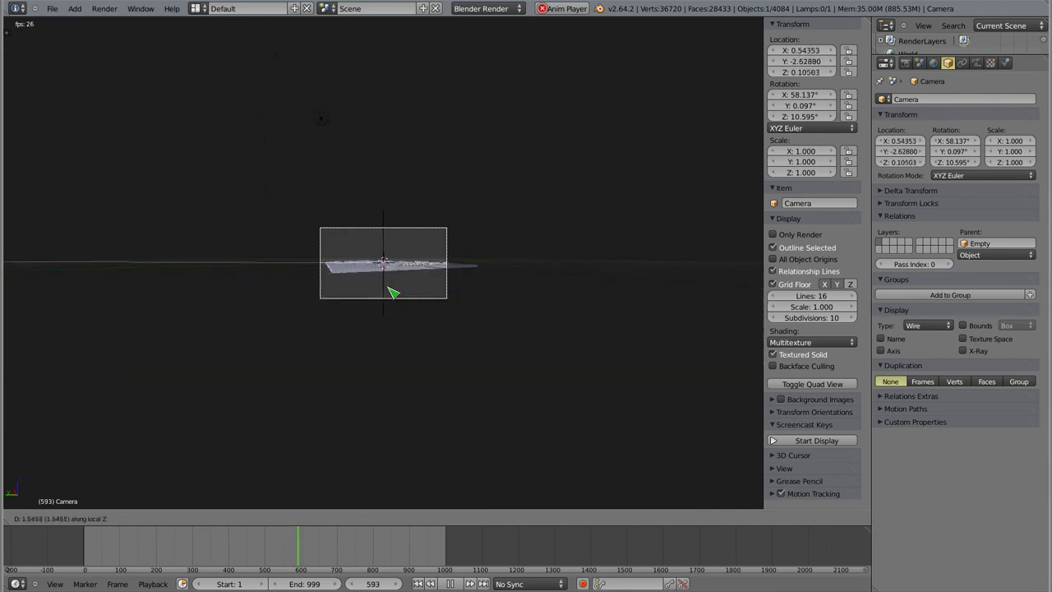
pyautogui.press('Escape')
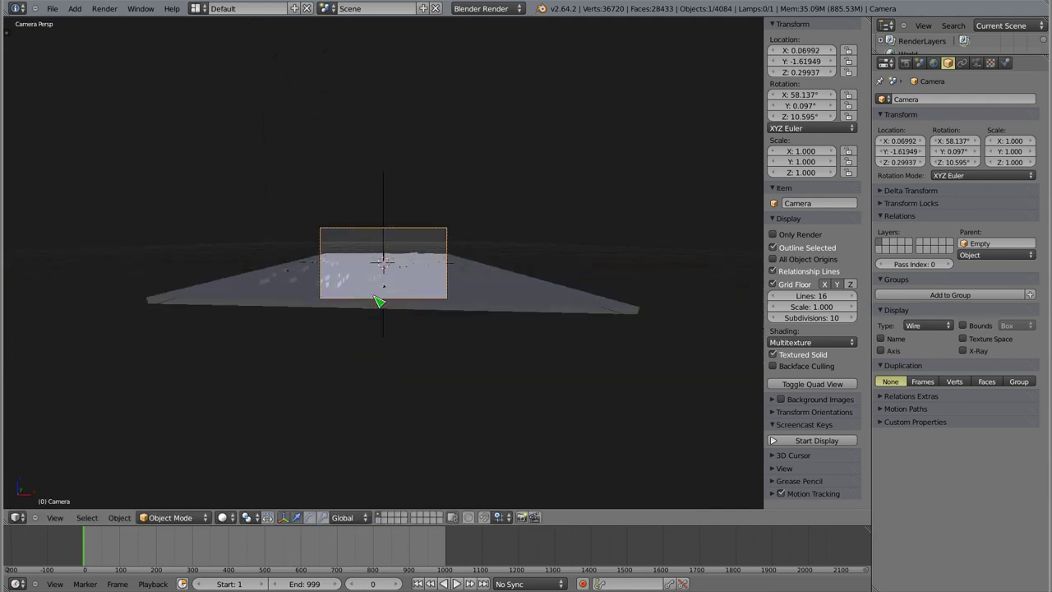
# Fly, then freely grab the camera to X -1.558, Y -0.757, Z 0.205 and check playback
pyautogui.hotkey('shift', 'f')
pyautogui.click(383, 279)
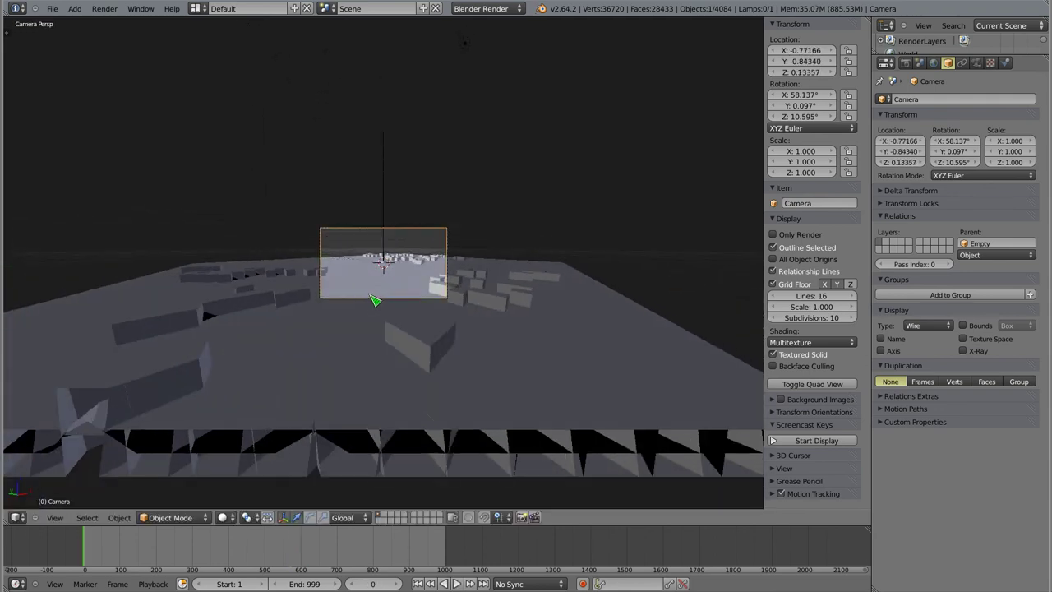
pyautogui.press('KP_0')
pyautogui.press('KP_0')
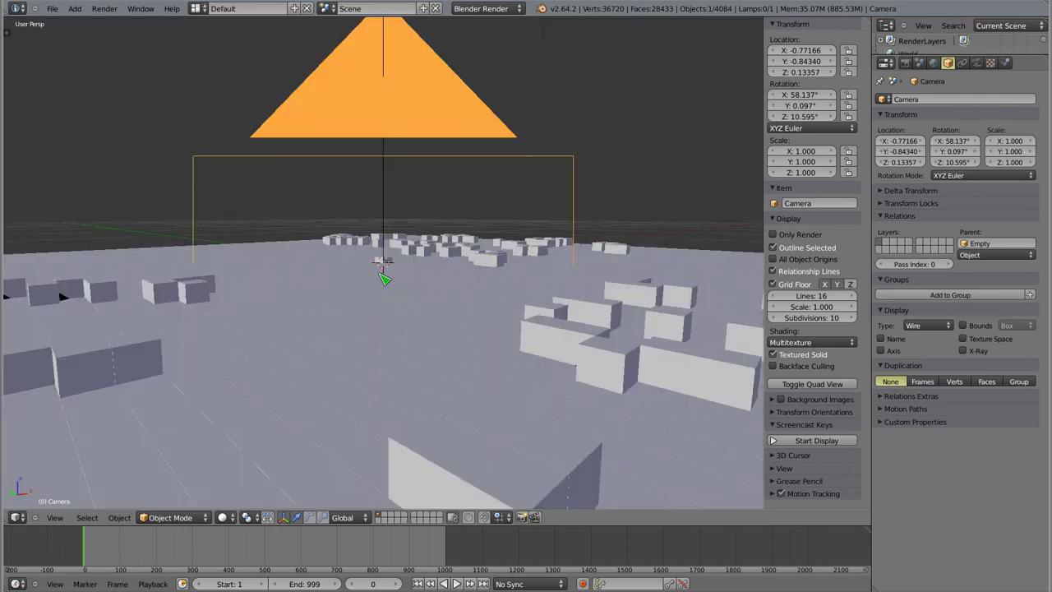
pyautogui.scroll(5, 391, 268)
pyautogui.press('g')
pyautogui.press('z')
pyautogui.press('z')
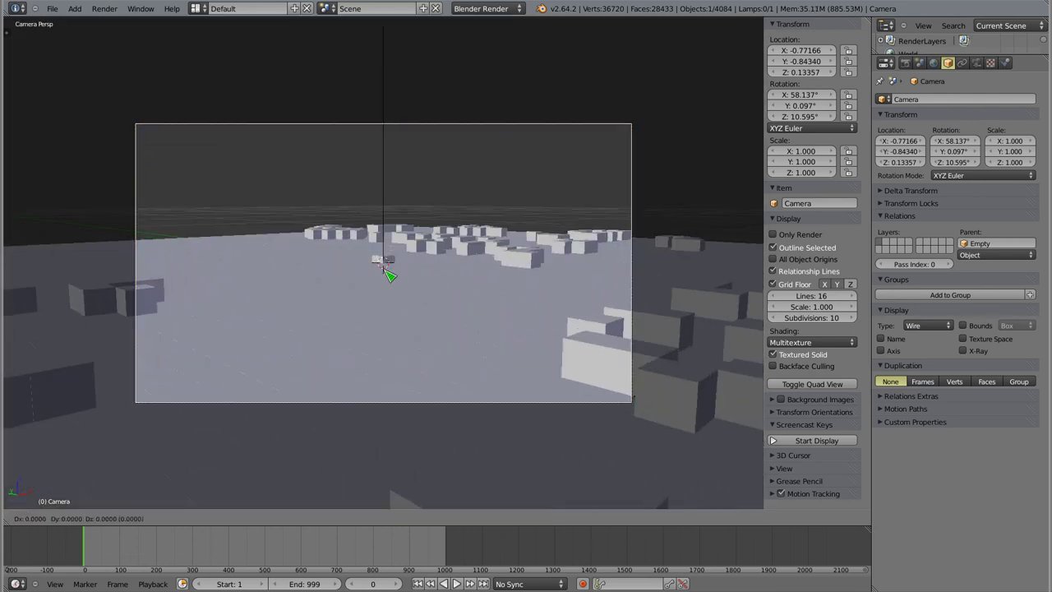
pyautogui.press('z')
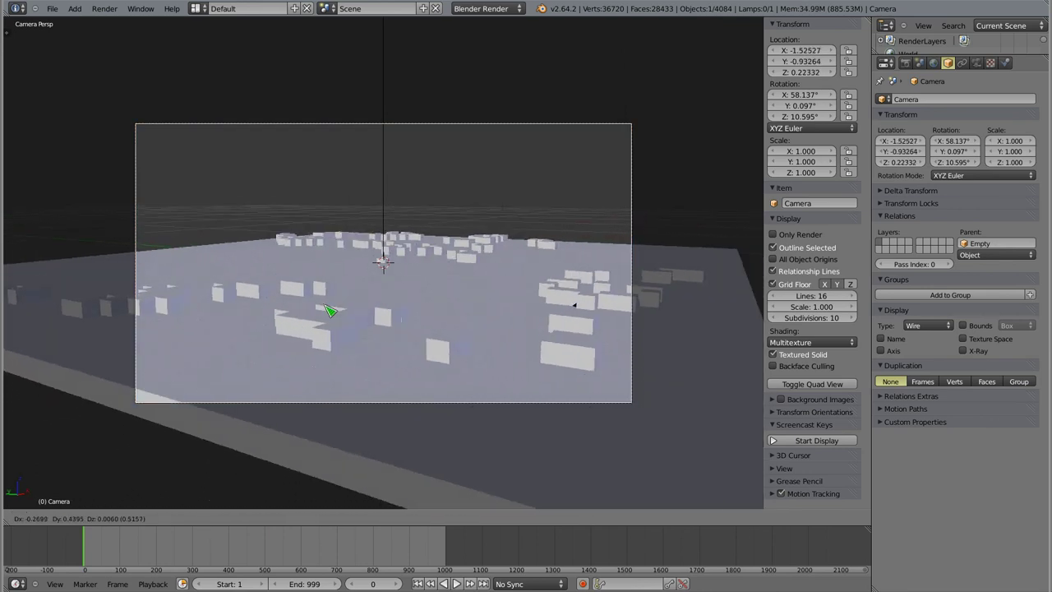
pyautogui.click(321, 315)
pyautogui.hotkey('alt', 'a')
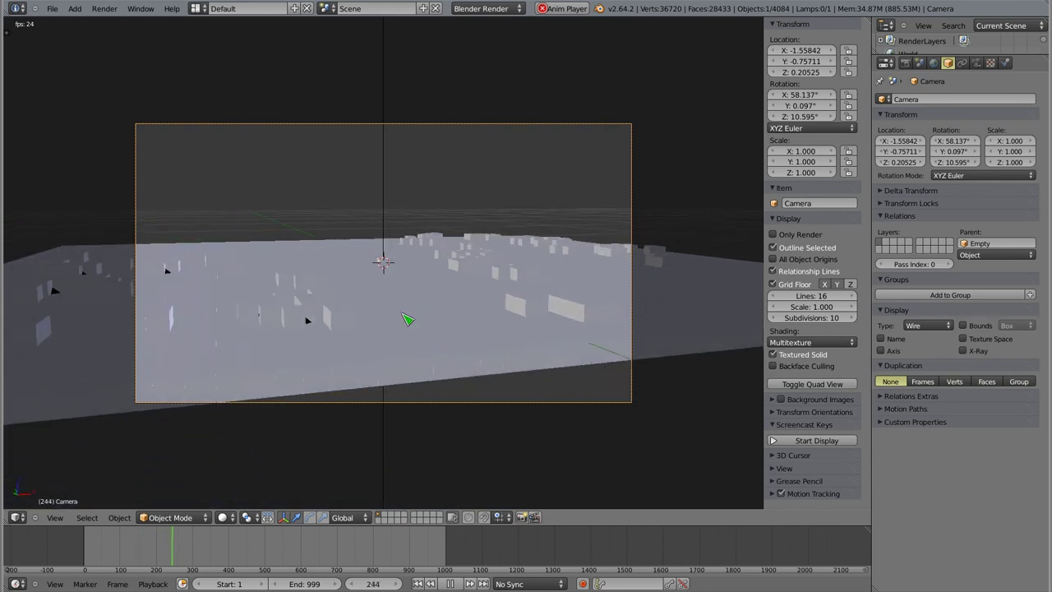
pyautogui.press('Escape')
pyautogui.scroll(-2, 372, 288)
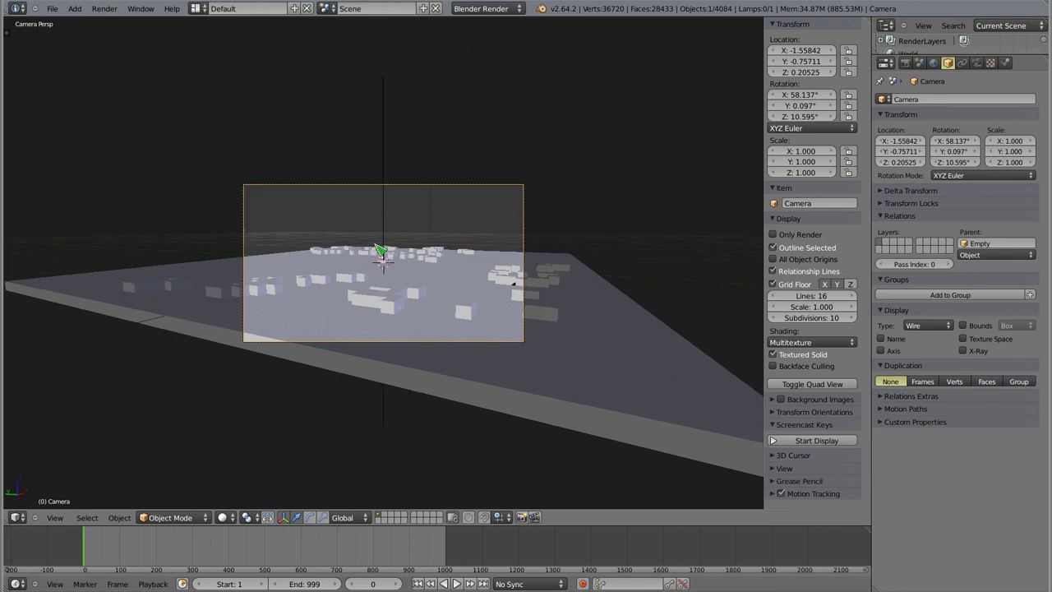
# Keyframe the camera's location at frame 0, then move to about frame 398
pyautogui.press('i')
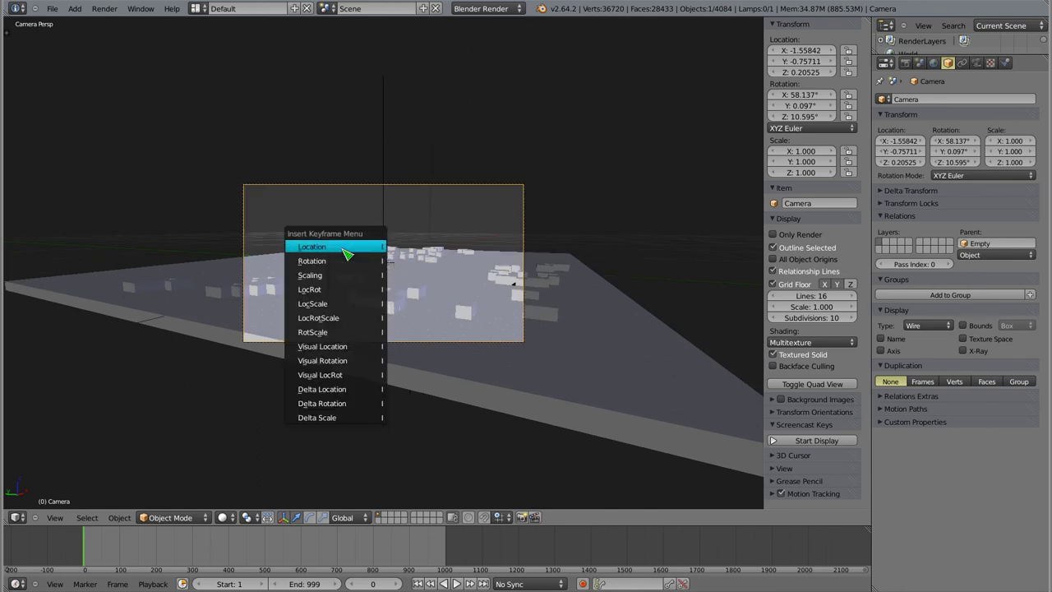
pyautogui.click(346, 254)
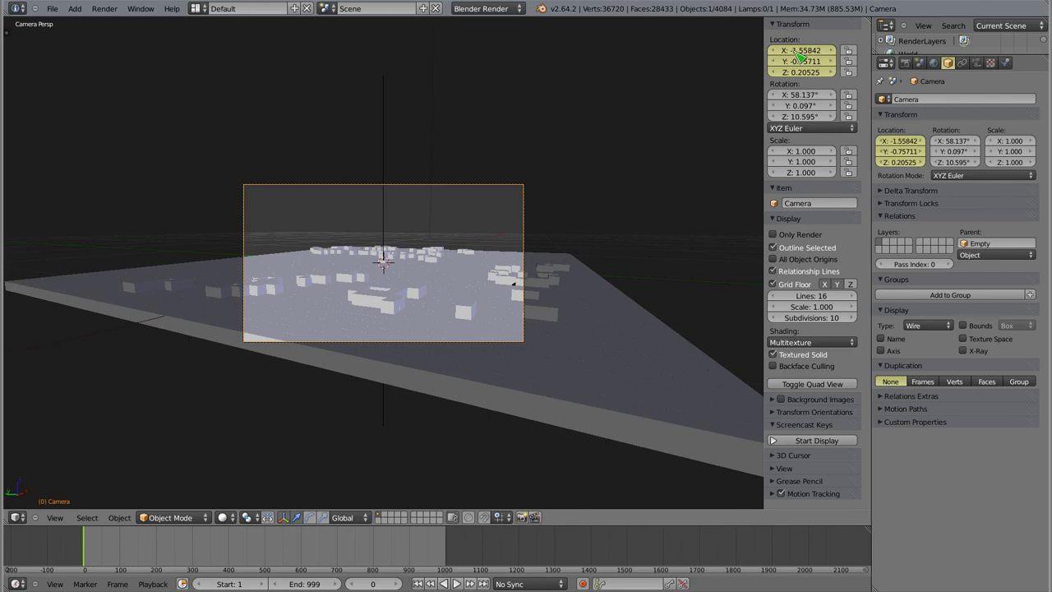
pyautogui.click(161, 549)
pyautogui.moveTo(161, 549); pyautogui.dragTo(234, 557)
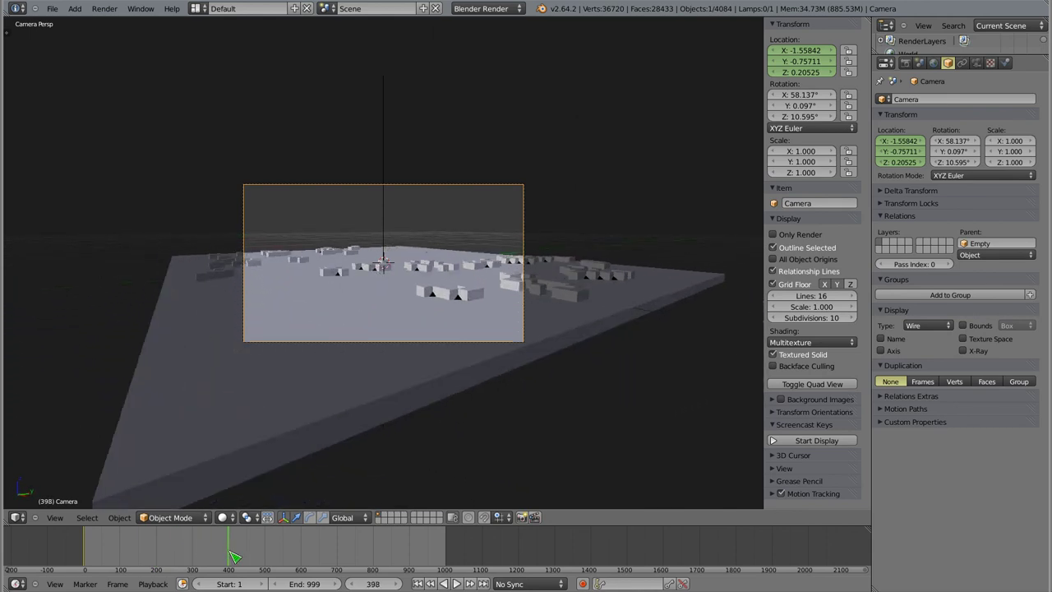
# Raise the camera high above the slab and keyframe its location at frame 398
pyautogui.press('r')
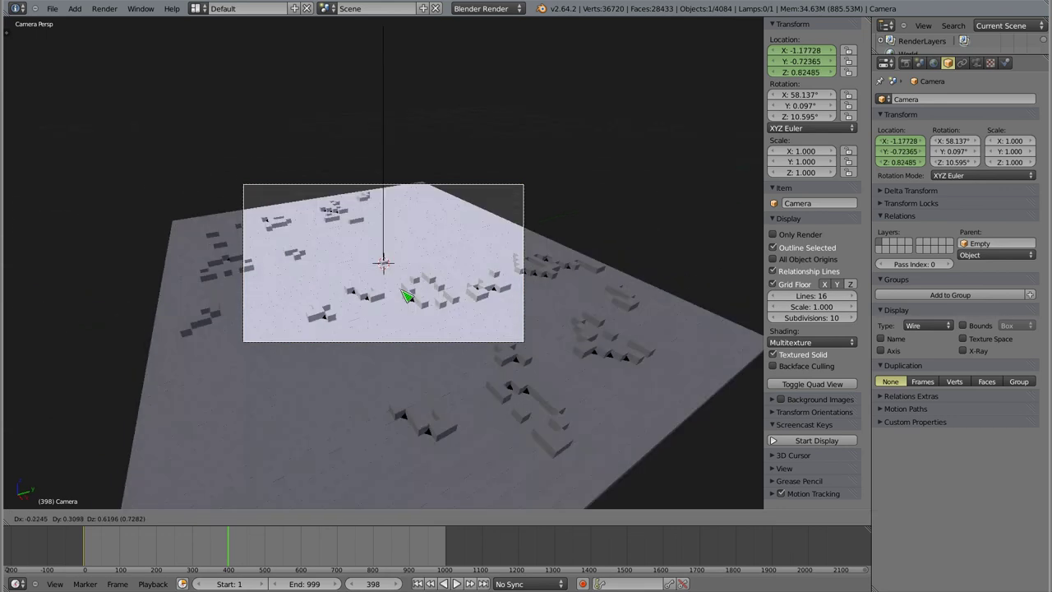
pyautogui.rightClick(413, 310)
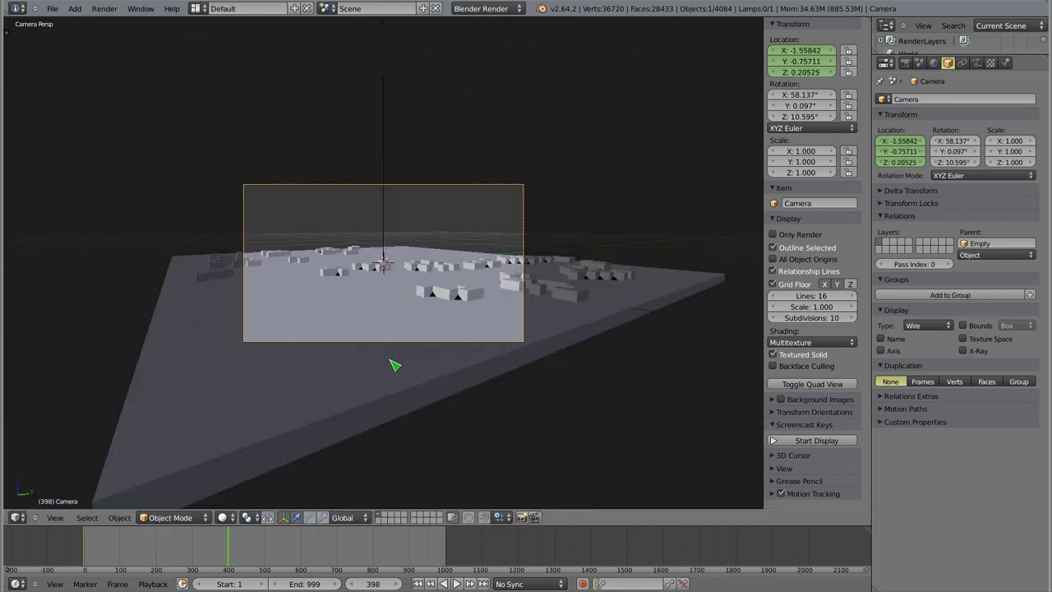
pyautogui.press('g')
pyautogui.click(398, 328)
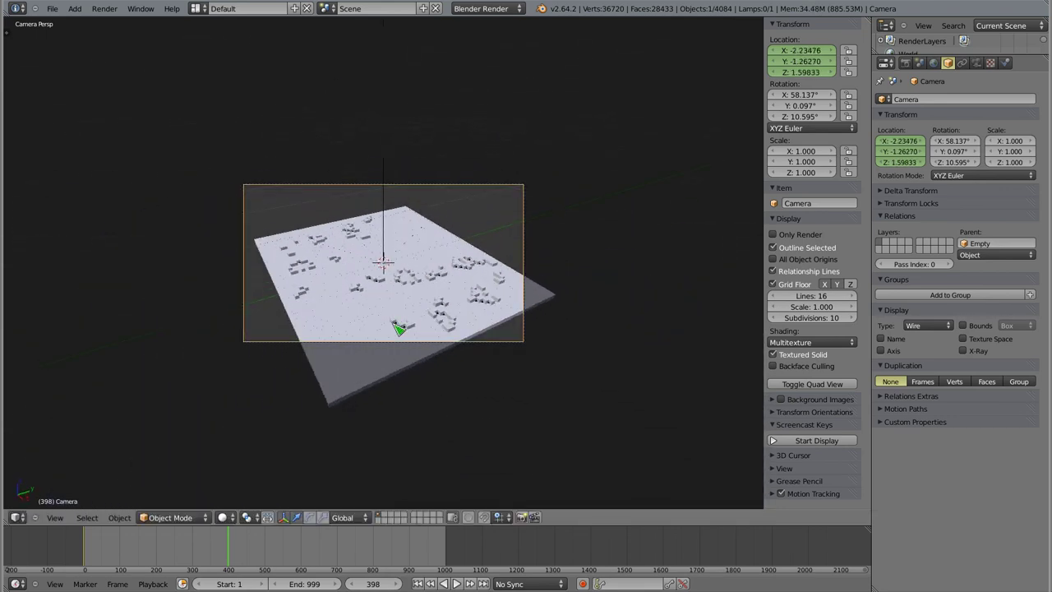
pyautogui.press('g')
pyautogui.click(417, 272)
pyautogui.press('g')
pyautogui.click(419, 299)
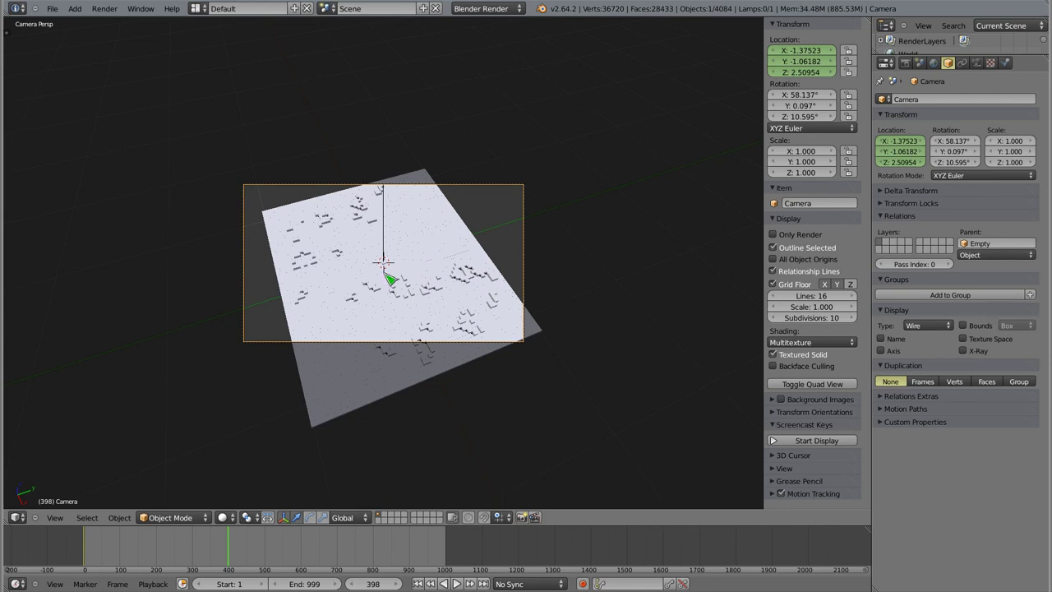
pyautogui.press('i')
pyautogui.click(569, 187)
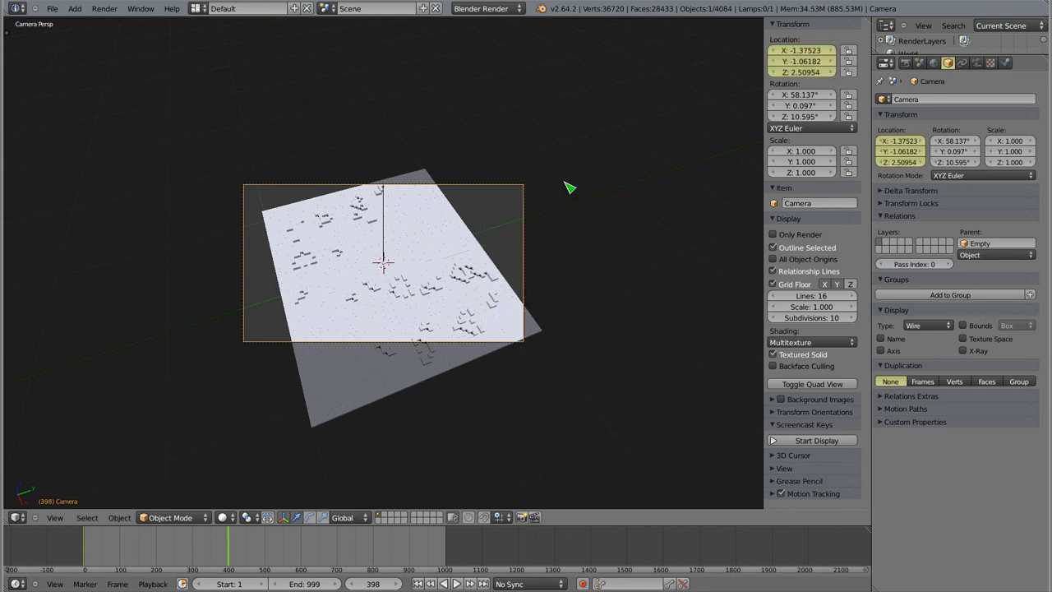
# Return to frame 0 and play back the zoom-out, then stop
pyautogui.click(85, 544)
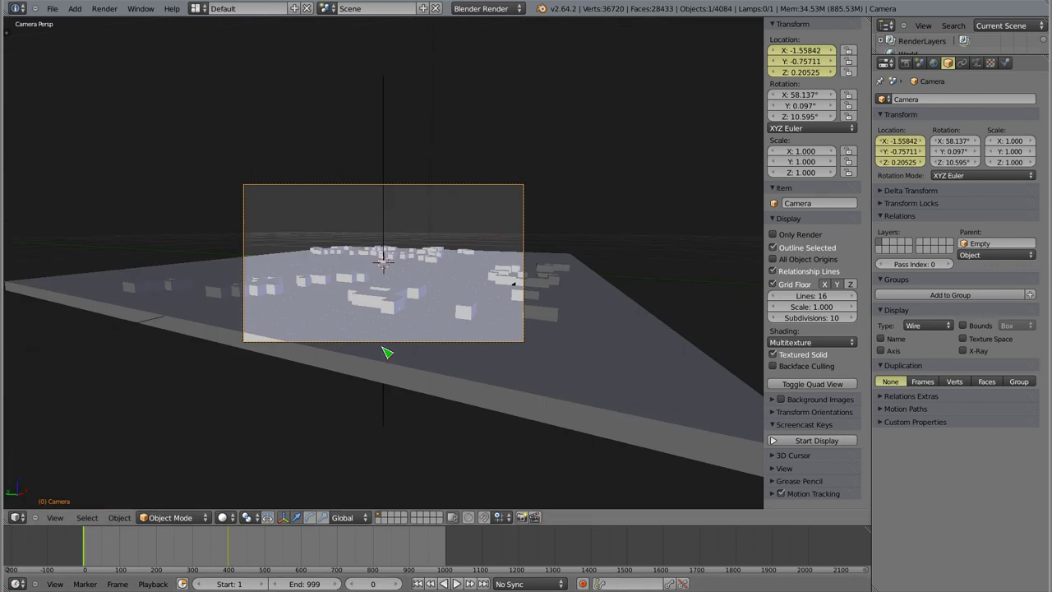
pyautogui.hotkey('alt', 'a')
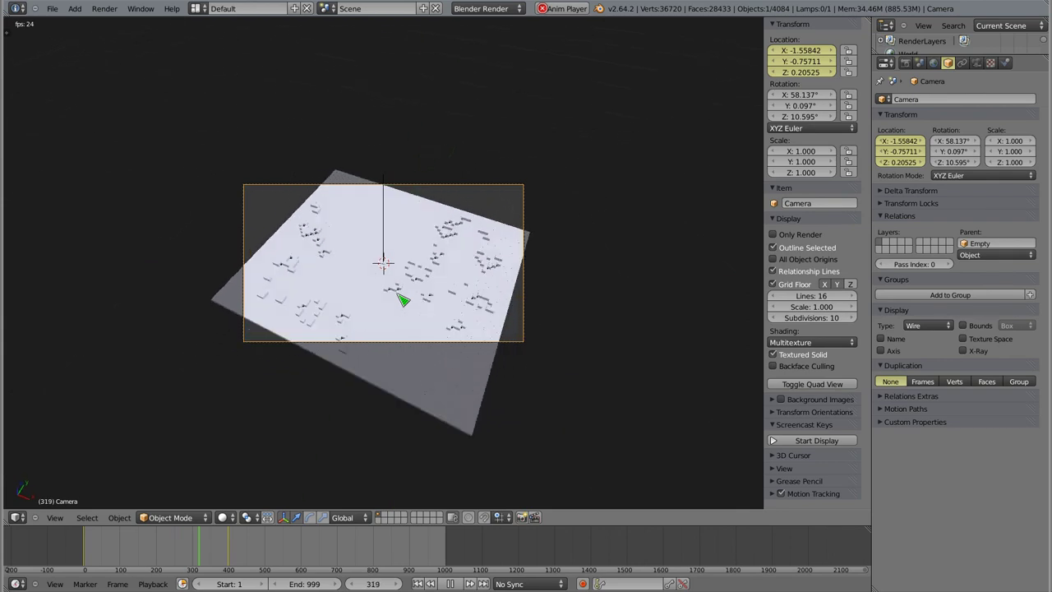
pyautogui.press('Escape')
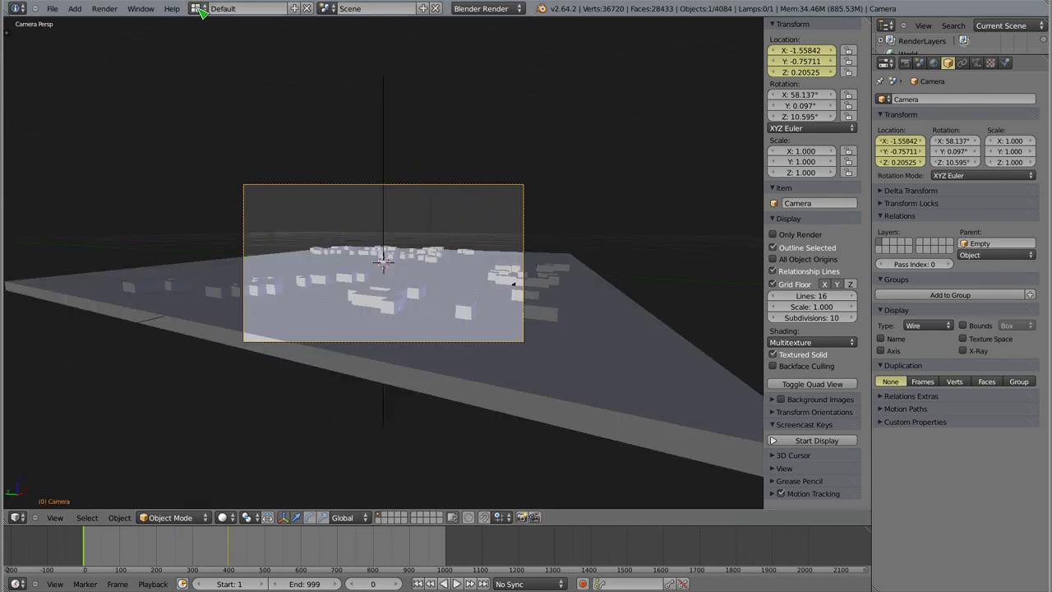
# In the Animation layout, select the camera's Z Location curve and frame it in the Graph Editor
pyautogui.click(200, 8)
pyautogui.click(210, 42)
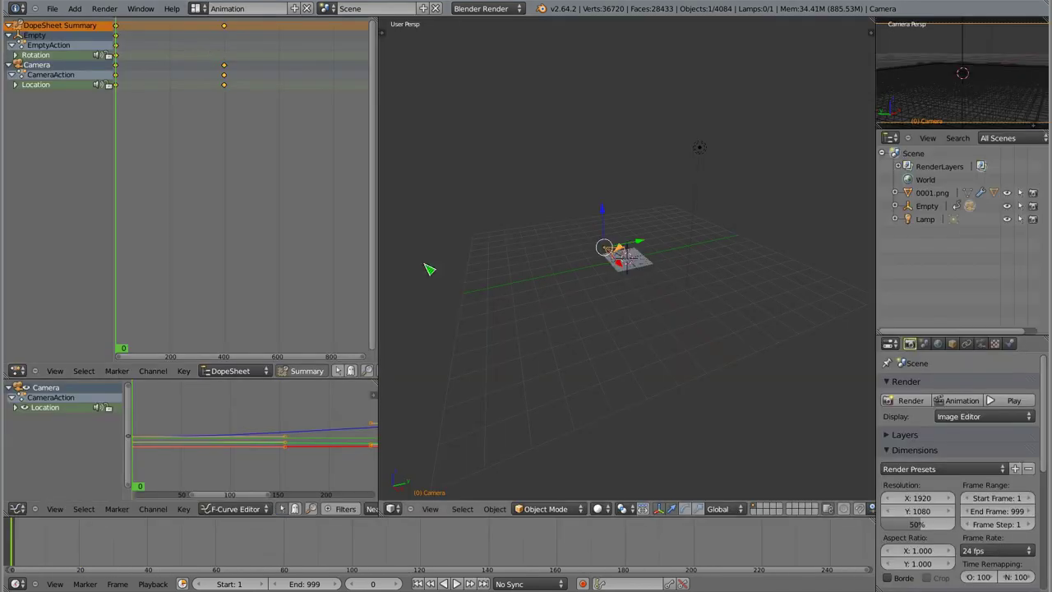
pyautogui.scroll(5, 618, 267)
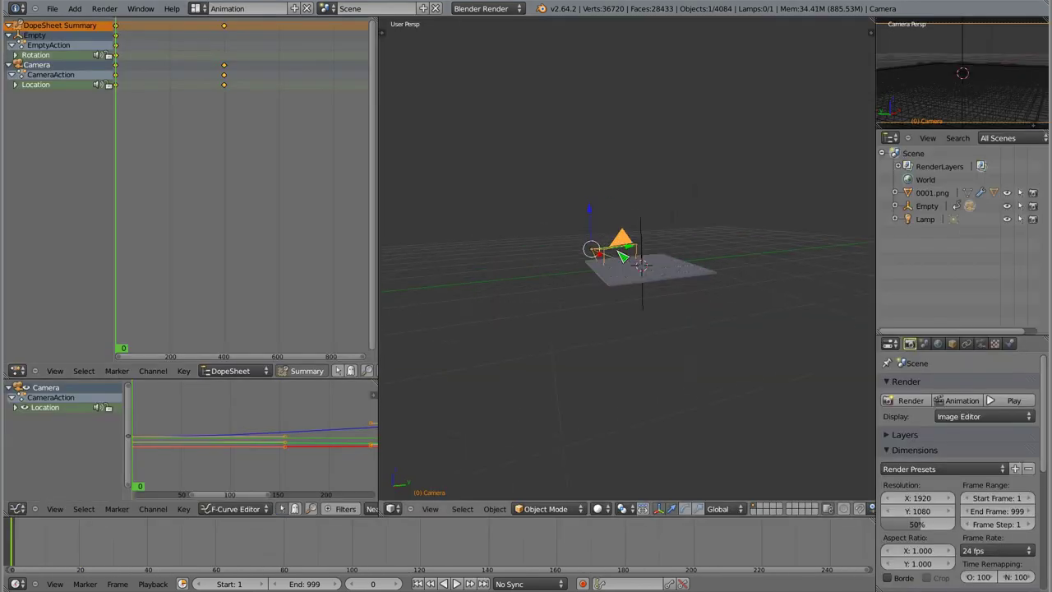
pyautogui.scroll(3, 614, 269)
pyautogui.scroll(1, 613, 272)
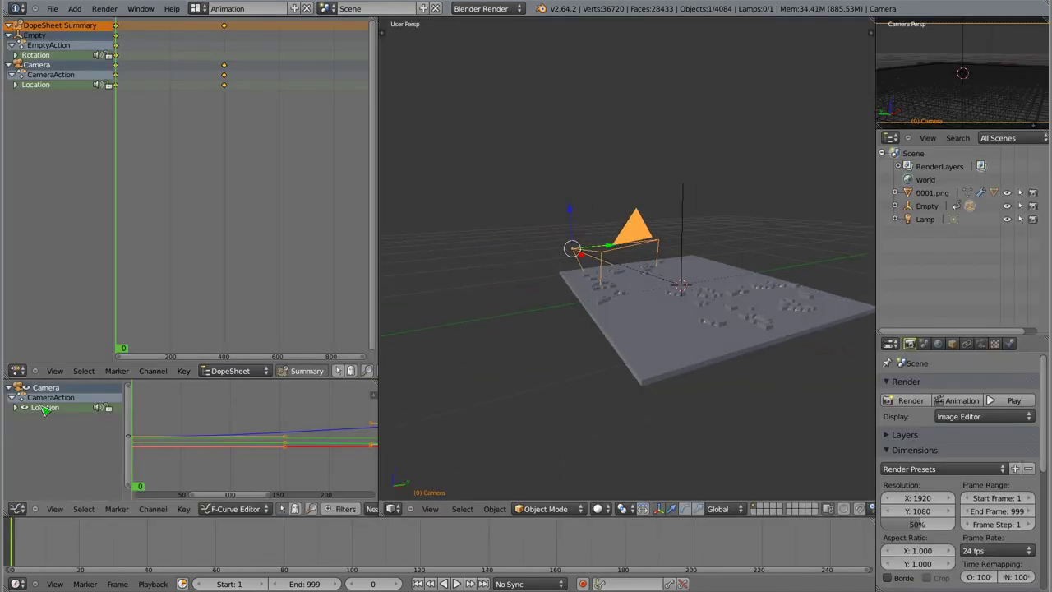
pyautogui.click(17, 408)
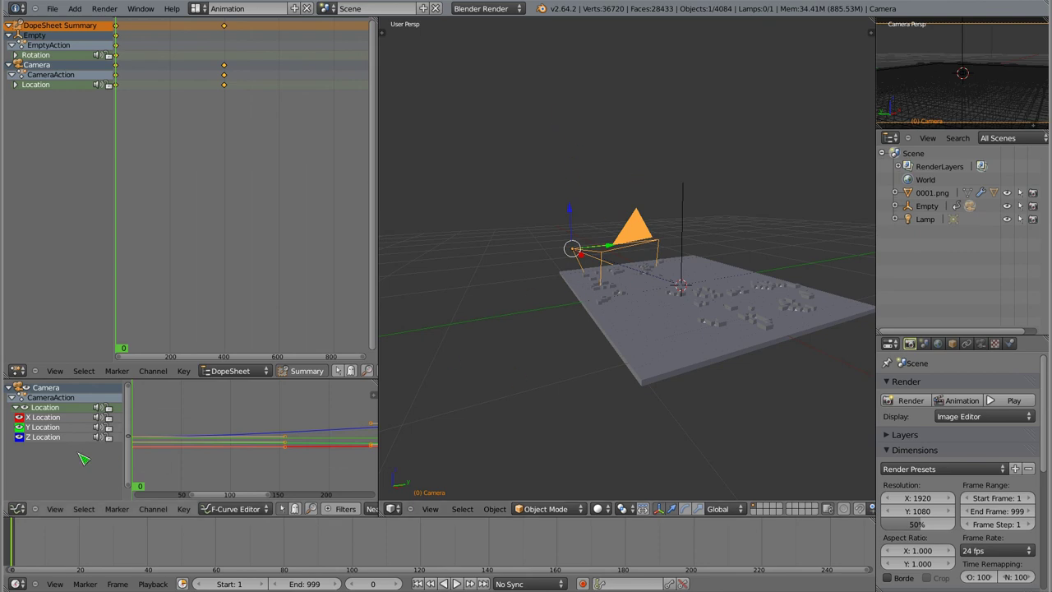
pyautogui.click(44, 439)
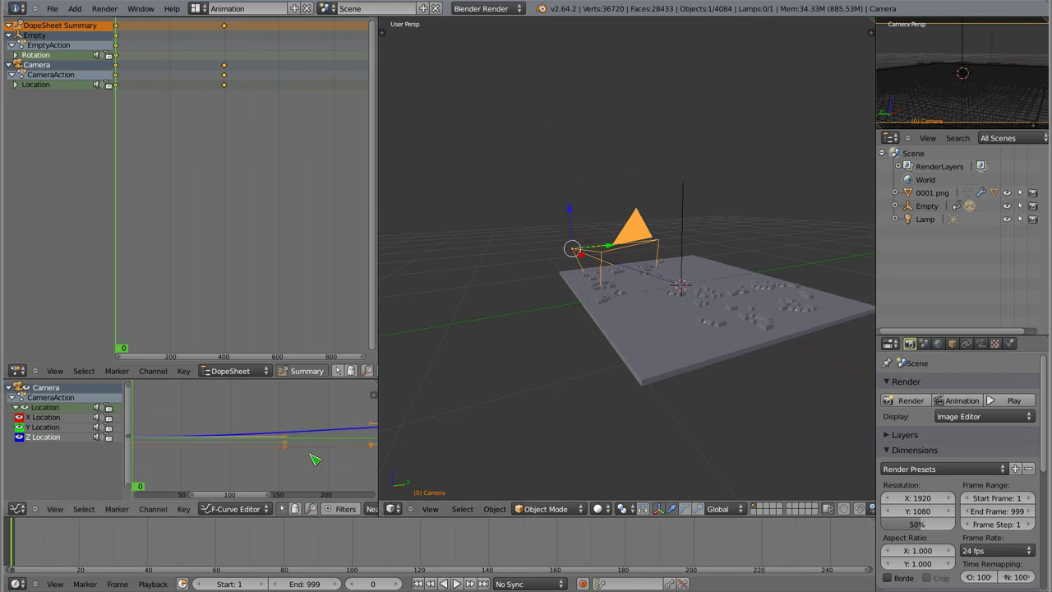
pyautogui.keyDown('ctrl'); pyautogui.moveTo(310, 429); pyautogui.dragTo(264, 461, button='middle'); pyautogui.keyUp('ctrl')
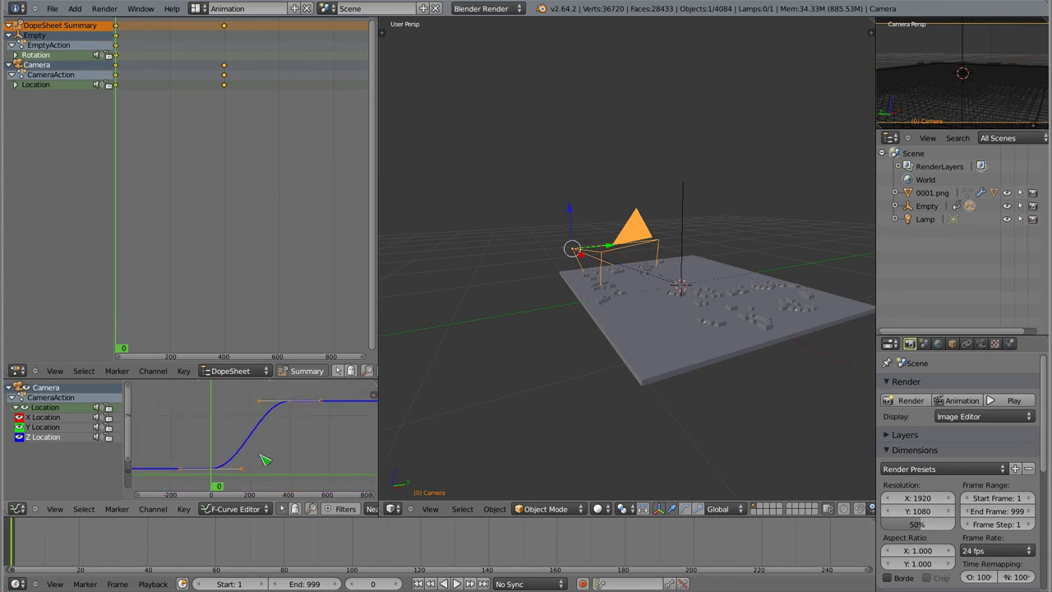
pyautogui.moveTo(267, 364); pyautogui.dragTo(279, 135)
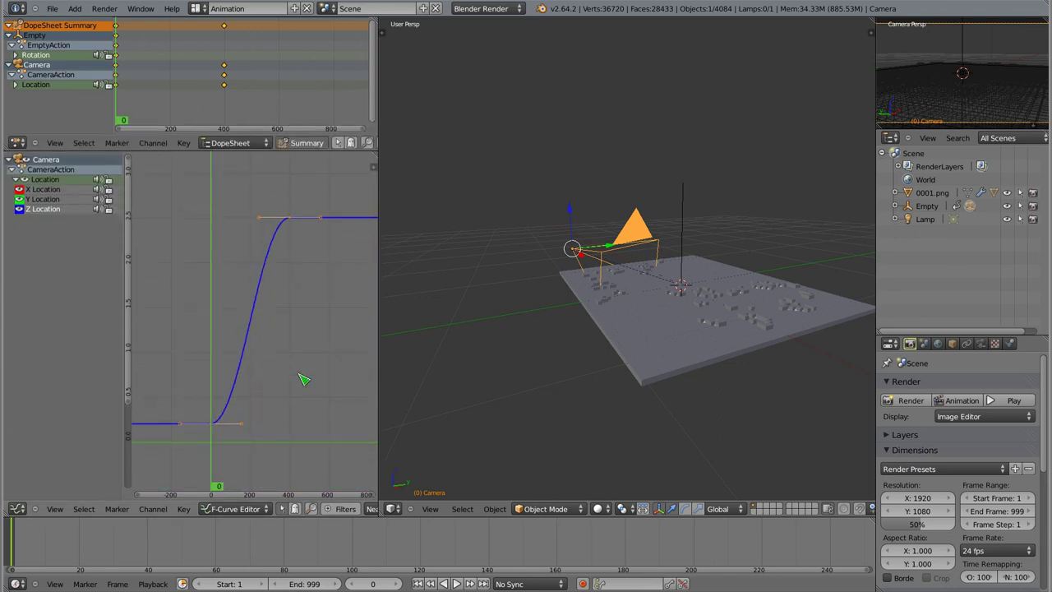
pyautogui.moveTo(270, 267); pyautogui.dragTo(251, 242, button='middle')
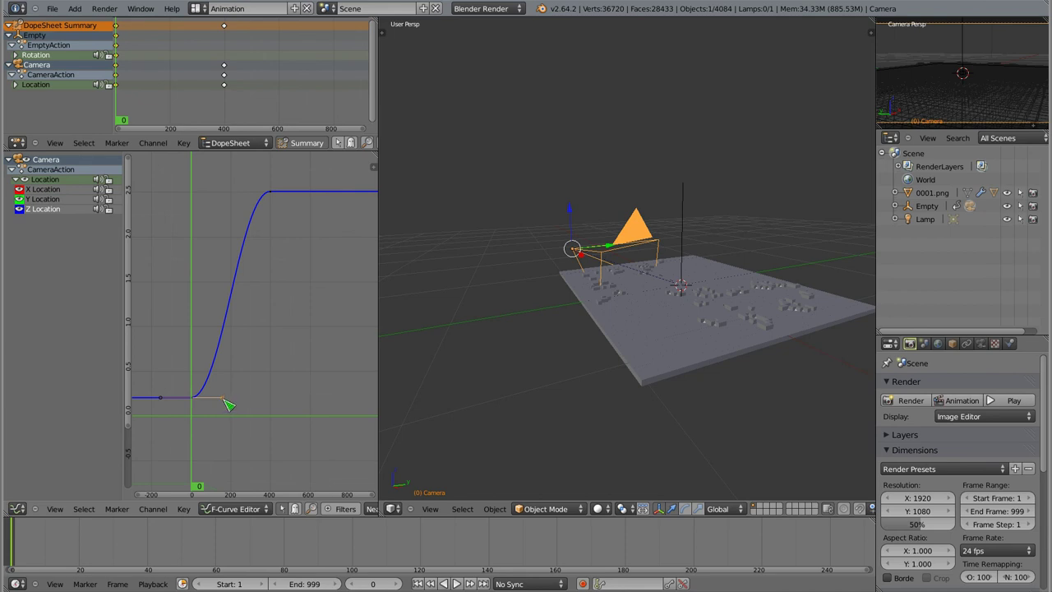
# Drag the first keyframe's handle right along X for a slow ease-in, then preview through the camera
pyautogui.press('g')
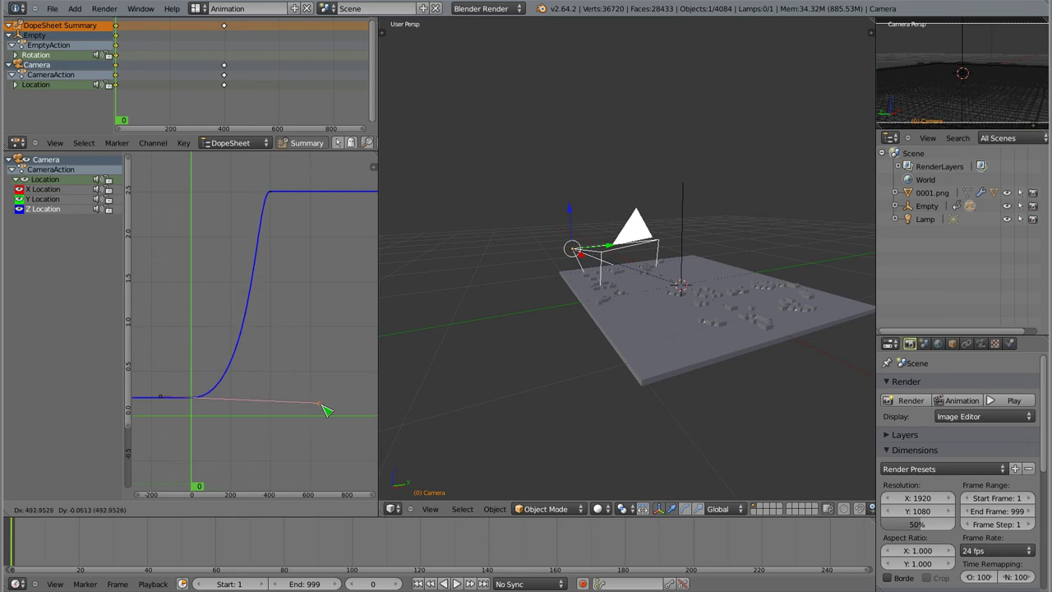
pyautogui.press('x')
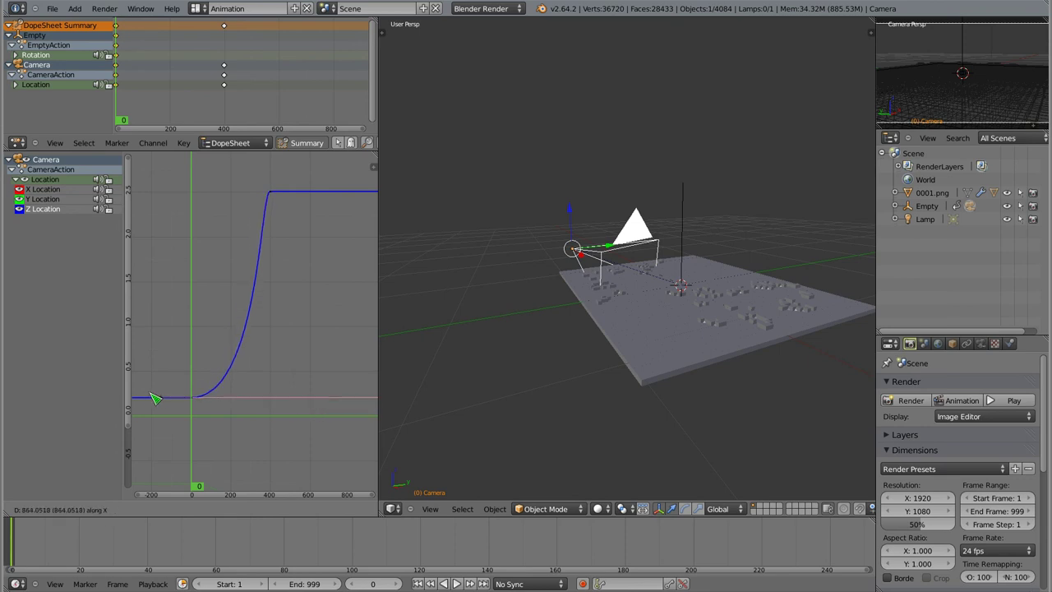
pyautogui.click(306, 386)
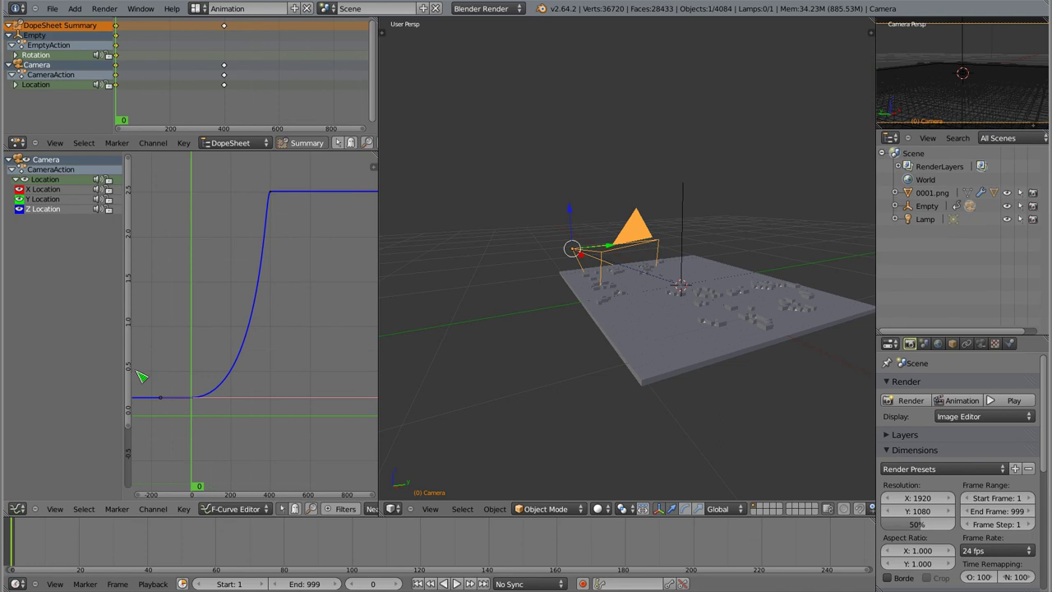
pyautogui.press('KP_0')
pyautogui.hotkey('alt', 'a')
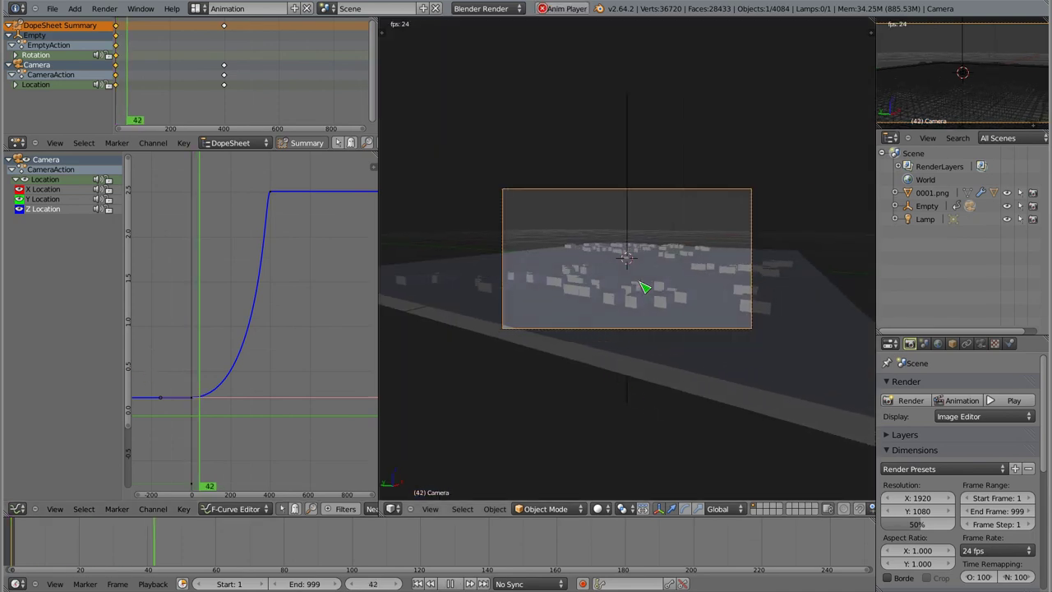
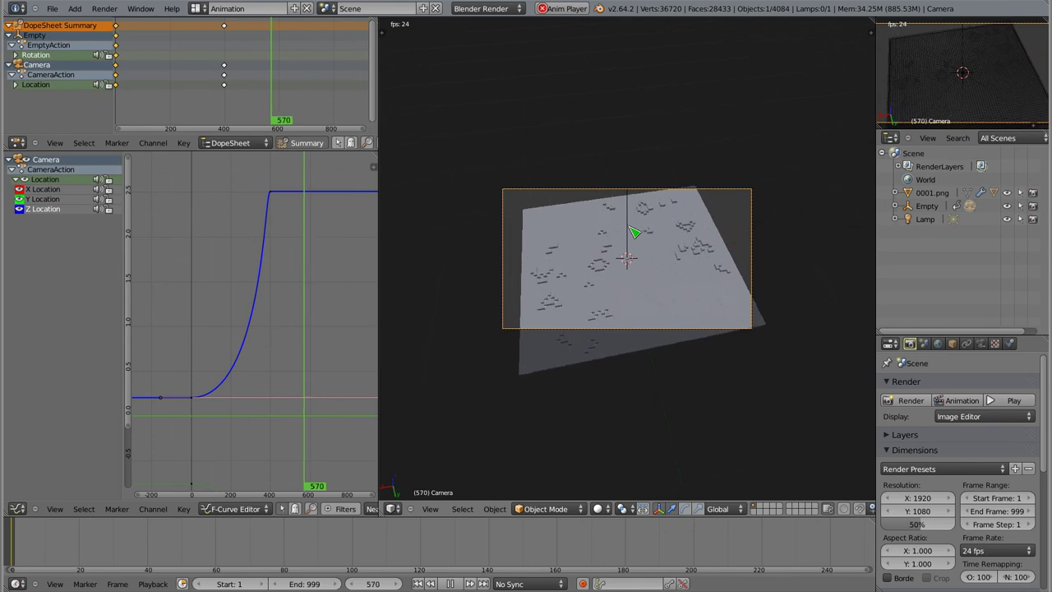
# Stop the flythrough playback at frame 0 and orbit out of the camera view
pyautogui.press('Escape')
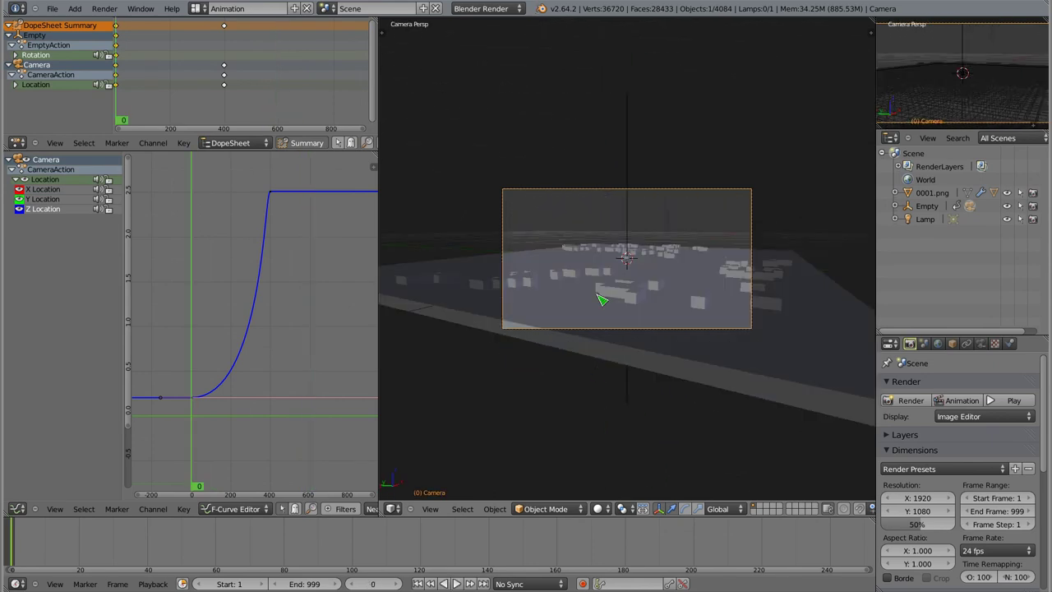
pyautogui.moveTo(590, 287)
pyautogui.mouseDown(button='middle')
pyautogui.moveTo(587, 219)
pyautogui.moveTo(568, 266)
pyautogui.moveTo(597, 339)
pyautogui.mouseUp(button='middle')
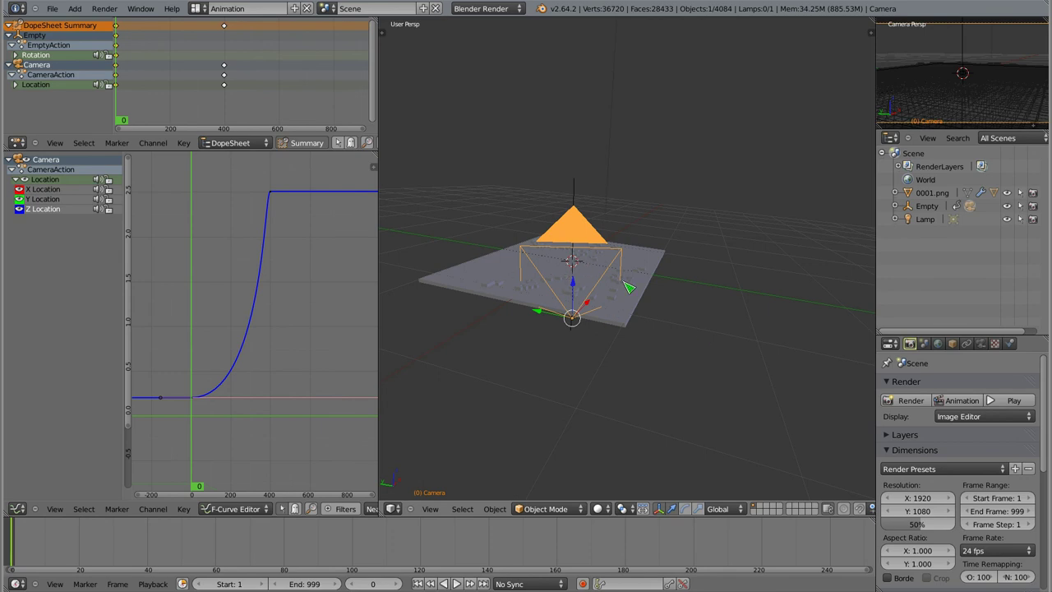
# Switch the screen layout to Default
pyautogui.click(200, 8)
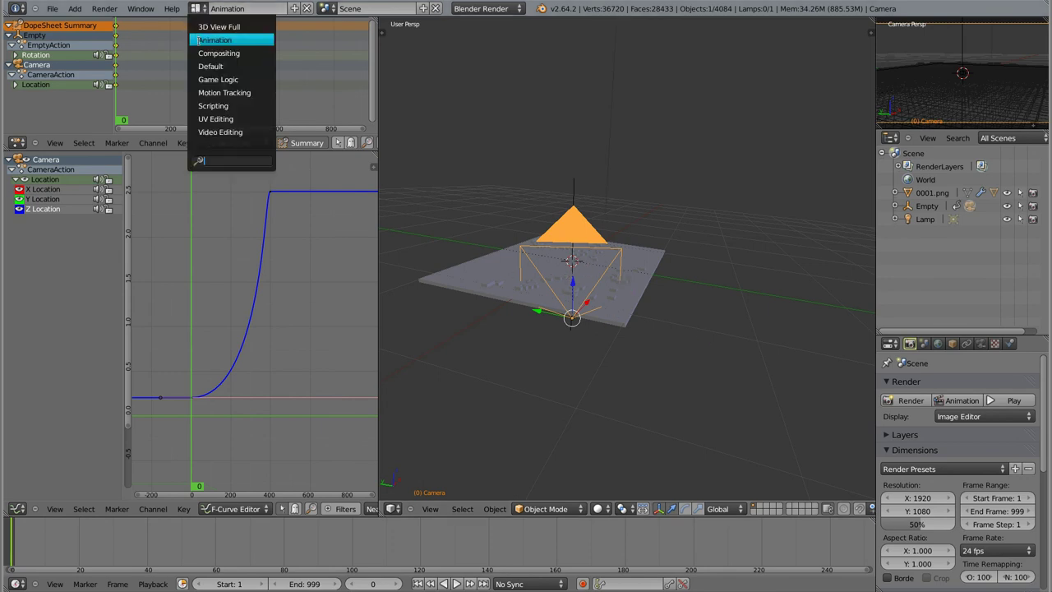
pyautogui.click(209, 67)
pyautogui.moveTo(368, 314)
pyautogui.mouseDown(button='middle')
pyautogui.moveTo(375, 320)
pyautogui.moveTo(361, 300)
pyautogui.mouseUp(button='middle')
# Add a ground plane scaled to about 44.9 and view it through the camera
pyautogui.hotkey('shift', 'a')
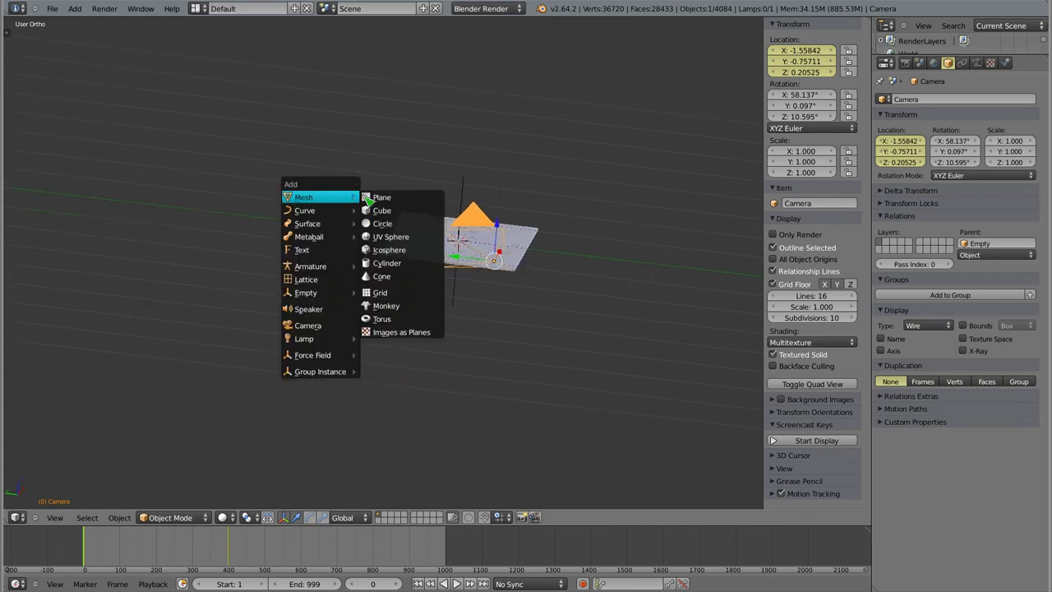
pyautogui.moveTo(304, 197)
pyautogui.click(381, 200)
pyautogui.moveTo(434, 319)
pyautogui.mouseDown(button='middle')
pyautogui.moveTo(581, 347)
pyautogui.moveTo(366, 348)
pyautogui.moveTo(392, 185)
pyautogui.mouseUp(button='middle')
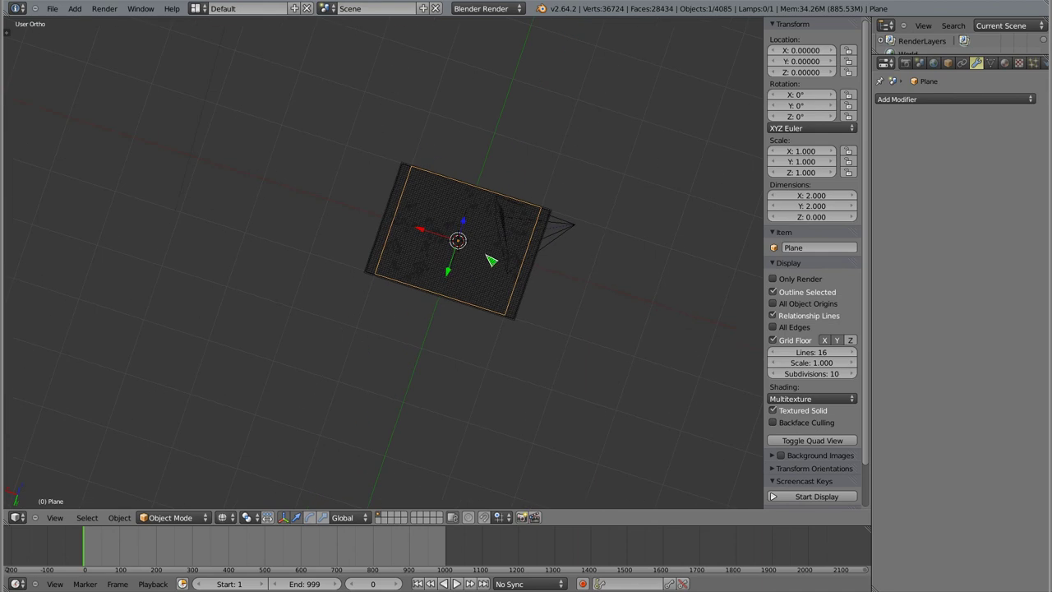
pyautogui.press('s')
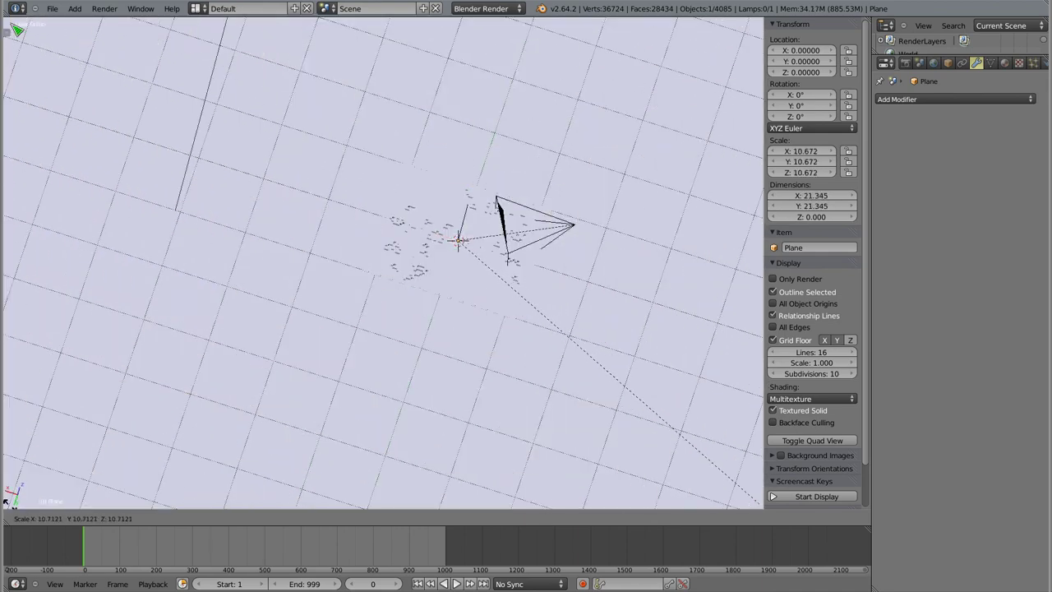
pyautogui.click(754, 499)
pyautogui.moveTo(88, 129)
pyautogui.mouseDown(button='middle')
pyautogui.moveTo(345, 126)
pyautogui.moveTo(493, 246)
pyautogui.mouseUp(button='middle')
pyautogui.press('s')
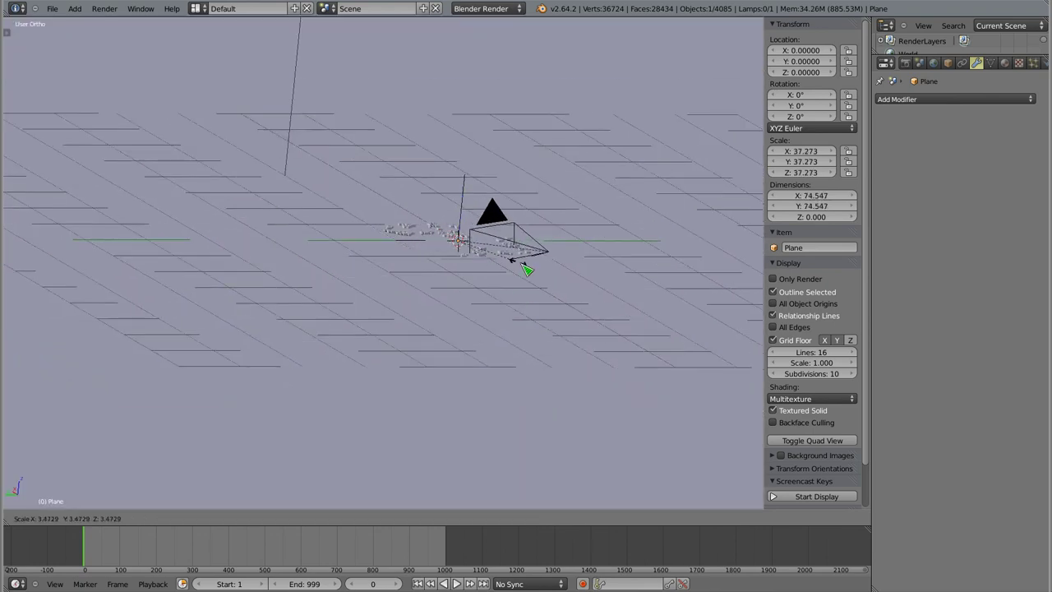
pyautogui.click(516, 273)
pyautogui.press('KP_0')
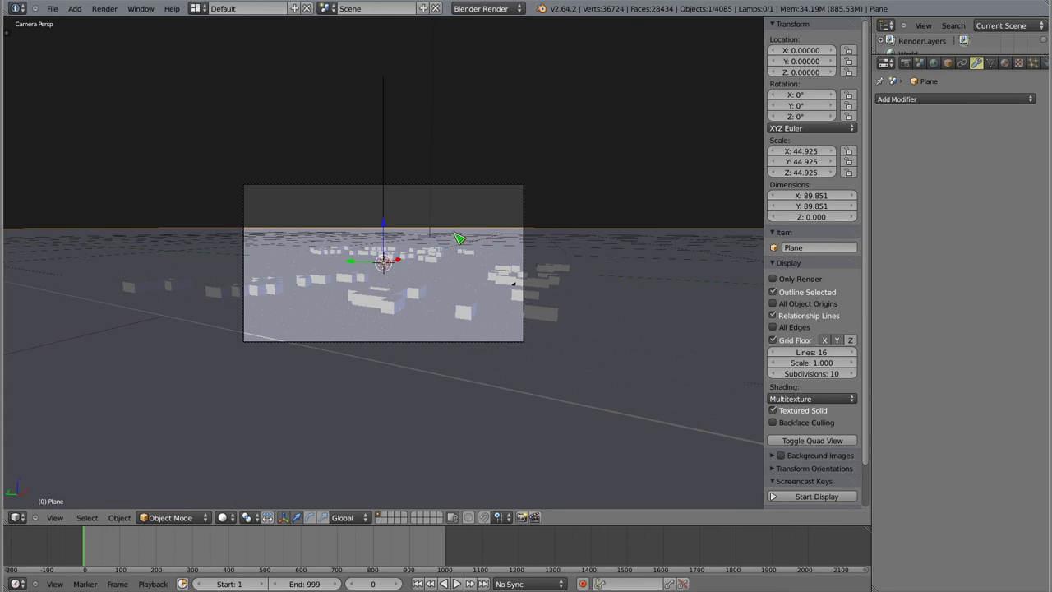
# Scrub to frame 420 and render a test image of it
pyautogui.moveTo(89, 551)
pyautogui.mouseDown()
pyautogui.moveTo(169, 557)
pyautogui.moveTo(312, 539)
pyautogui.moveTo(317, 549)
pyautogui.moveTo(236, 549)
pyautogui.mouseUp()
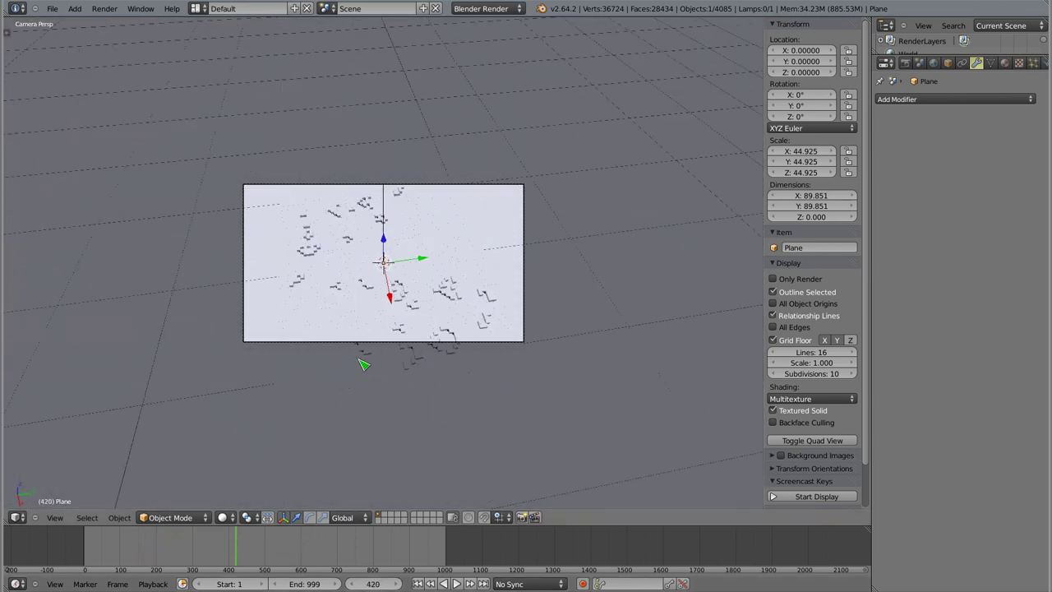
pyautogui.press('F12')
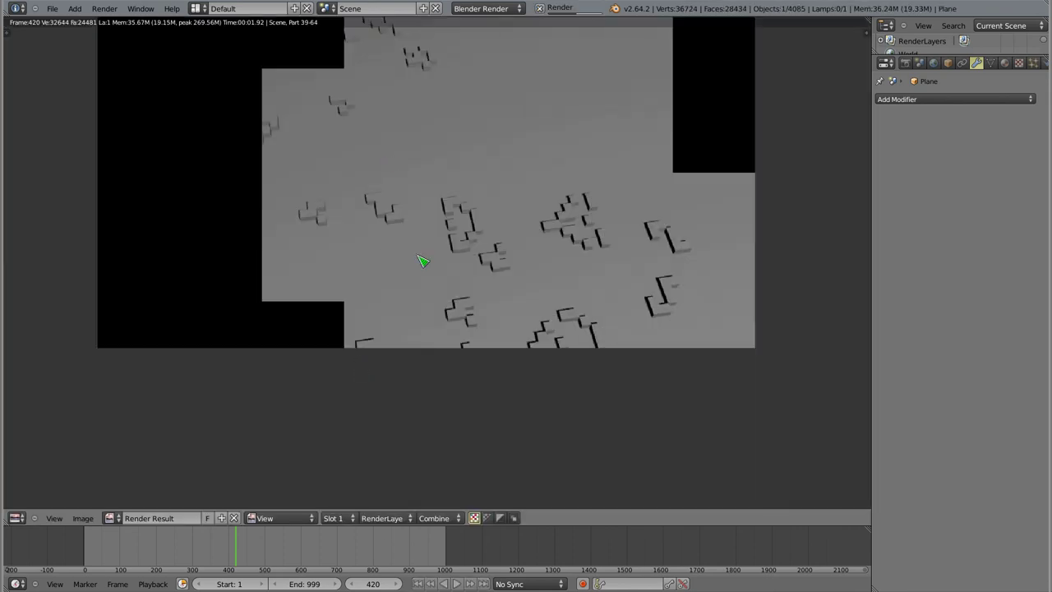
pyautogui.scroll(-1, 419, 188)
pyautogui.moveTo(422, 181); pyautogui.dragTo(450, 277, button='middle')
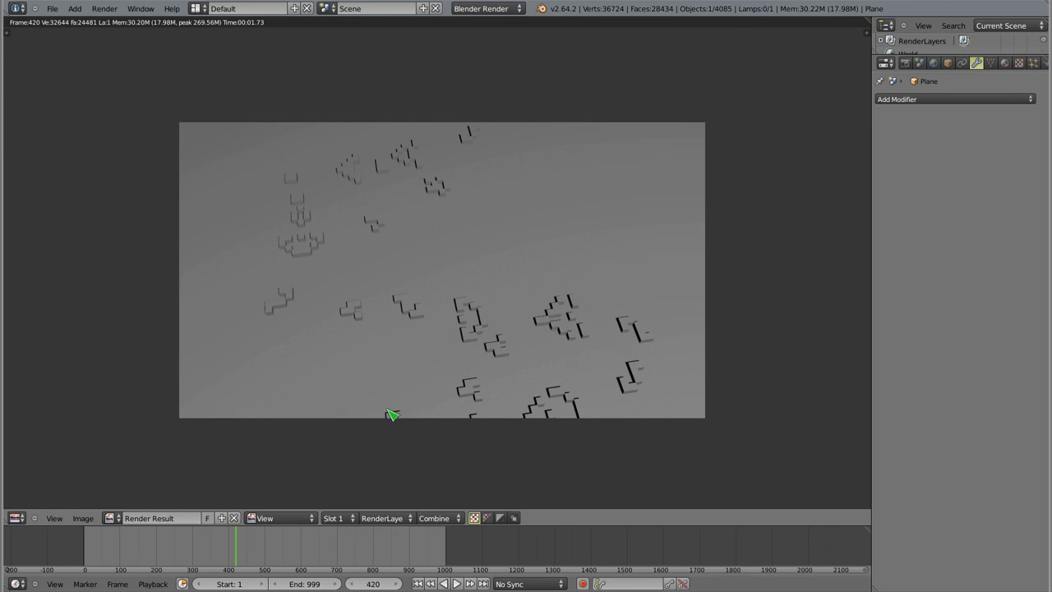
# Go back to frame 17 and render it
pyautogui.press('Escape')
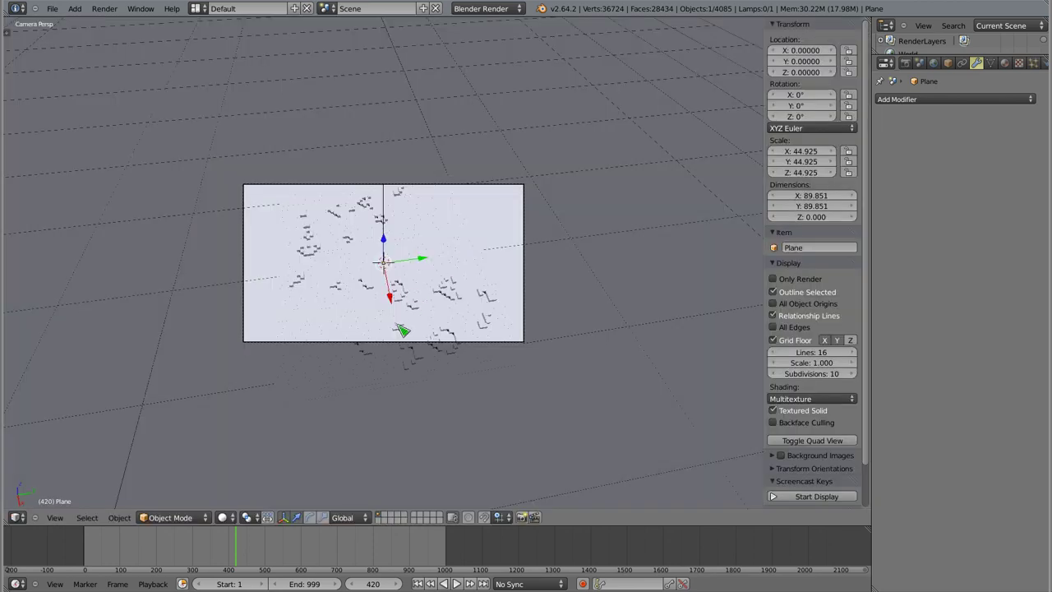
pyautogui.moveTo(201, 538); pyautogui.dragTo(92, 567)
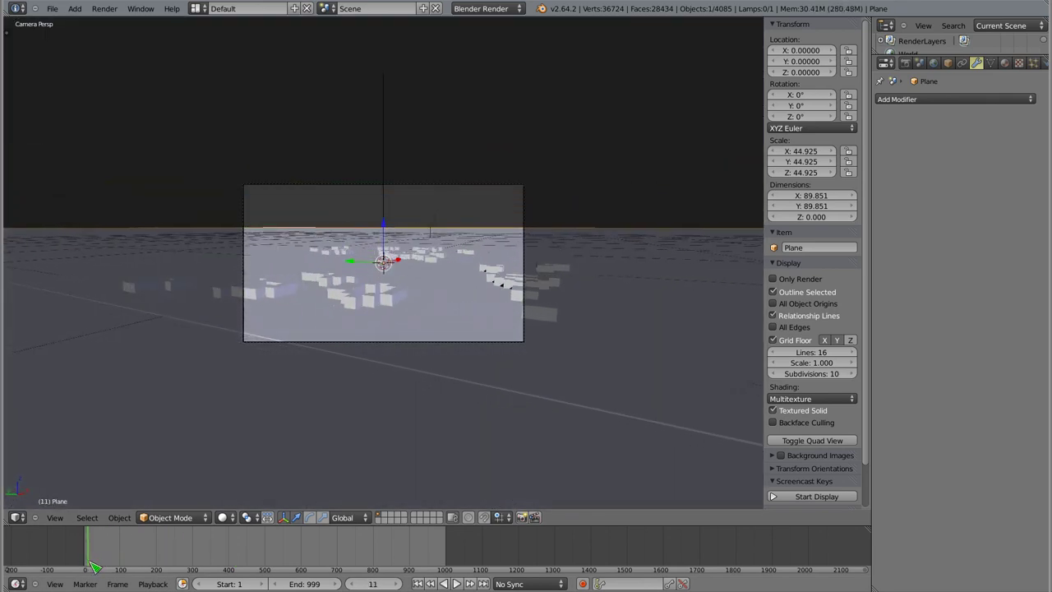
pyautogui.press('F12')
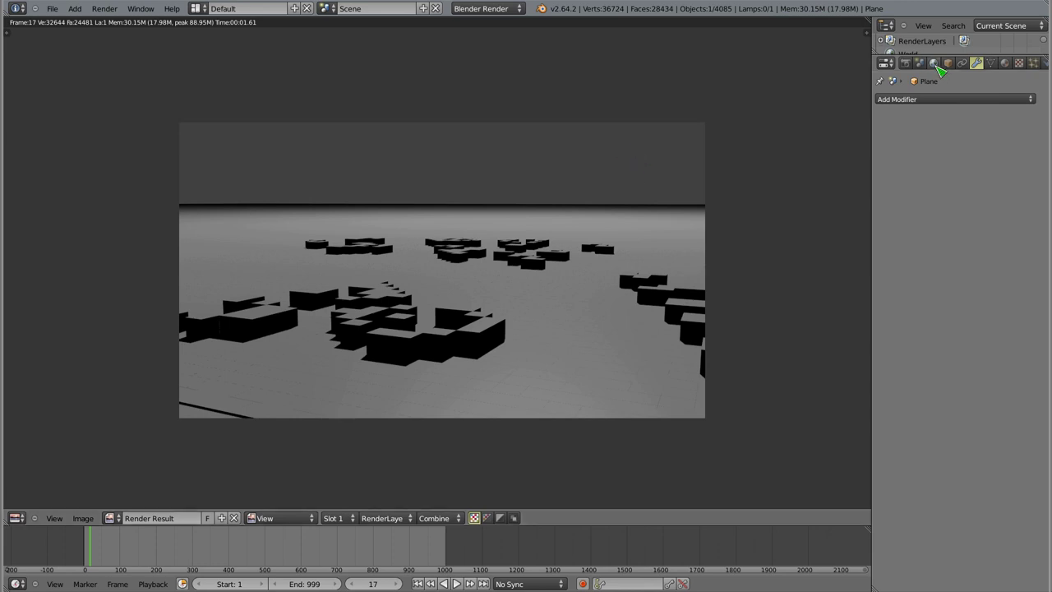
# Set the World horizon colour to black and re-render frame 17 with a black sky
pyautogui.click(934, 63)
pyautogui.click(922, 238)
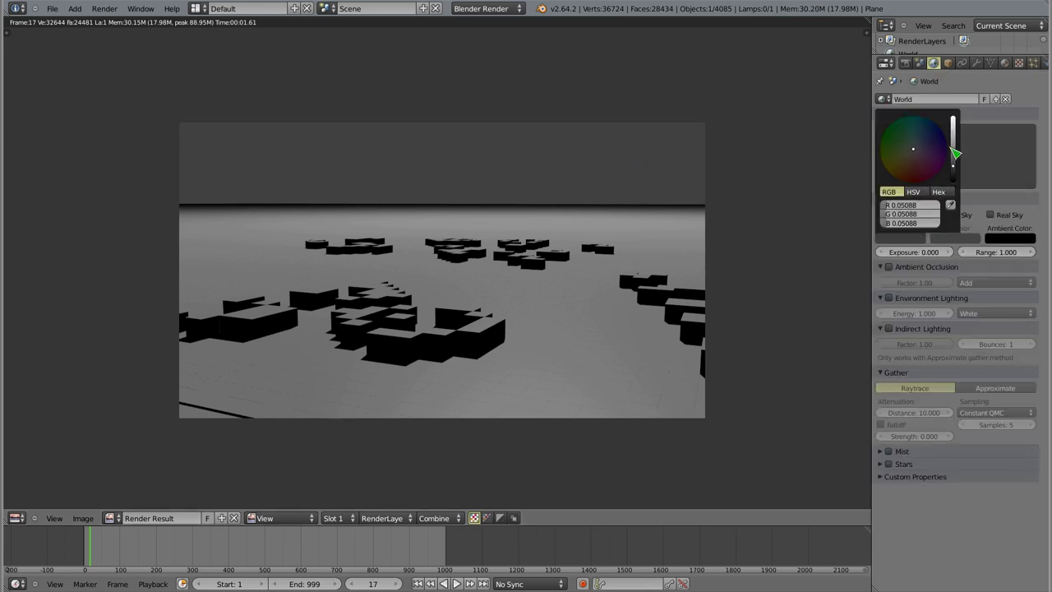
pyautogui.moveTo(956, 171); pyautogui.dragTo(954, 184)
pyautogui.press('F12')
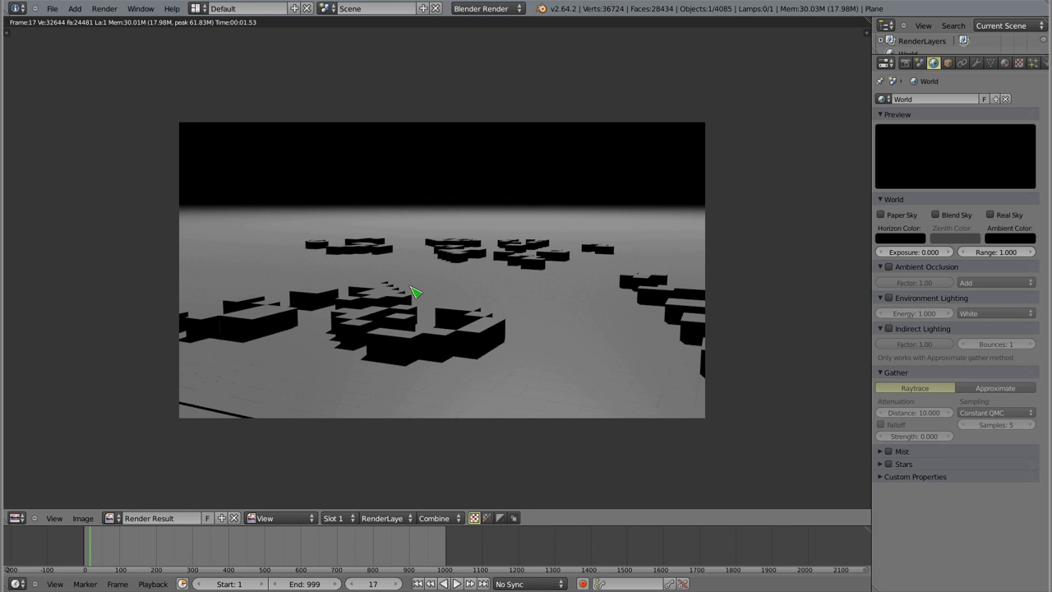
pyautogui.press('Escape')
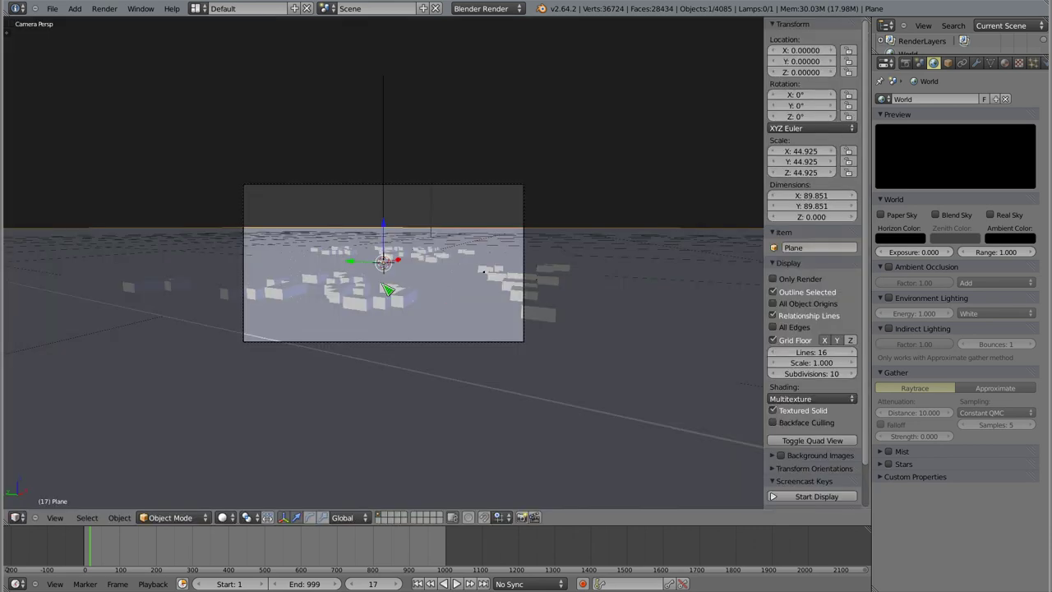
# Move the lamp over the centre of the plane in top view
pyautogui.moveTo(381, 283)
pyautogui.mouseDown(button='middle')
pyautogui.moveTo(373, 392)
pyautogui.moveTo(365, 309)
pyautogui.moveTo(381, 239)
pyautogui.mouseUp(button='middle')
pyautogui.scroll(-3, 381, 239)
pyautogui.scroll(-2, 403, 164)
pyautogui.rightClick(410, 103)
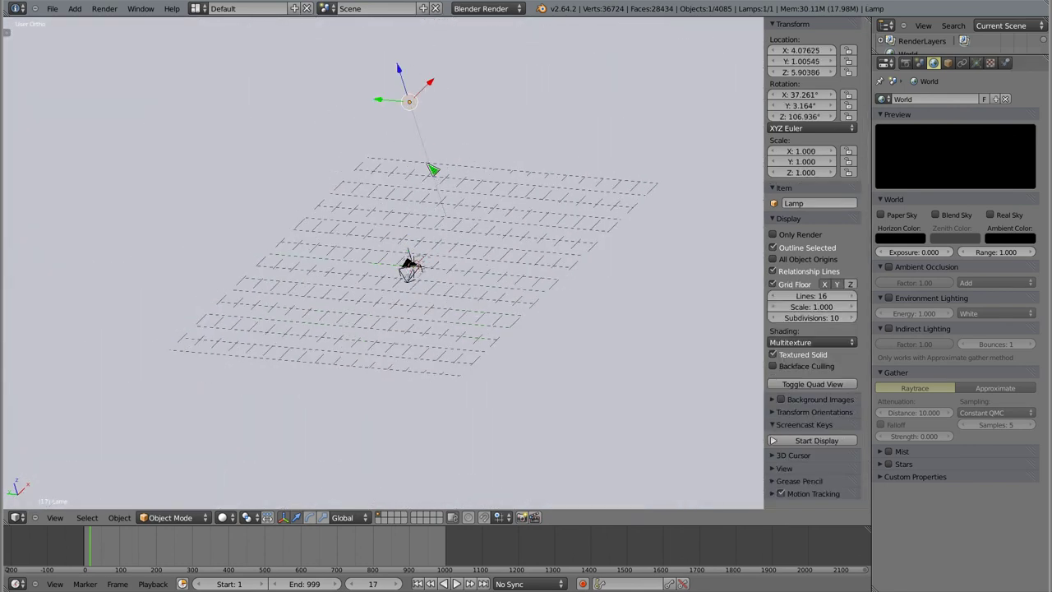
pyautogui.press('KP_7')
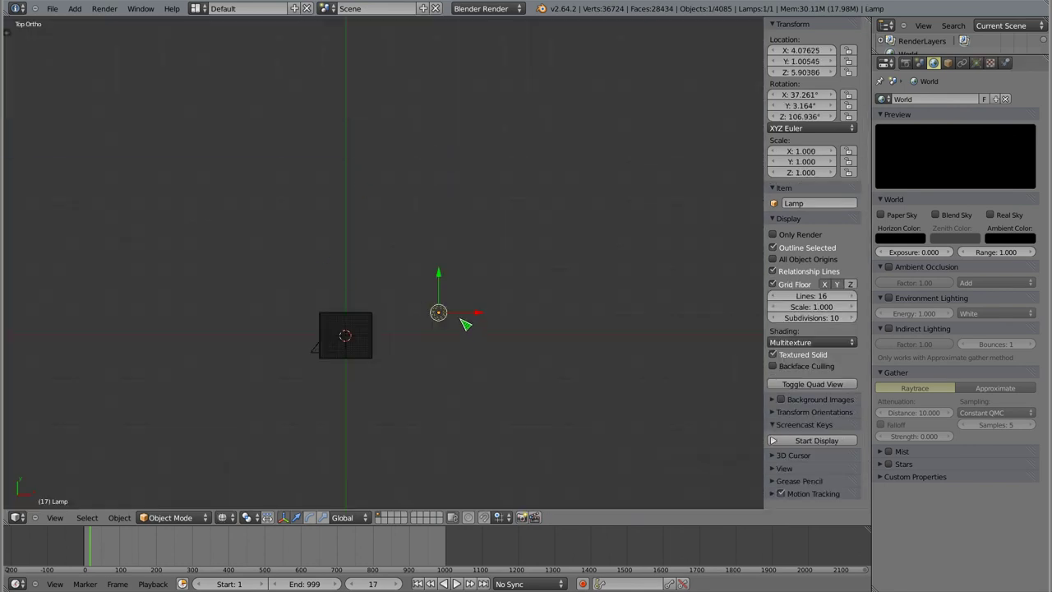
pyautogui.press('g')
pyautogui.click(359, 350)
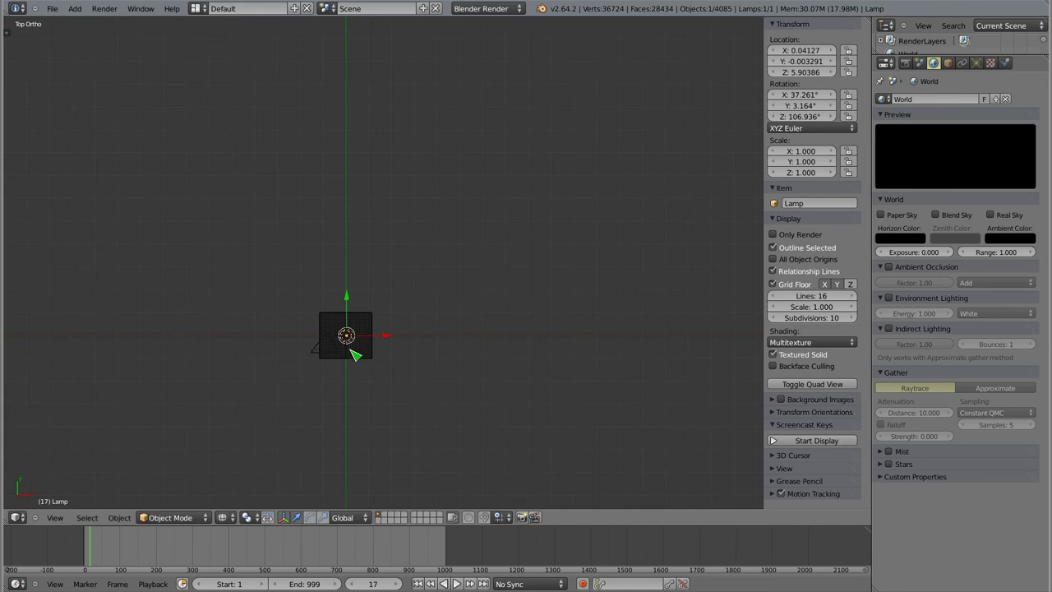
# Lower the lamp along Z to about 1.59 height and render frame 17
pyautogui.moveTo(348, 345); pyautogui.dragTo(333, 219, button='middle')
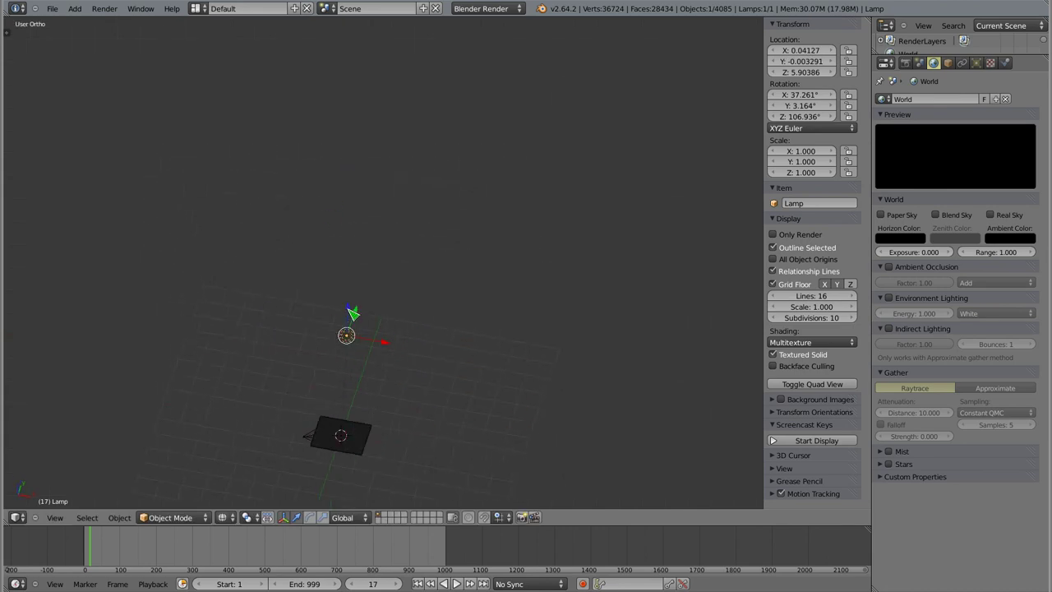
pyautogui.press('g')
pyautogui.press('z')
pyautogui.click(347, 375)
pyautogui.moveTo(347, 375)
pyautogui.mouseDown(button='middle')
pyautogui.moveTo(346, 359)
pyautogui.moveTo(416, 328)
pyautogui.mouseUp(button='middle')
pyautogui.press('F12')
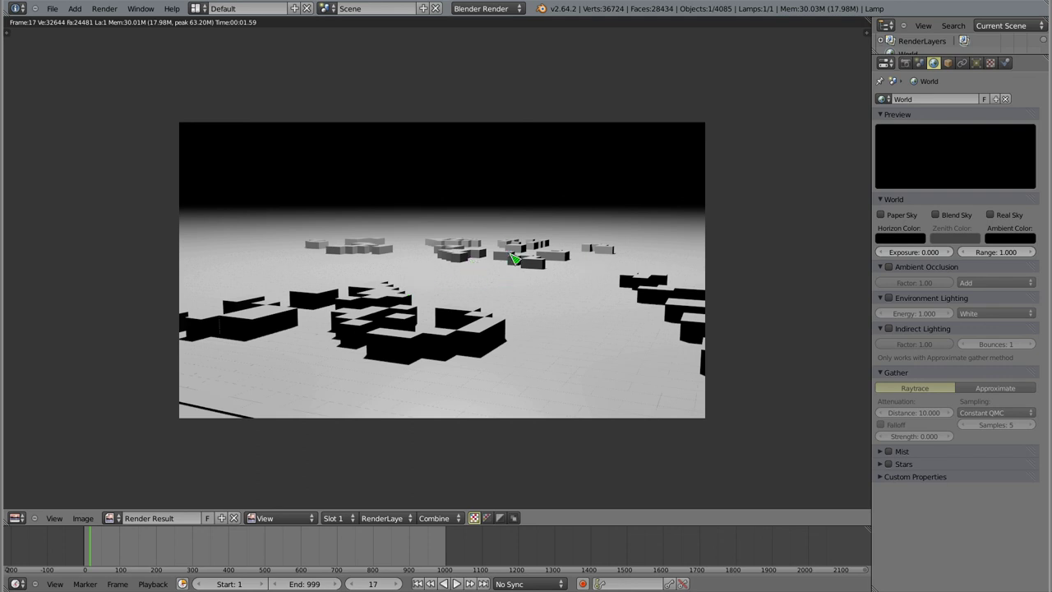
# Set the lamp to No Shadow and re-render frame 17
pyautogui.click(975, 63)
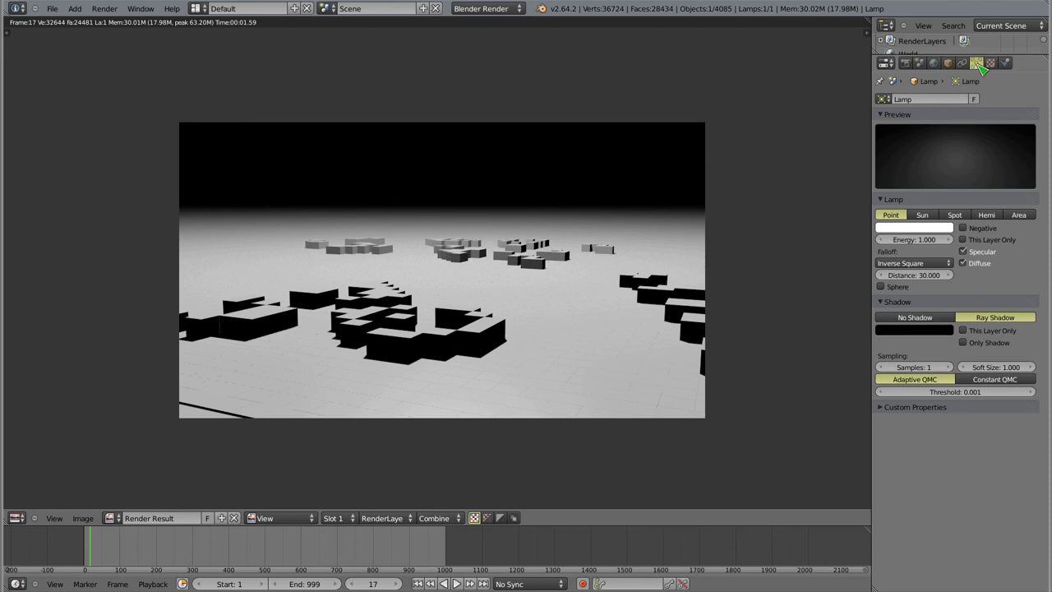
pyautogui.click(918, 319)
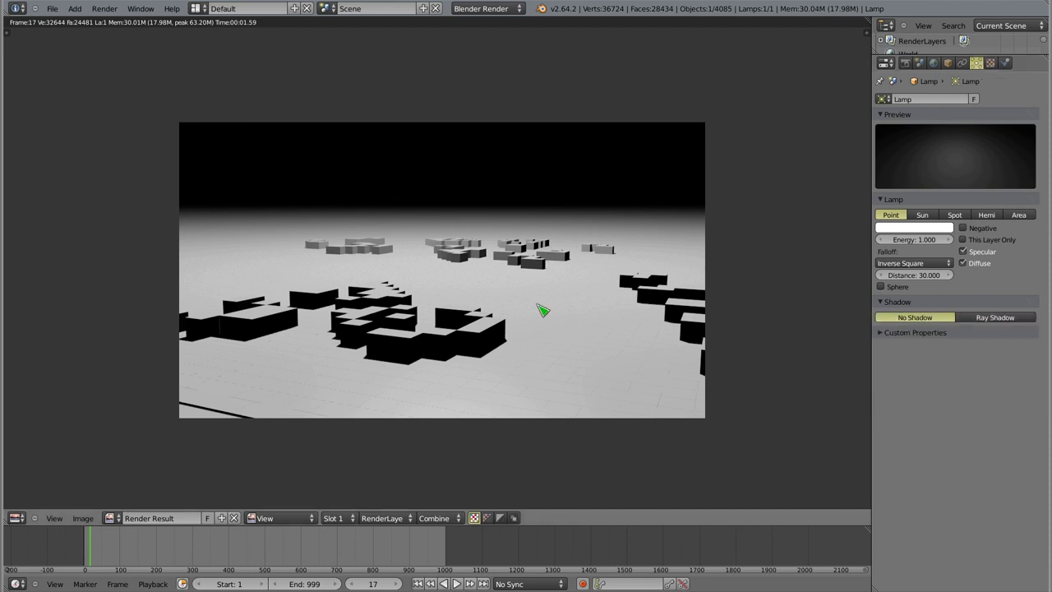
pyautogui.press('F12')
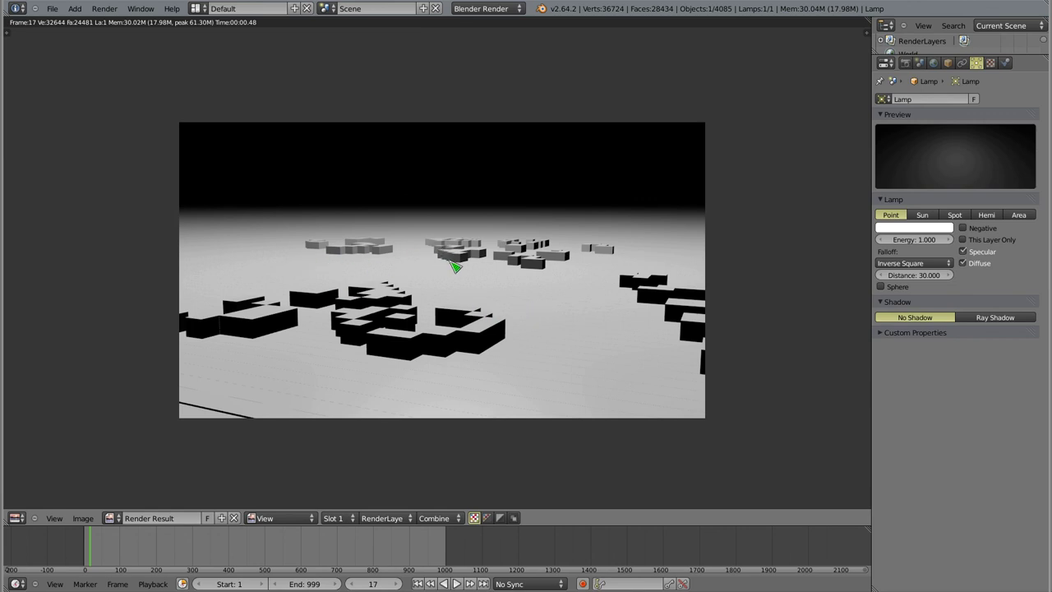
# Duplicate the lamp into copies placed left and right along X
pyautogui.press('Escape')
pyautogui.moveTo(436, 369)
pyautogui.mouseDown(button='middle')
pyautogui.moveTo(429, 396)
pyautogui.moveTo(442, 307)
pyautogui.mouseUp(button='middle')
pyautogui.scroll(4, 419, 354)
pyautogui.hotkey('shift', 'd')
pyautogui.press('x')
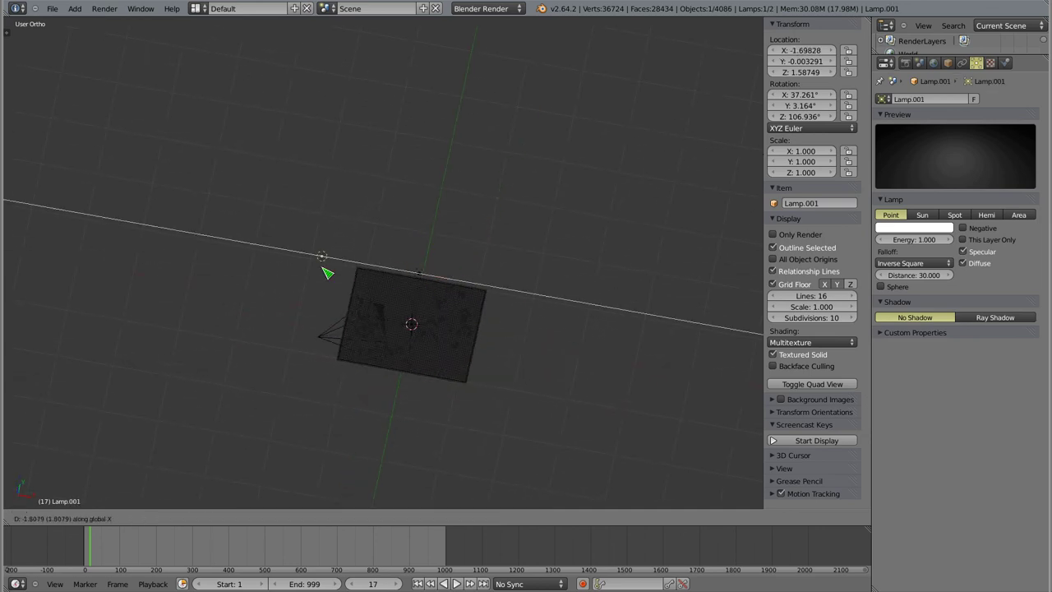
pyautogui.click(291, 270)
pyautogui.hotkey('shift', 'd')
pyautogui.press('x')
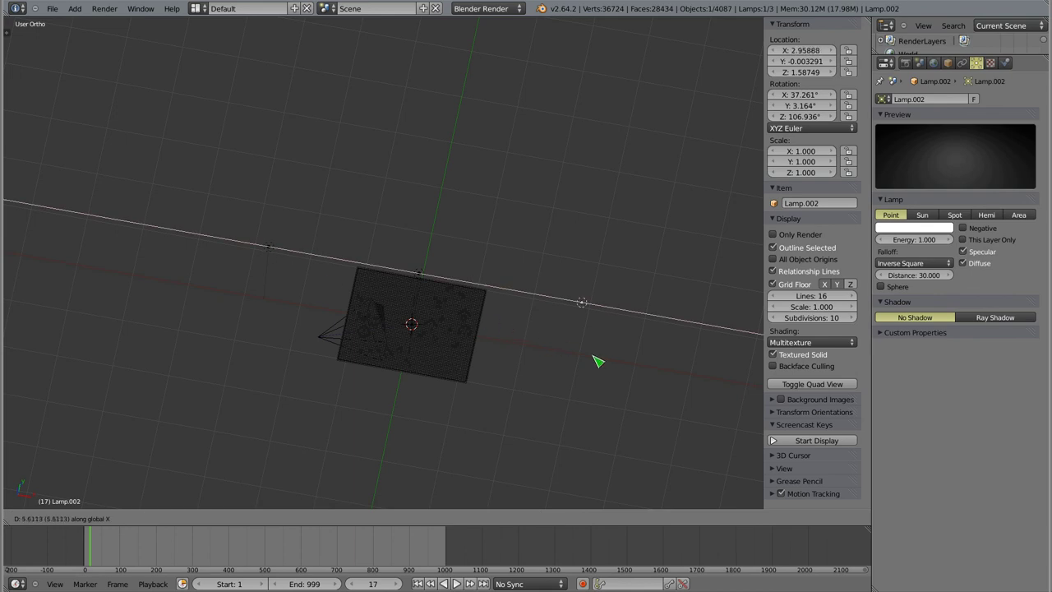
pyautogui.click(604, 362)
# Raise both side lamps vertically to Z 3.18885
pyautogui.keyDown('shift'); pyautogui.rightClick(270, 248); pyautogui.keyUp('shift')
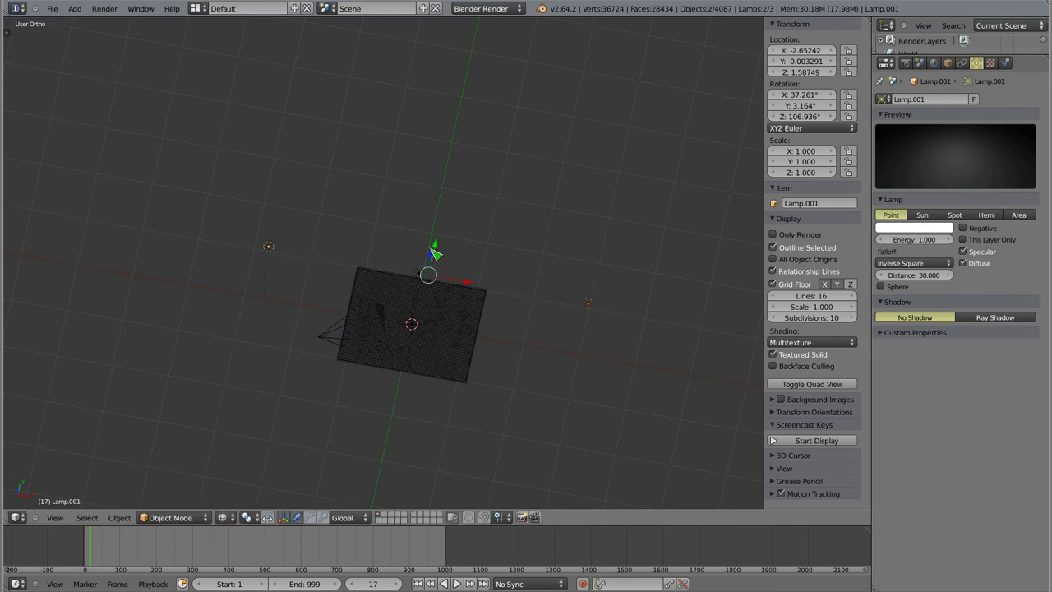
pyautogui.moveTo(437, 300)
pyautogui.mouseDown(button='middle')
pyautogui.moveTo(428, 244)
pyautogui.moveTo(422, 324)
pyautogui.moveTo(367, 425)
pyautogui.mouseUp(button='middle')
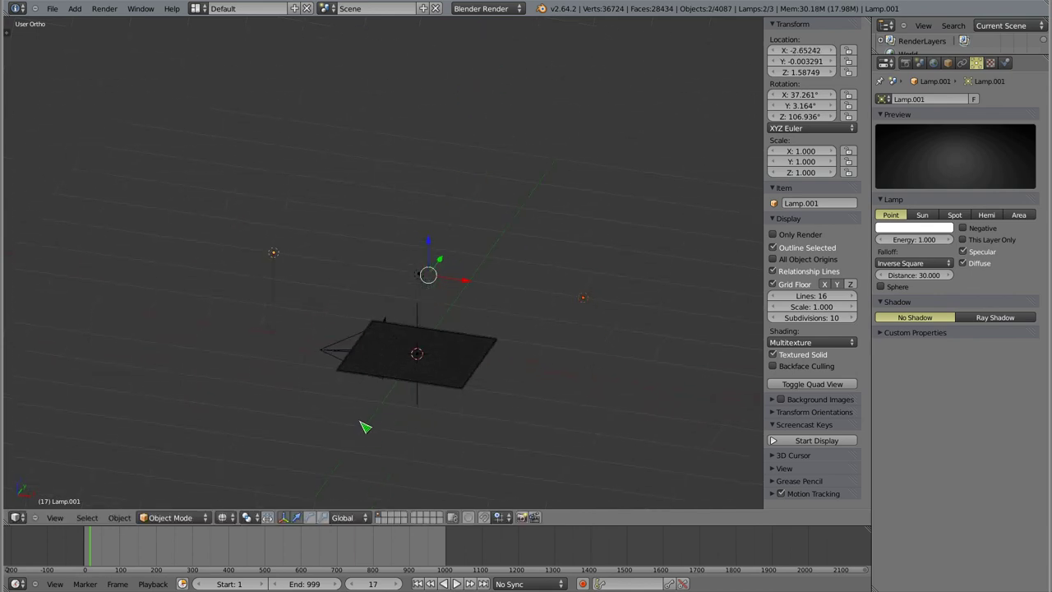
pyautogui.press('g')
pyautogui.press('z')
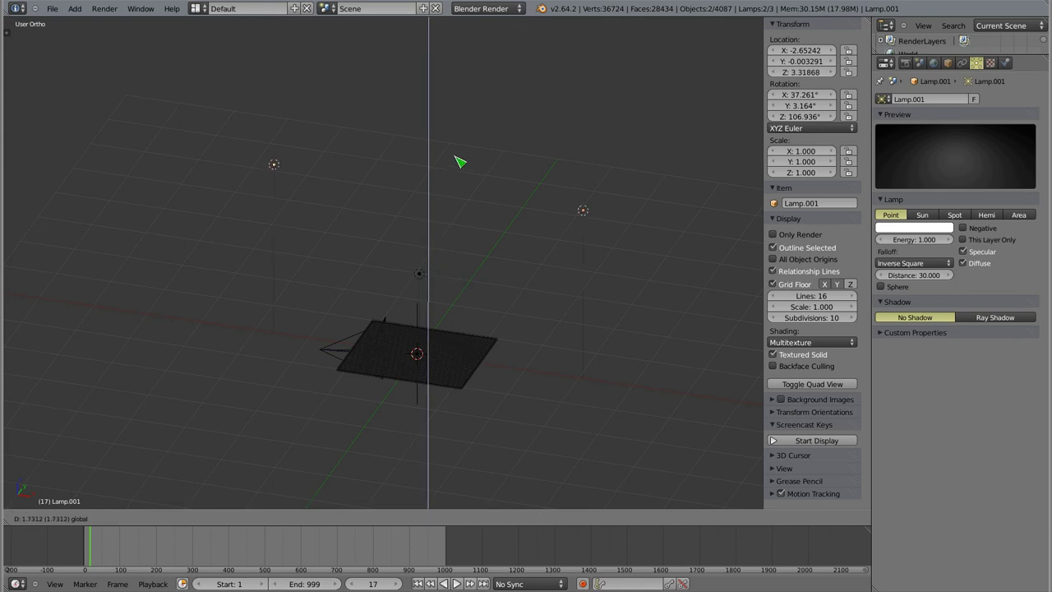
pyautogui.click(458, 168)
# Give the left lamp energy 0.7 and a light lavender tint
pyautogui.moveTo(460, 258)
pyautogui.mouseDown(button='middle')
pyautogui.moveTo(395, 346)
pyautogui.moveTo(404, 280)
pyautogui.moveTo(402, 290)
pyautogui.moveTo(308, 201)
pyautogui.mouseUp(button='middle')
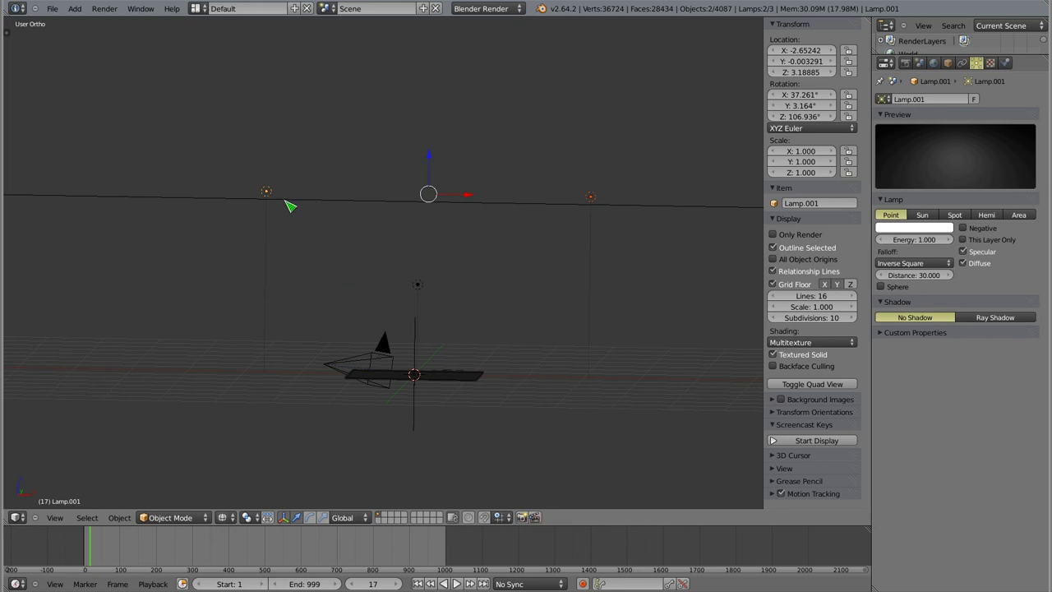
pyautogui.rightClick(267, 192)
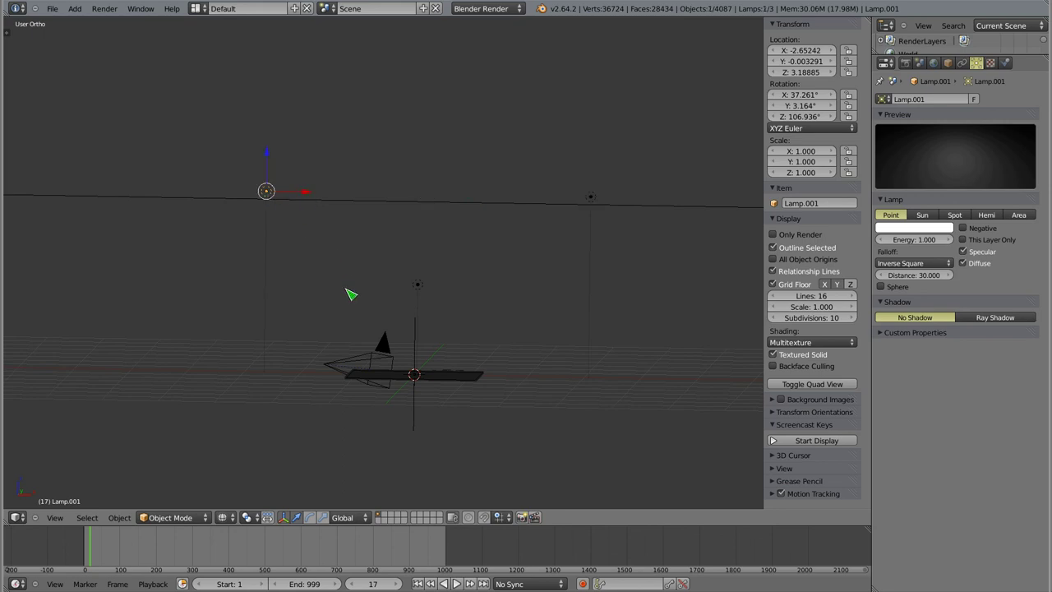
pyautogui.click(913, 228)
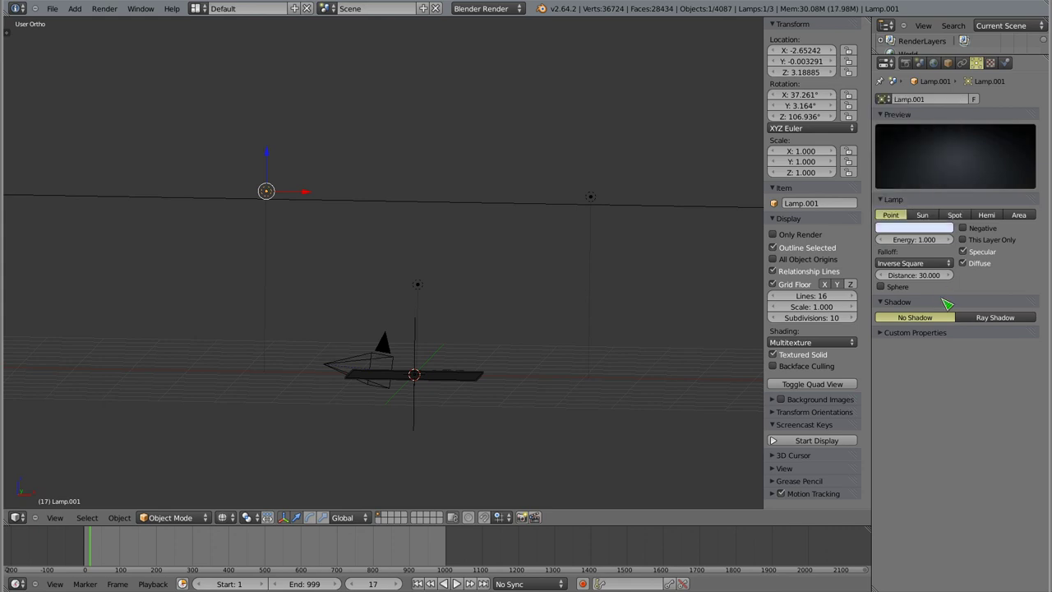
pyautogui.moveTo(473, 358); pyautogui.dragTo(419, 366, button='middle')
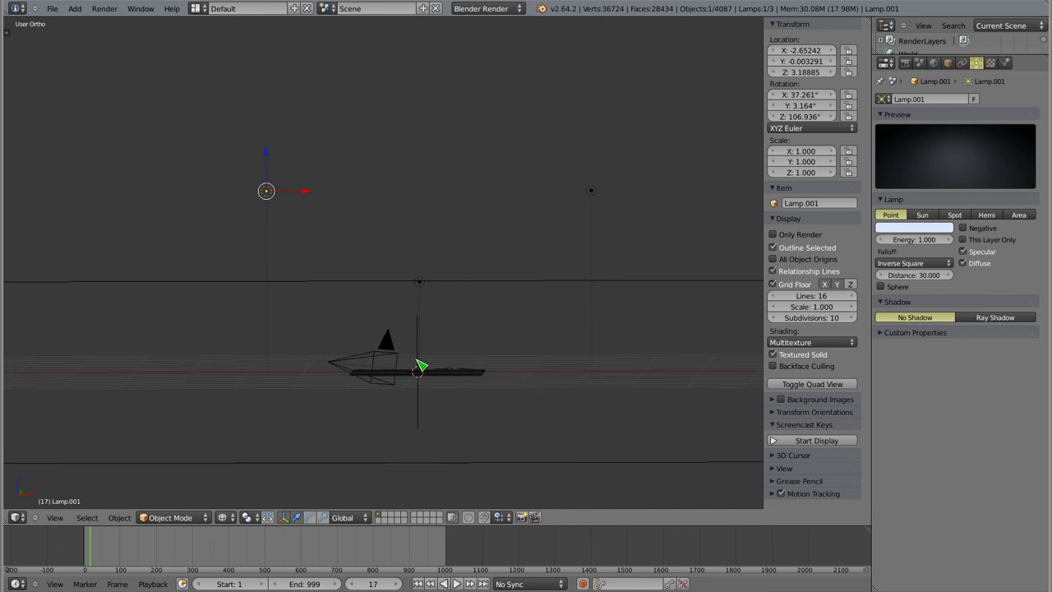
pyautogui.click(924, 244)
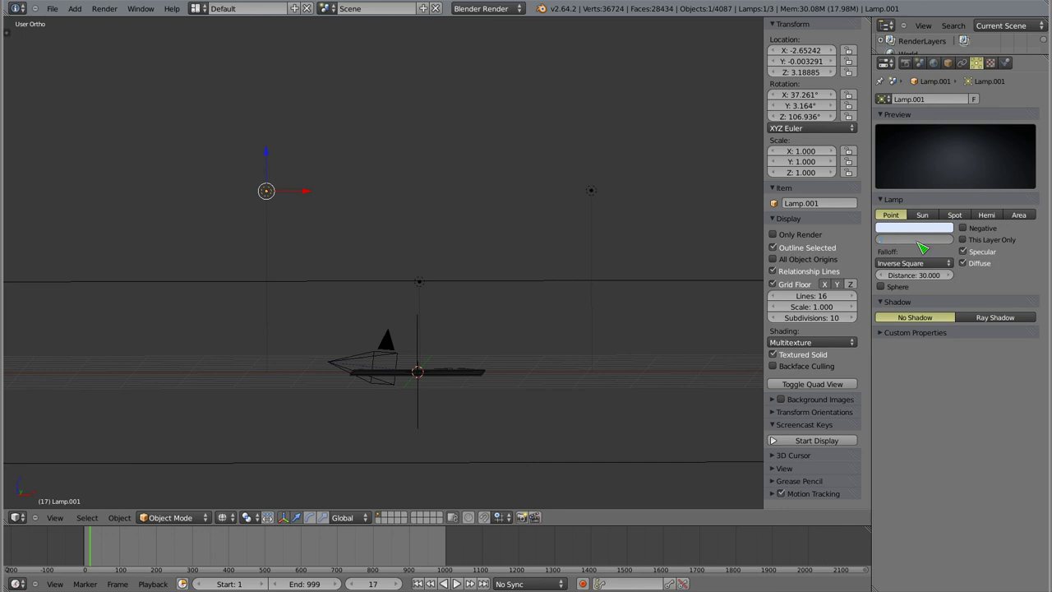
pyautogui.write('7')
pyautogui.press('Return')
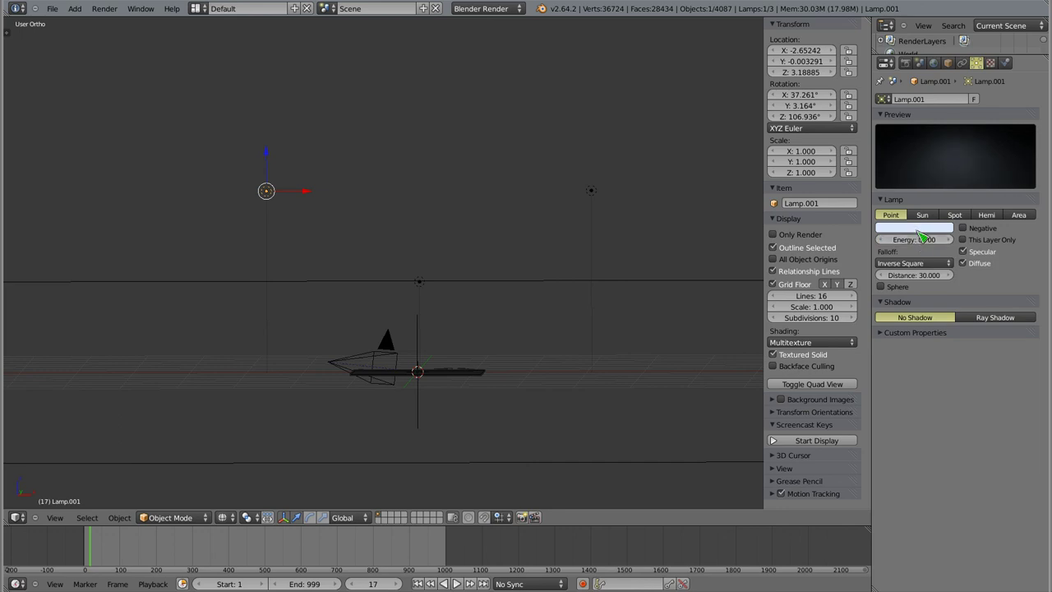
pyautogui.click(921, 227)
pyautogui.moveTo(920, 130); pyautogui.dragTo(928, 134)
# Give the right lamp energy 2 and turn on Ray Shadow
pyautogui.rightClick(592, 191)
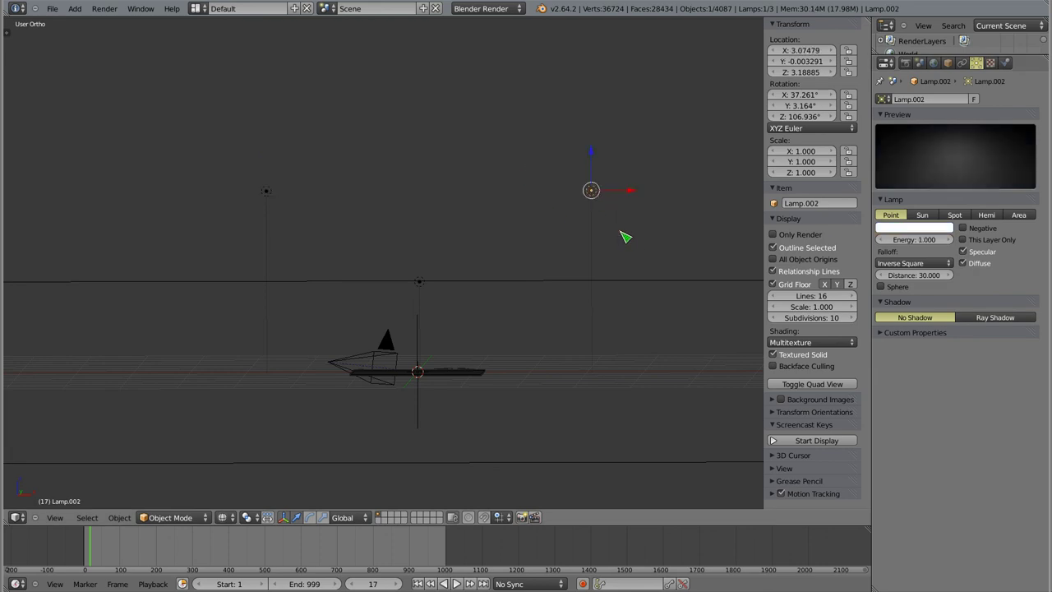
pyautogui.click(914, 239)
pyautogui.write('2')
pyautogui.press('Return')
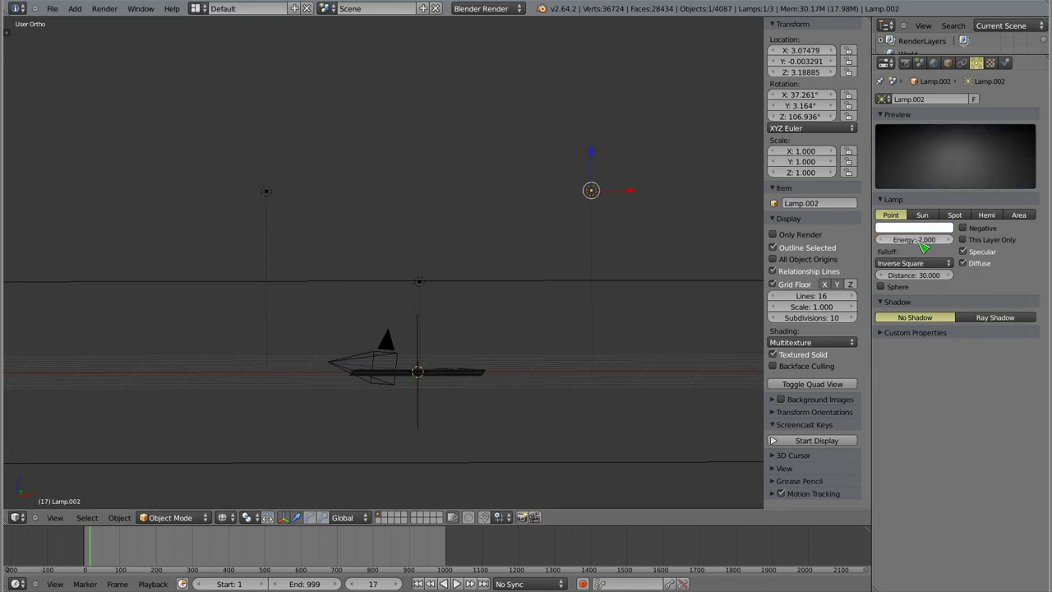
pyautogui.click(924, 229)
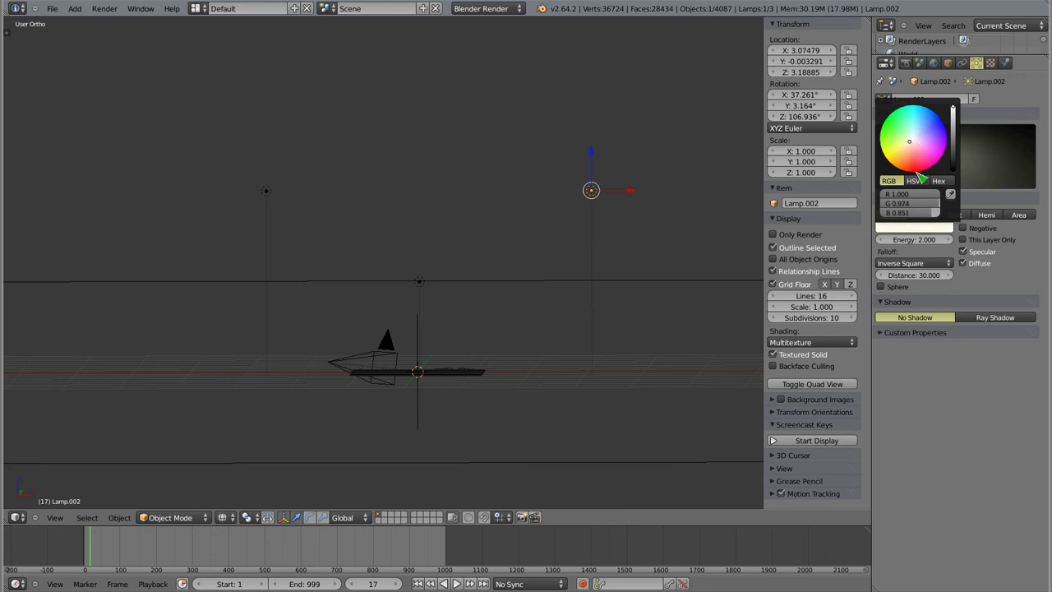
pyautogui.click(1005, 318)
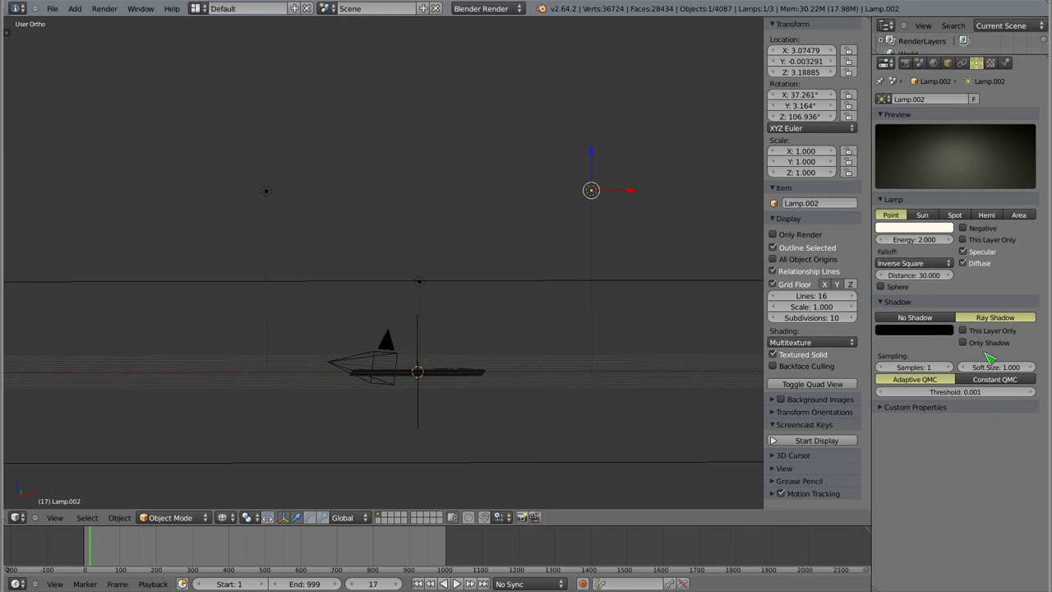
# Set the shadow samples to 5 on both side lamps
pyautogui.click(915, 367)
pyautogui.write('5')
pyautogui.press('Return')
pyautogui.write('5')
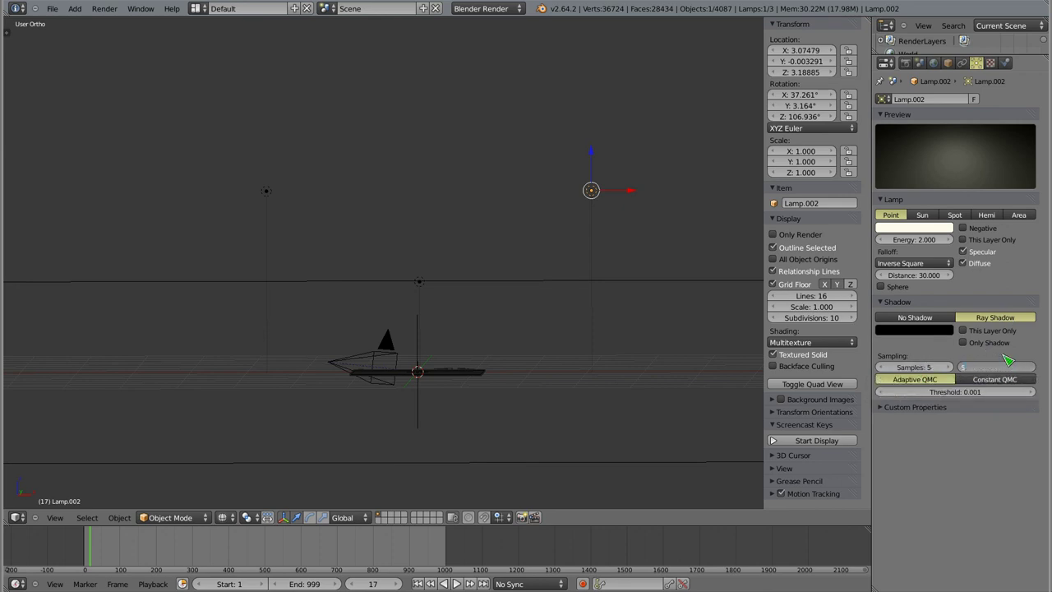
pyautogui.rightClick(267, 191)
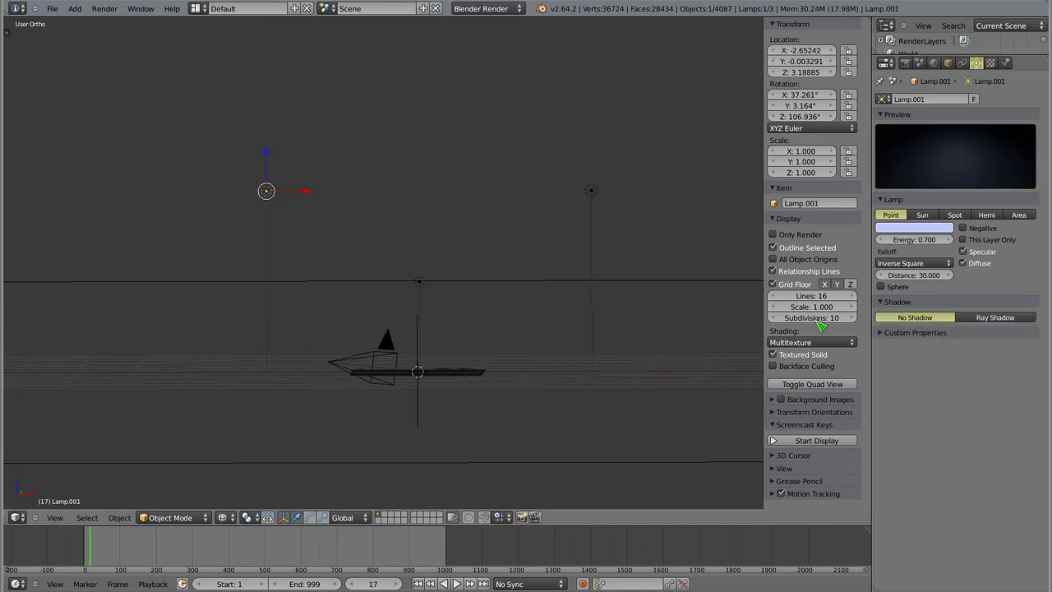
pyautogui.click(926, 369)
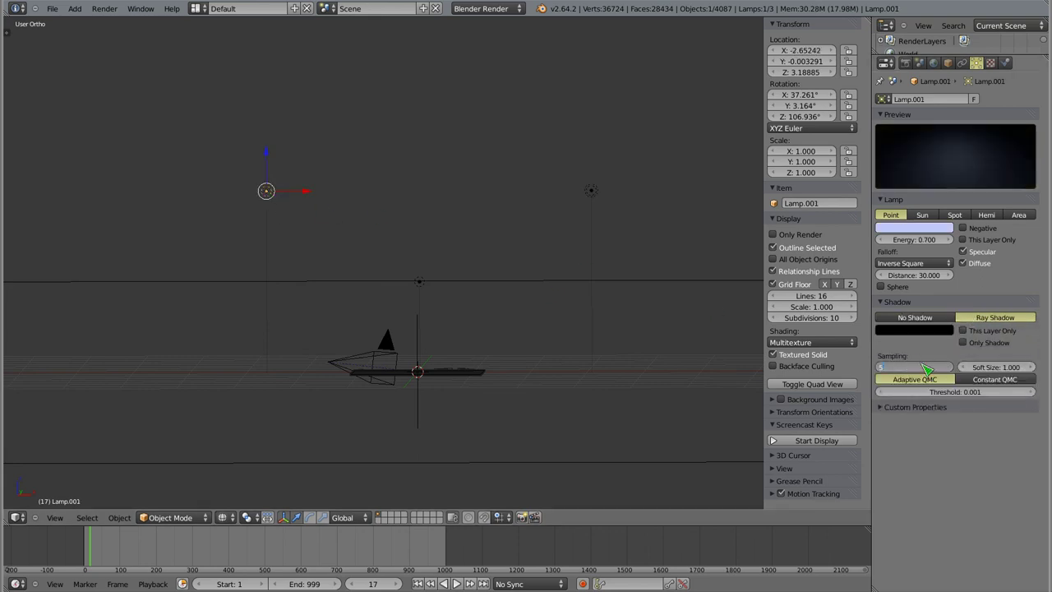
pyautogui.press('Return')
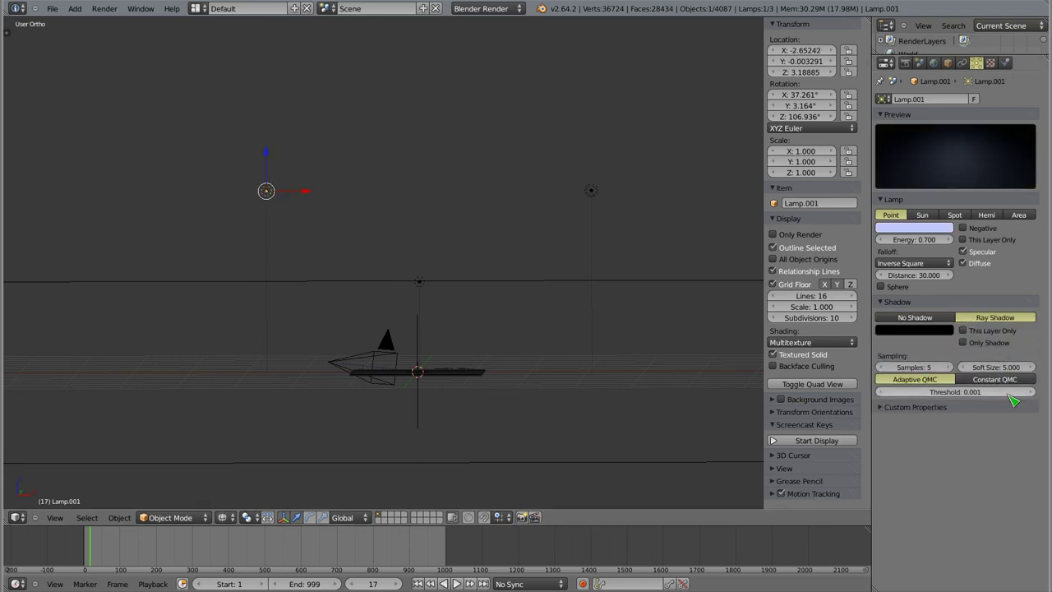
# Render a test frame and zoom in to inspect the lighting
pyautogui.press('F12')
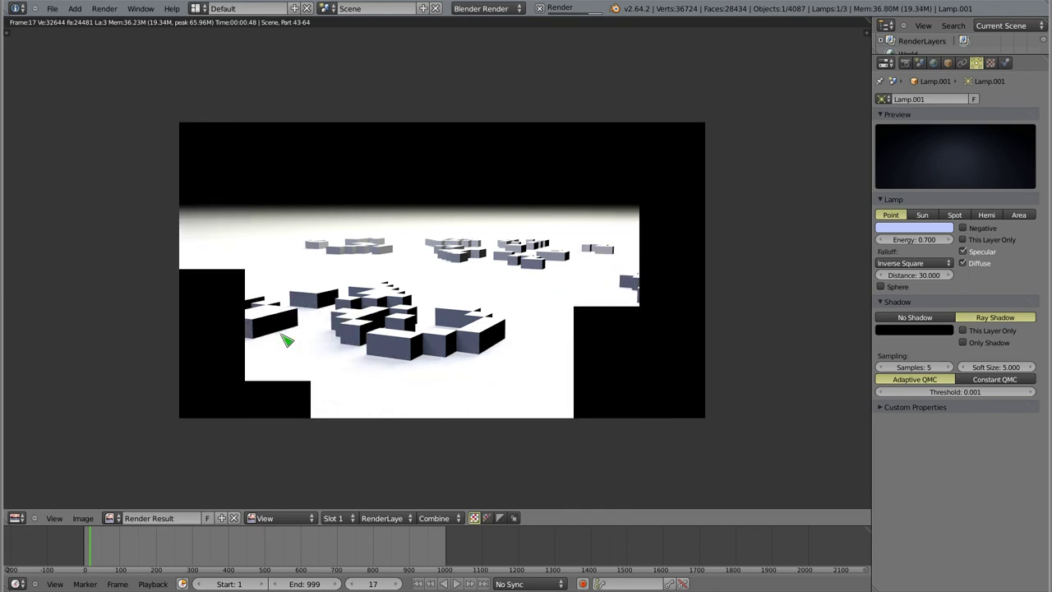
pyautogui.scroll(3, 390, 264)
pyautogui.scroll(2, 282, 258)
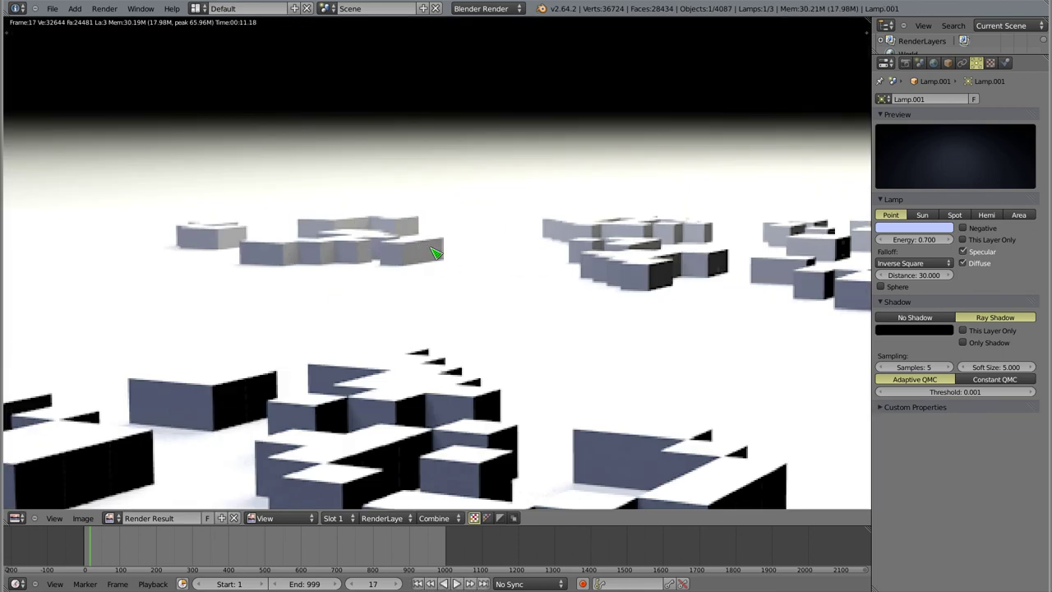
pyautogui.scroll(-2, 452, 272)
pyautogui.scroll(-3, 475, 277)
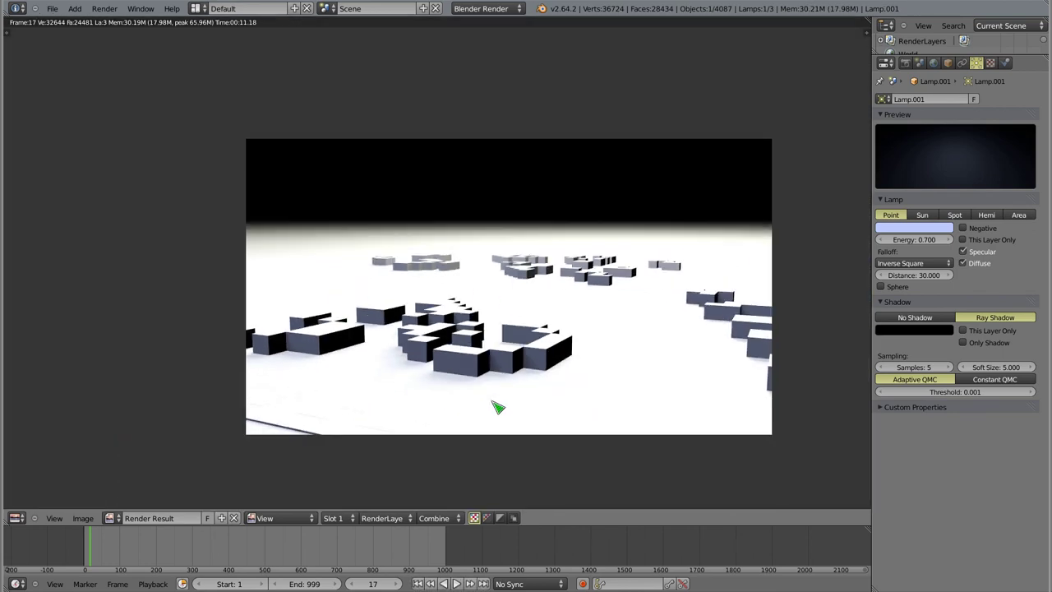
# Delete the central lamp, leaving only the two side lamps
pyautogui.press('Escape')
pyautogui.rightClick(419, 286)
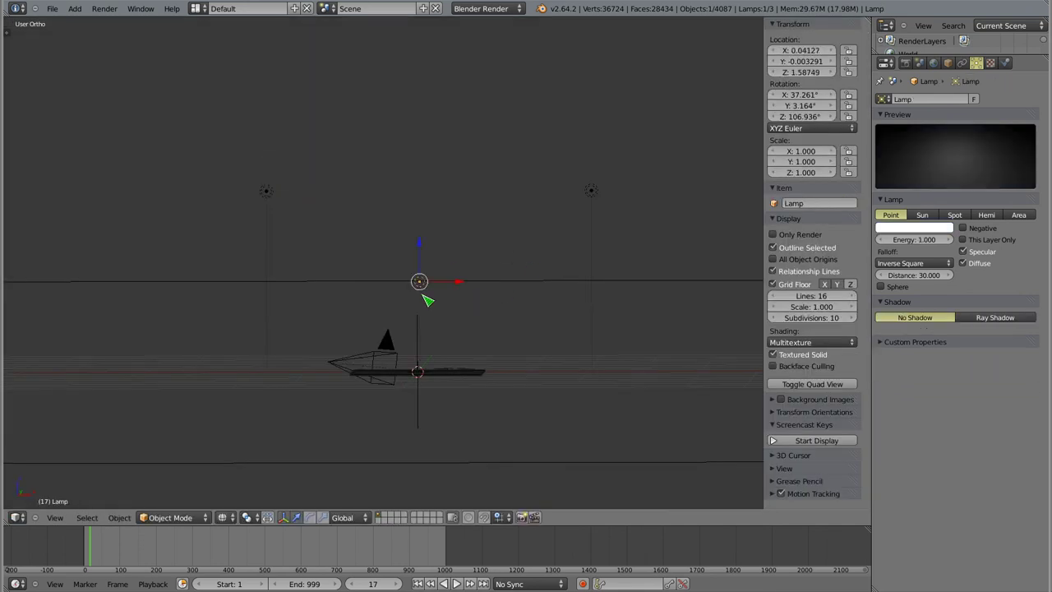
pyautogui.moveTo(431, 320)
pyautogui.mouseDown(button='middle')
pyautogui.moveTo(406, 369)
pyautogui.moveTo(419, 384)
pyautogui.moveTo(400, 232)
pyautogui.mouseUp(button='middle')
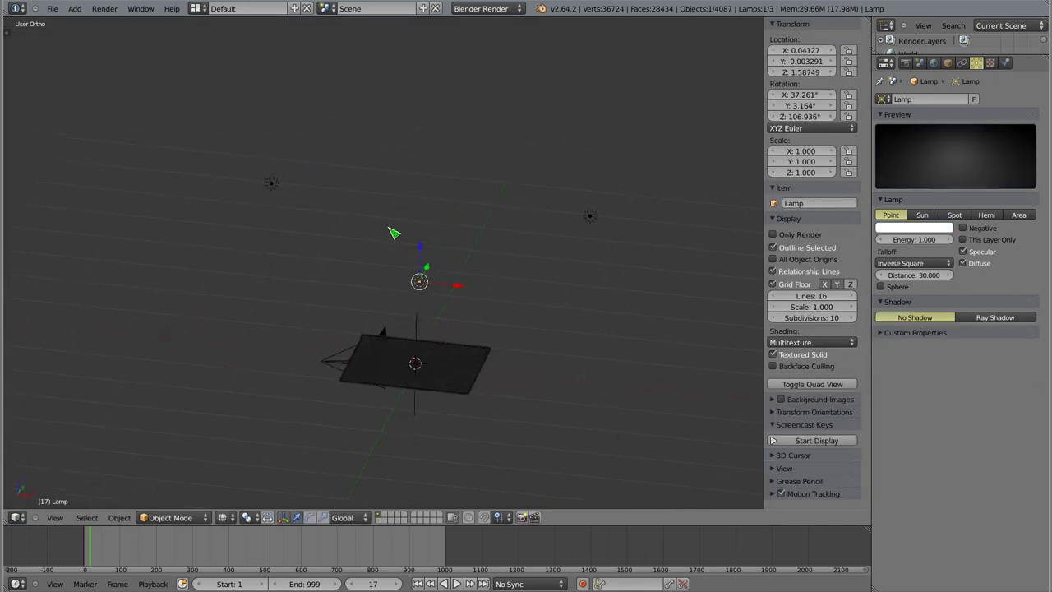
pyautogui.press('x')
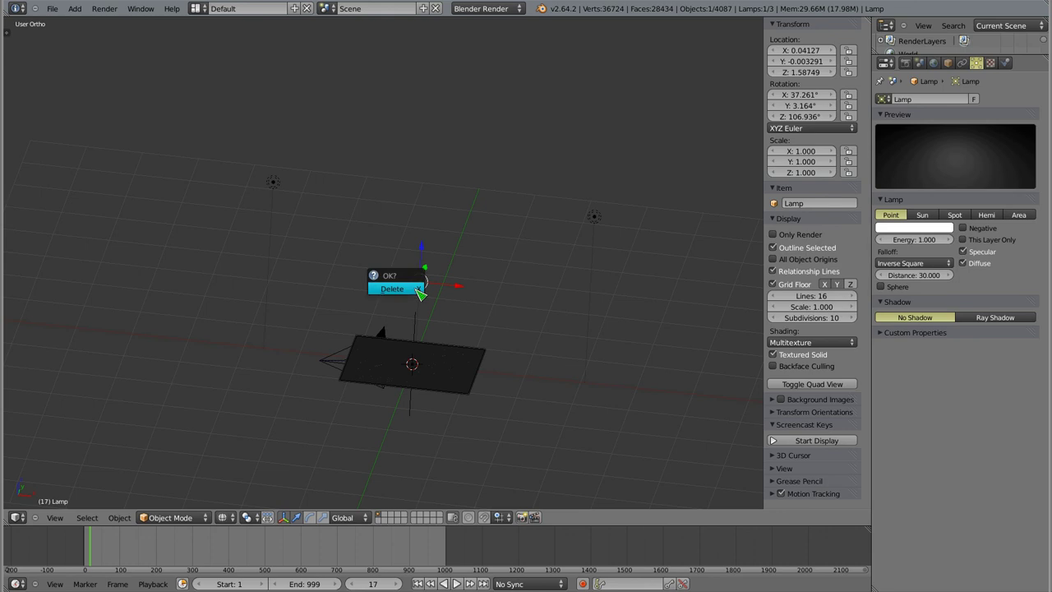
pyautogui.click(418, 289)
# Re-render frame 17 to check the side lighting, then return to the scene
pyautogui.press('F12')
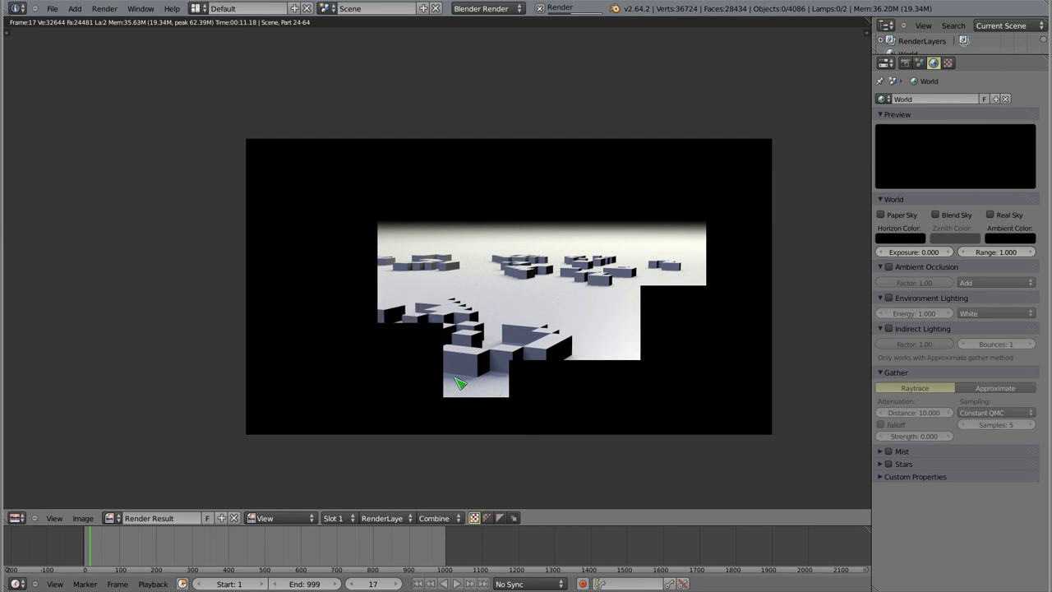
pyautogui.scroll(2, 483, 384)
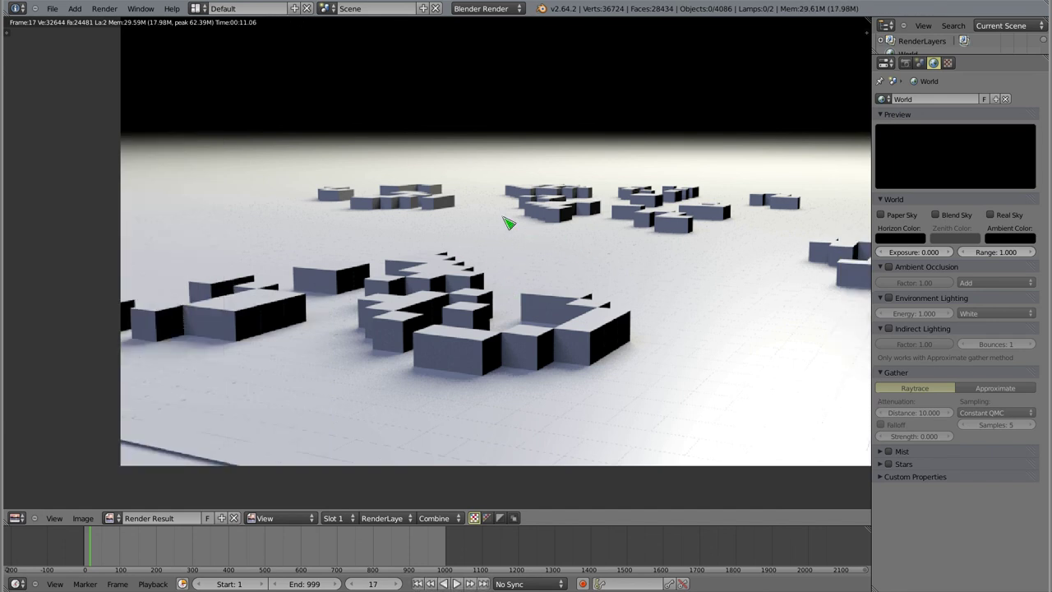
pyautogui.press('Escape')
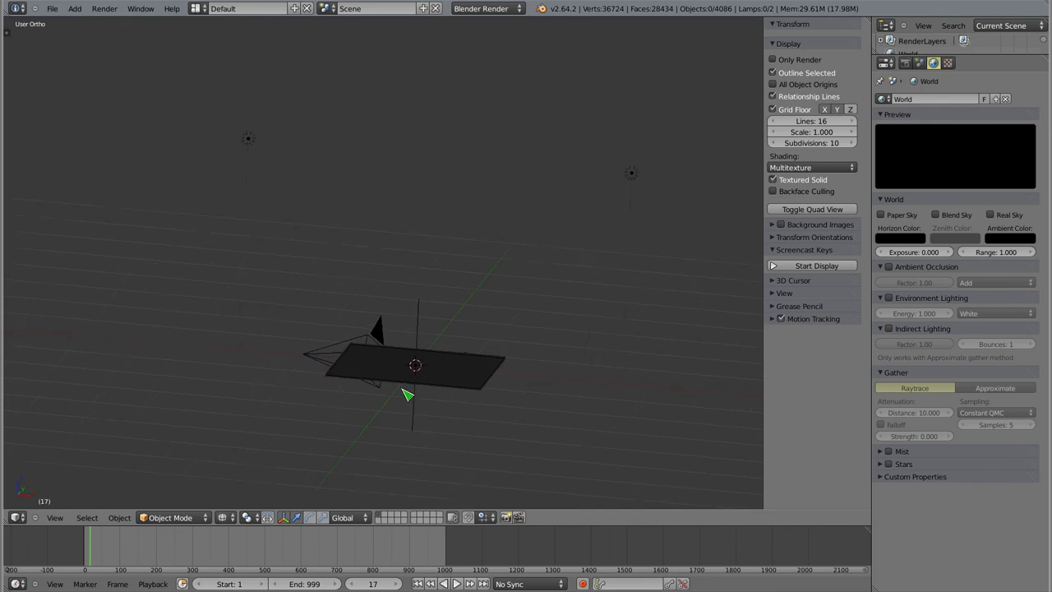
# Select the ground plane and frame its edge in front view
pyautogui.press('KP_Decimal')
pyautogui.moveTo(442, 285); pyautogui.dragTo(446, 252, button='middle')
pyautogui.rightClick(531, 245)
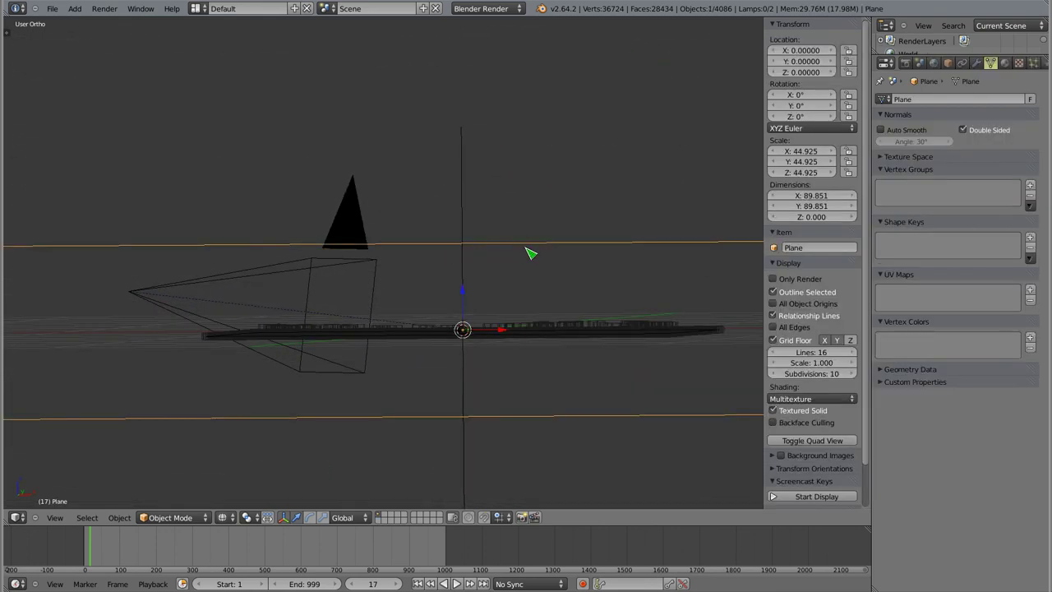
pyautogui.press('KP_1')
pyautogui.keyDown('shift'); pyautogui.moveTo(581, 358); pyautogui.dragTo(348, 307, button='middle'); pyautogui.keyUp('shift')
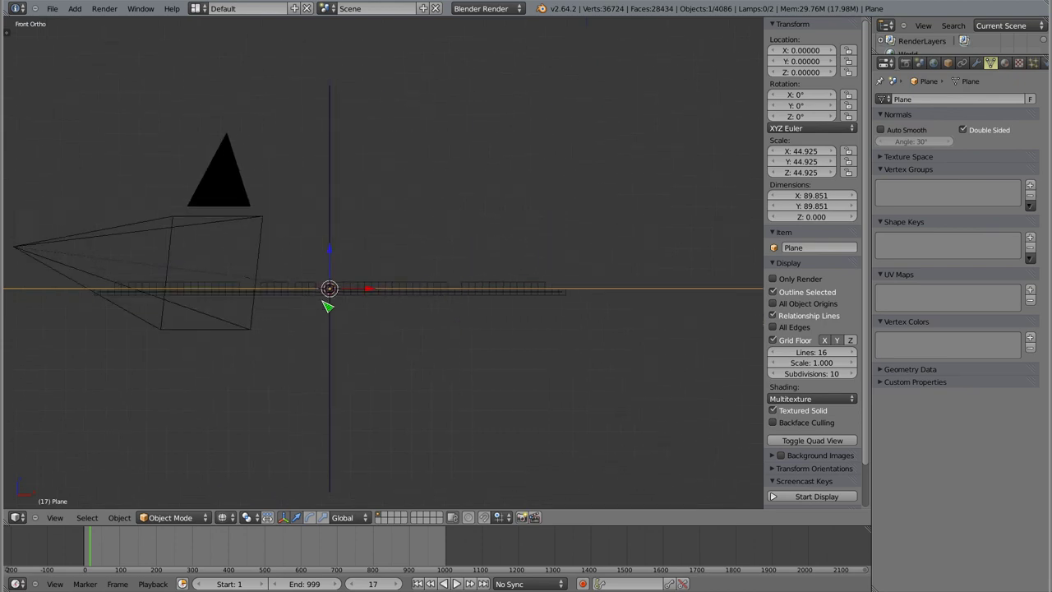
pyautogui.scroll(5, 369, 290)
pyautogui.keyDown('shift'); pyautogui.moveTo(482, 275); pyautogui.dragTo(169, 240, button='middle'); pyautogui.keyUp('shift')
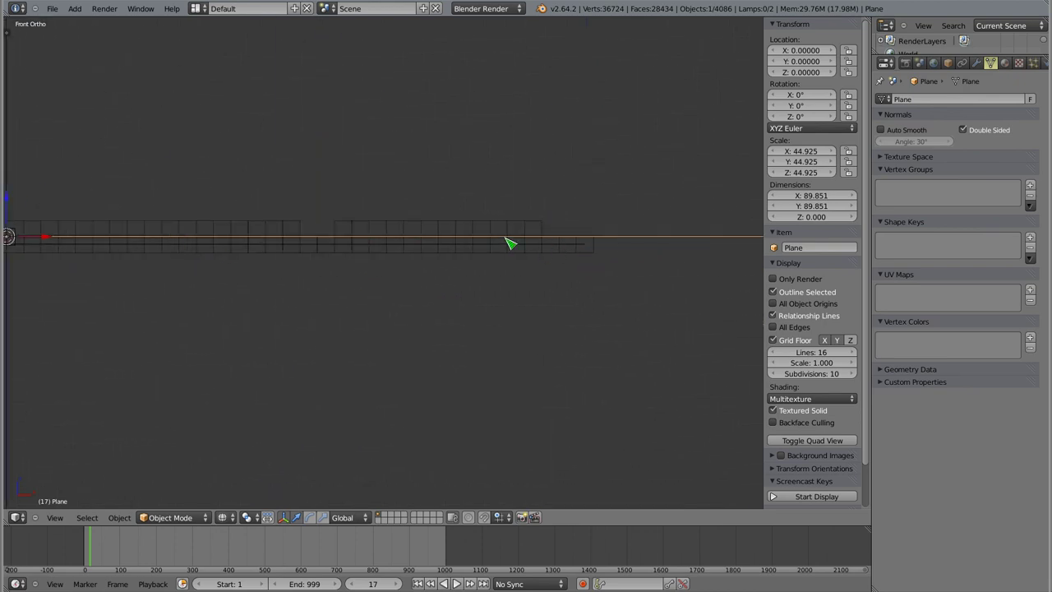
pyautogui.keyDown('shift'); pyautogui.moveTo(113, 242); pyautogui.dragTo(237, 230, button='middle'); pyautogui.keyUp('shift')
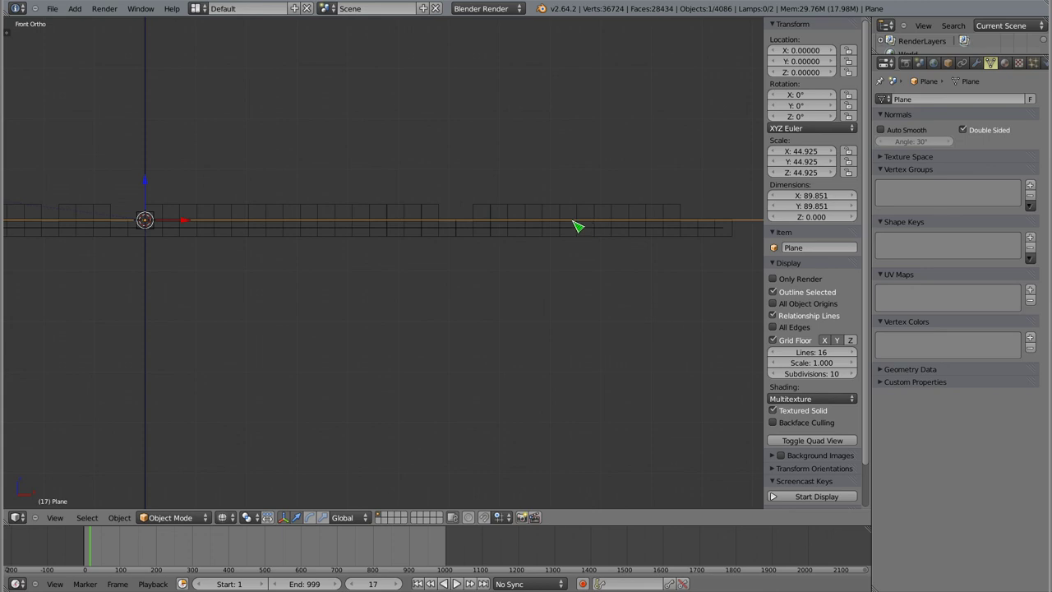
# Lower the plane to Z -0.03247 and render frame 17 to check it
pyautogui.moveTo(150, 188); pyautogui.dragTo(153, 207)
pyautogui.press('F12')
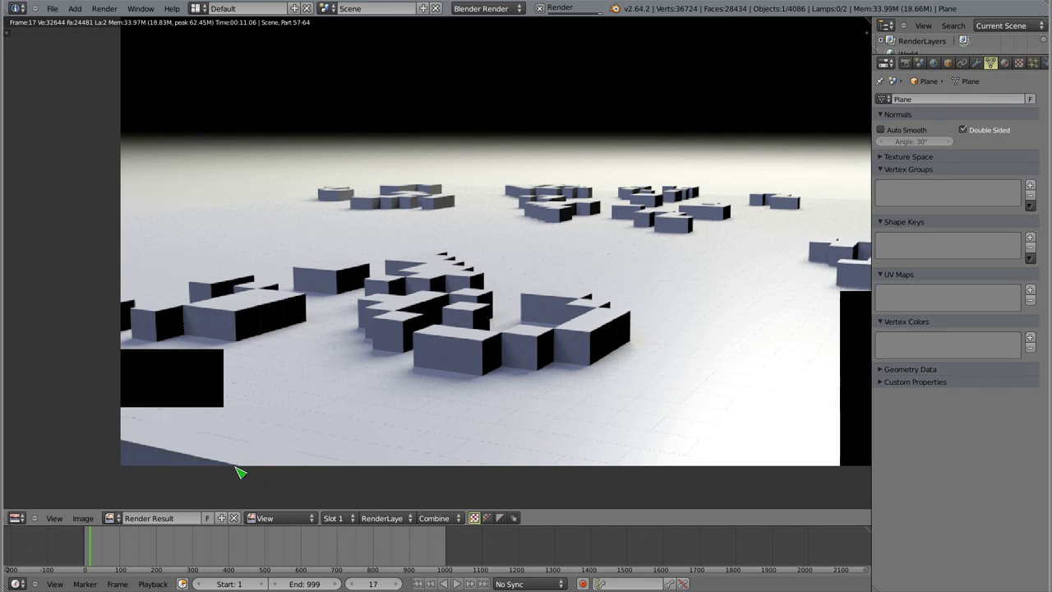
pyautogui.press('Escape')
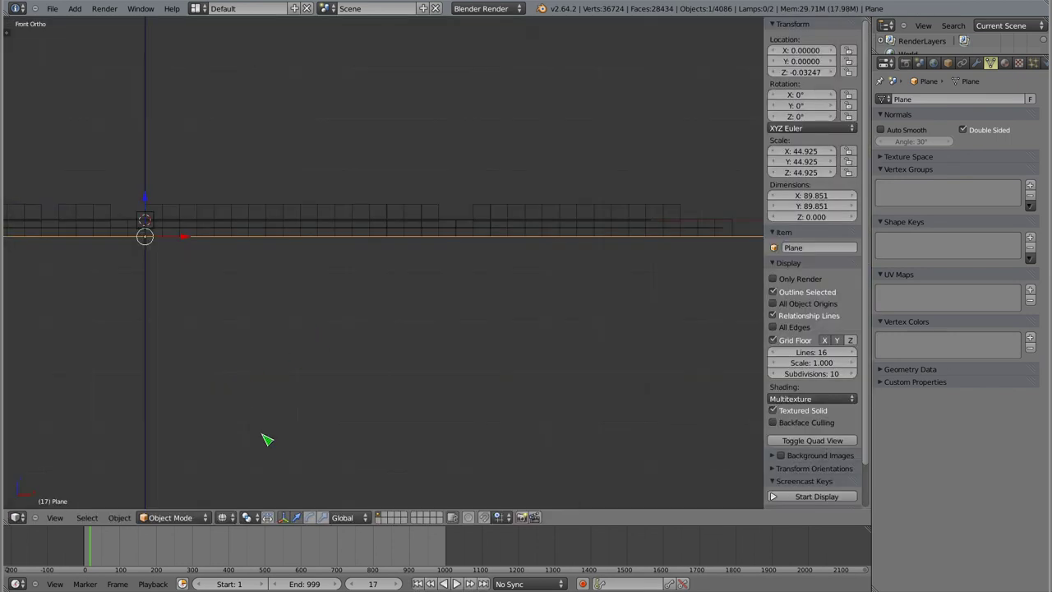
# Look through the scene camera at frame 376 and render a test frame
pyautogui.press('KP_0')
pyautogui.moveTo(110, 548); pyautogui.dragTo(226, 559)
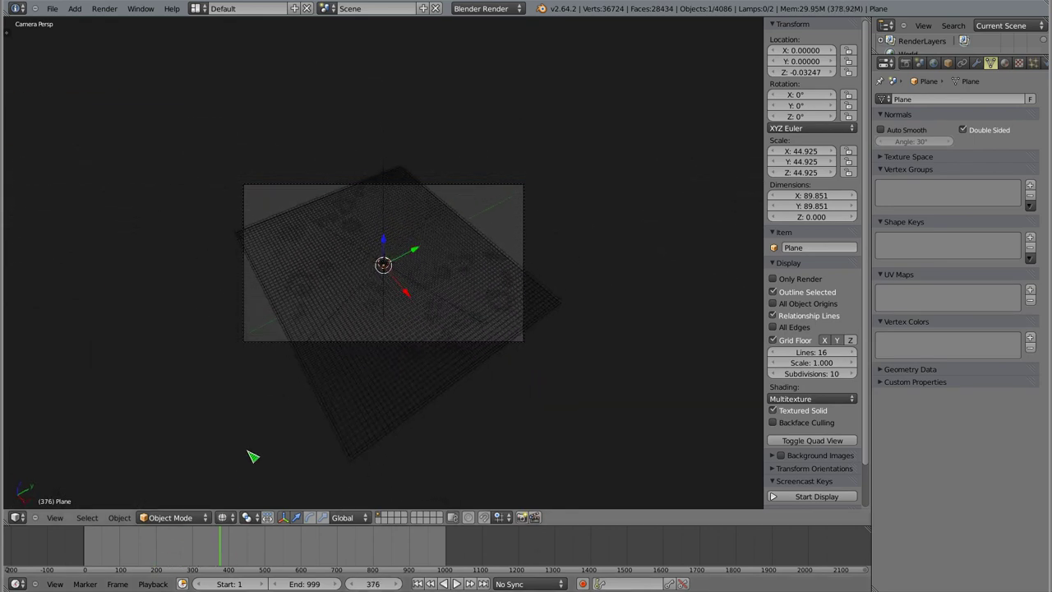
pyautogui.press('F12')
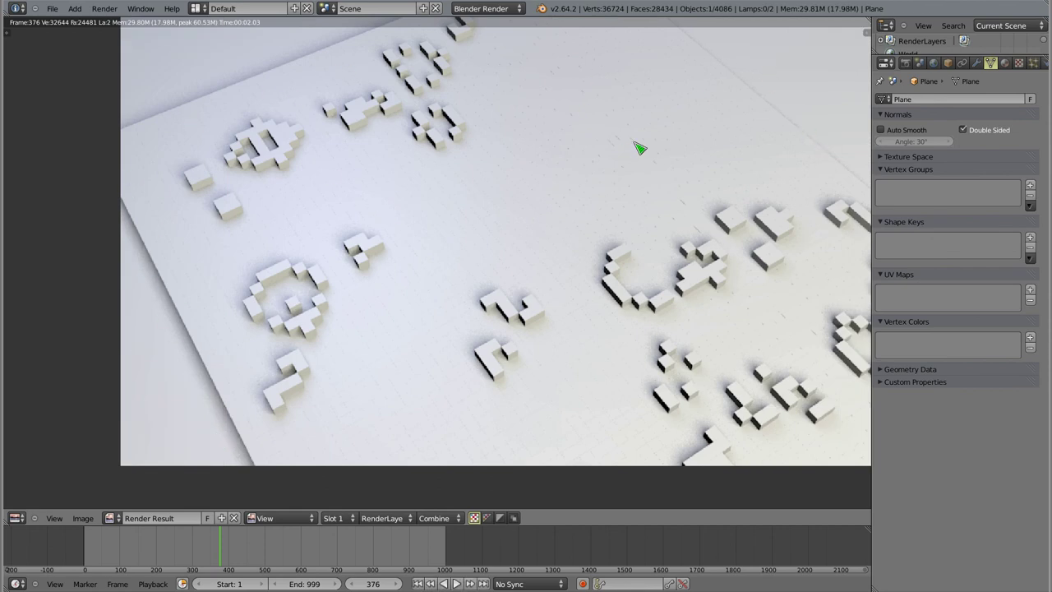
pyautogui.press('Escape')
# In front view, raise the ground plane vertically to Z 0.00805
pyautogui.moveTo(480, 334)
pyautogui.mouseDown(button='middle')
pyautogui.moveTo(458, 241)
pyautogui.moveTo(491, 179)
pyautogui.mouseUp(button='middle')
pyautogui.scroll(-8, 436, 249)
pyautogui.moveTo(432, 254); pyautogui.dragTo(461, 239, button='middle')
pyautogui.press('KP_1')
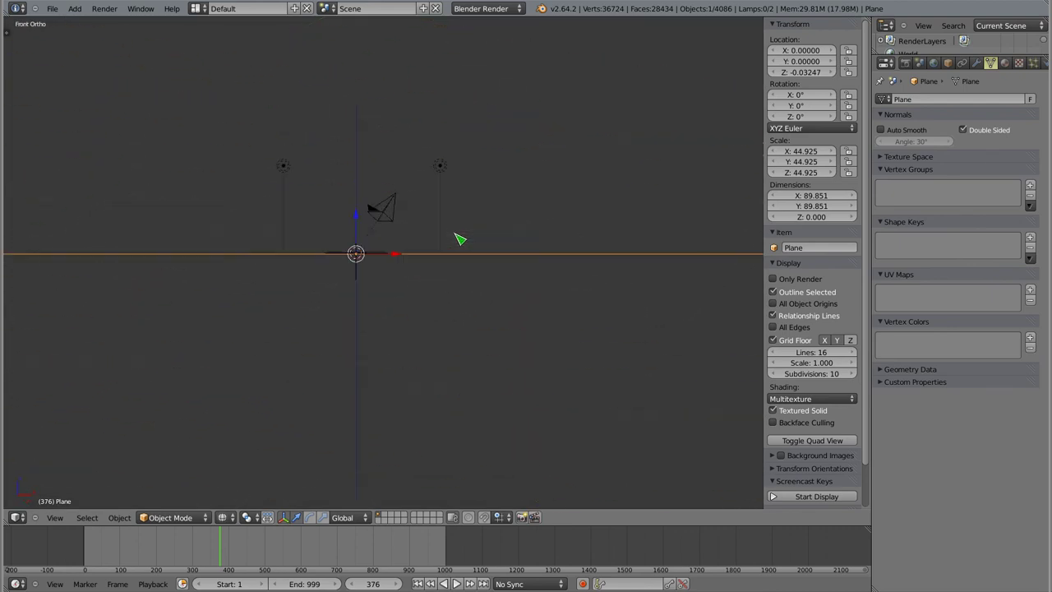
pyautogui.scroll(3, 355, 254)
pyautogui.scroll(3, 376, 288)
pyautogui.scroll(1, 491, 263)
pyautogui.scroll(2, 371, 290)
pyautogui.keyDown('shift'); pyautogui.moveTo(491, 263); pyautogui.dragTo(274, 320, button='middle'); pyautogui.keyUp('shift')
pyautogui.scroll(-3, 372, 289)
pyautogui.scroll(-2, 289, 313)
pyautogui.scroll(-2, 378, 310)
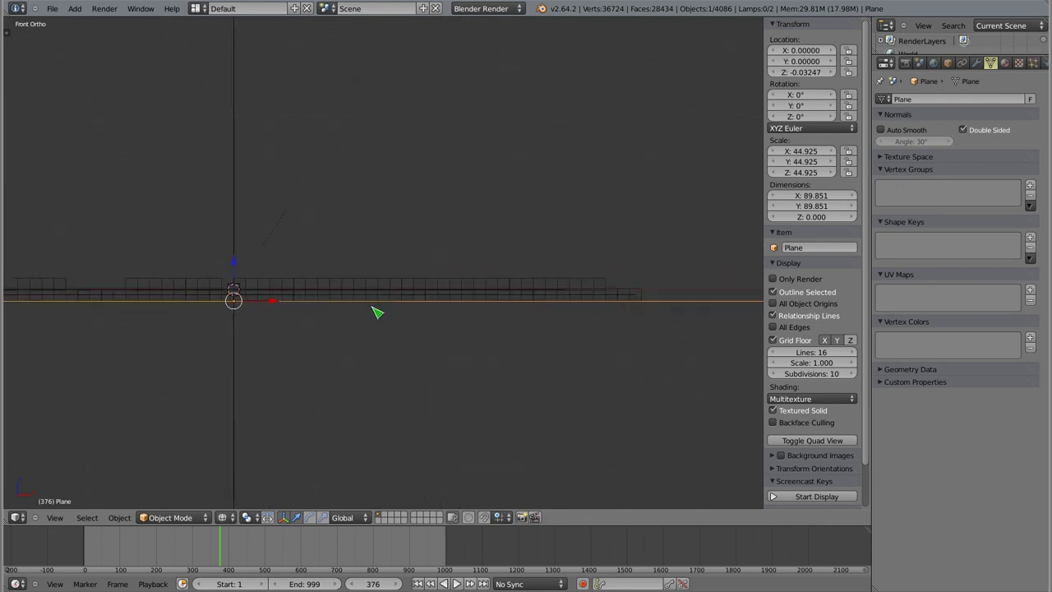
pyautogui.press('g')
pyautogui.press('z')
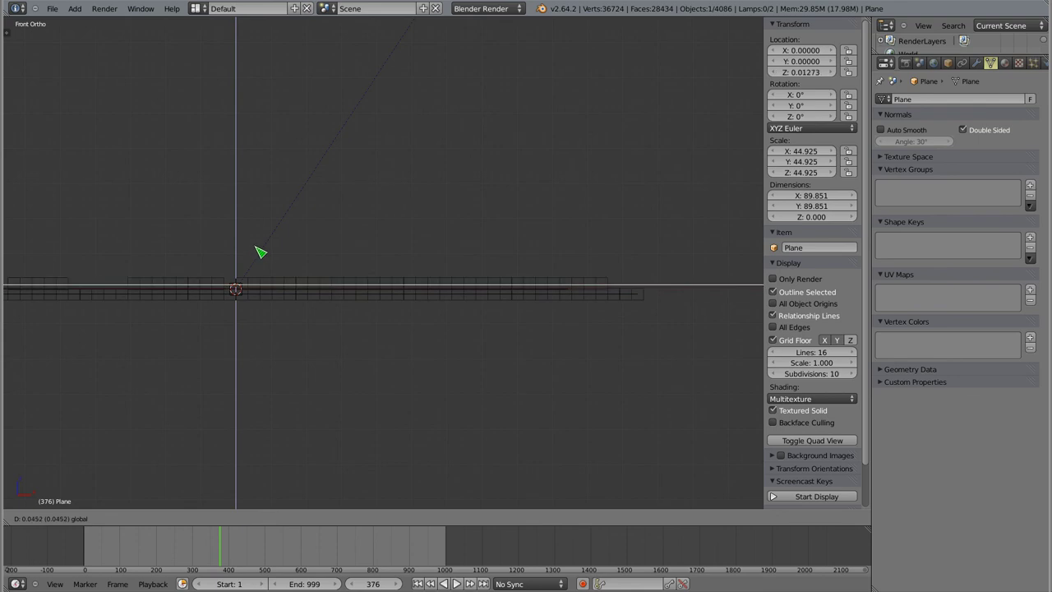
pyautogui.click(259, 253)
# Re-render frame 376 to compare the raised plane, then return to the scene
pyautogui.moveTo(258, 251)
pyautogui.mouseDown(button='middle')
pyautogui.moveTo(300, 321)
pyautogui.moveTo(376, 290)
pyautogui.moveTo(482, 291)
pyautogui.moveTo(328, 288)
pyautogui.mouseUp(button='middle')
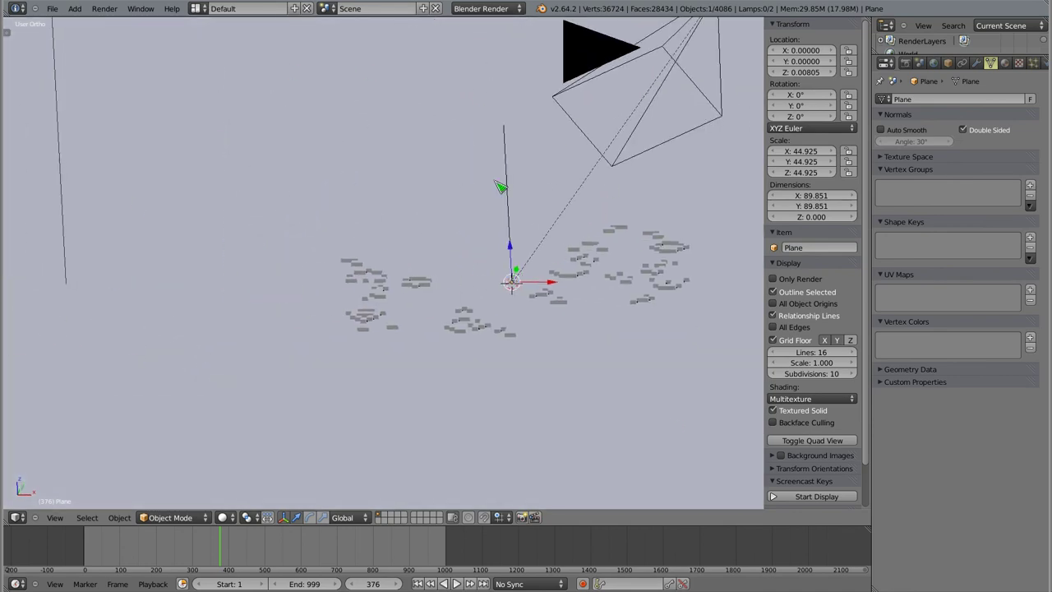
pyautogui.press('F12')
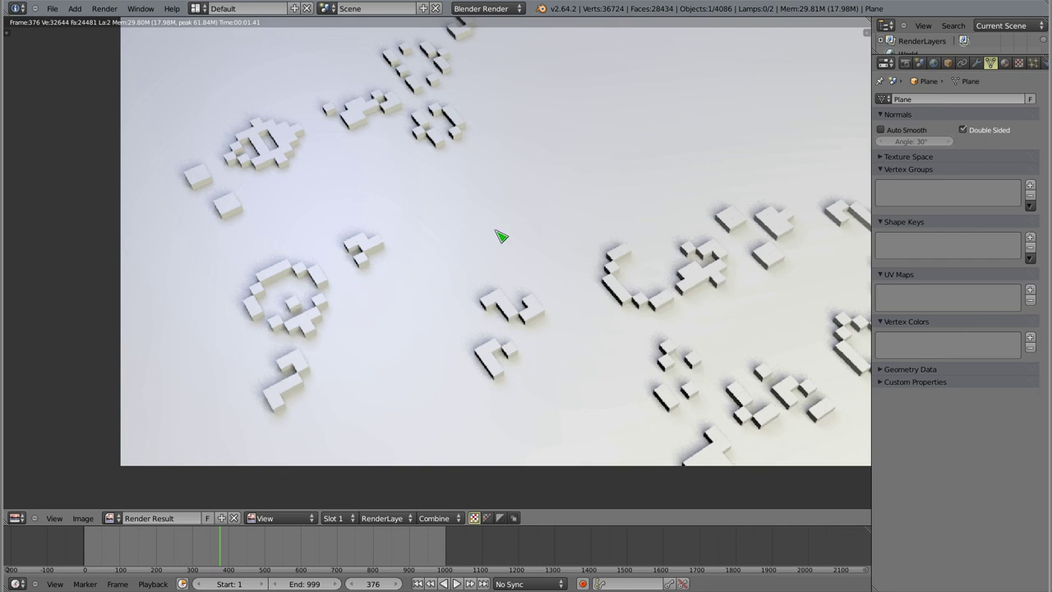
pyautogui.press('Escape')
pyautogui.scroll(-2, 501, 236)
pyautogui.moveTo(501, 237)
pyautogui.mouseDown(button='middle')
pyautogui.moveTo(413, 380)
pyautogui.moveTo(364, 424)
pyautogui.moveTo(400, 181)
pyautogui.mouseUp(button='middle')
pyautogui.moveTo(465, 364)
pyautogui.mouseDown(button='middle')
pyautogui.moveTo(495, 267)
pyautogui.moveTo(387, 219)
pyautogui.moveTo(380, 286)
pyautogui.mouseUp(button='middle')
# Move the point lamp Lamp.002 to a new position
pyautogui.rightClick(402, 294)
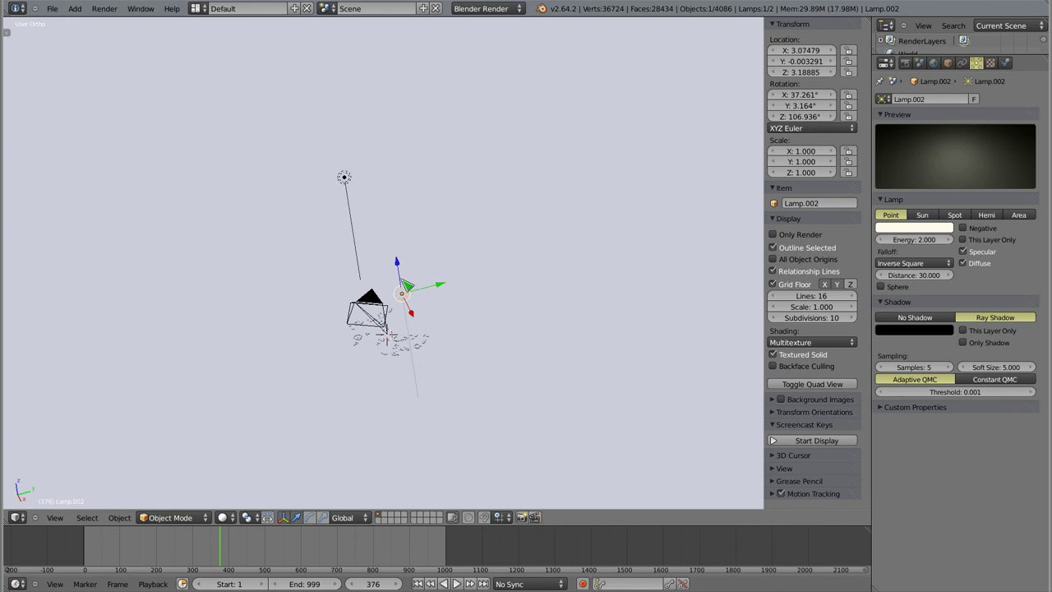
pyautogui.press('g')
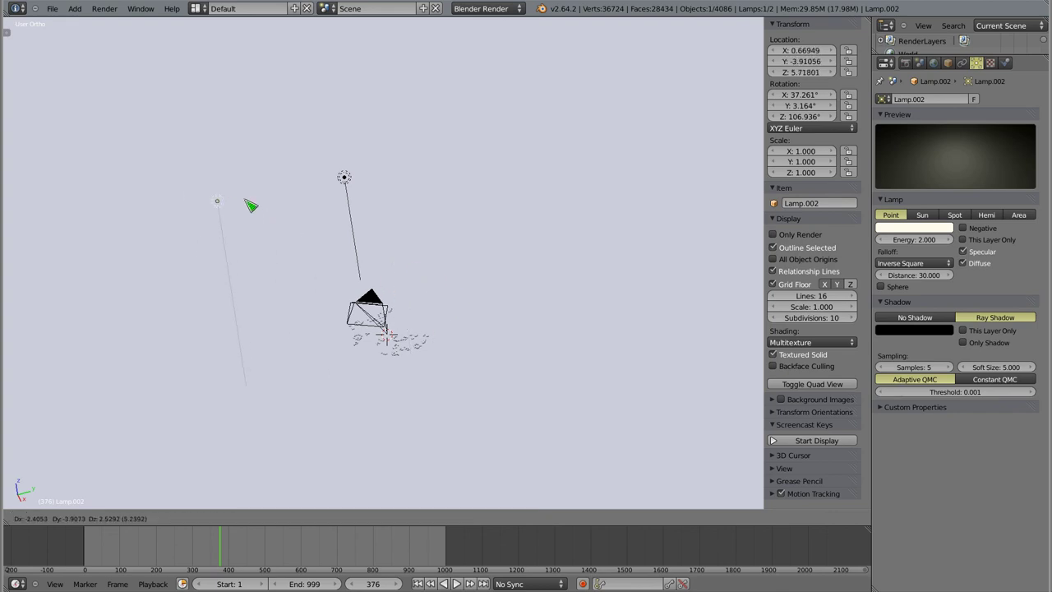
pyautogui.click(214, 200)
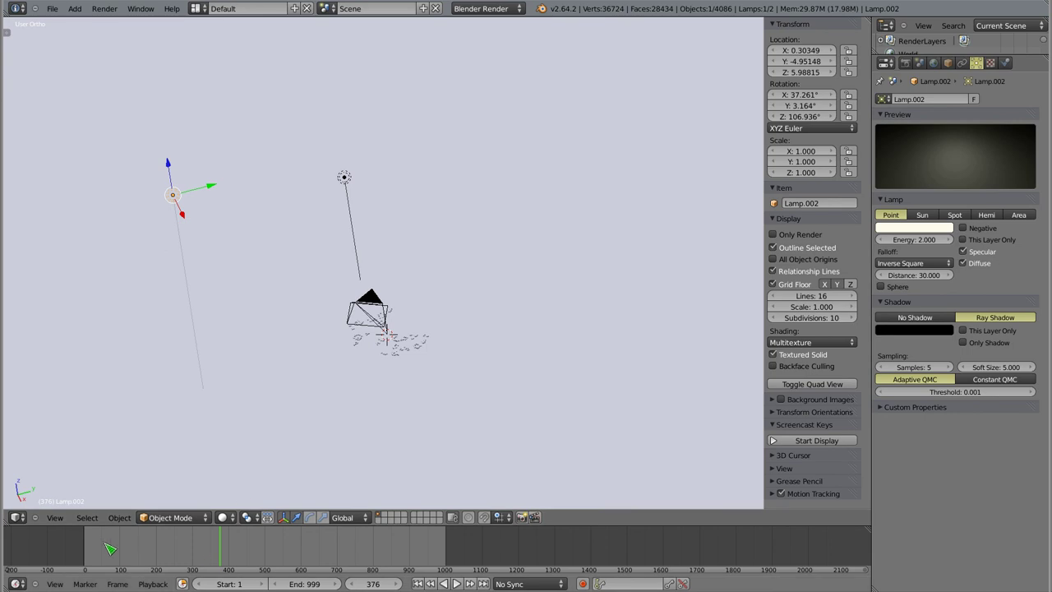
# At frame 9, duplicate the other lamp and place the copy above the scene's far side
pyautogui.moveTo(88, 547)
pyautogui.mouseDown()
pyautogui.moveTo(428, 565)
pyautogui.moveTo(88, 553)
pyautogui.mouseUp()
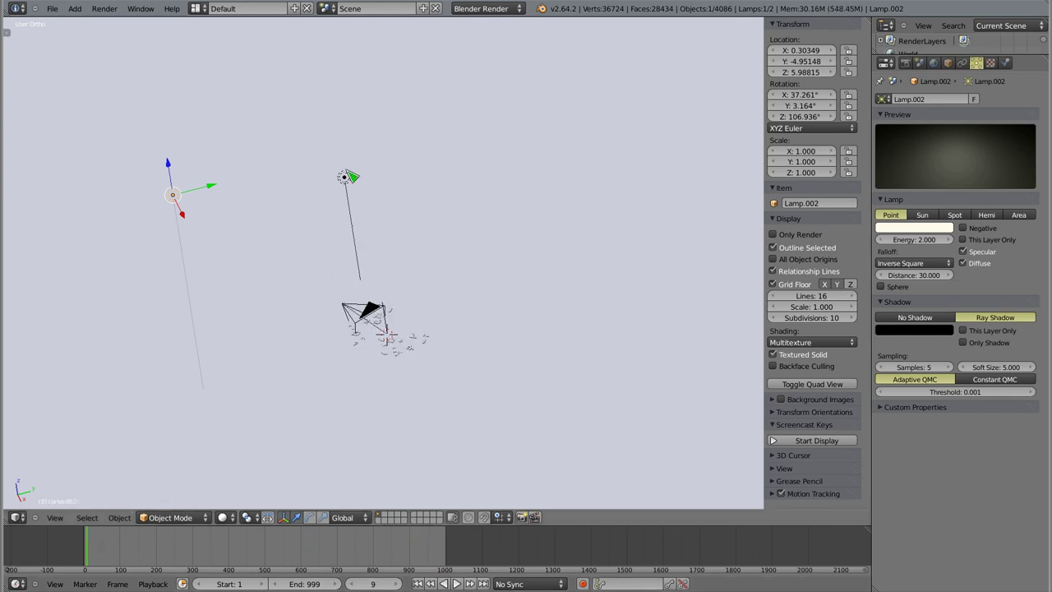
pyautogui.rightClick(347, 184)
pyautogui.hotkey('shift', 'd')
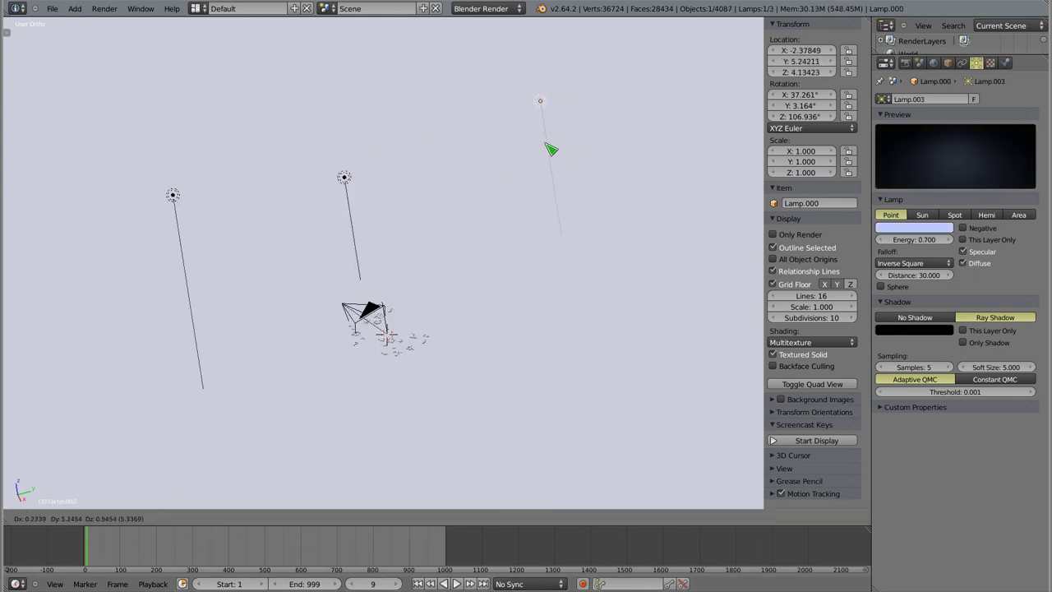
pyautogui.click(552, 153)
pyautogui.moveTo(322, 289)
pyautogui.mouseDown(button='middle')
pyautogui.moveTo(381, 411)
pyautogui.moveTo(446, 364)
pyautogui.moveTo(436, 367)
pyautogui.moveTo(392, 173)
pyautogui.moveTo(403, 229)
pyautogui.mouseUp(button='middle')
pyautogui.scroll(3, 446, 369)
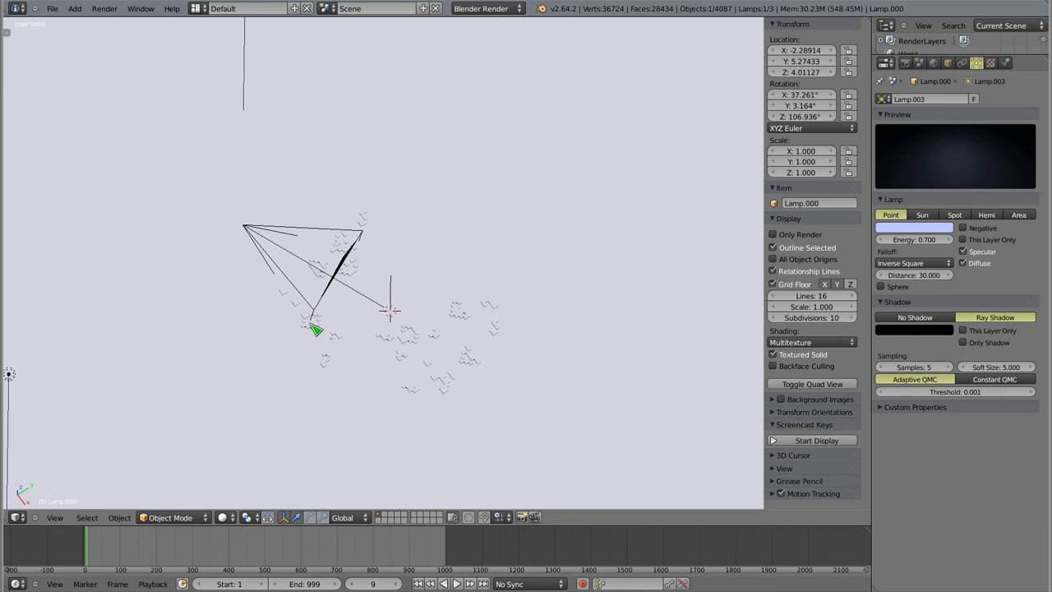
# Render frame 9 to check the new lighting, then return to the scene
pyautogui.press('F12')
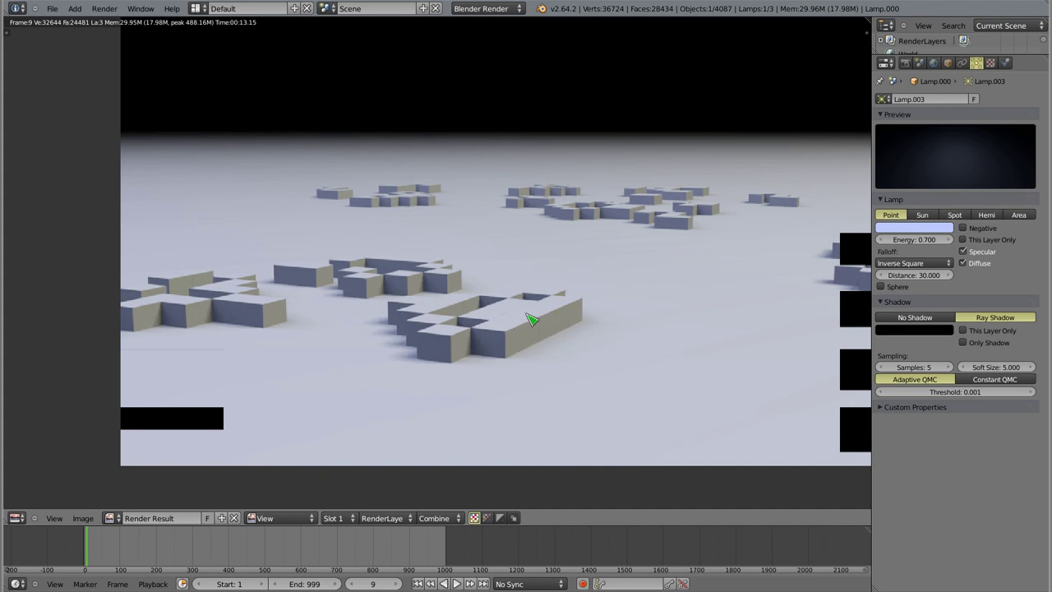
pyautogui.press('Escape')
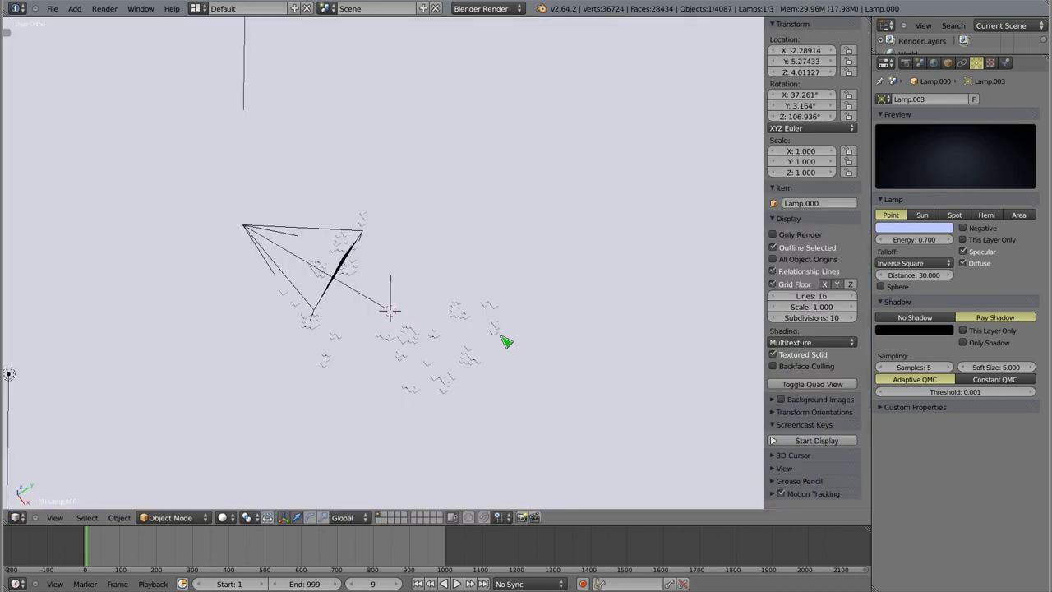
pyautogui.moveTo(425, 360)
pyautogui.mouseDown(button='middle')
pyautogui.moveTo(441, 268)
pyautogui.moveTo(493, 354)
pyautogui.mouseUp(button='middle')
pyautogui.scroll(3, 534, 300)
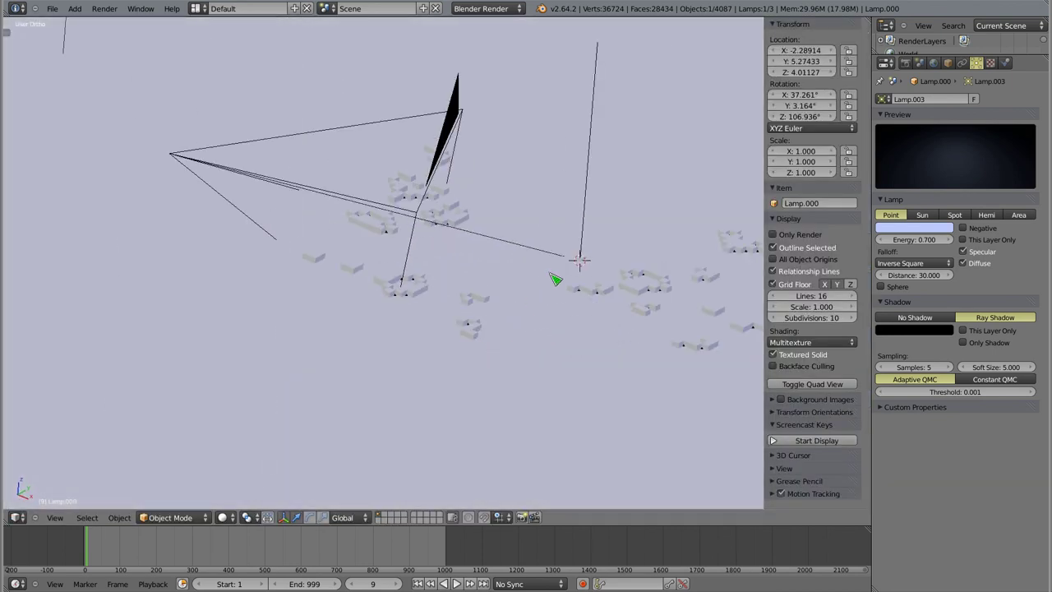
pyautogui.scroll(5, 600, 279)
pyautogui.moveTo(544, 214)
pyautogui.mouseDown(button='middle')
pyautogui.moveTo(394, 364)
pyautogui.moveTo(496, 360)
pyautogui.moveTo(530, 329)
pyautogui.mouseUp(button='middle')
# Select and frame the small cube, and add a new material to it
pyautogui.rightClick(629, 254)
pyautogui.press('KP_Decimal')
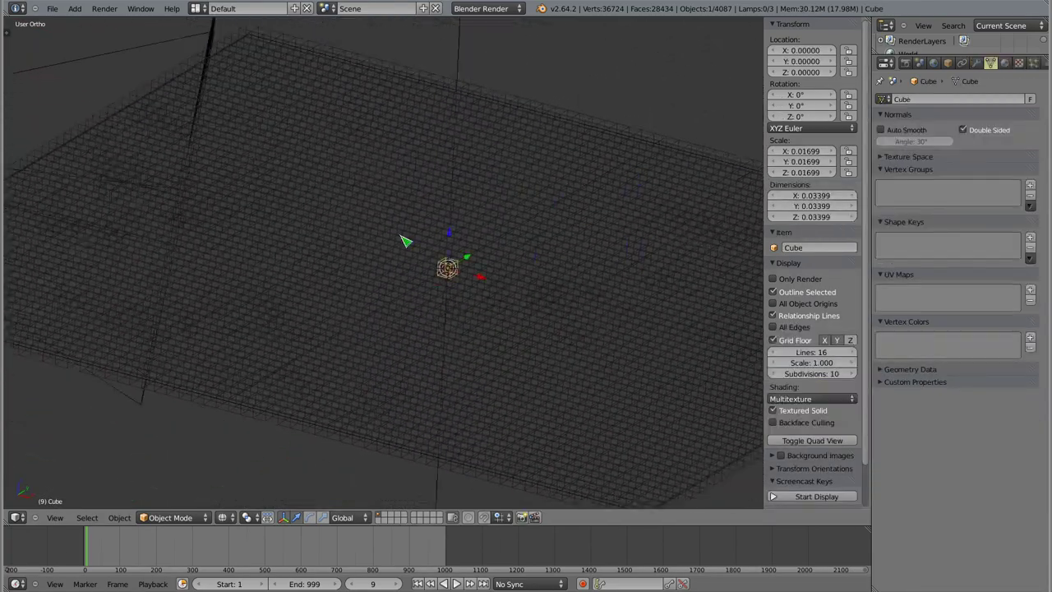
pyautogui.moveTo(559, 359)
pyautogui.mouseDown(button='middle')
pyautogui.moveTo(592, 321)
pyautogui.moveTo(558, 357)
pyautogui.moveTo(354, 310)
pyautogui.moveTo(327, 330)
pyautogui.moveTo(466, 137)
pyautogui.mouseUp(button='middle')
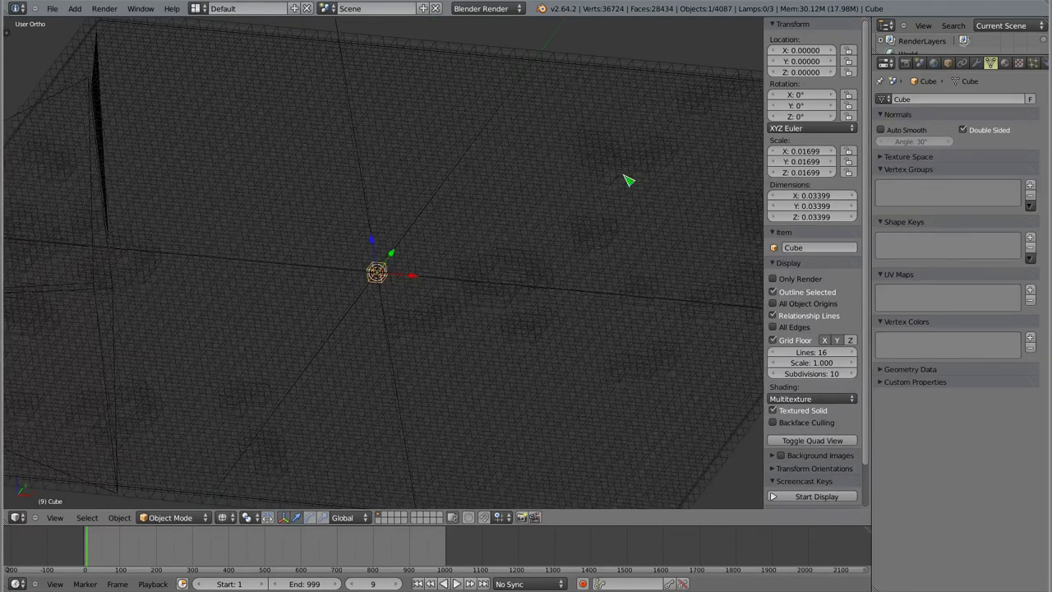
pyautogui.click(1004, 64)
pyautogui.click(945, 140)
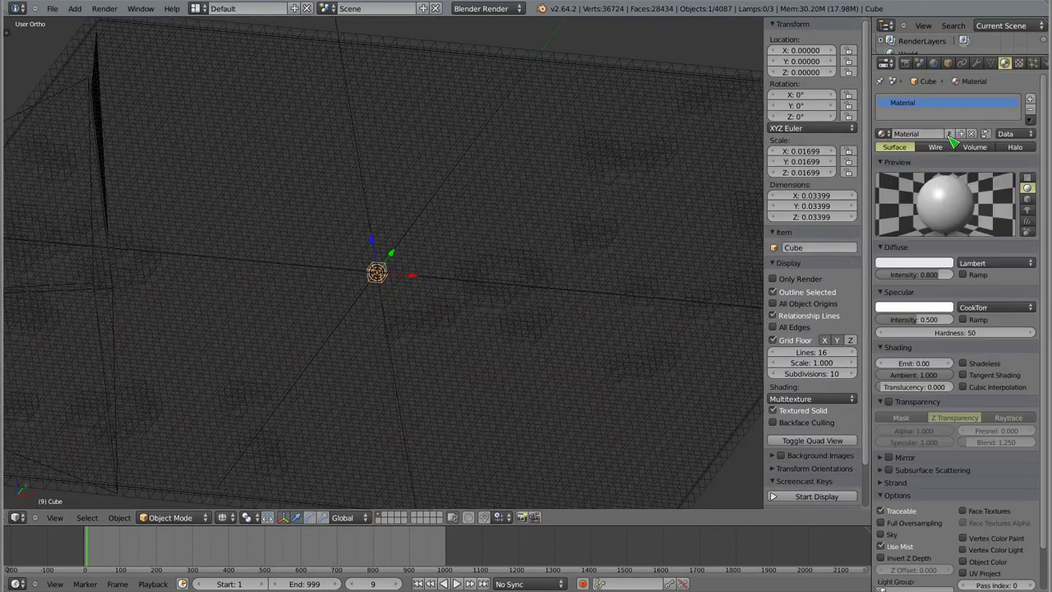
# Set the specular colour to warm cream and the diffuse colour to pale peach-tan
pyautogui.click(922, 307)
pyautogui.click(917, 231)
pyautogui.click(914, 263)
pyautogui.moveTo(919, 182); pyautogui.dragTo(905, 197)
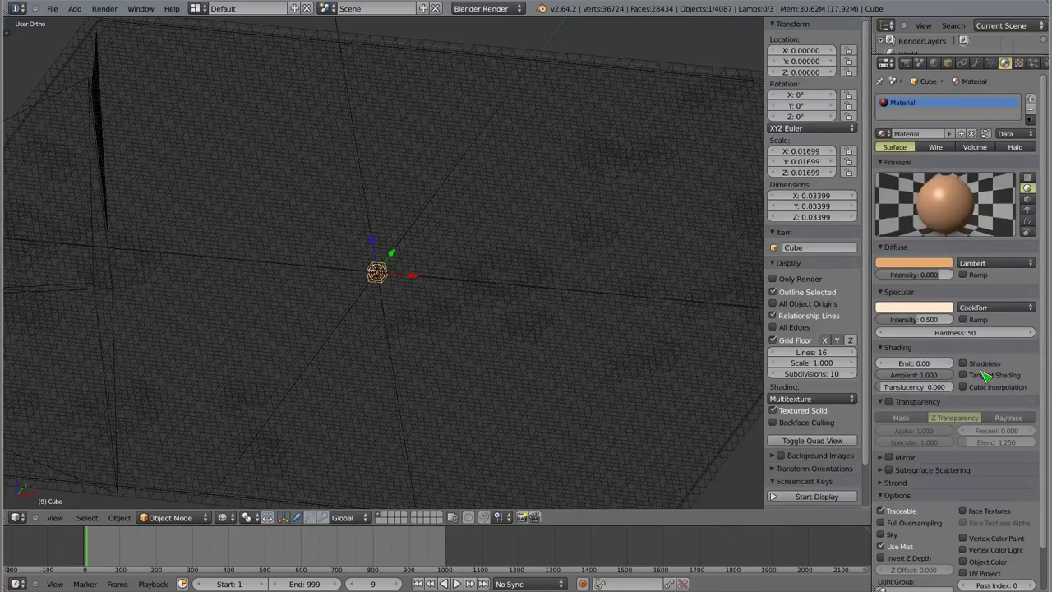
pyautogui.click(937, 265)
pyautogui.moveTo(905, 198); pyautogui.dragTo(898, 191)
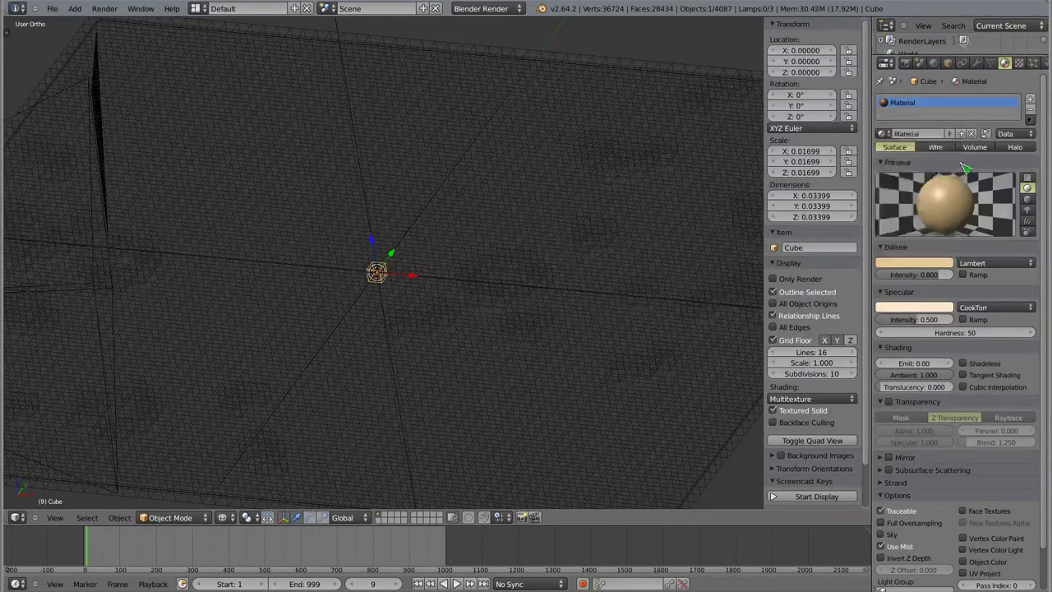
# Use Fresnel diffuse shading with a higher factor and raise specular intensity to 0.843, hardness 488
pyautogui.click(974, 263)
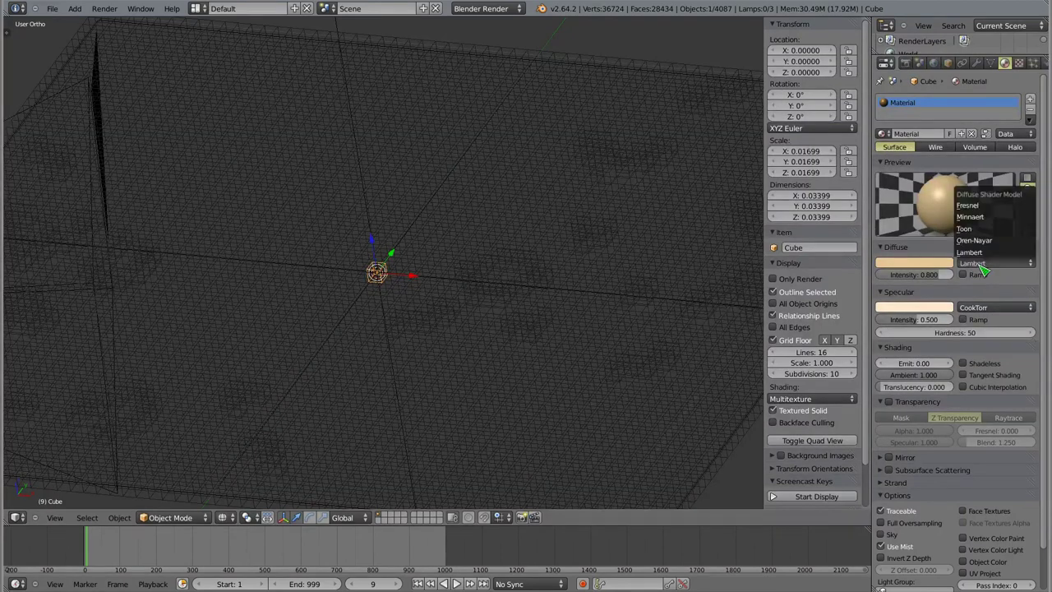
pyautogui.click(971, 206)
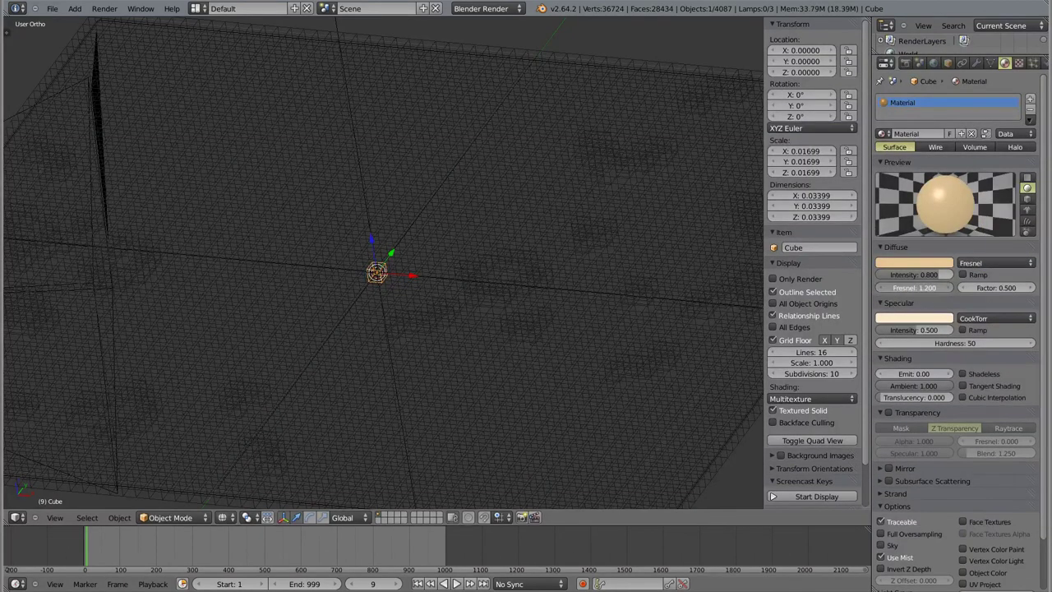
pyautogui.moveTo(996, 288)
pyautogui.mouseDown()
pyautogui.moveTo(1027, 288)
pyautogui.moveTo(996, 288)
pyautogui.mouseUp()
pyautogui.moveTo(927, 339)
pyautogui.mouseDown()
pyautogui.moveTo(986, 342)
pyautogui.moveTo(1000, 380)
pyautogui.mouseUp()
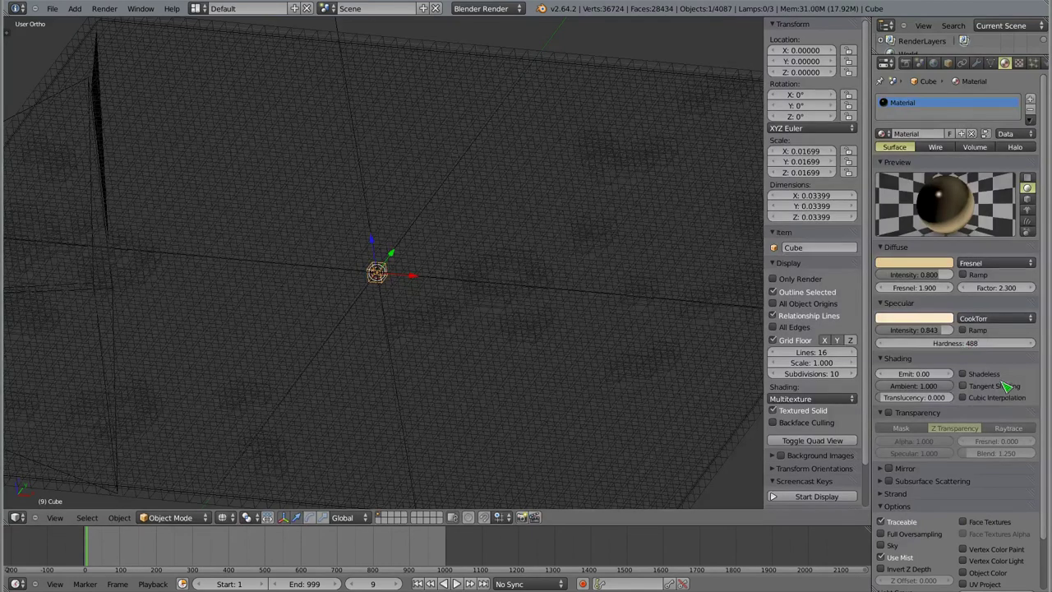
# Enable mirror reflection with reflectivity 0.355 and gloss amount 0.852
pyautogui.scroll(-2, 925, 419)
pyautogui.click(887, 413)
pyautogui.click(884, 415)
pyautogui.moveTo(896, 429)
pyautogui.mouseDown()
pyautogui.moveTo(943, 438)
pyautogui.moveTo(933, 438)
pyautogui.mouseUp()
pyautogui.moveTo(1022, 464)
pyautogui.mouseDown()
pyautogui.moveTo(1011, 469)
pyautogui.moveTo(1021, 474)
pyautogui.mouseUp()
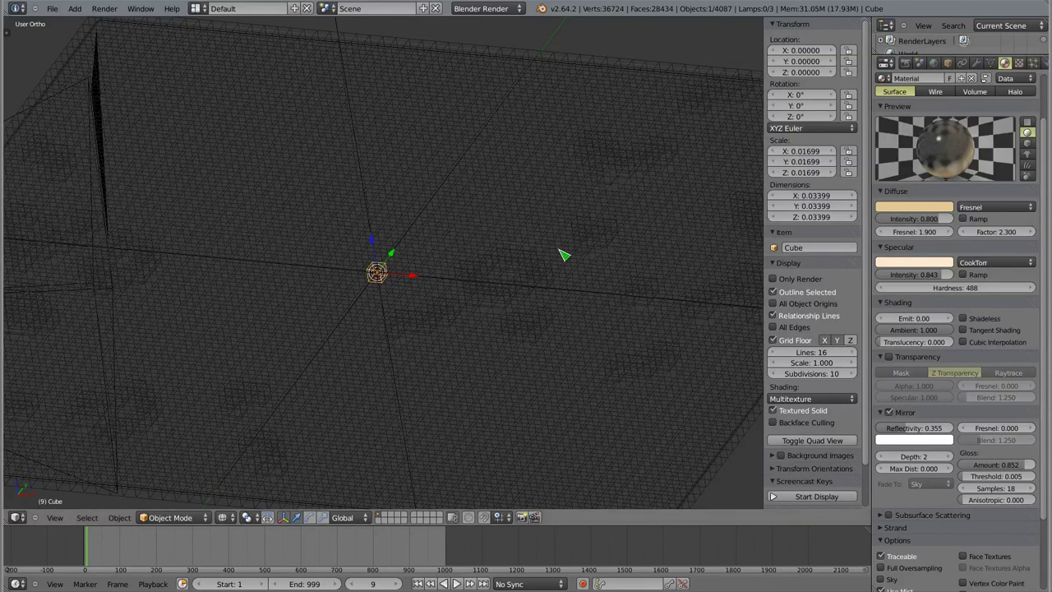
# Preview-render the frame and lower mirror reflectivity to 0.08284, re-rendering to compare
pyautogui.press('F12')
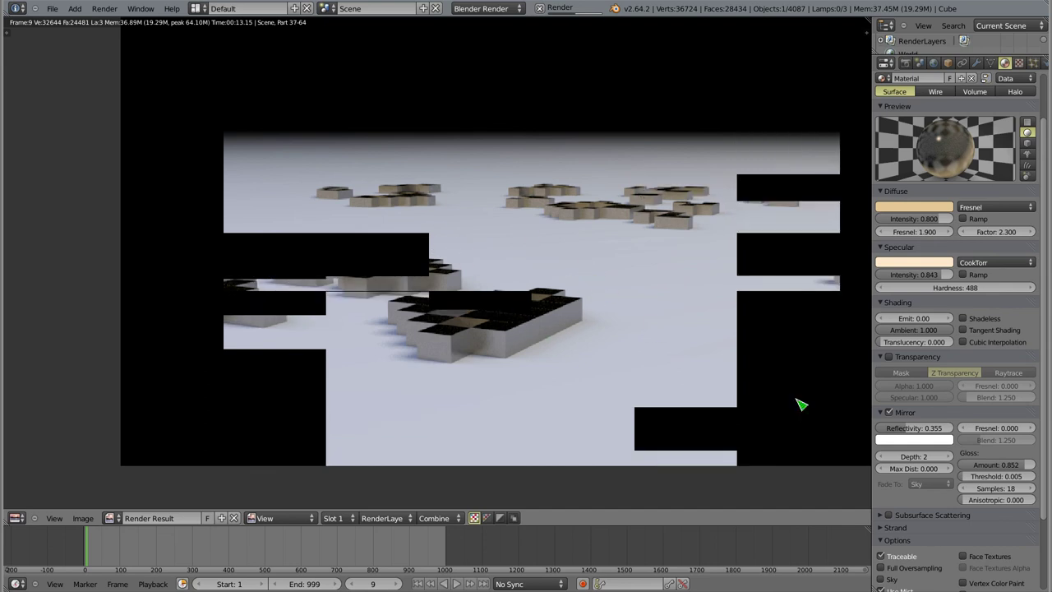
pyautogui.moveTo(917, 428); pyautogui.dragTo(897, 435)
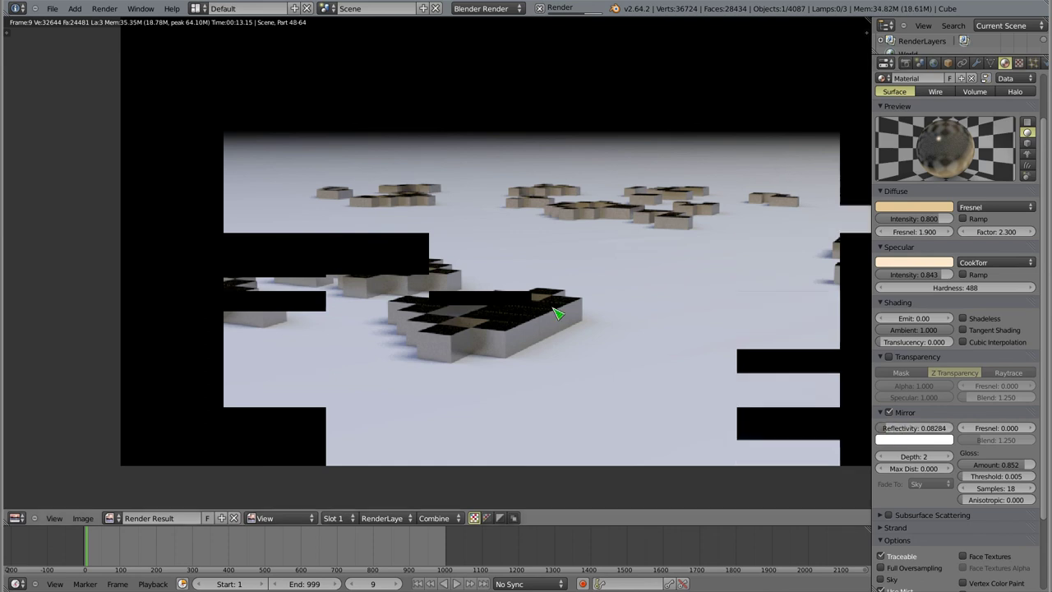
pyautogui.press('Escape')
pyautogui.press('F12')
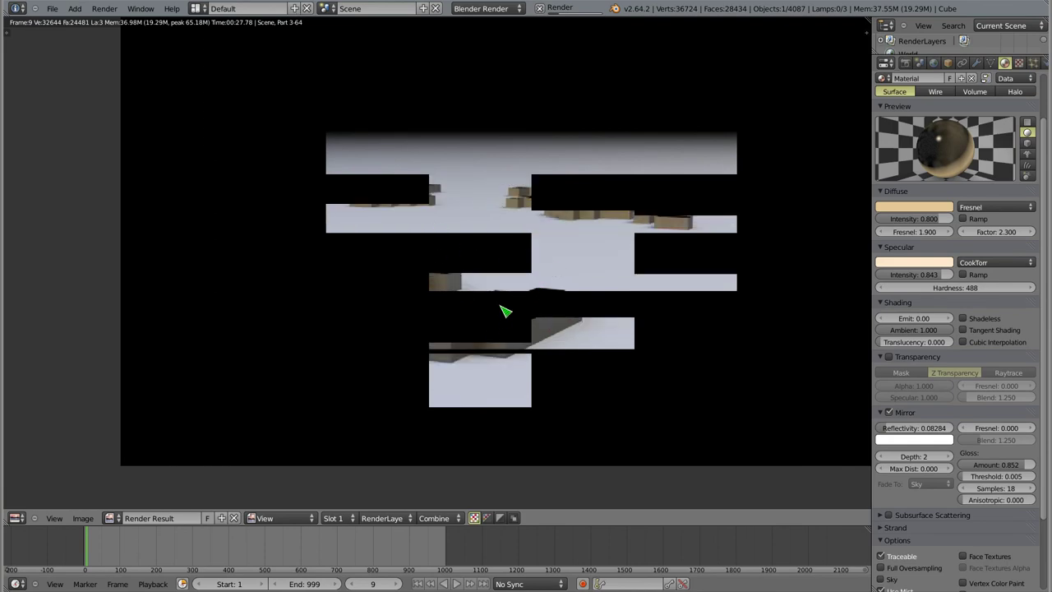
pyautogui.press('Escape')
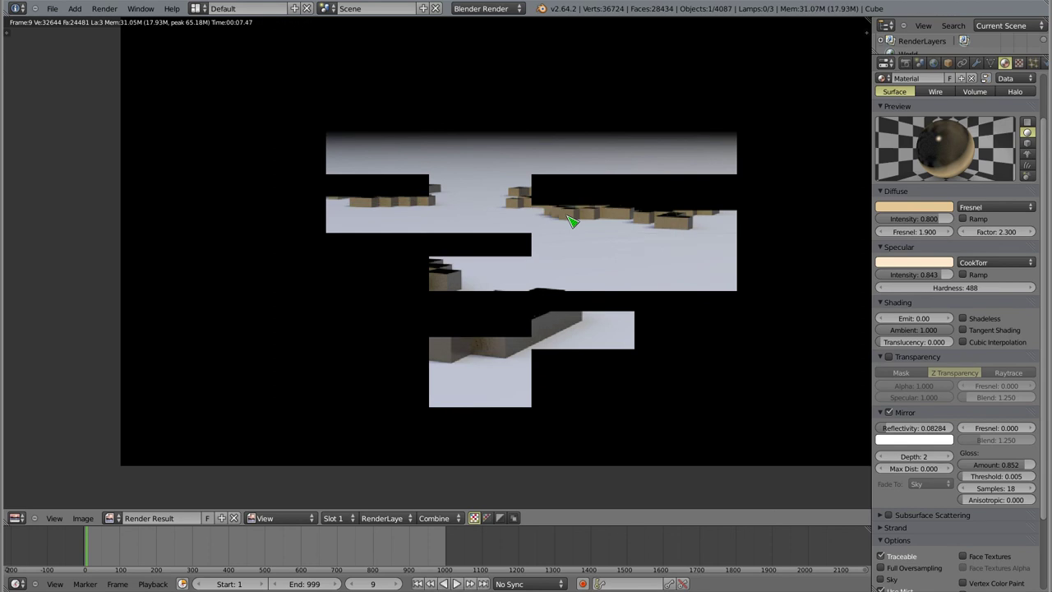
pyautogui.press('Escape')
# Render frame 383 through the scene camera
pyautogui.moveTo(140, 570); pyautogui.dragTo(229, 569)
pyautogui.press('KP_0')
pyautogui.press('F12')
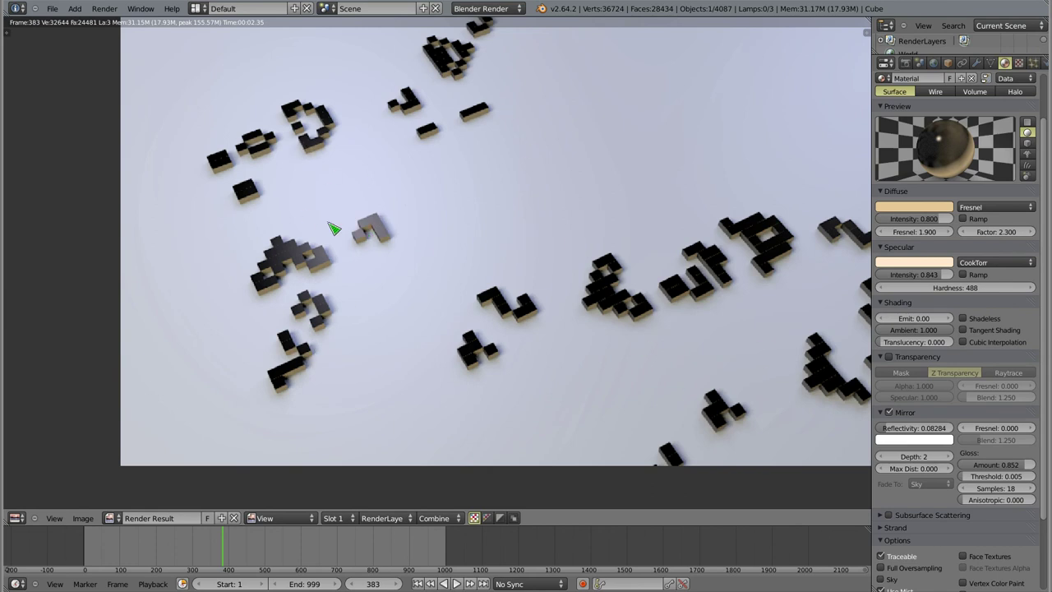
# Pan and zoom the frame 383 render to inspect the dark, gold-edged blocks
pyautogui.moveTo(576, 244)
pyautogui.mouseDown(button='middle')
pyautogui.moveTo(489, 271)
pyautogui.moveTo(495, 251)
pyautogui.moveTo(482, 271)
pyautogui.mouseUp(button='middle')
pyautogui.scroll(-1, 504, 259)
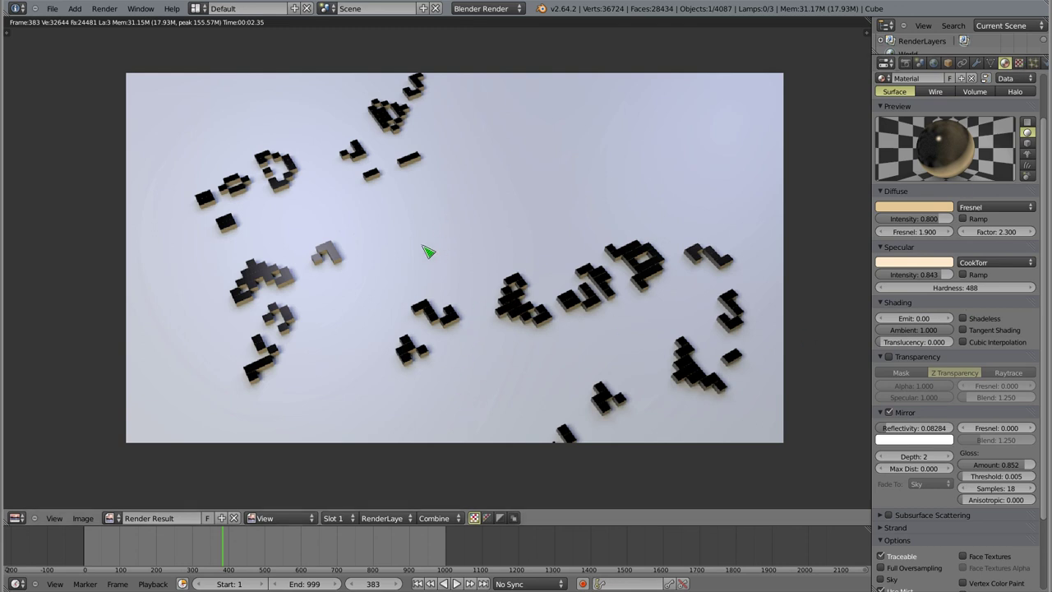
pyautogui.moveTo(424, 247); pyautogui.dragTo(407, 249, button='middle')
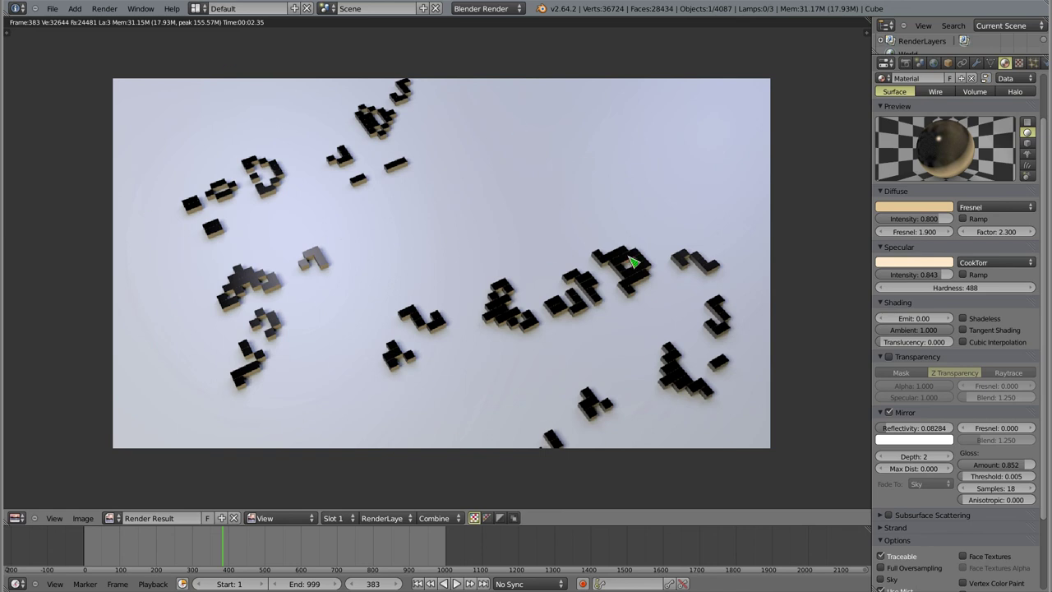
# Close the render and frame the plane and camera in front view at an early frame
pyautogui.press('Escape')
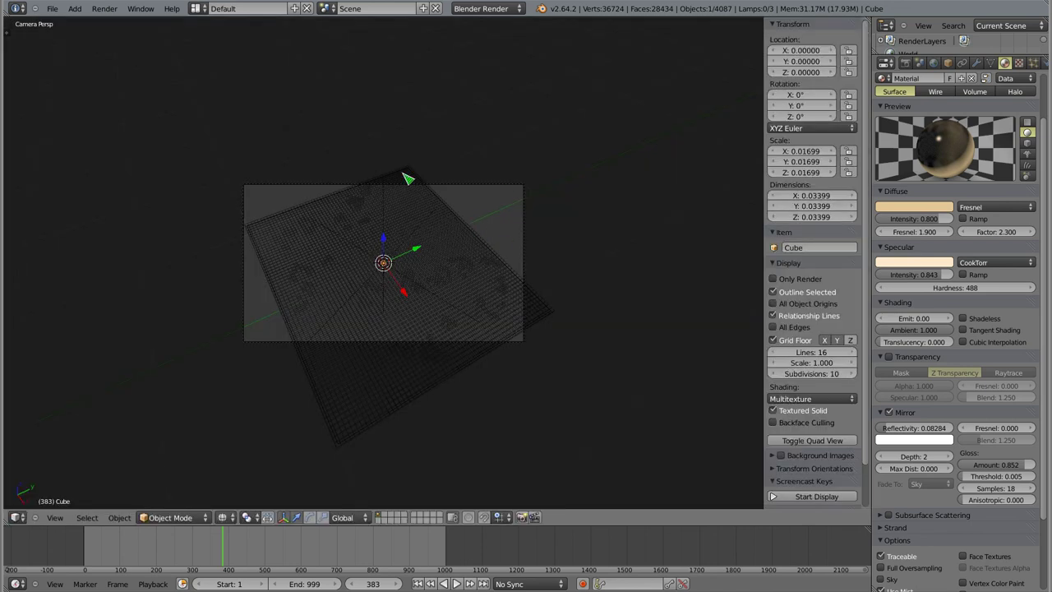
pyautogui.moveTo(500, 194); pyautogui.dragTo(408, 292, button='middle')
pyautogui.press('KP_Decimal')
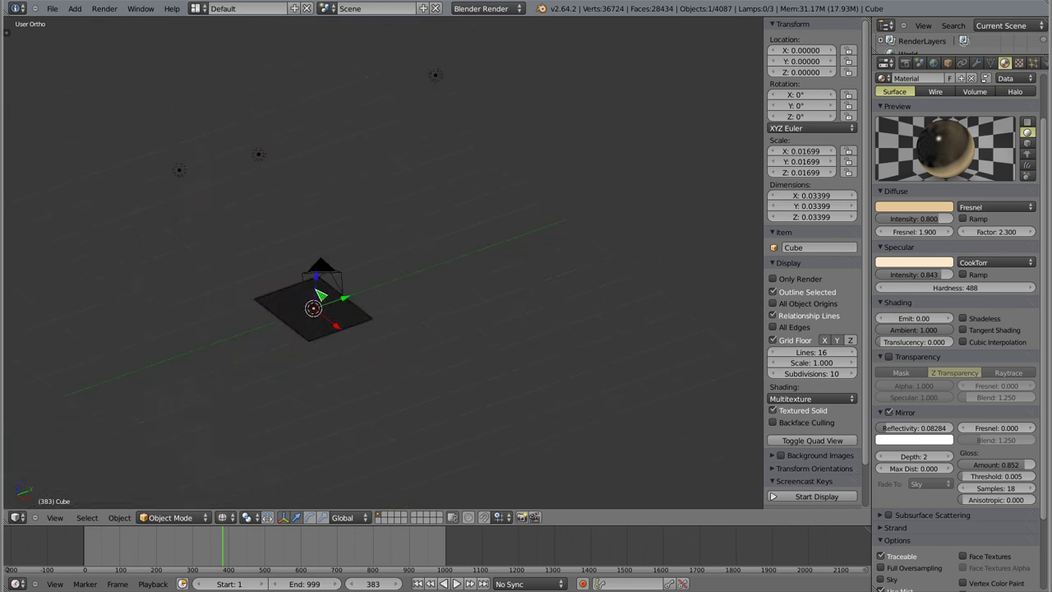
pyautogui.press('KP_1')
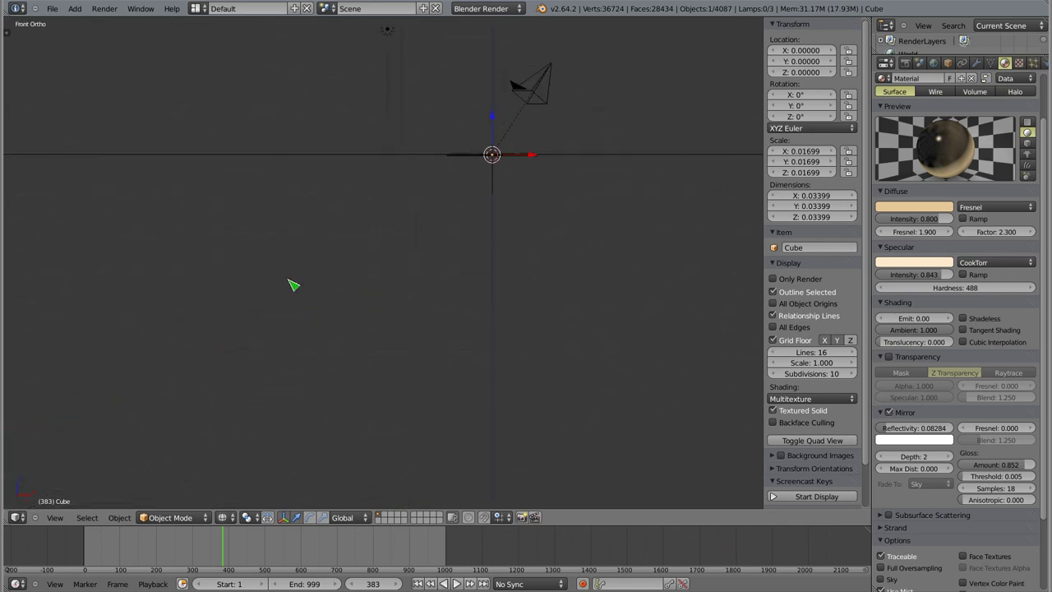
pyautogui.scroll(3, 497, 119)
pyautogui.keyDown('shift'); pyautogui.moveTo(504, 117); pyautogui.dragTo(418, 227, button='middle'); pyautogui.keyUp('shift')
pyautogui.scroll(-1, 406, 288)
pyautogui.moveTo(407, 288)
pyautogui.keyDown('shift'); pyautogui.mouseDown(button='middle')
pyautogui.moveTo(380, 340)
pyautogui.moveTo(328, 389)
pyautogui.moveTo(343, 338)
pyautogui.moveTo(375, 411)
pyautogui.mouseUp(button='middle'); pyautogui.keyUp('shift')
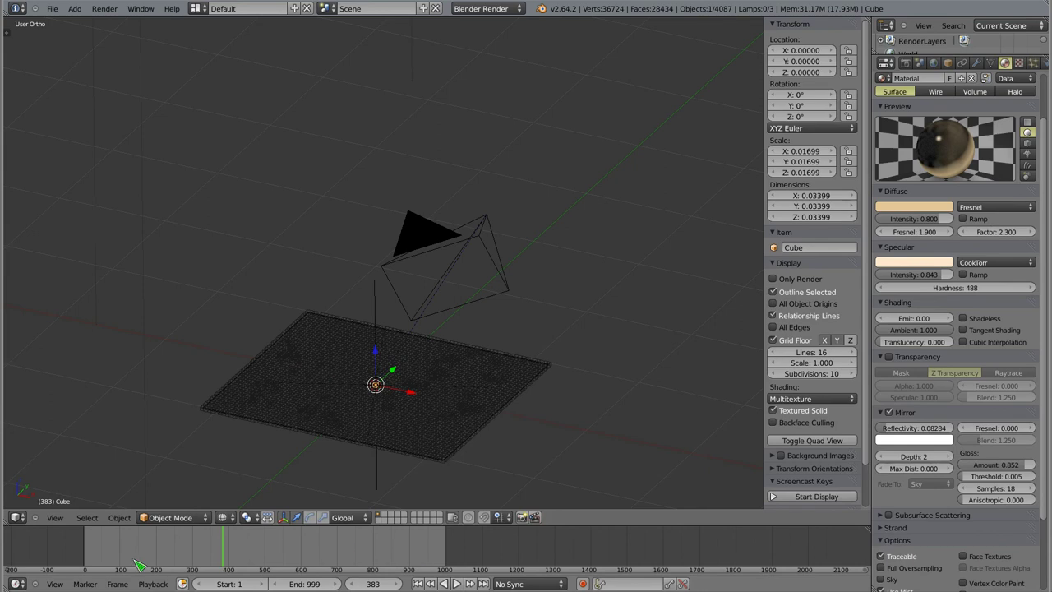
pyautogui.click(90, 549)
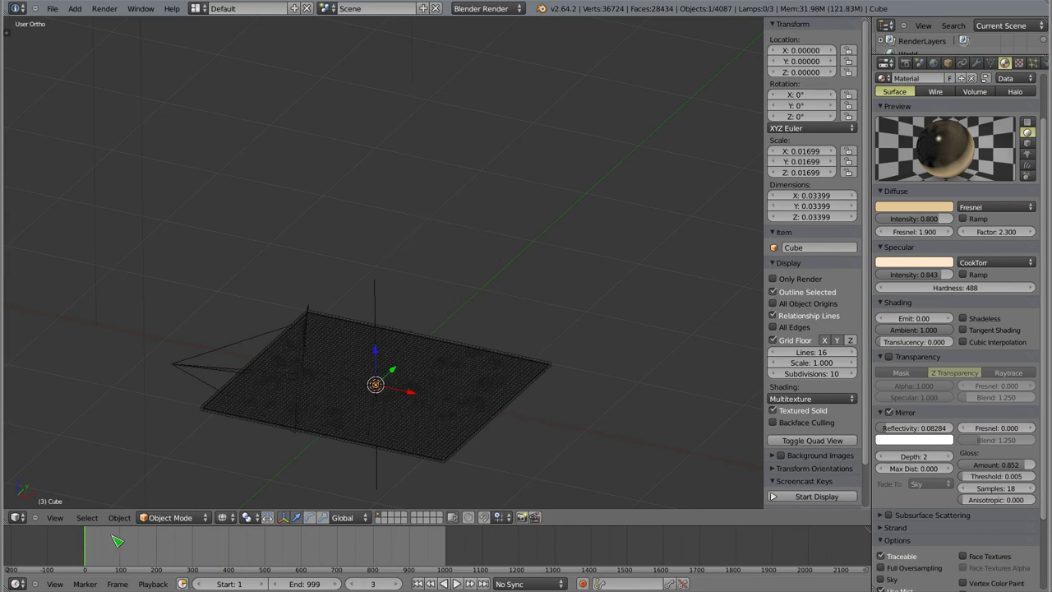
pyautogui.keyDown('shift'); pyautogui.moveTo(375, 385); pyautogui.dragTo(389, 320, button='middle'); pyautogui.keyUp('shift')
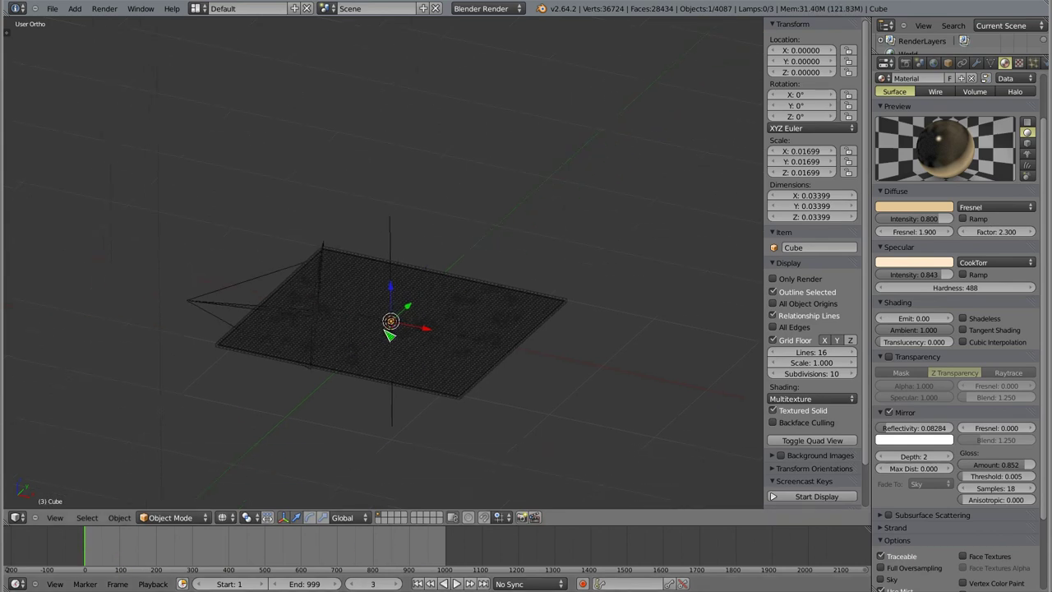
# Set 1920×1080 resolution at 100% and 99% PNG compression, then browse for the output folder
pyautogui.click(906, 65)
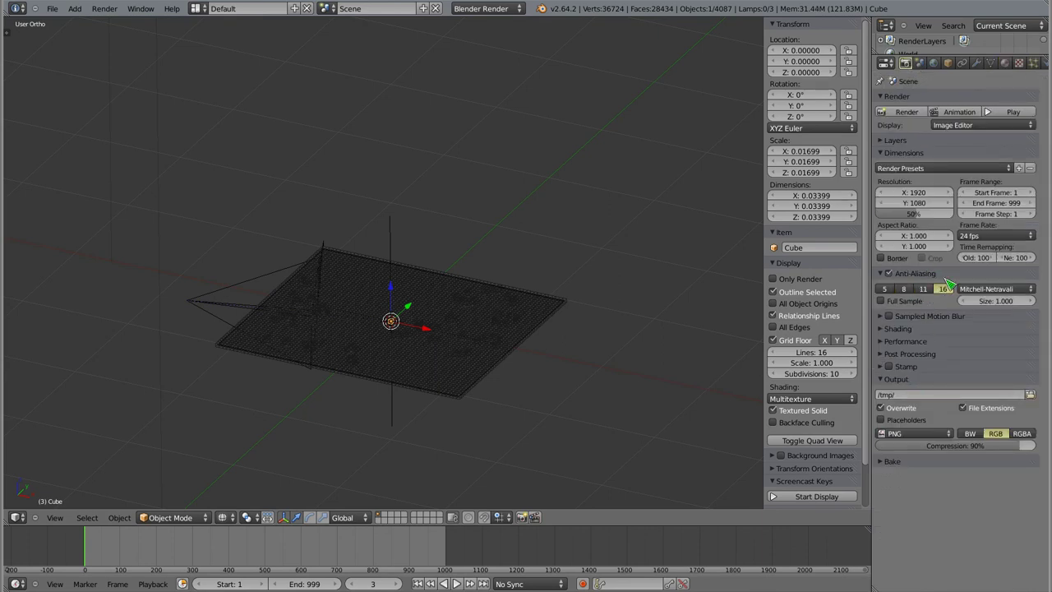
pyautogui.keyDown('ctrl'); pyautogui.moveTo(949, 283); pyautogui.dragTo(966, 263, button='middle'); pyautogui.keyUp('ctrl')
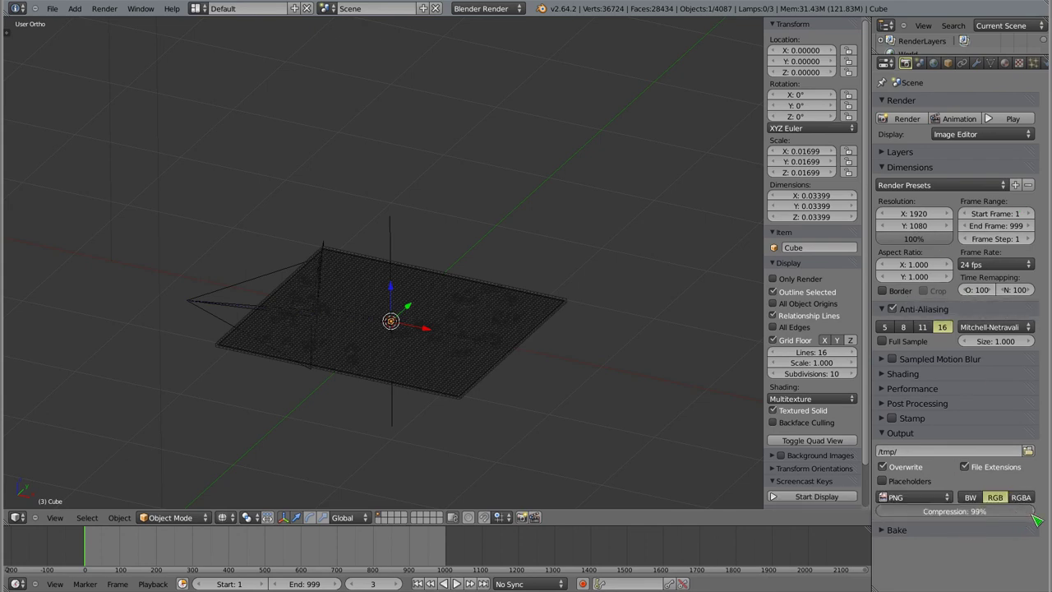
pyautogui.click(1028, 451)
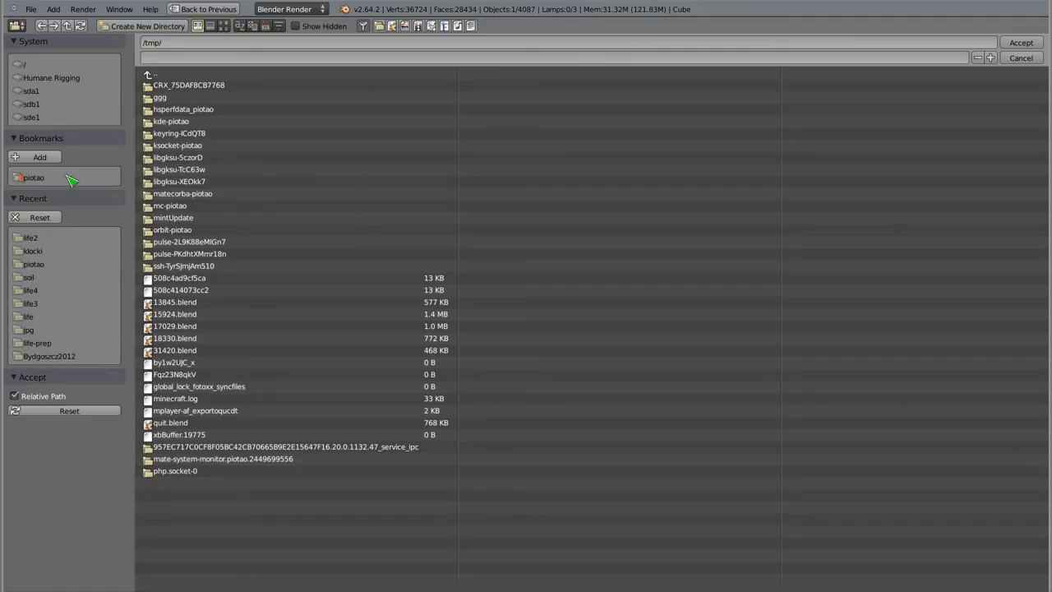
# Create a life3 folder in the home directory and accept it as the render output path
pyautogui.click(38, 178)
pyautogui.press('i')
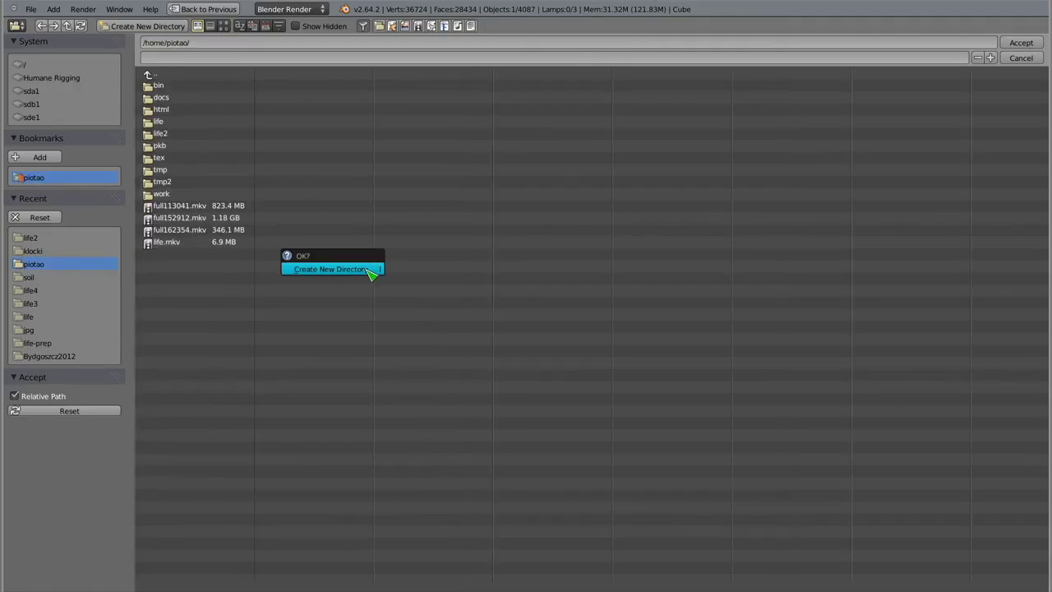
pyautogui.click(366, 270)
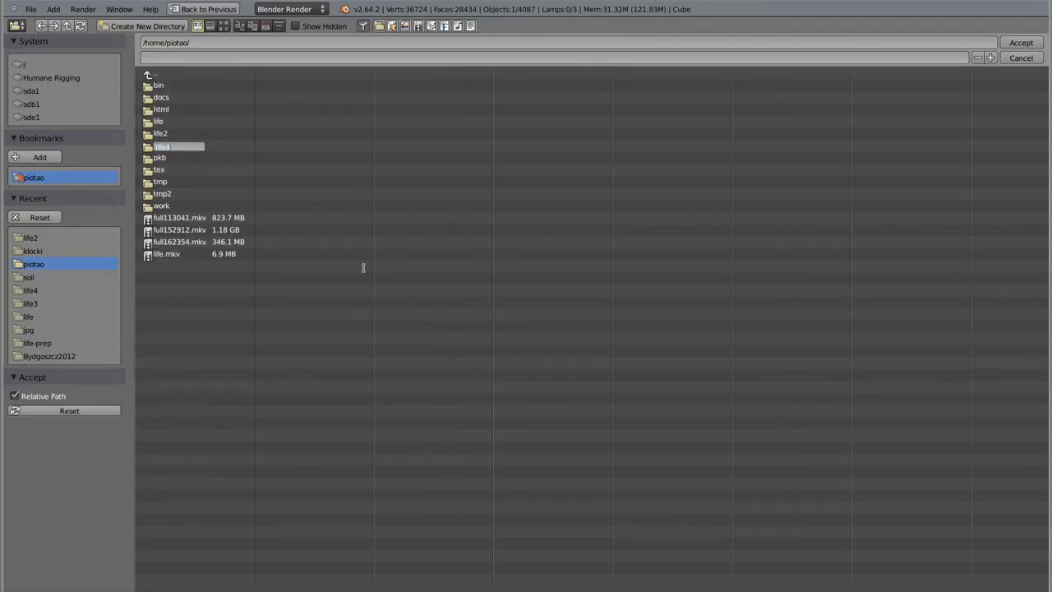
pyautogui.click(163, 147)
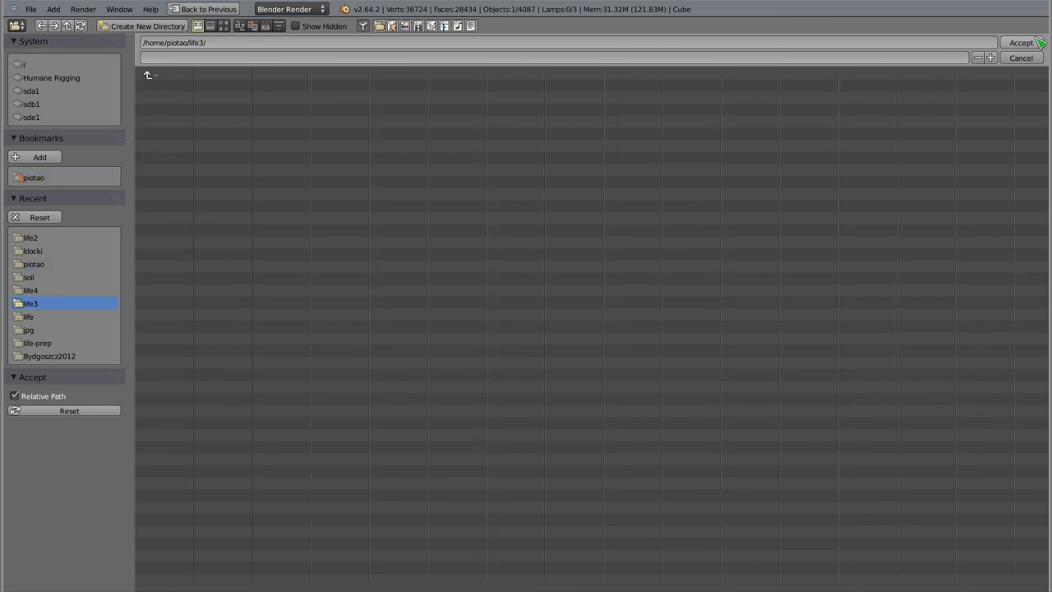
pyautogui.click(1040, 41)
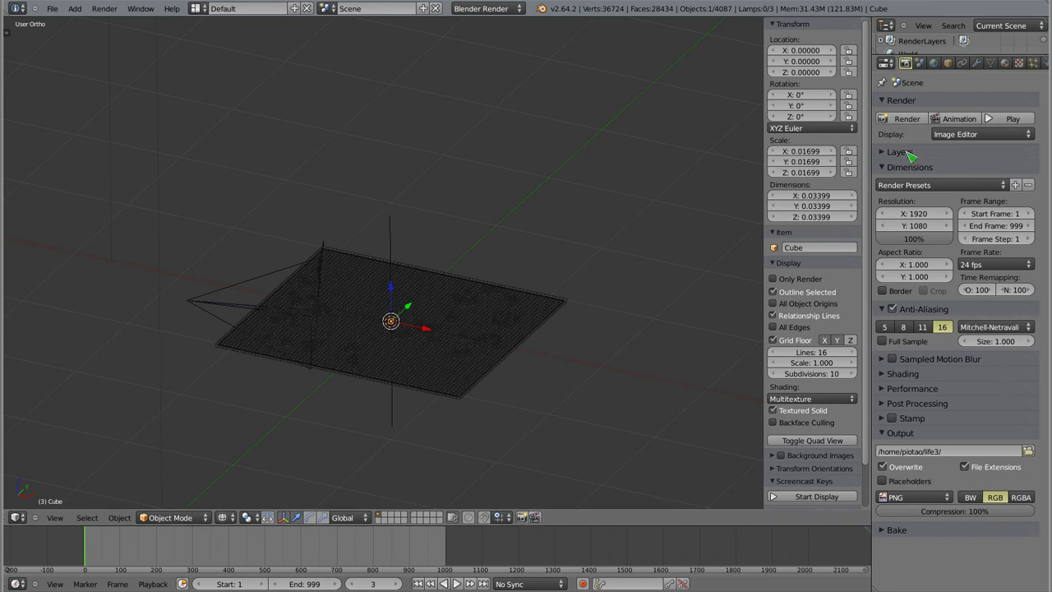
# Render the full animation to life3 and zoom out to watch frame 1 drawing
pyautogui.click(953, 118)
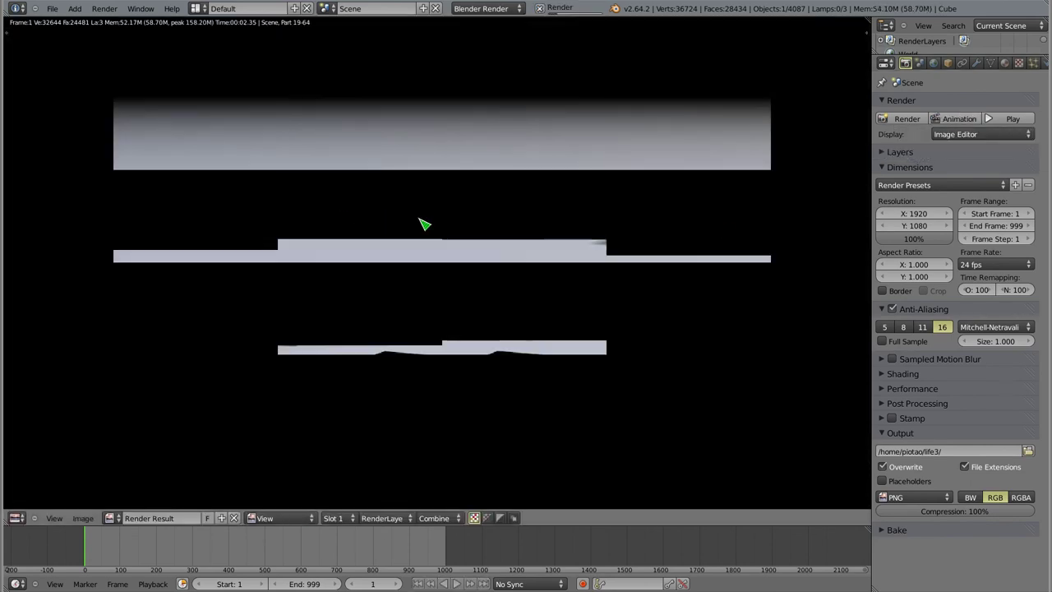
pyautogui.scroll(-1, 422, 224)
pyautogui.scroll(-1, 422, 225)
pyautogui.scroll(-1, 420, 226)
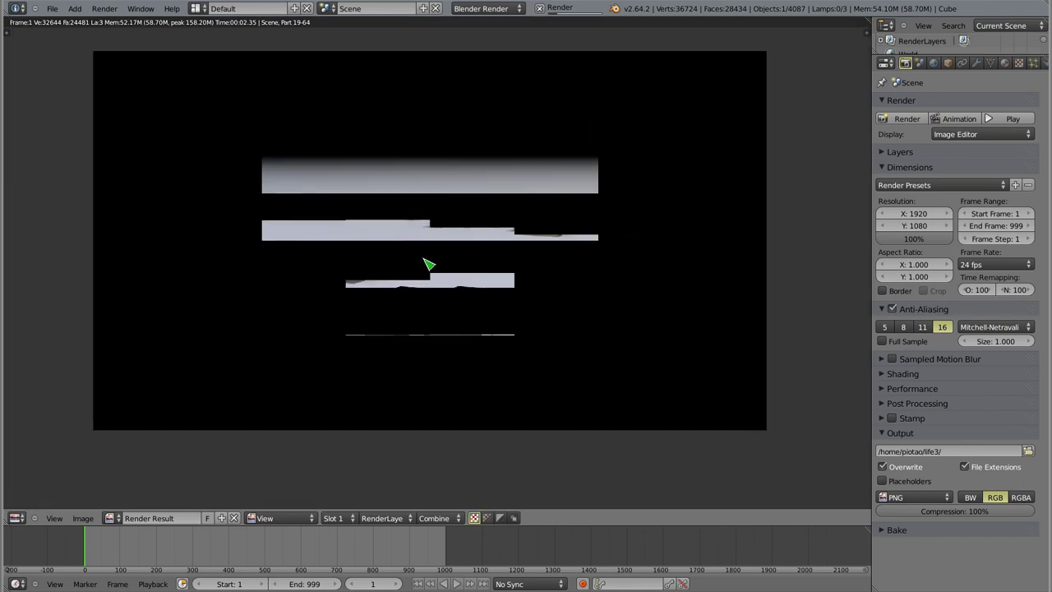
pyautogui.moveTo(437, 259); pyautogui.dragTo(457, 288, button='middle')
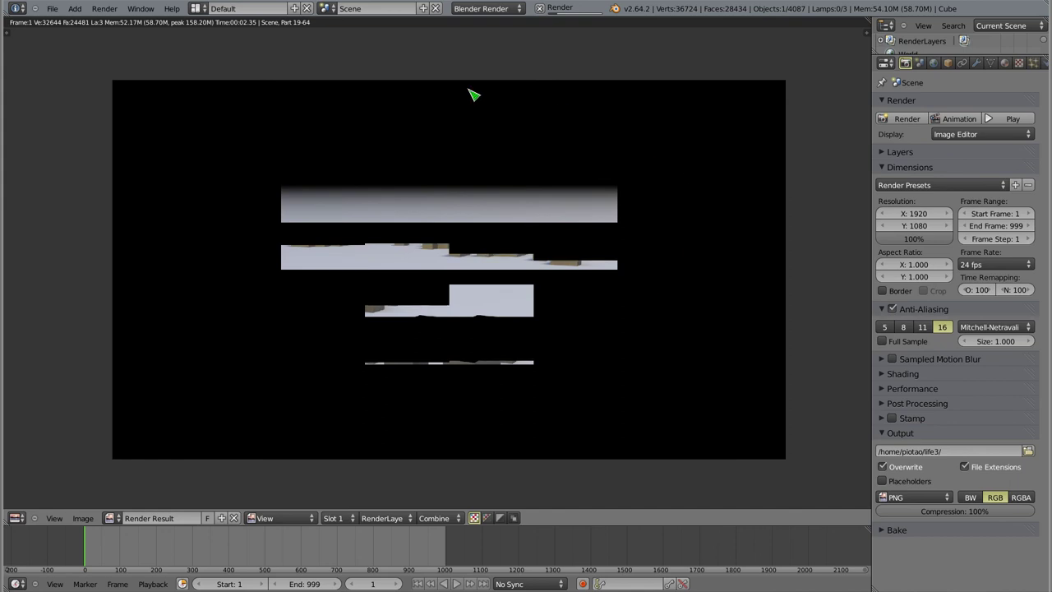